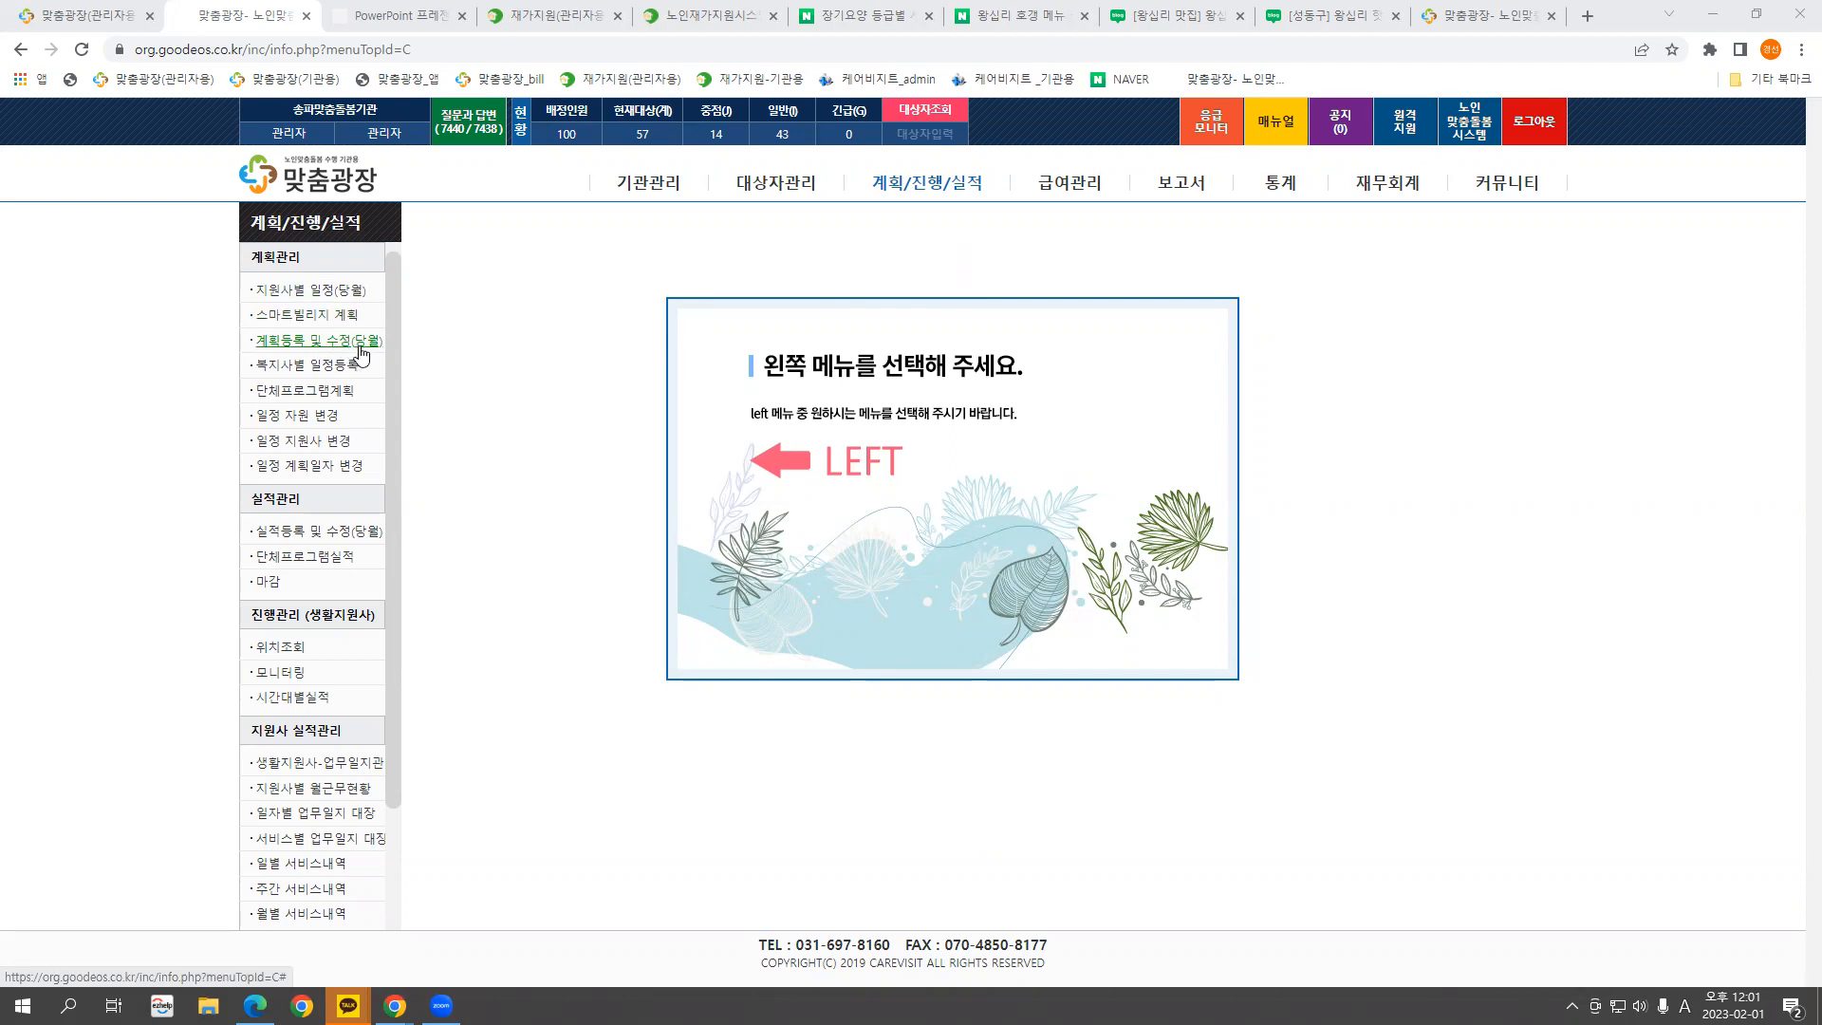
# Open 복지사별 일정등록 and bring up one worker's January 2023 schedule
pyautogui.click(320, 369)
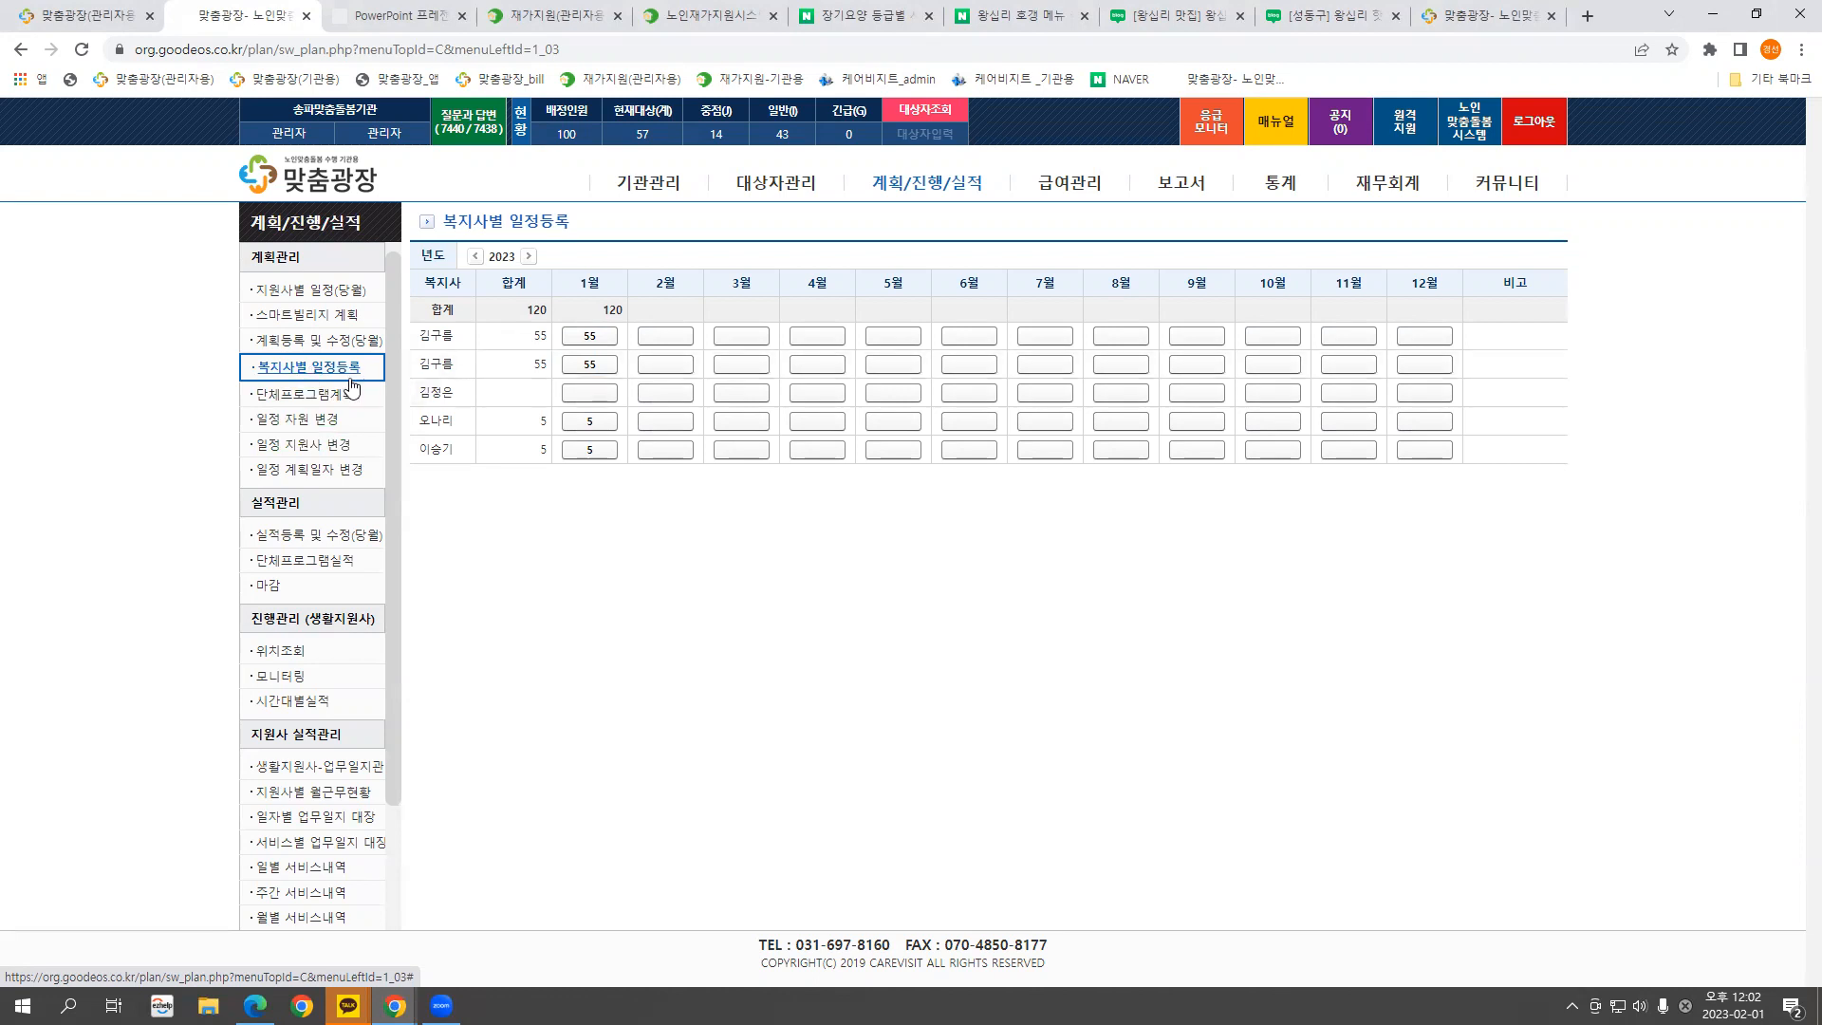
pyautogui.click(589, 422)
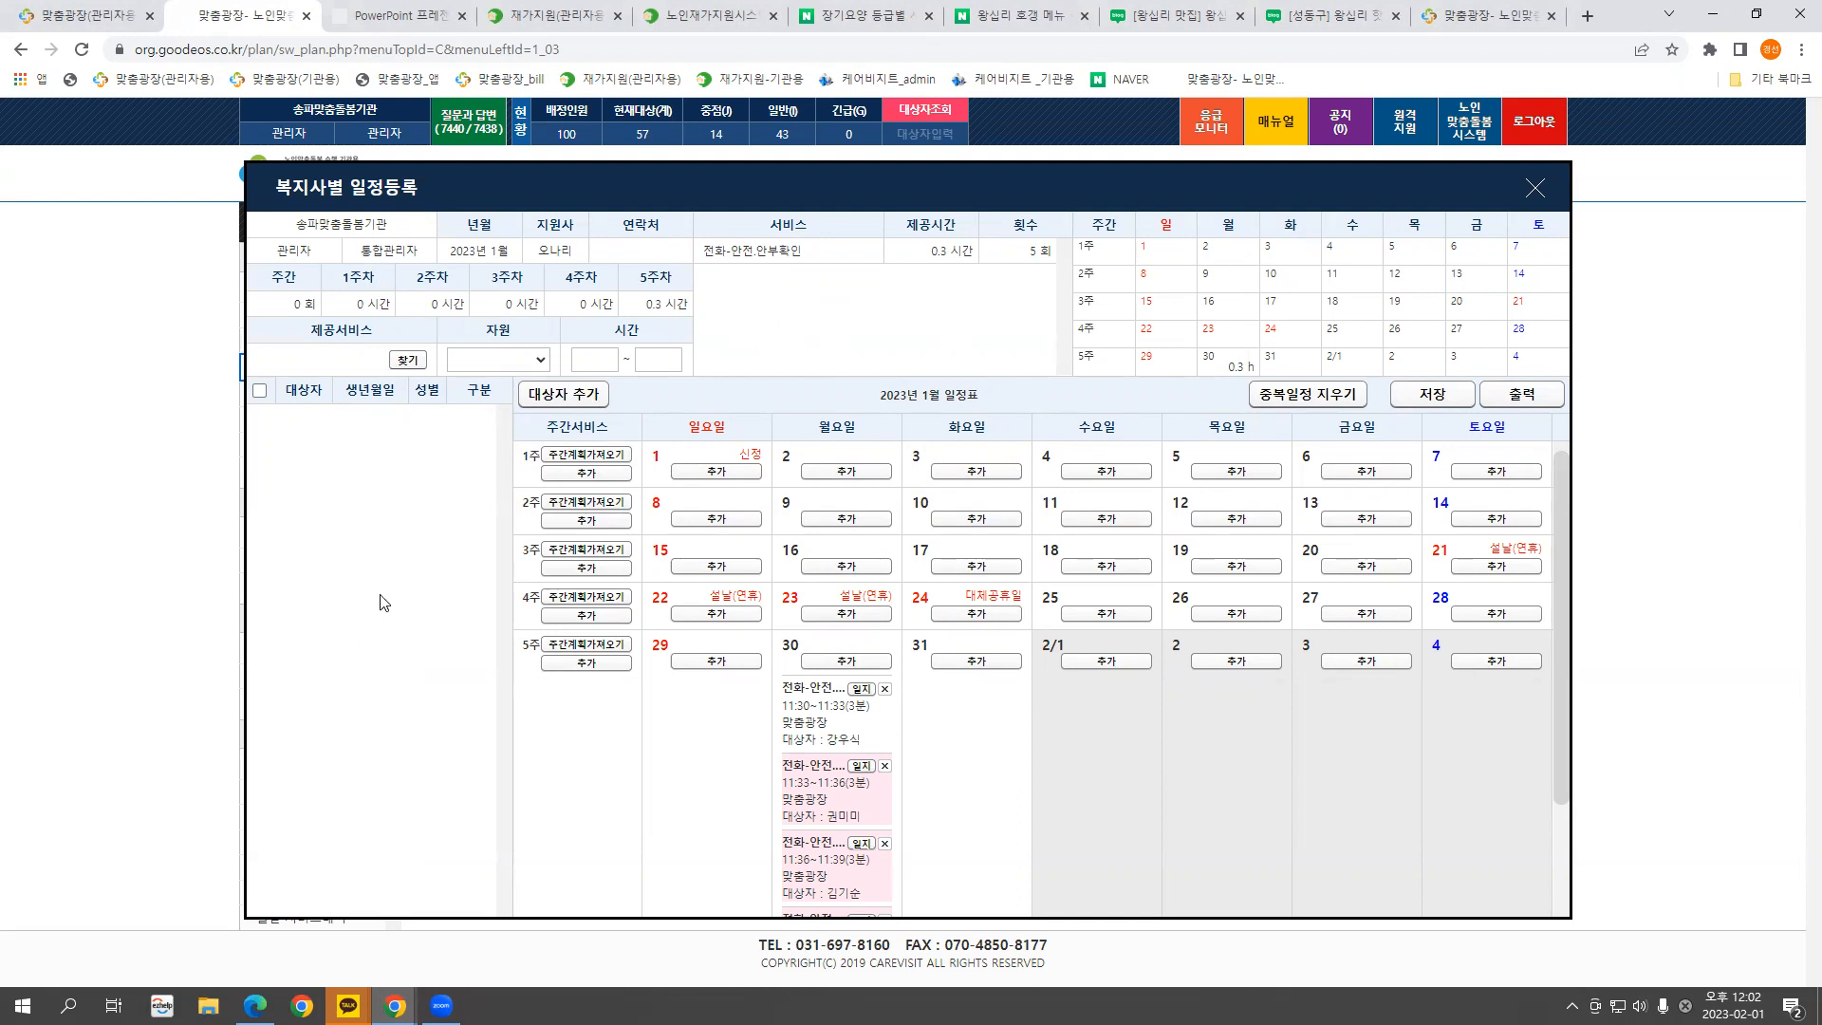
# Add five clients to the worker's schedule list via 대상자 추가
pyautogui.click(560, 397)
pyautogui.moveTo(1281, 457)
pyautogui.mouseDown()
pyautogui.moveTo(1280, 697)
pyautogui.moveTo(1279, 452)
pyautogui.mouseUp()
pyautogui.click(548, 478)
pyautogui.click(548, 503)
pyautogui.click(550, 556)
pyautogui.click(549, 607)
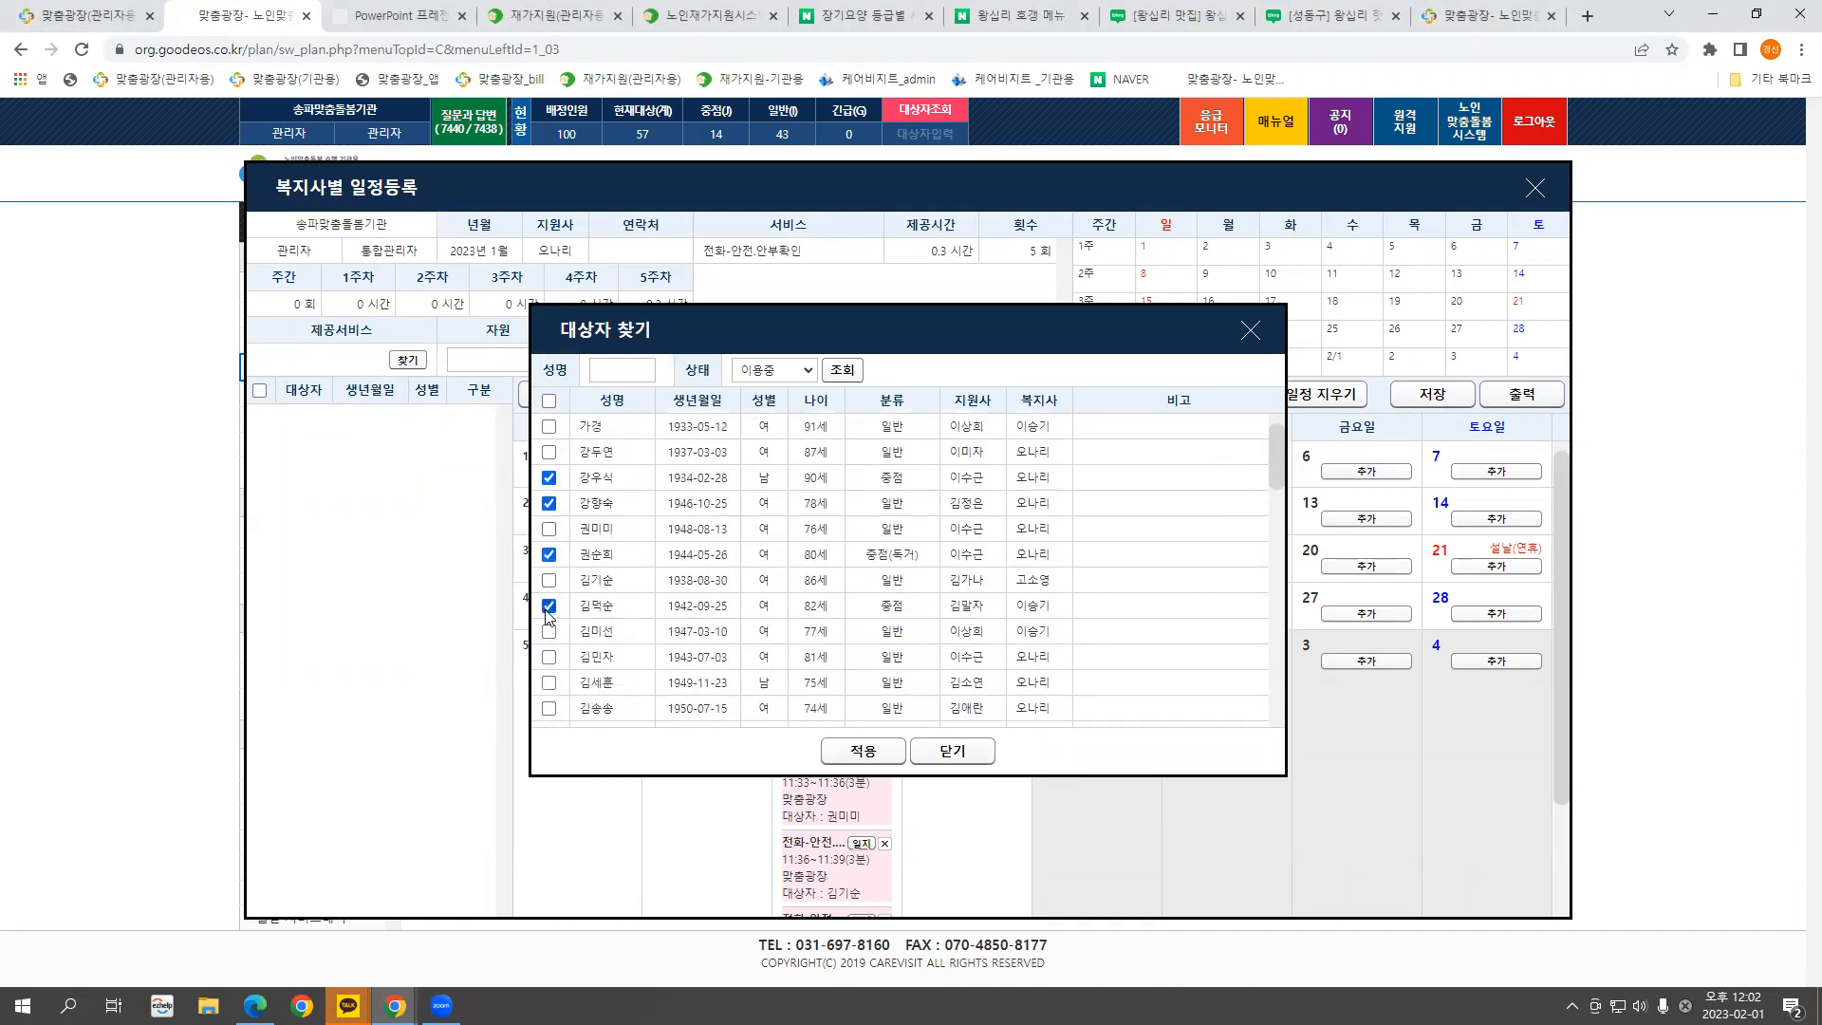
pyautogui.click(548, 658)
pyautogui.click(862, 751)
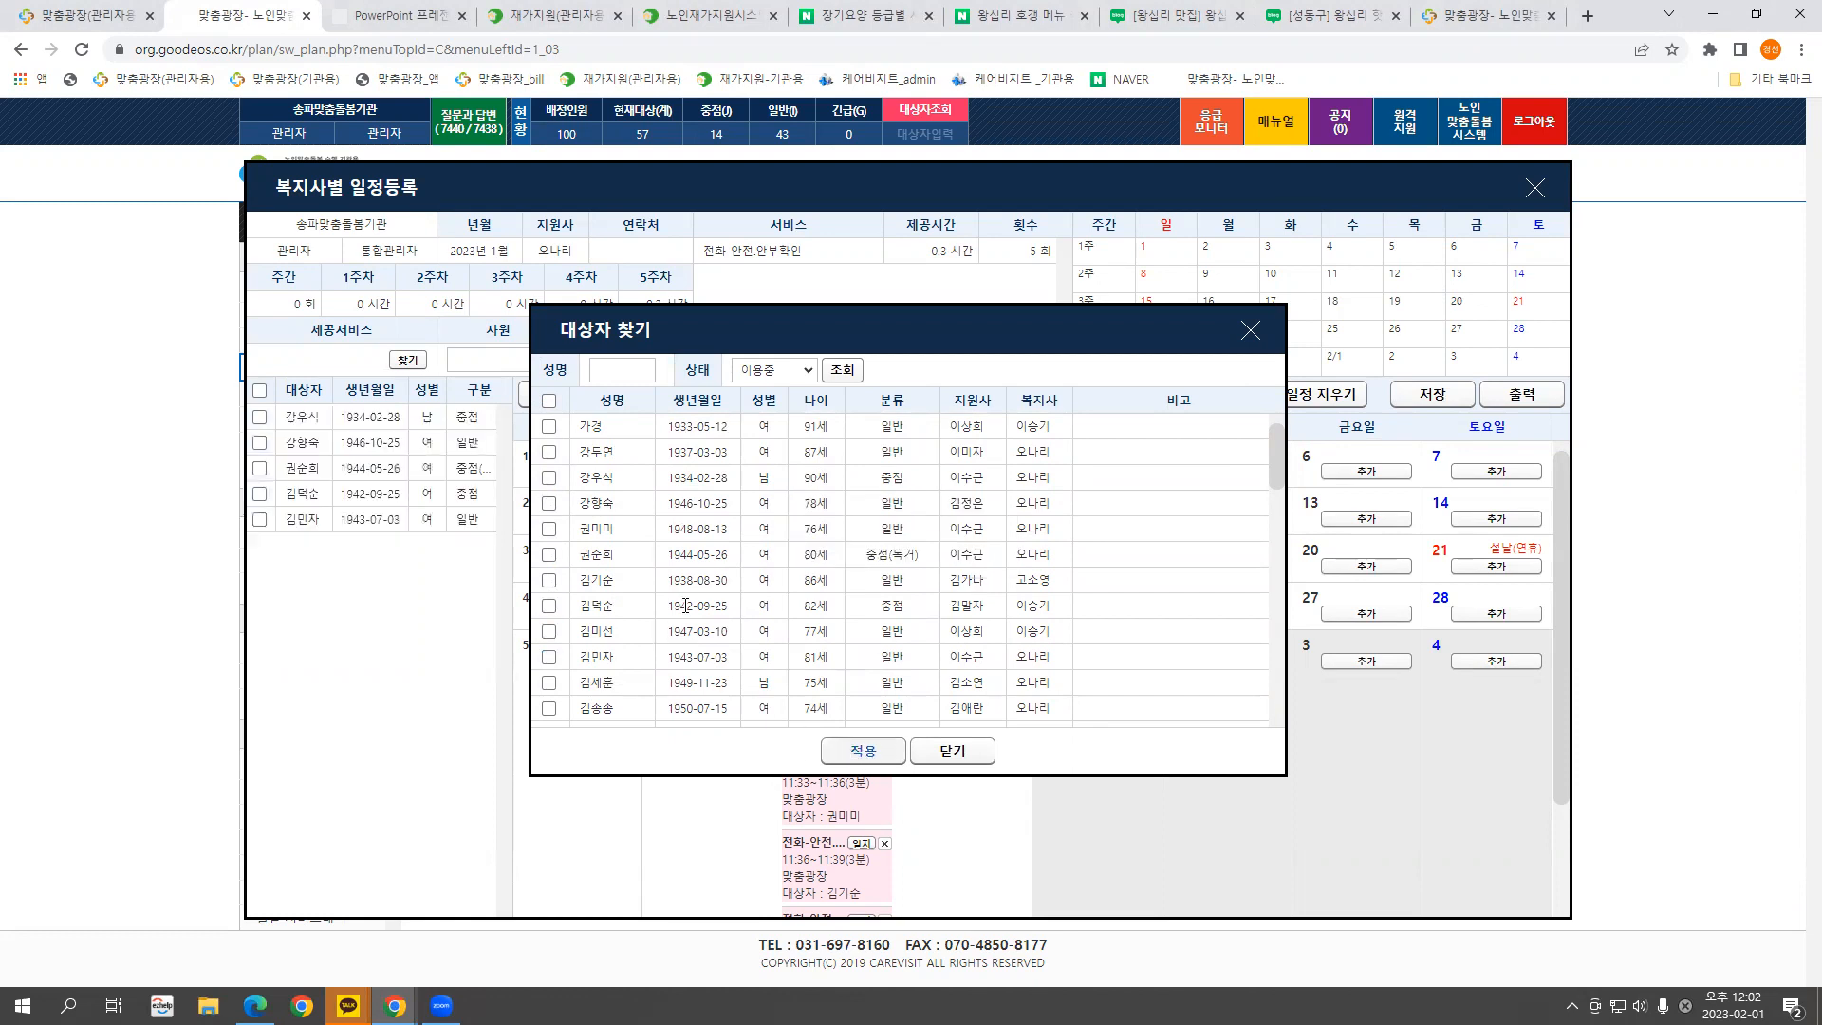
pyautogui.click(1251, 331)
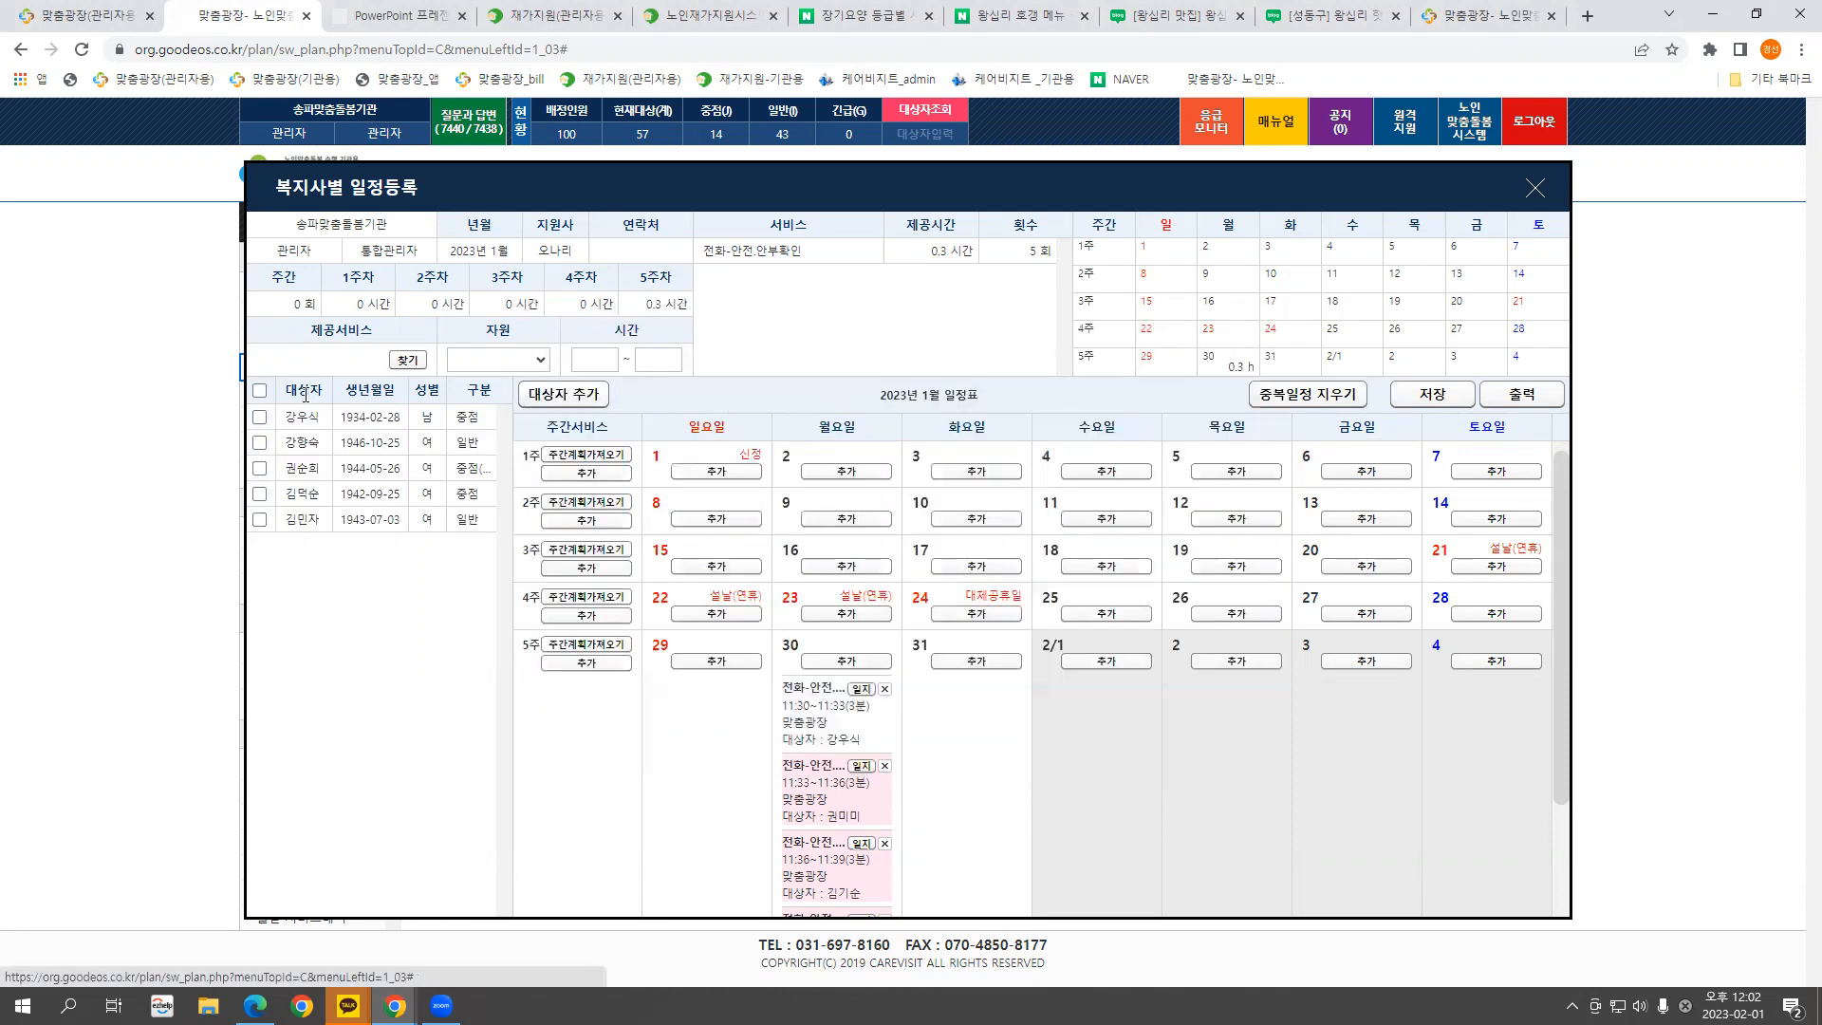
# Schedule one client's 방문-안전.안부확인 visits at 11:30 on January 10, 12 and 13
pyautogui.click(260, 442)
pyautogui.click(407, 360)
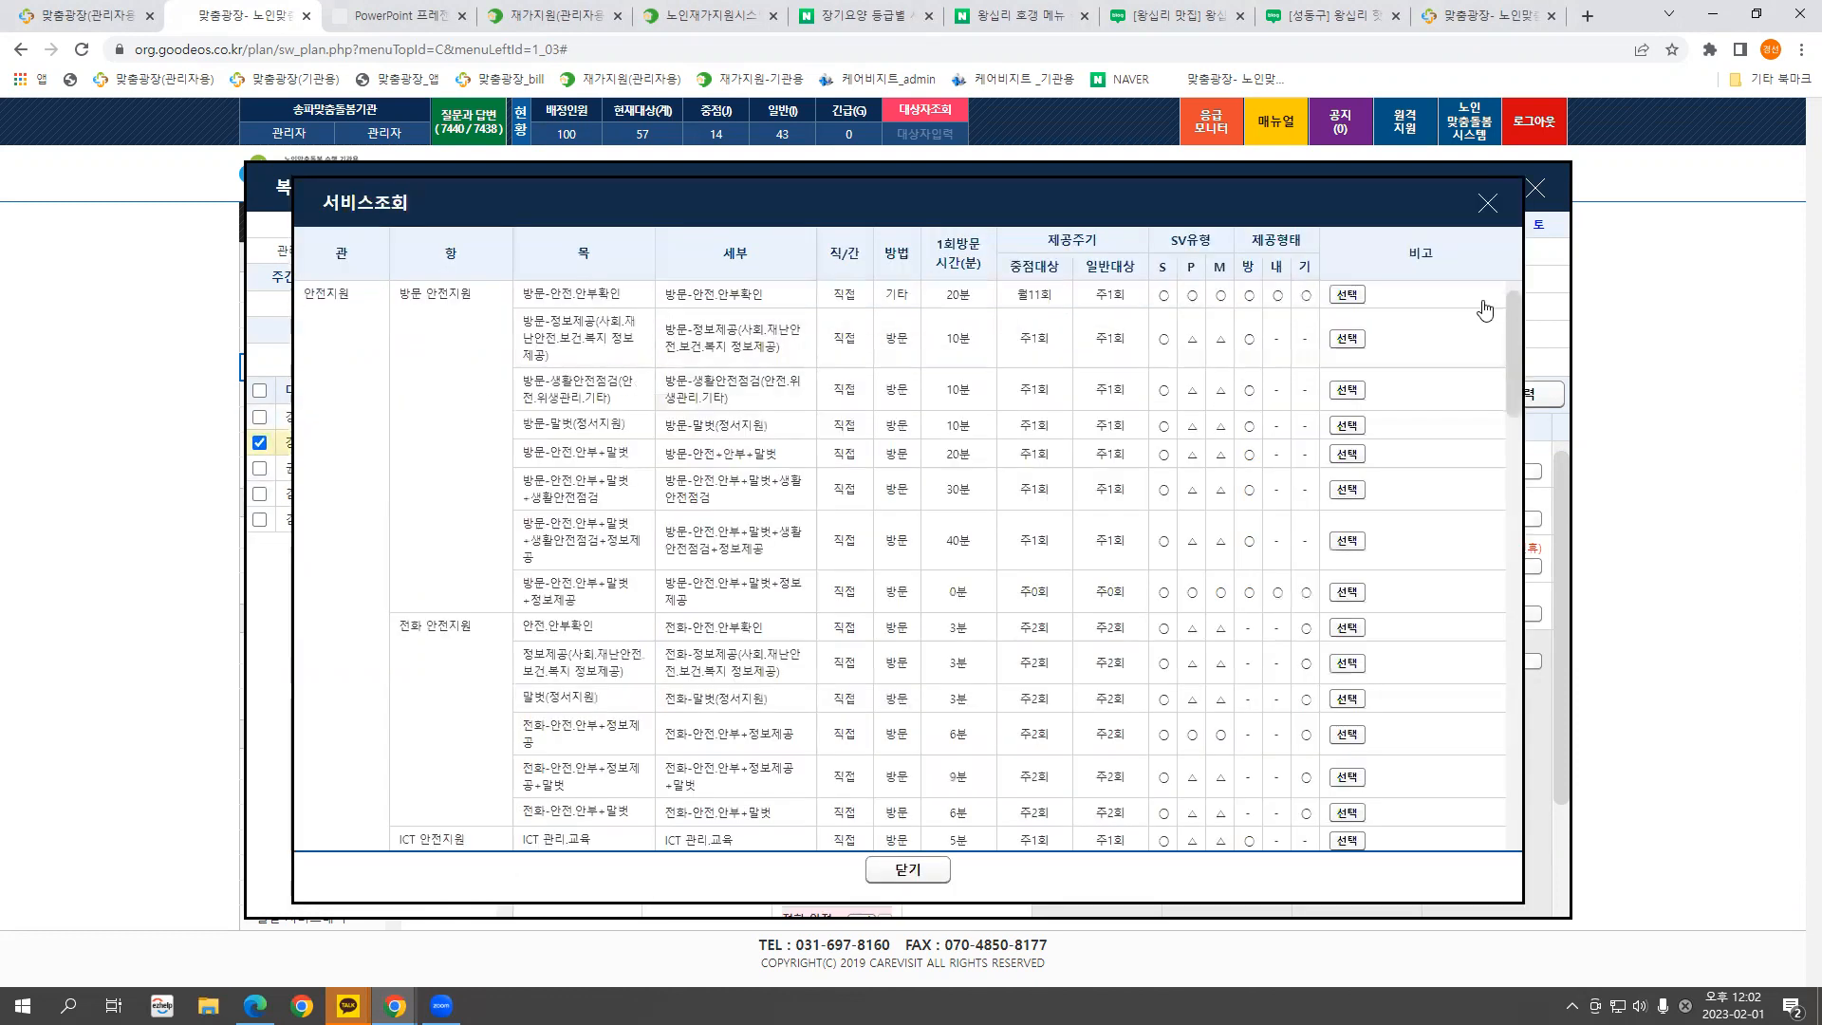
pyautogui.click(1347, 295)
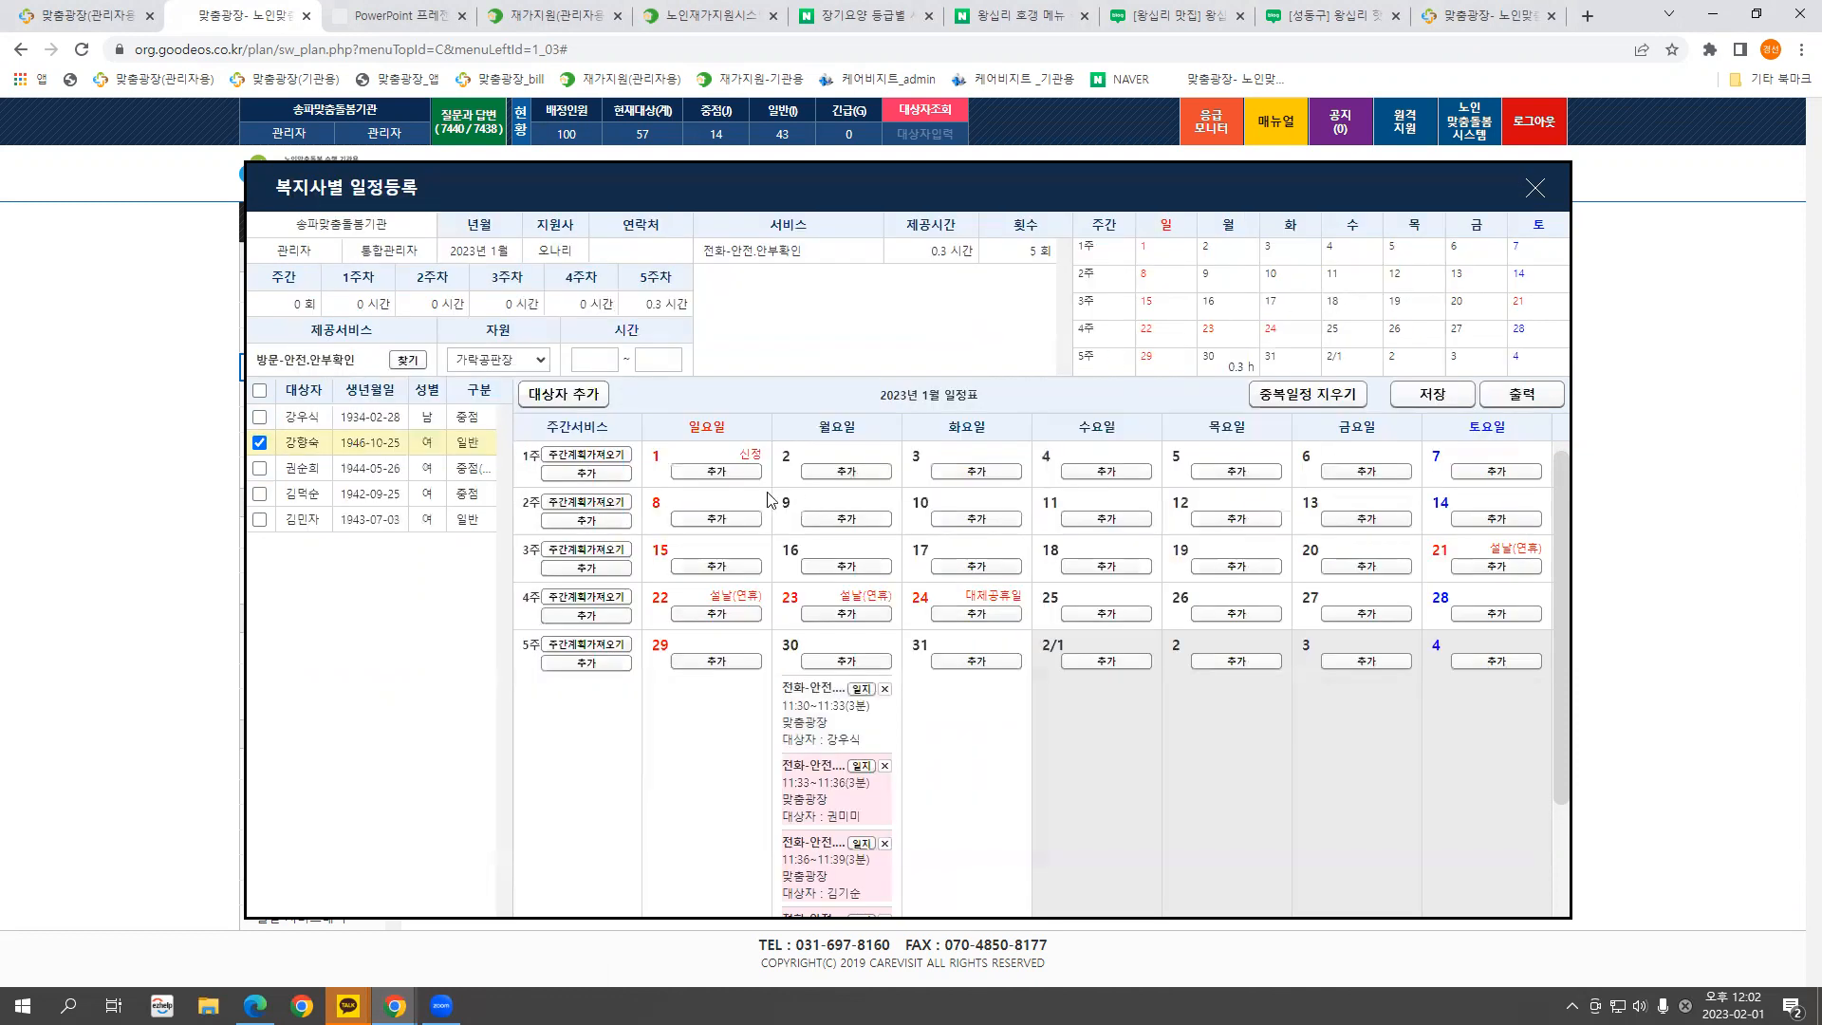
pyautogui.click(596, 367)
pyautogui.click(592, 384)
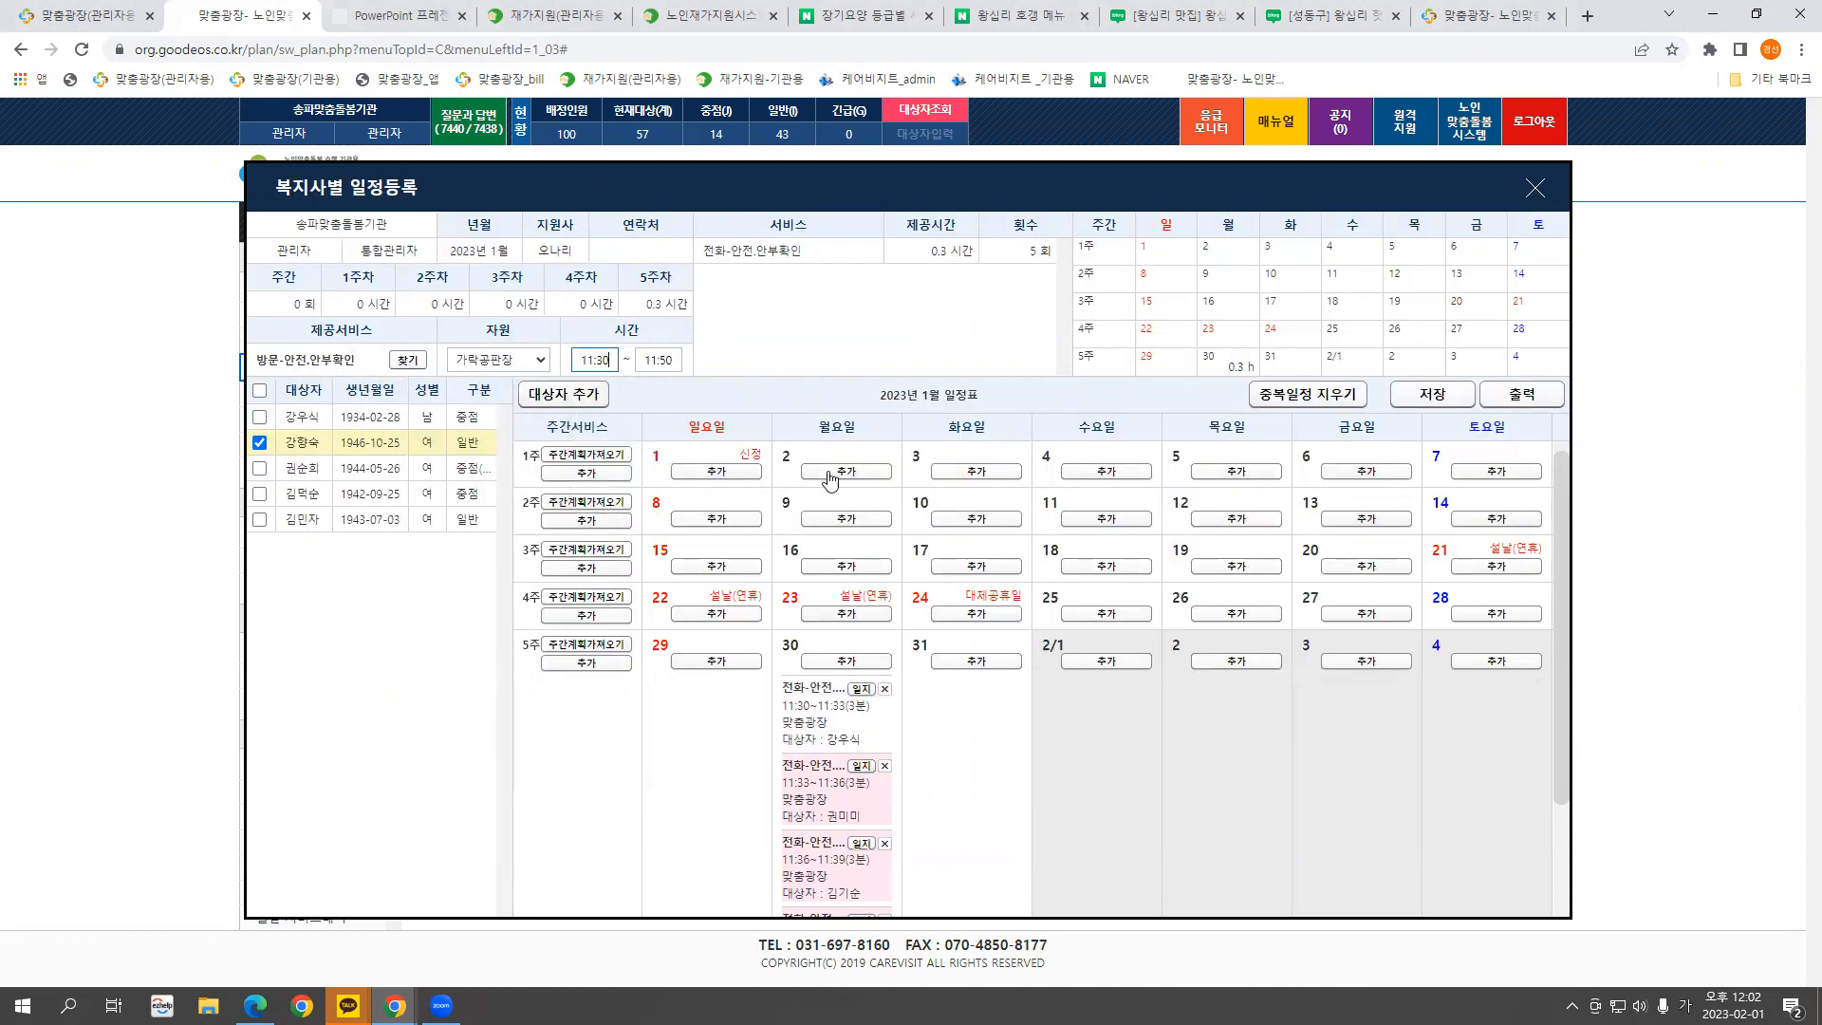
pyautogui.click(966, 519)
pyautogui.click(1238, 520)
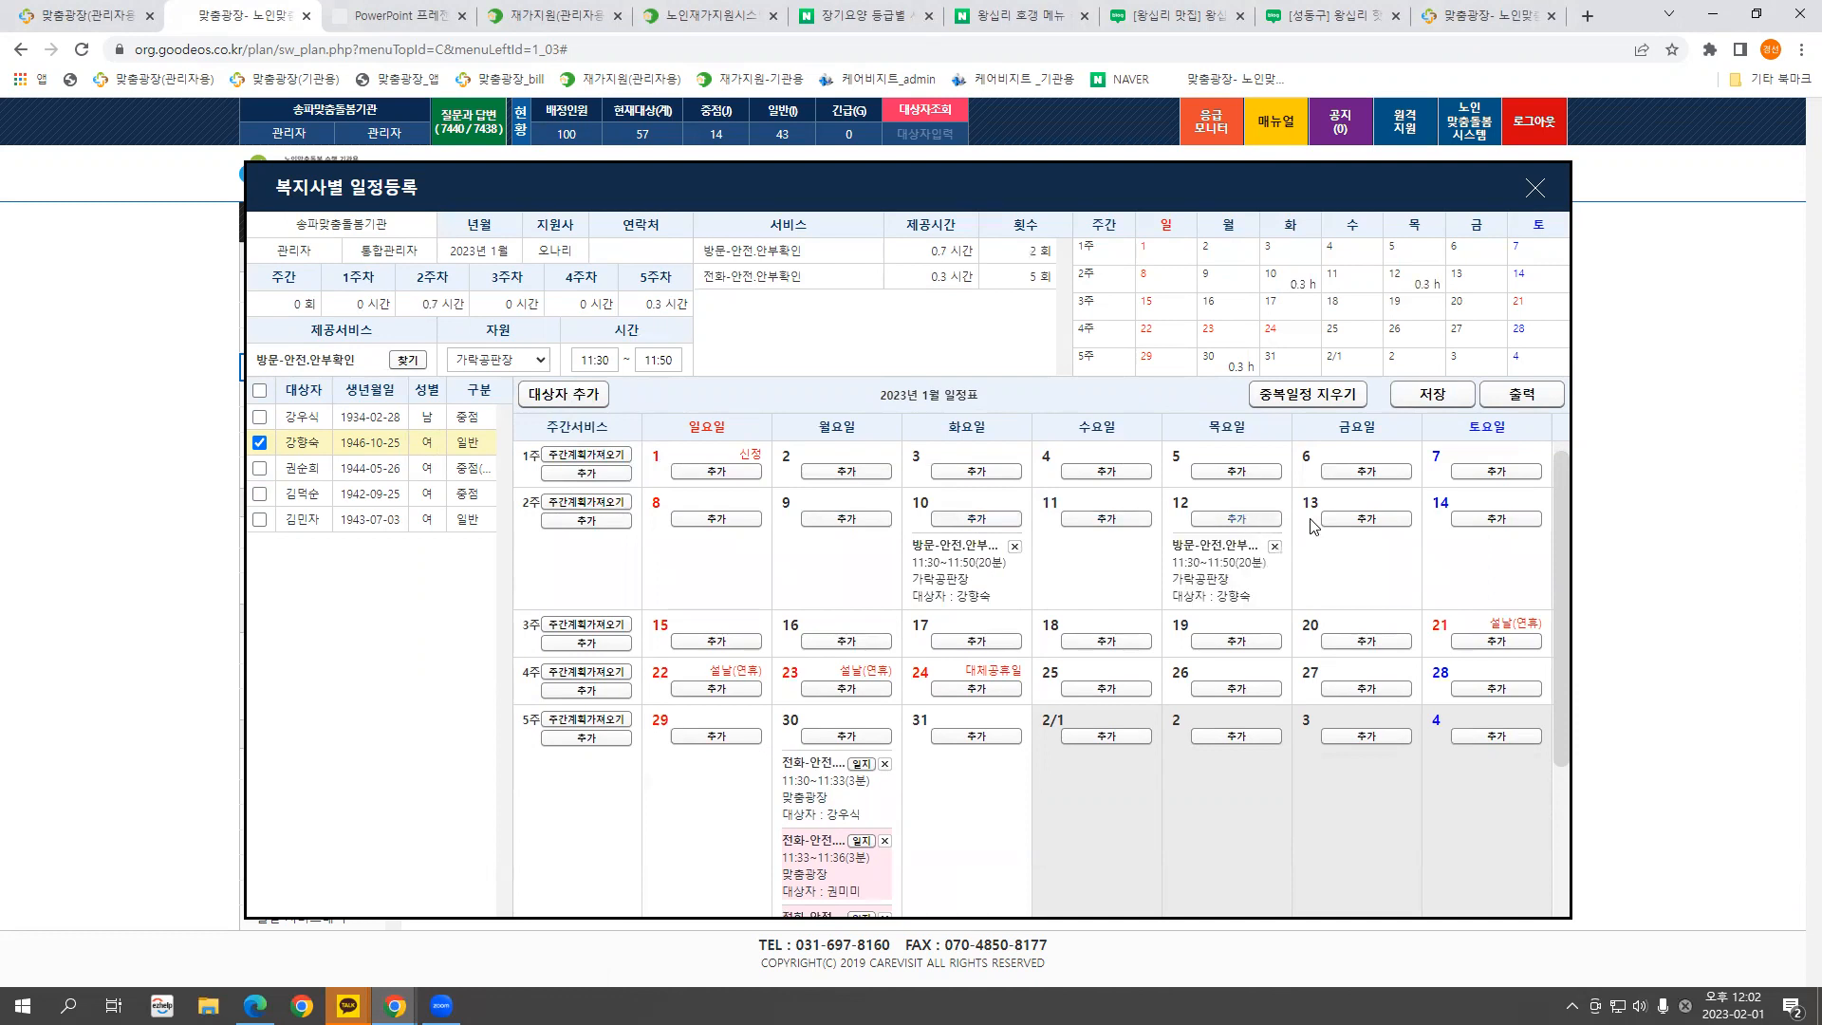
pyautogui.click(1318, 522)
# Save the schedule changes, confirm, and close the schedule window
pyautogui.click(1431, 396)
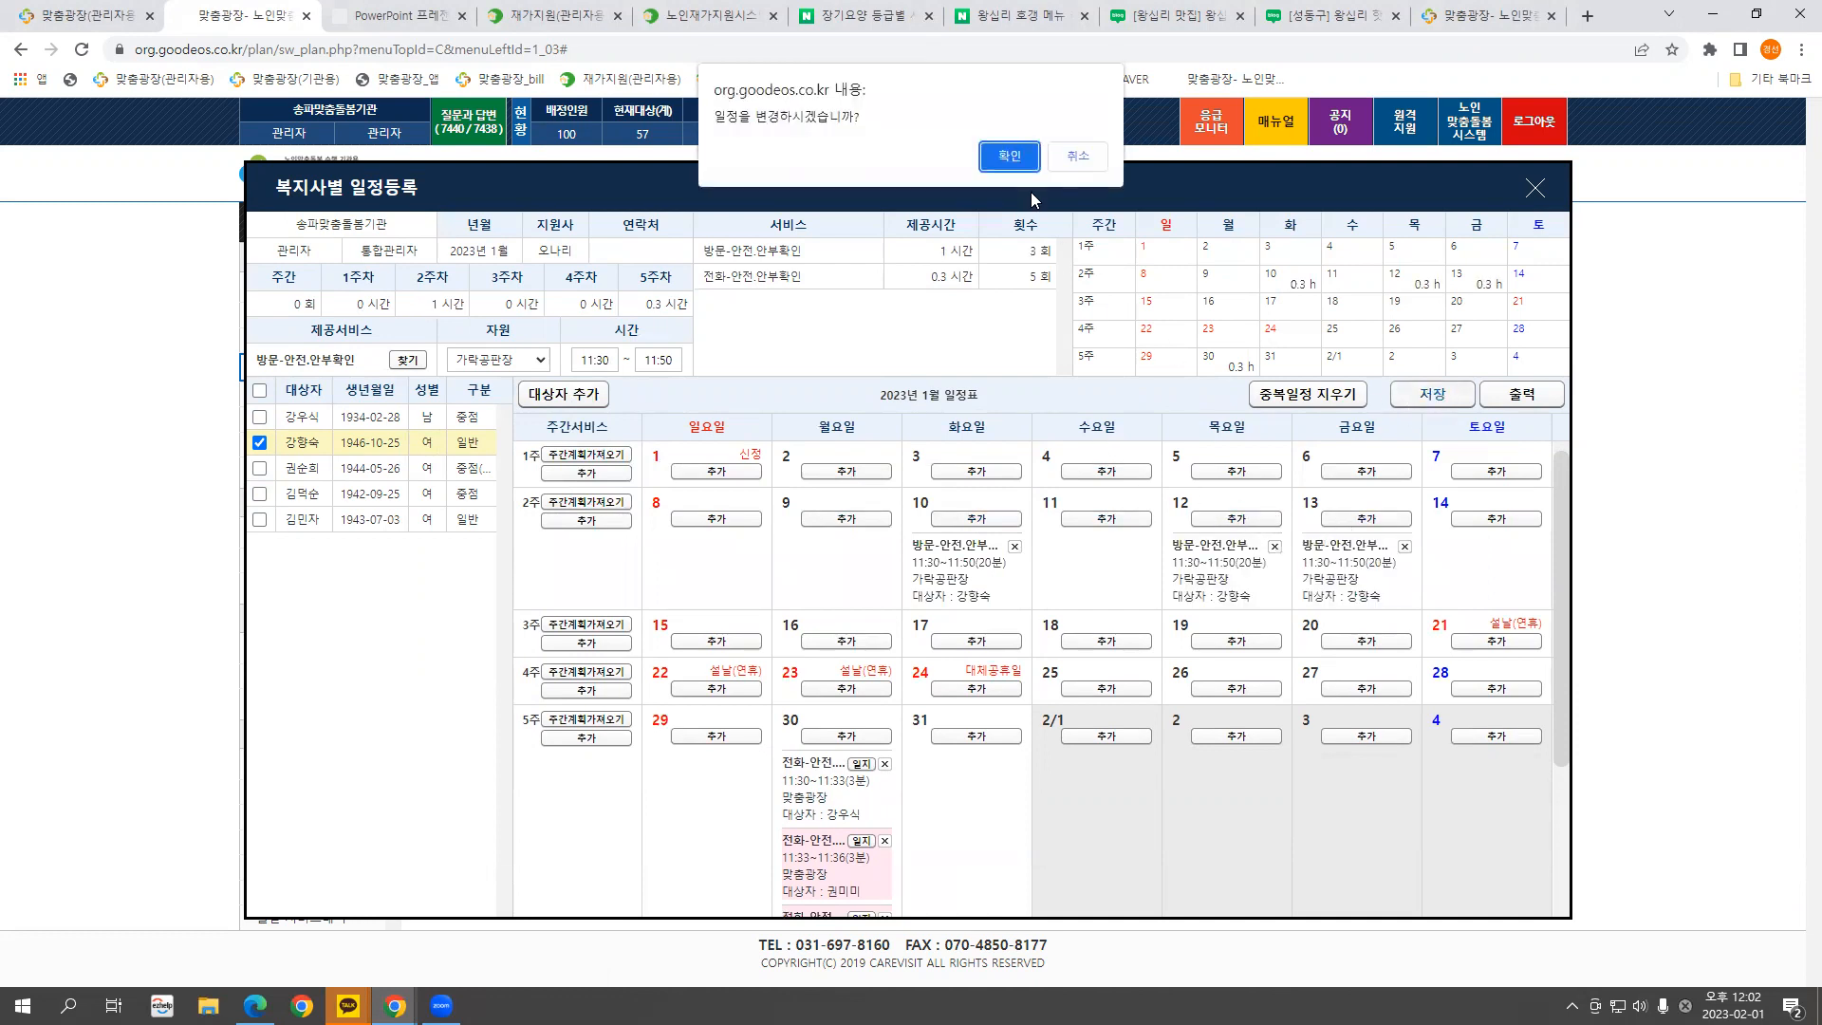
pyautogui.click(1006, 156)
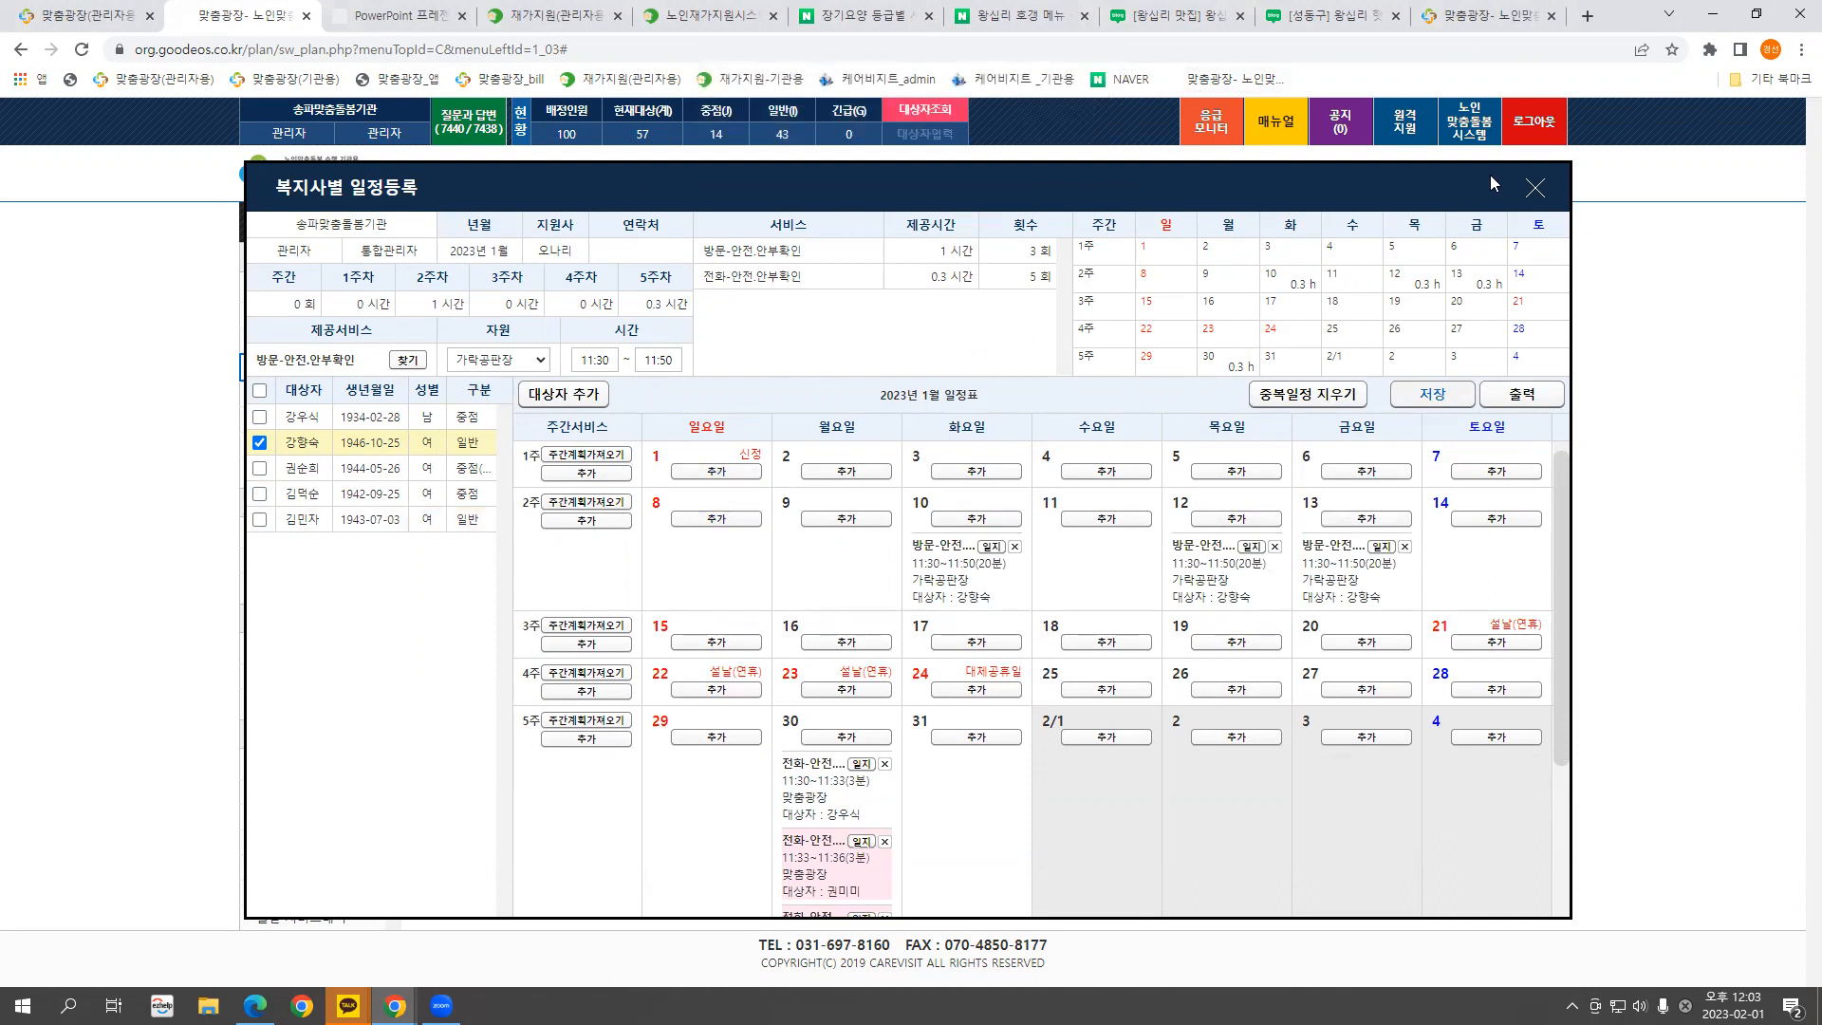
pyautogui.click(1535, 190)
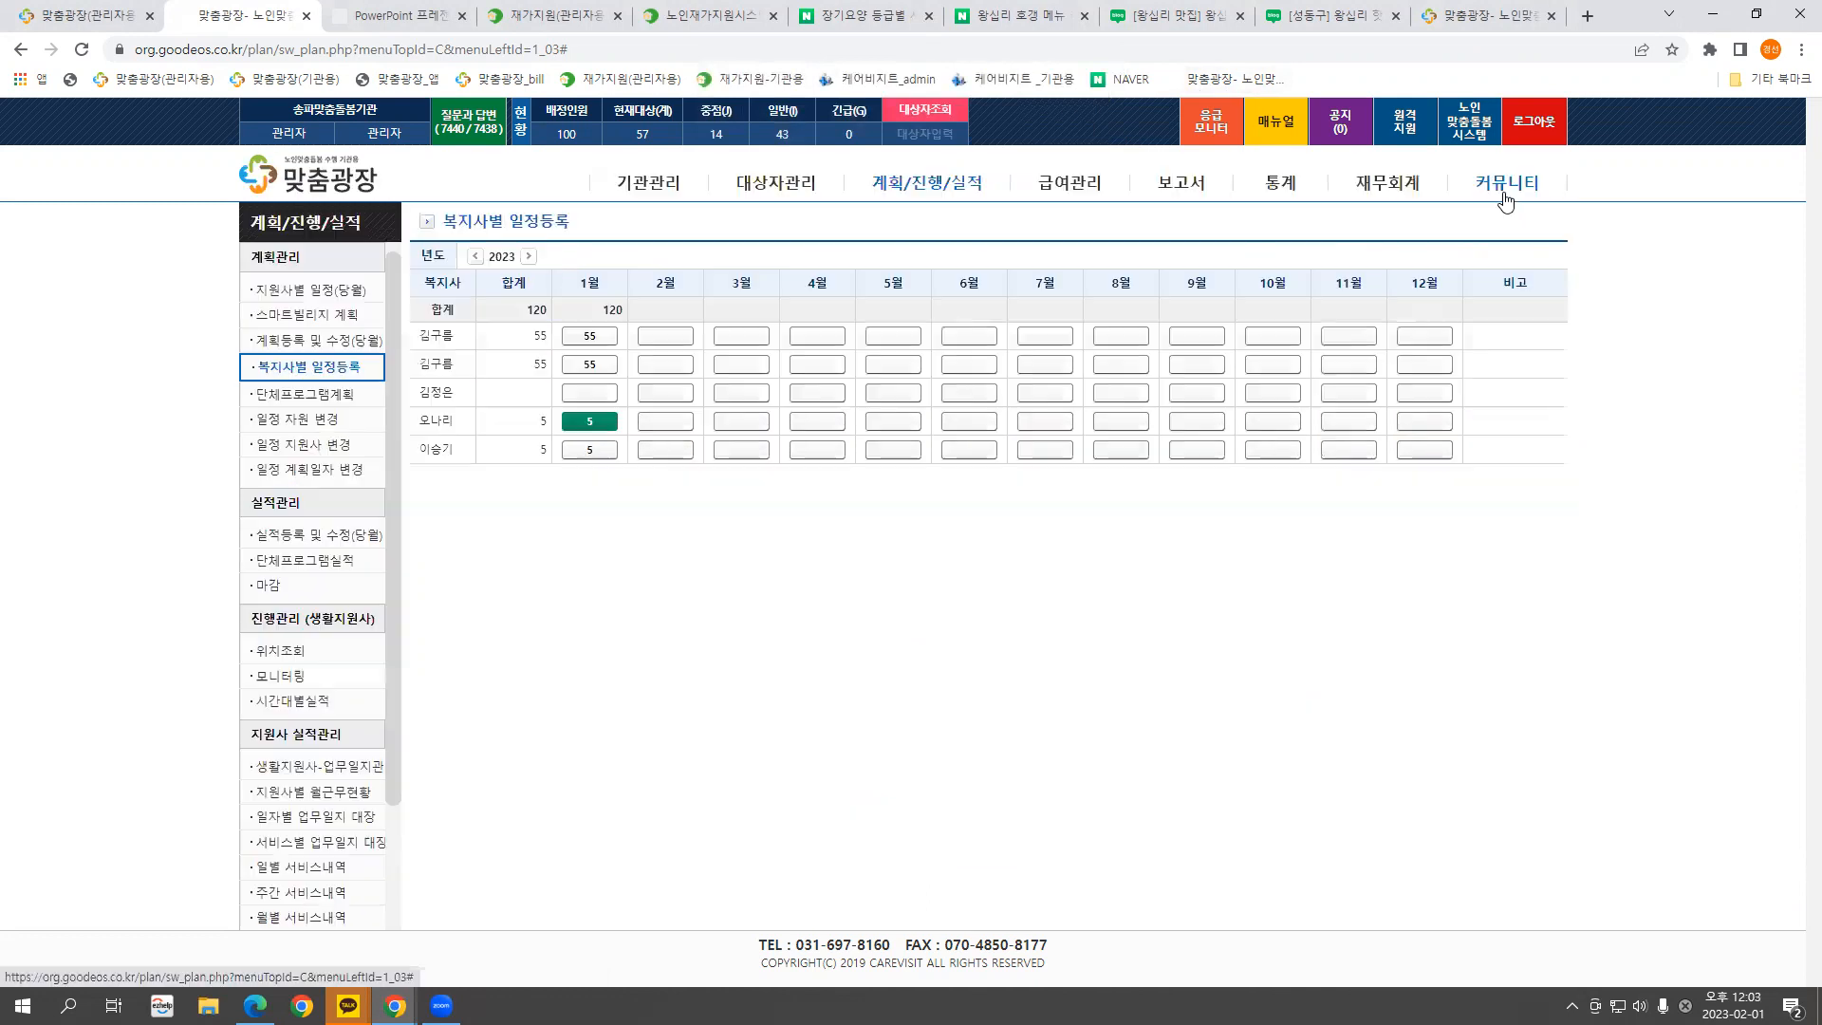
# Open 단체프로그램계획 and start a new group service plan with 계획등록
pyautogui.click(327, 397)
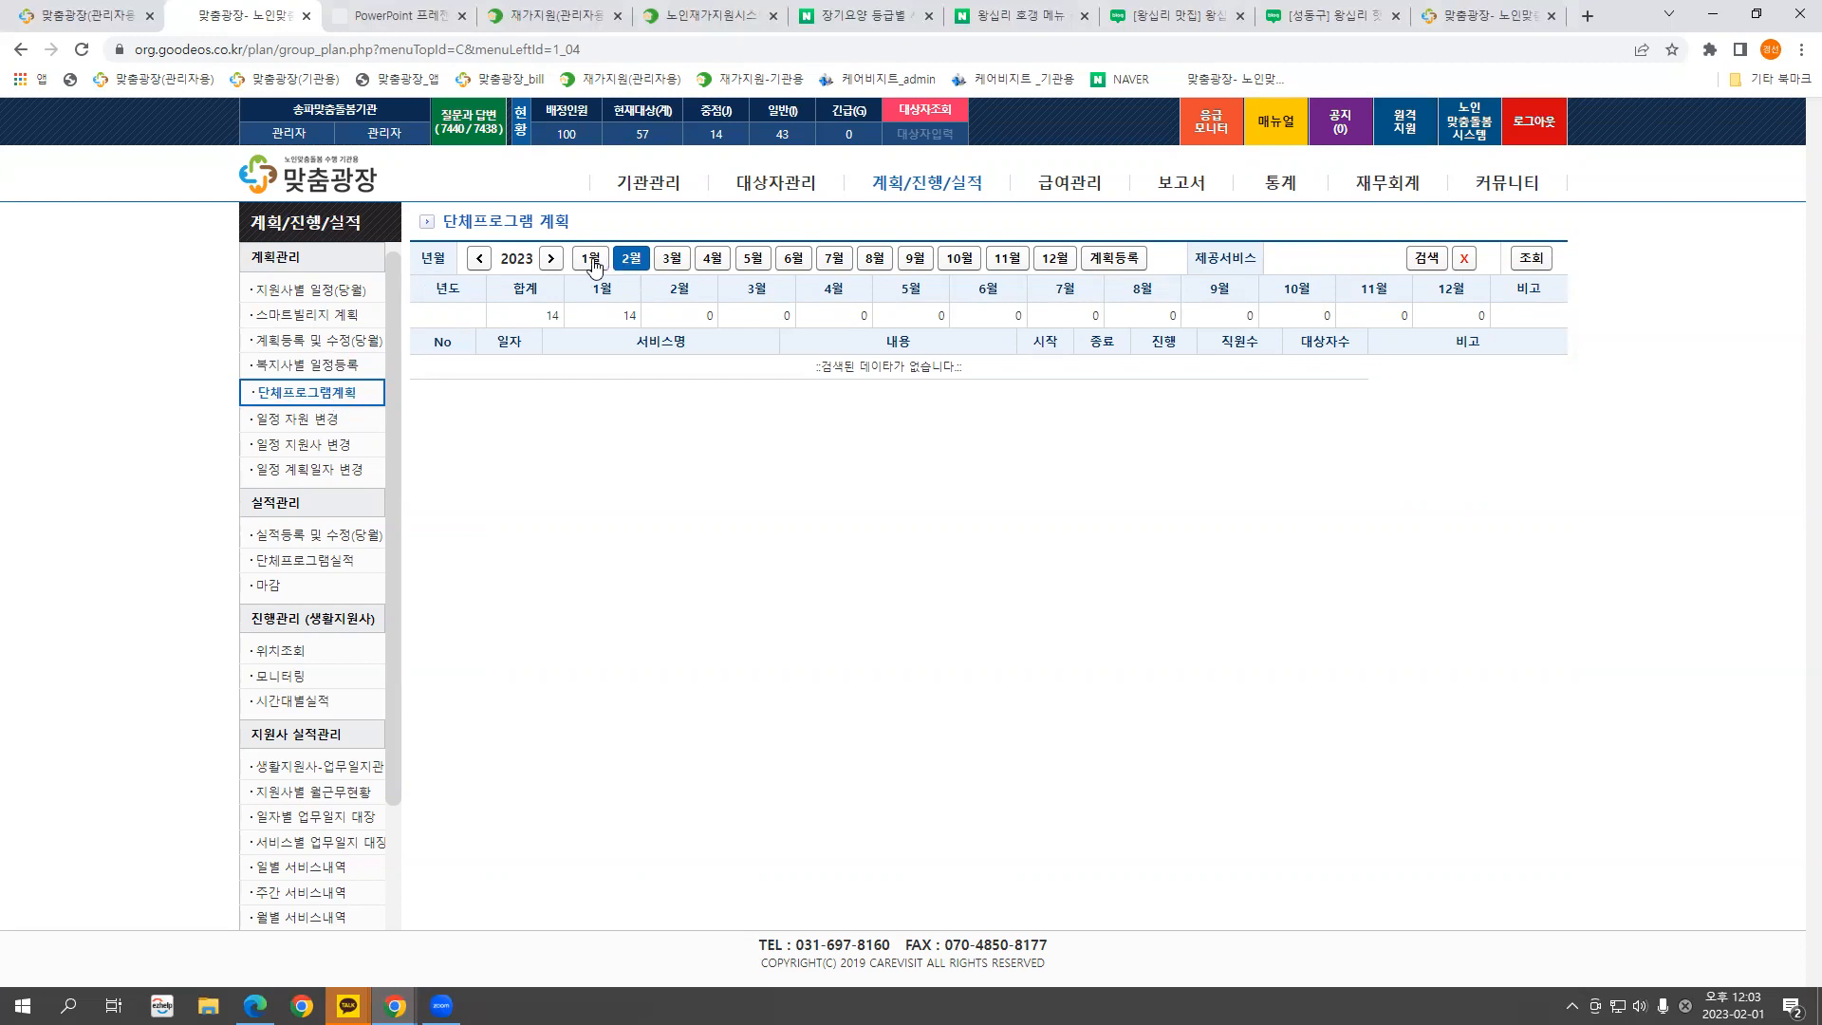
pyautogui.click(1106, 258)
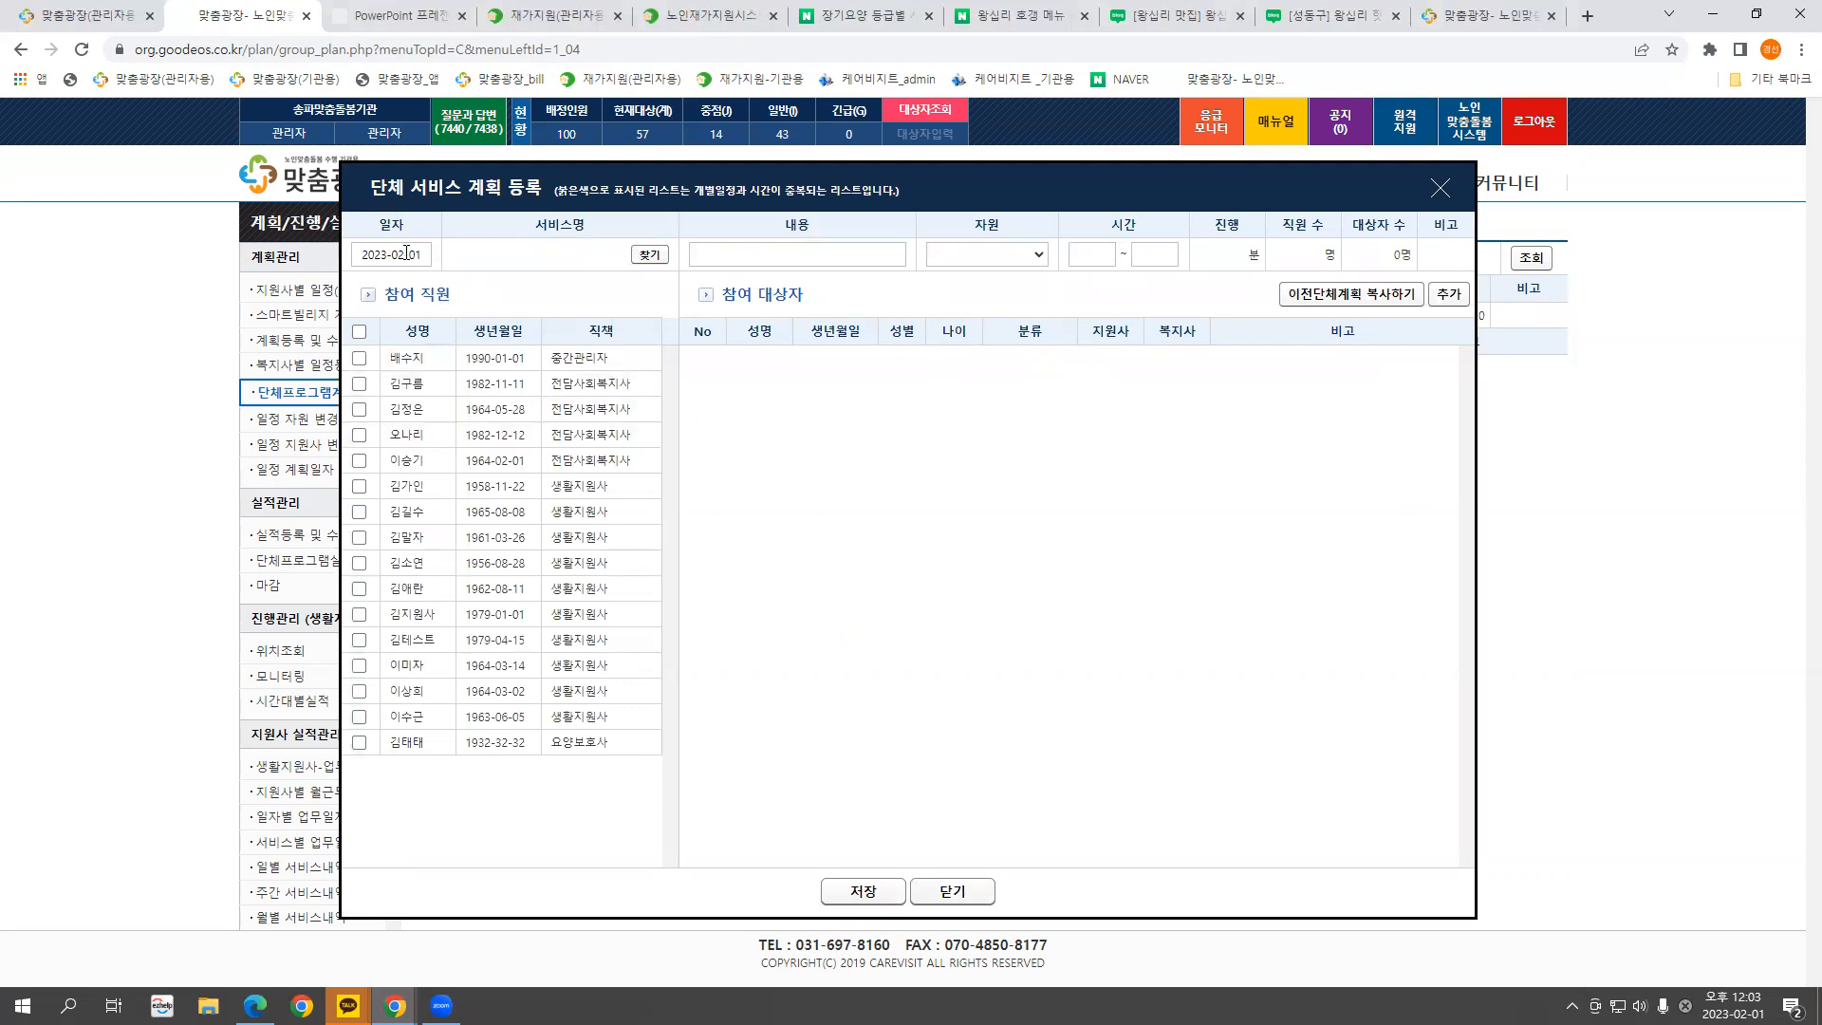
# Choose service 자조모임, content 자조, and resource 송파맞춤수행기관 for the plan
pyautogui.click(649, 256)
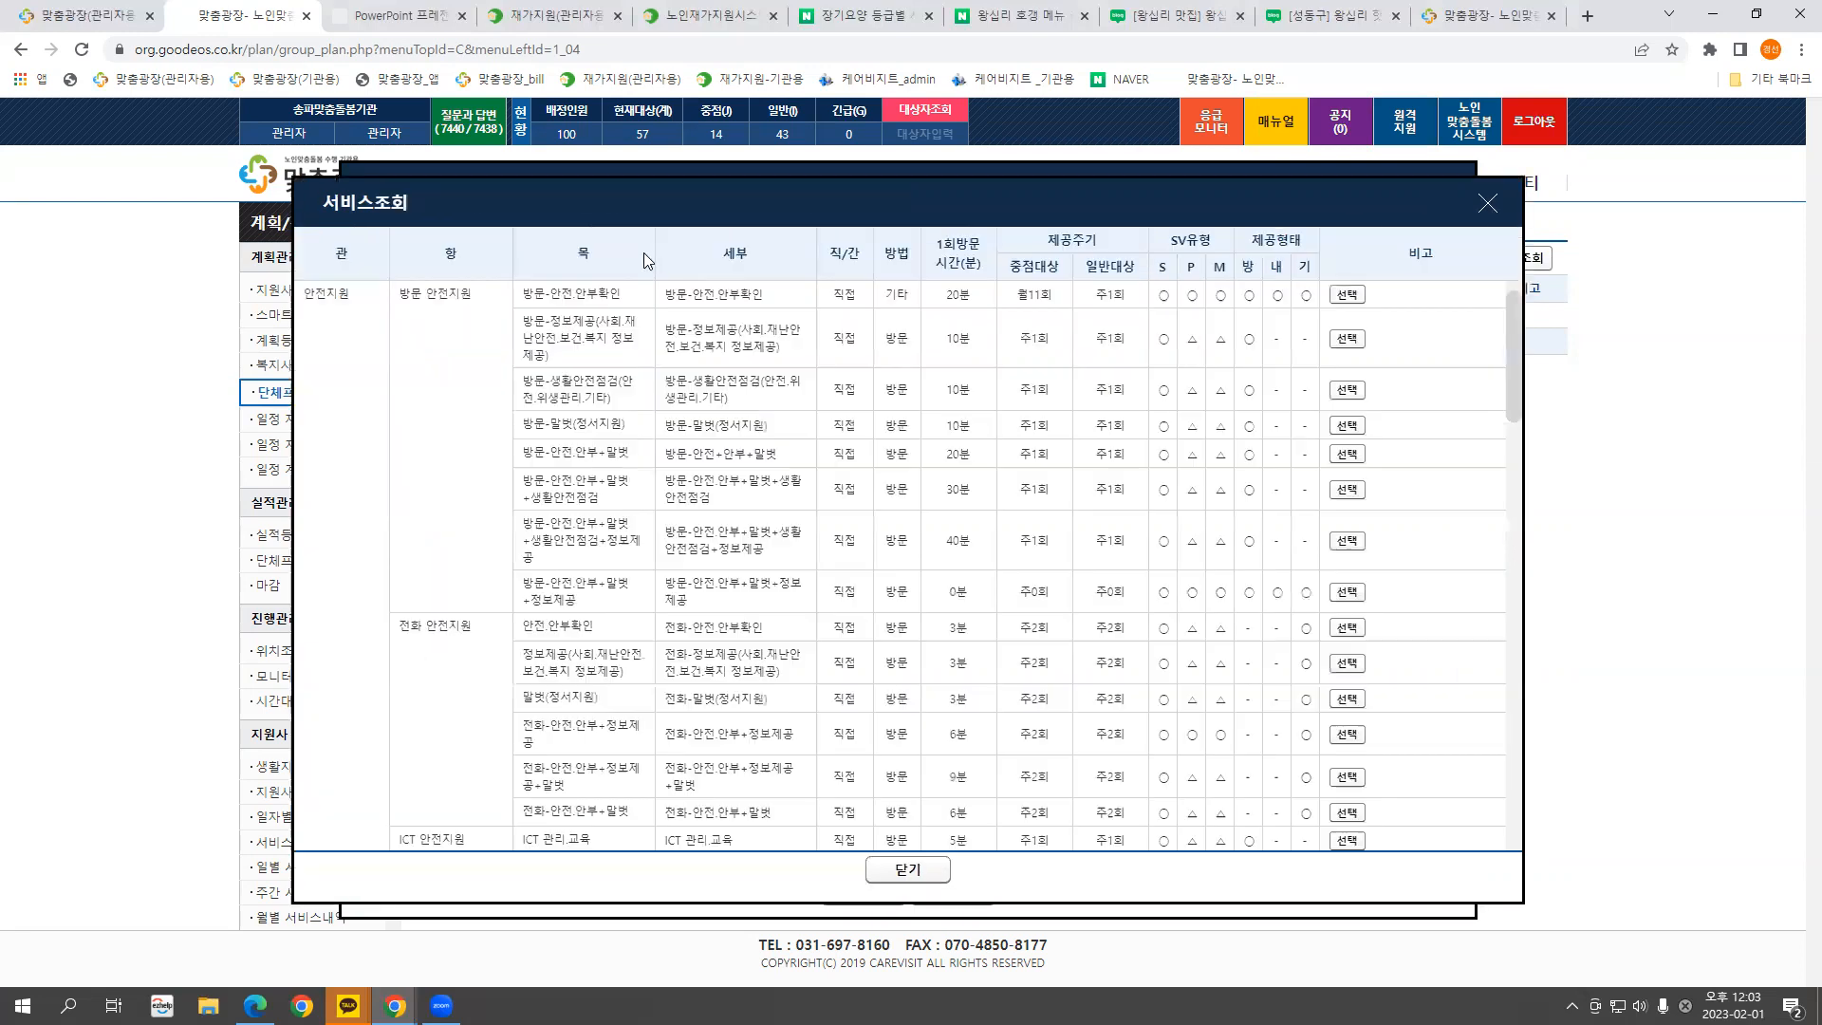
pyautogui.scroll(-4, 1216, 733)
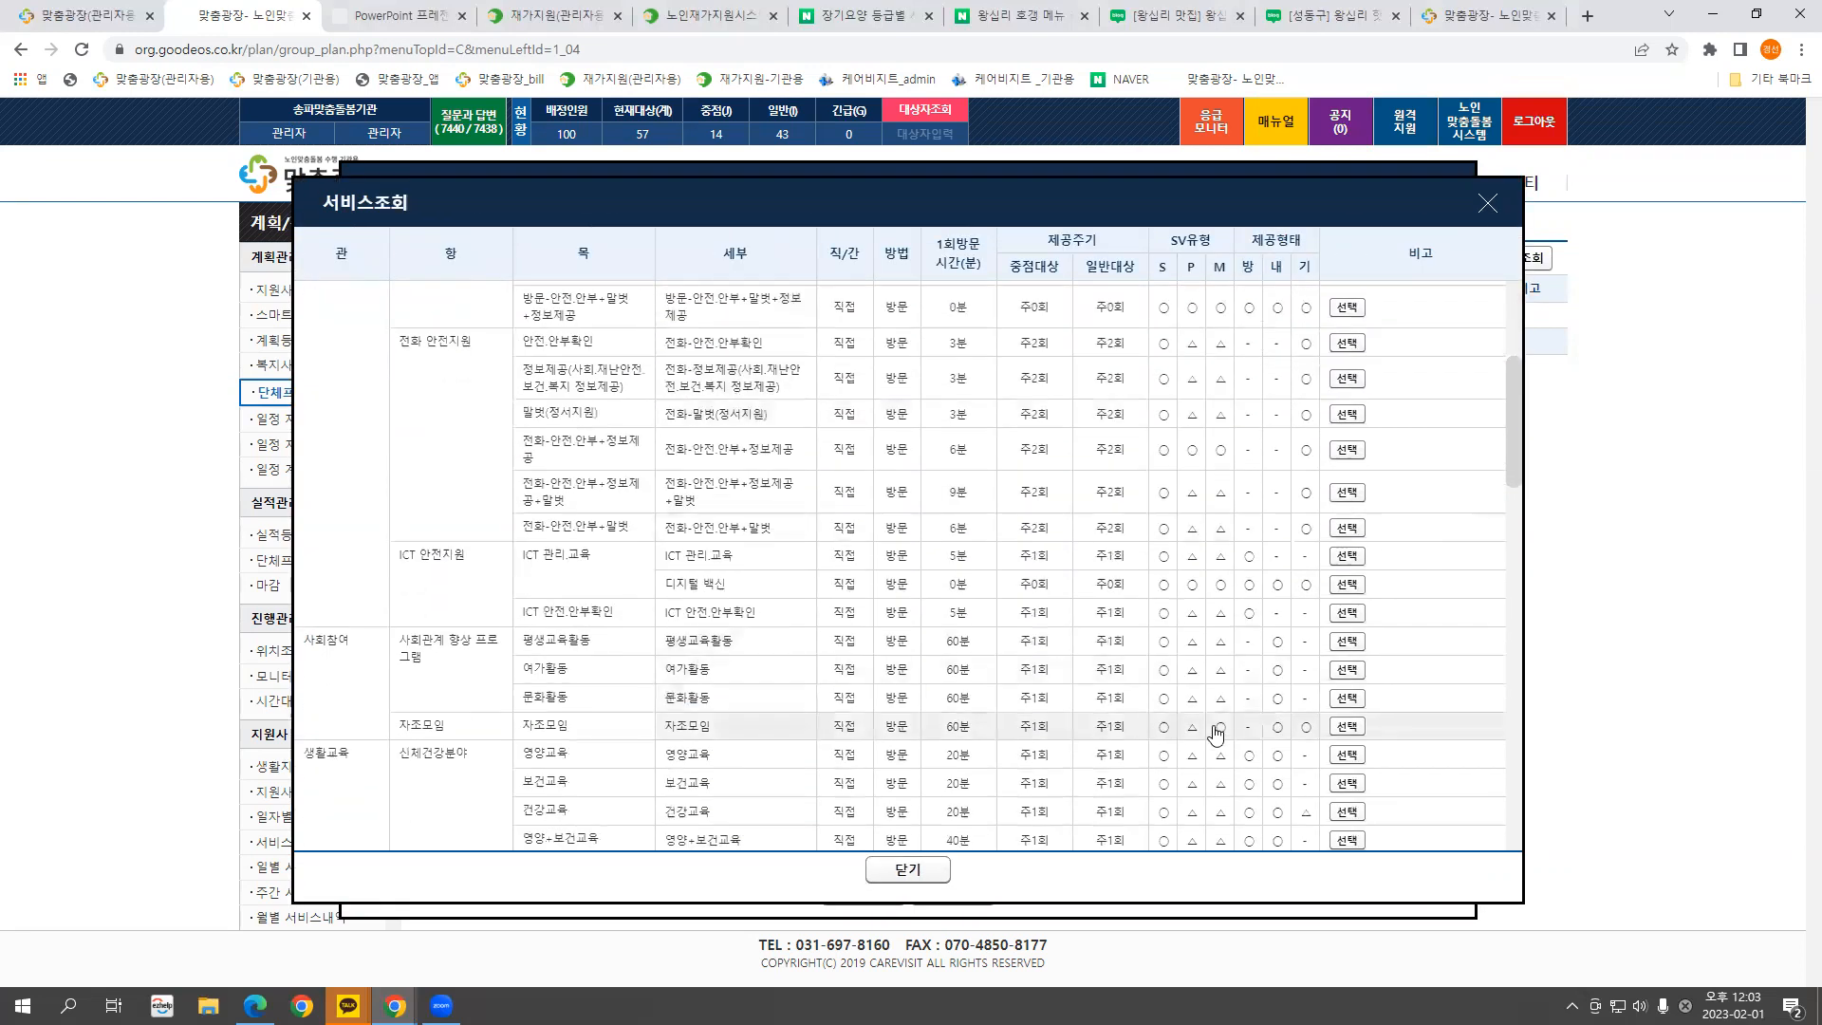
pyautogui.click(1346, 726)
pyautogui.click(803, 256)
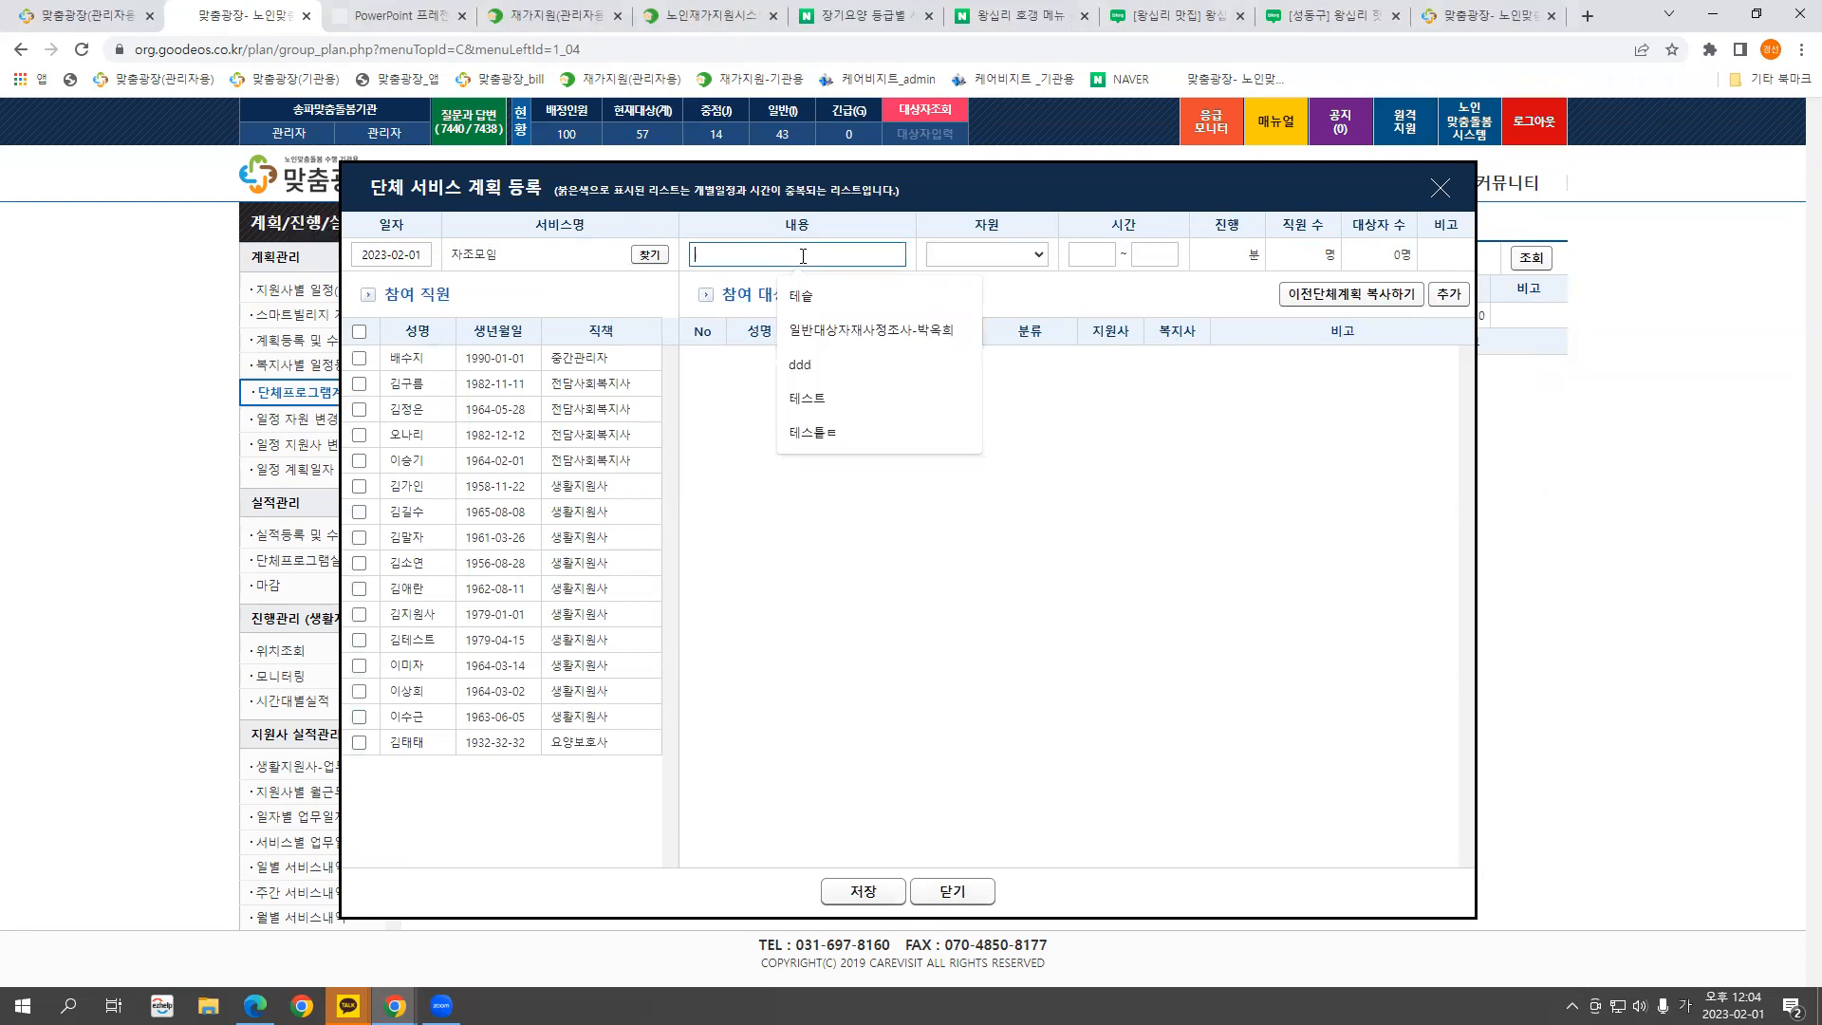
pyautogui.write('자조')
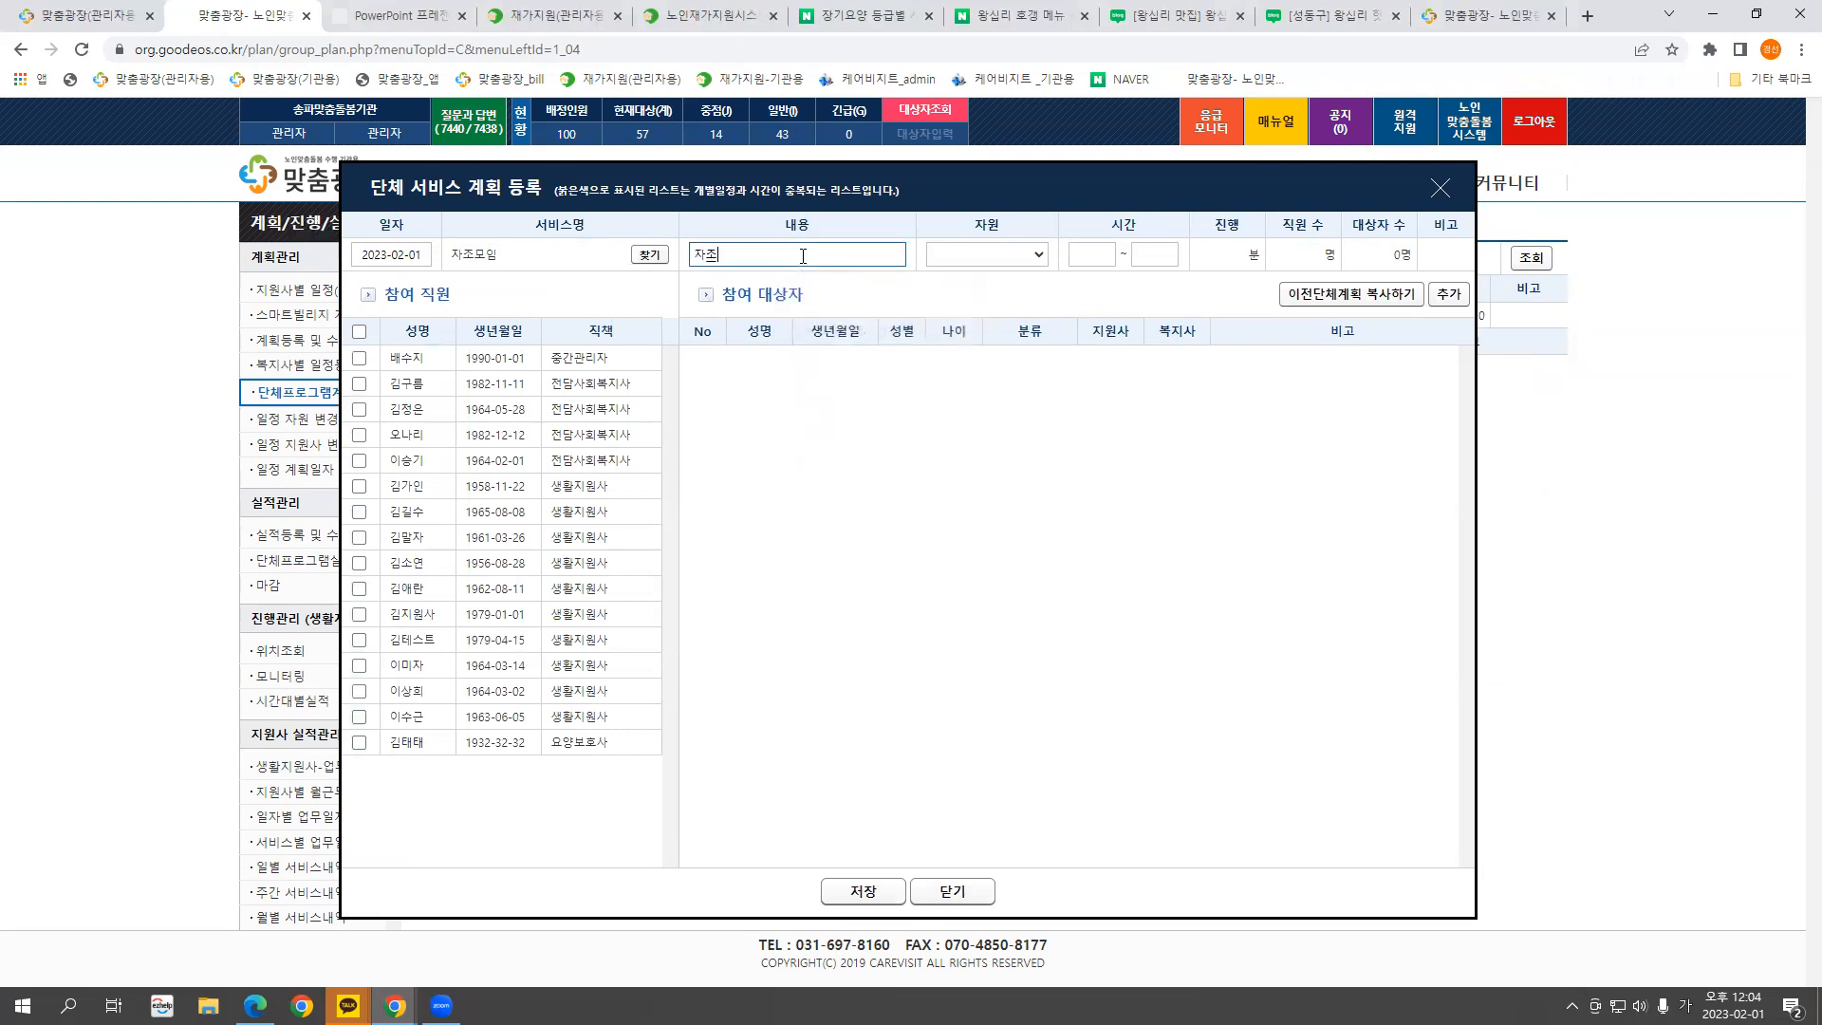
pyautogui.click(991, 255)
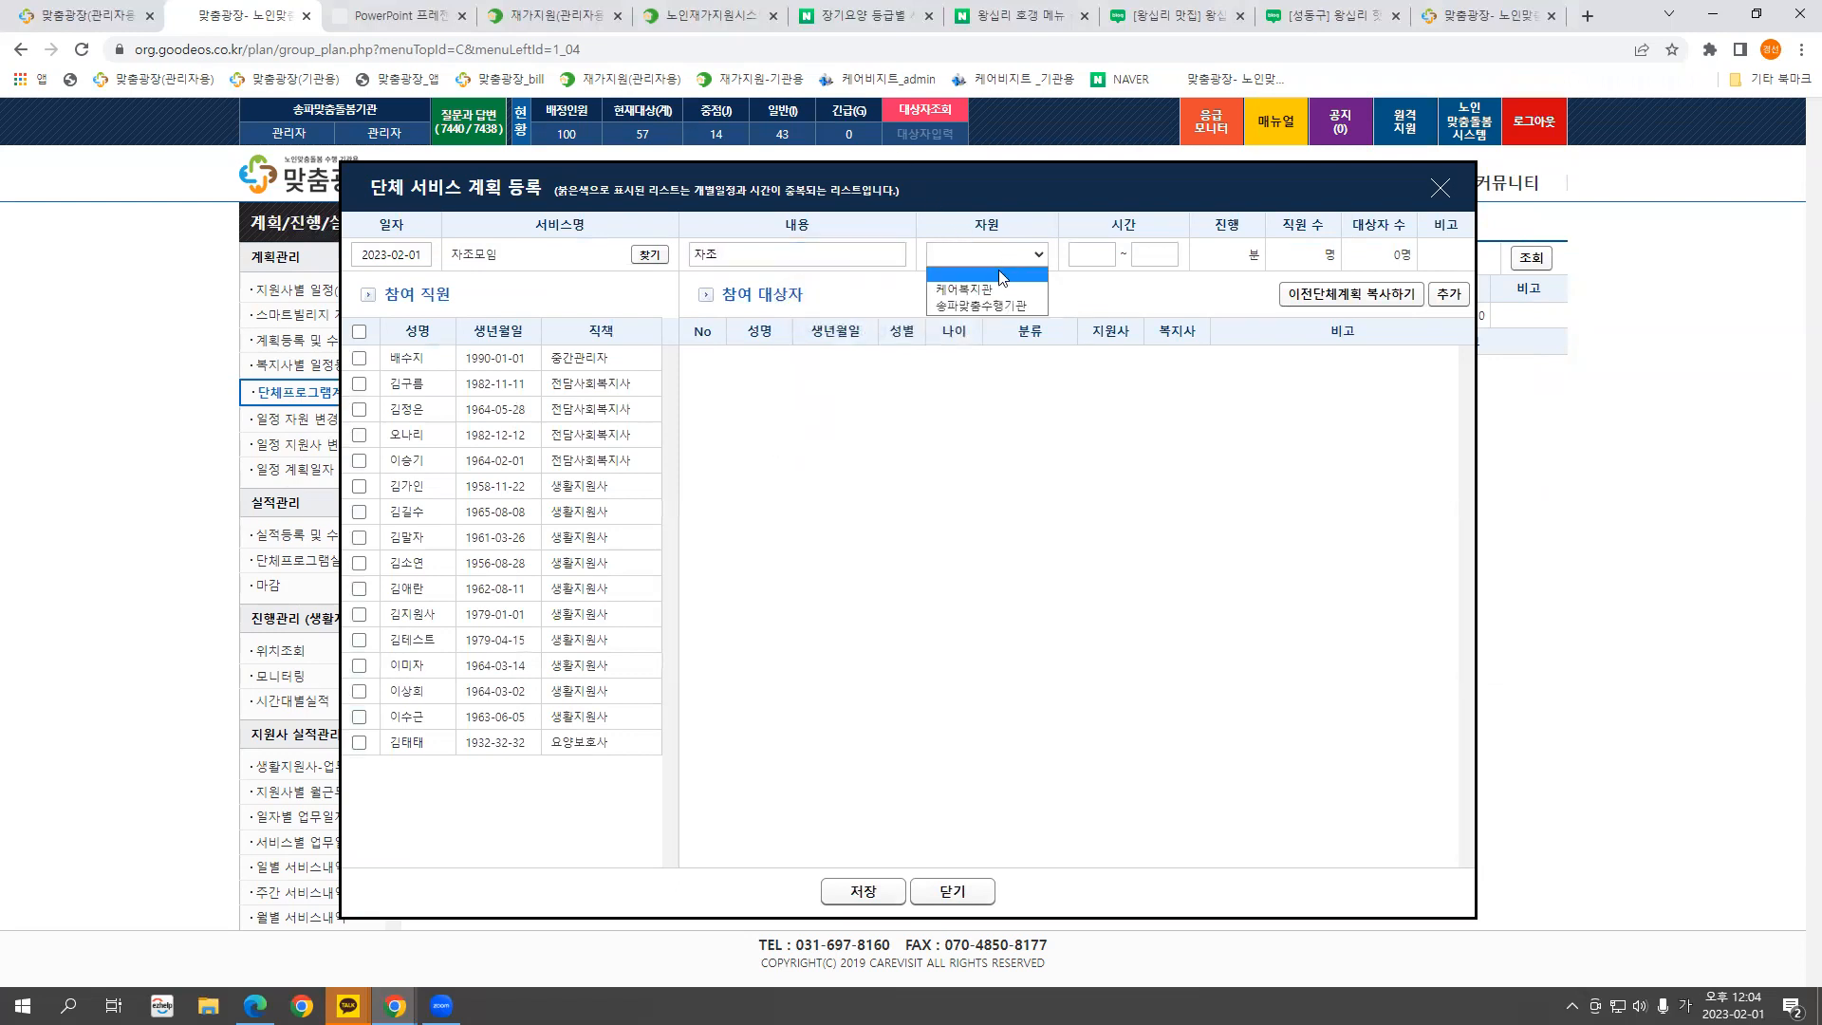
pyautogui.click(989, 309)
# Set the group plan time to 10:00–11:00
pyautogui.click(1089, 257)
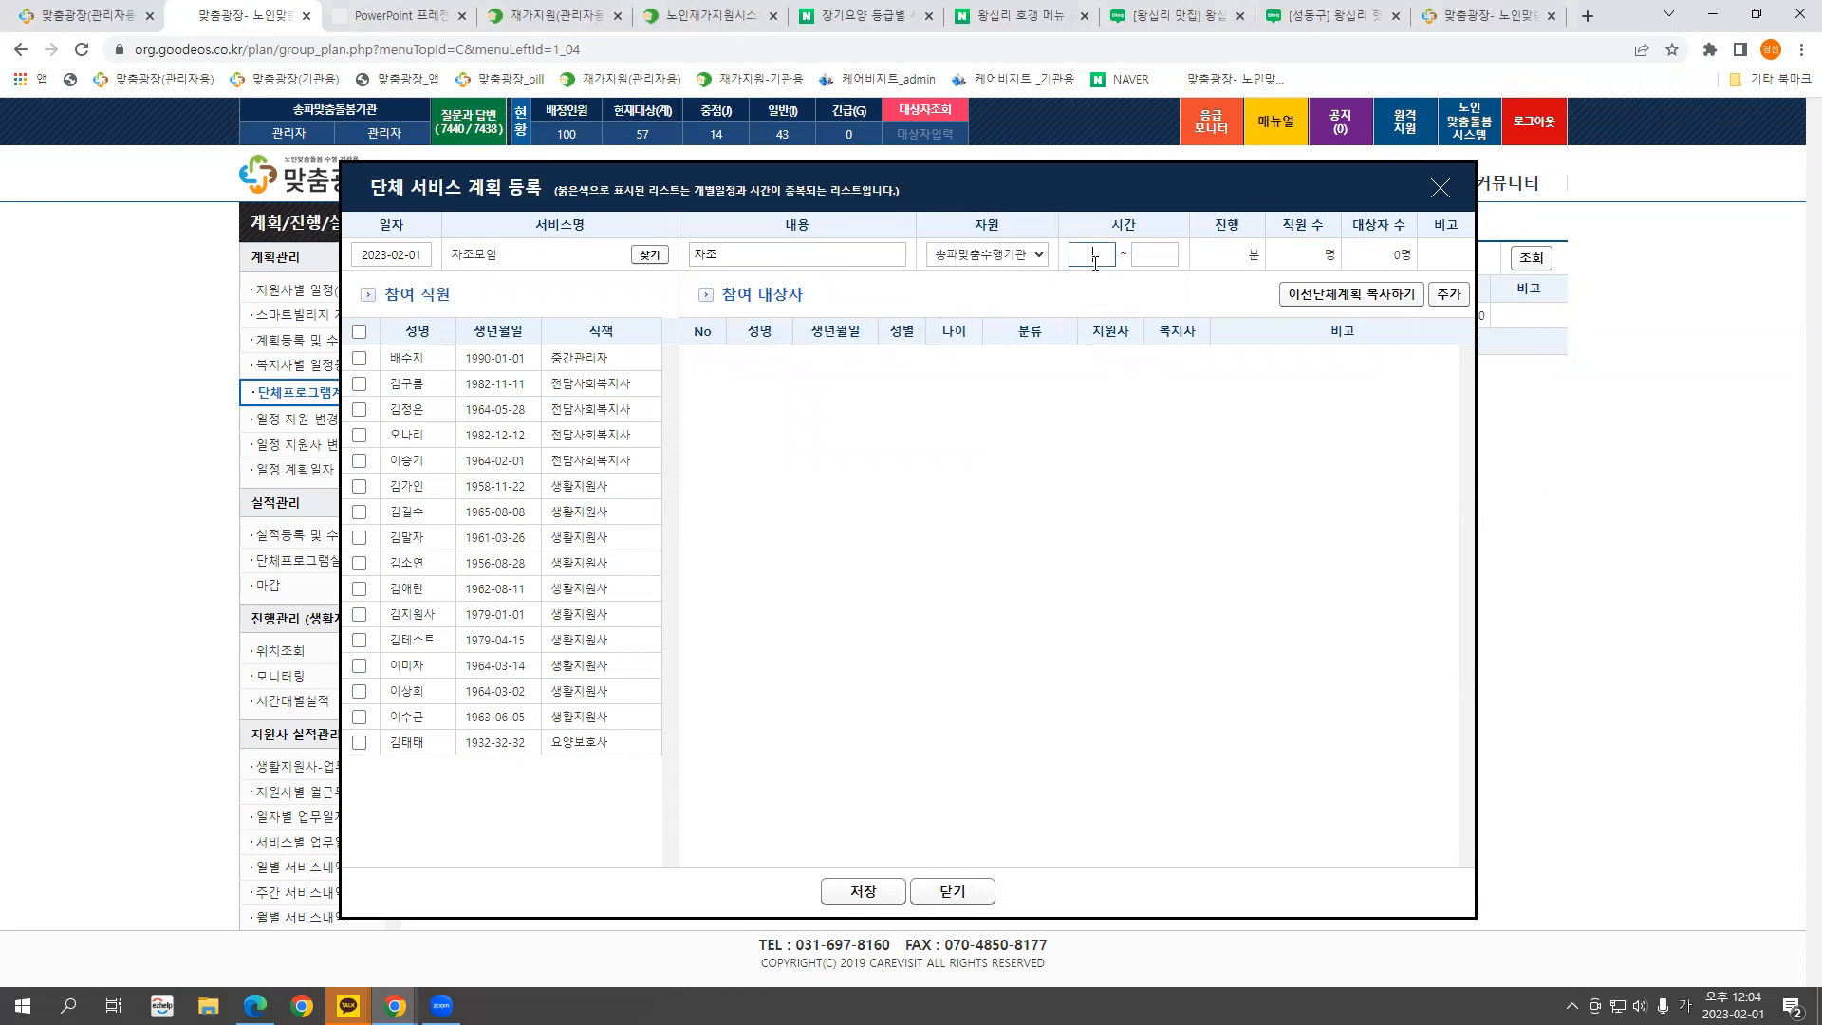
pyautogui.write('1000')
pyautogui.click(1153, 254)
pyautogui.write('1100')
pyautogui.click(1145, 300)
# Add two clients as participants in the group plan
pyautogui.click(1445, 297)
pyautogui.moveTo(1276, 462); pyautogui.dragTo(1288, 410)
pyautogui.click(548, 503)
pyautogui.click(549, 529)
pyautogui.click(865, 753)
pyautogui.click(1251, 330)
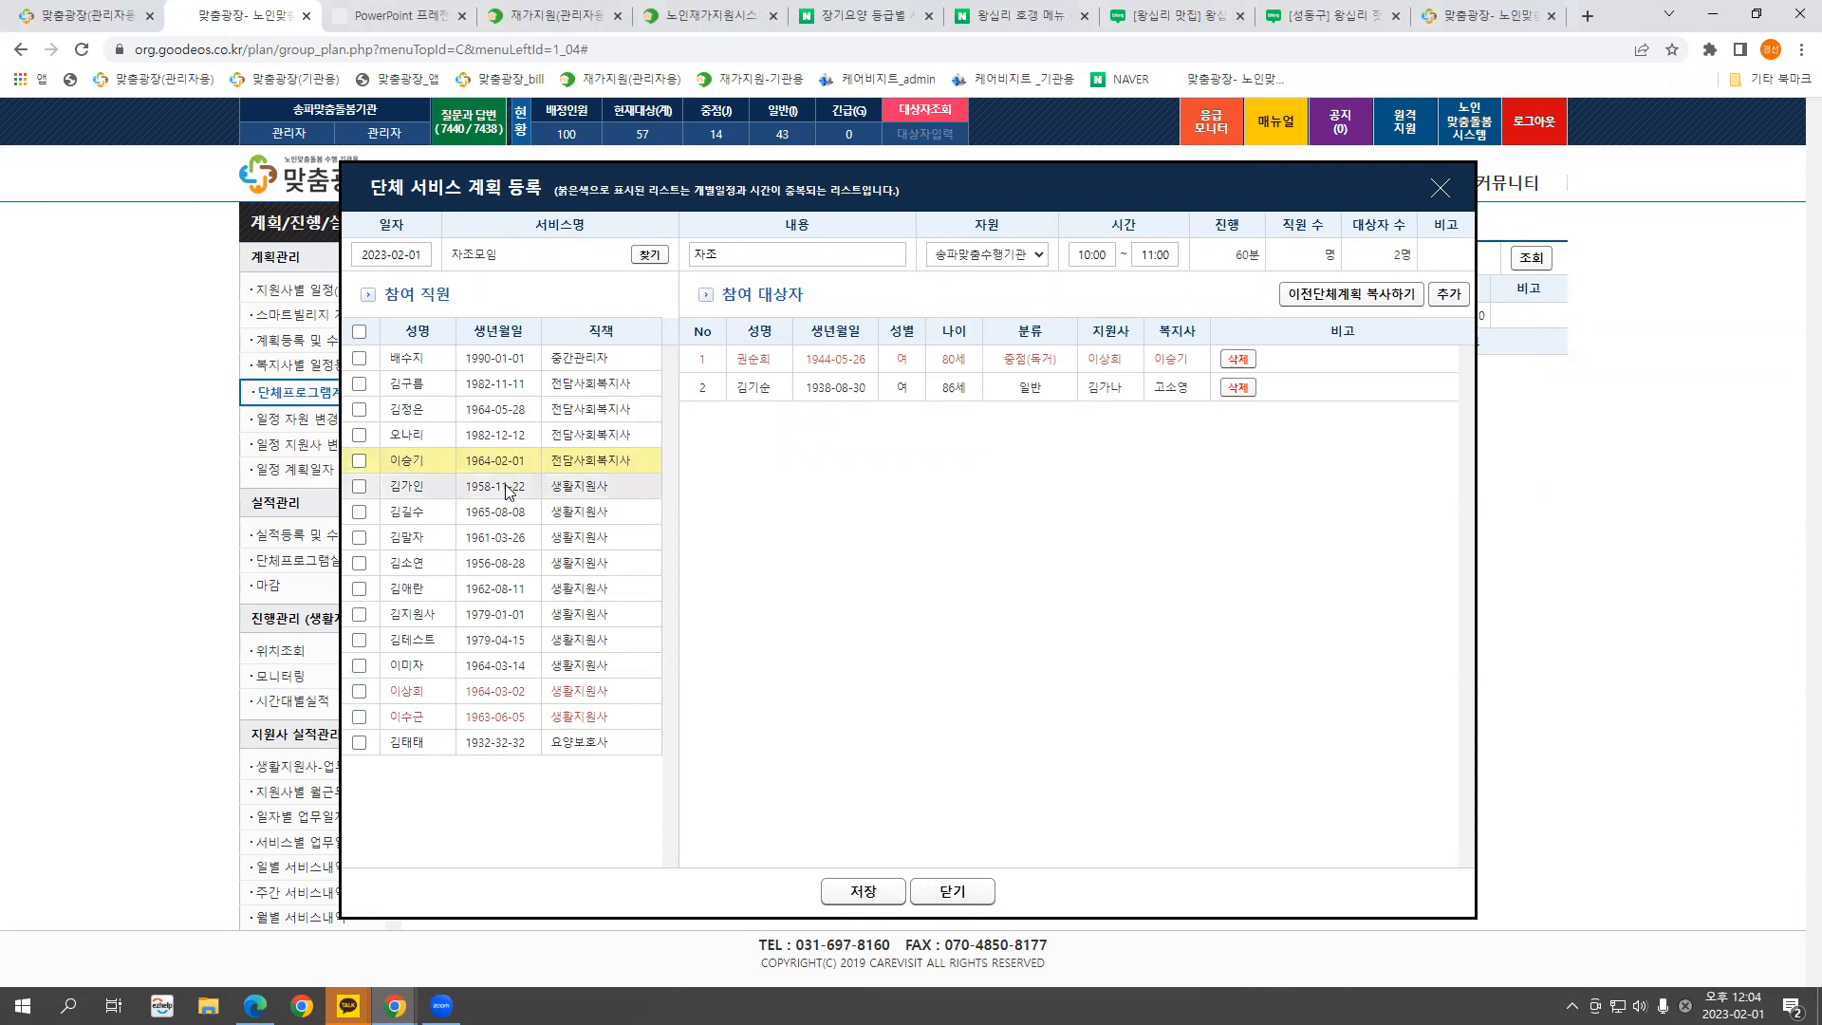
# Tick a staff member and check the client search list without changes
pyautogui.click(359, 461)
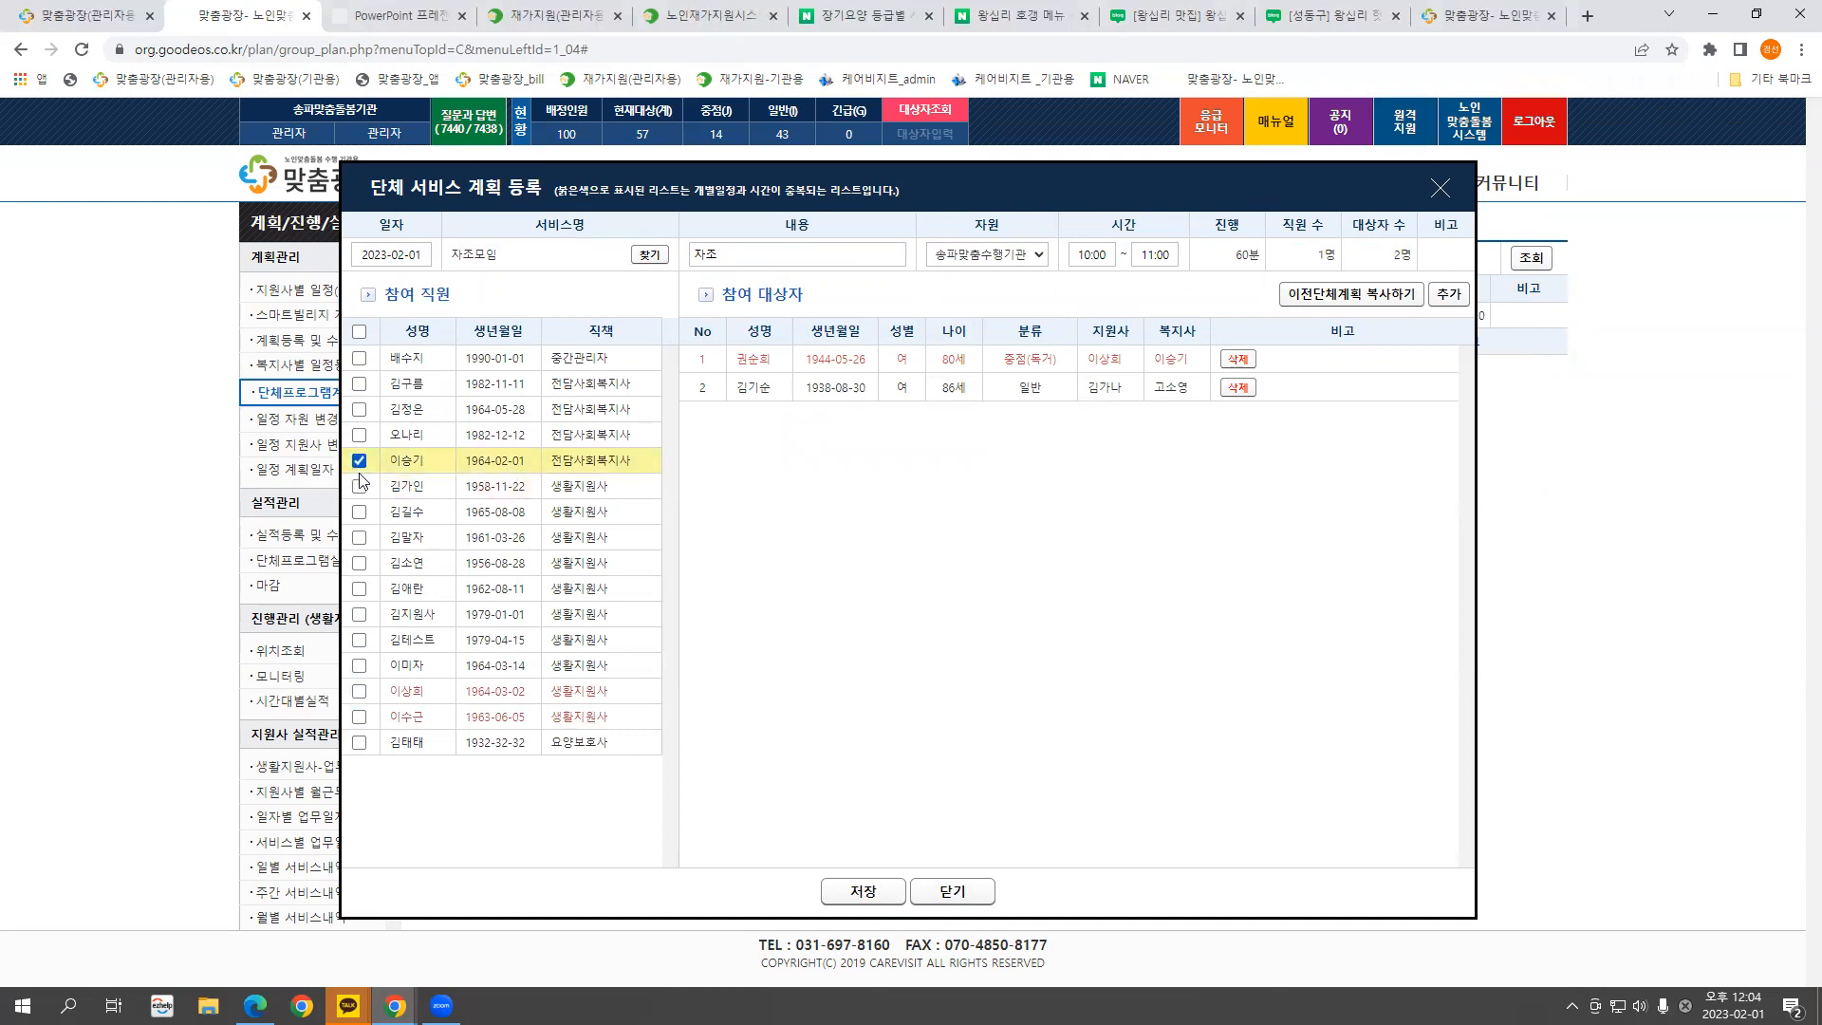
pyautogui.click(1444, 296)
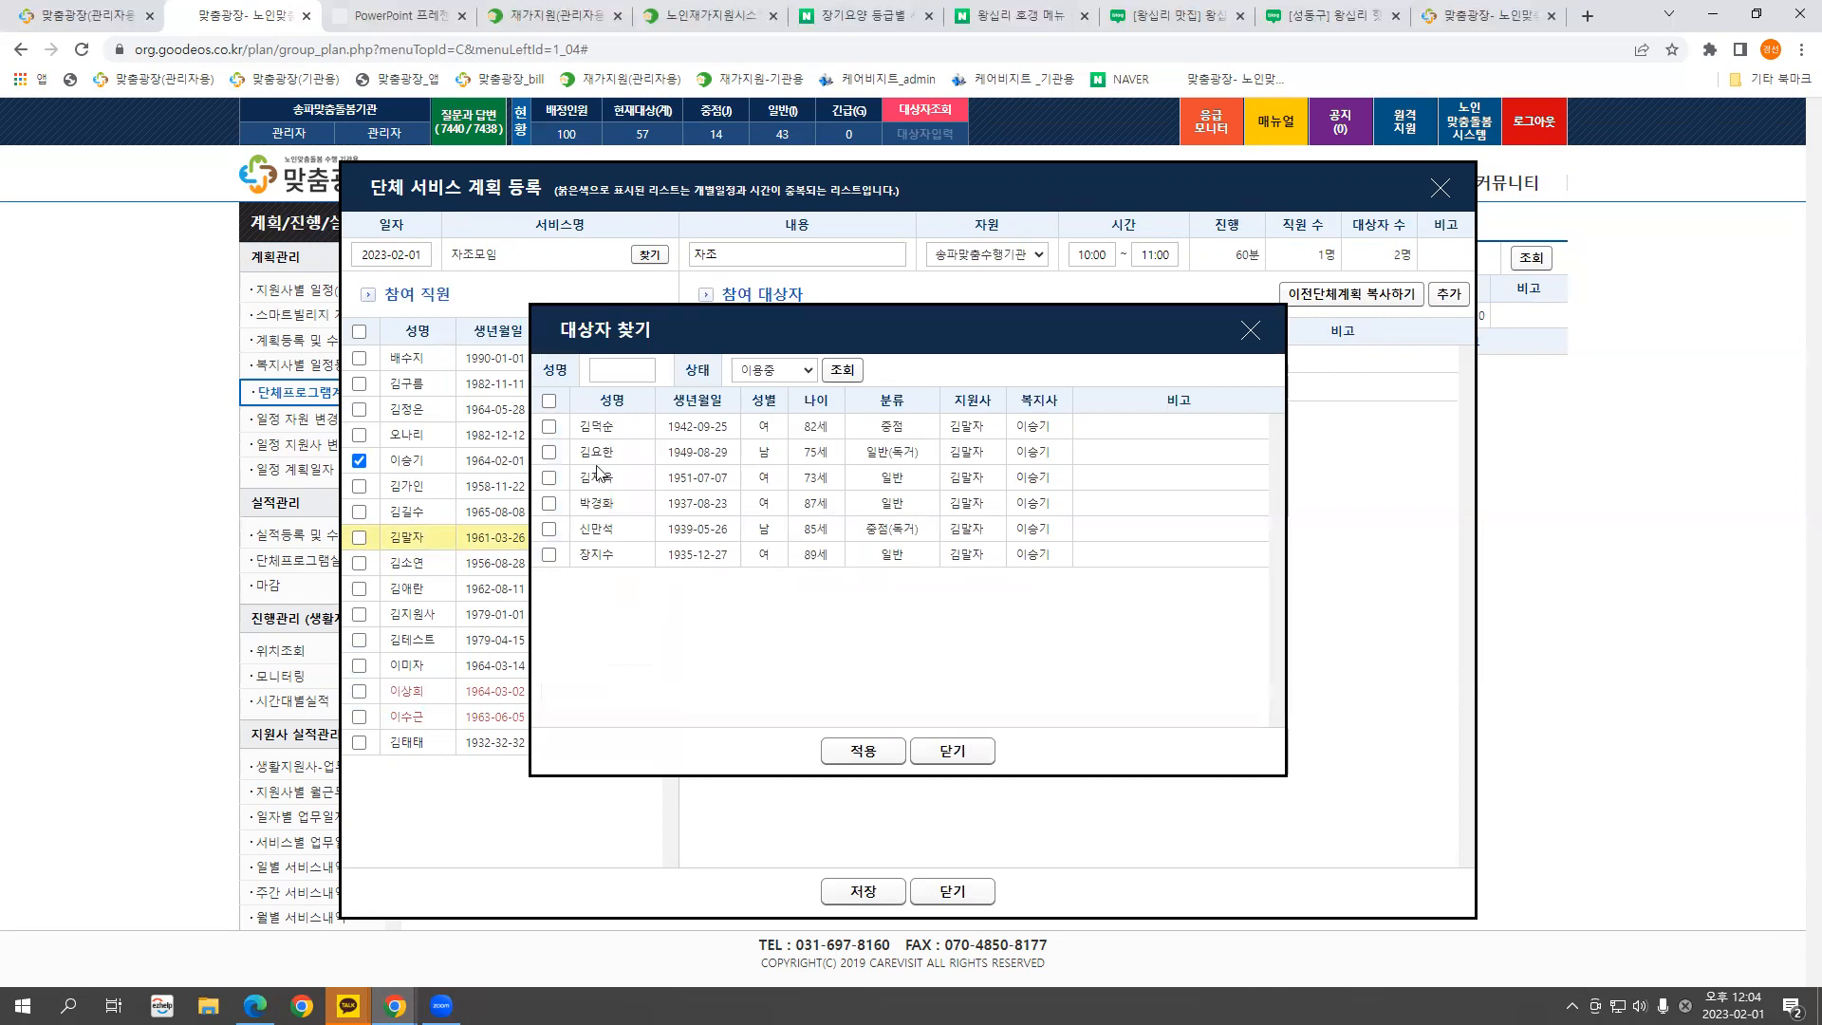
pyautogui.click(1250, 330)
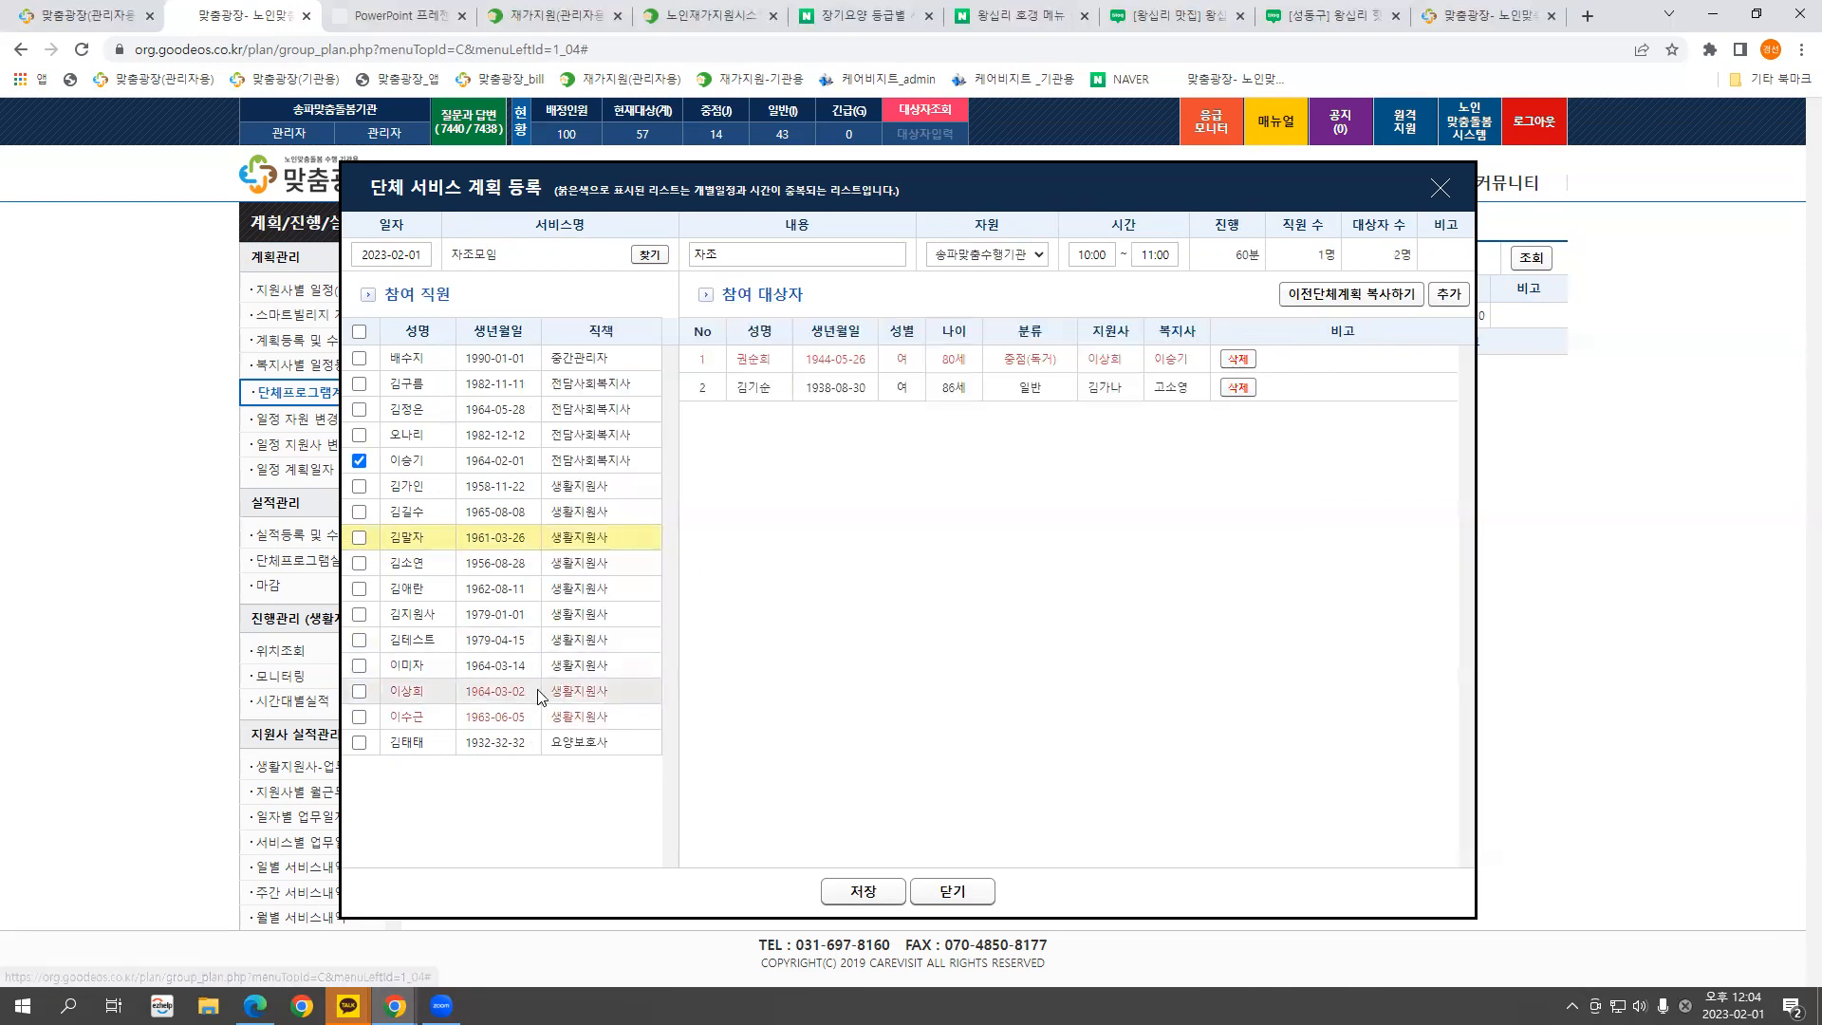
pyautogui.click(1448, 296)
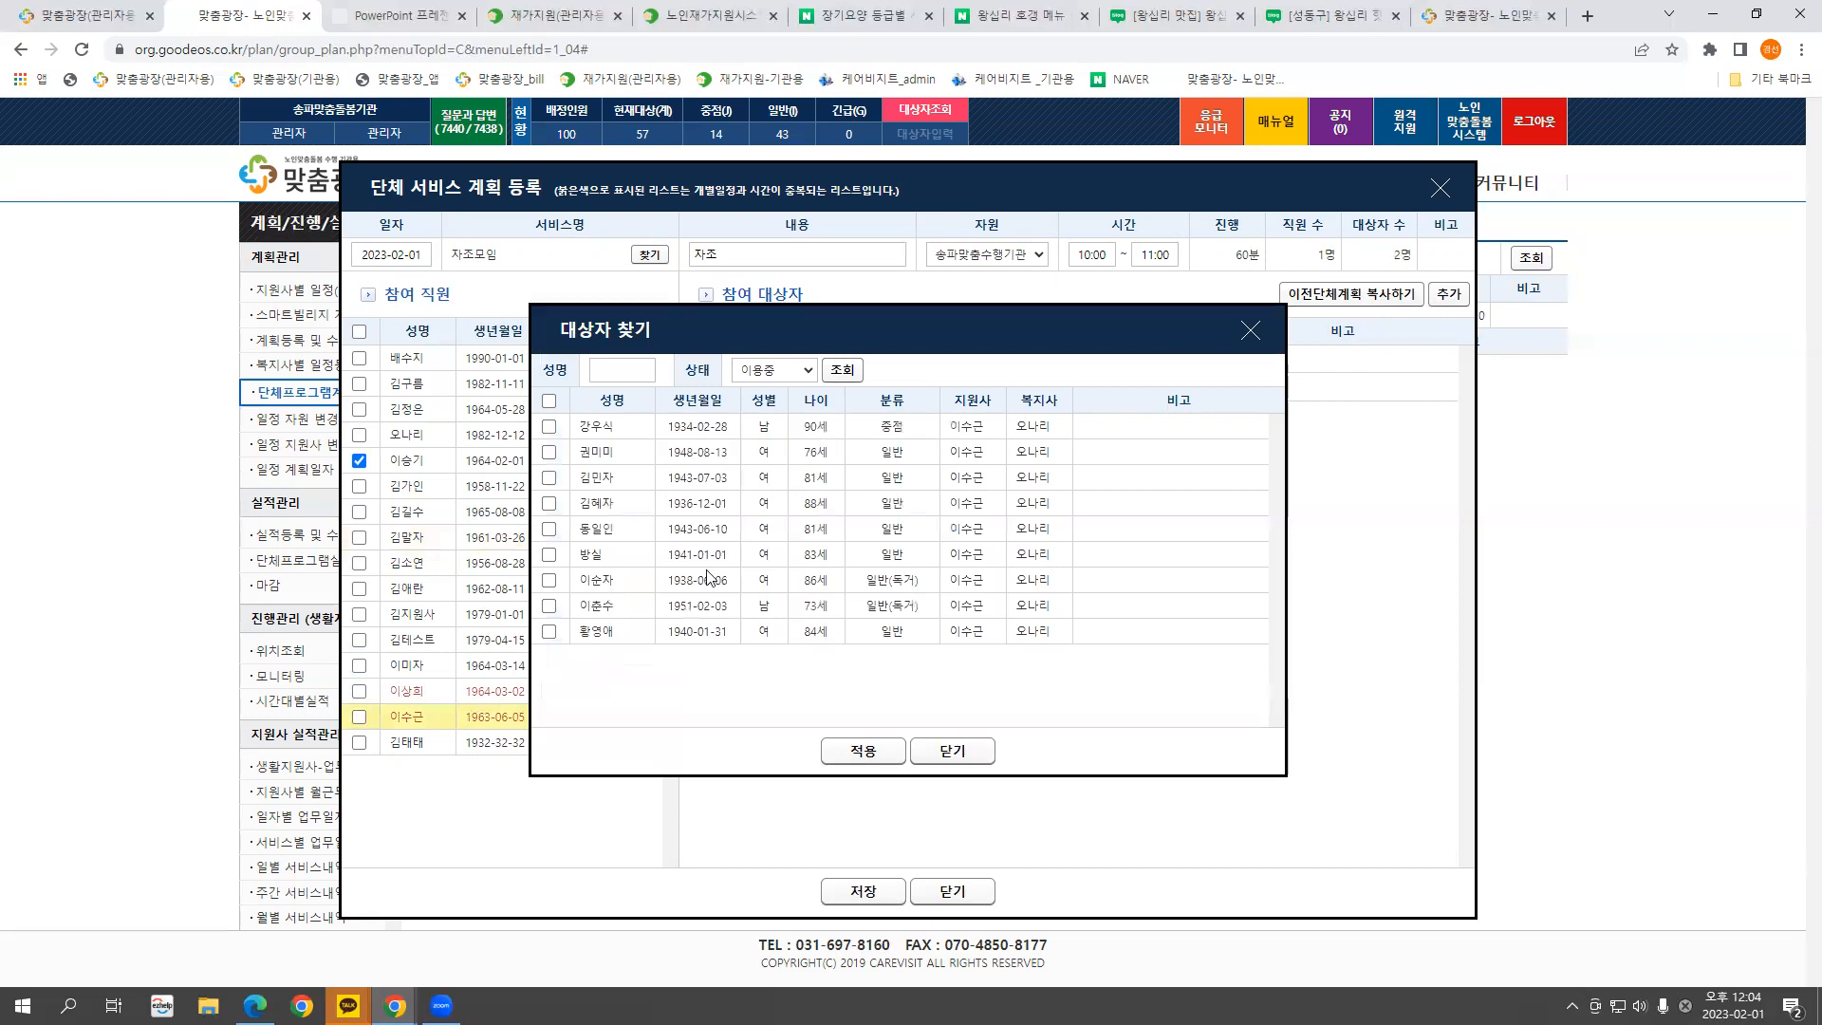
pyautogui.click(1247, 340)
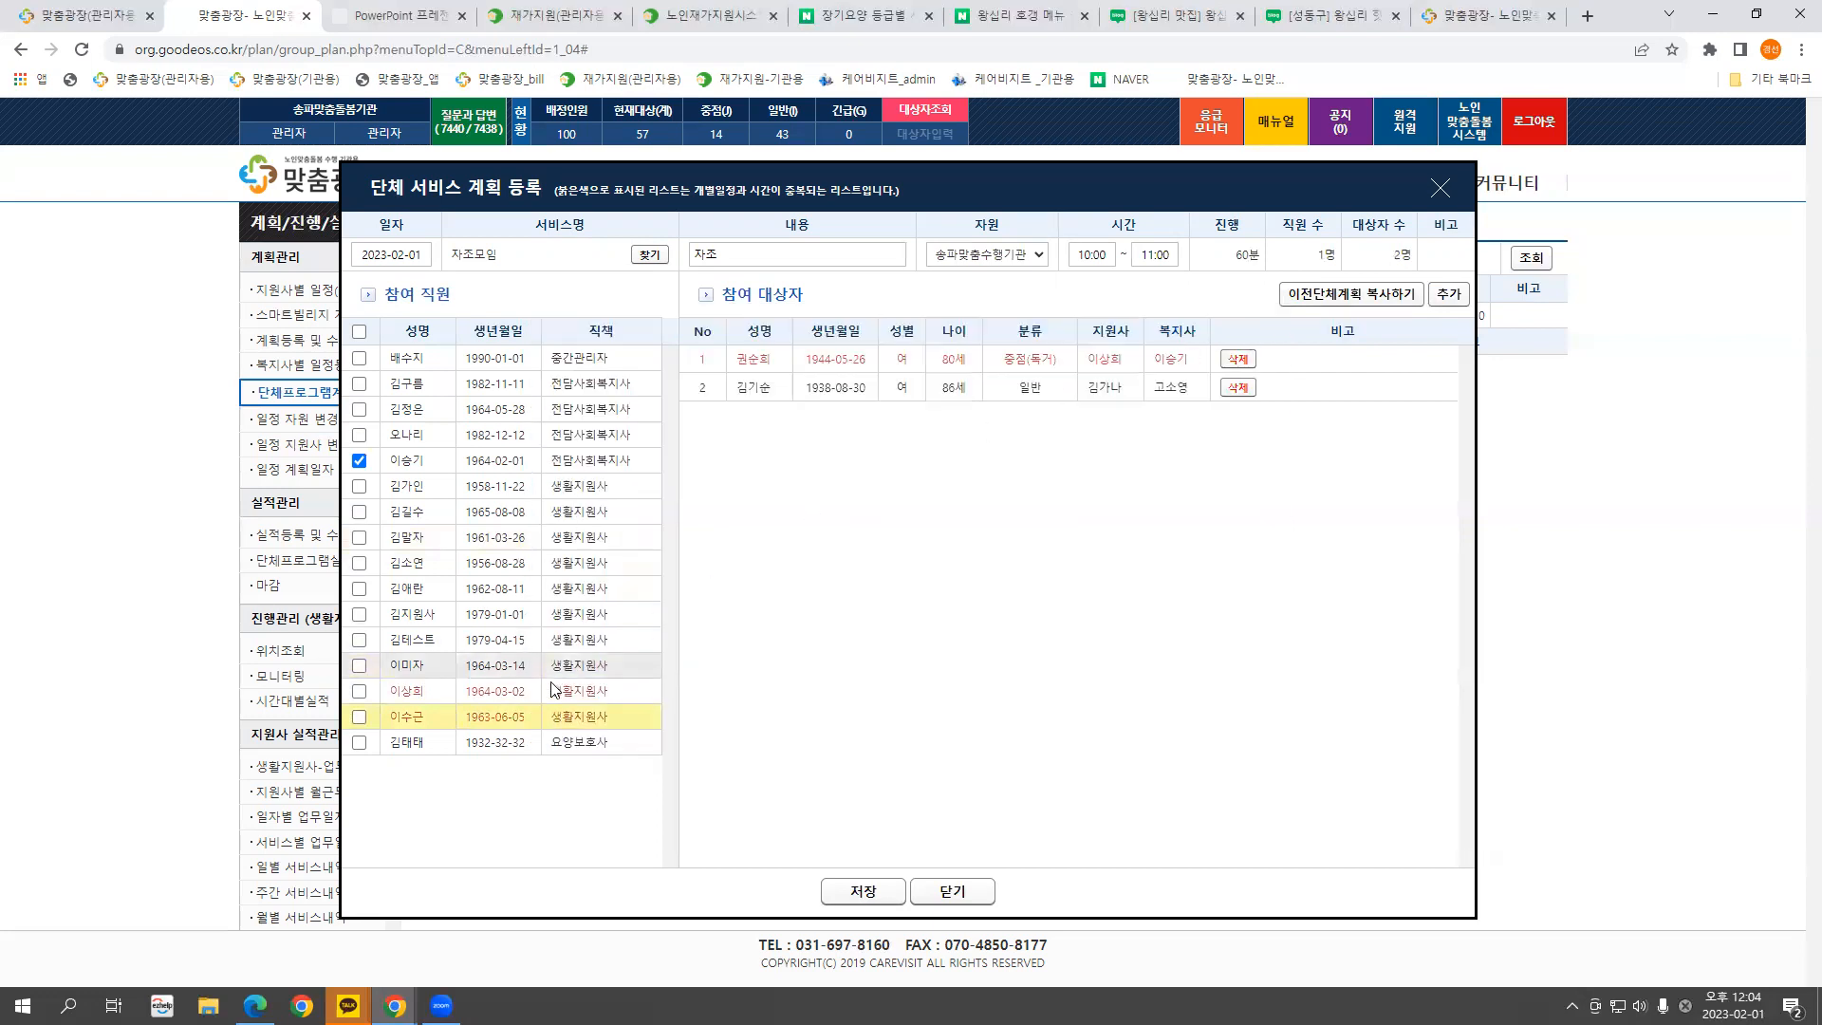
pyautogui.click(1451, 296)
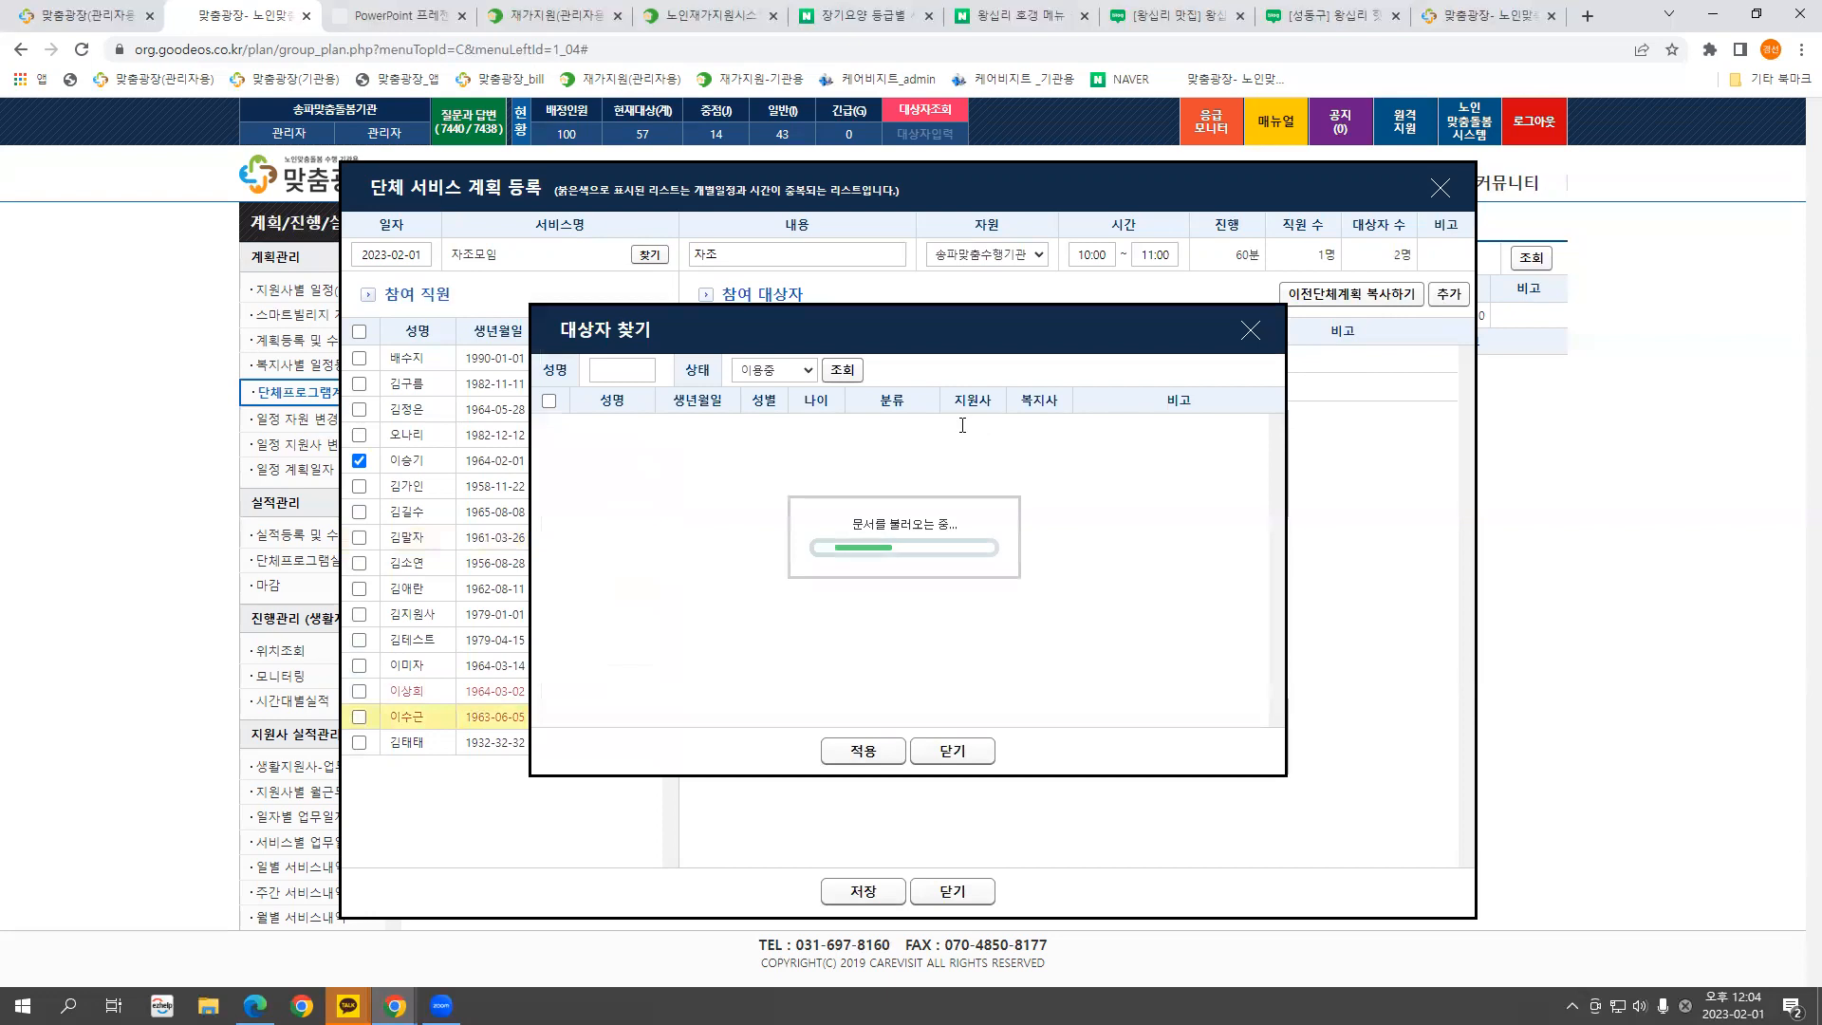
pyautogui.click(1249, 332)
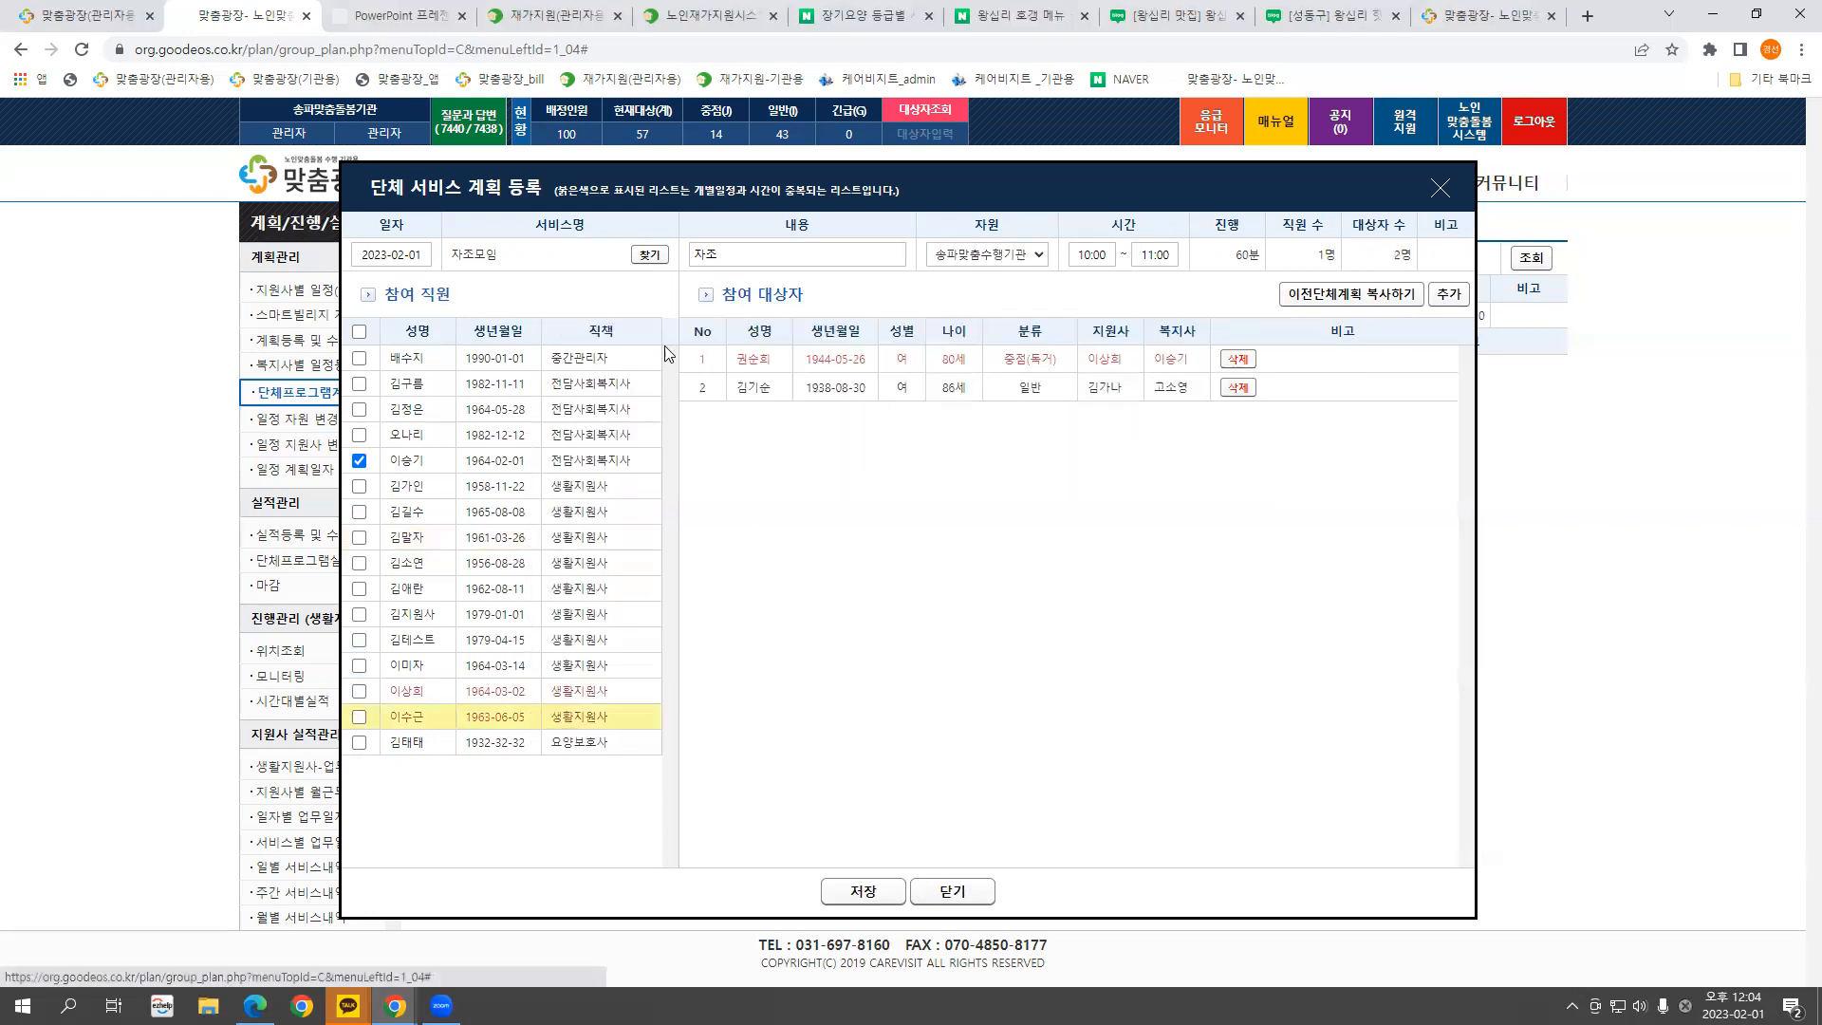
pyautogui.click(359, 331)
pyautogui.click(359, 331)
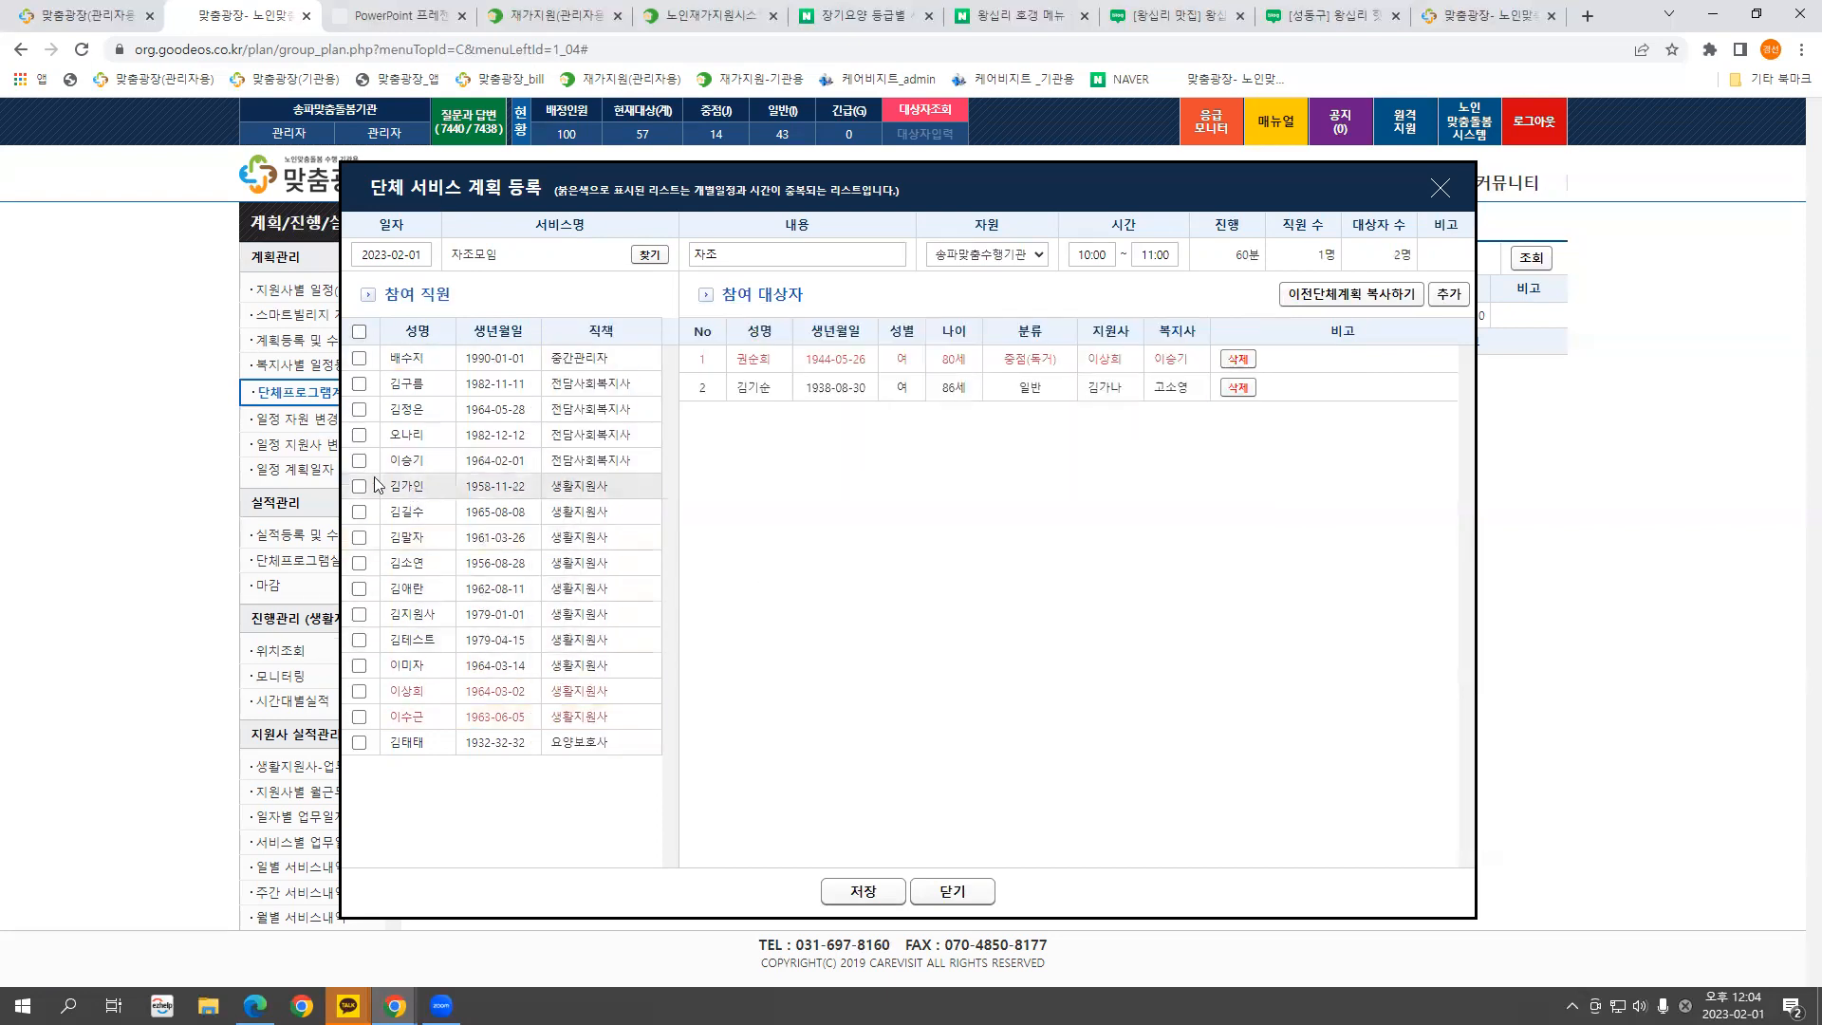
# Mark the participating staff member and save the 2023-02-01 자조모임 plan
pyautogui.click(1446, 297)
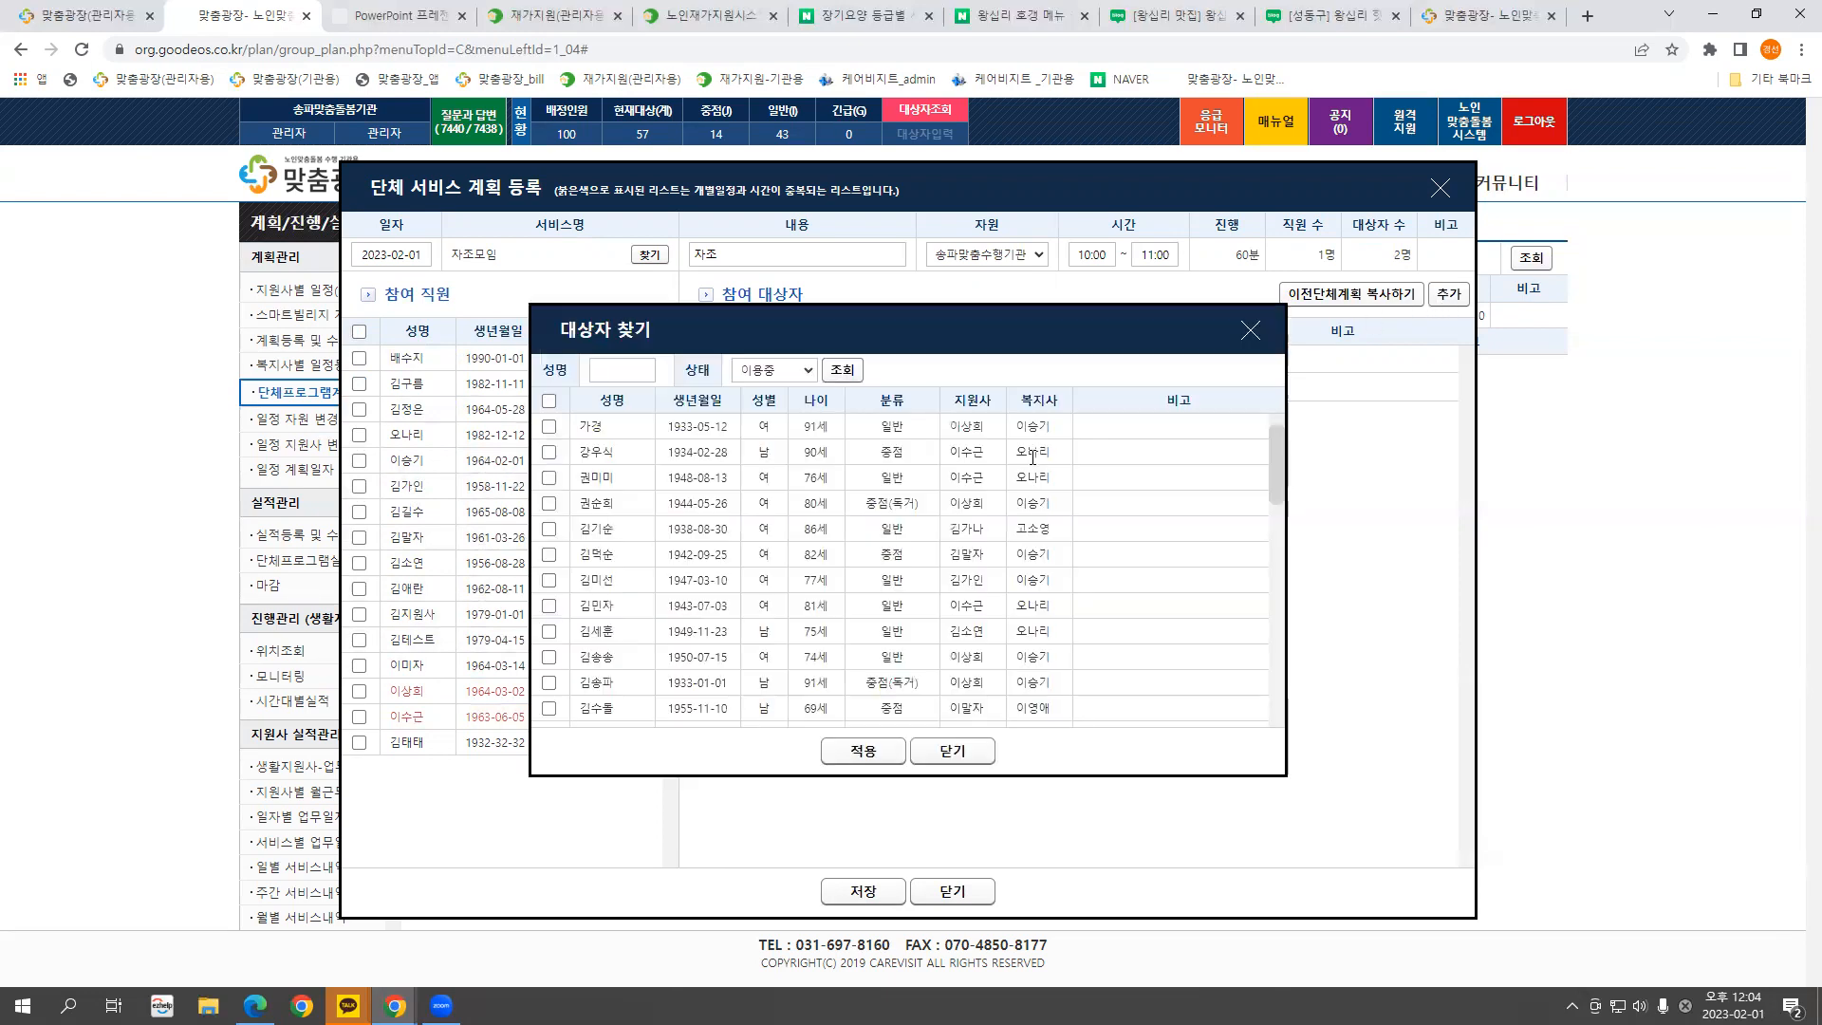
pyautogui.moveTo(1281, 448)
pyautogui.mouseDown()
pyautogui.moveTo(1282, 675)
pyautogui.moveTo(1275, 432)
pyautogui.mouseUp()
pyautogui.click(1248, 336)
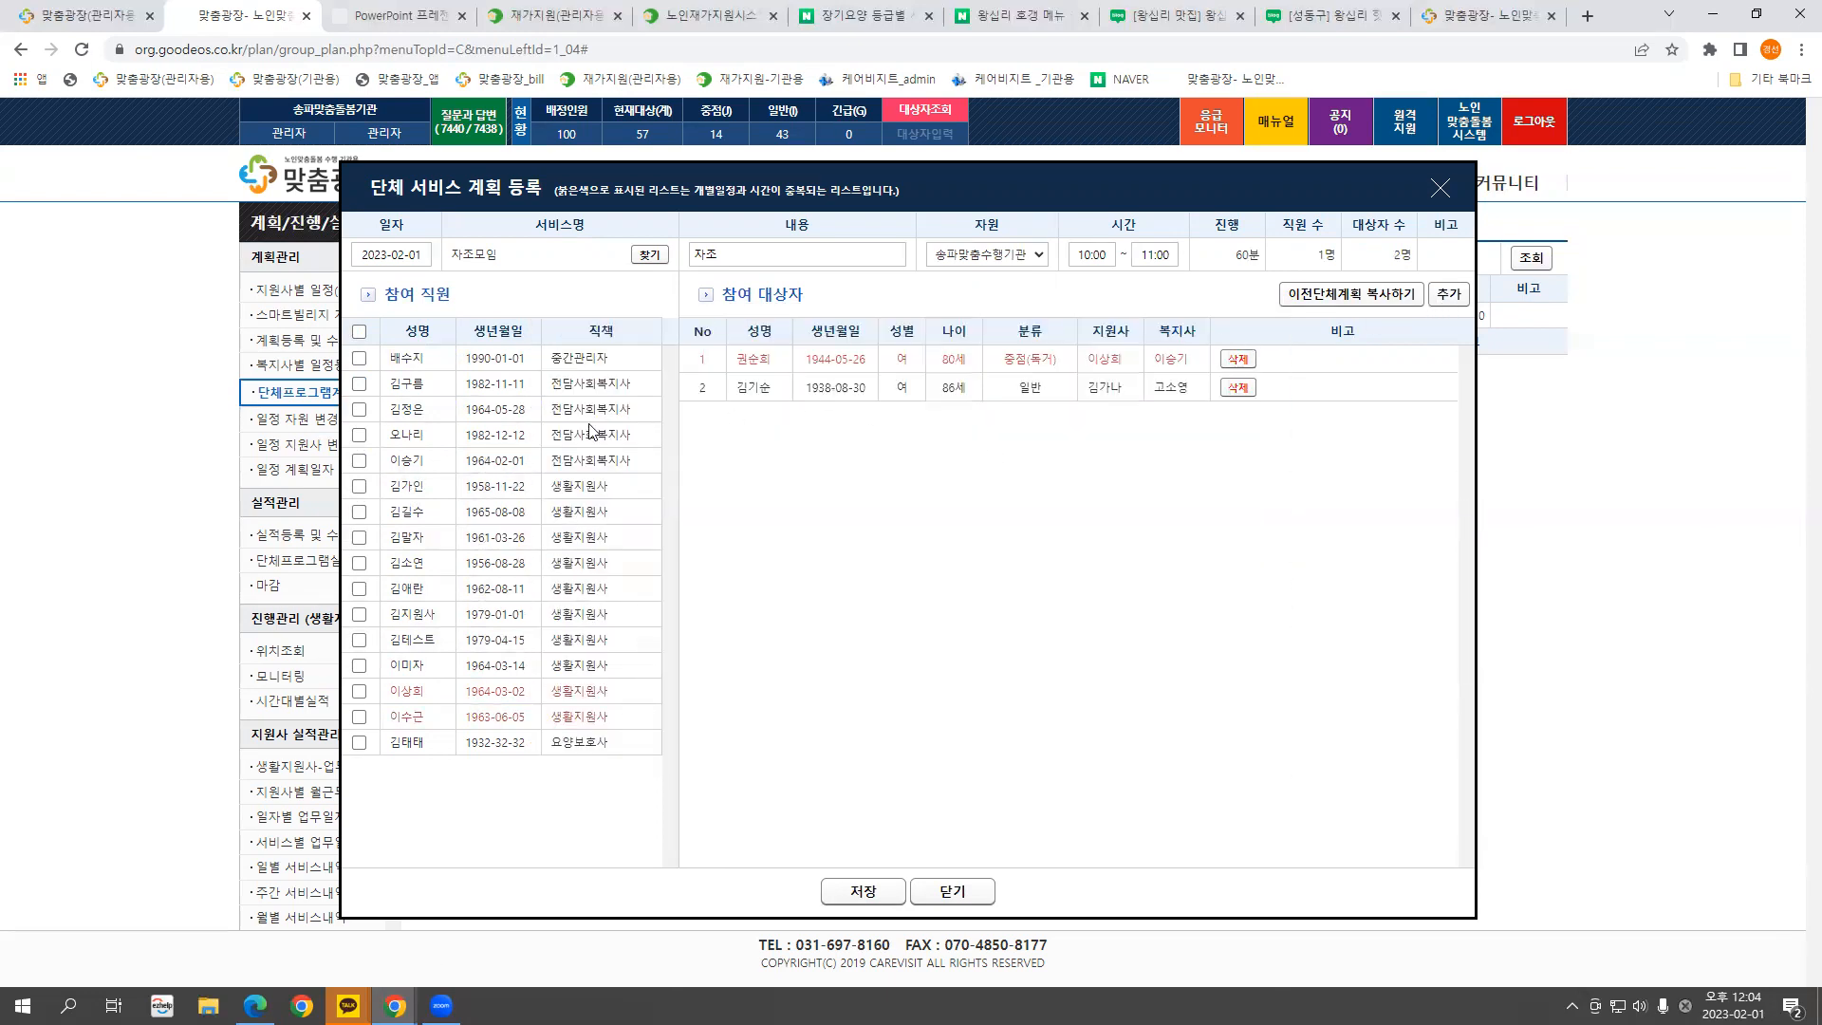
pyautogui.click(360, 487)
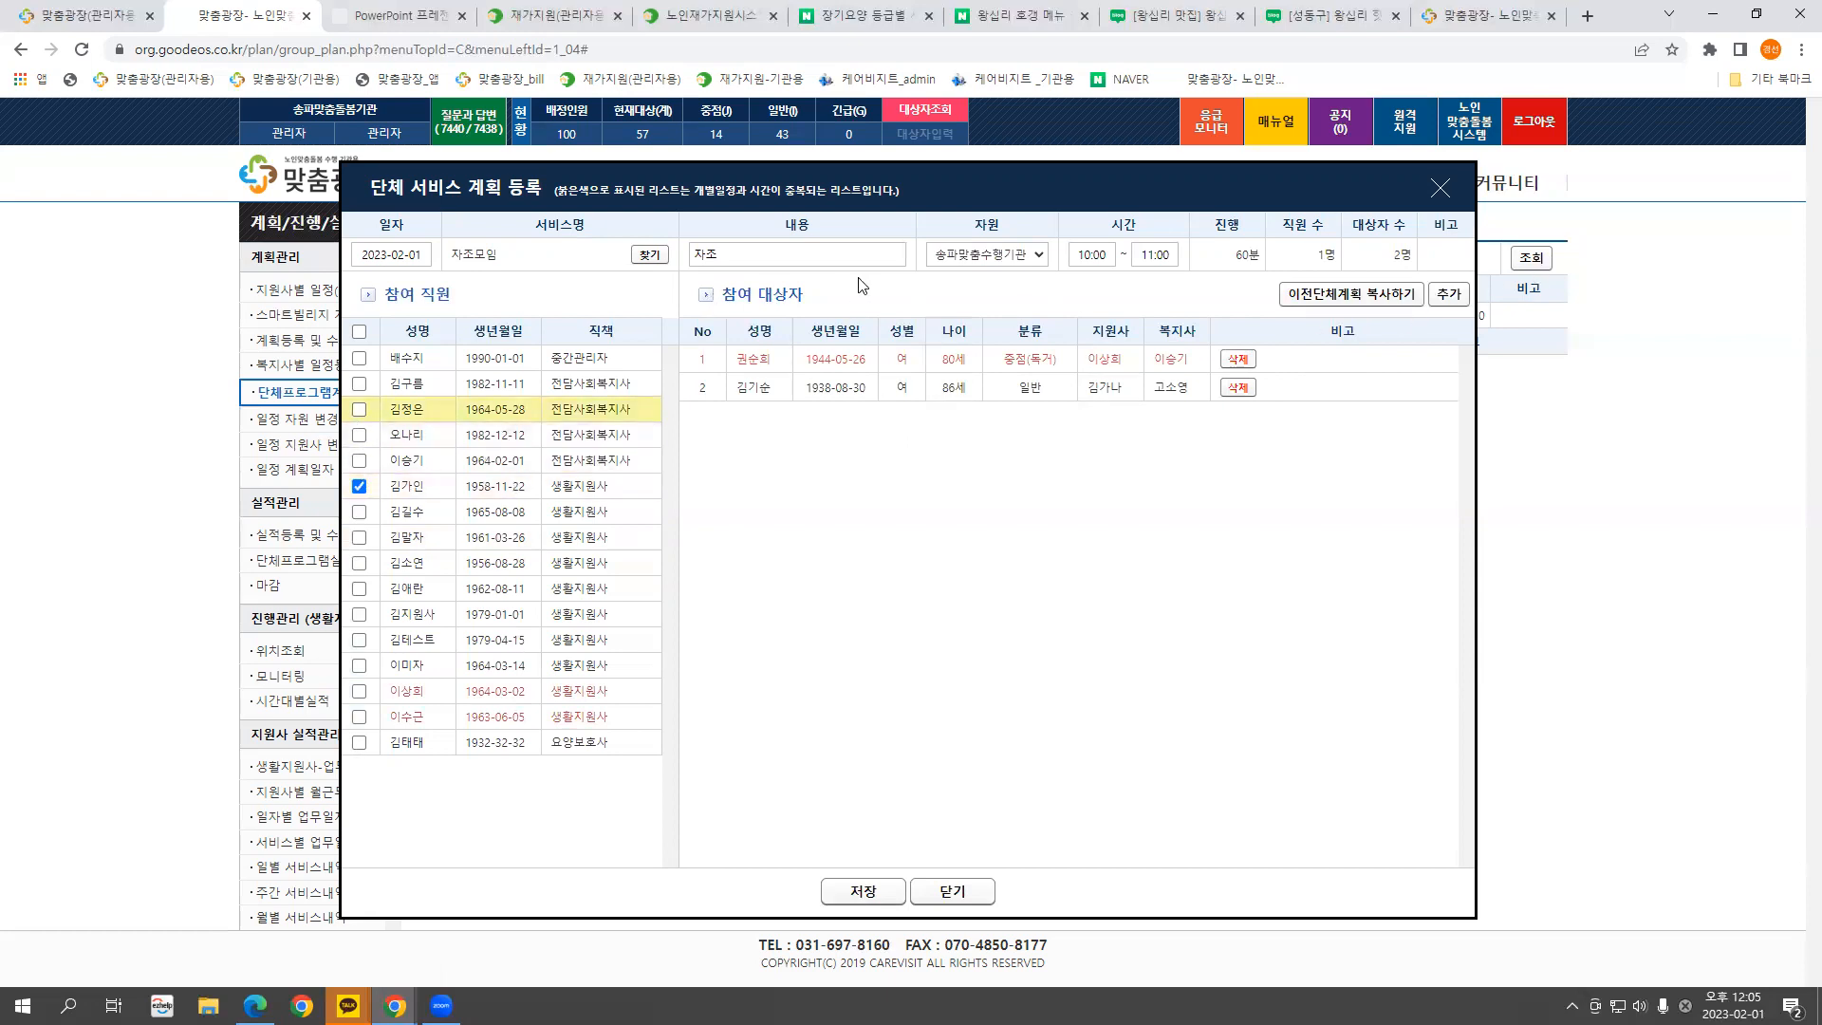
pyautogui.click(871, 892)
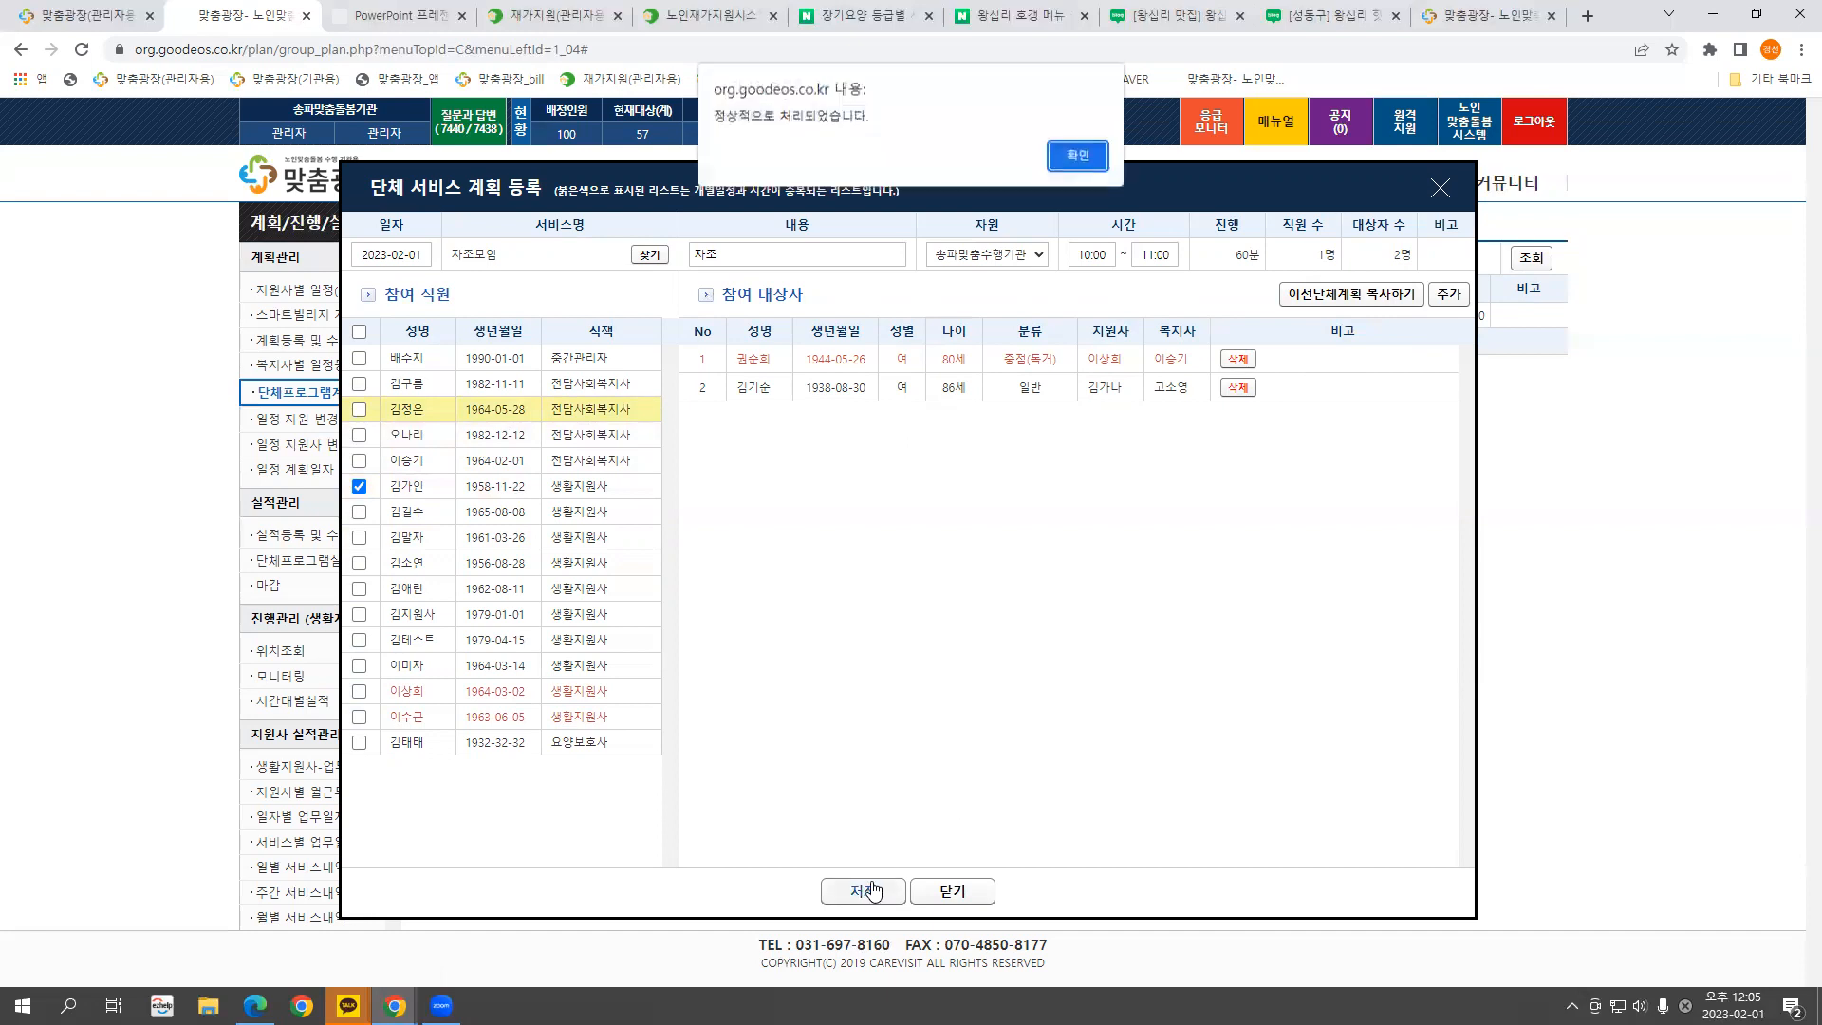
pyautogui.click(1076, 158)
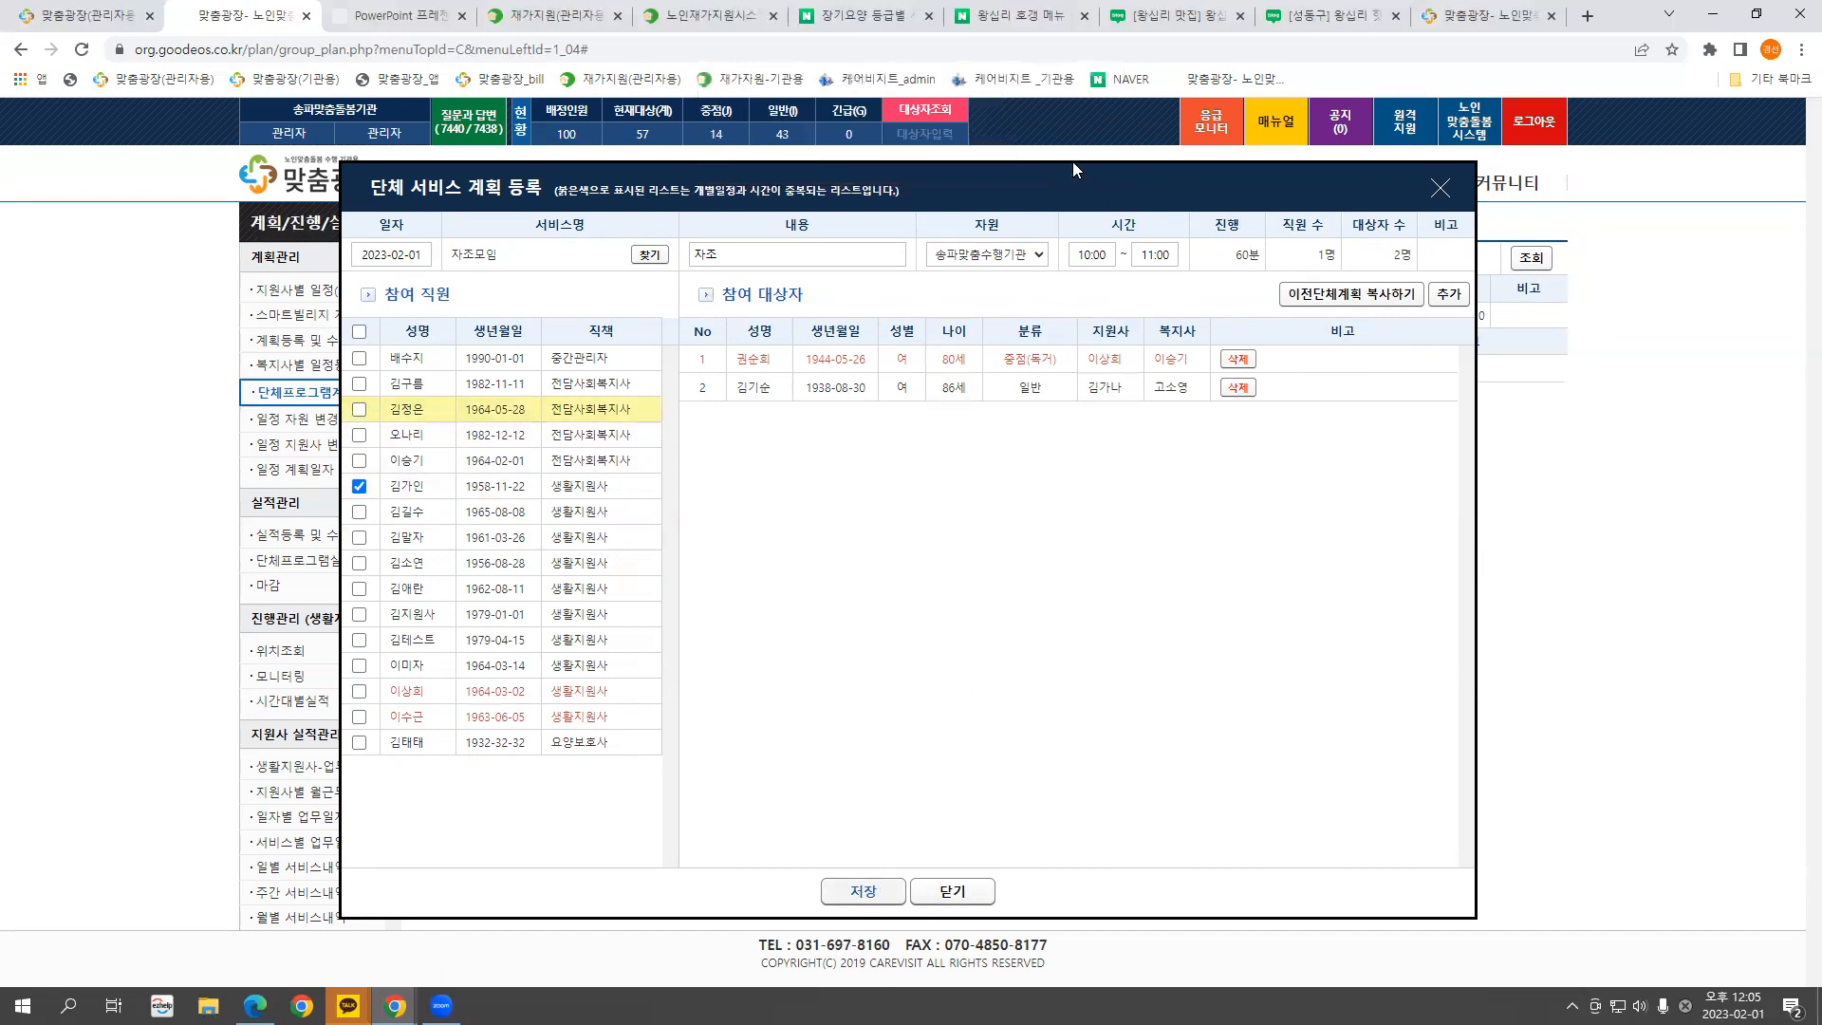
# Look up January 2023 group plans and find the 2023.01.05 302.여가활동 session (48명)
pyautogui.click(1347, 298)
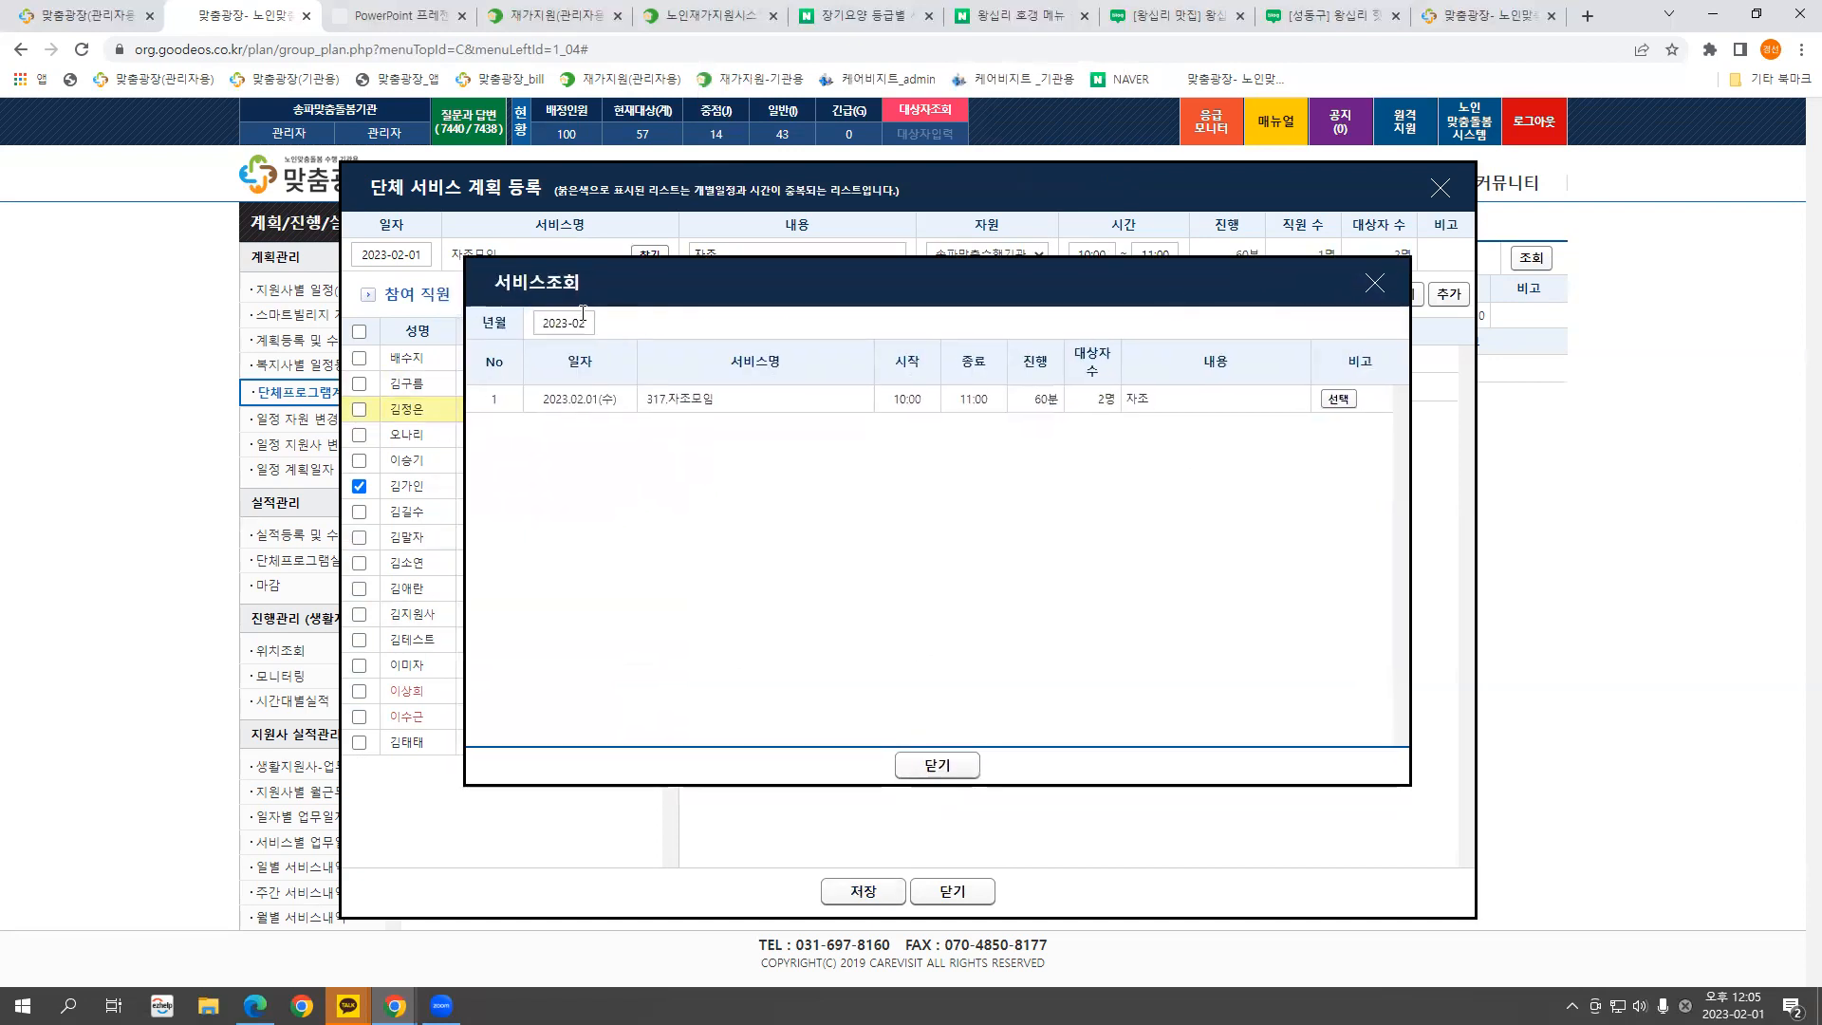
pyautogui.click(569, 323)
pyautogui.click(563, 382)
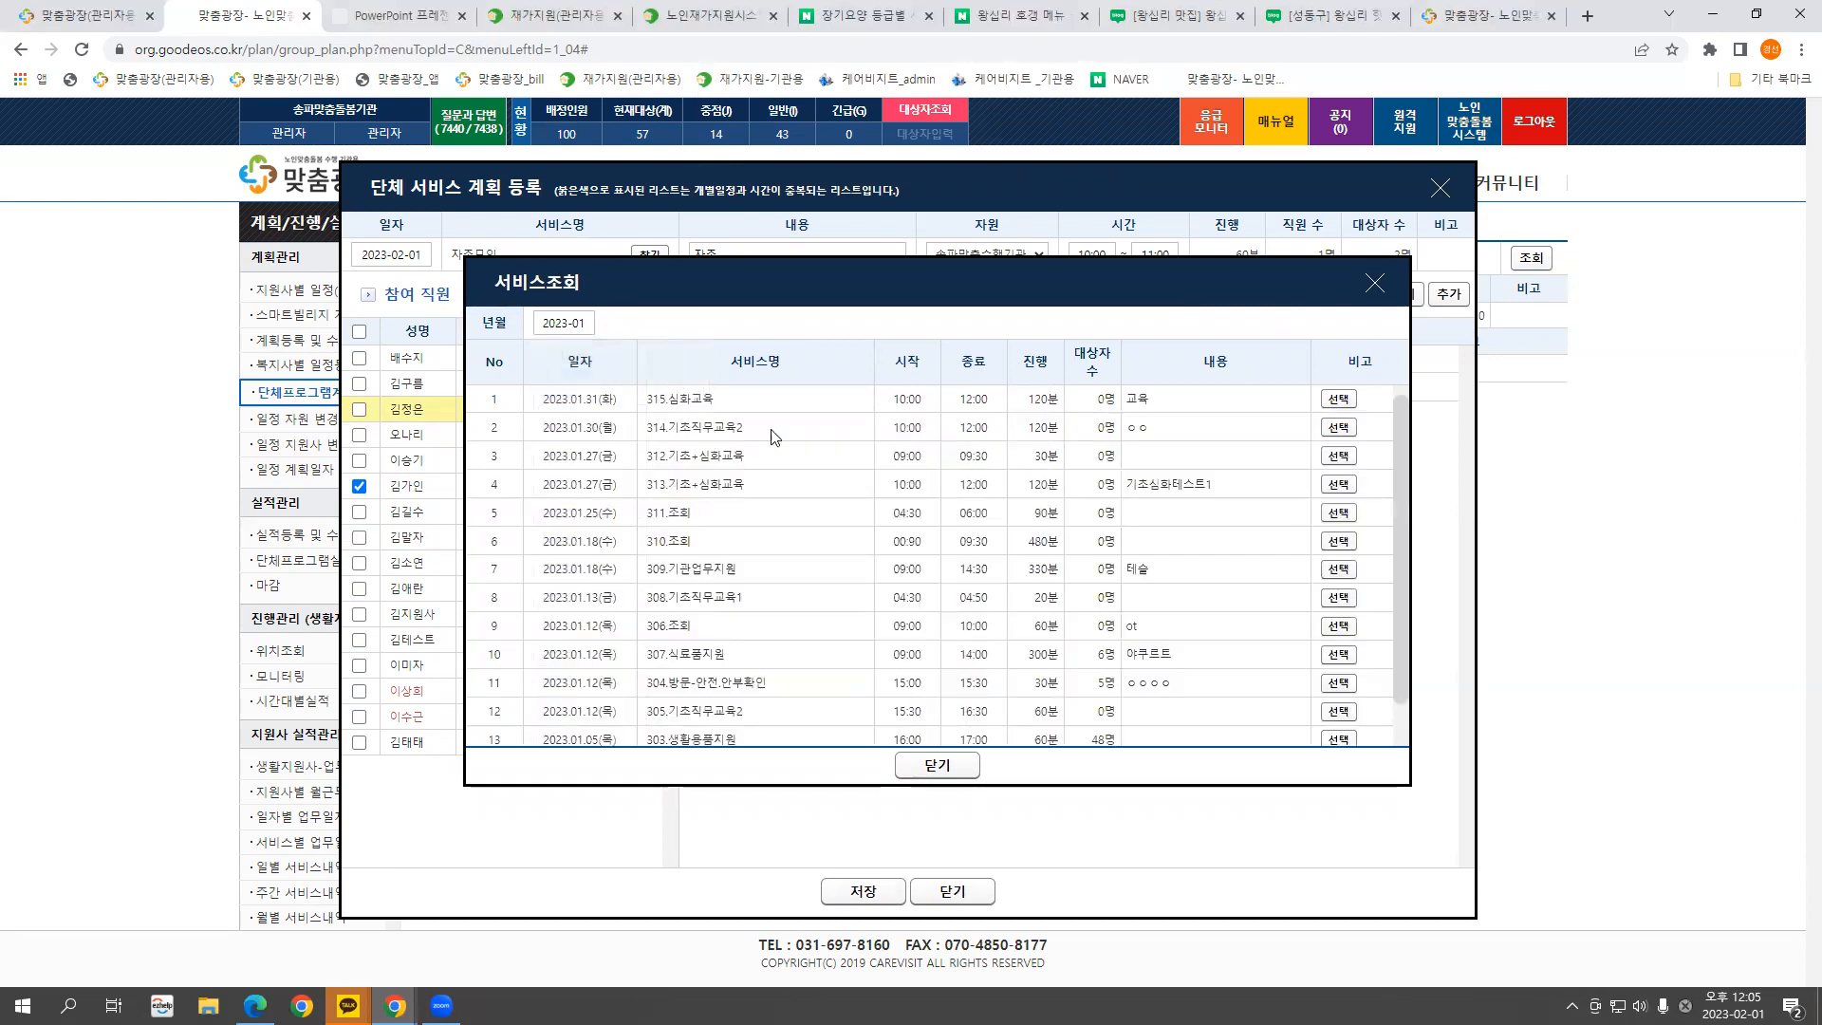
pyautogui.scroll(-1, 1142, 501)
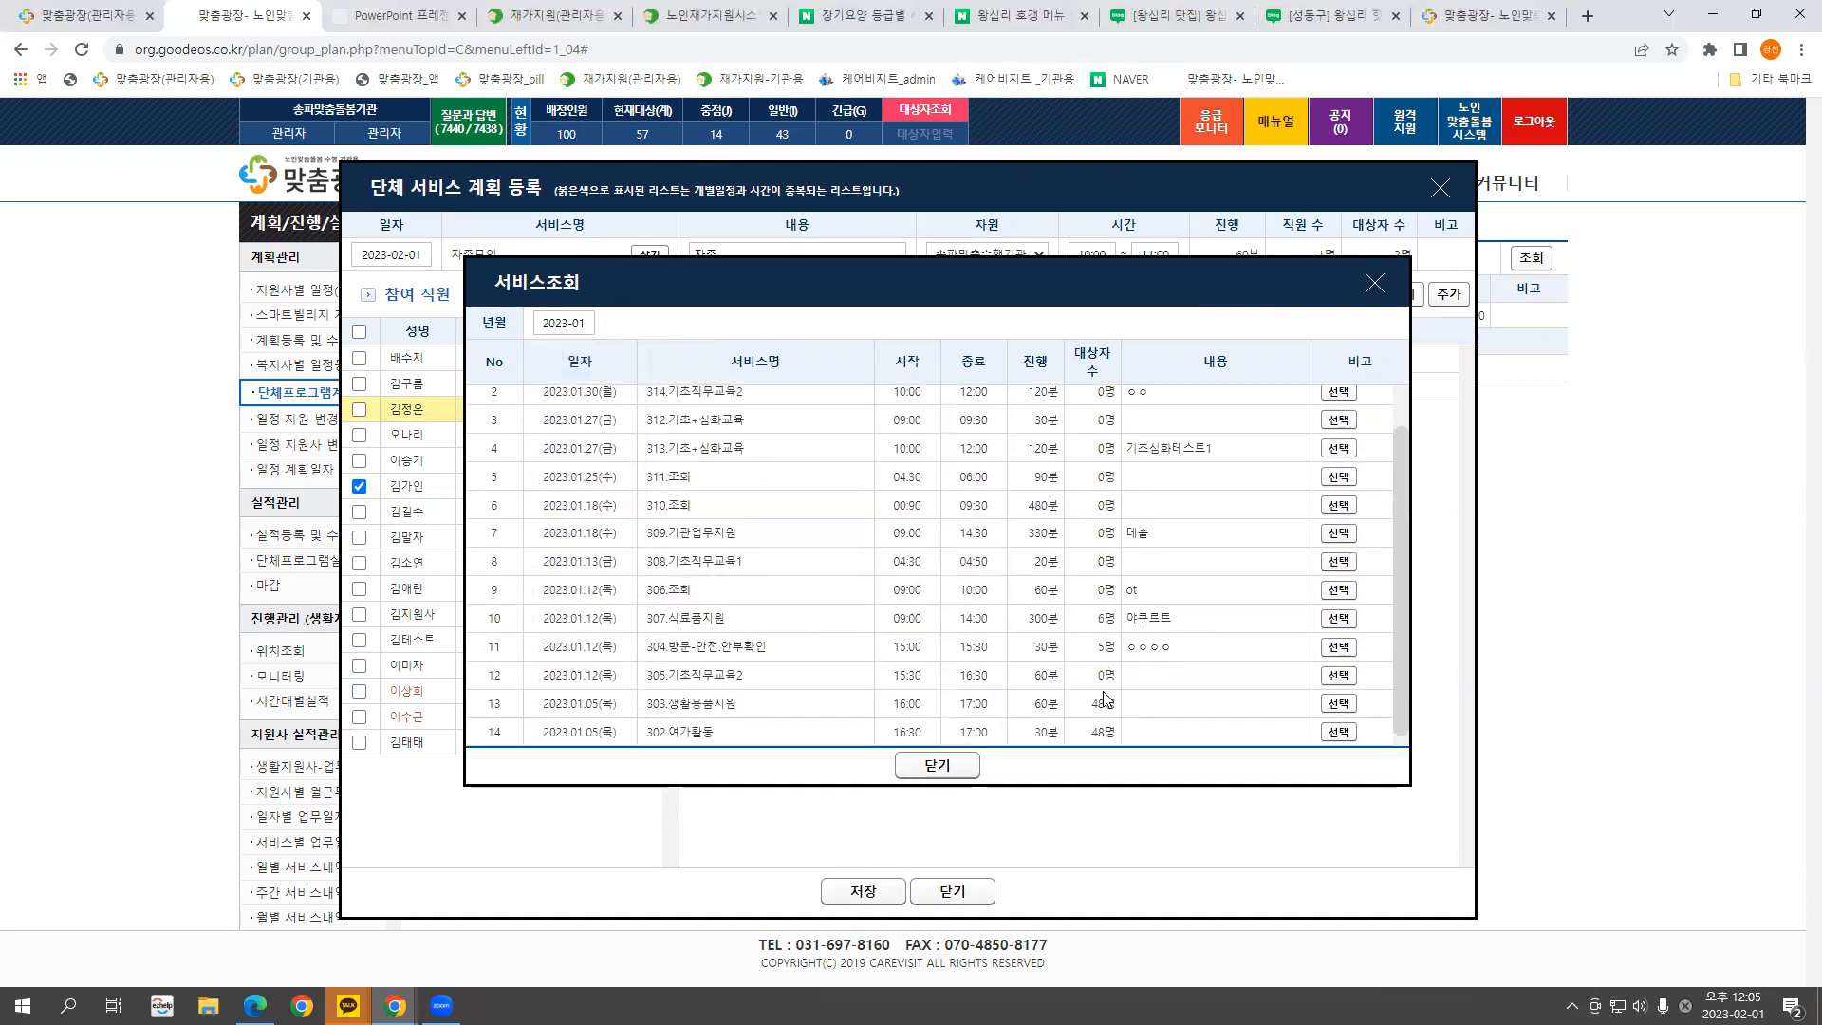
pyautogui.moveTo(1114, 732); pyautogui.dragTo(1097, 731)
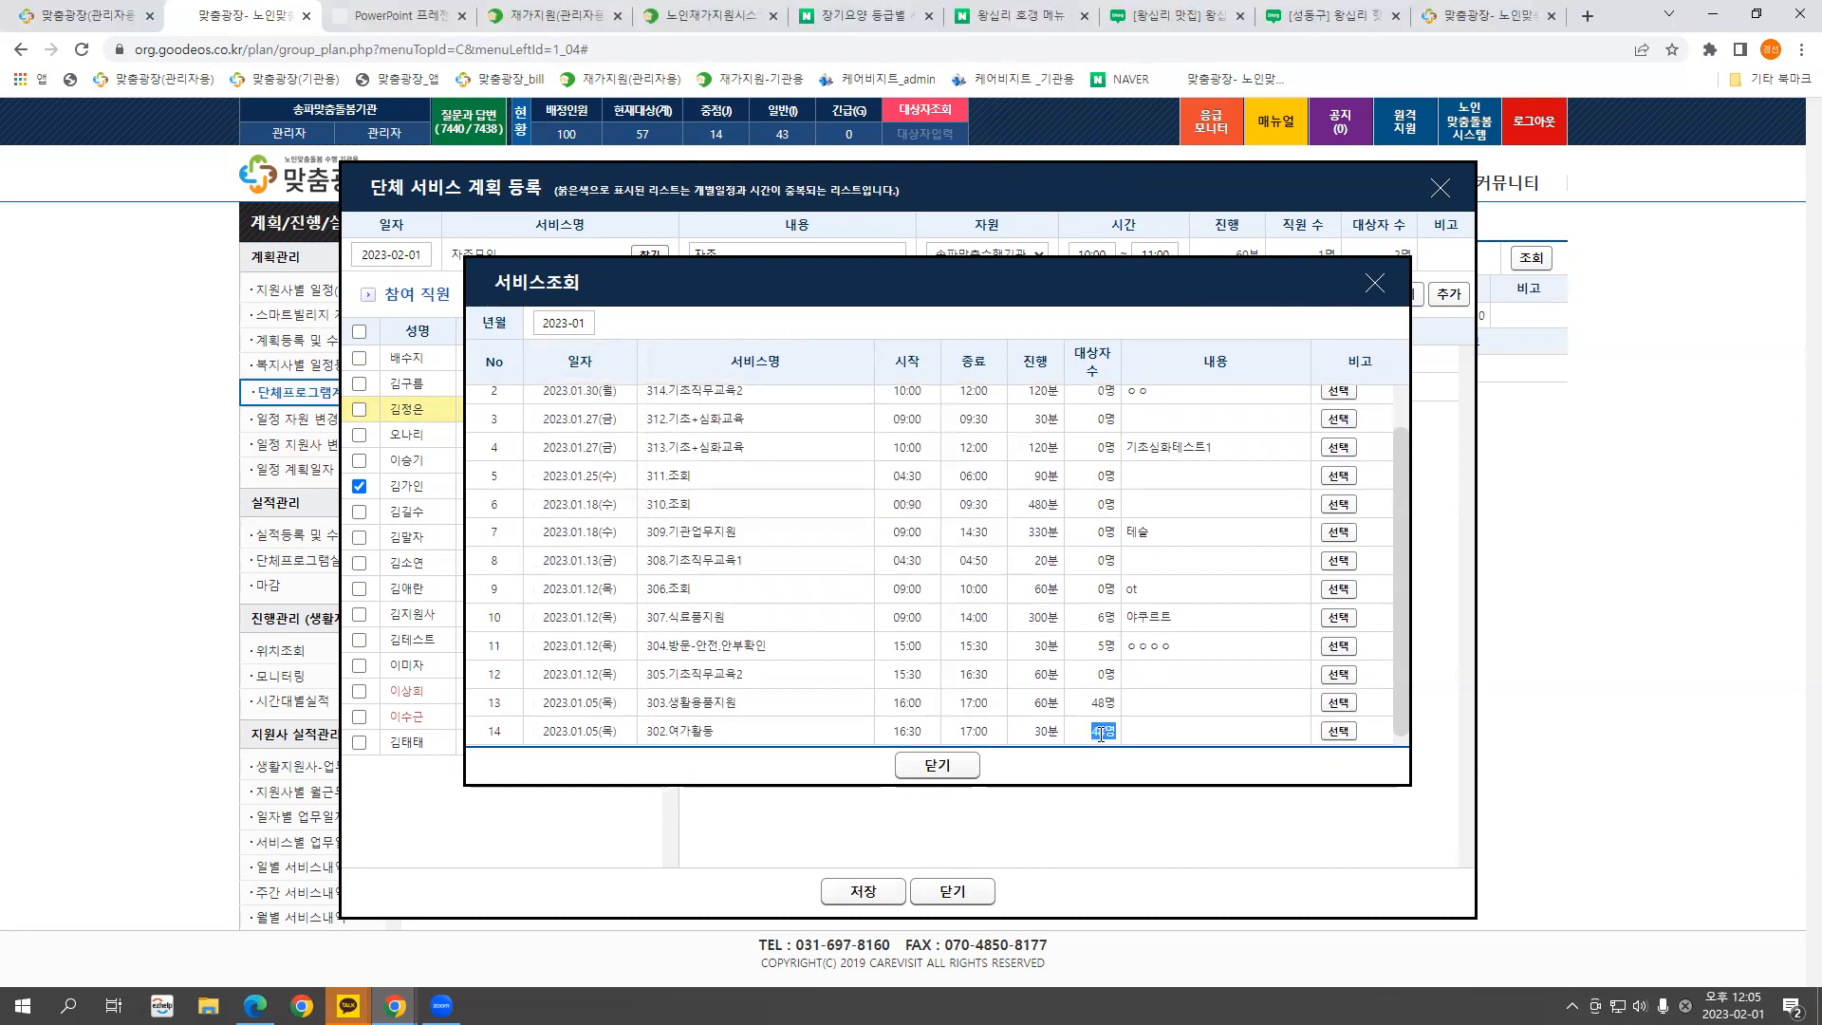
pyautogui.moveTo(554, 736); pyautogui.dragTo(1138, 731)
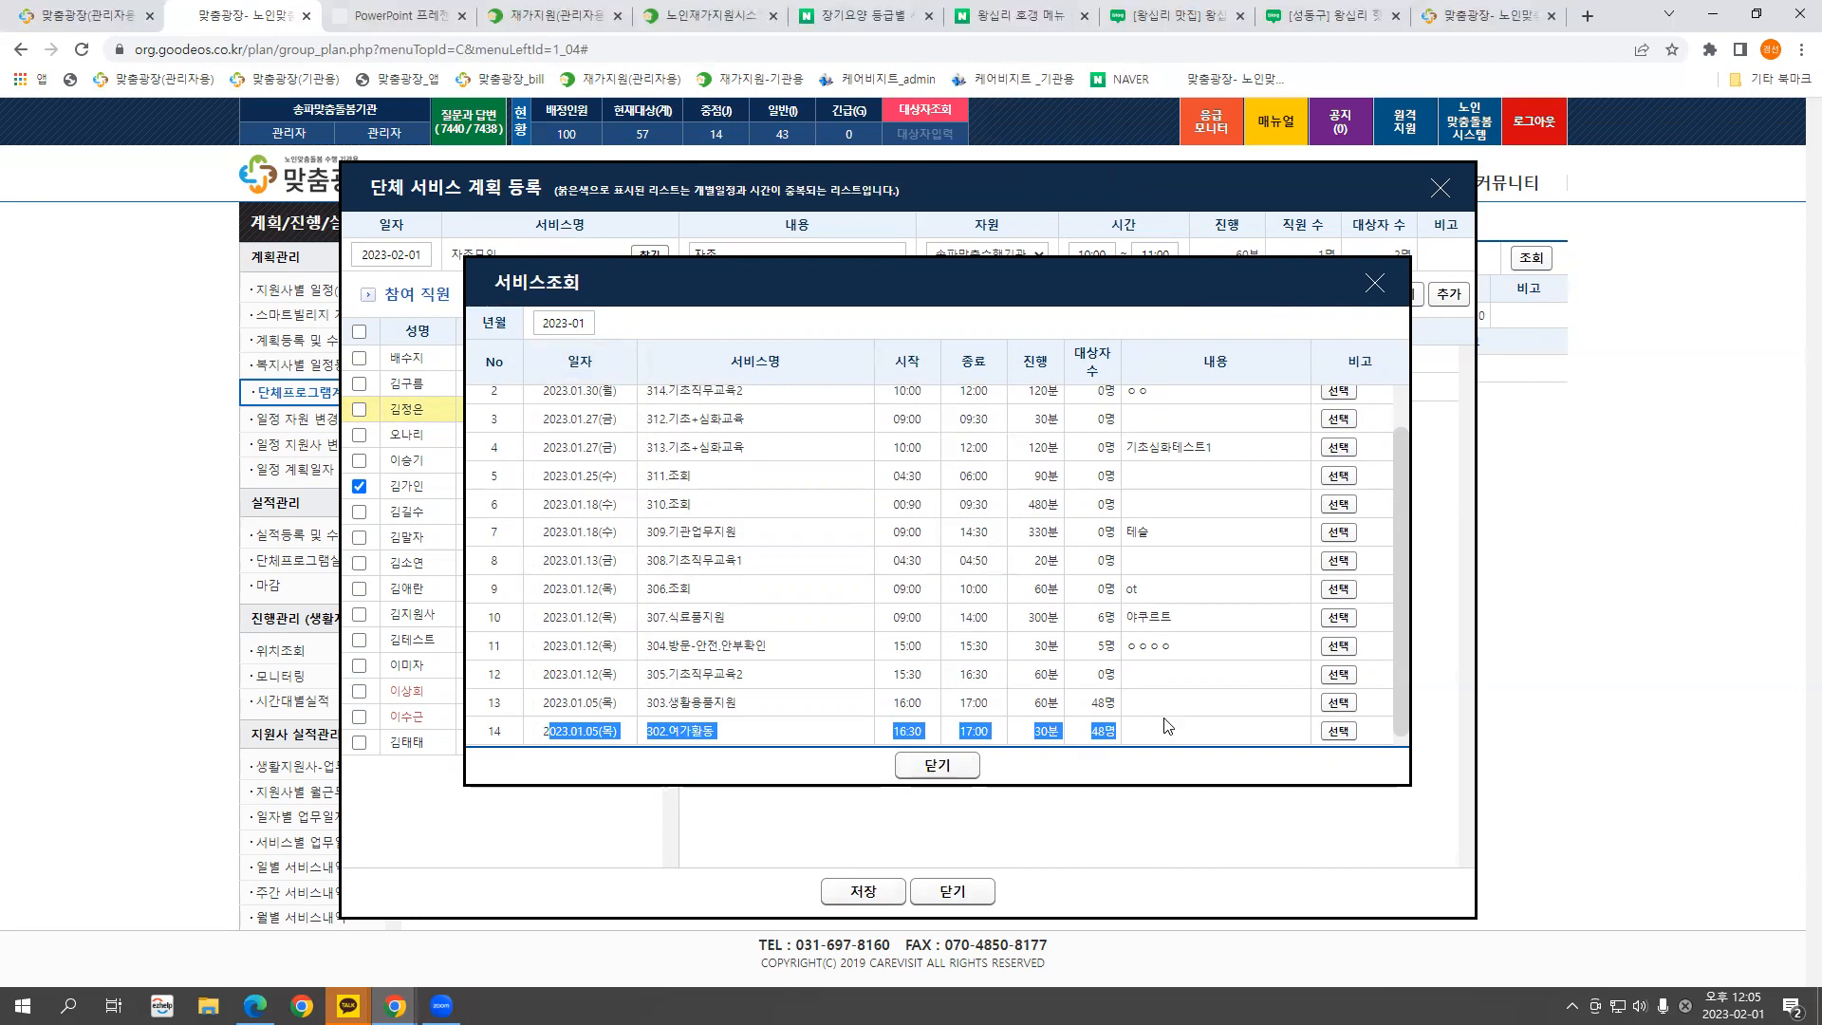
pyautogui.click(1169, 739)
pyautogui.moveTo(1172, 738); pyautogui.dragTo(547, 732)
# Copy the 302.여가활동 session into the February 1 plan, leaving two staff ticked
pyautogui.click(1338, 731)
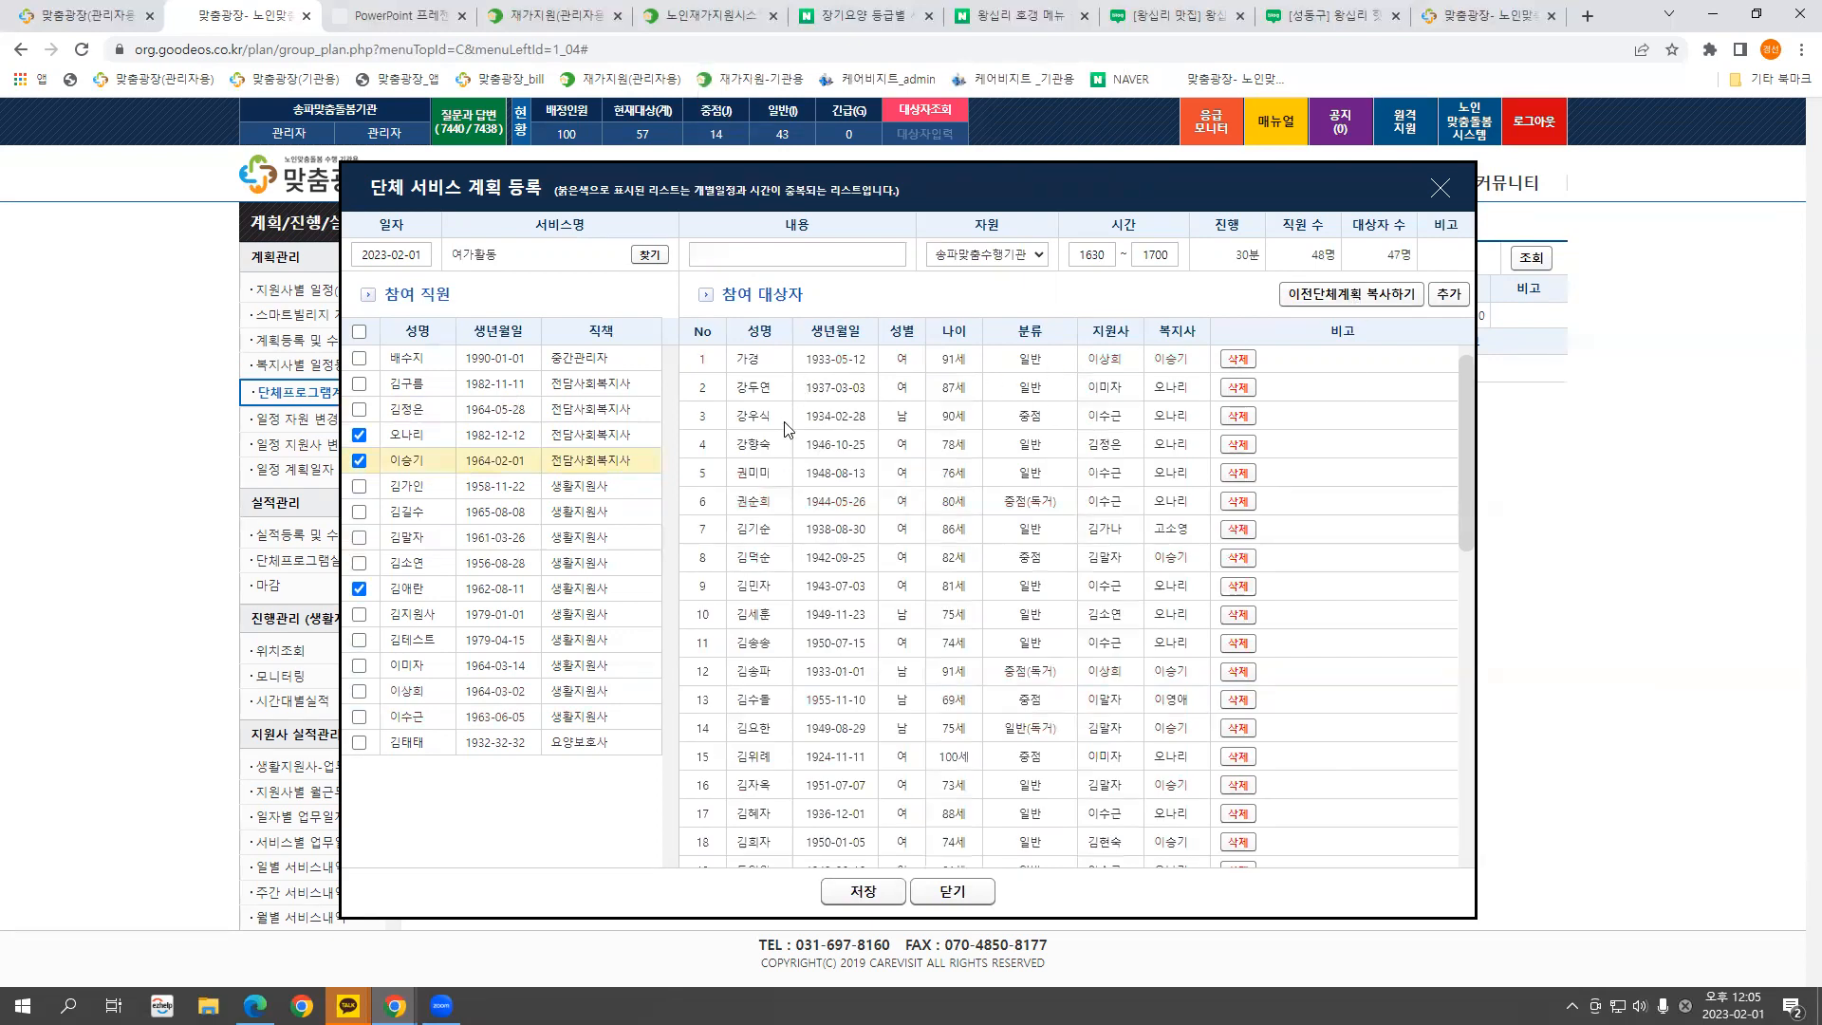
pyautogui.click(359, 434)
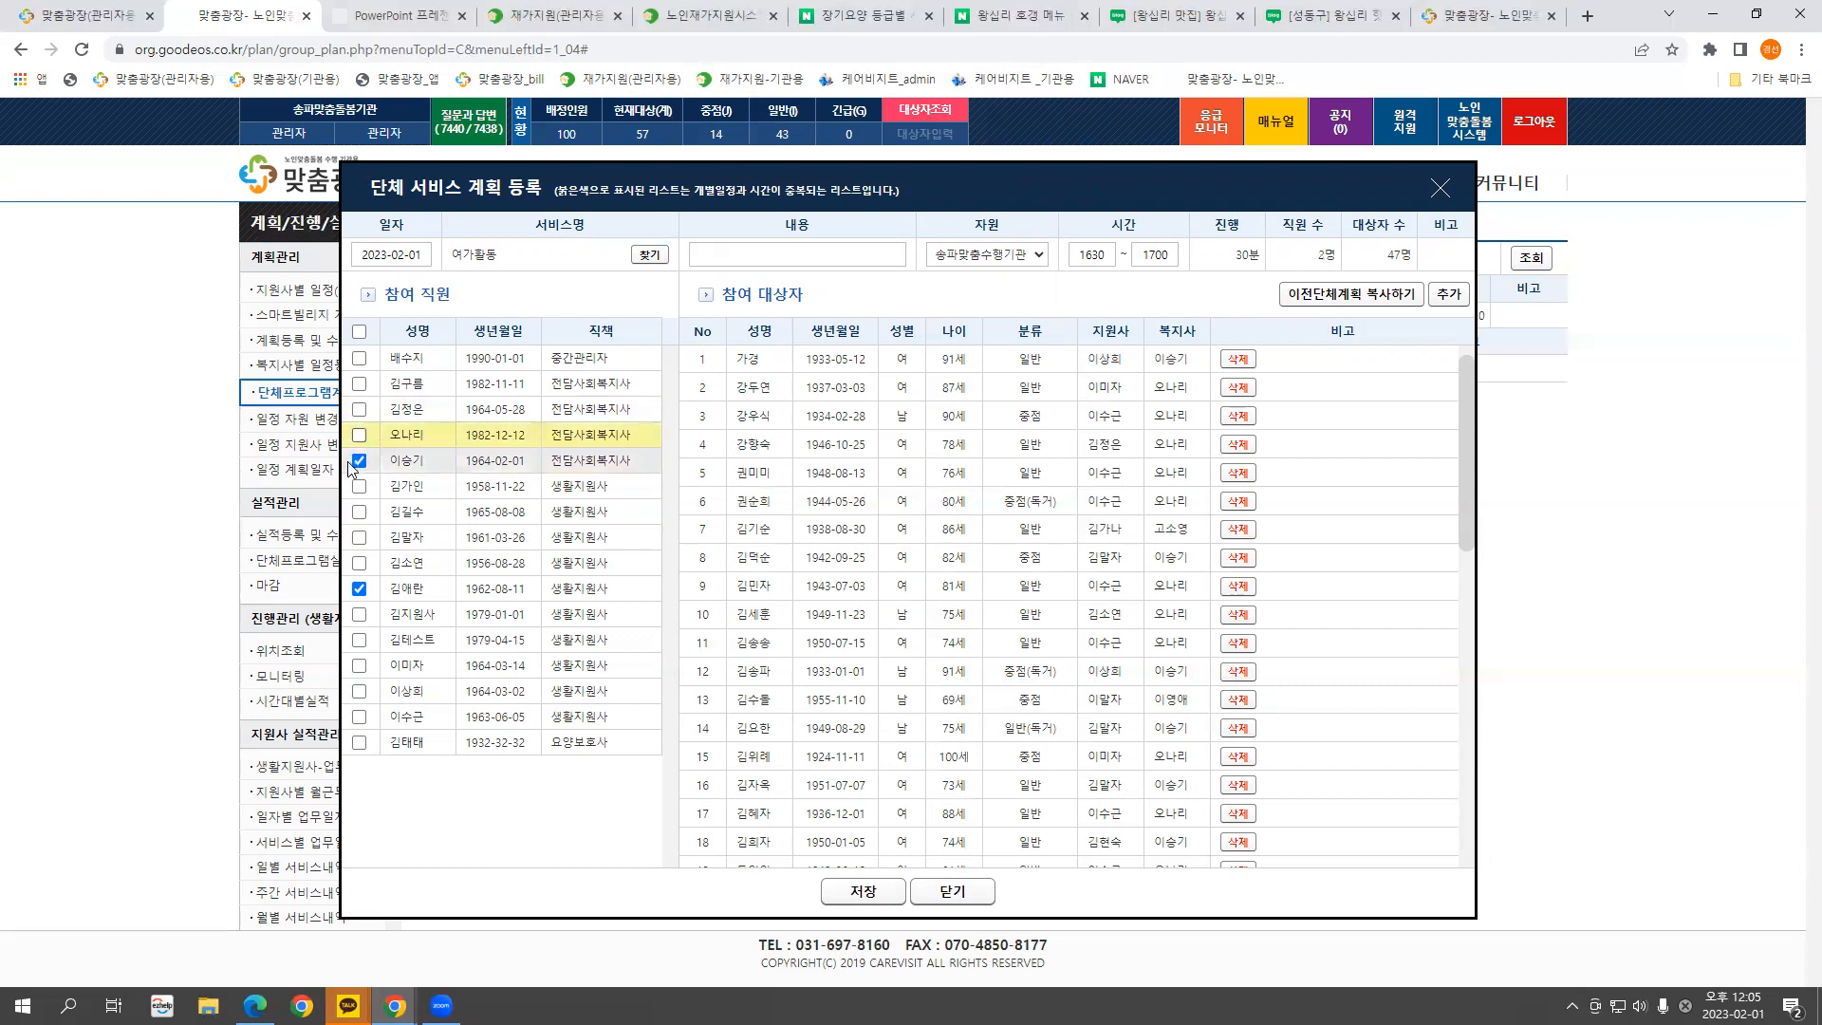
pyautogui.click(360, 513)
pyautogui.click(359, 588)
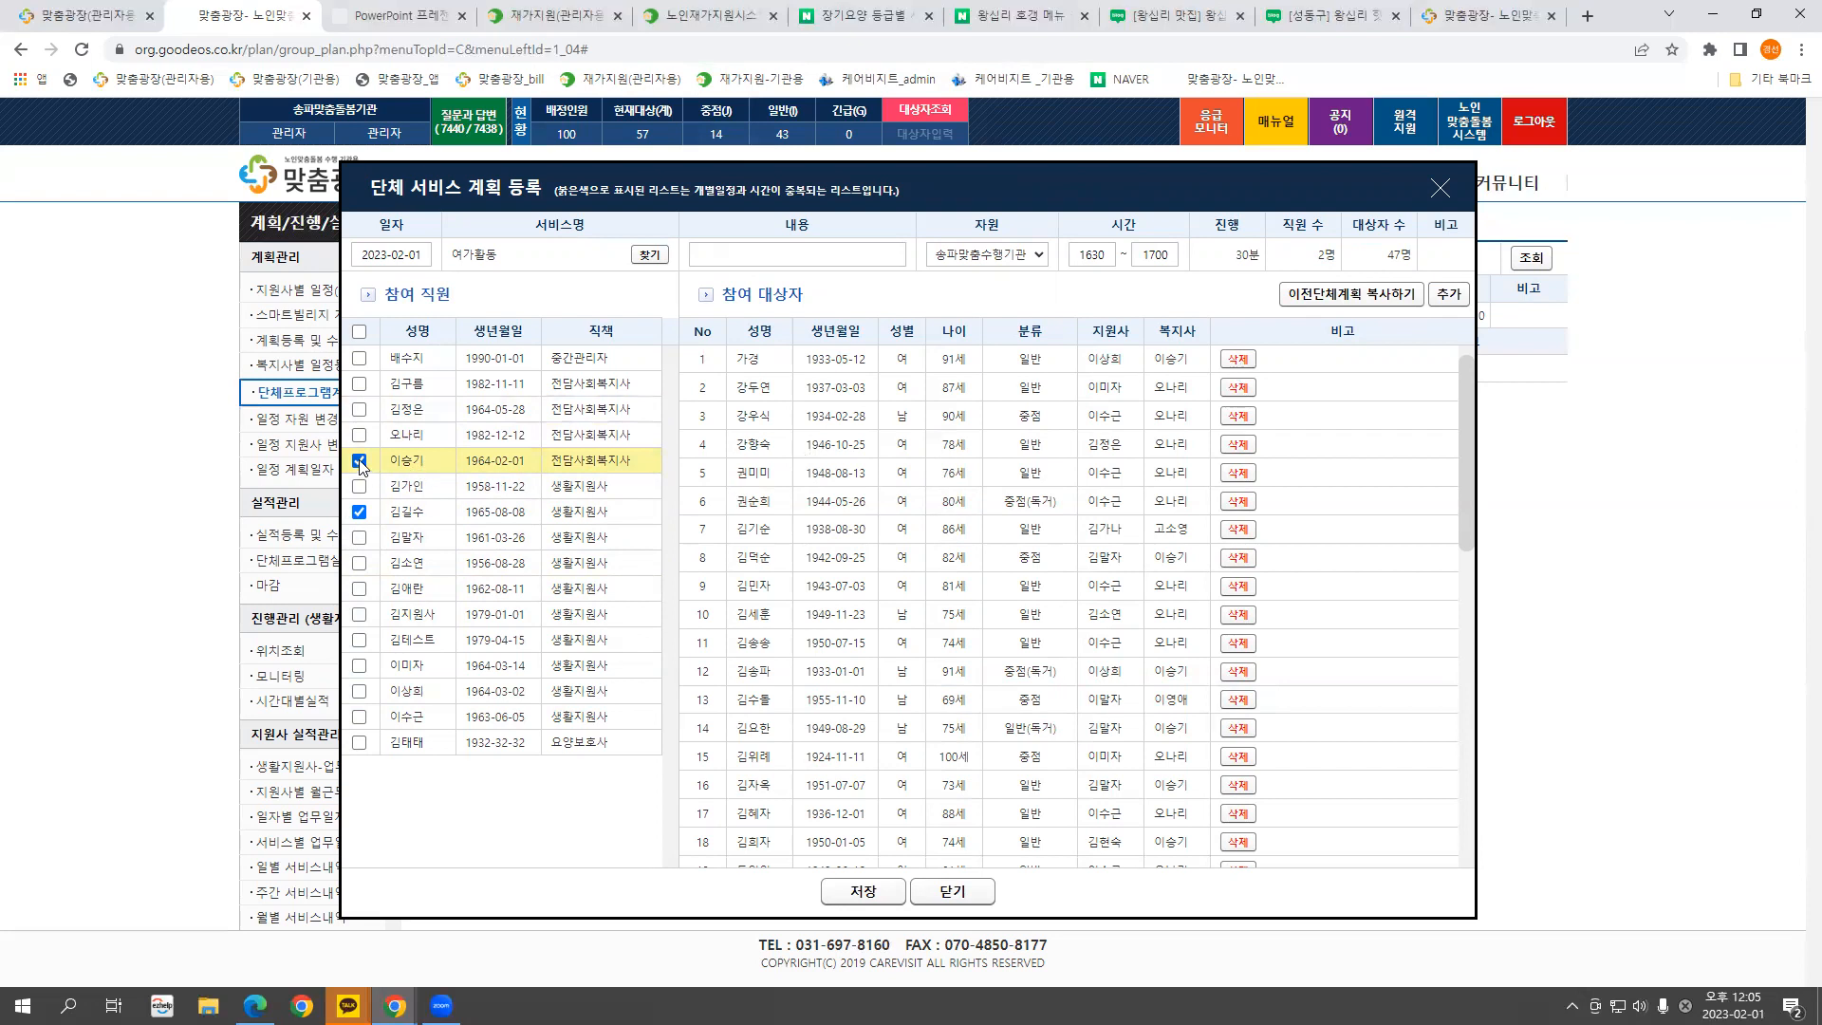
# Save the 여가활동 group plan and return to the plan list
pyautogui.click(859, 894)
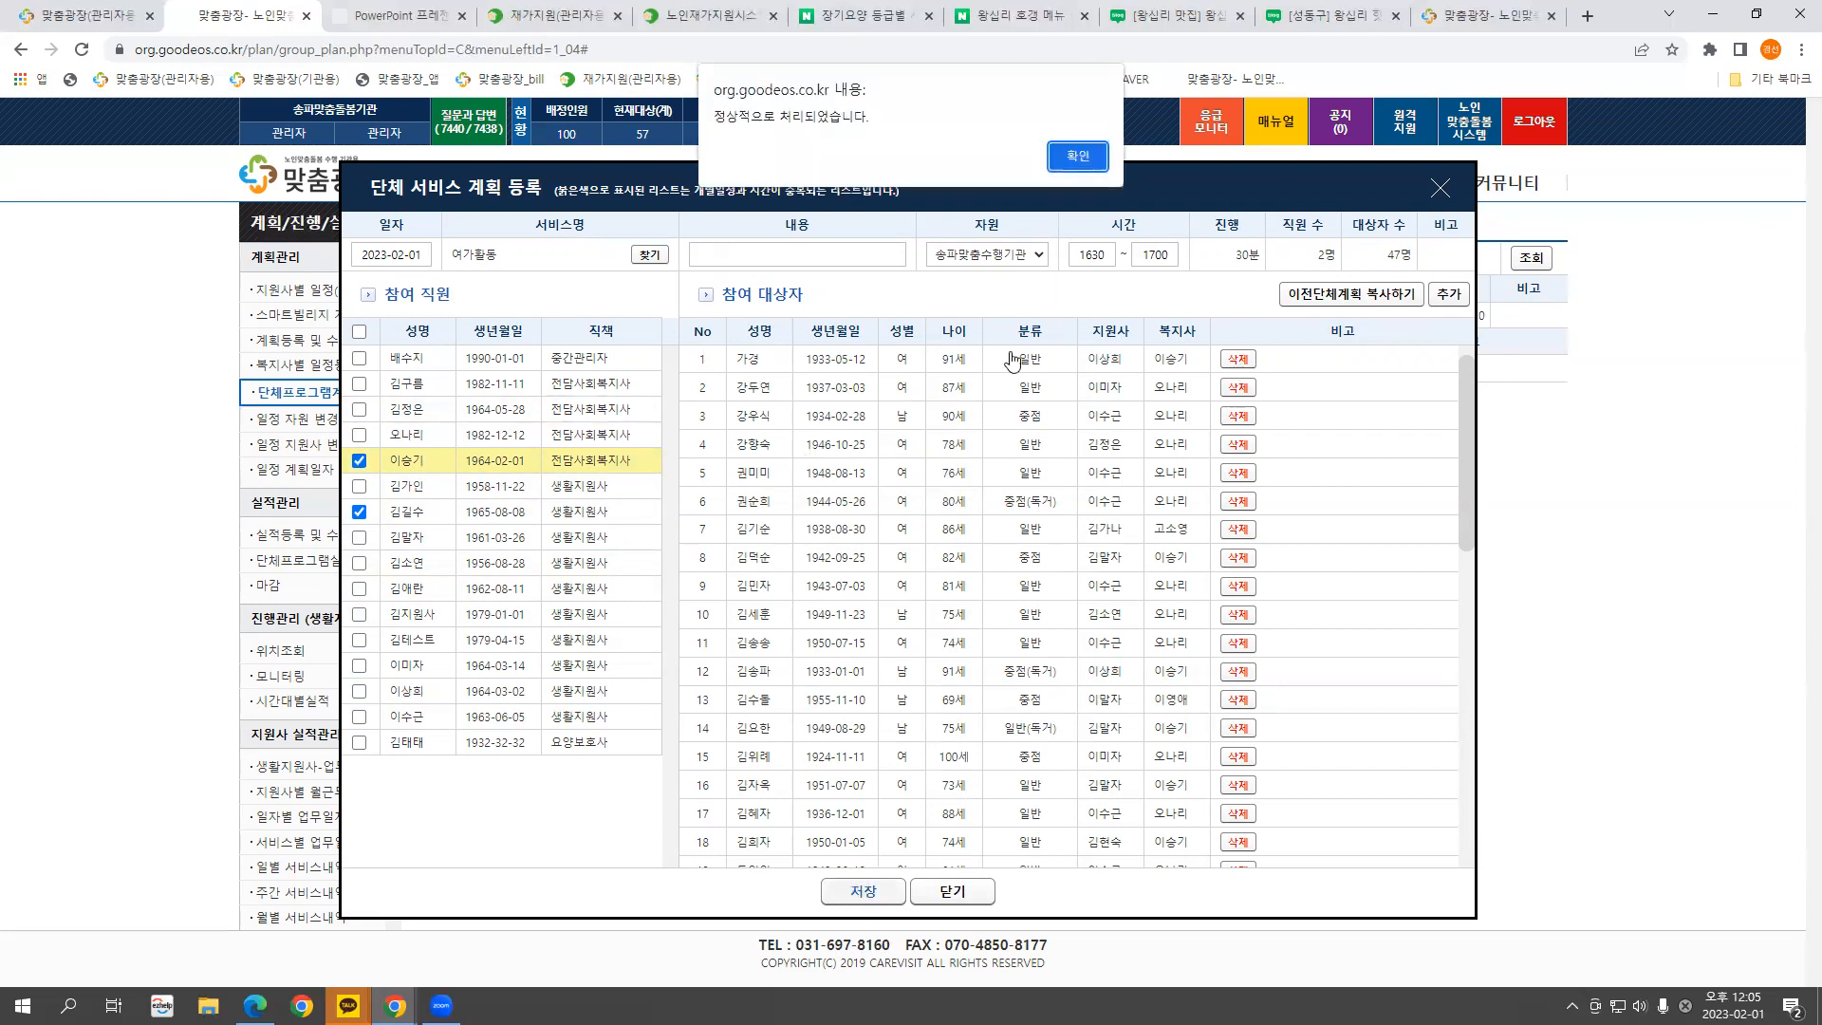
pyautogui.click(1071, 158)
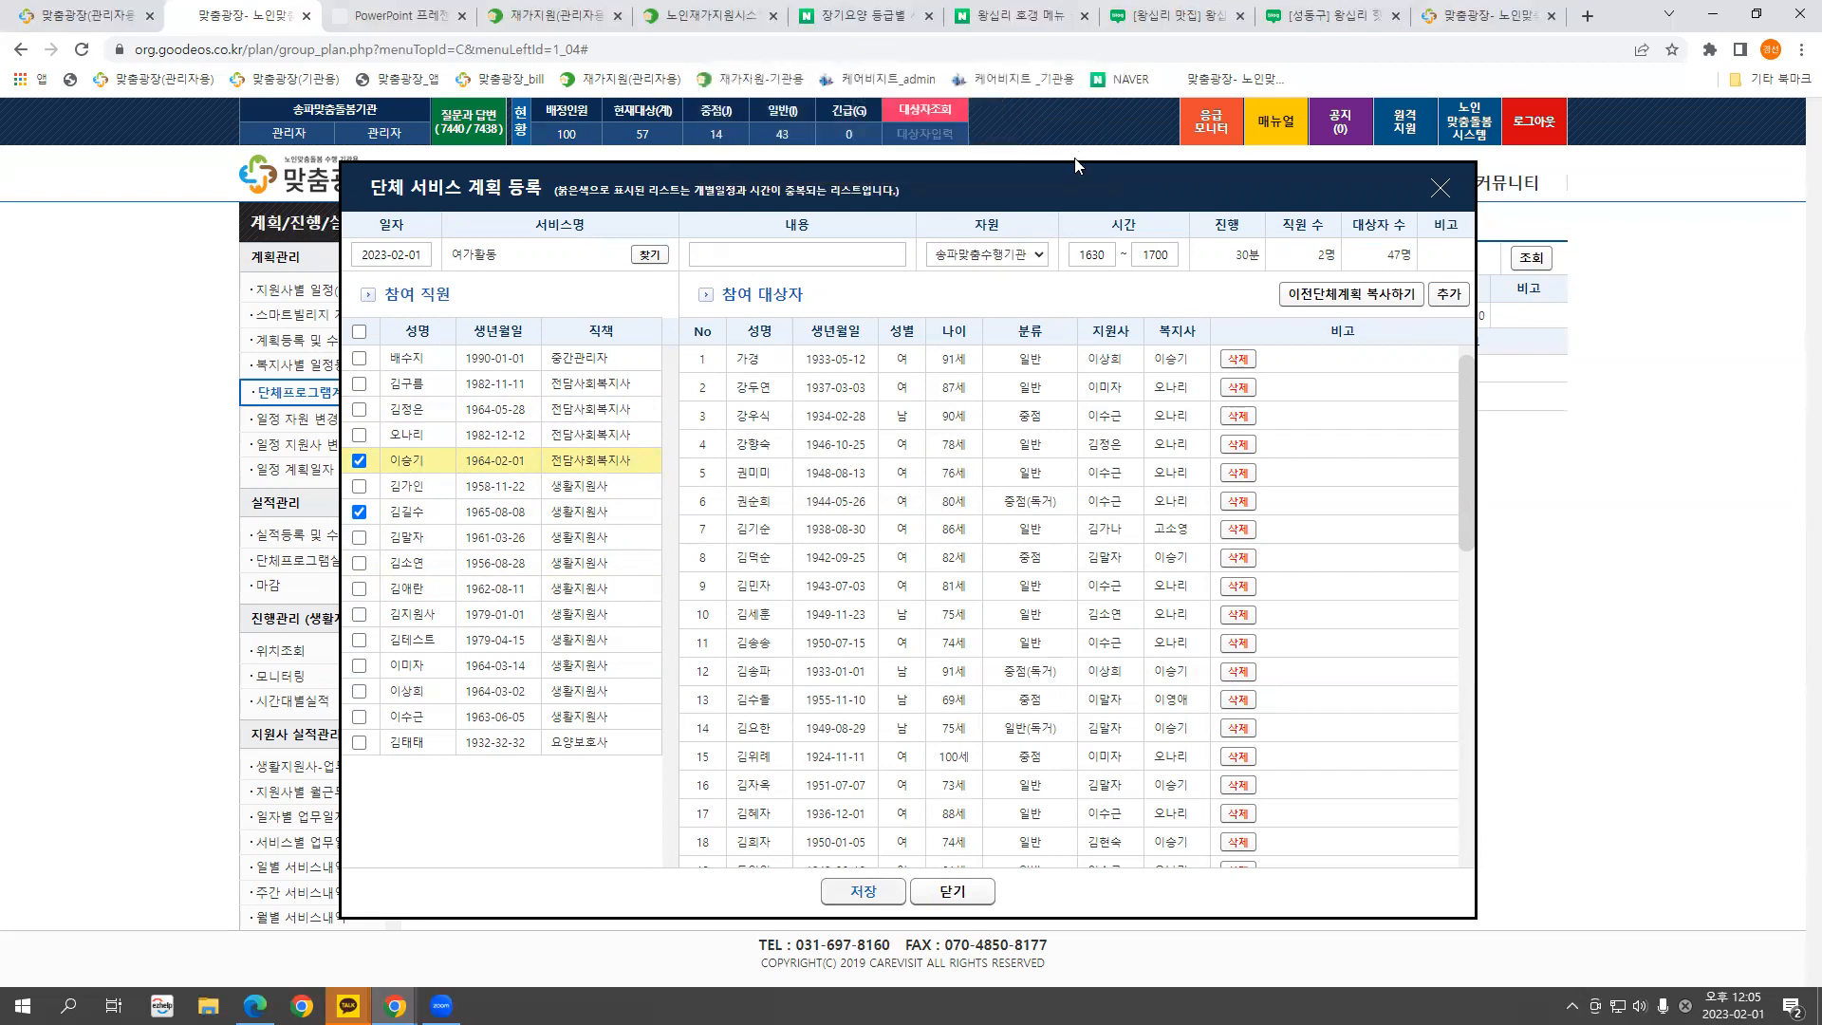
pyautogui.click(1439, 189)
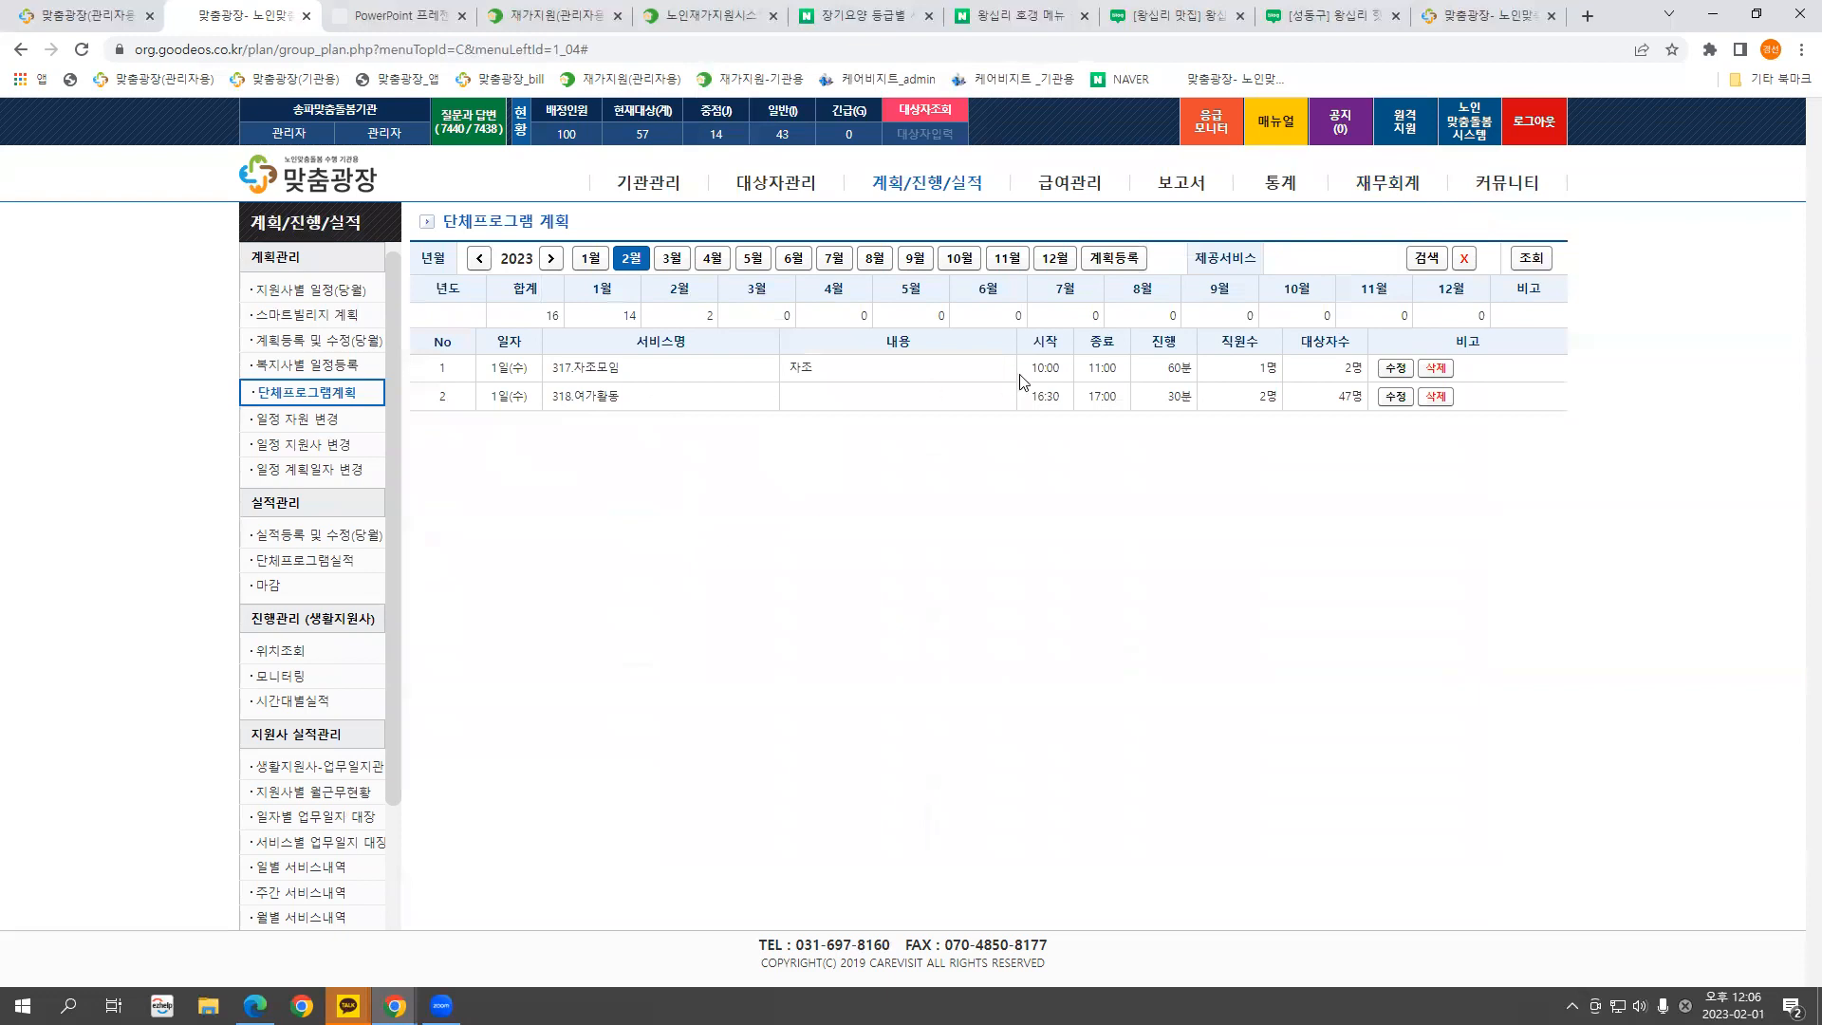
pyautogui.click(1395, 397)
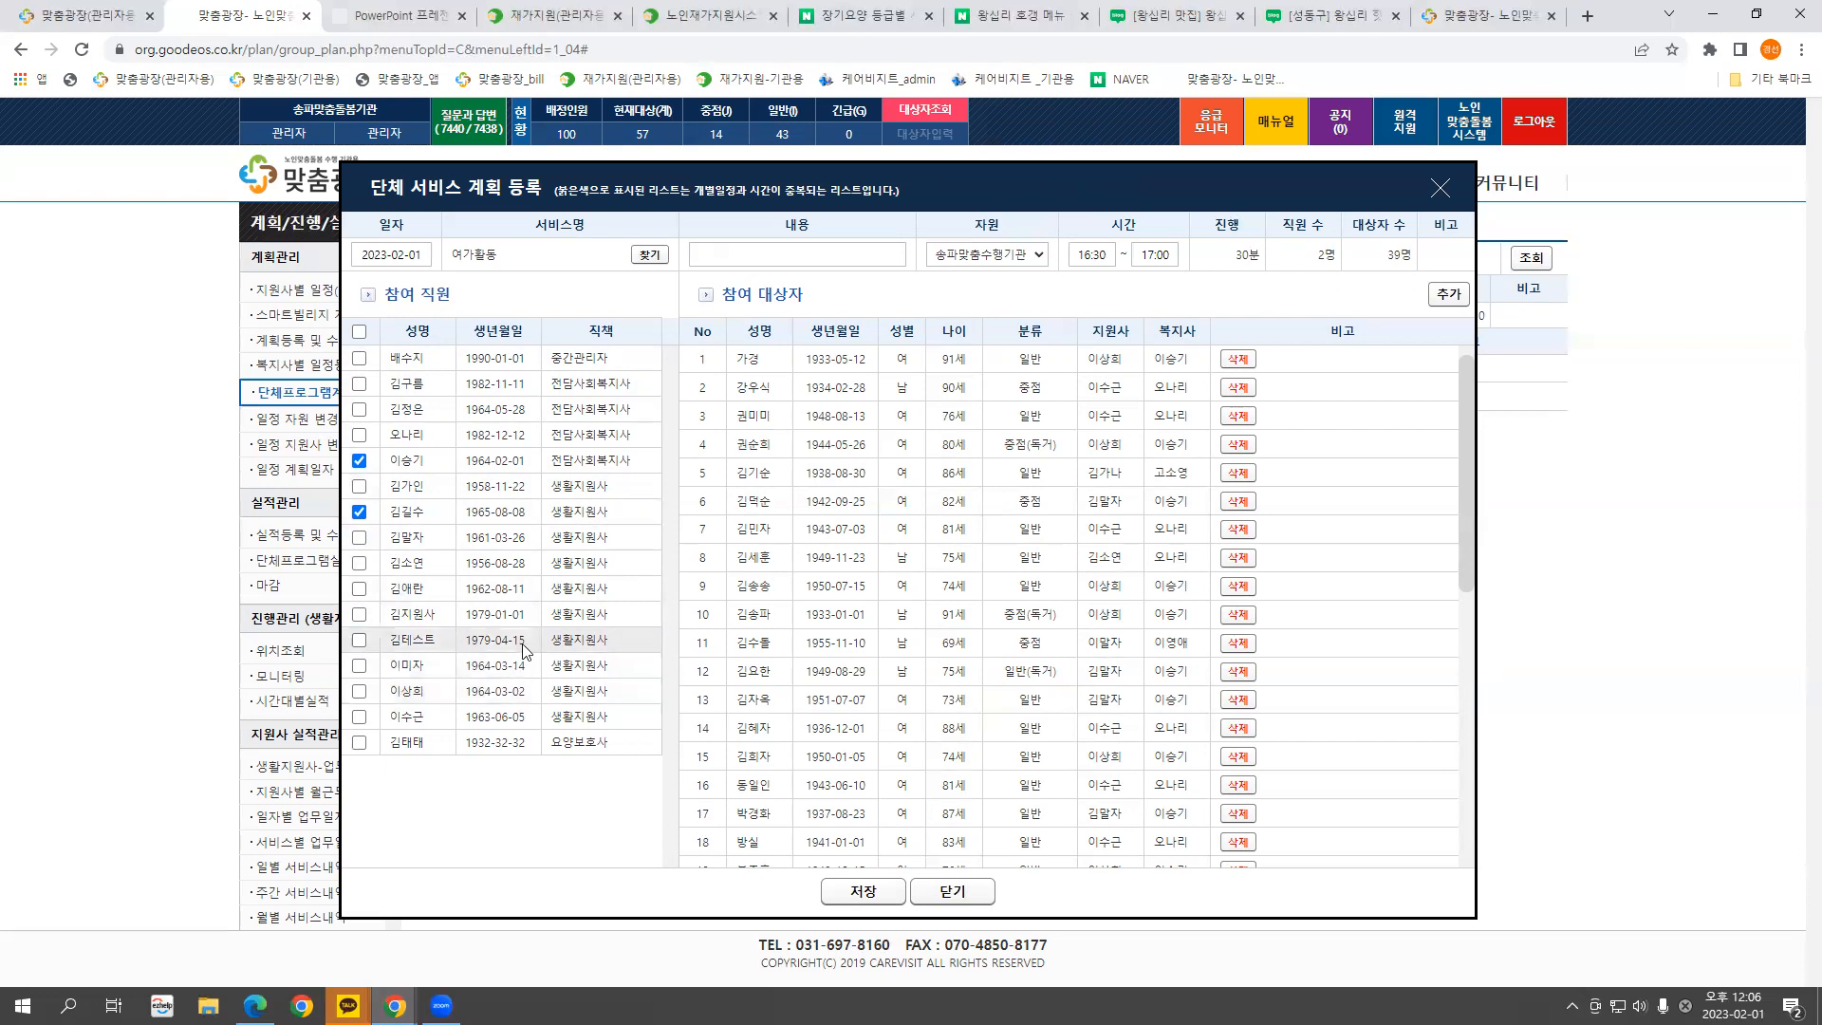
pyautogui.click(1440, 189)
# Open a staff member's record in 직원조회 and view their employment history
pyautogui.click(656, 192)
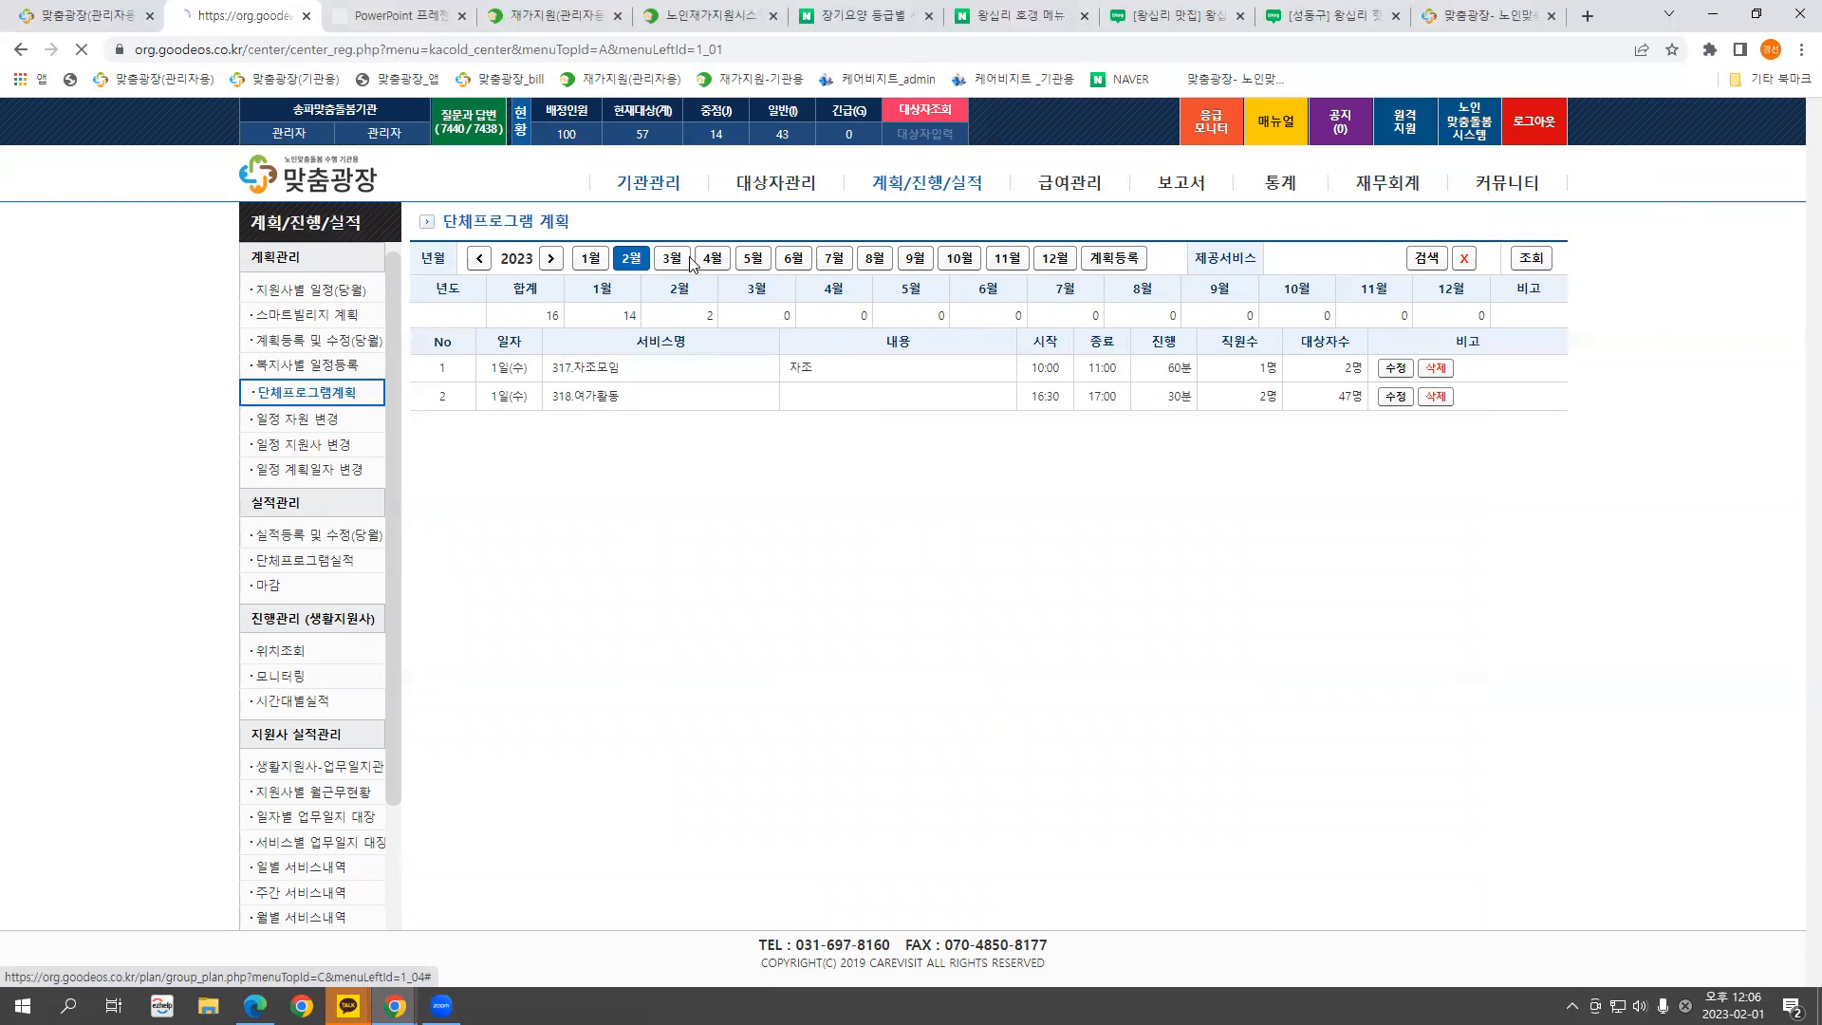
pyautogui.click(336, 528)
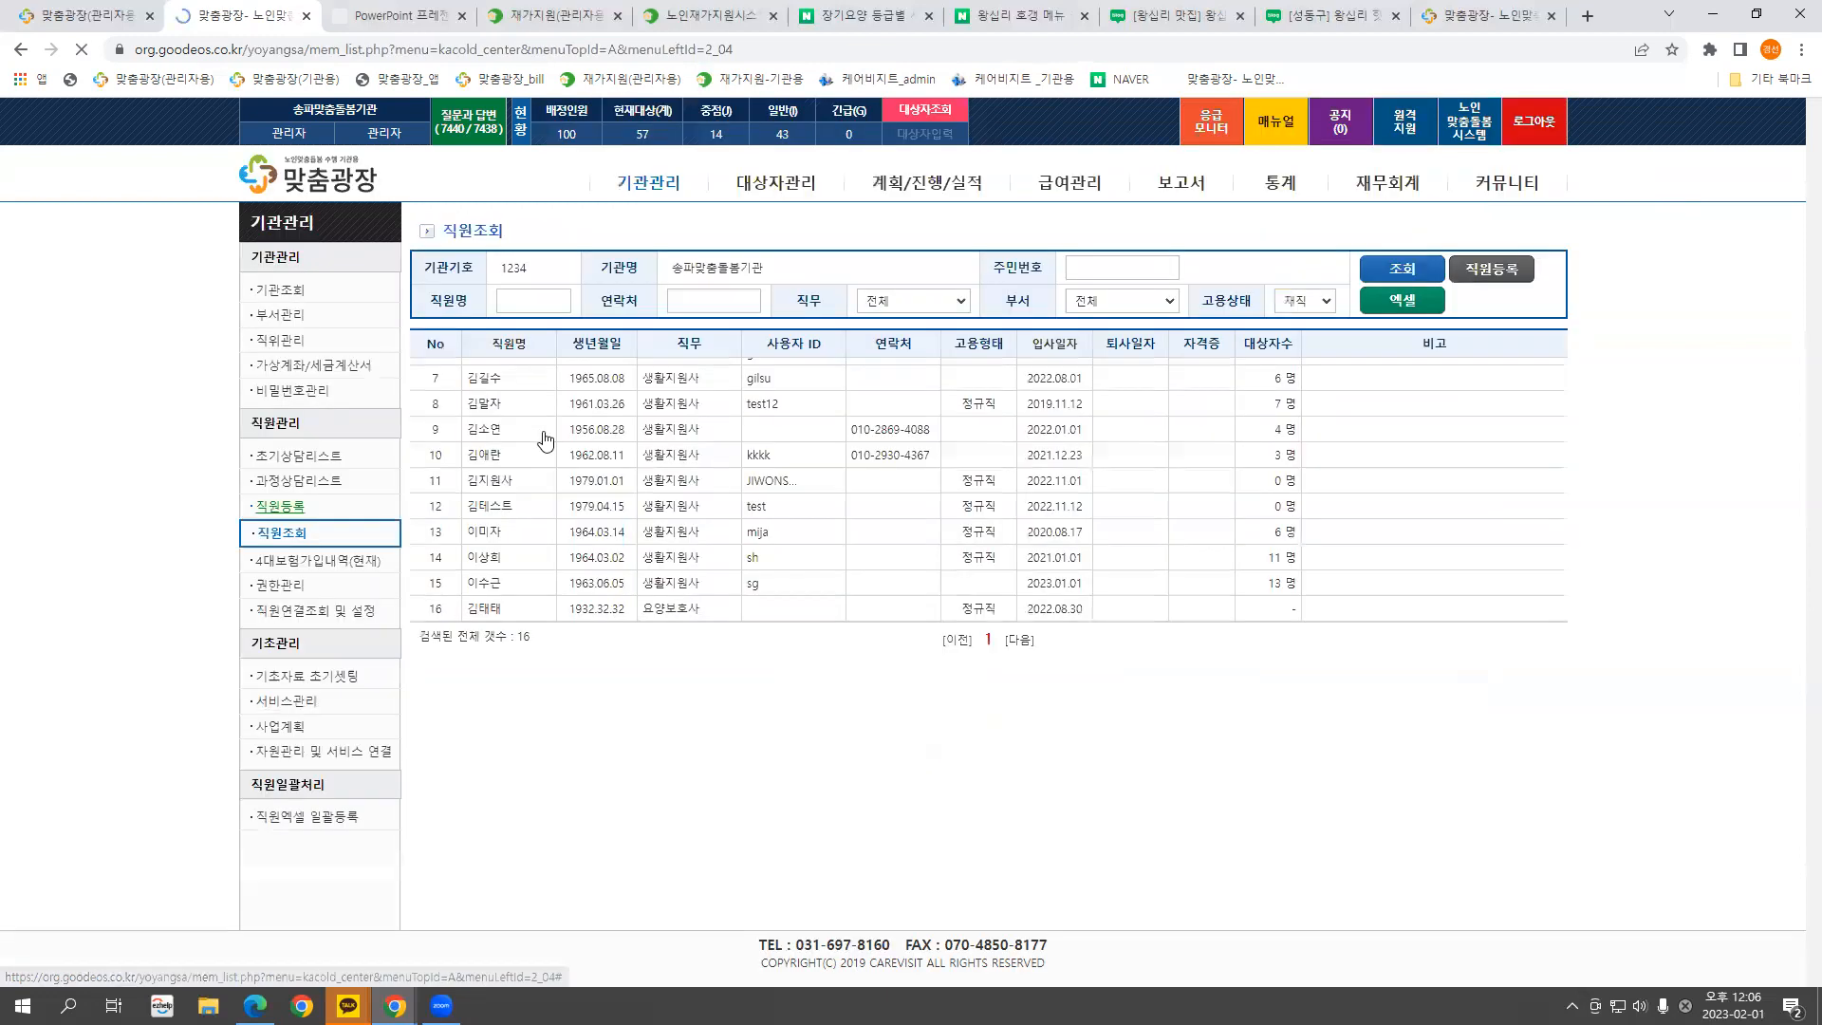
pyautogui.click(491, 571)
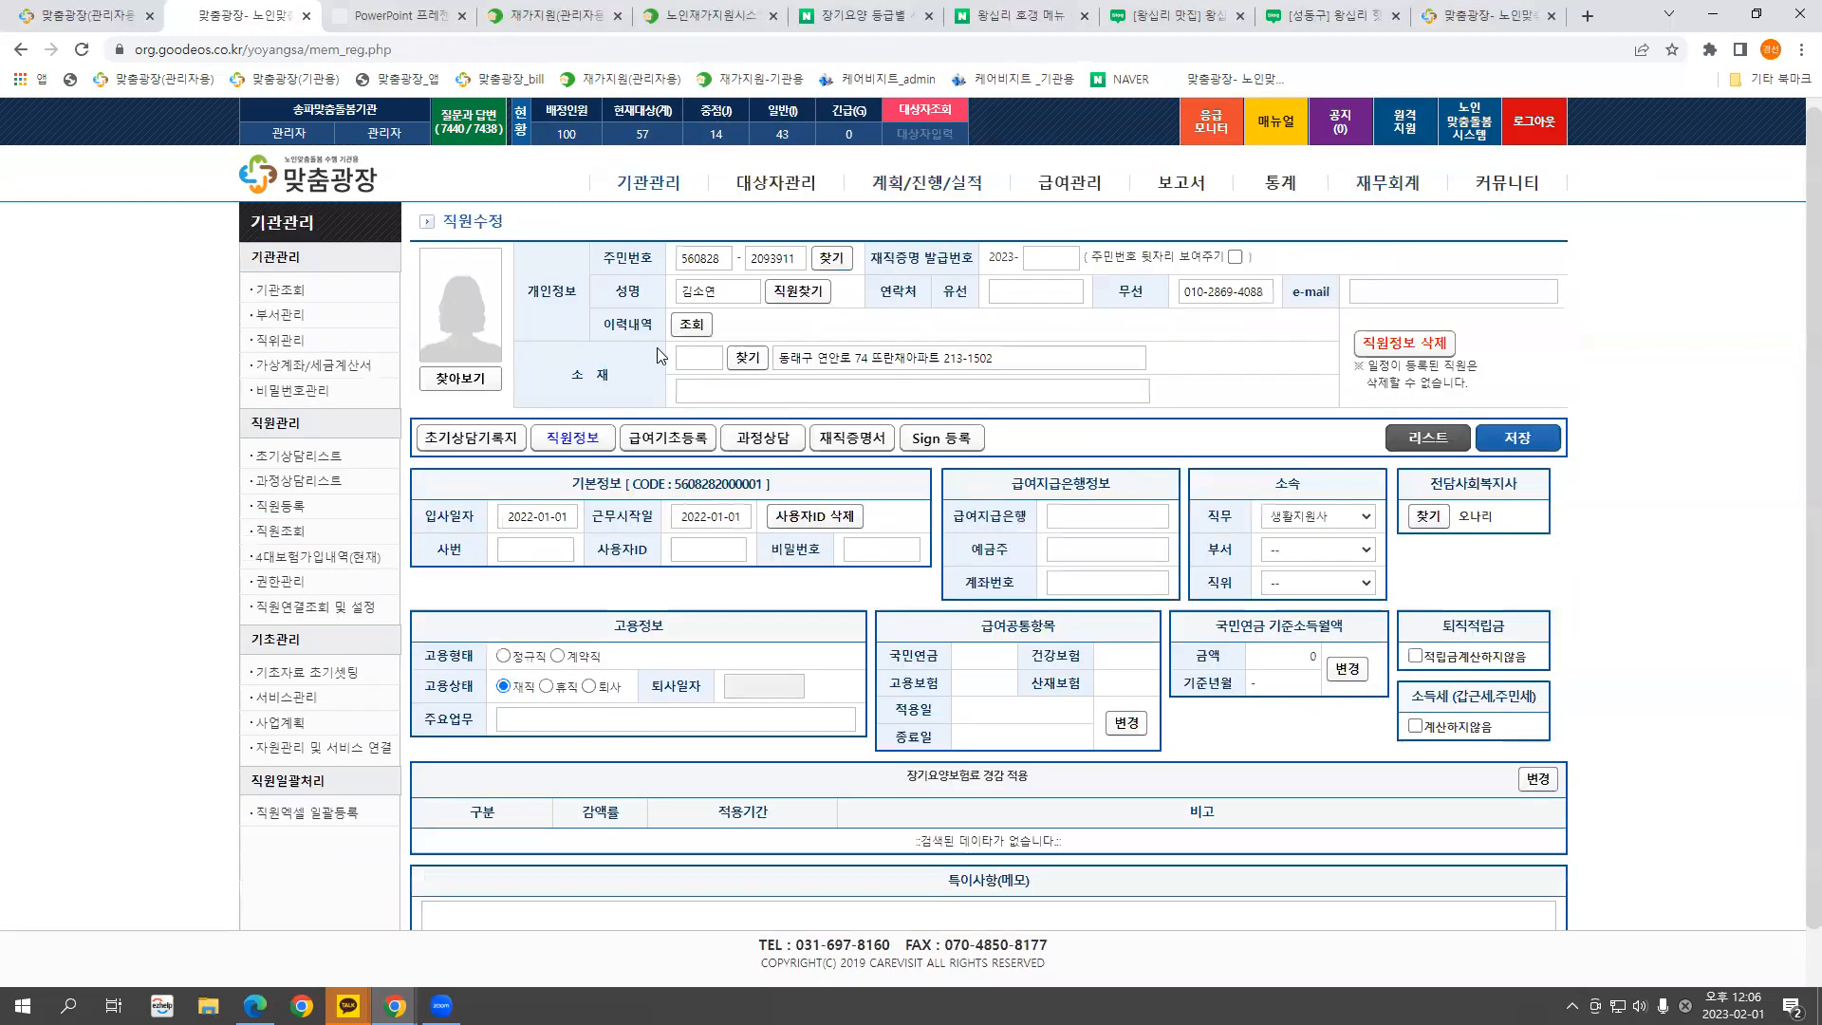
pyautogui.click(691, 325)
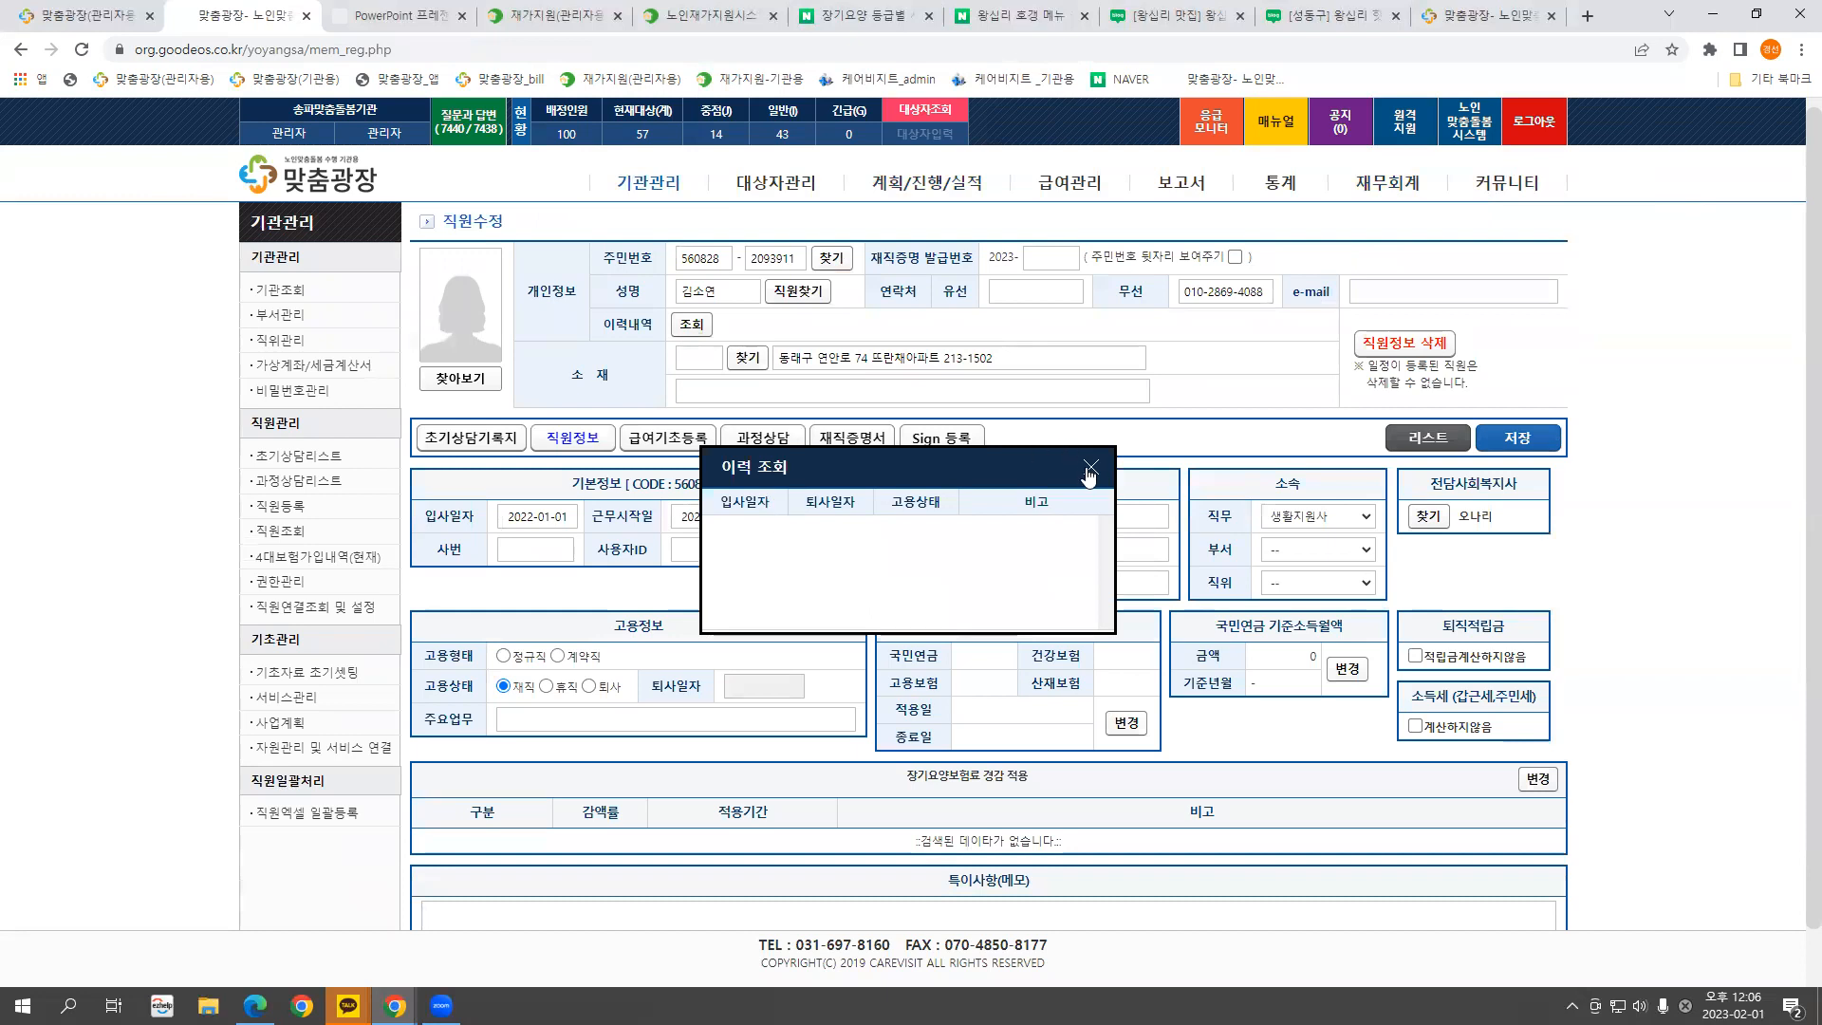
pyautogui.click(1089, 472)
pyautogui.click(1411, 441)
# Check staff row 15's history, including the earlier 2019–2022 employment, then go to 계획/진행/실적
pyautogui.click(474, 726)
pyautogui.click(690, 325)
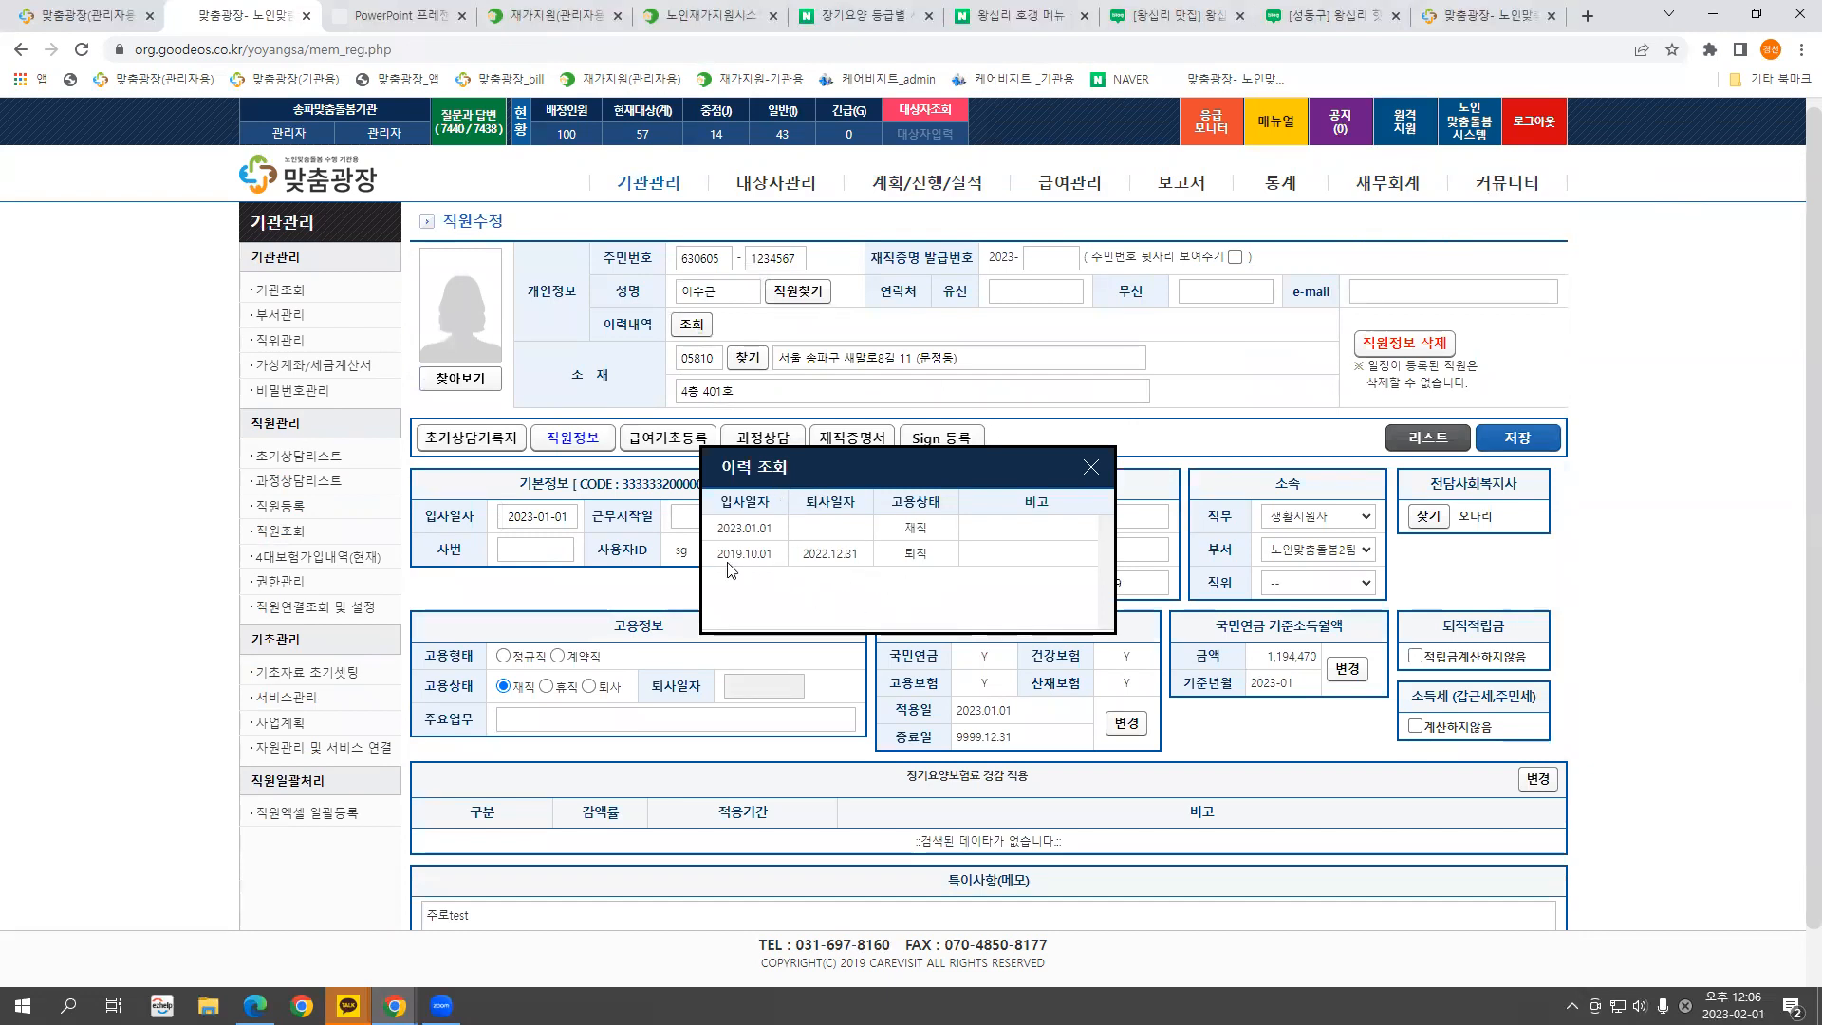
pyautogui.moveTo(949, 554)
pyautogui.mouseDown()
pyautogui.moveTo(714, 562)
pyautogui.moveTo(932, 537)
pyautogui.mouseUp()
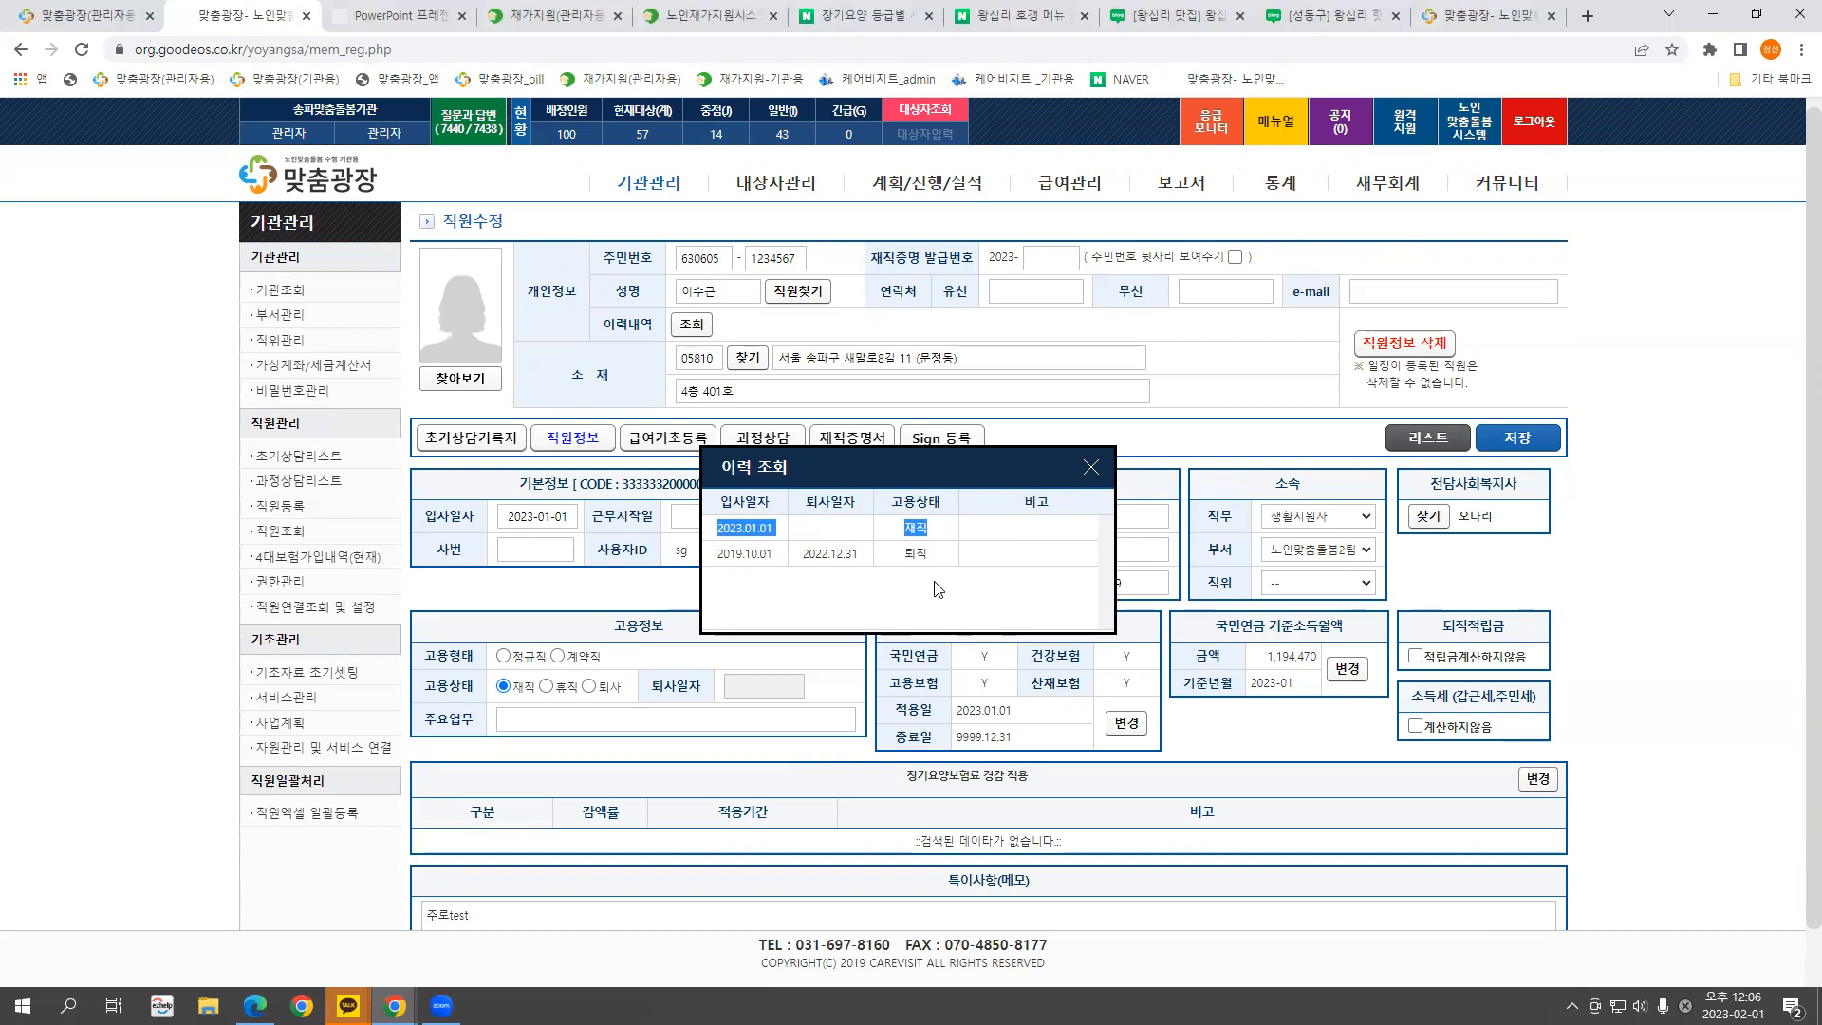
pyautogui.click(1091, 467)
pyautogui.click(954, 184)
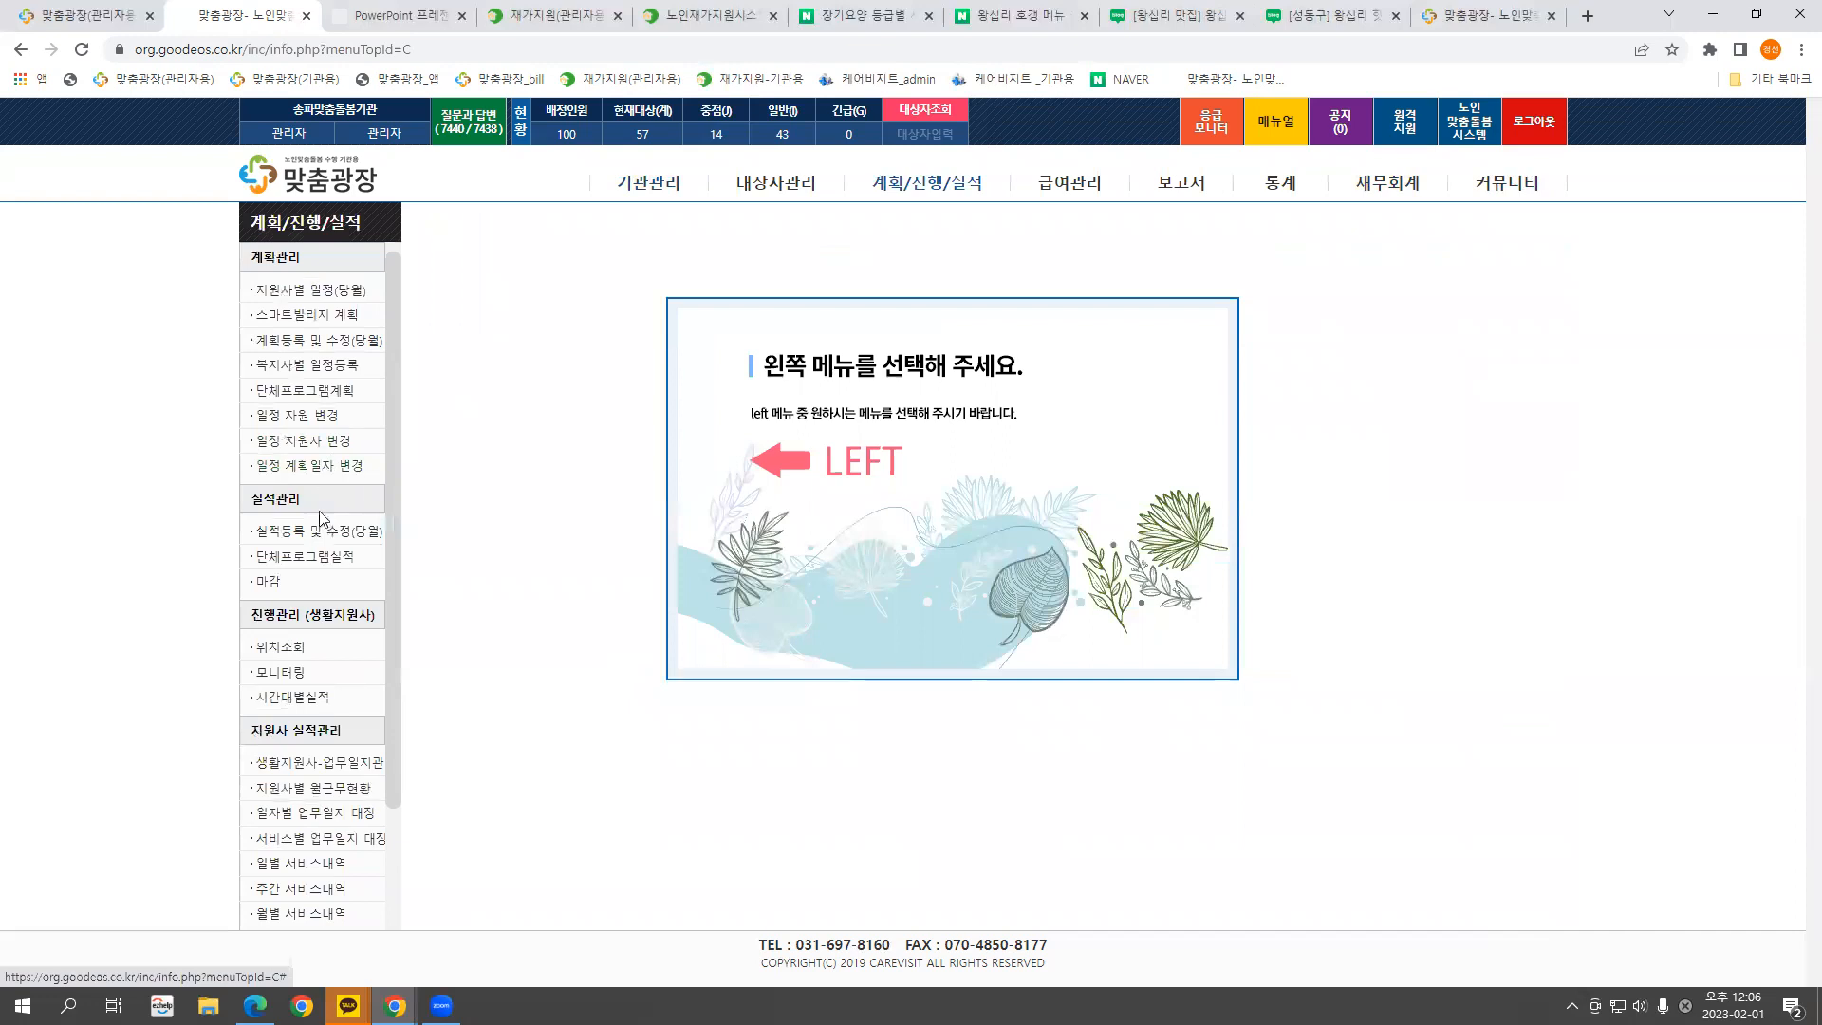
# Review the 318.여가활동 plan in the February 2023 group program list without changes
pyautogui.click(322, 390)
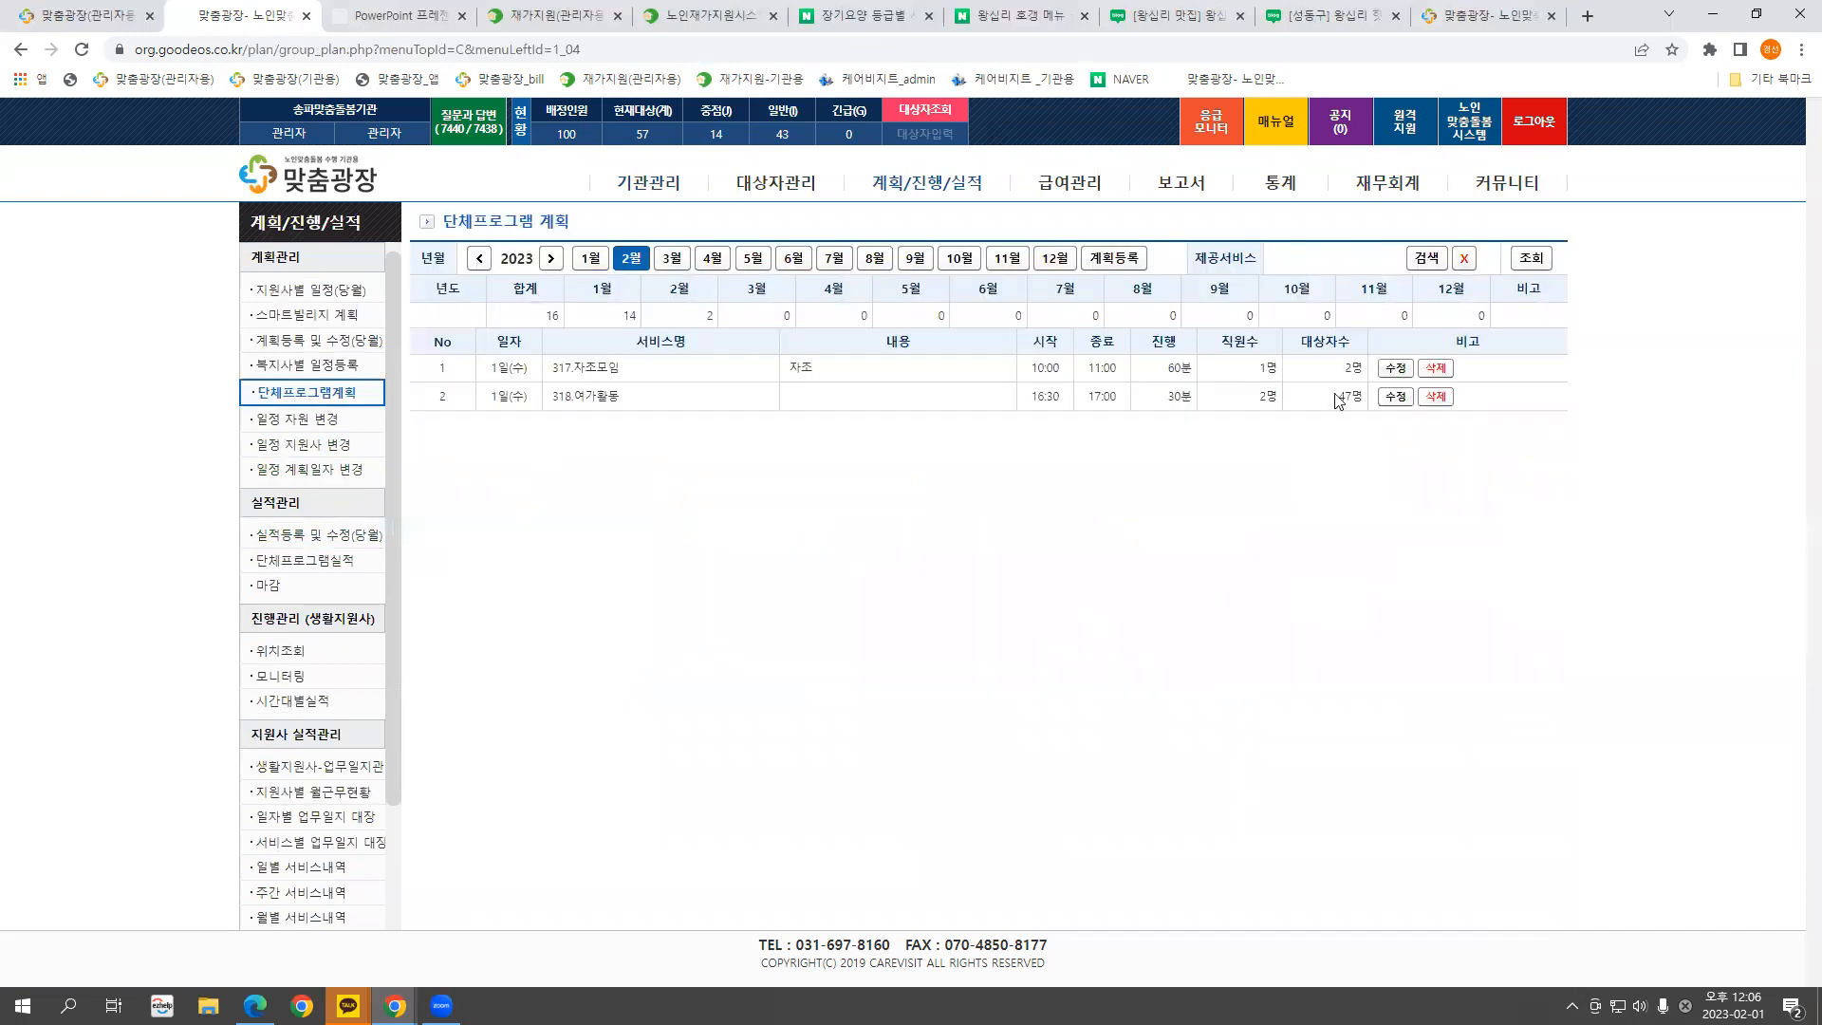
pyautogui.click(1394, 396)
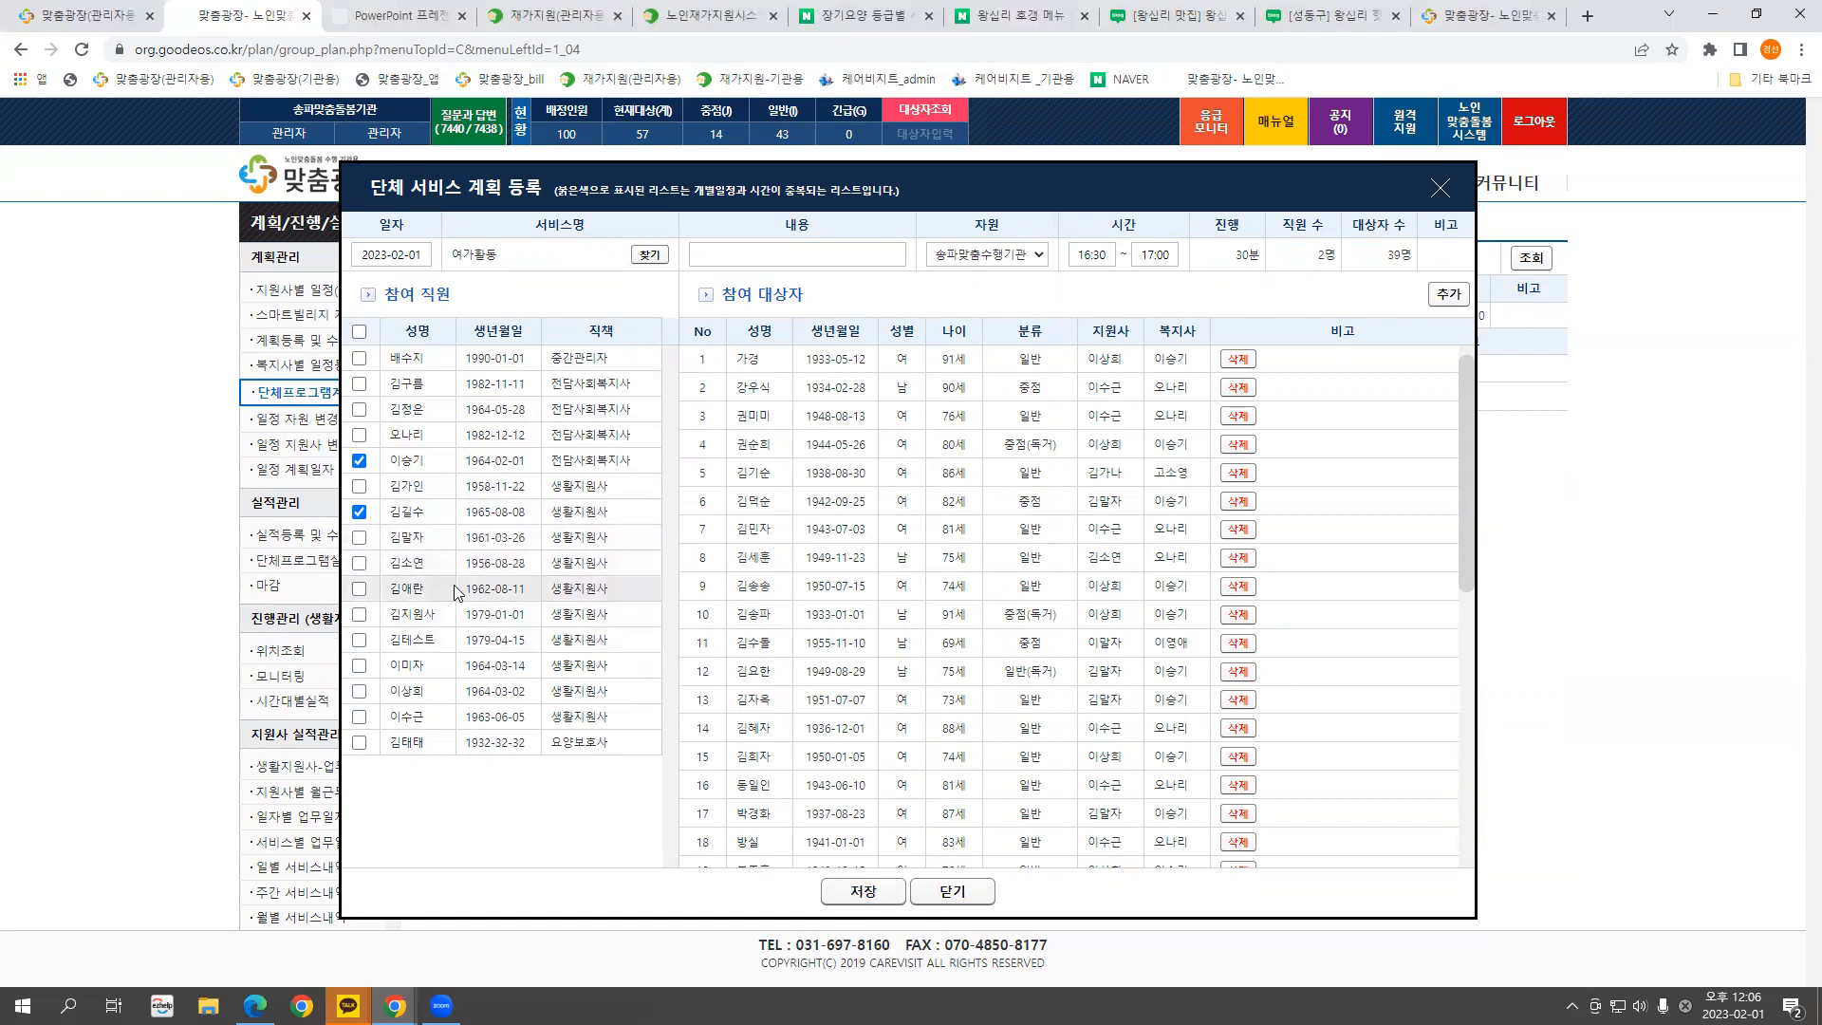
pyautogui.click(1440, 194)
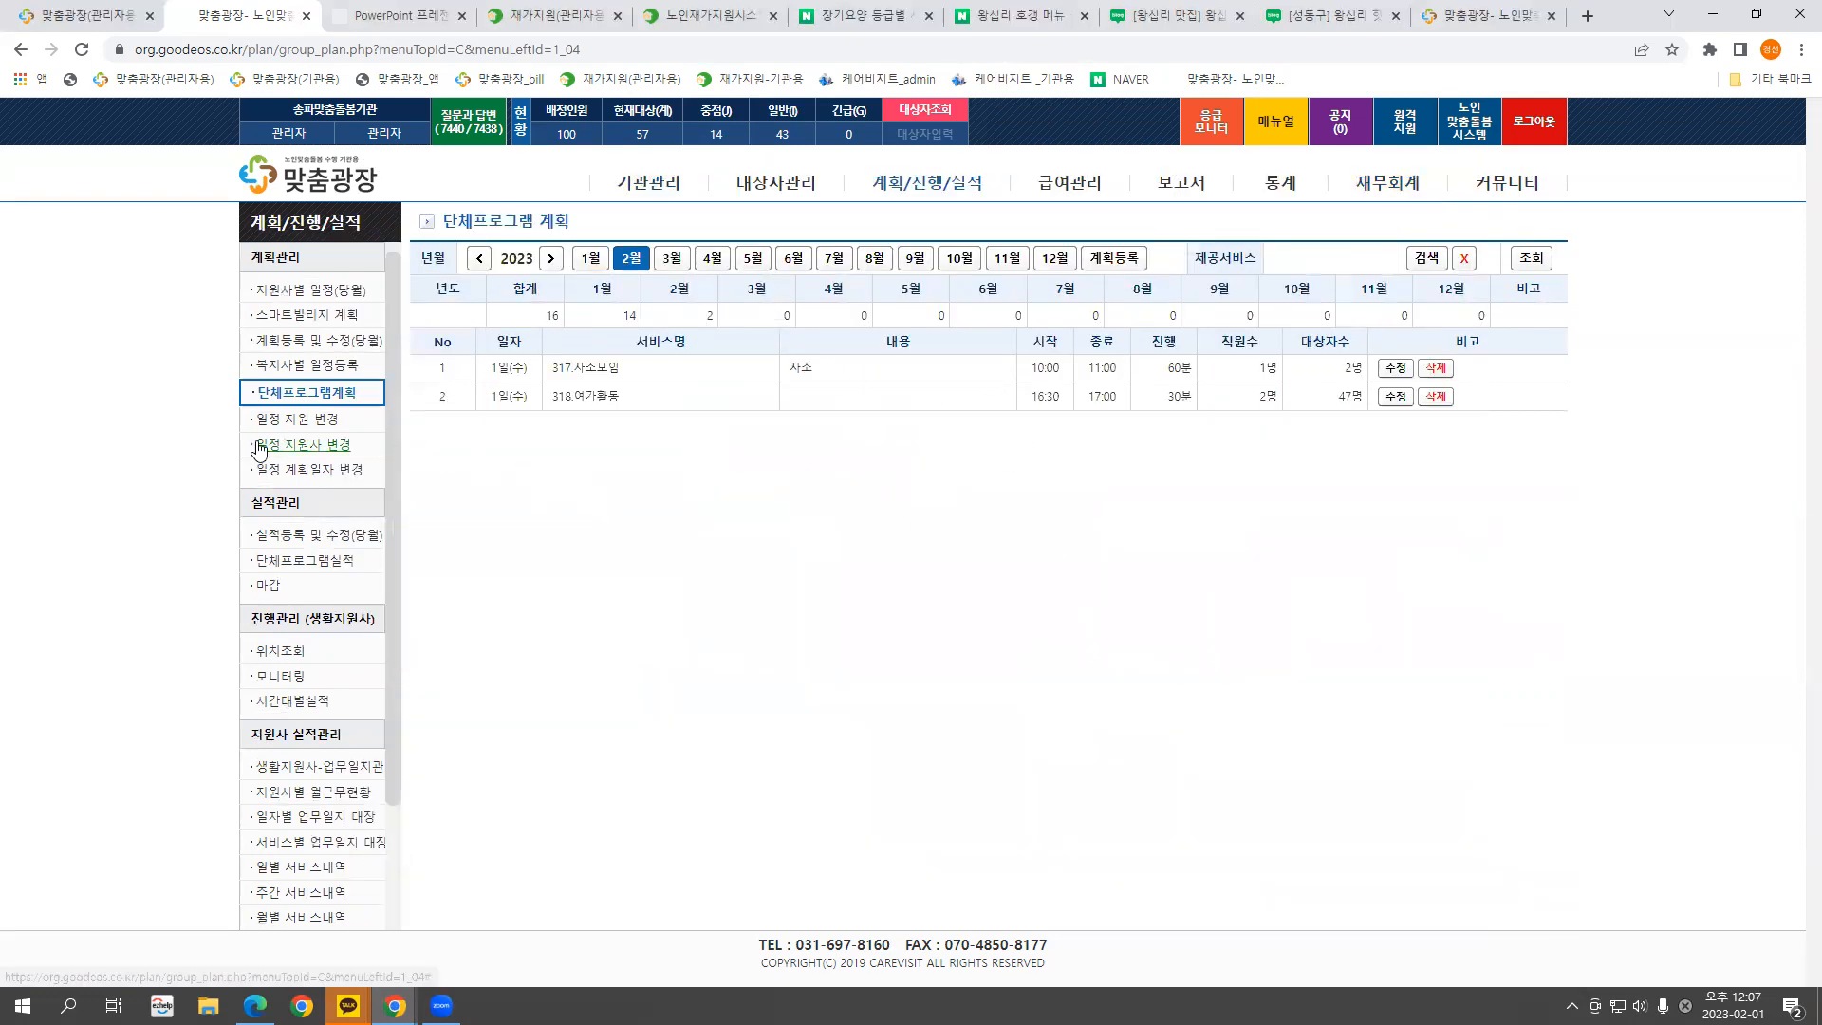
pyautogui.click(290, 424)
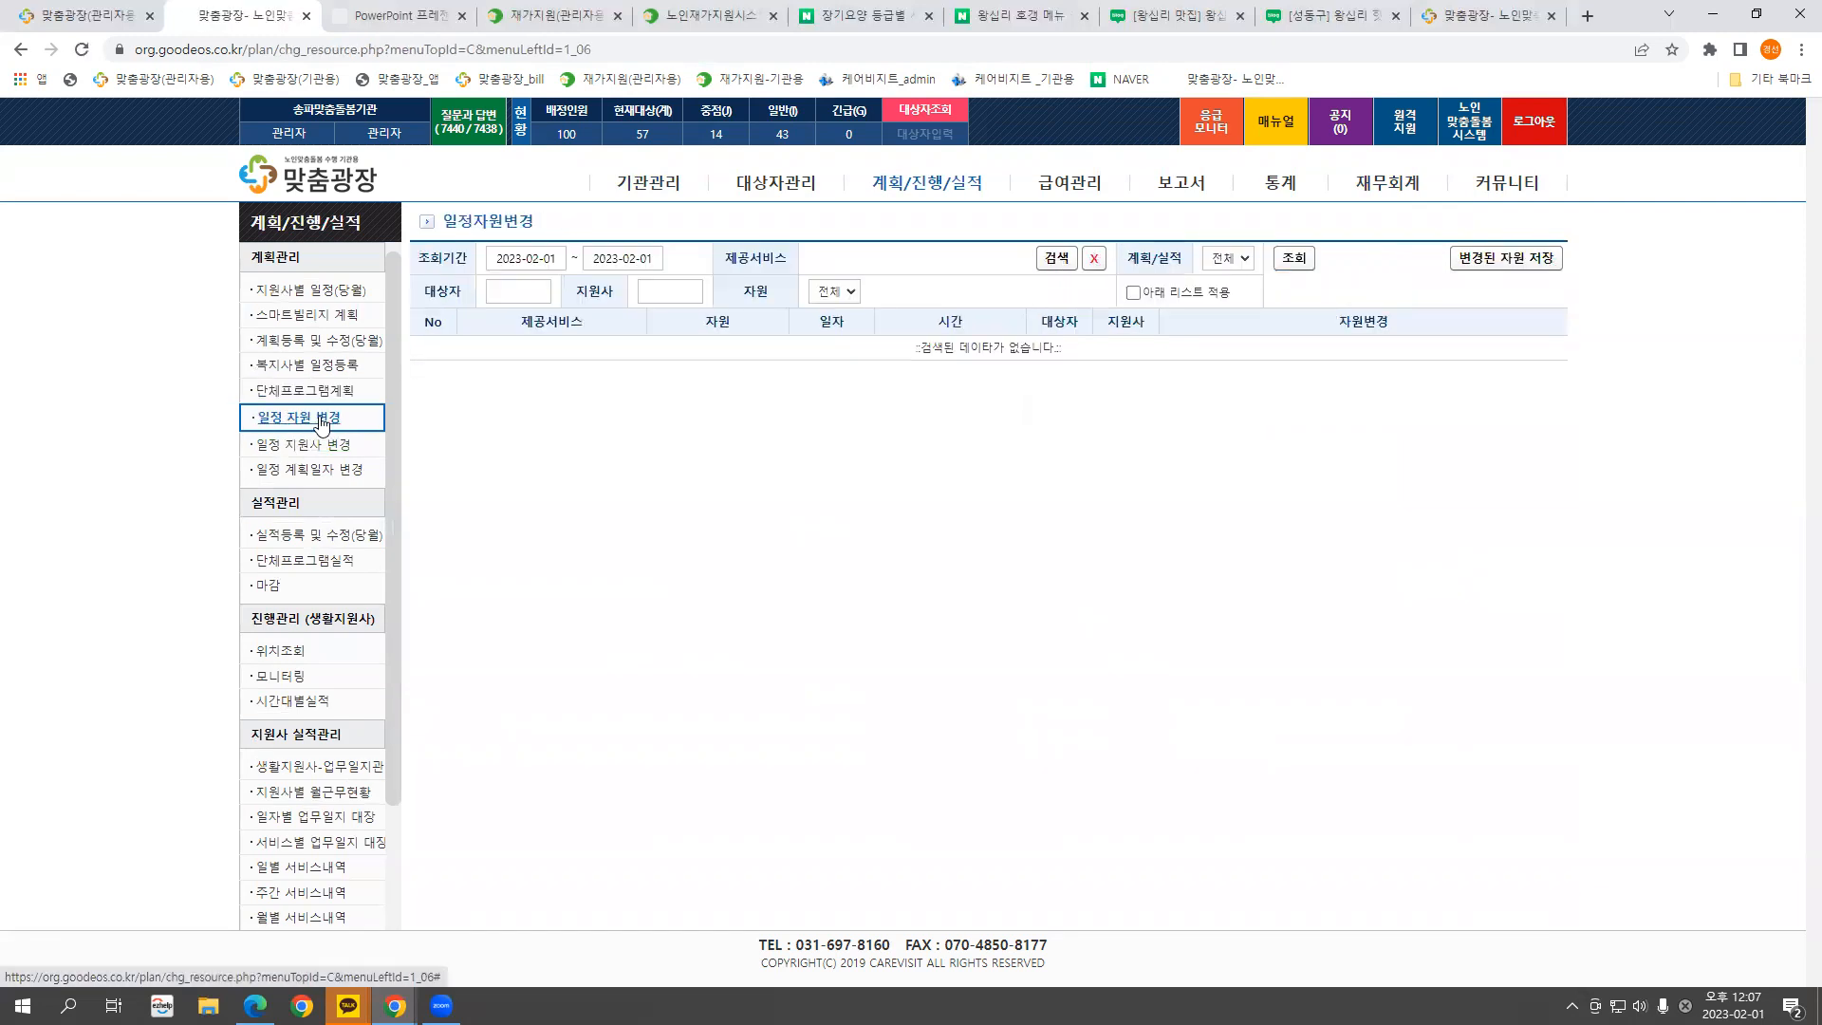
# Switch between the 일정 자원 변경, 일정 지원사 변경 and 일정 계획일자 변경 pages for 2023-02-01
pyautogui.click(302, 443)
pyautogui.click(301, 472)
pyautogui.click(305, 420)
pyautogui.click(307, 446)
pyautogui.click(308, 469)
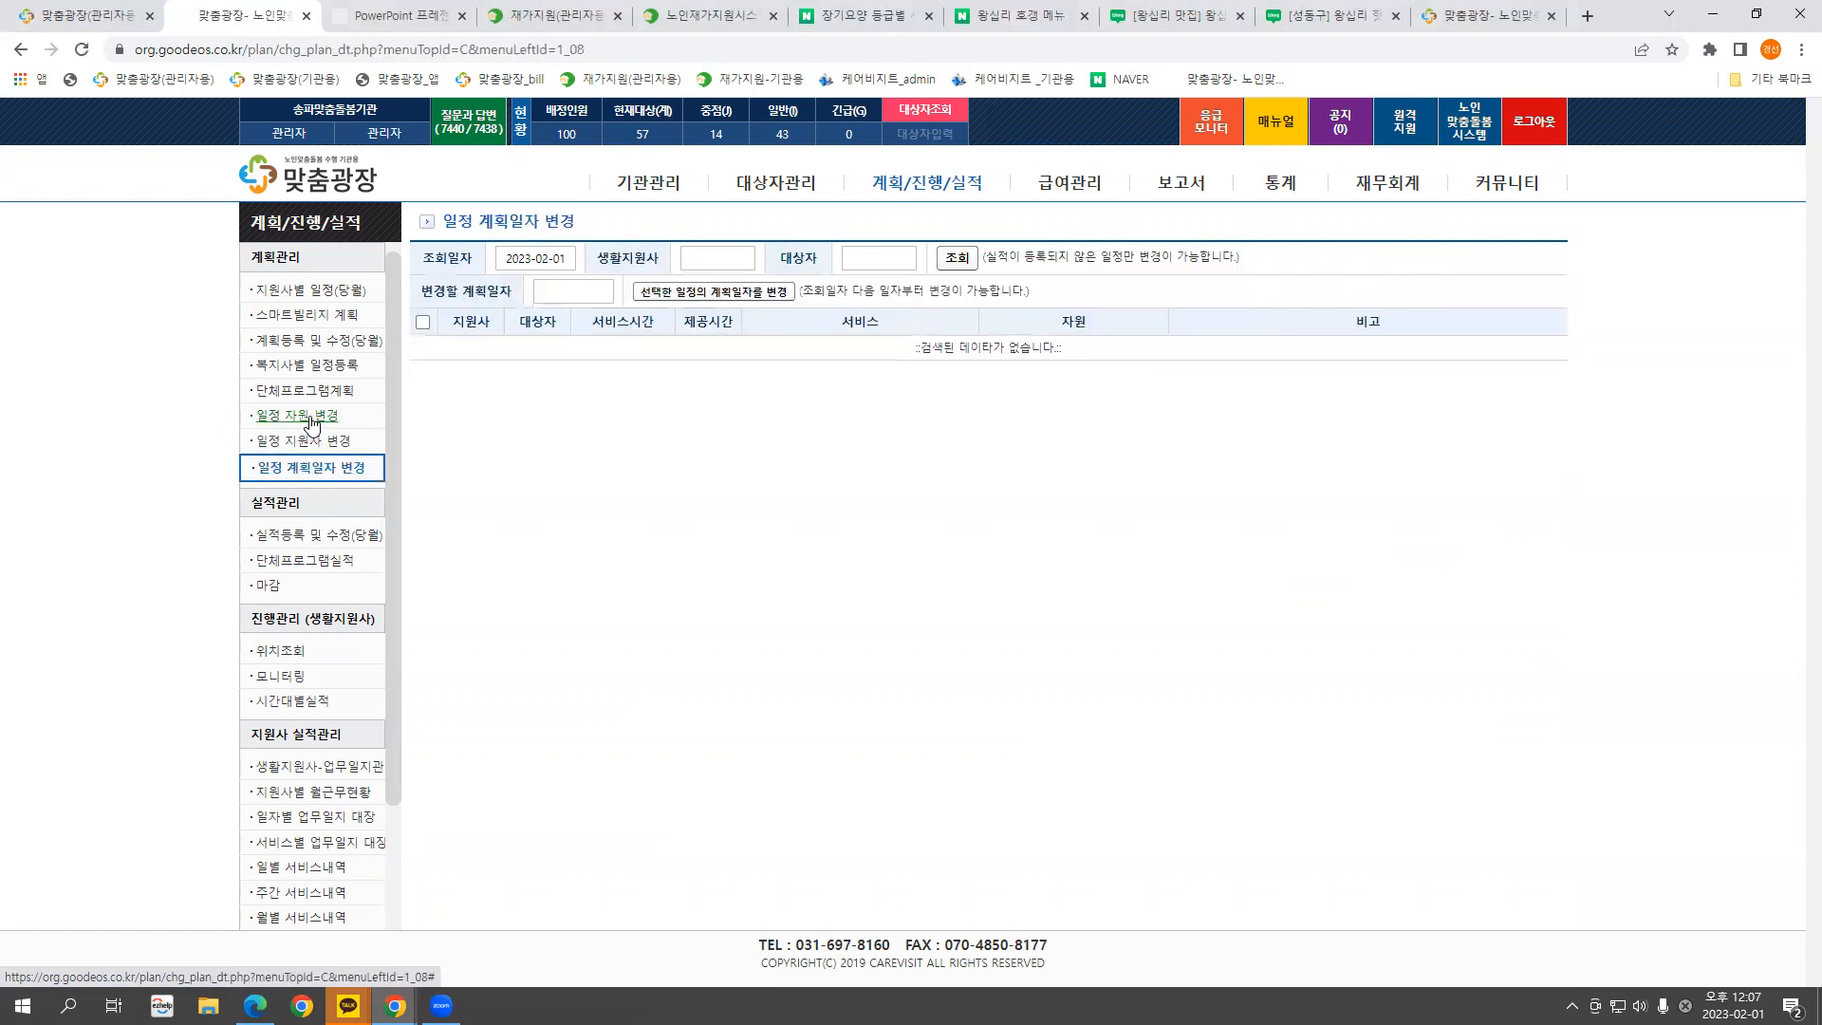
pyautogui.click(308, 417)
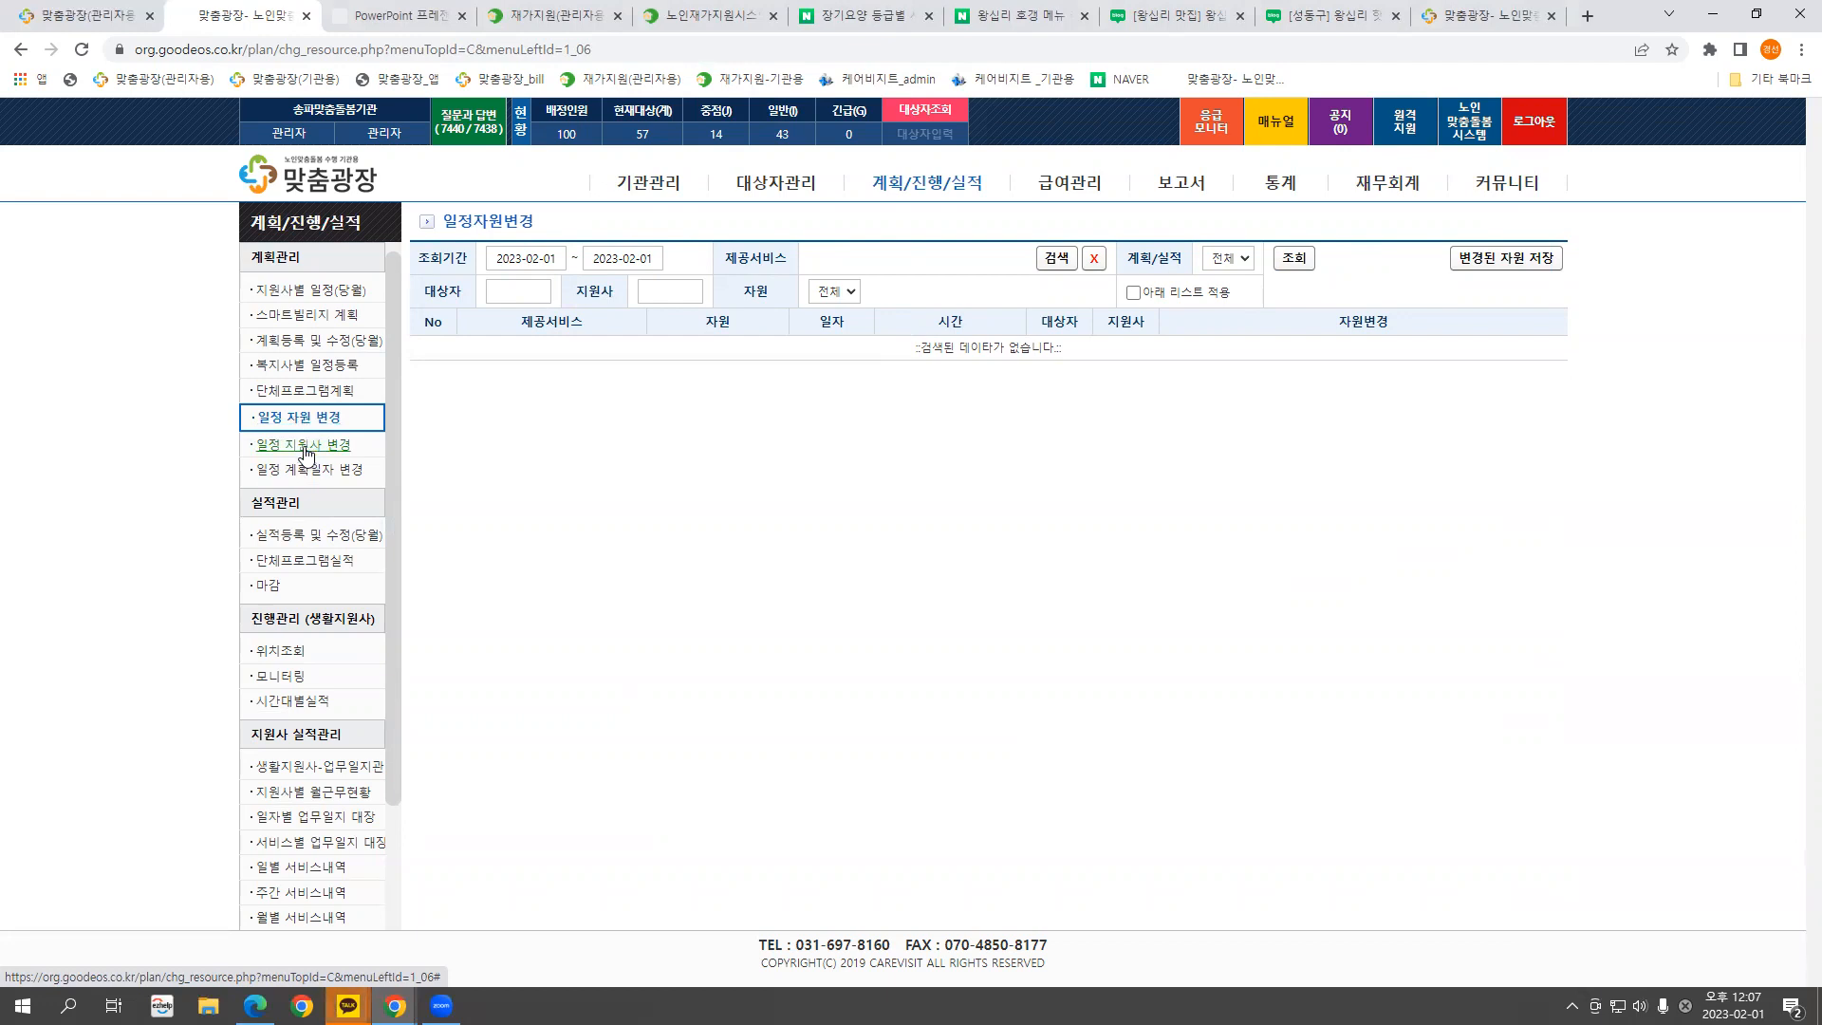
pyautogui.click(304, 448)
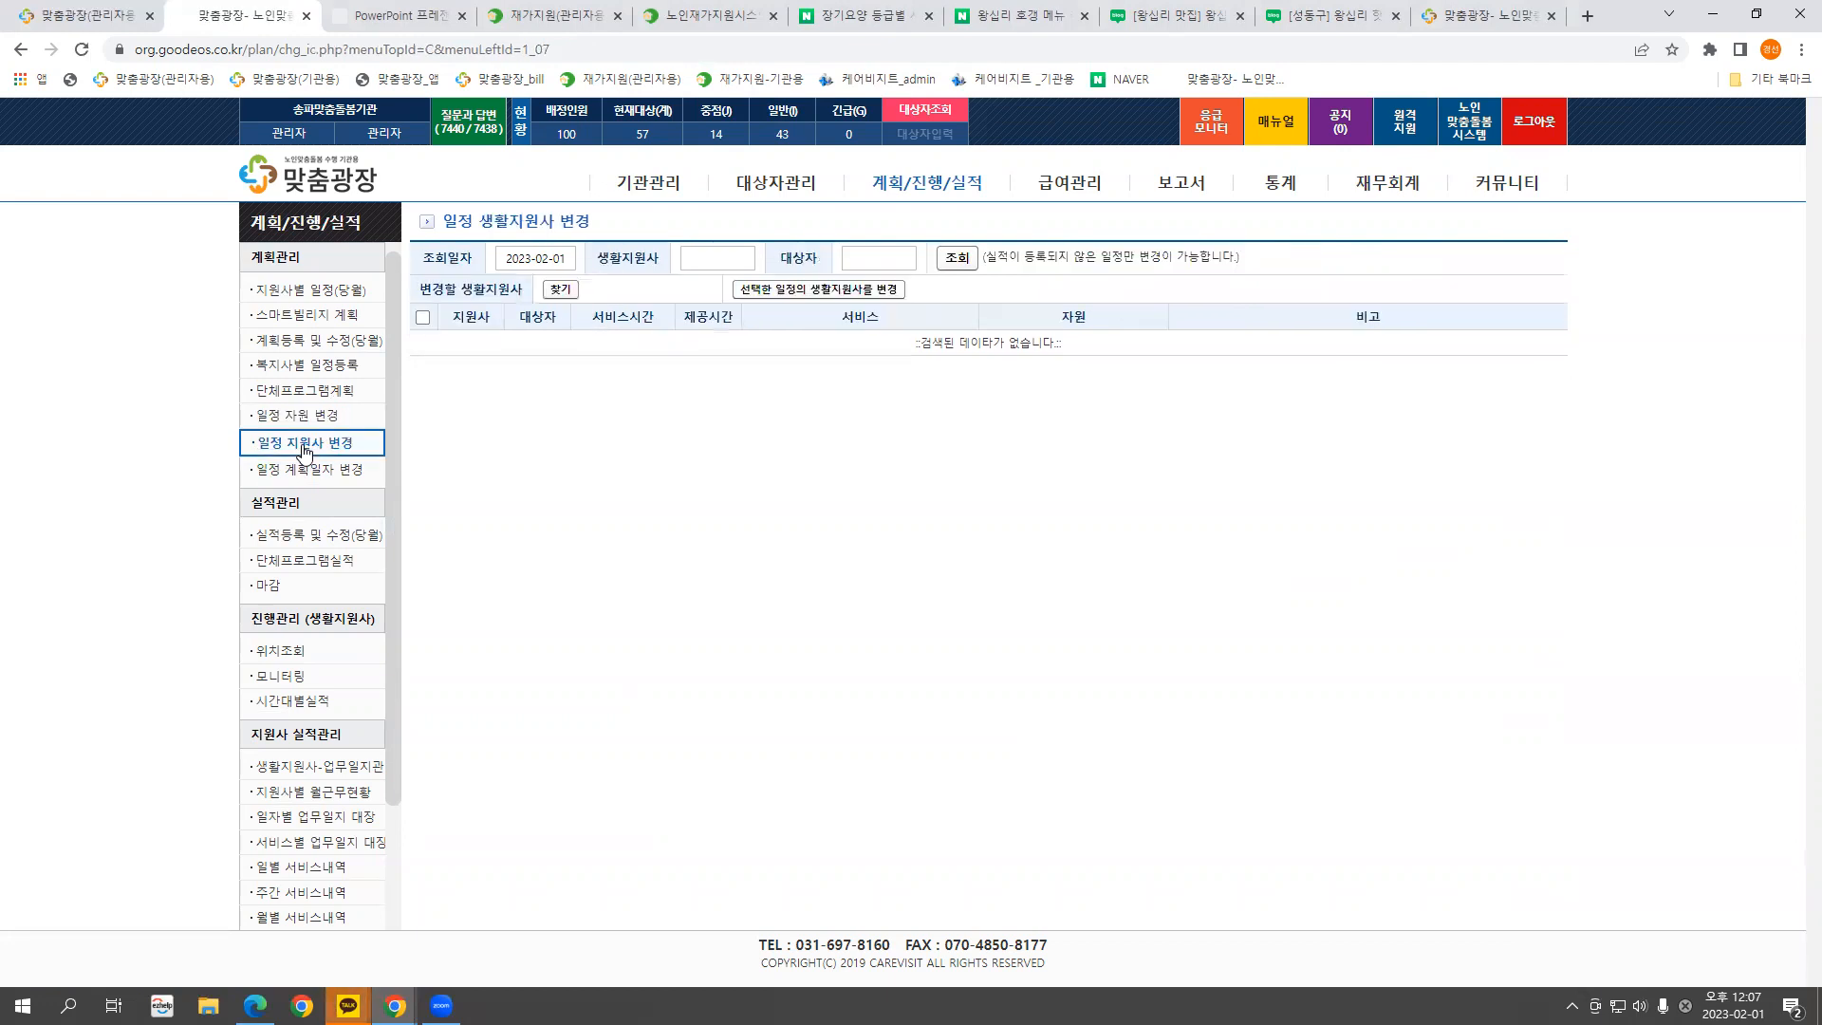
pyautogui.click(307, 472)
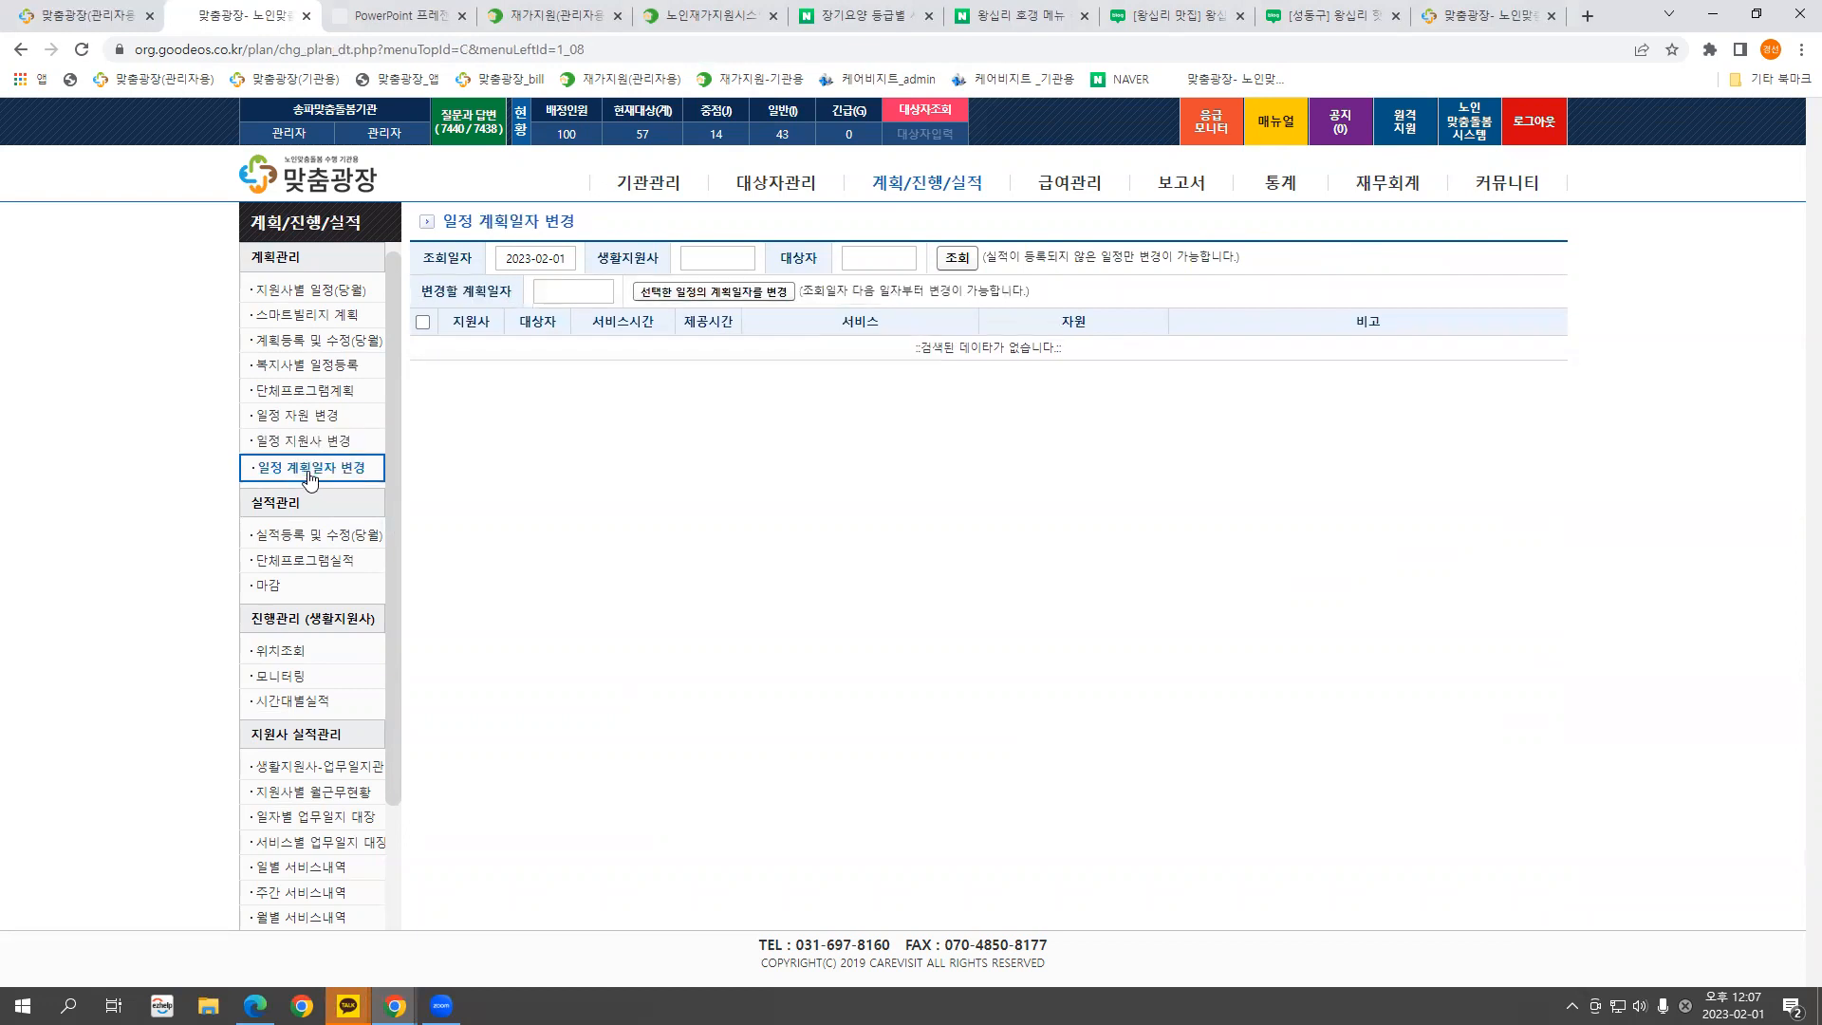
pyautogui.click(318, 423)
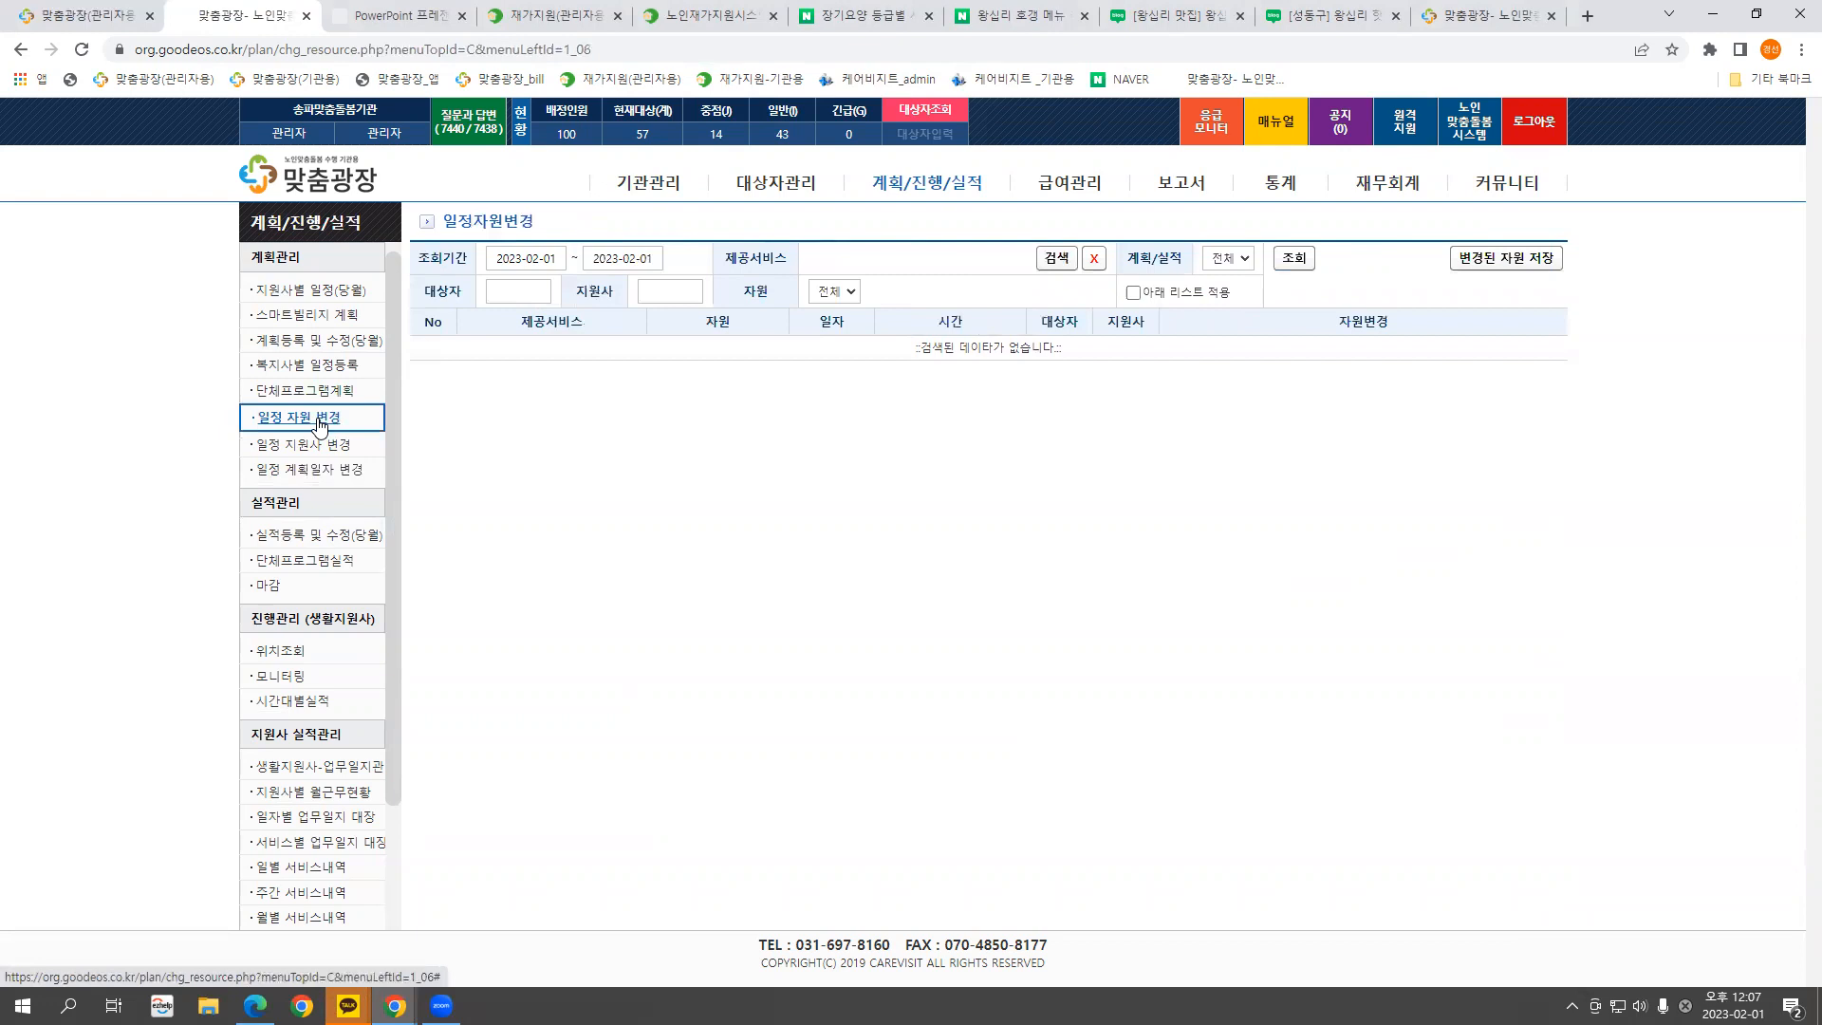
# Set the search start date to 2023-01-01 and filter by service 식료품지원
pyautogui.click(525, 262)
pyautogui.write('20')
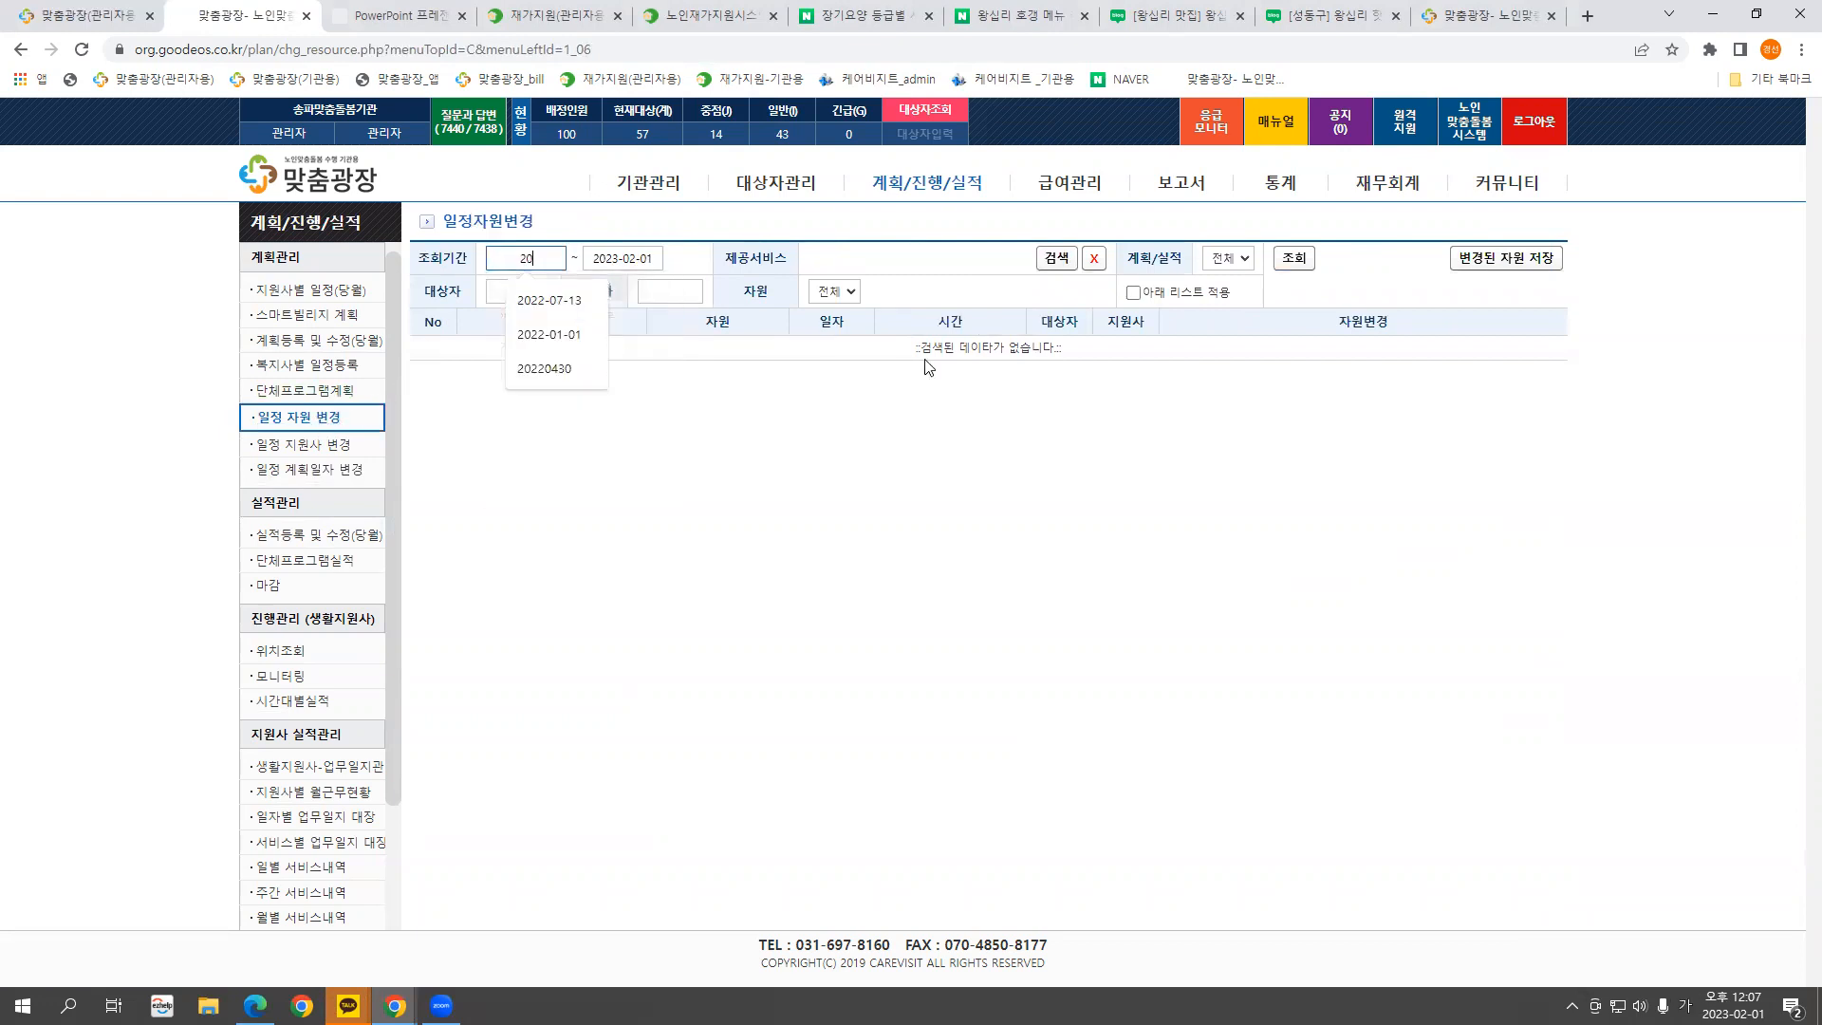
pyautogui.write('230101')
pyautogui.click(927, 256)
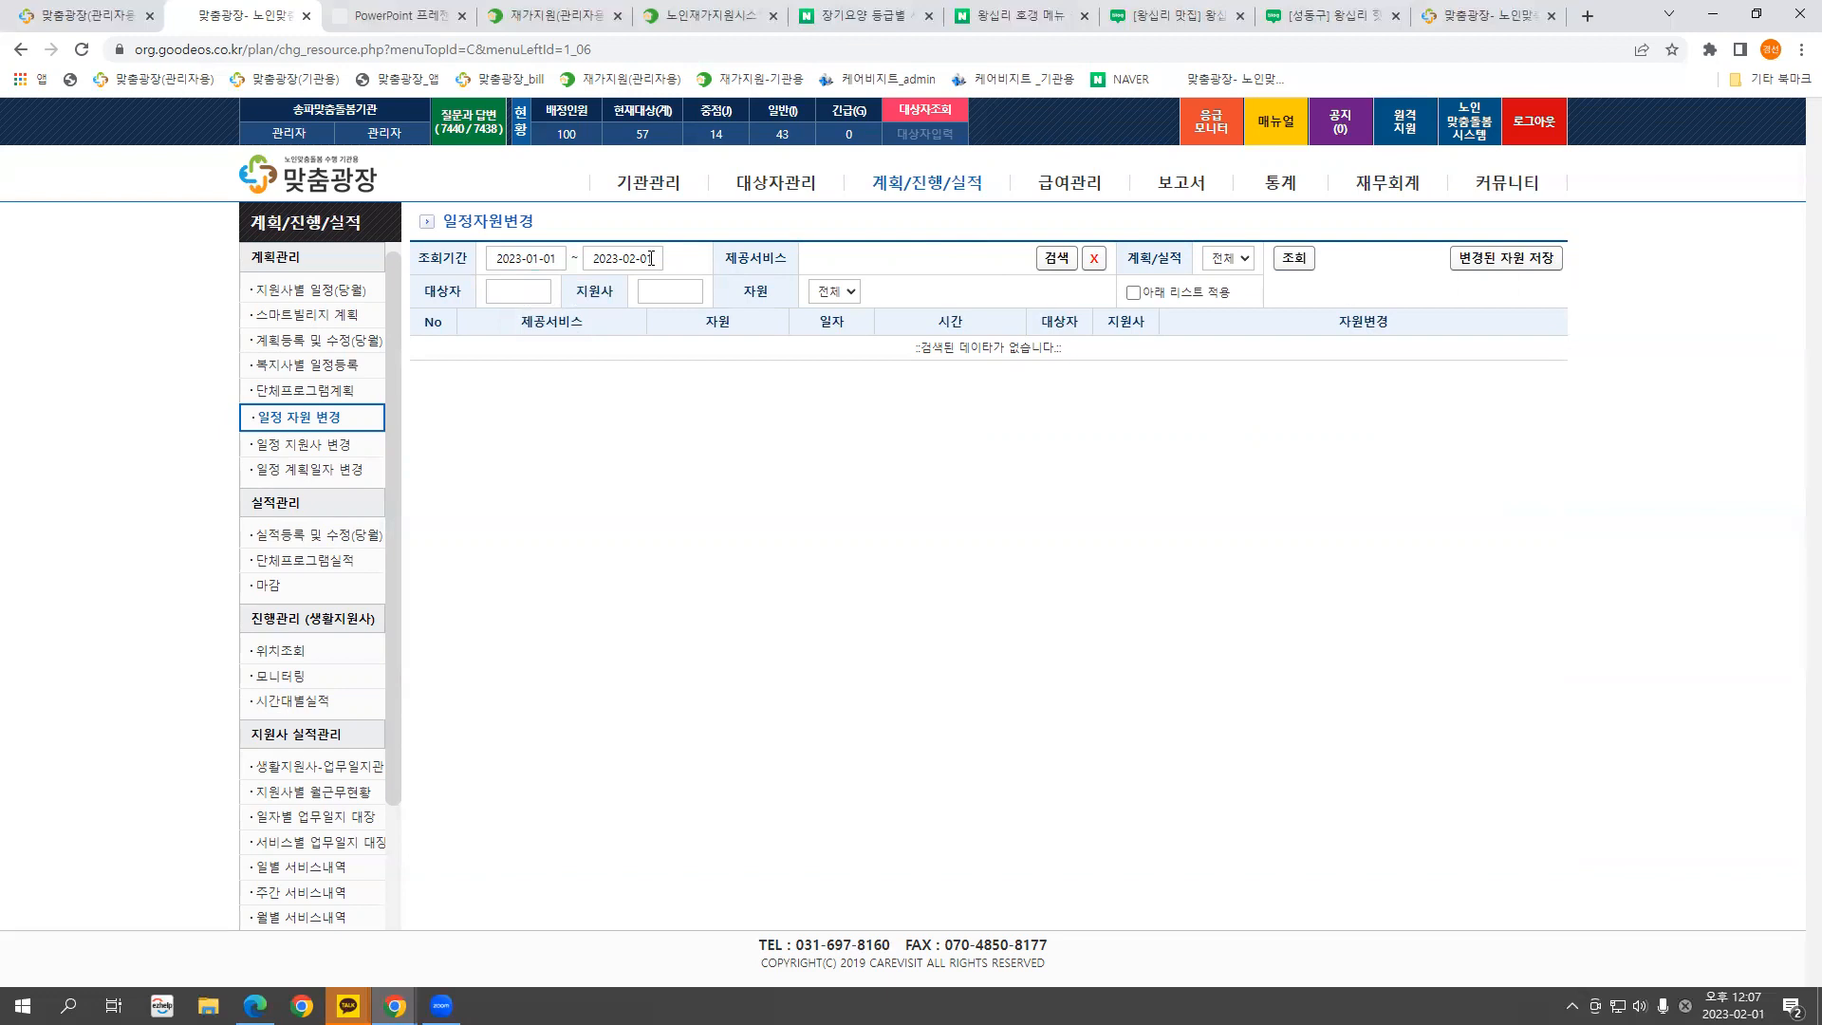
pyautogui.click(1043, 258)
pyautogui.hotkey('ctrl', 'f')
pyautogui.write('스')
pyautogui.write('식료')
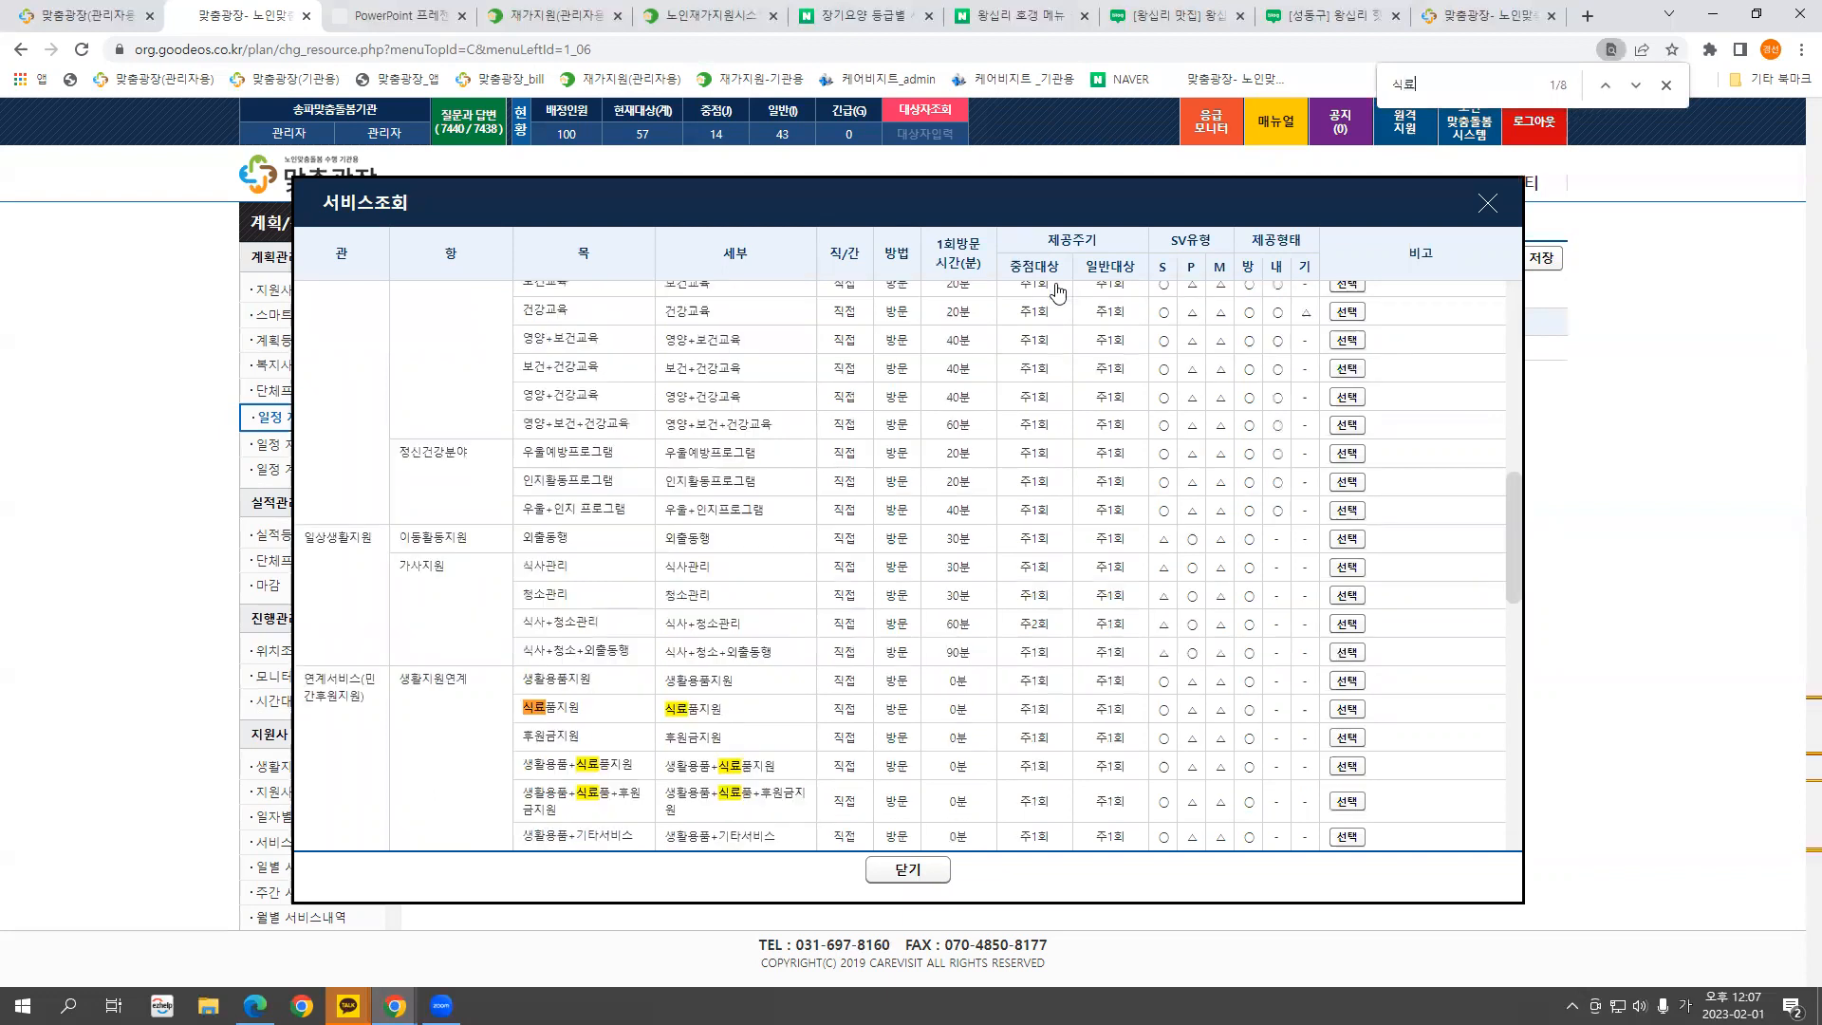
pyautogui.click(1349, 711)
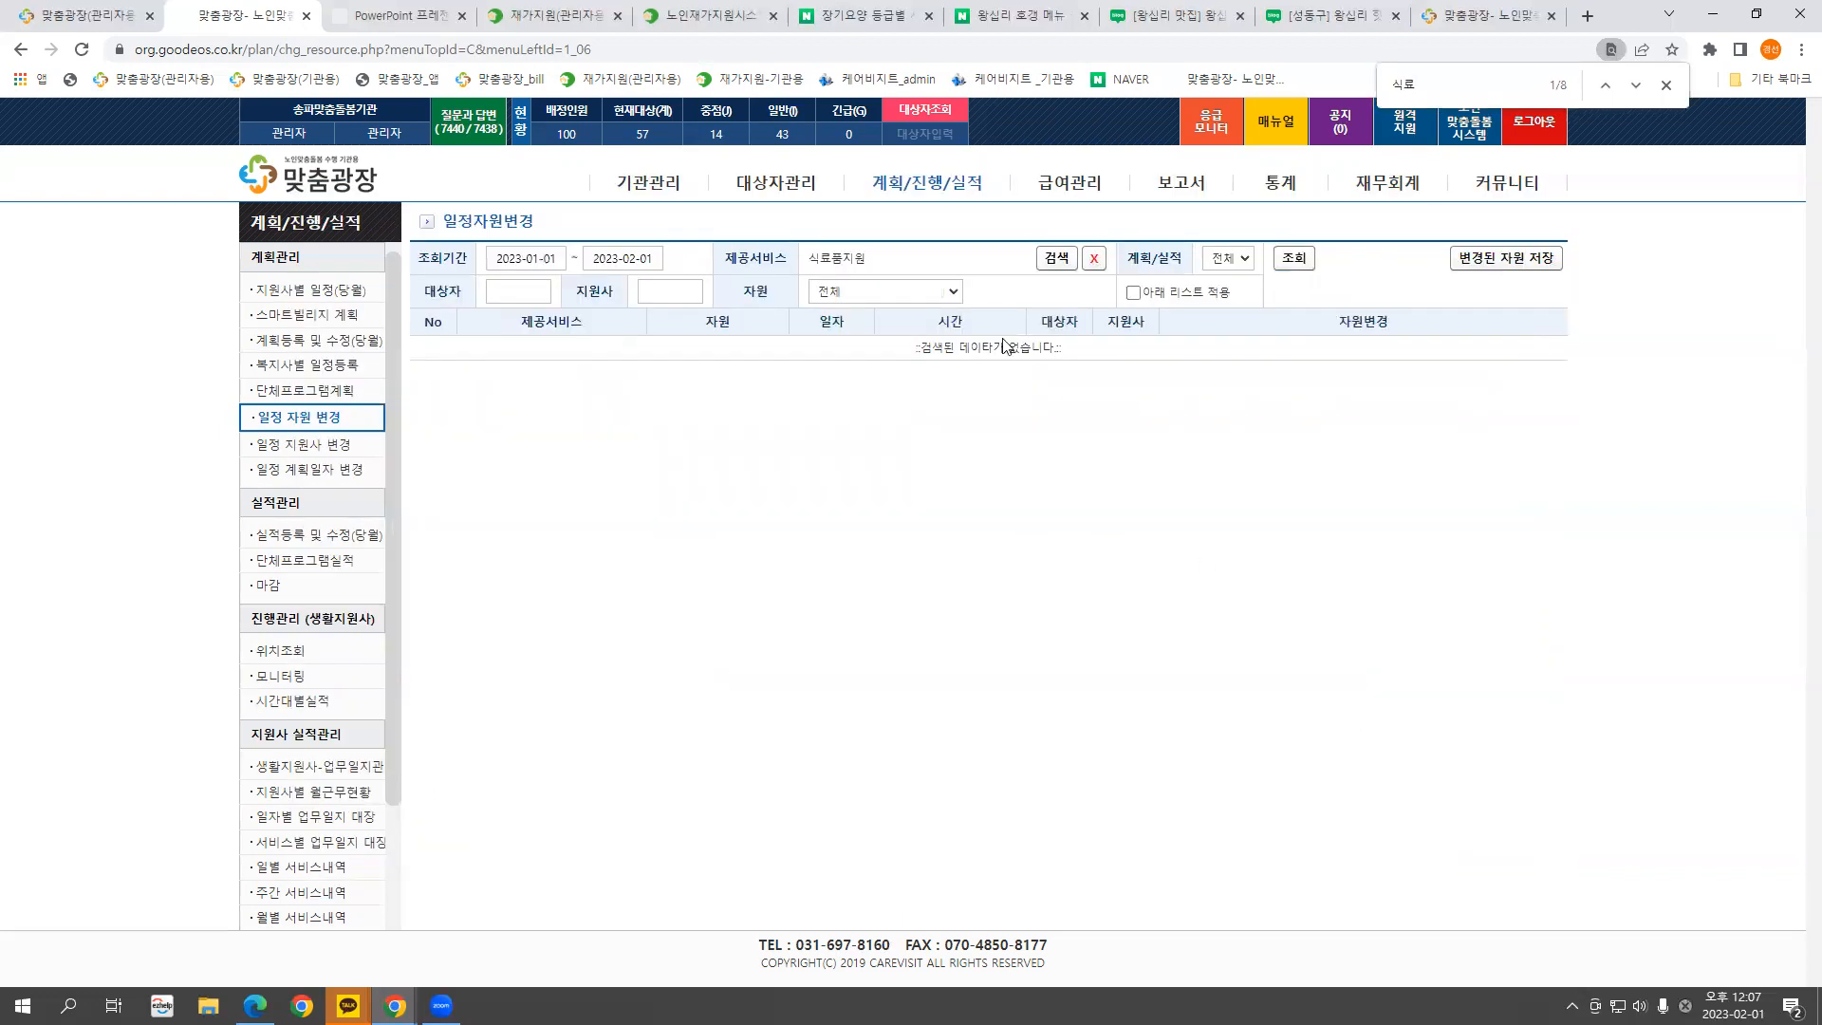
# Filter by resource [기업] 가락공판장 and run the search
pyautogui.click(928, 290)
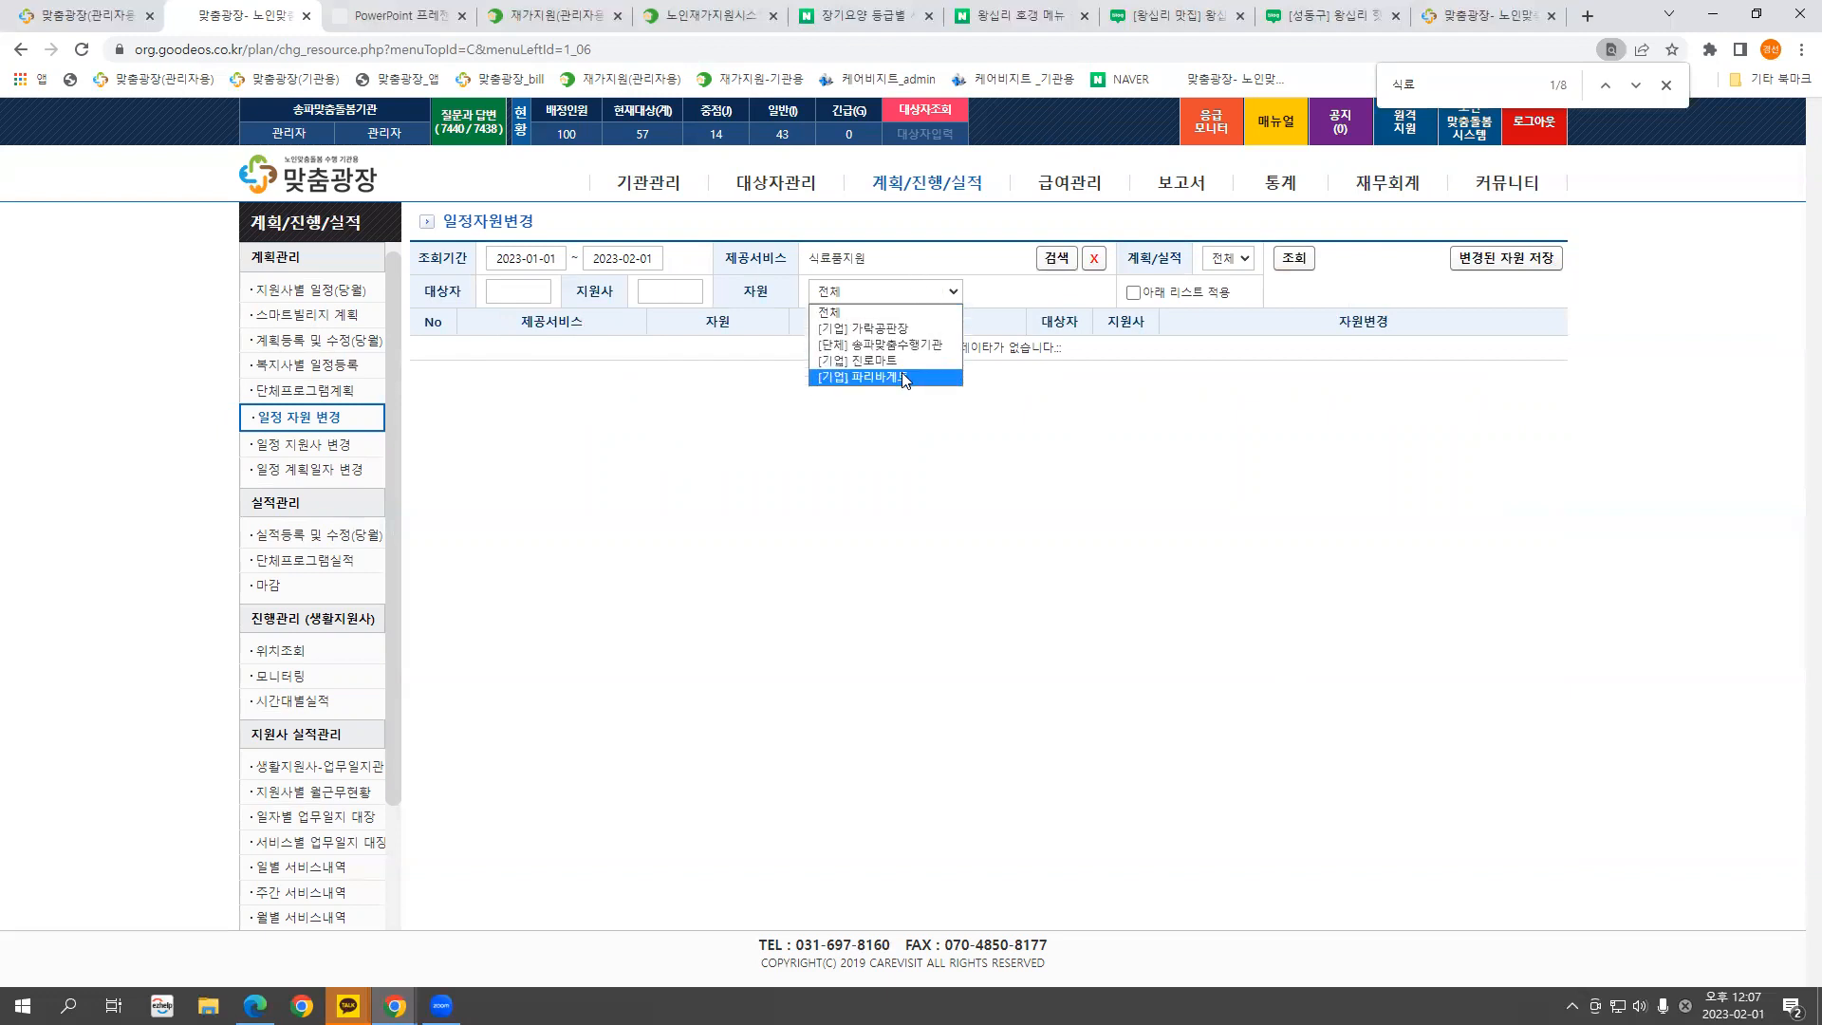
pyautogui.click(902, 332)
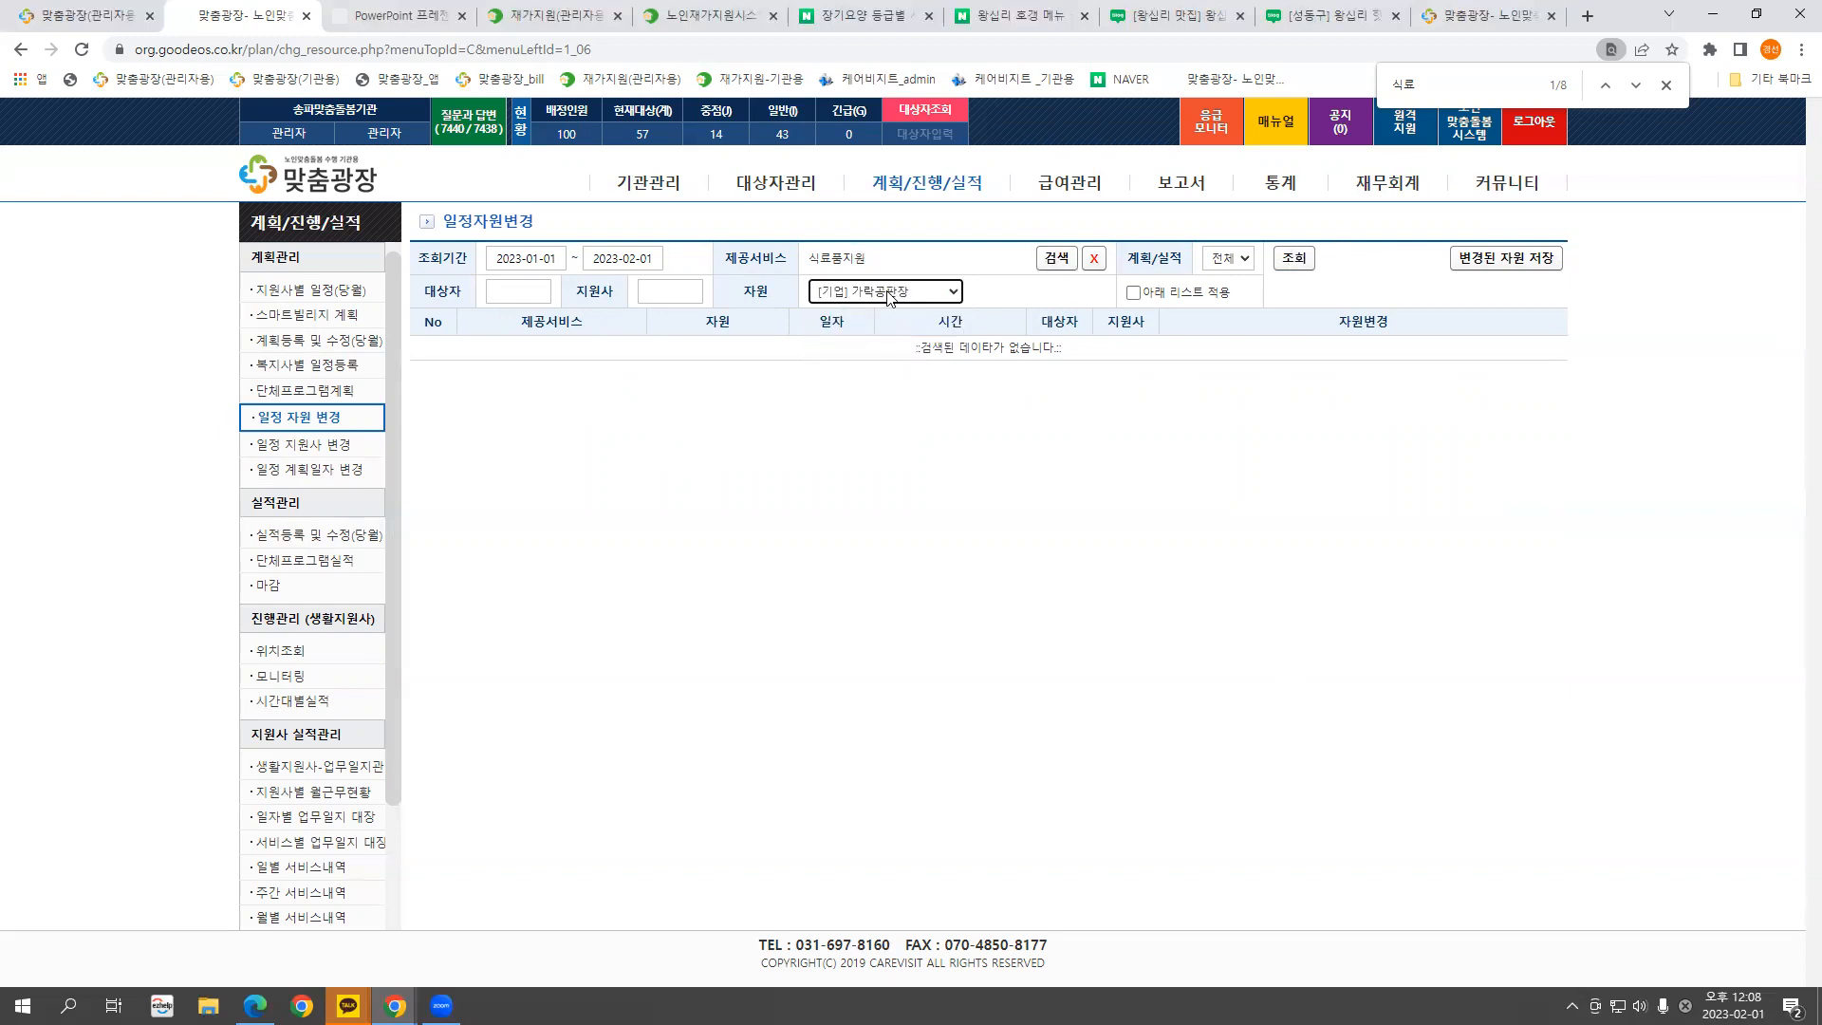
pyautogui.click(1293, 258)
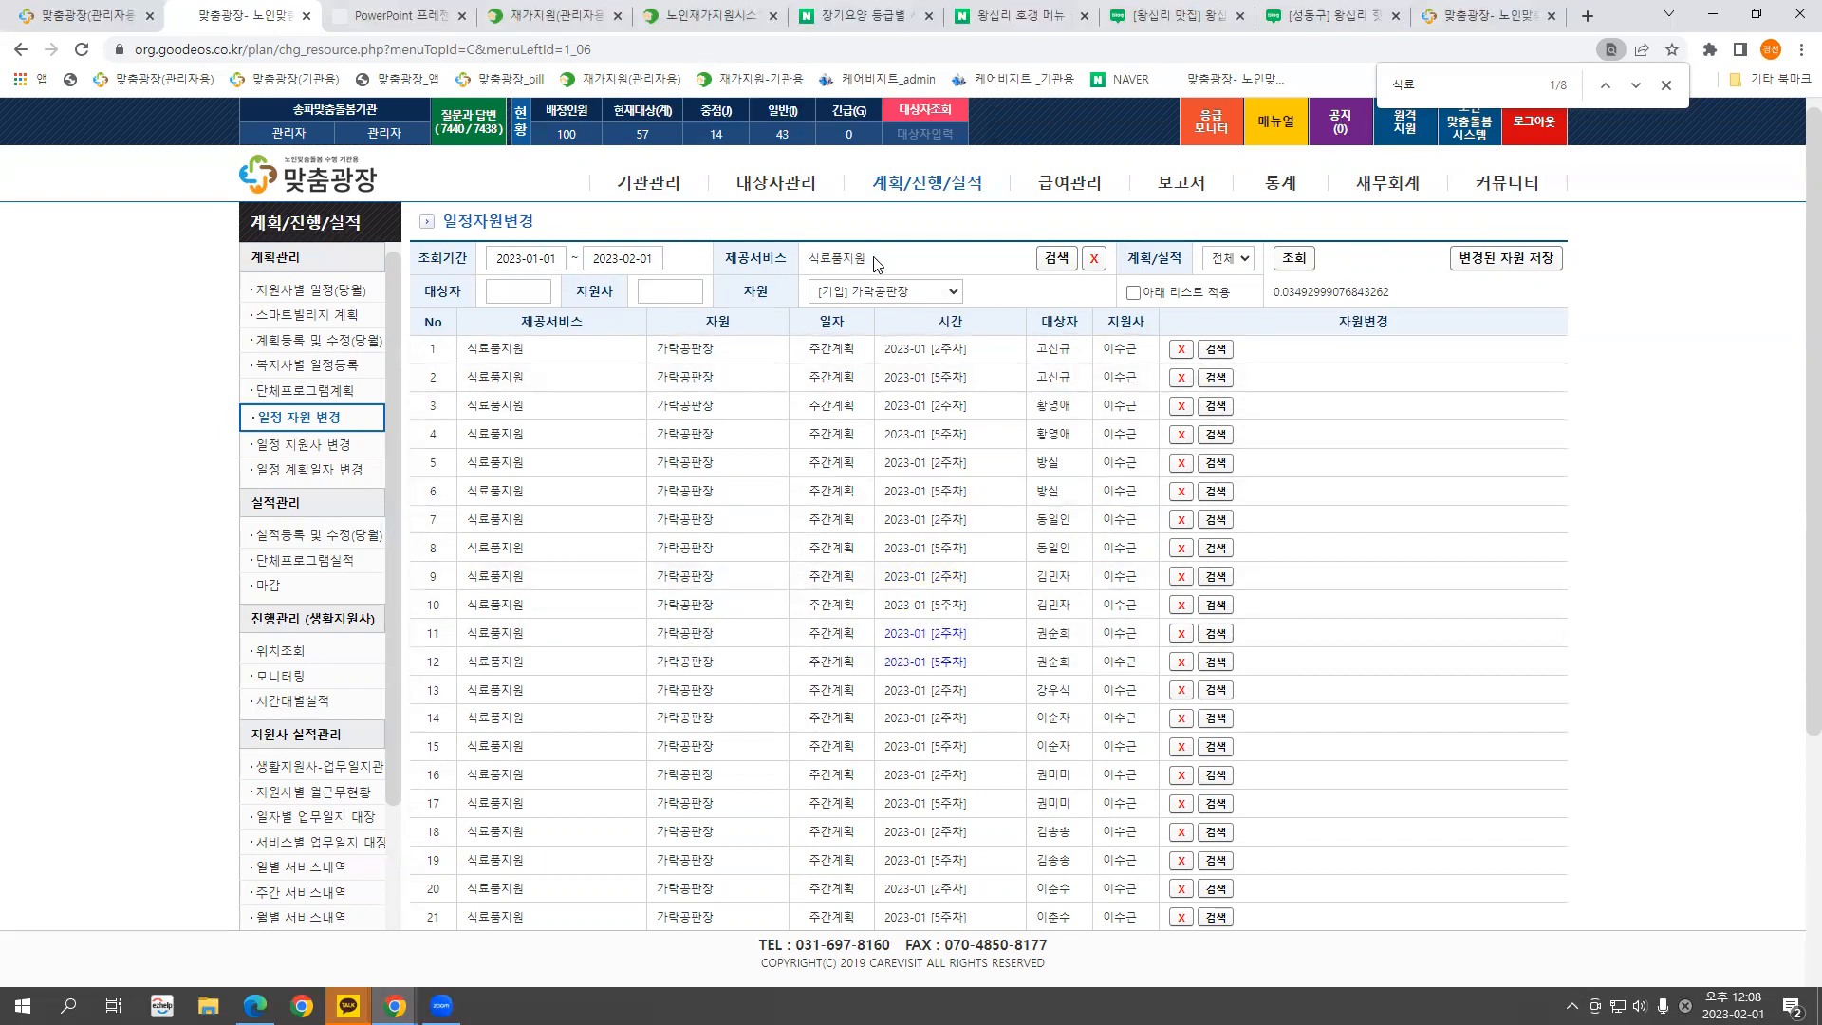
# Rerun the 가락공판장 schedule search to list the January schedules
pyautogui.click(913, 294)
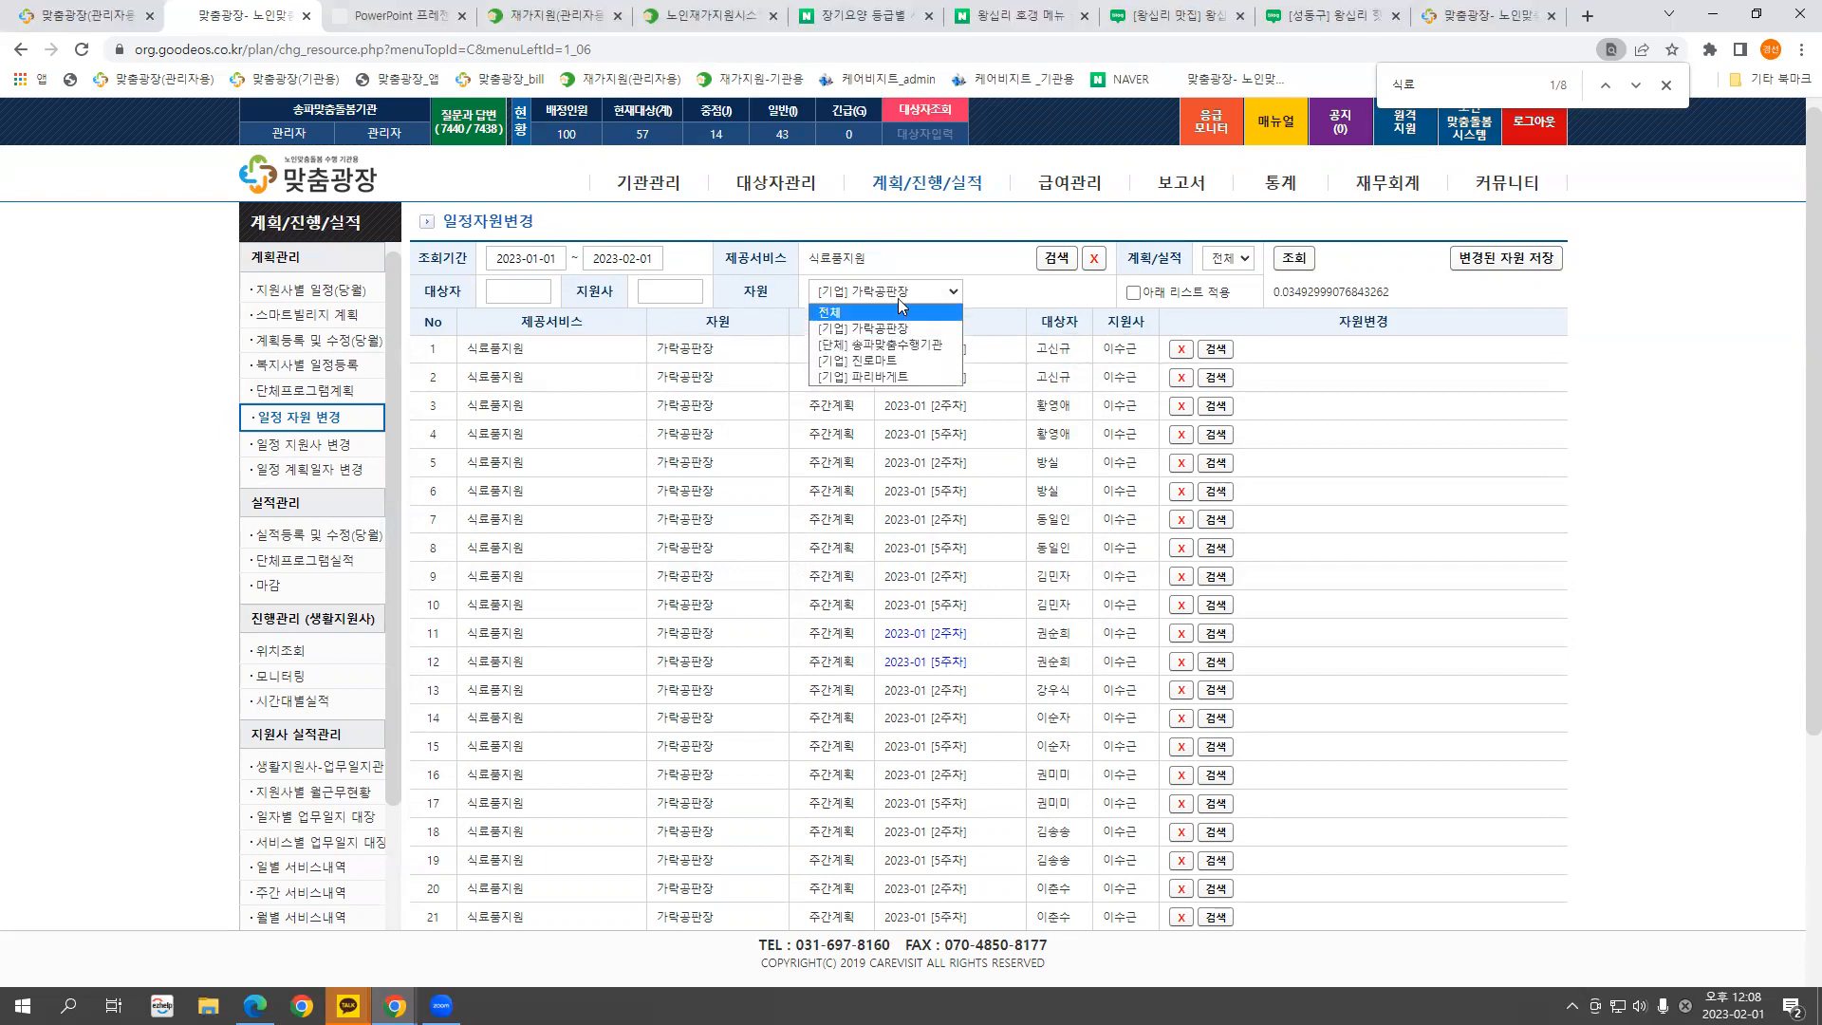
pyautogui.click(899, 296)
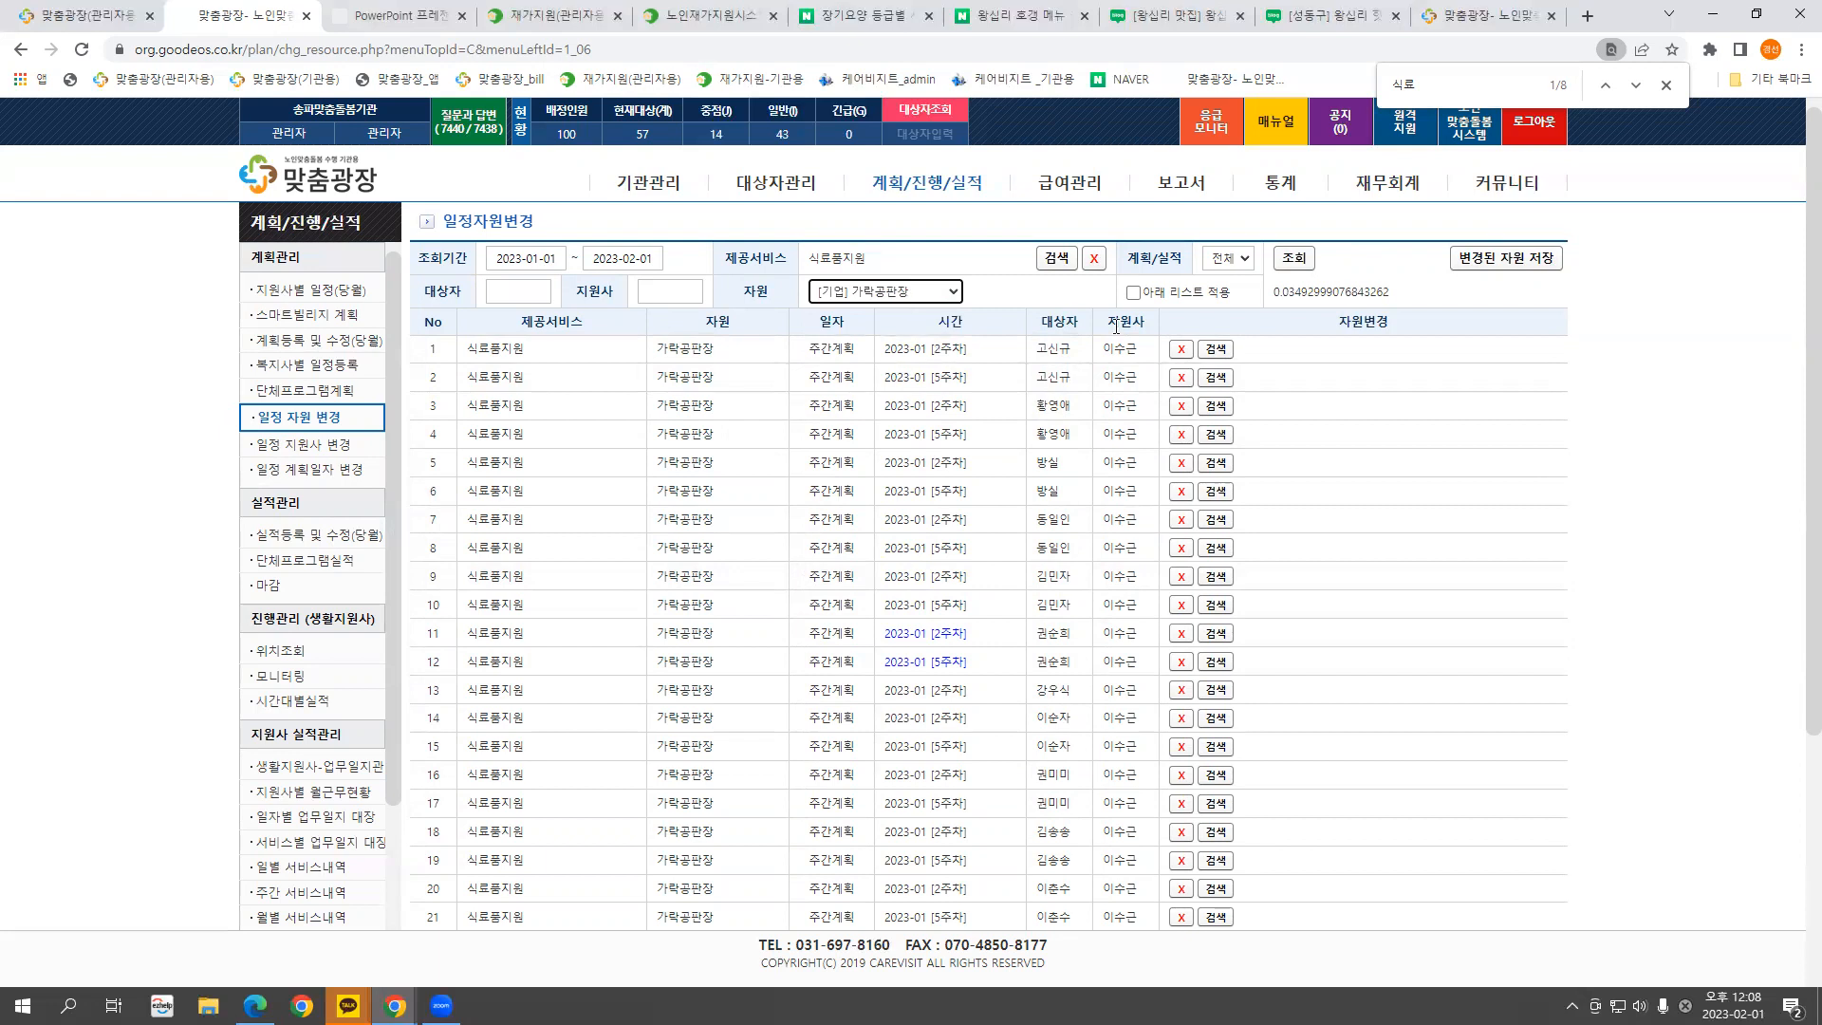
pyautogui.click(1293, 259)
# Replace the resource with [기업] 진로마트 on all rows and save the changes
pyautogui.click(1214, 349)
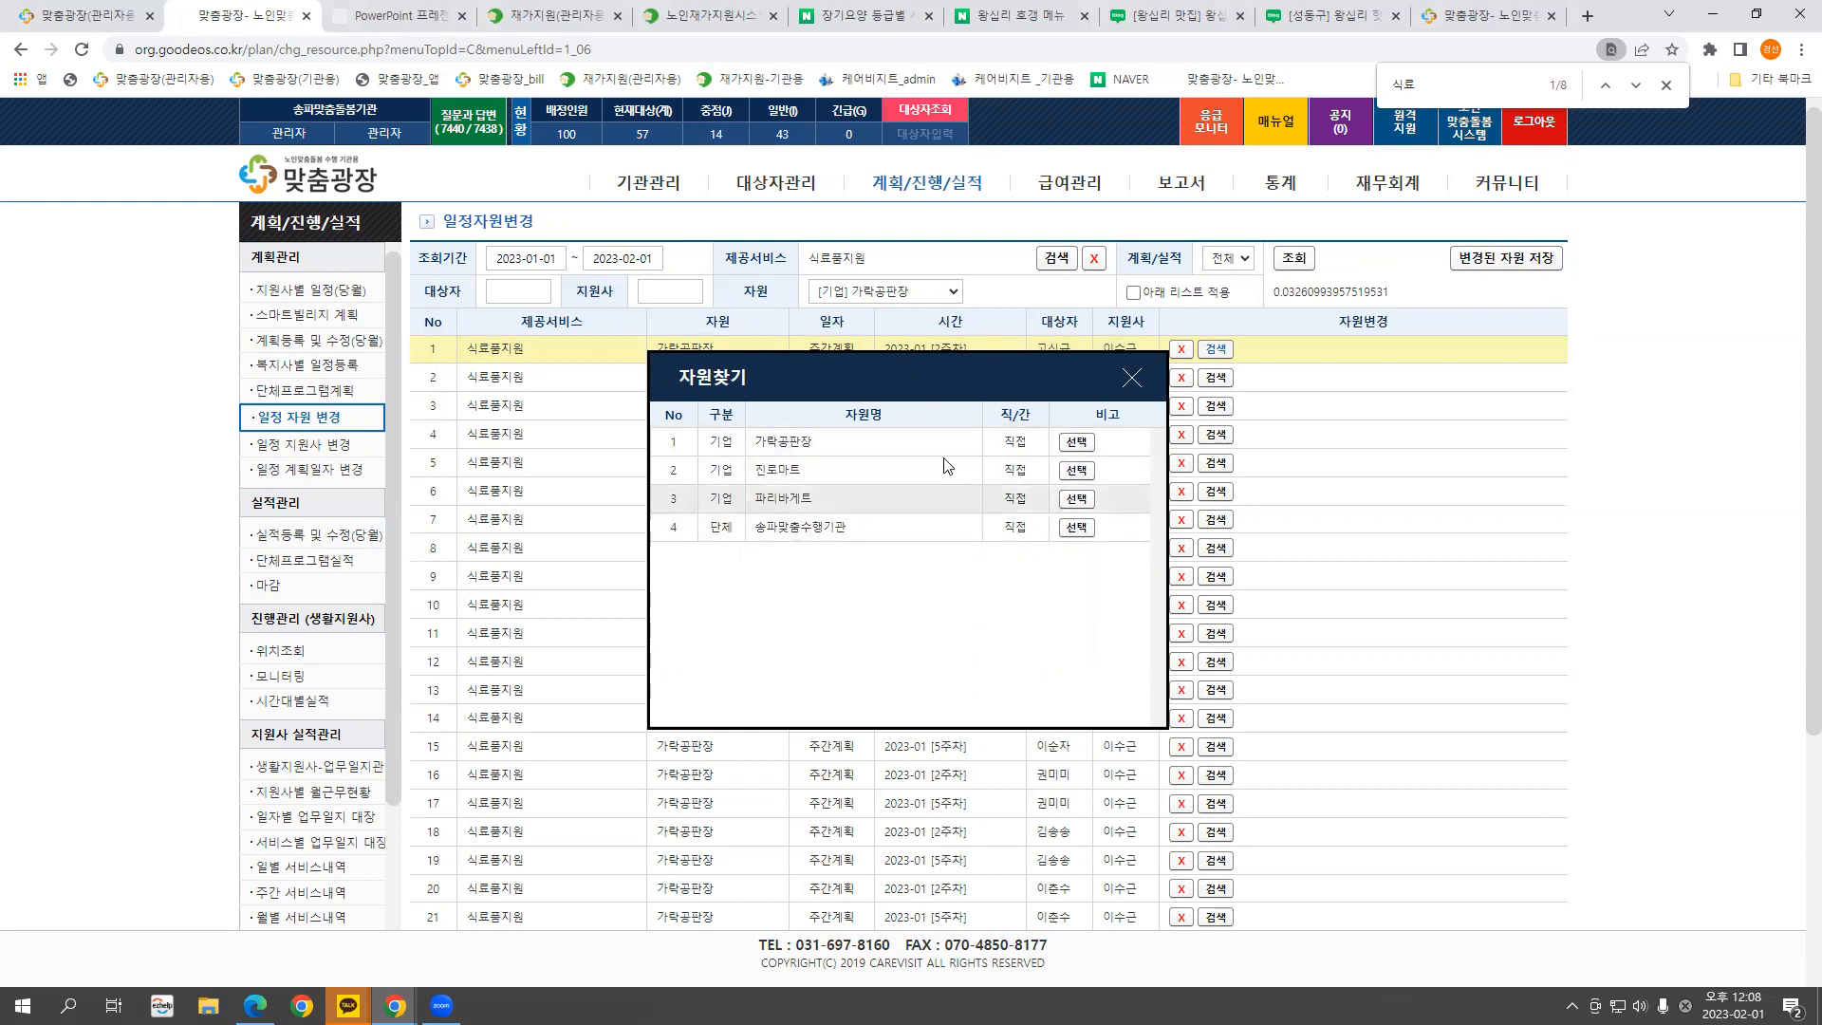
pyautogui.click(1075, 470)
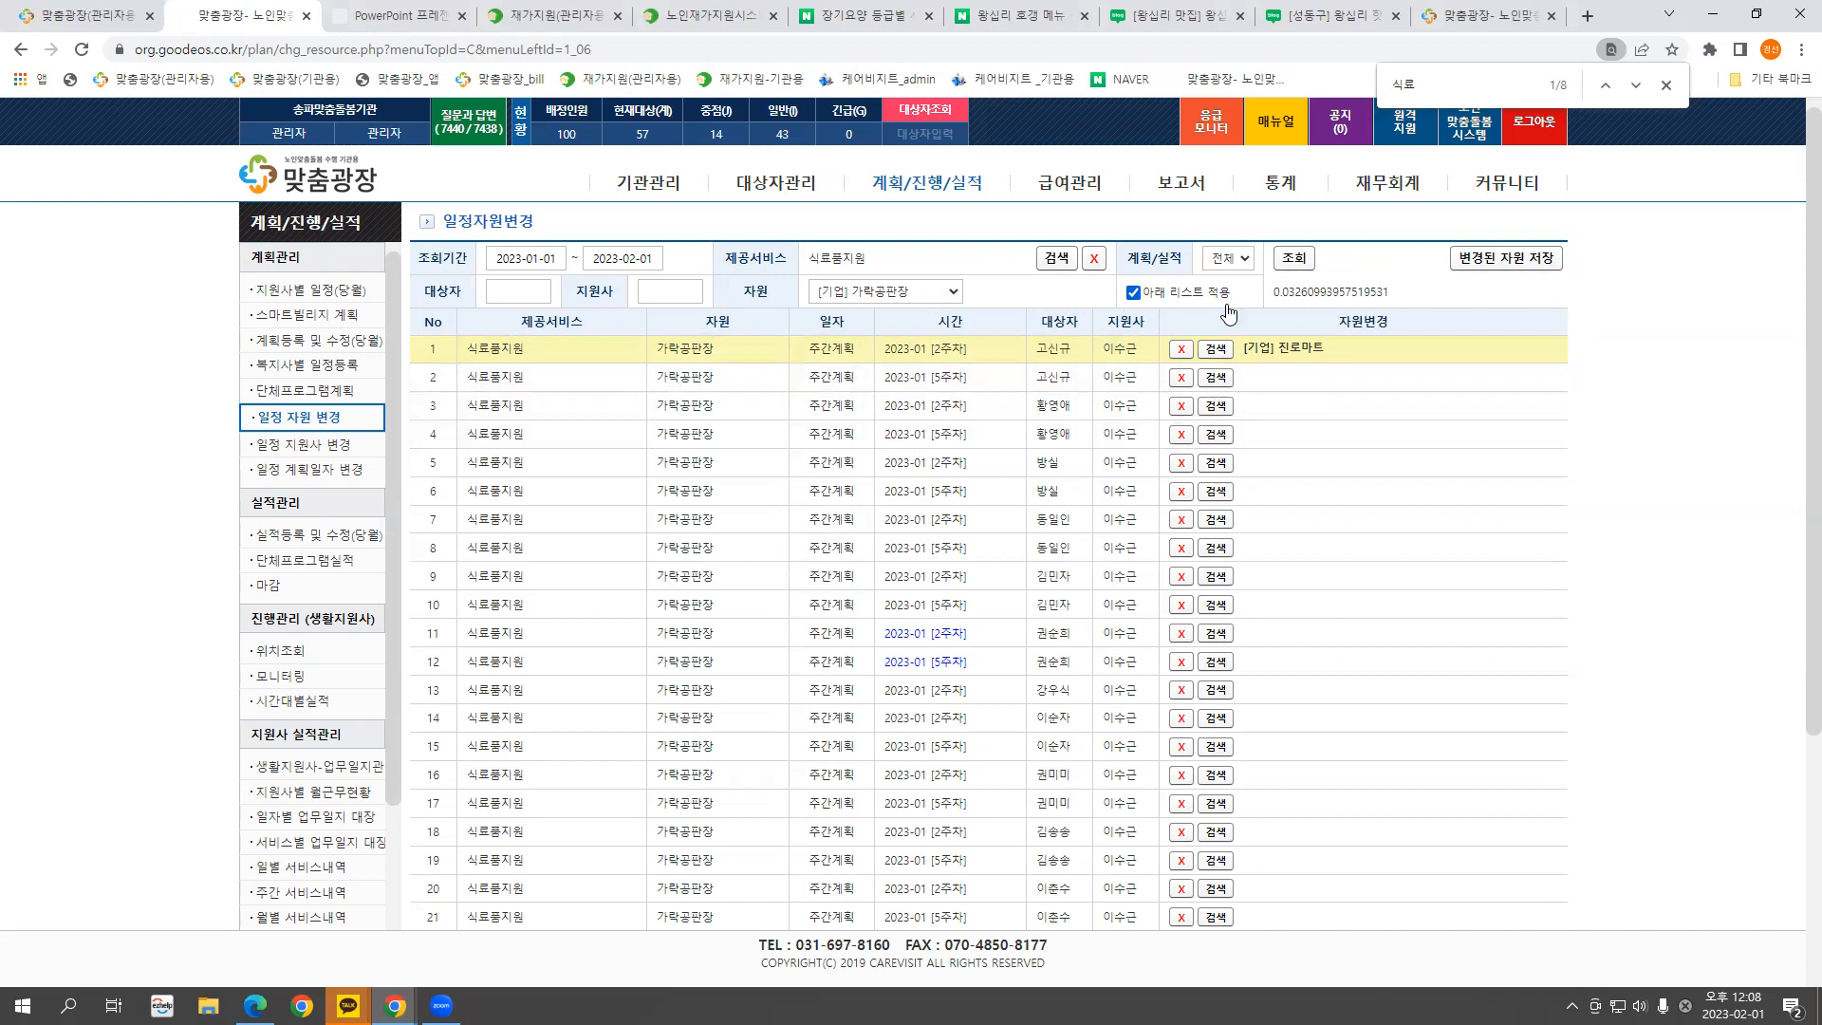
pyautogui.click(1216, 379)
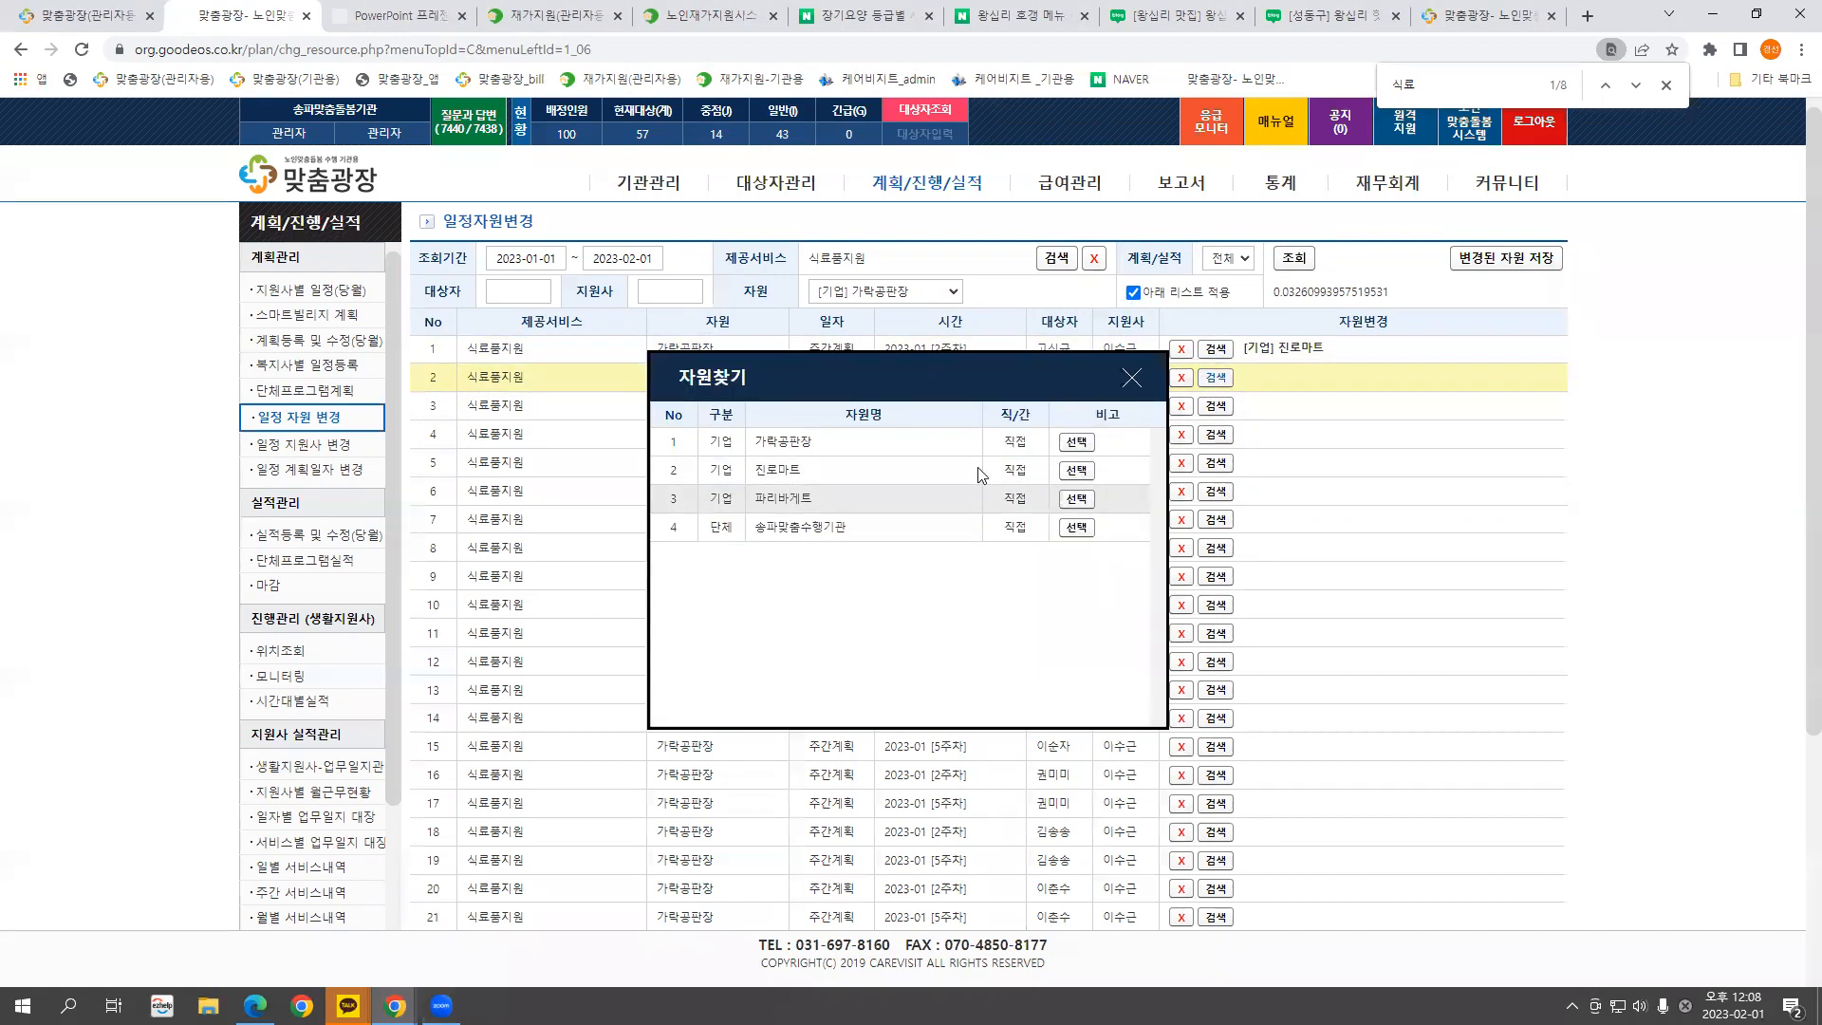
pyautogui.click(1089, 473)
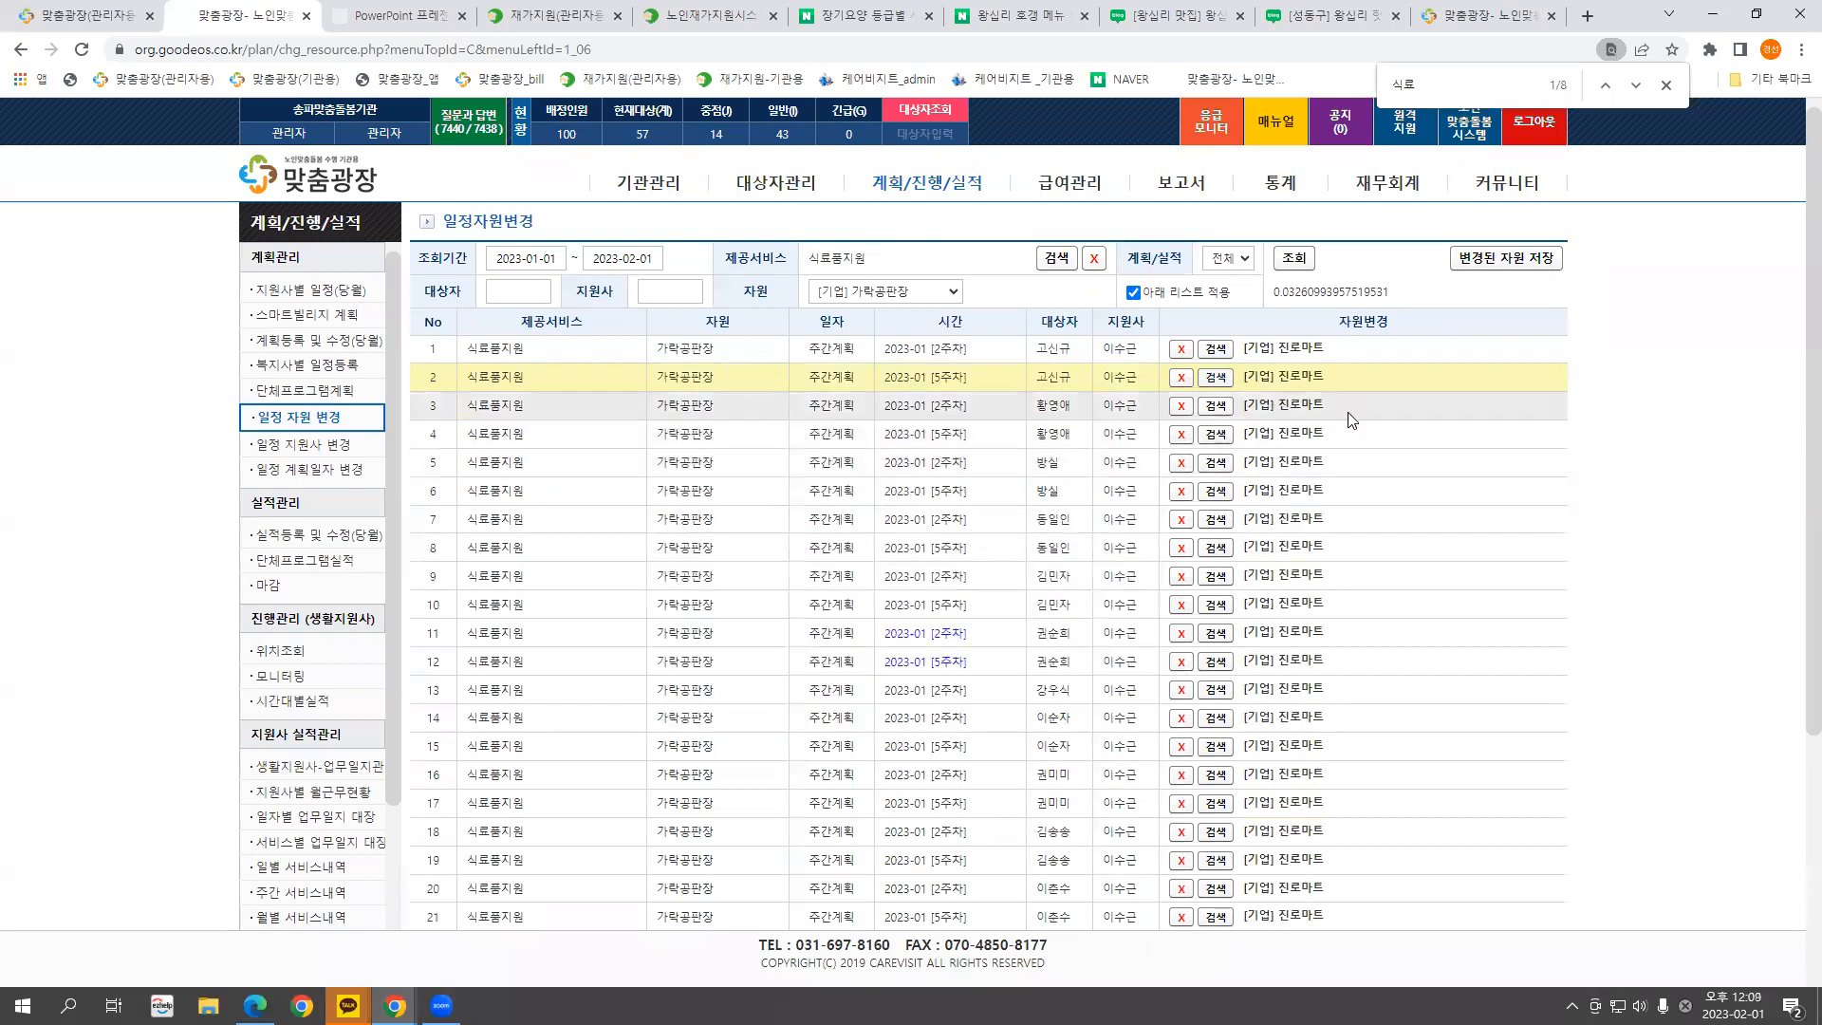
pyautogui.scroll(-4, 1361, 438)
pyautogui.scroll(4, 1328, 452)
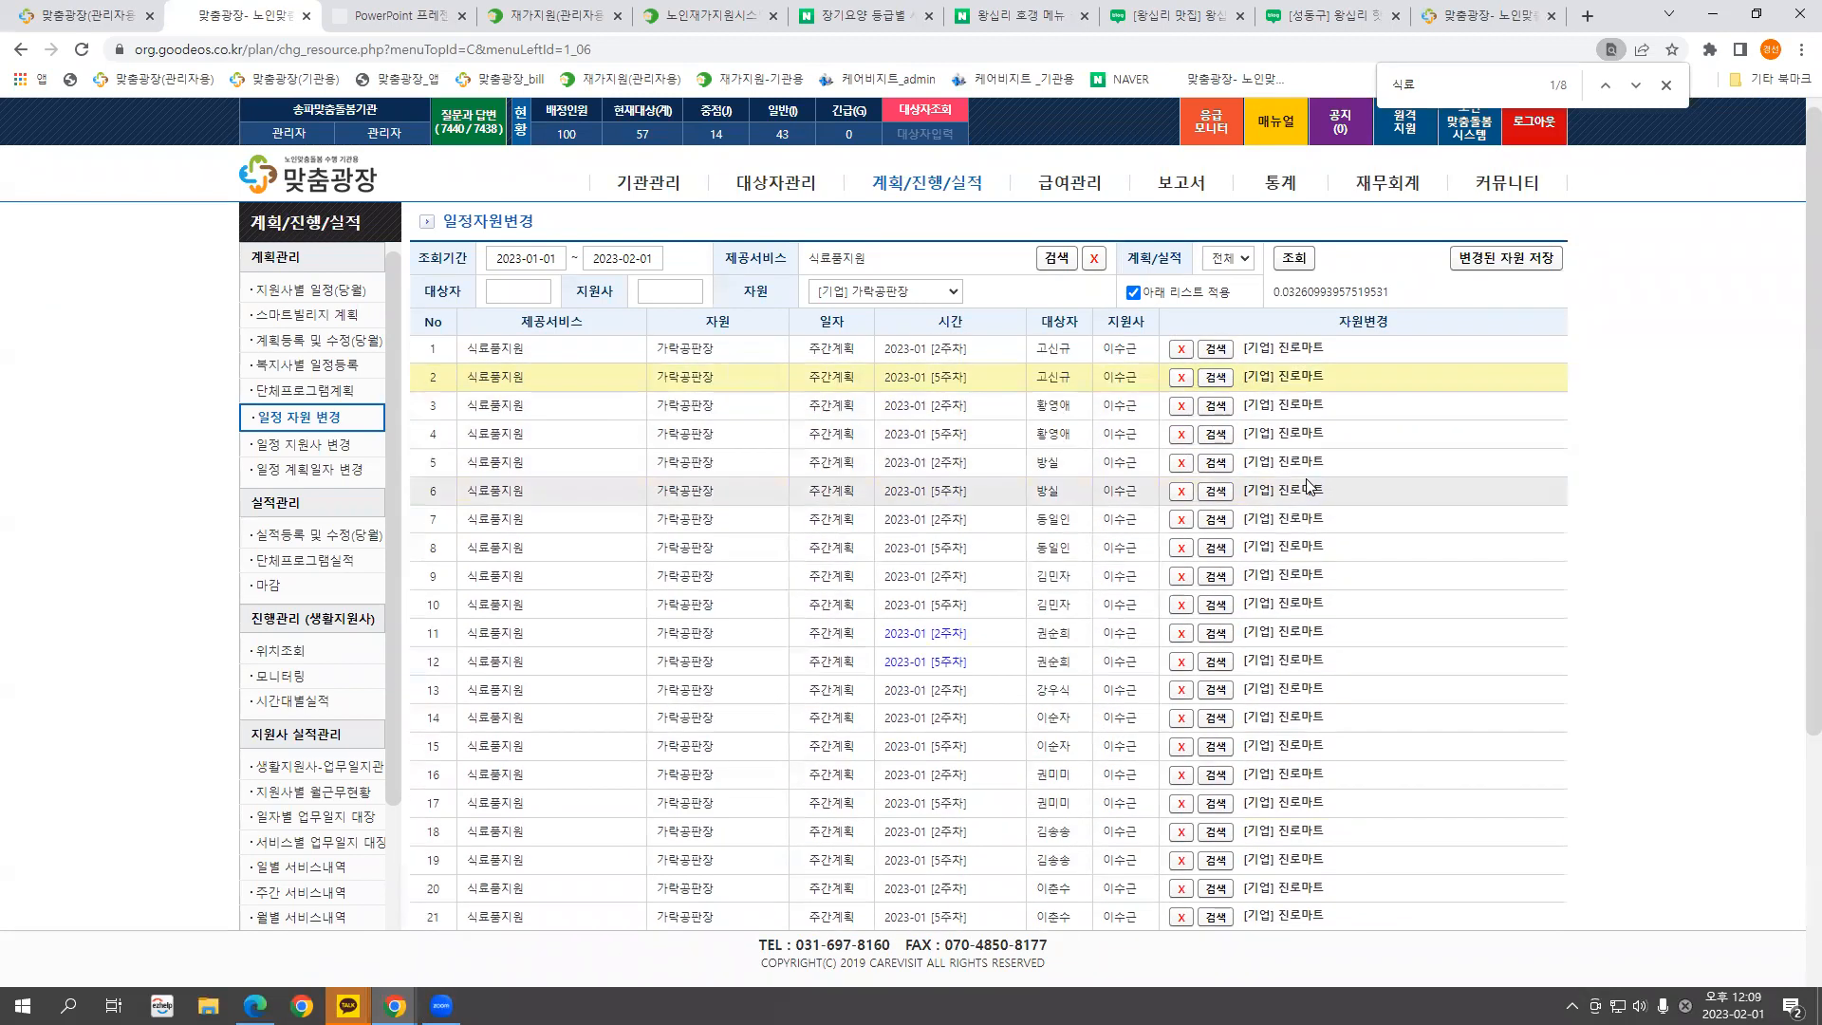
pyautogui.click(1486, 266)
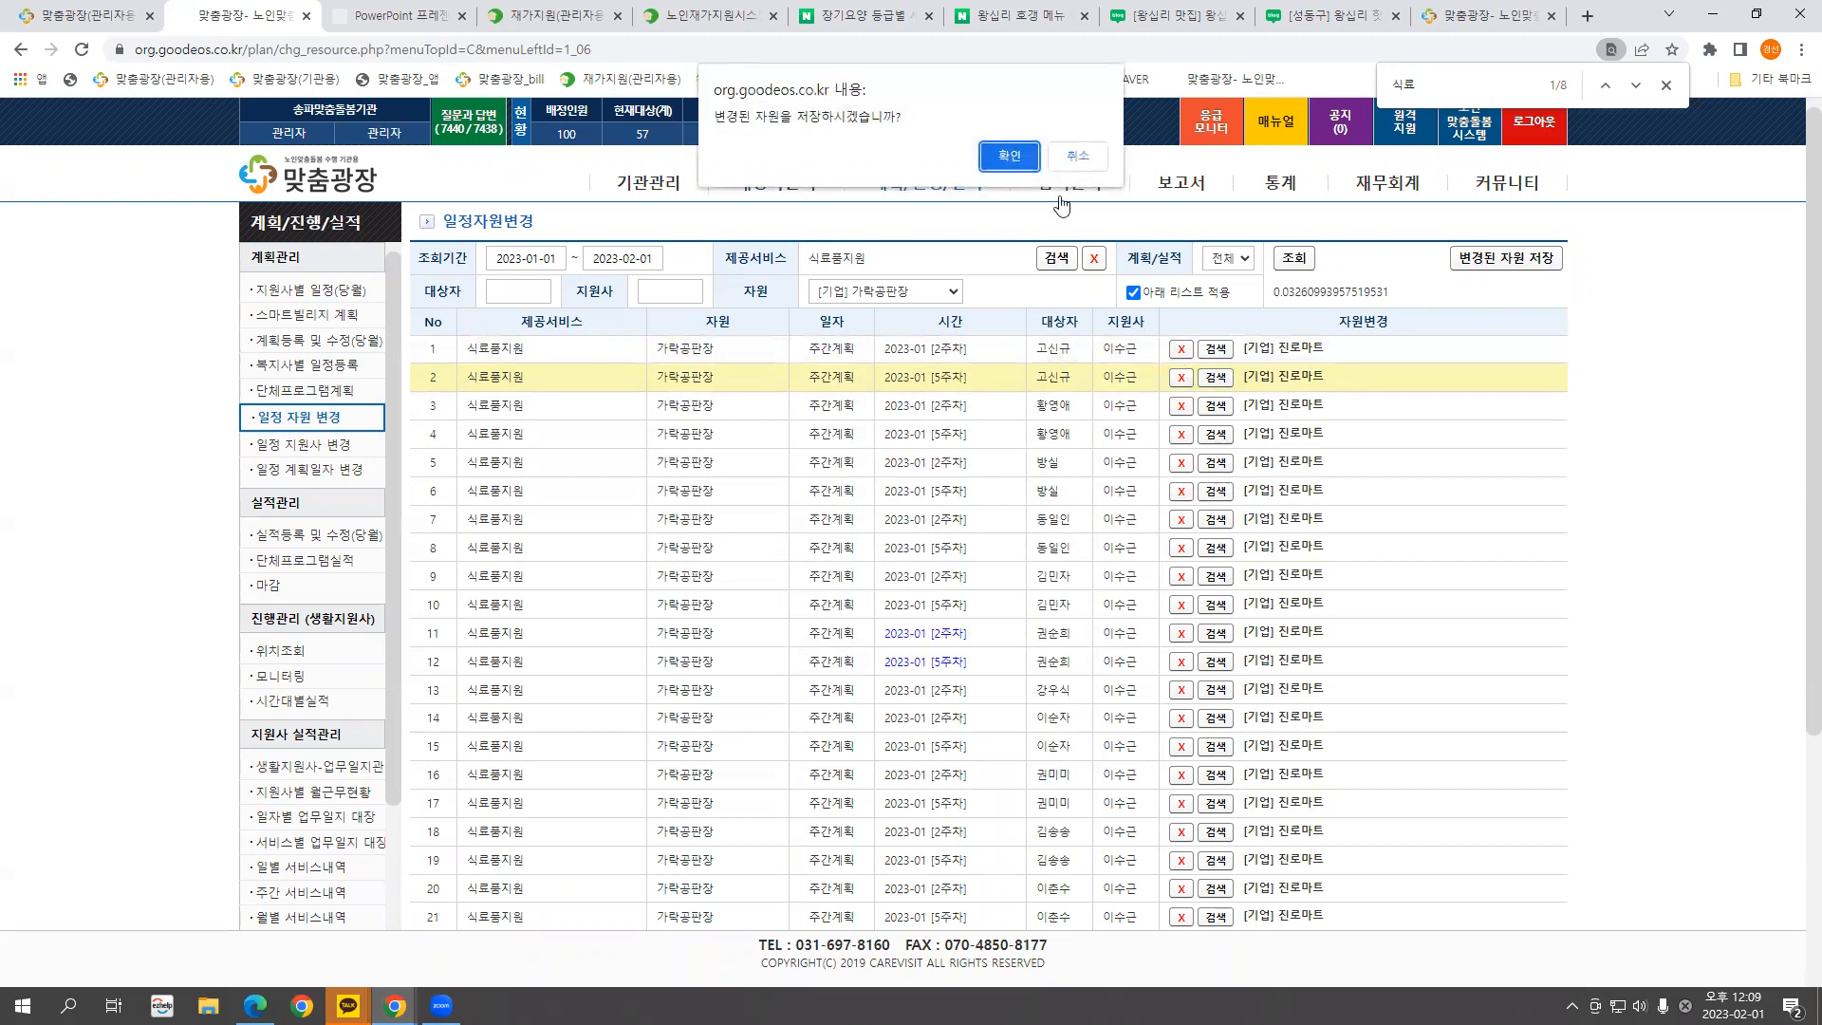
pyautogui.click(1007, 153)
pyautogui.click(1079, 156)
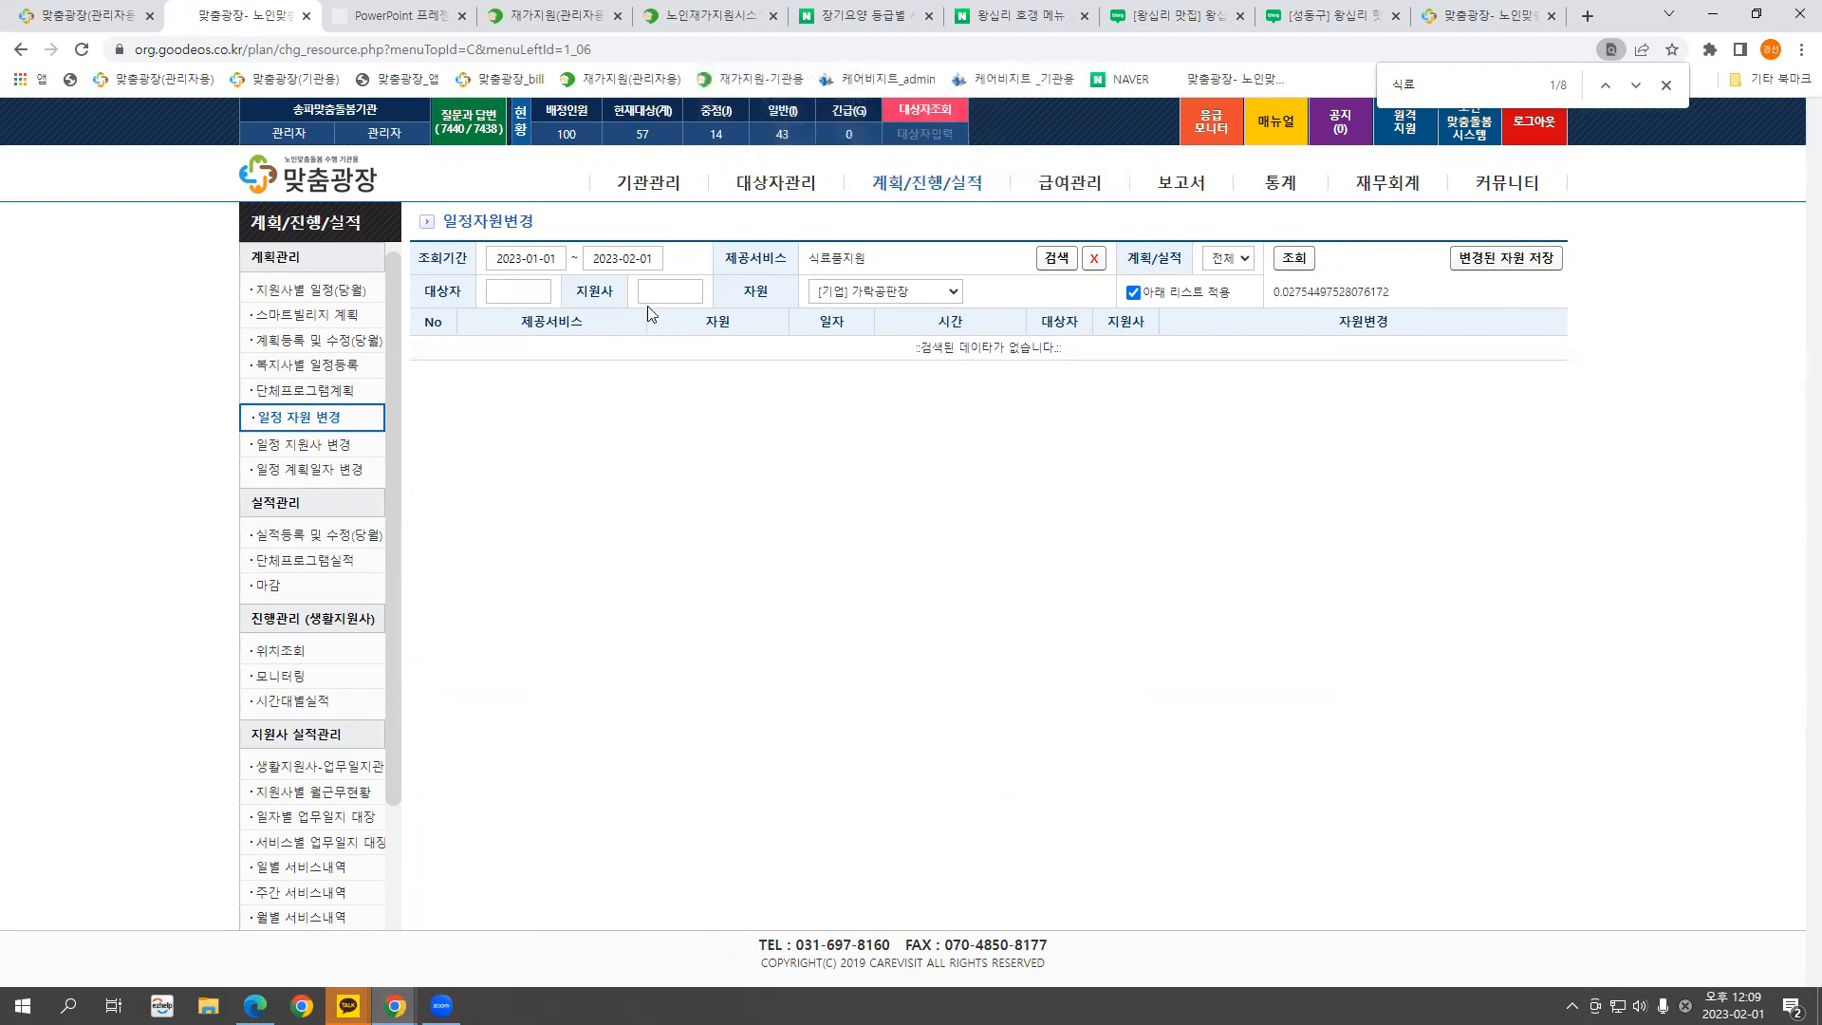
# Search the schedules now assigned to [기업] 진로마트
pyautogui.click(875, 300)
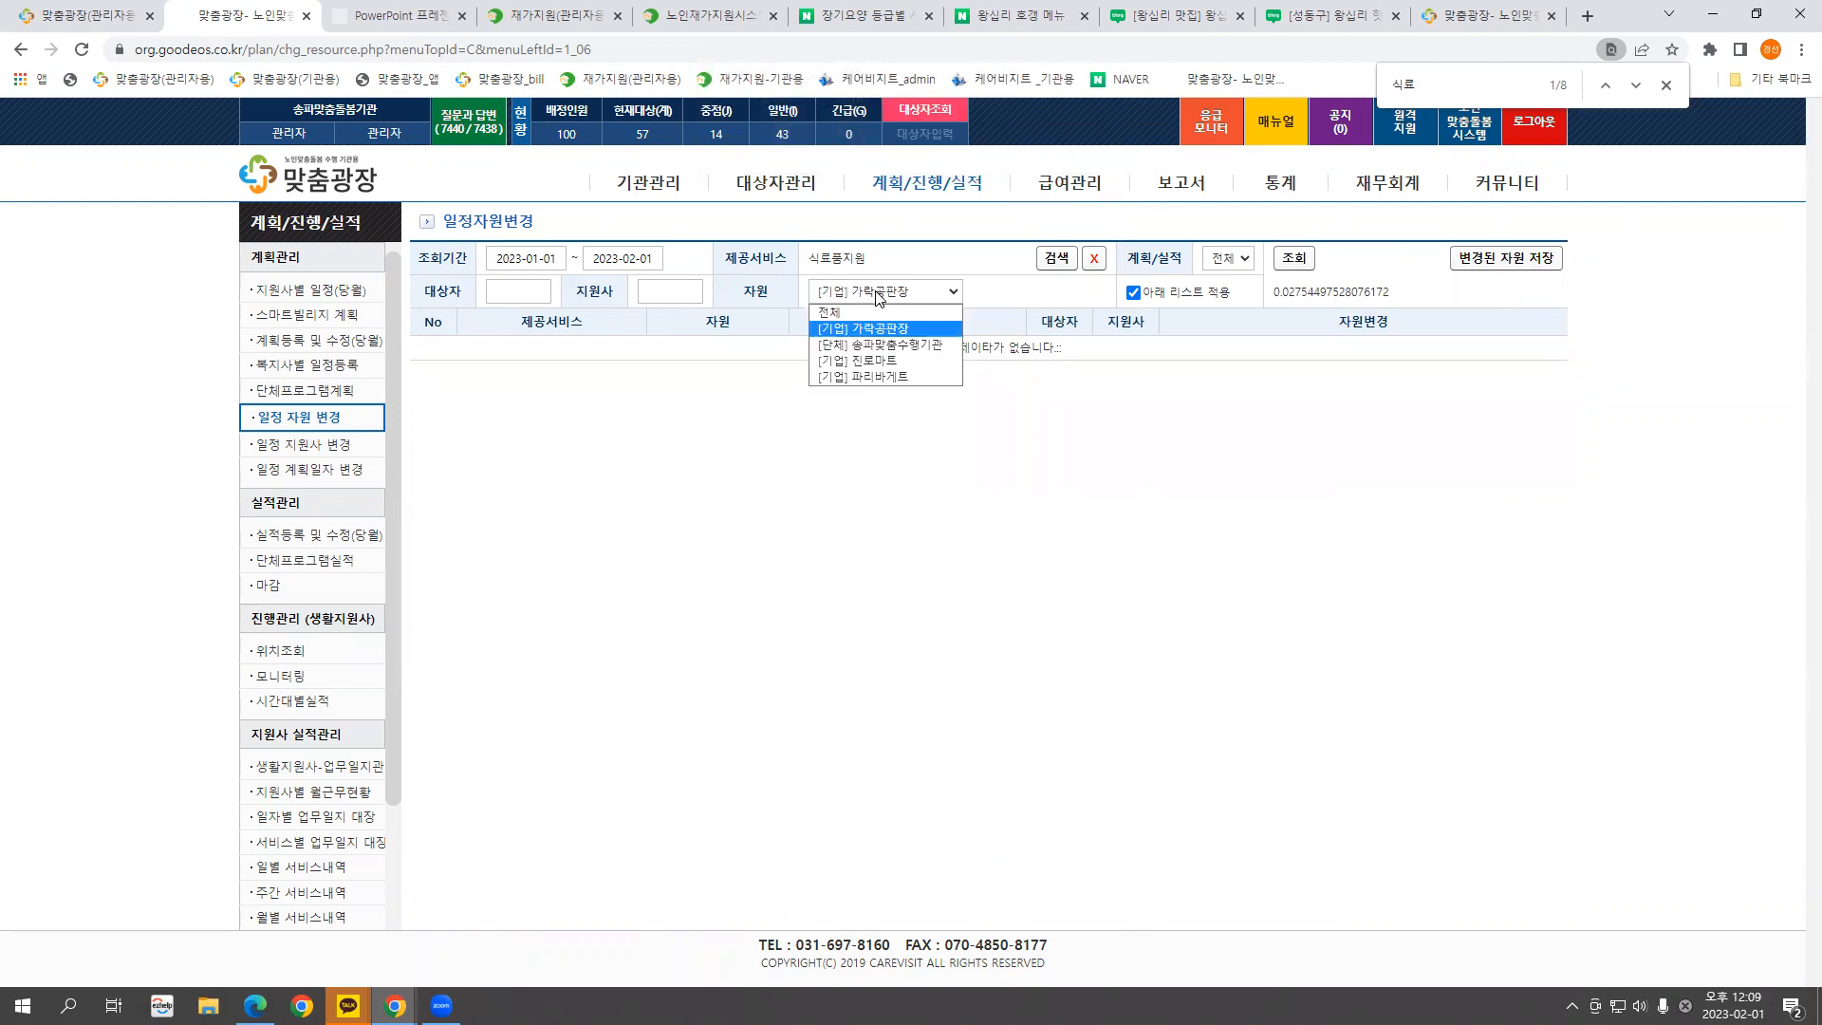
pyautogui.click(883, 361)
pyautogui.click(1294, 258)
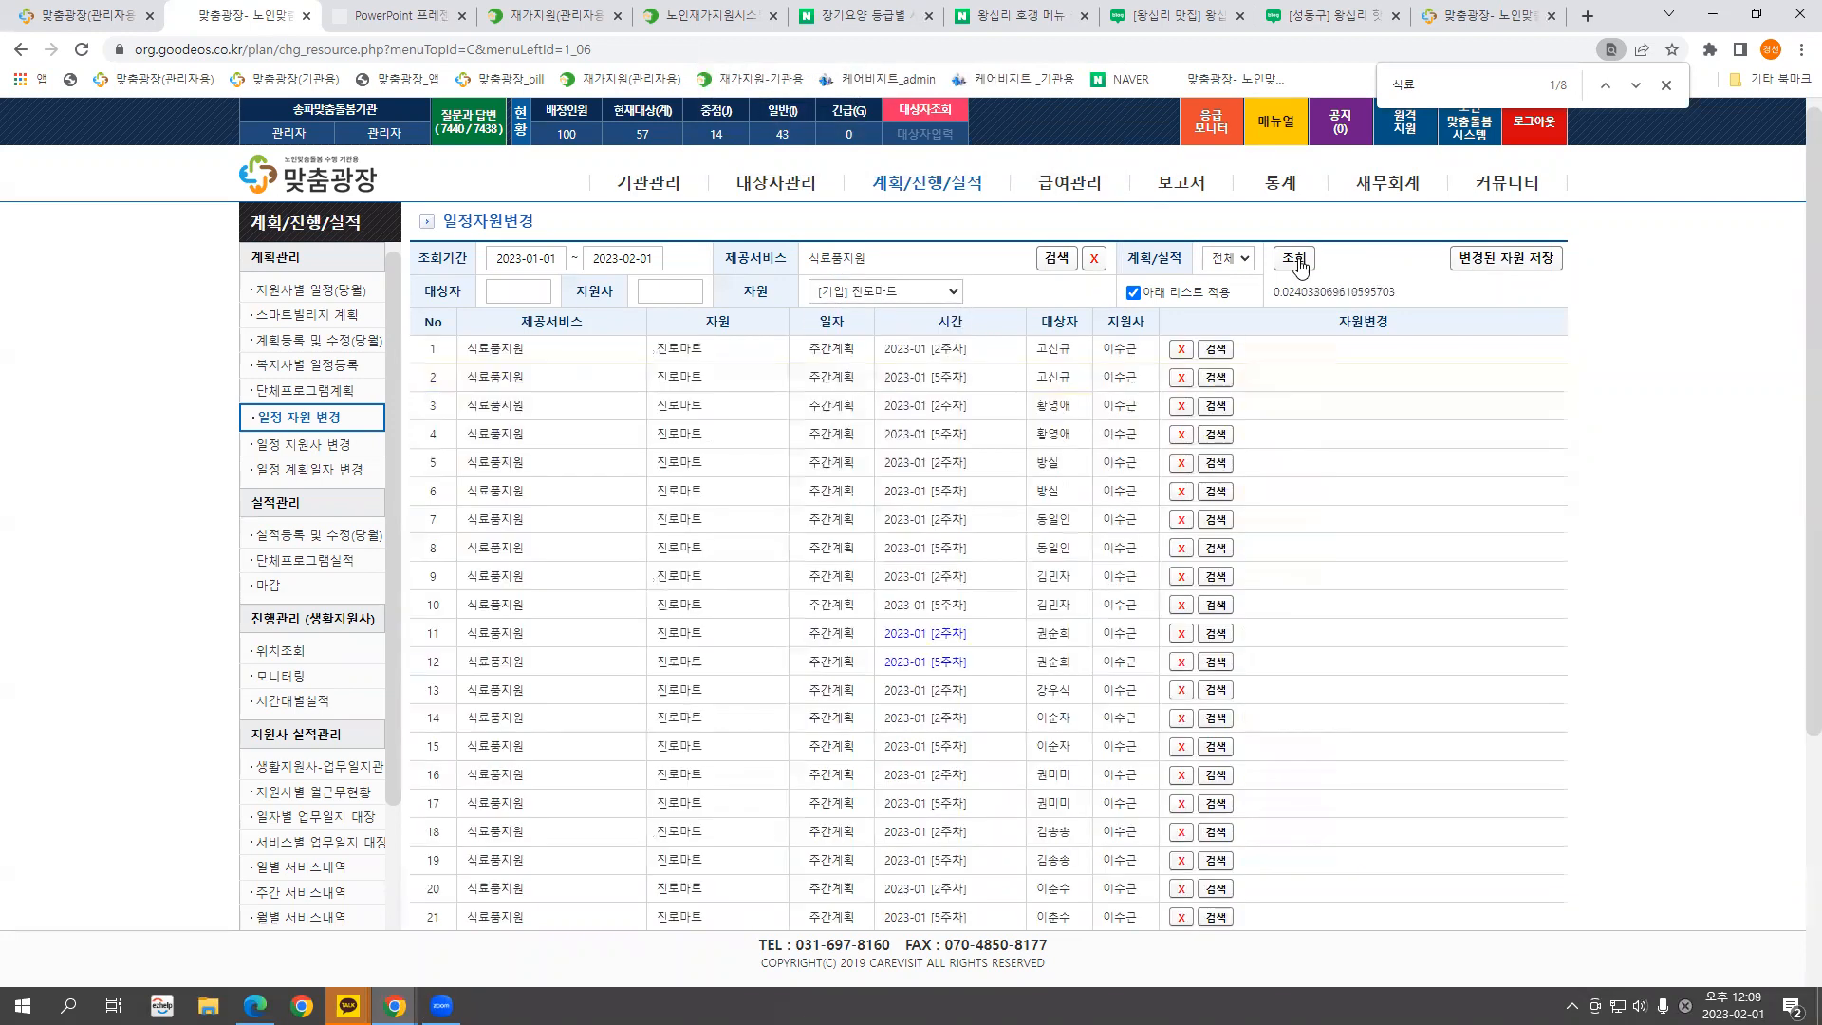
pyautogui.scroll(-4, 1116, 528)
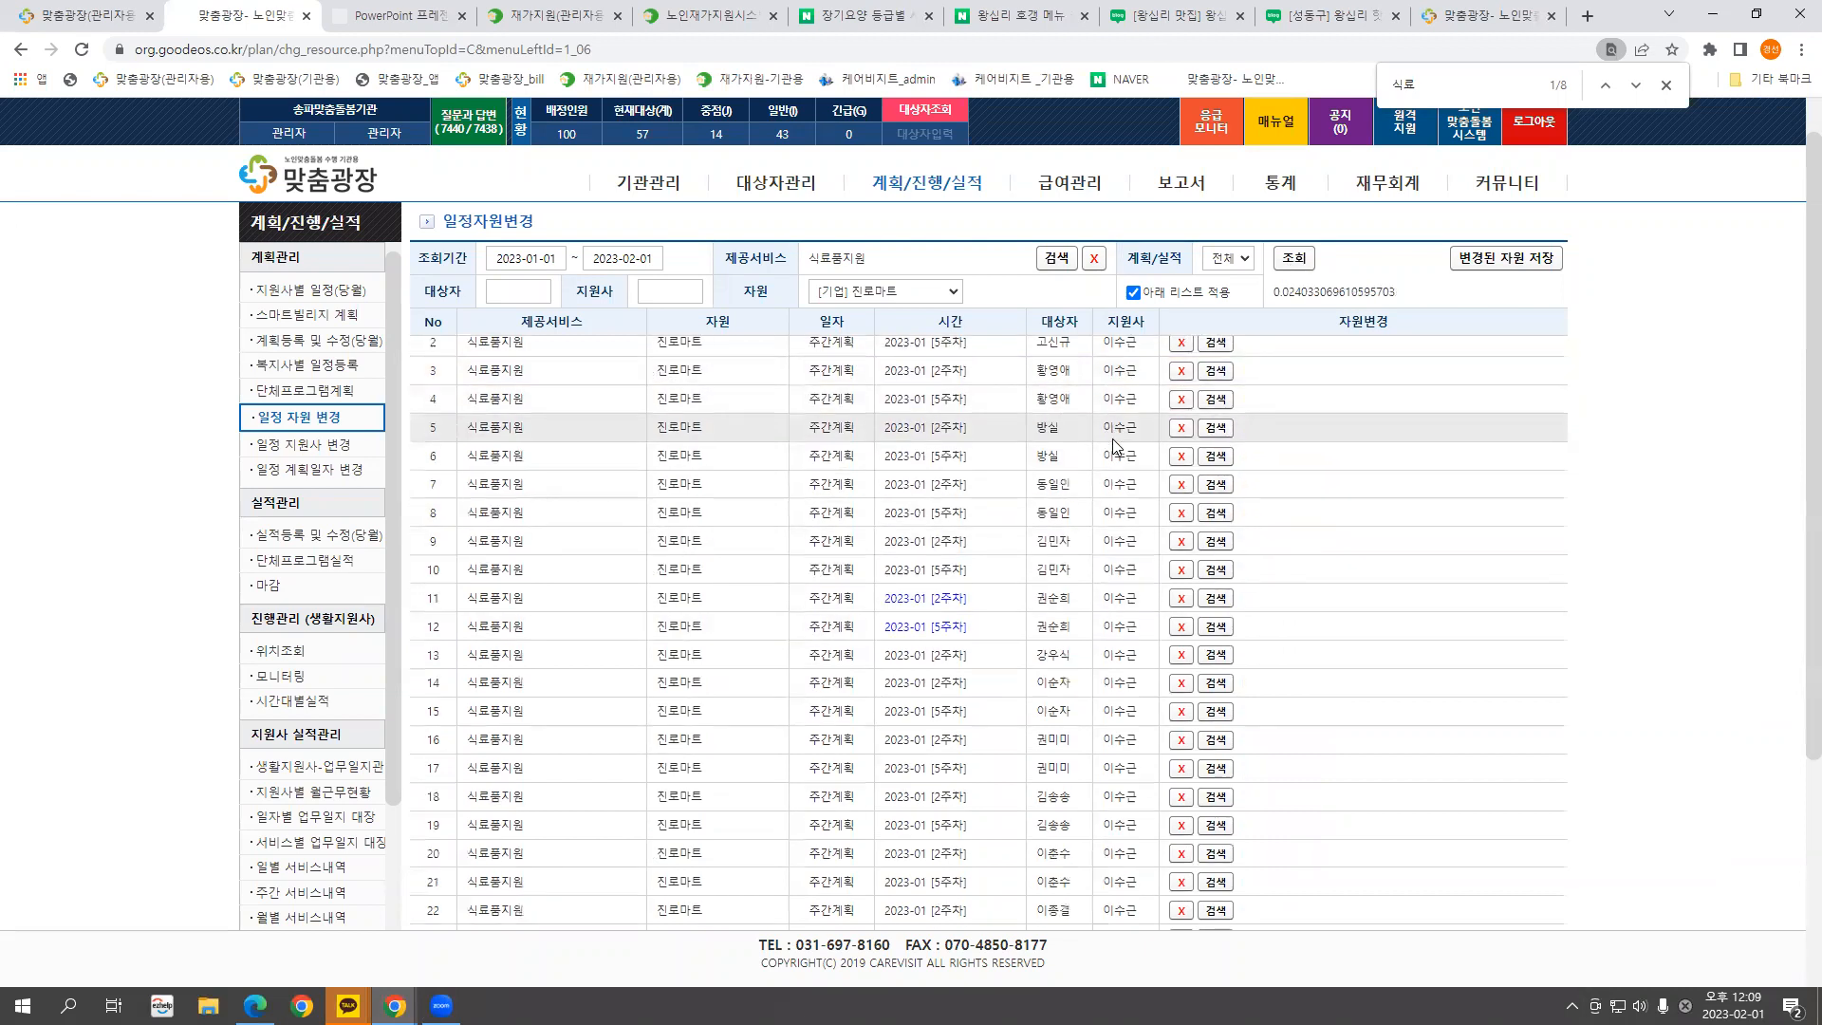
pyautogui.scroll(4, 1115, 528)
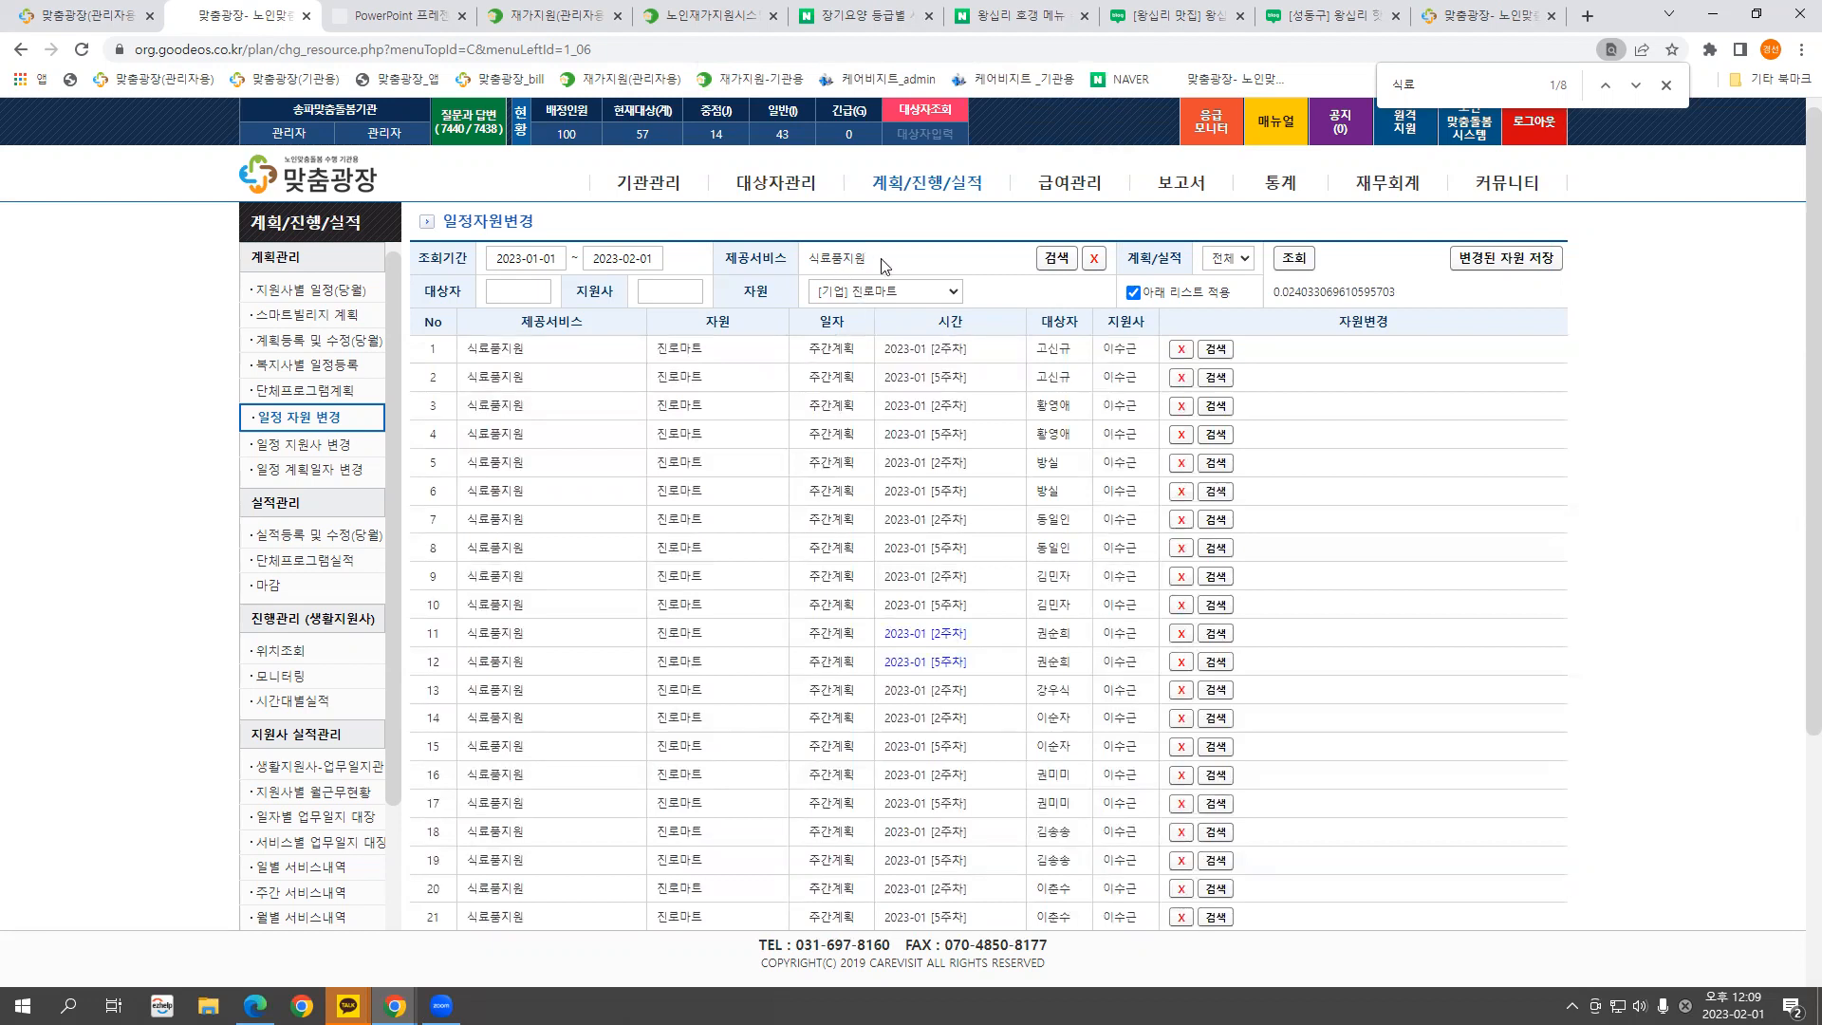
pyautogui.click(887, 292)
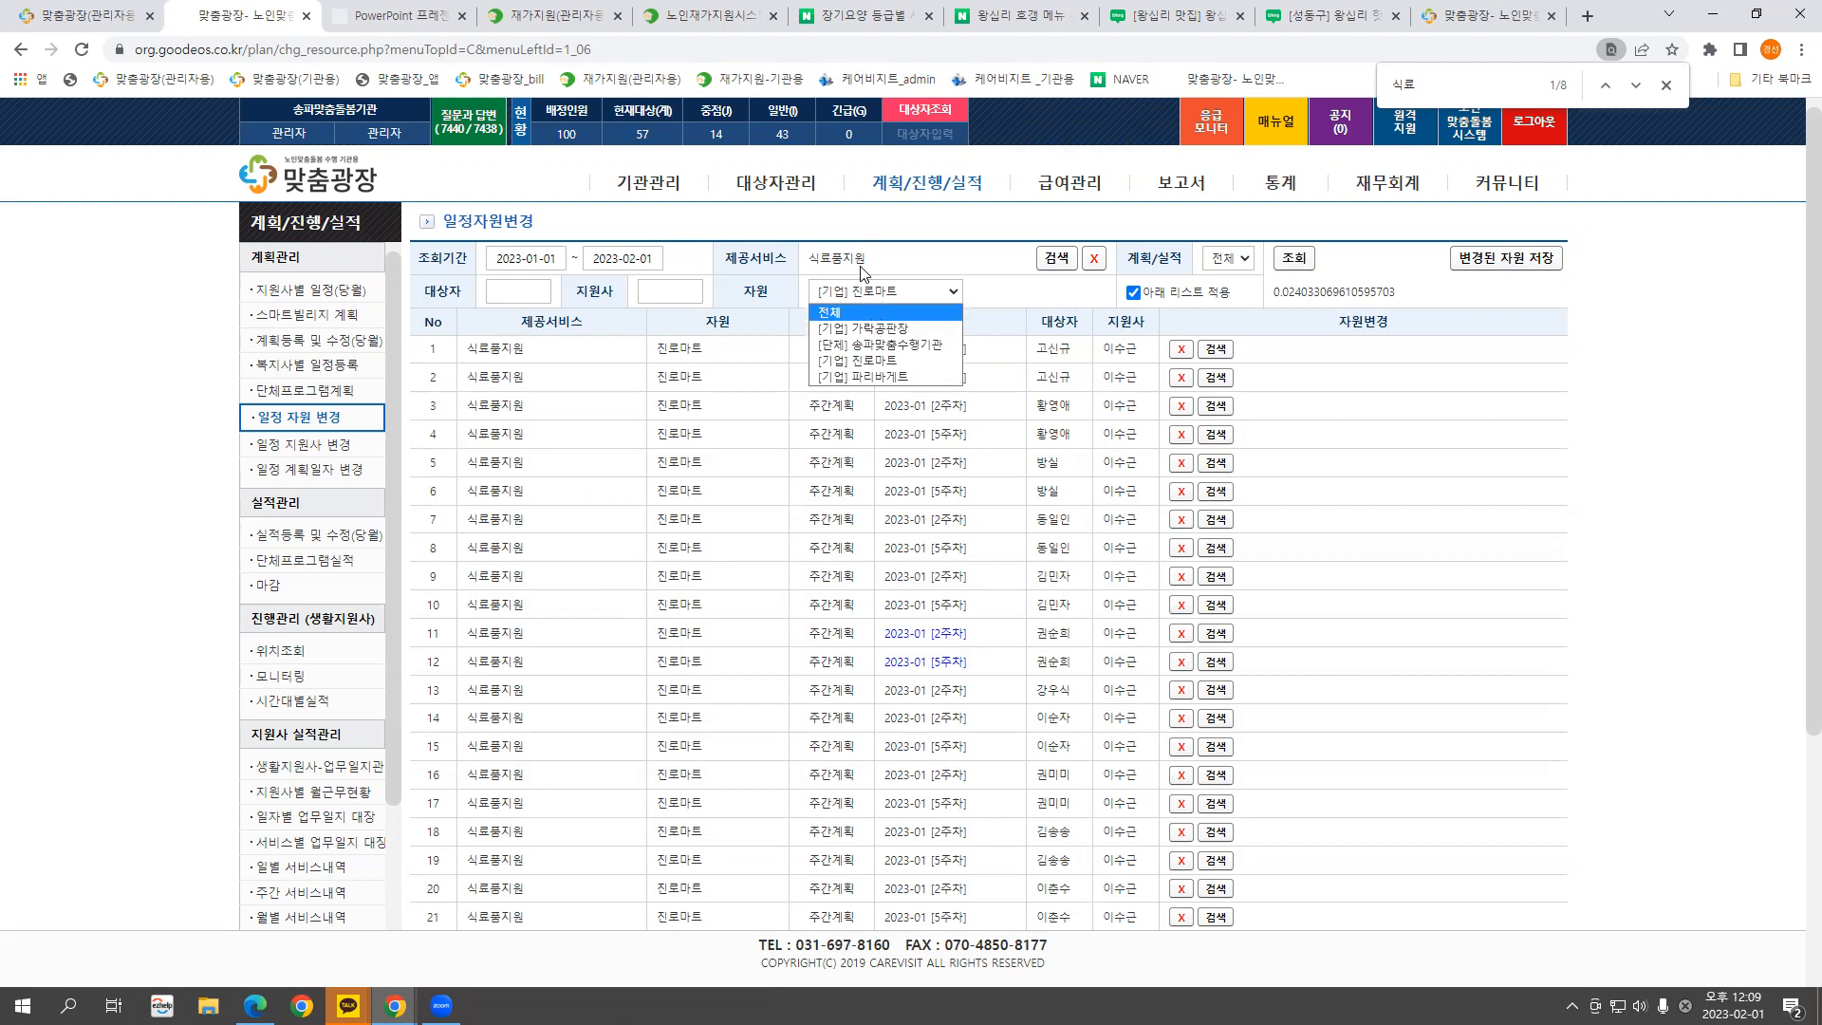
pyautogui.click(987, 296)
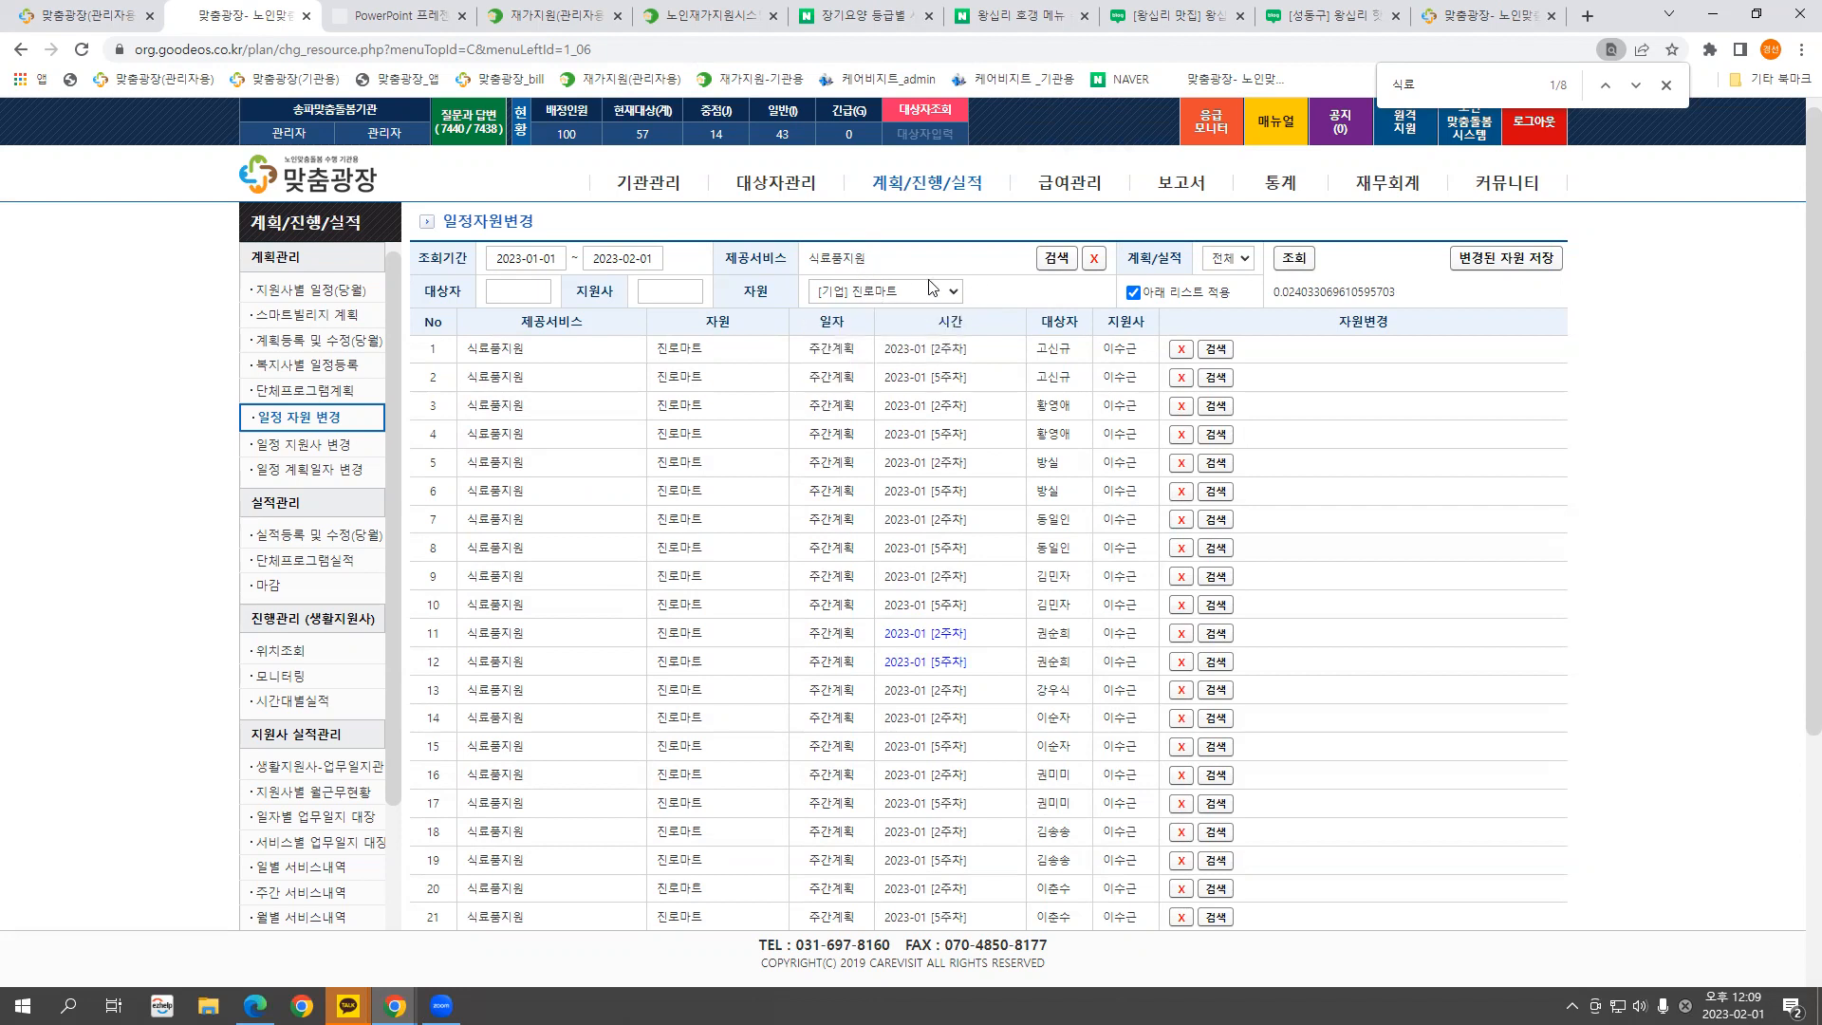
# Search 가락공판장 schedules from 2020-01-01 onward
pyautogui.click(517, 260)
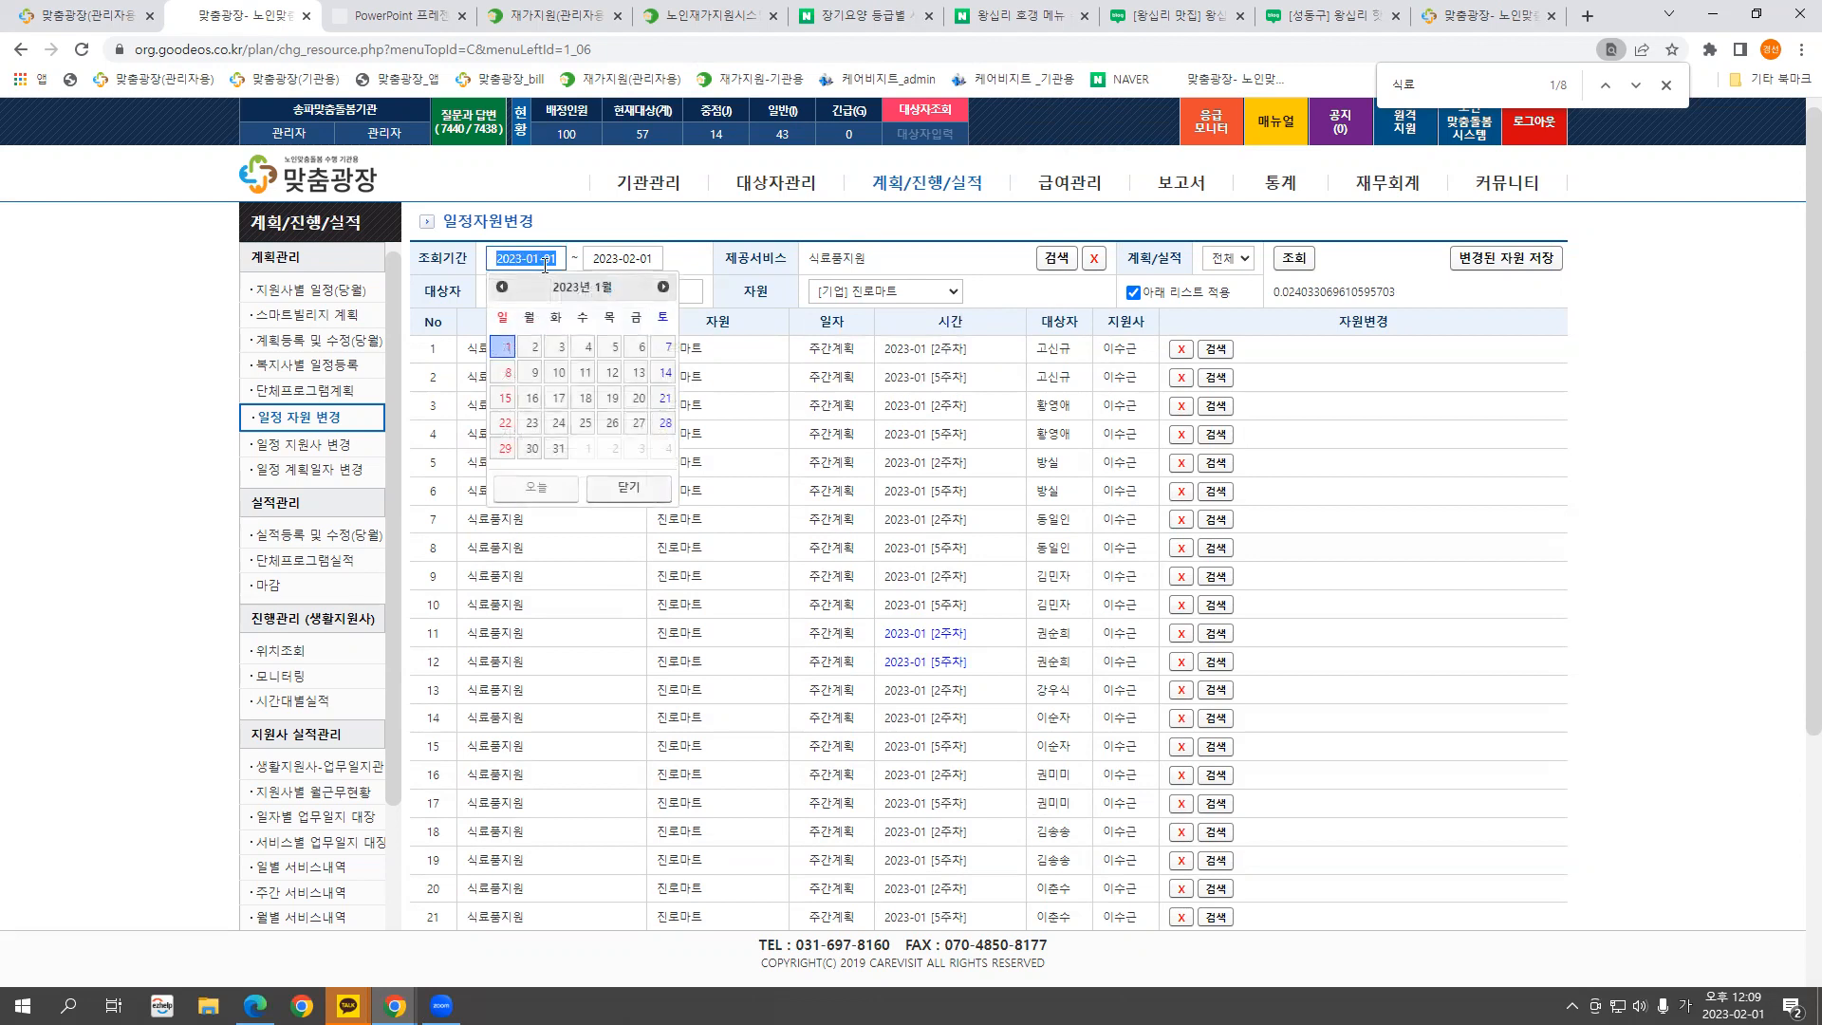
pyautogui.write('20200101')
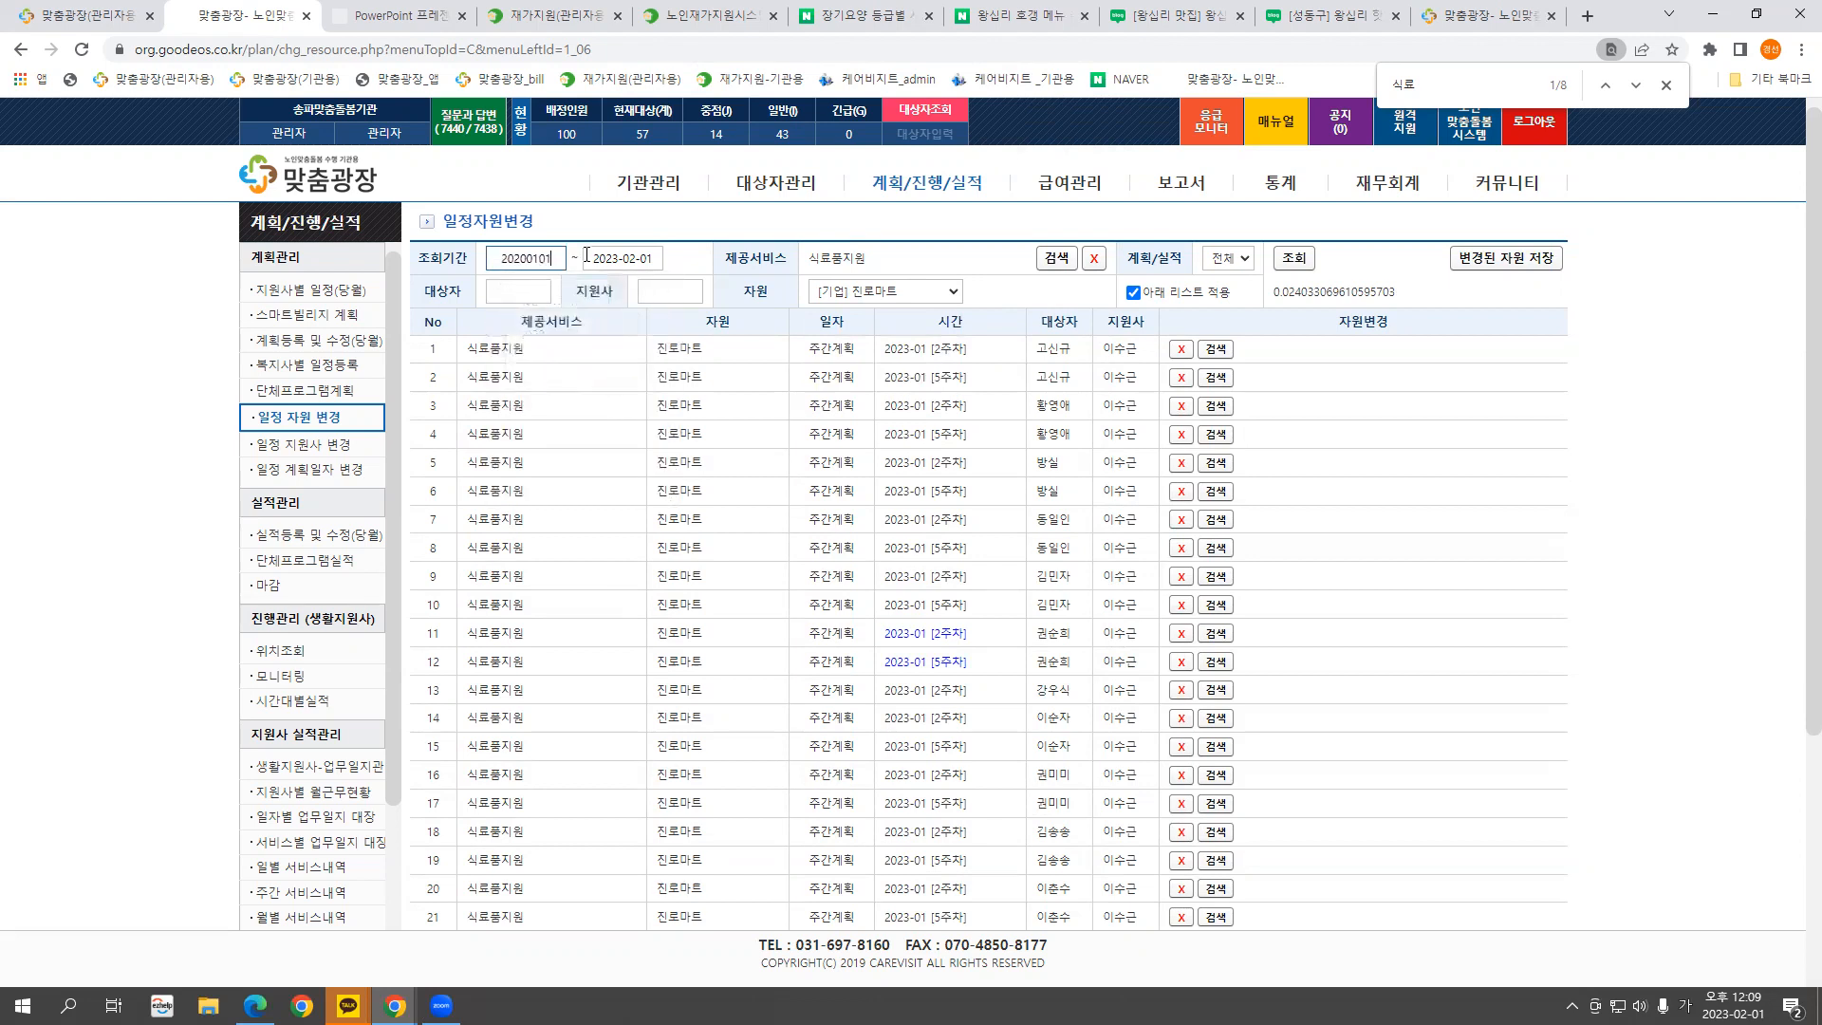
pyautogui.click(909, 305)
pyautogui.click(871, 332)
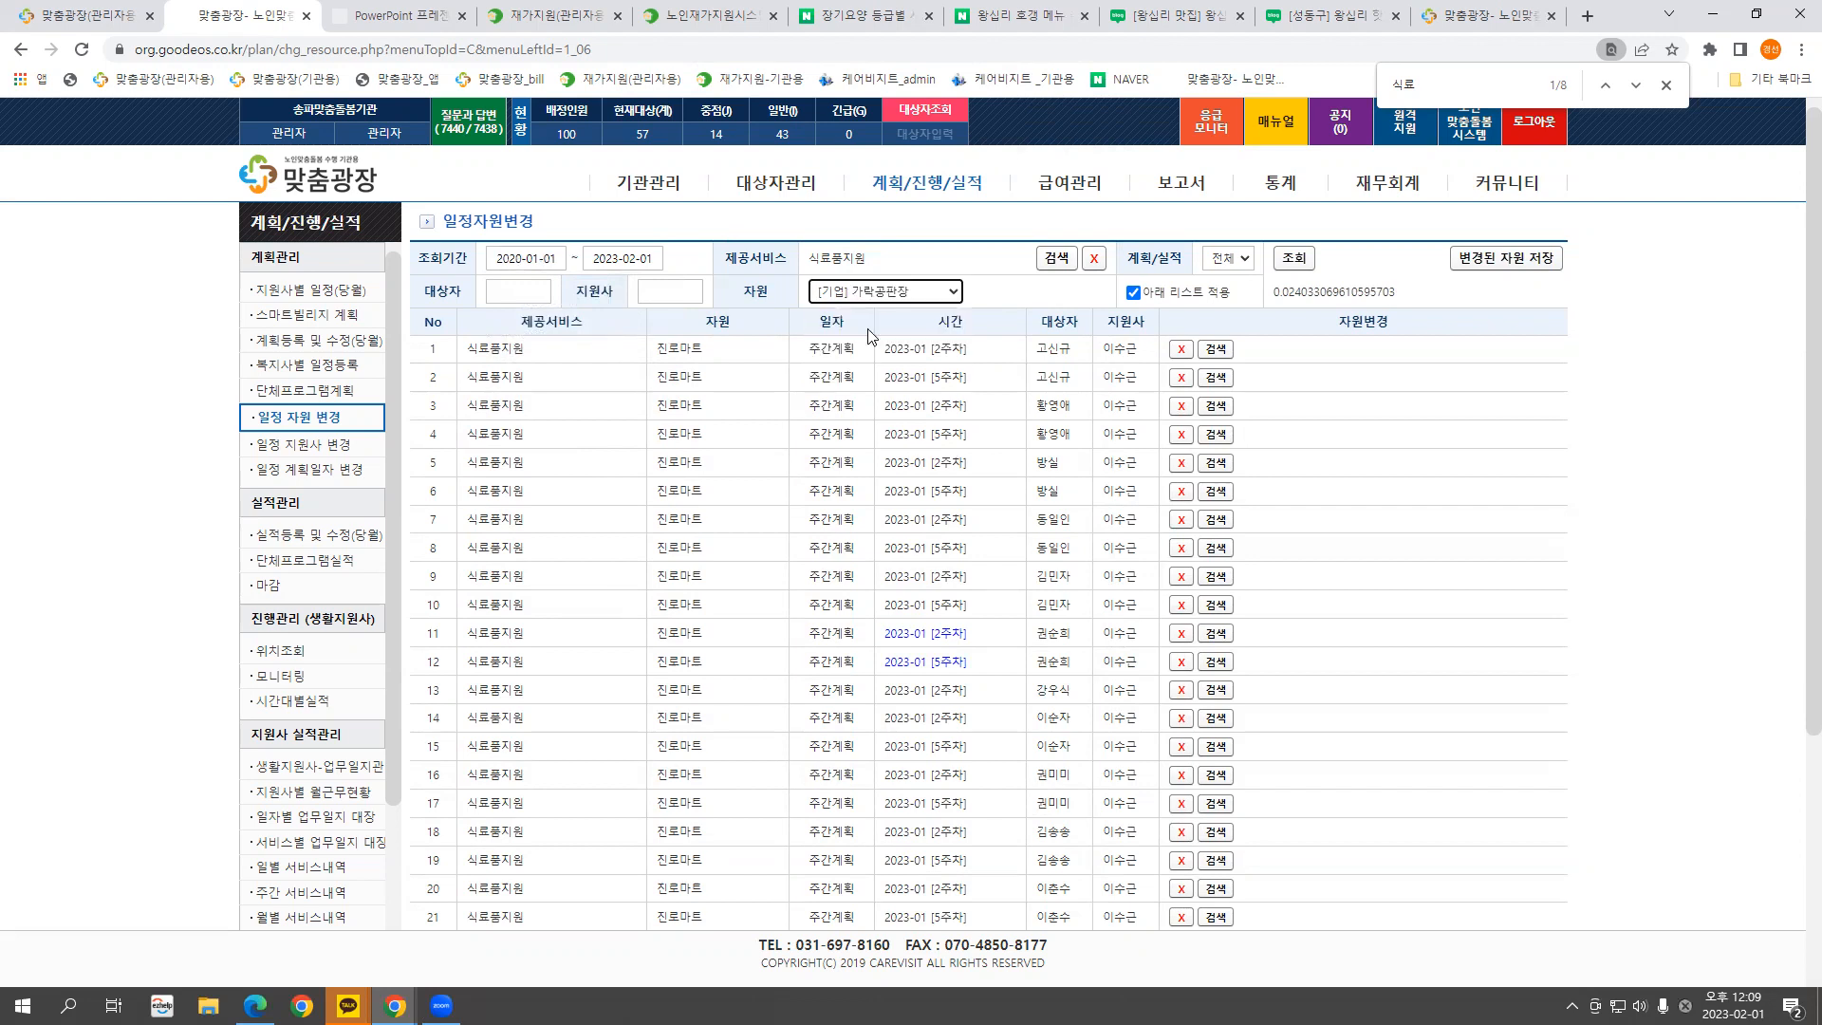
pyautogui.click(1302, 258)
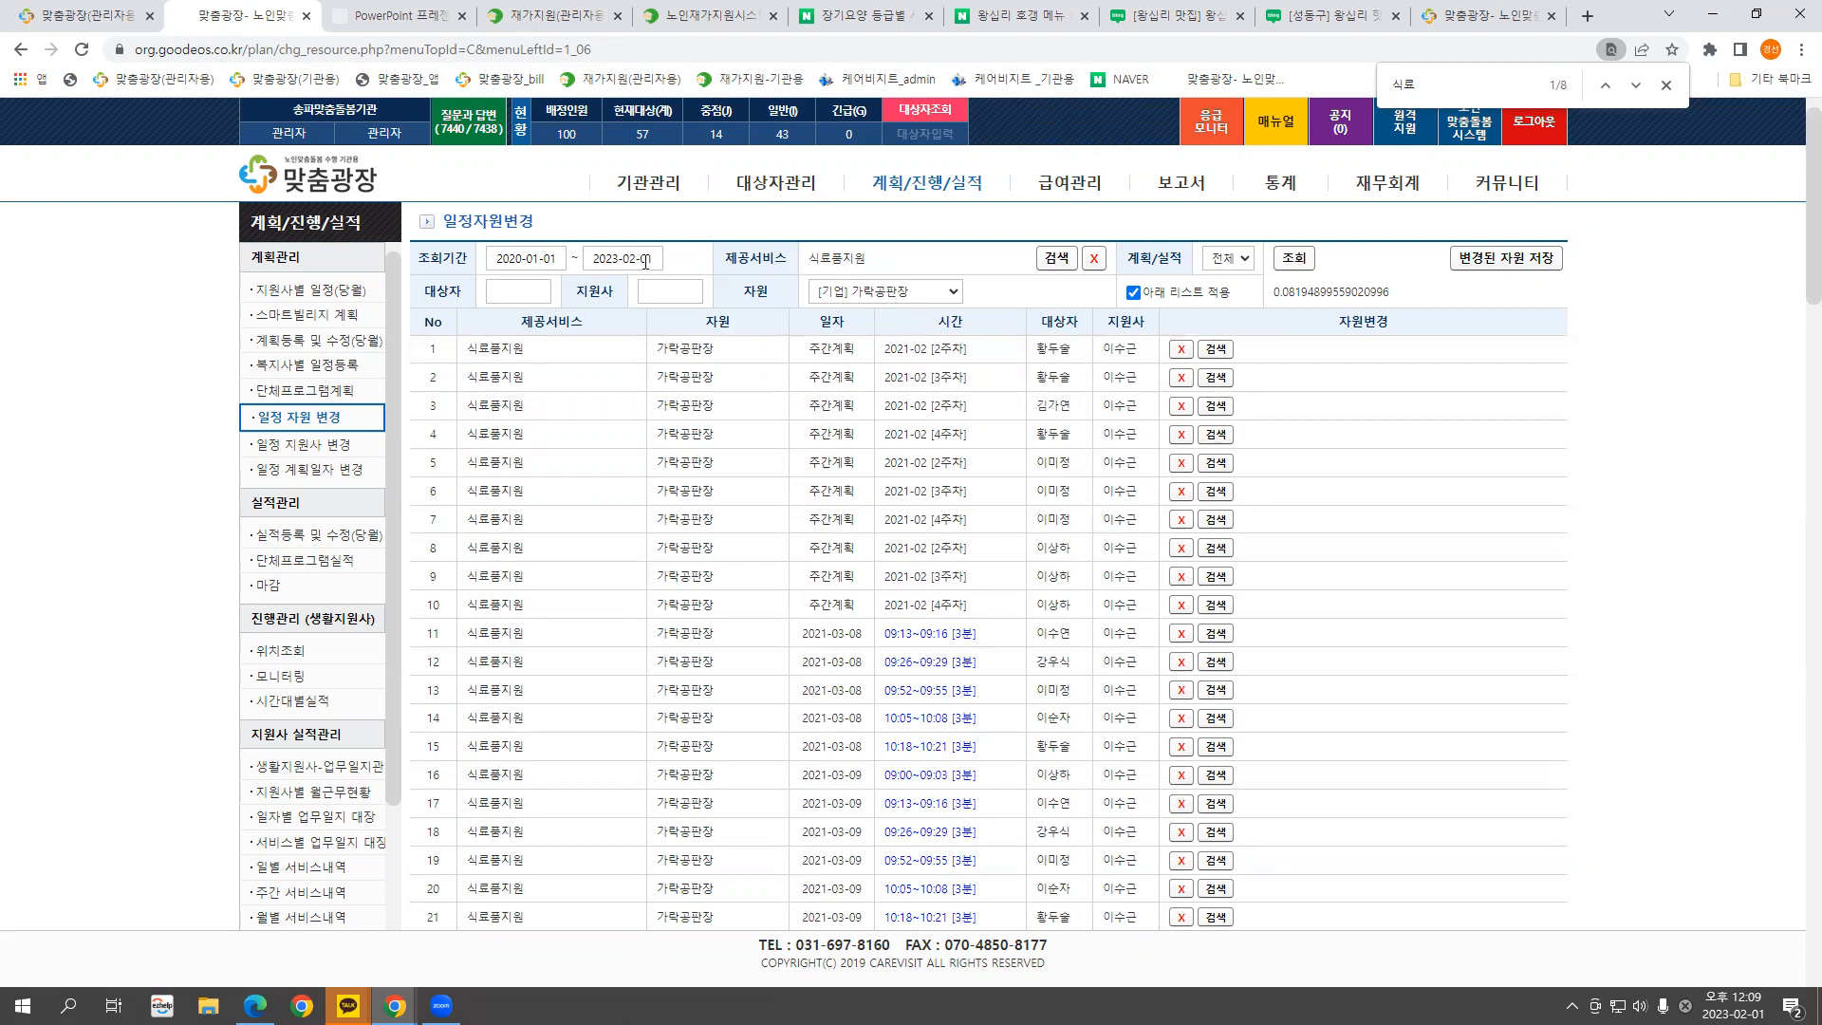
pyautogui.scroll(-5, 956, 364)
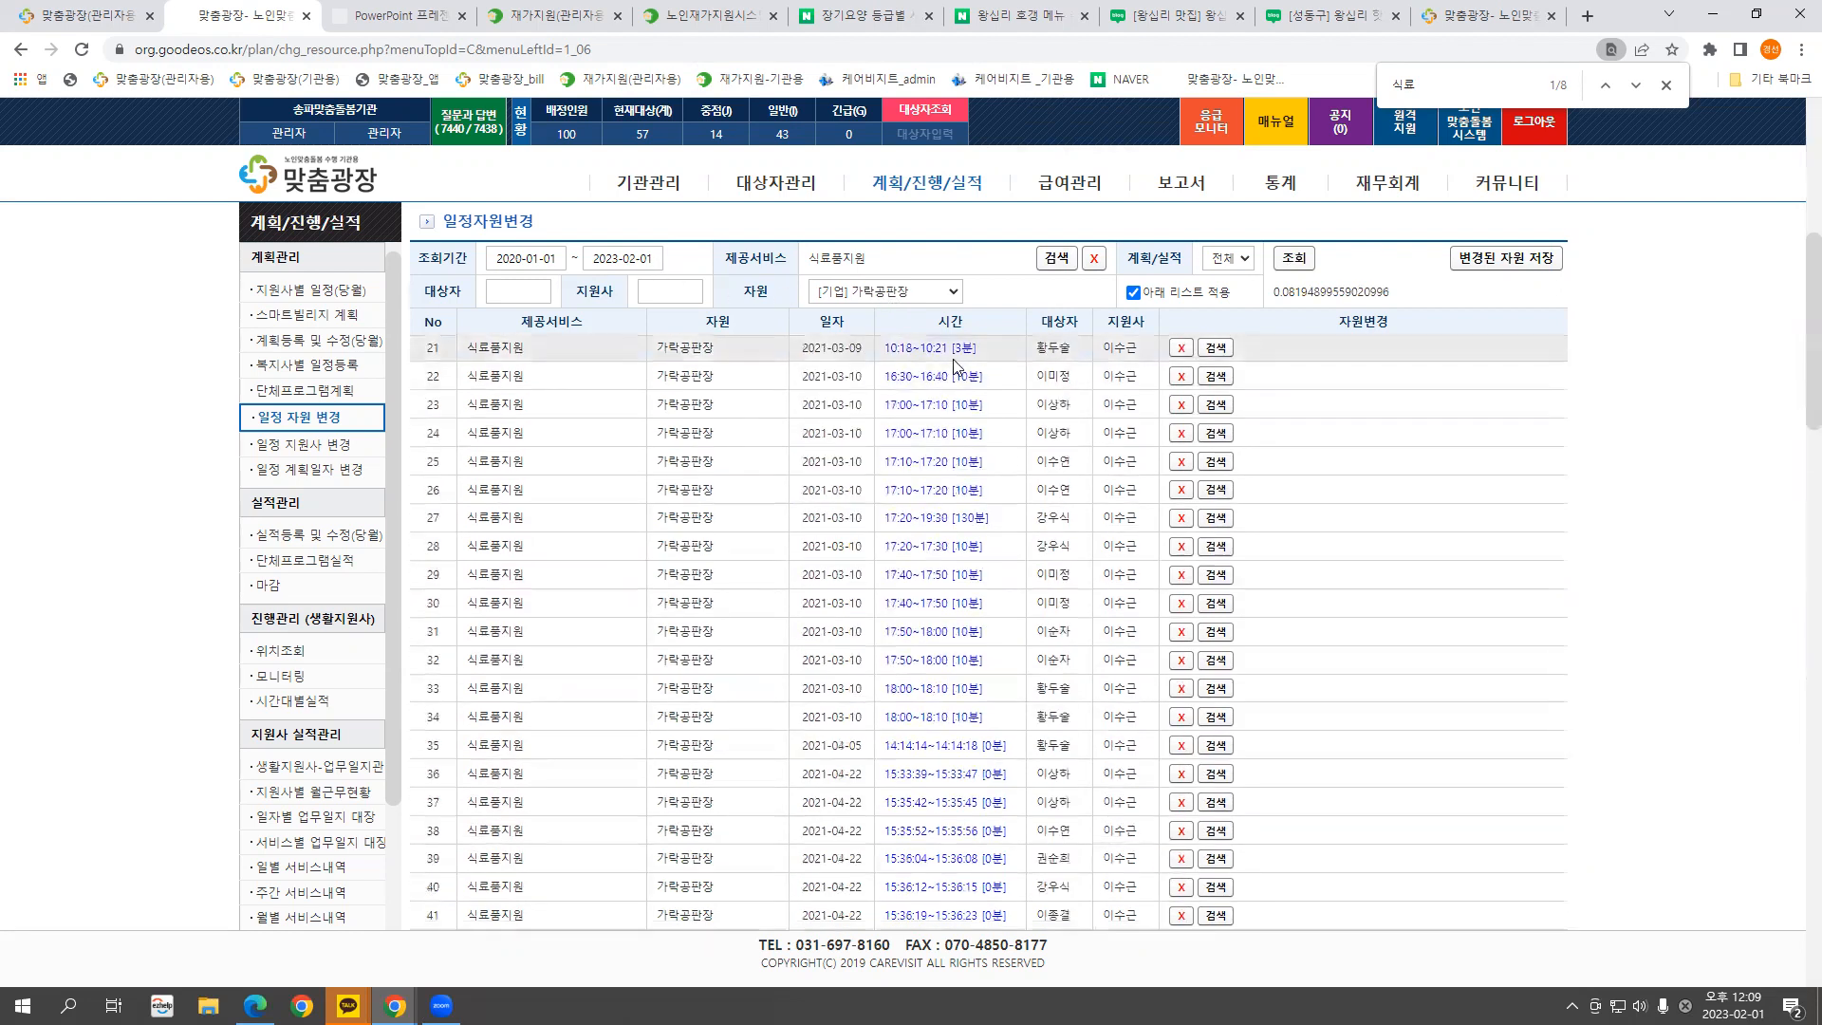
pyautogui.scroll(-2, 955, 364)
pyautogui.scroll(-1, 955, 364)
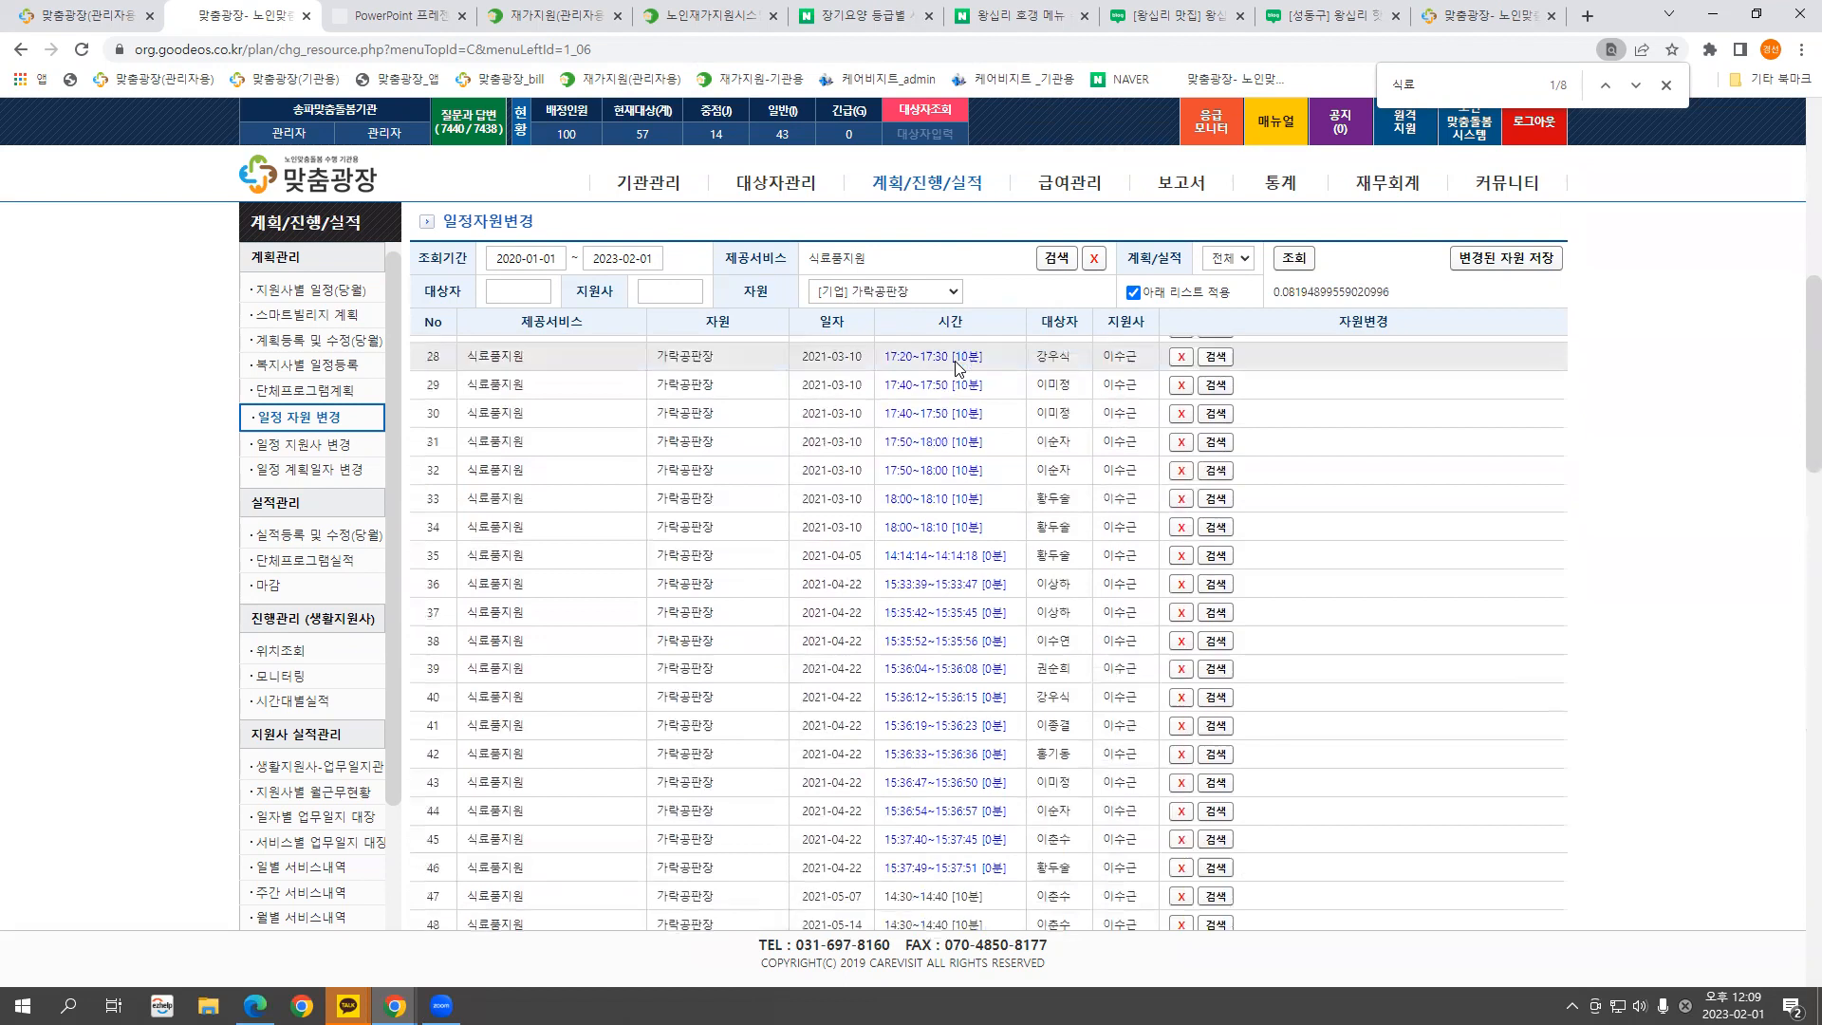
pyautogui.scroll(6, 955, 364)
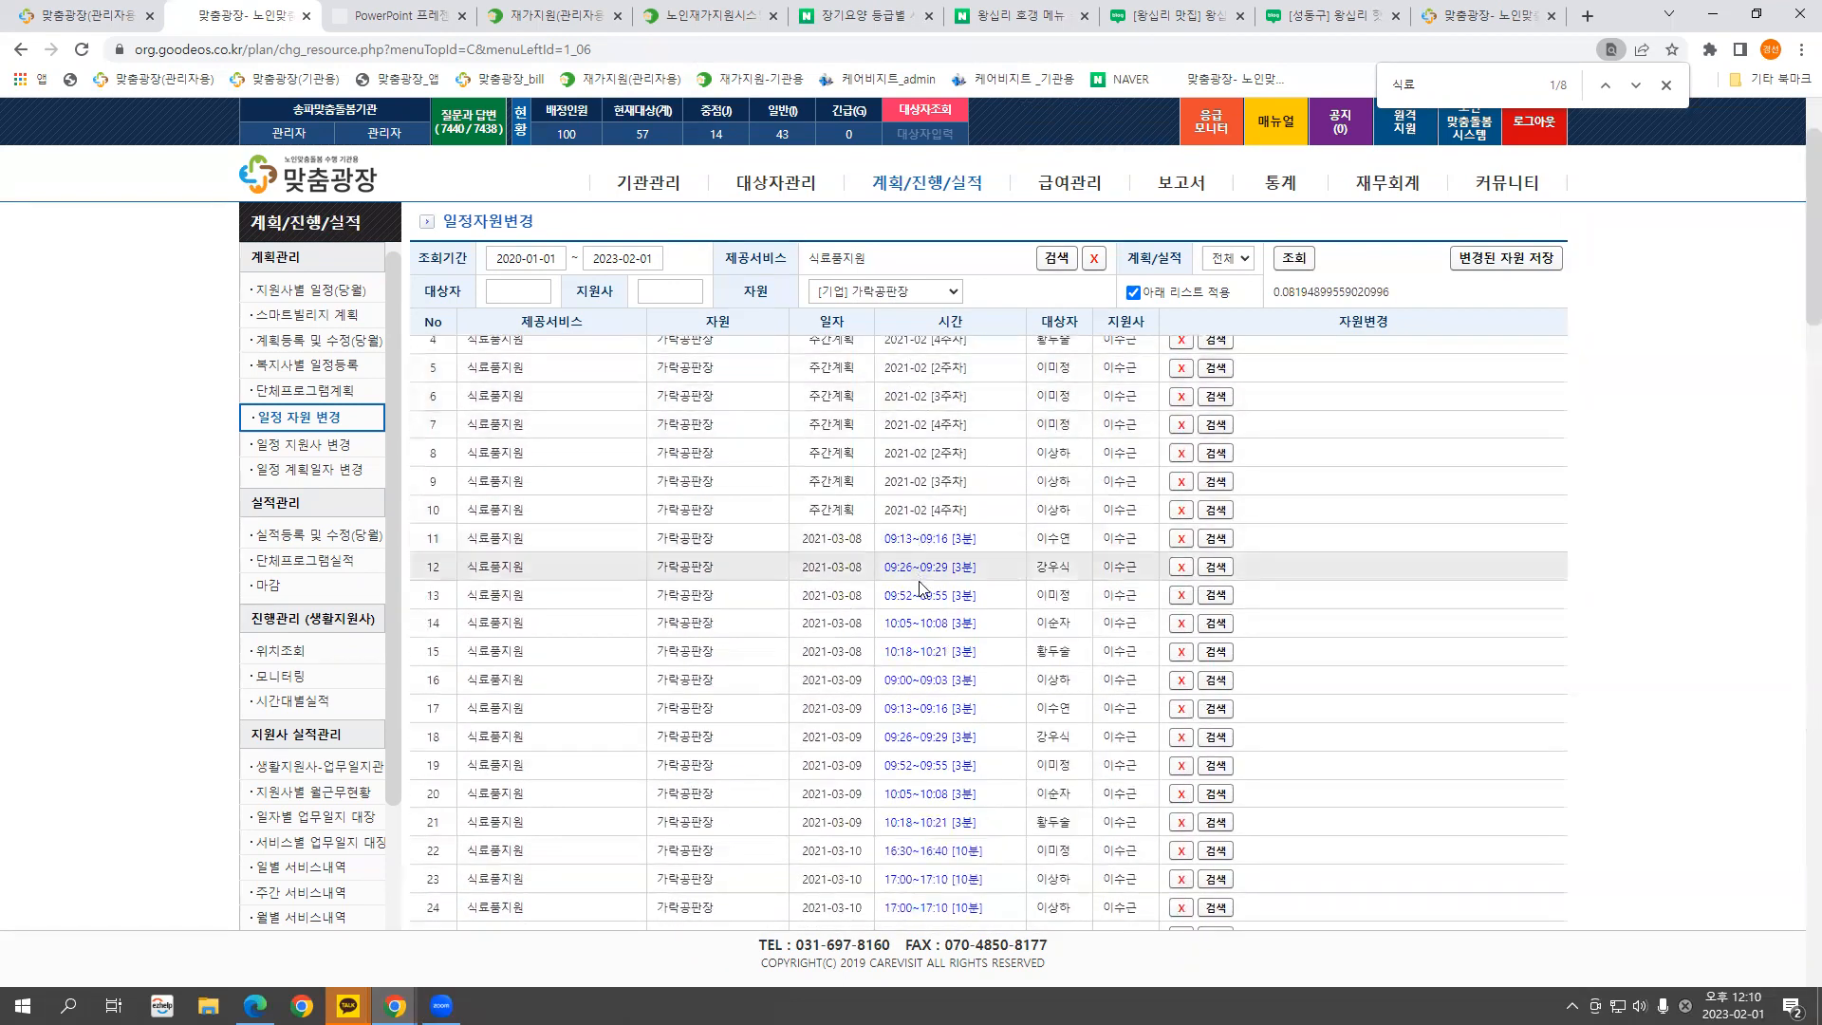
pyautogui.scroll(-3, 925, 533)
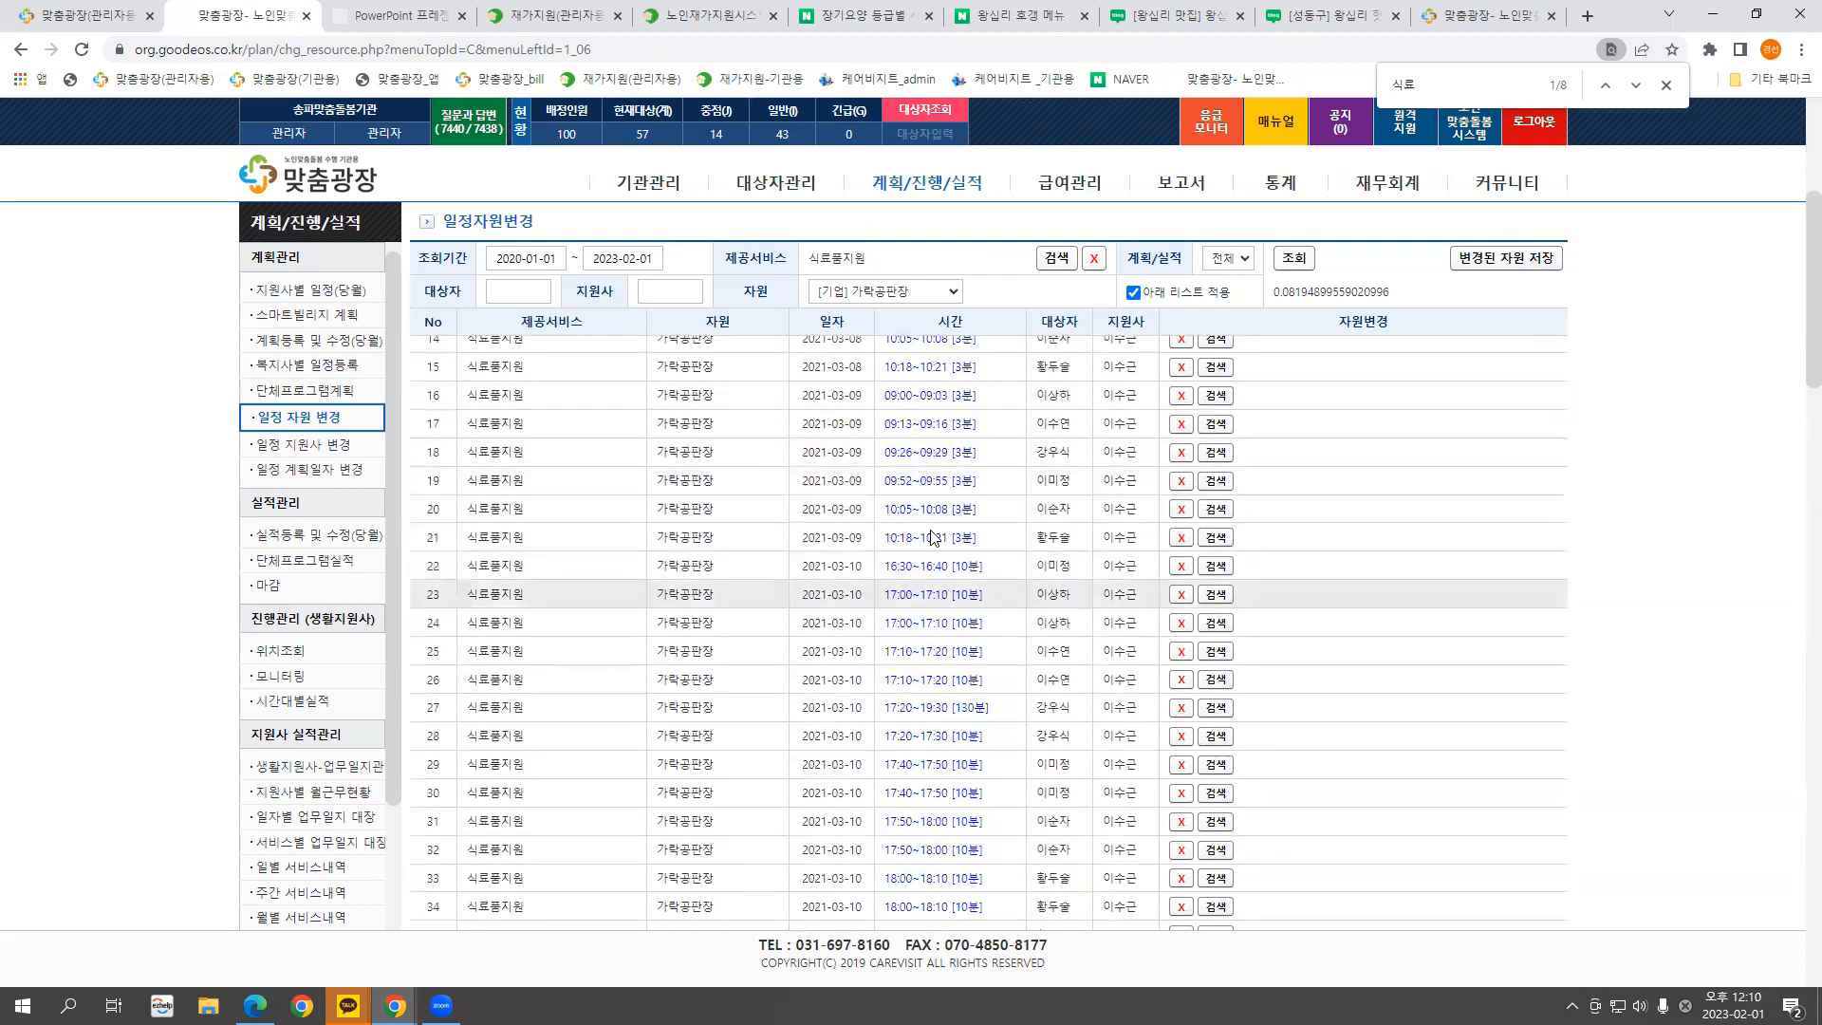
# Limit the list to 실적 records and reload it
pyautogui.click(1233, 258)
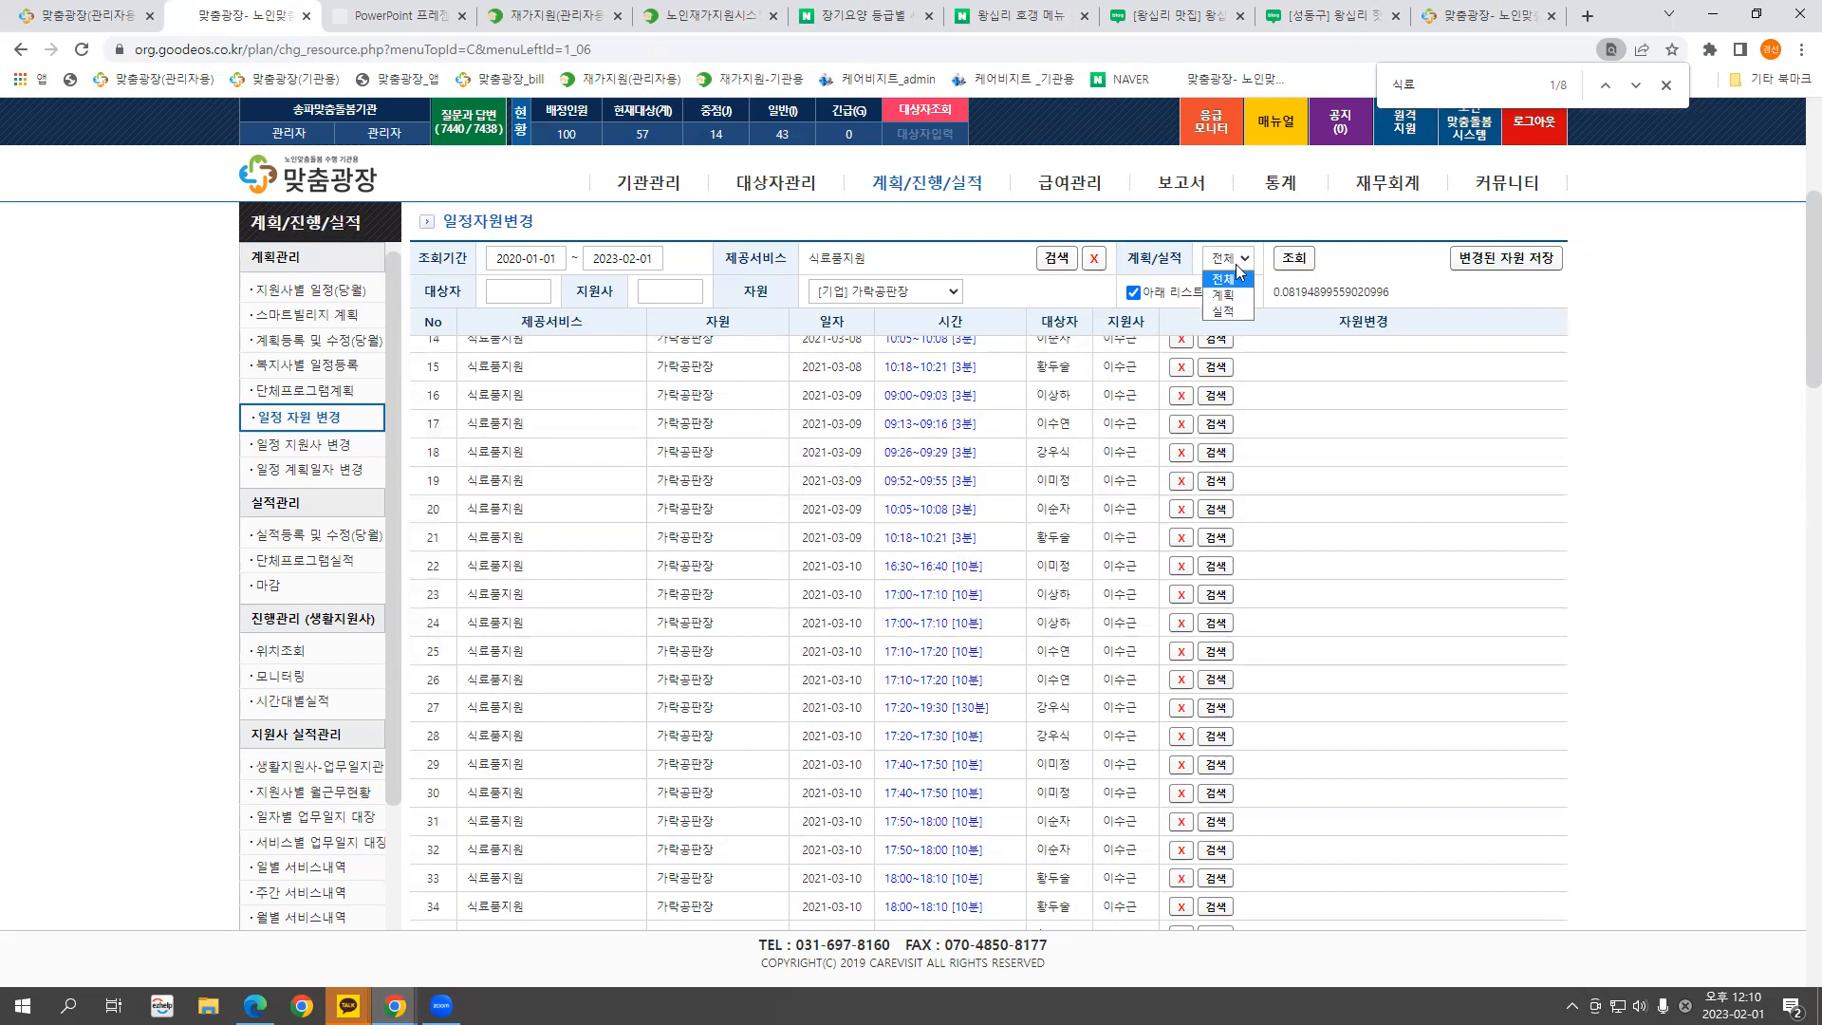
pyautogui.click(1223, 310)
pyautogui.click(1290, 261)
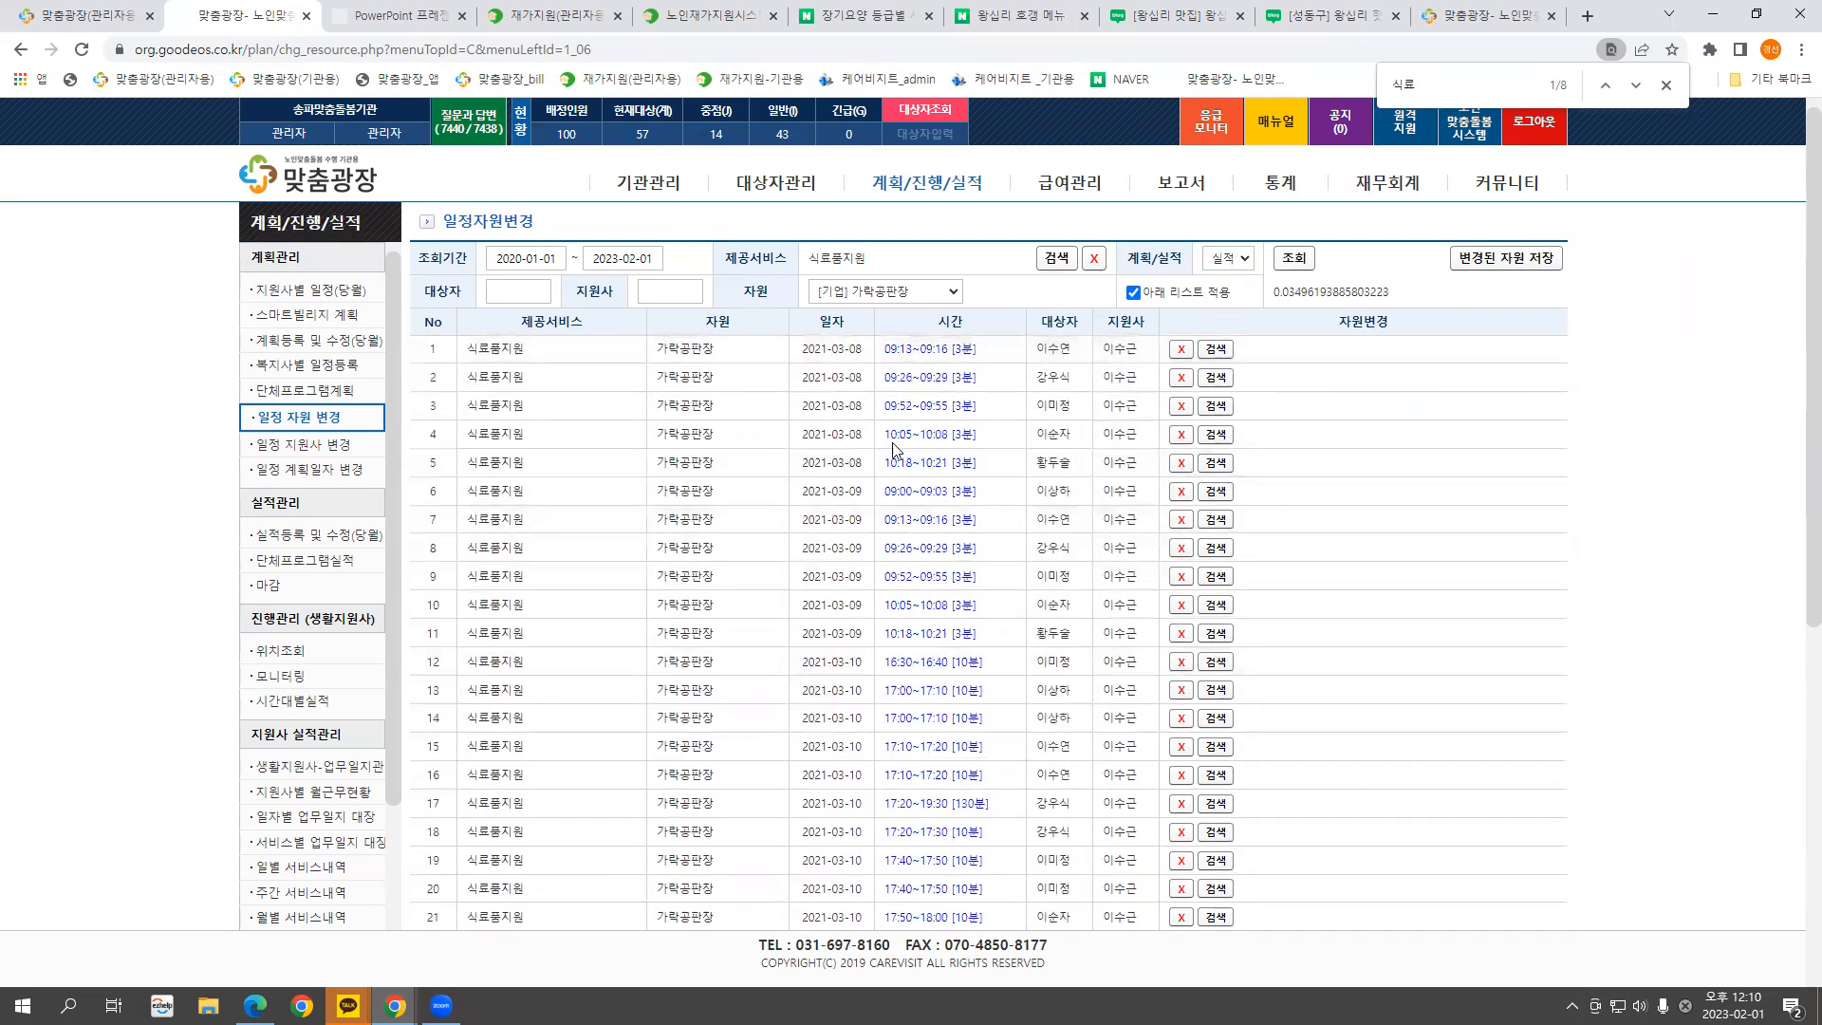
pyautogui.scroll(-7, 888, 465)
pyautogui.scroll(7, 978, 511)
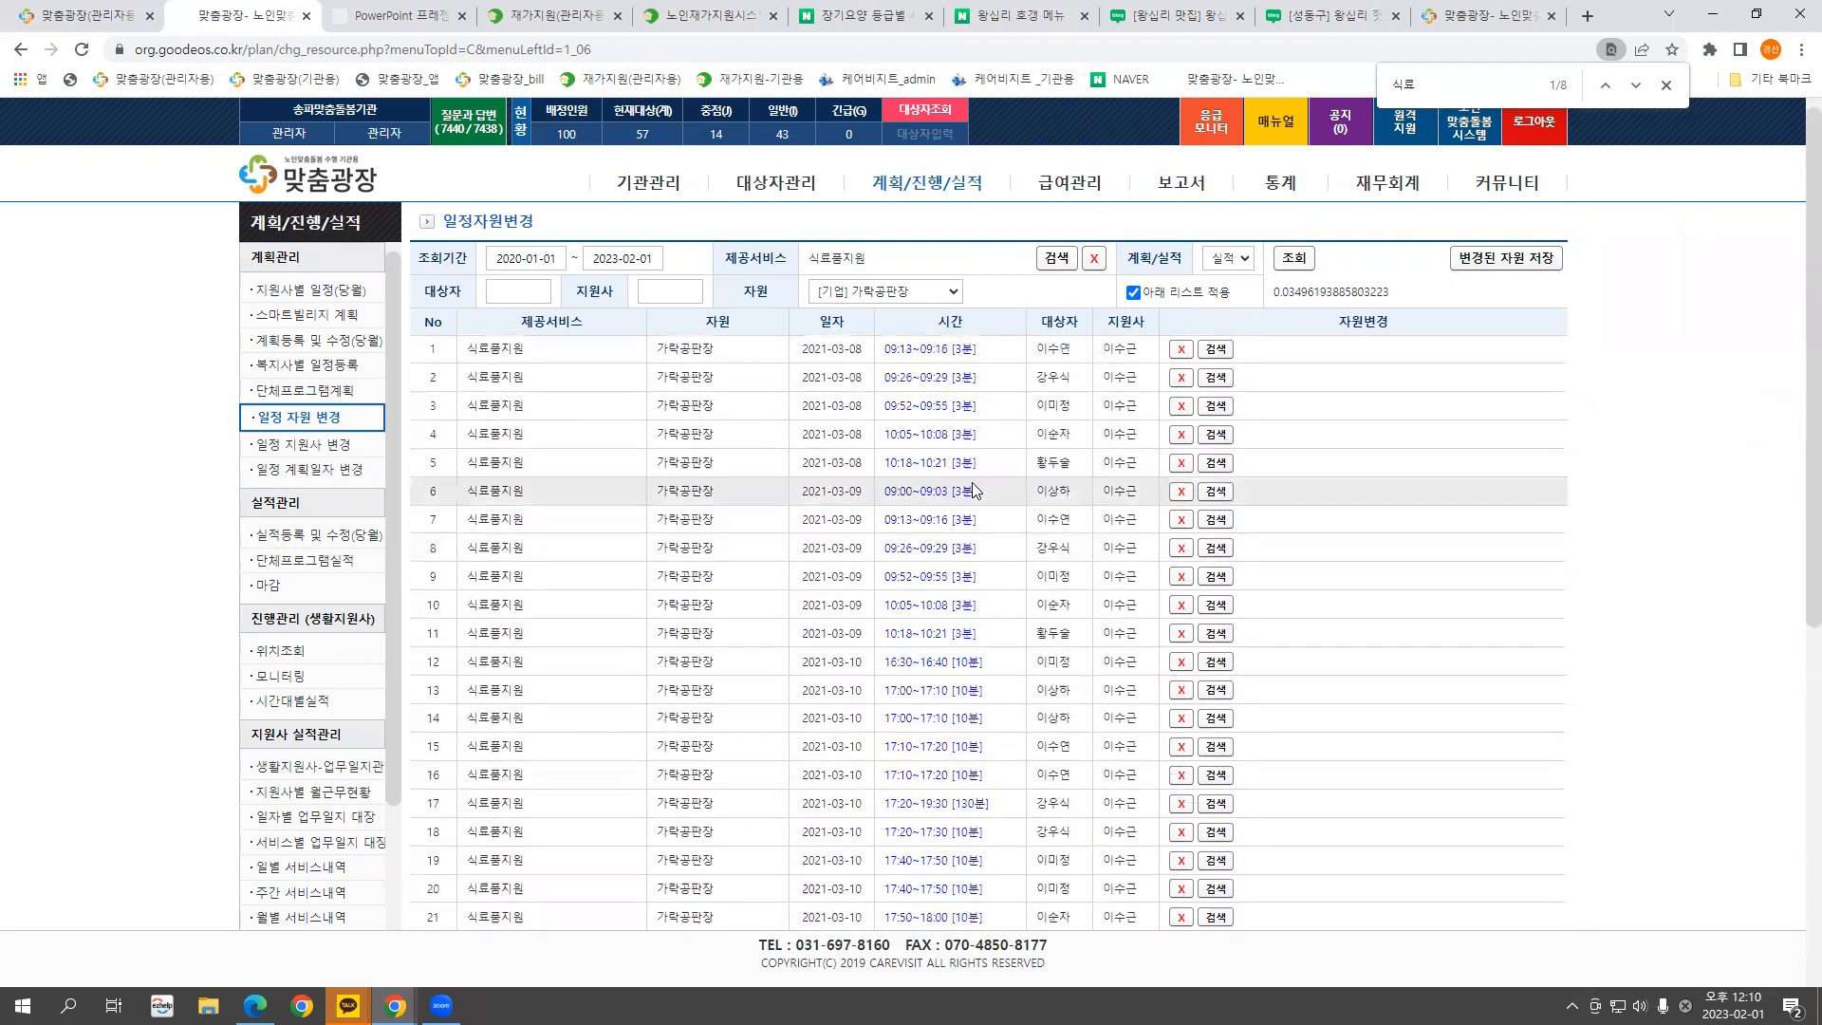
pyautogui.scroll(-6, 909, 450)
pyautogui.scroll(6, 909, 449)
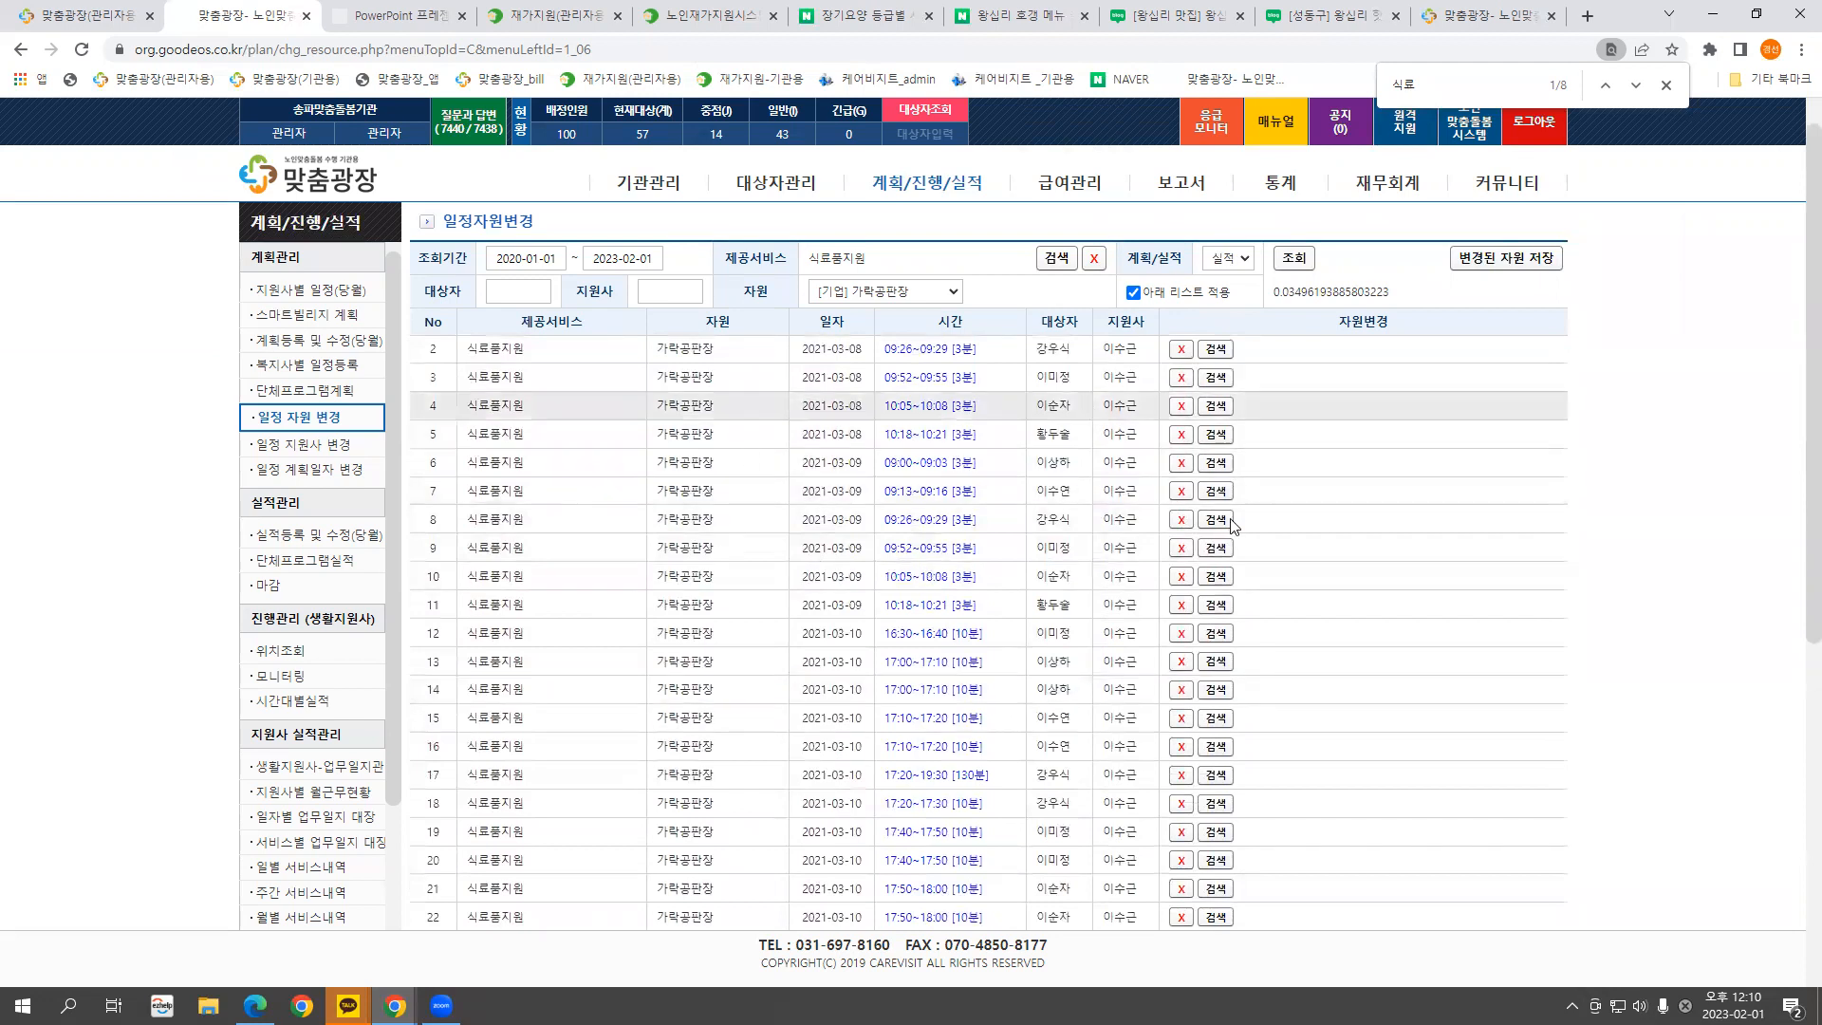
# In 일정 지원사 변경, load one support worker's schedules for 2023-02-01
pyautogui.click(329, 450)
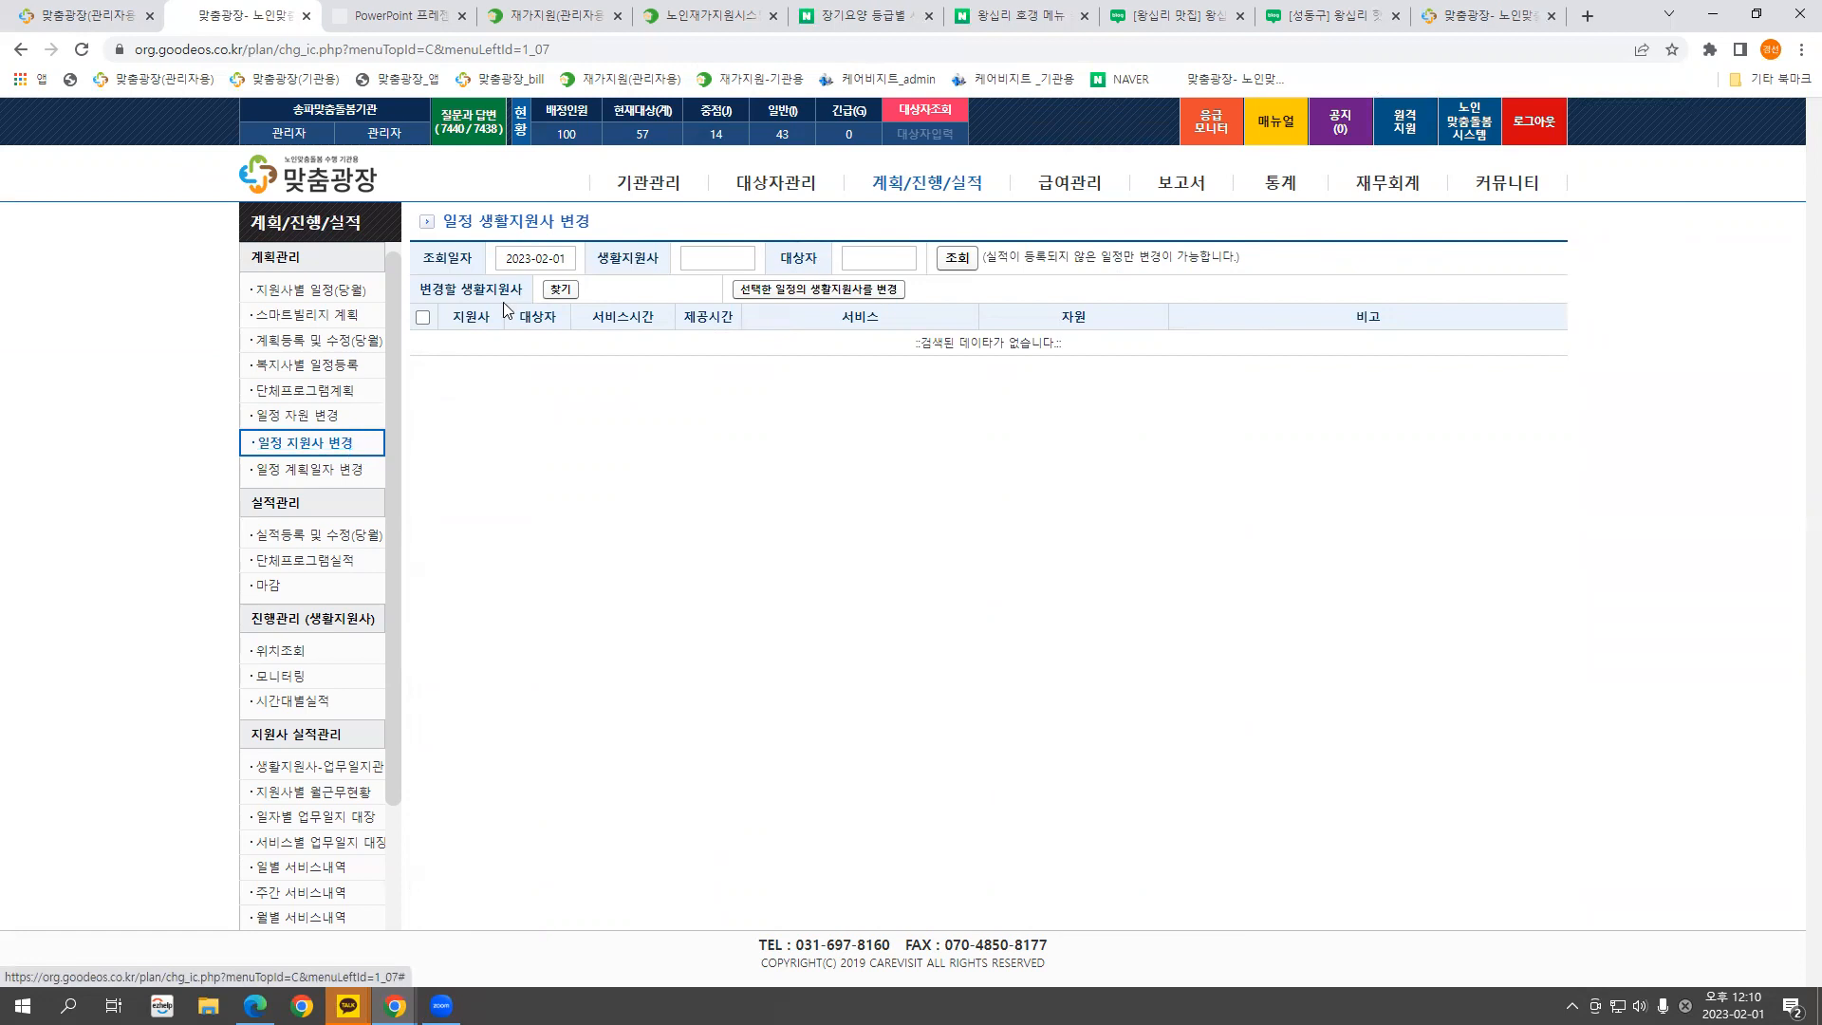
pyautogui.click(527, 258)
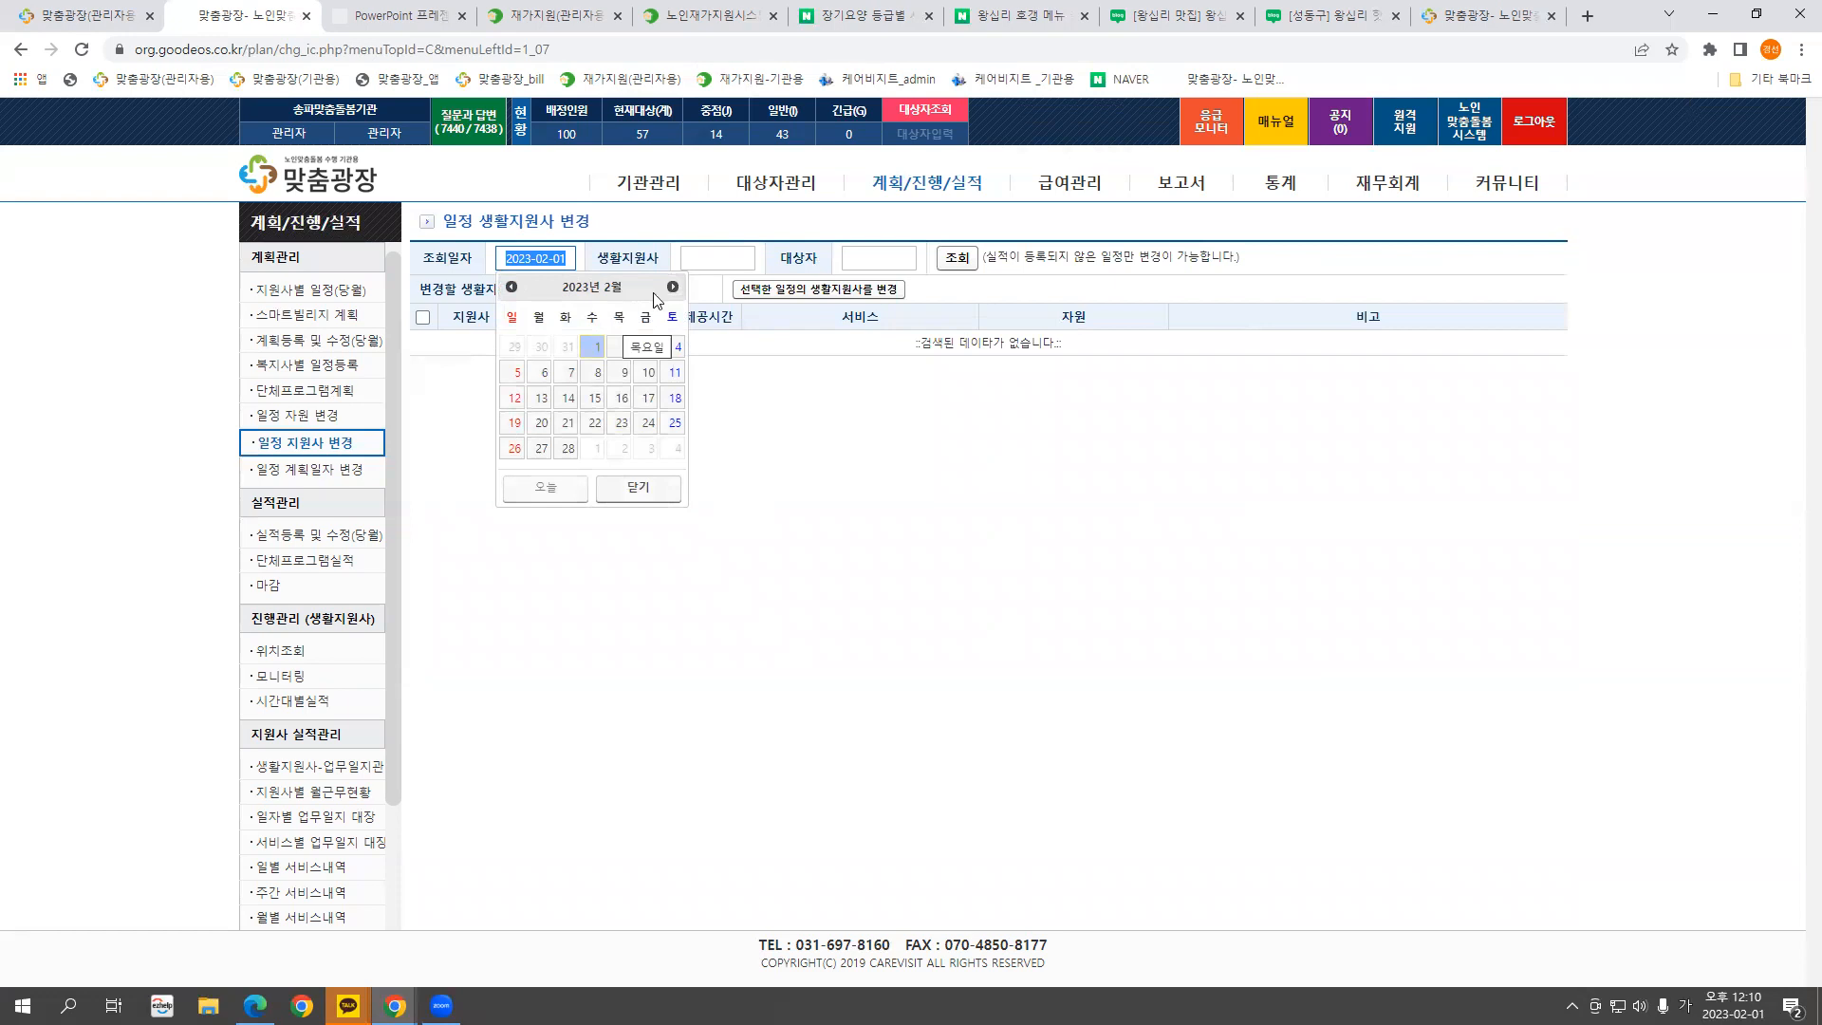
pyautogui.click(721, 258)
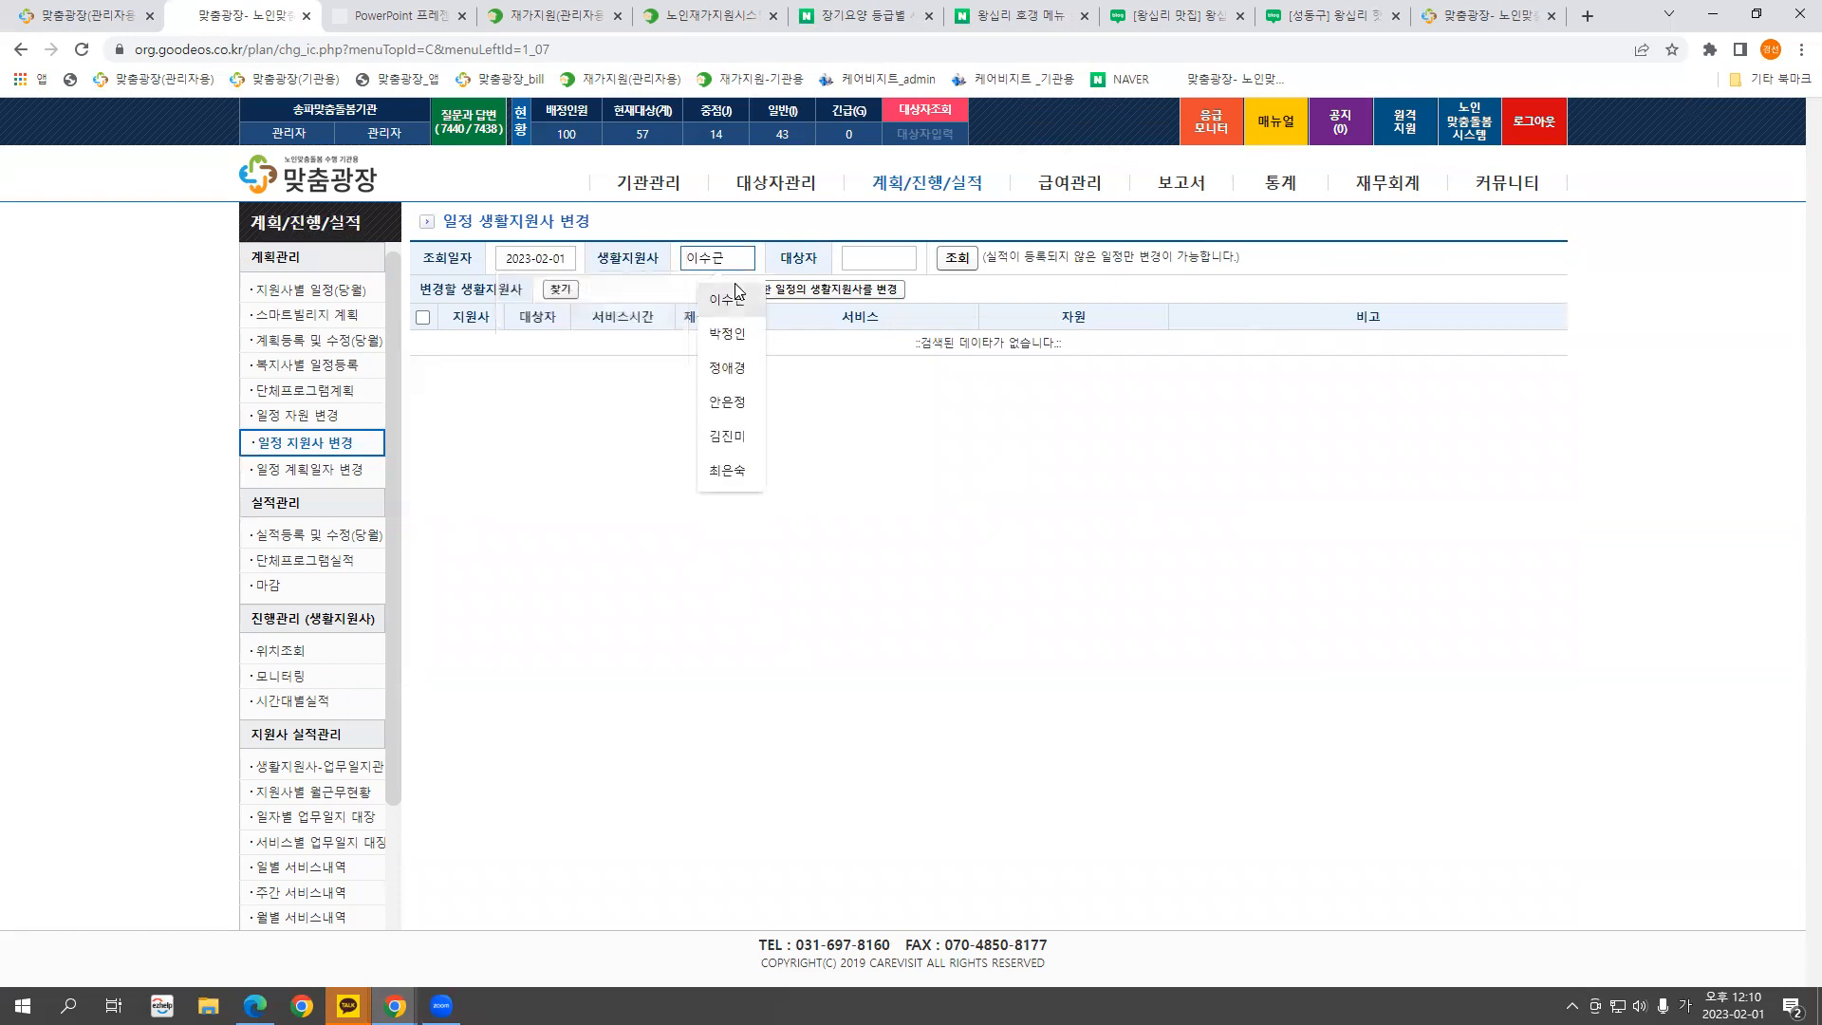
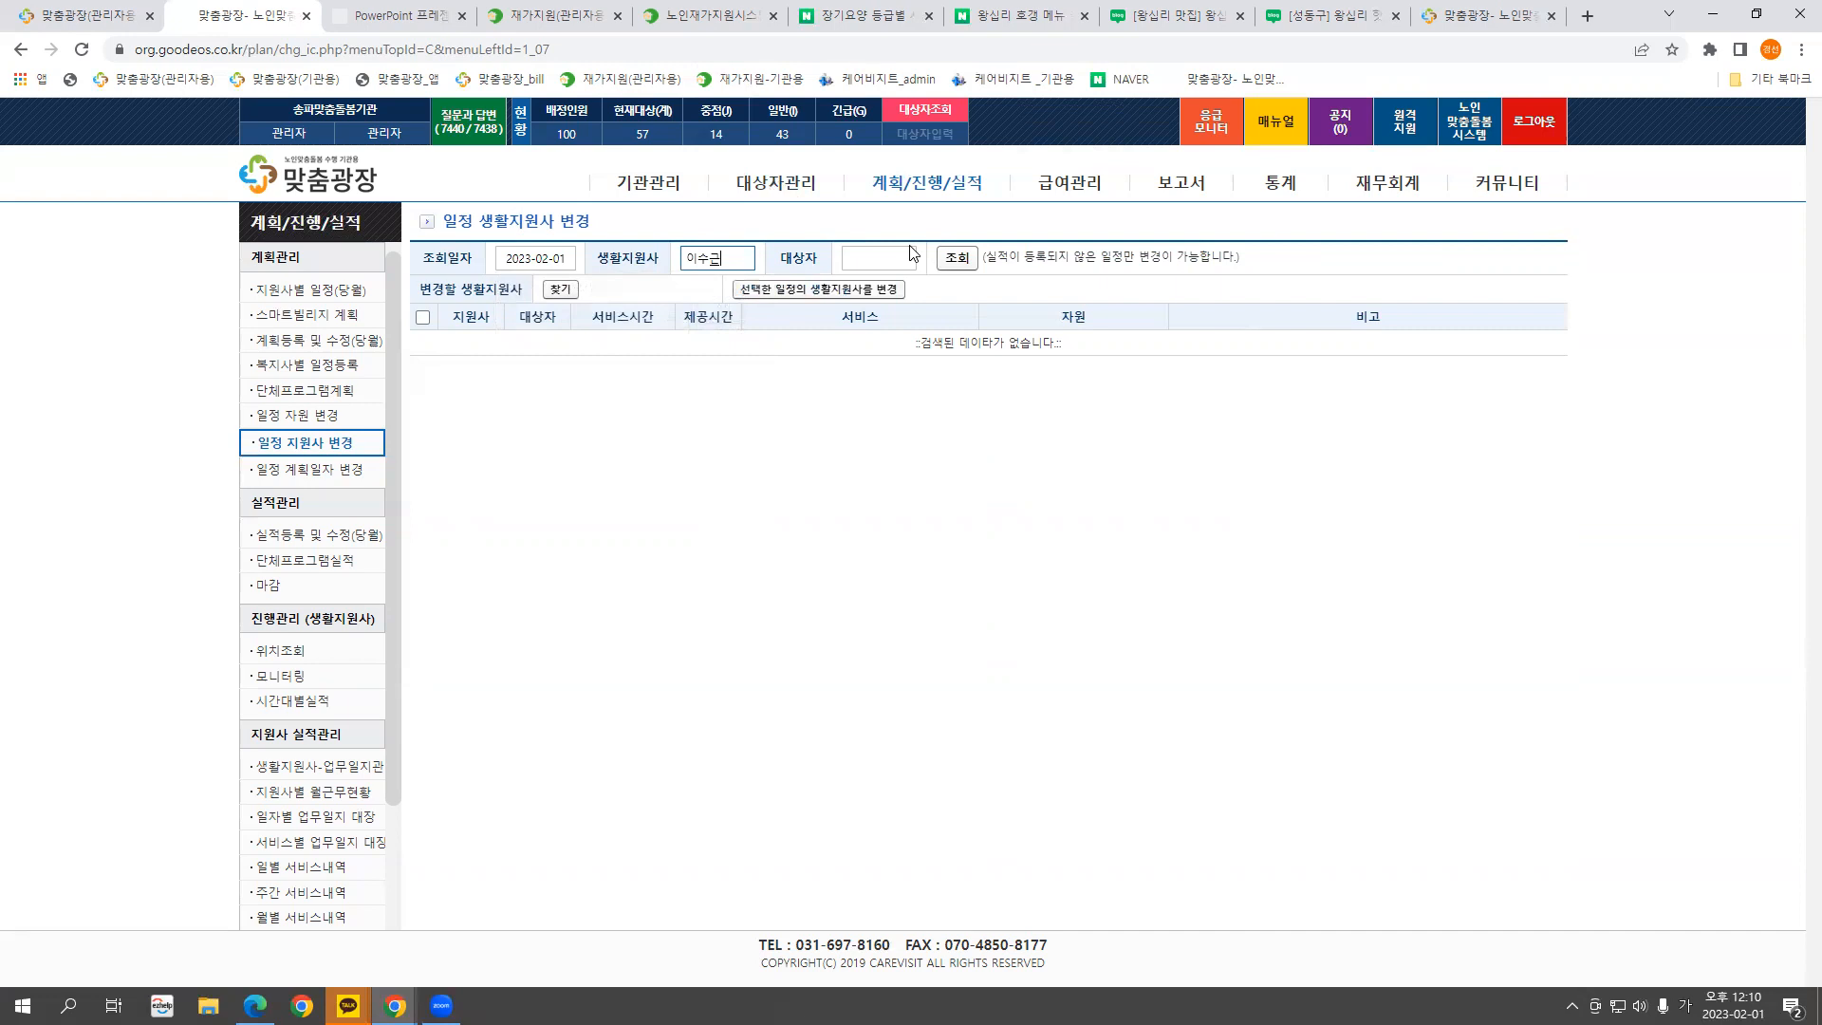
pyautogui.click(956, 260)
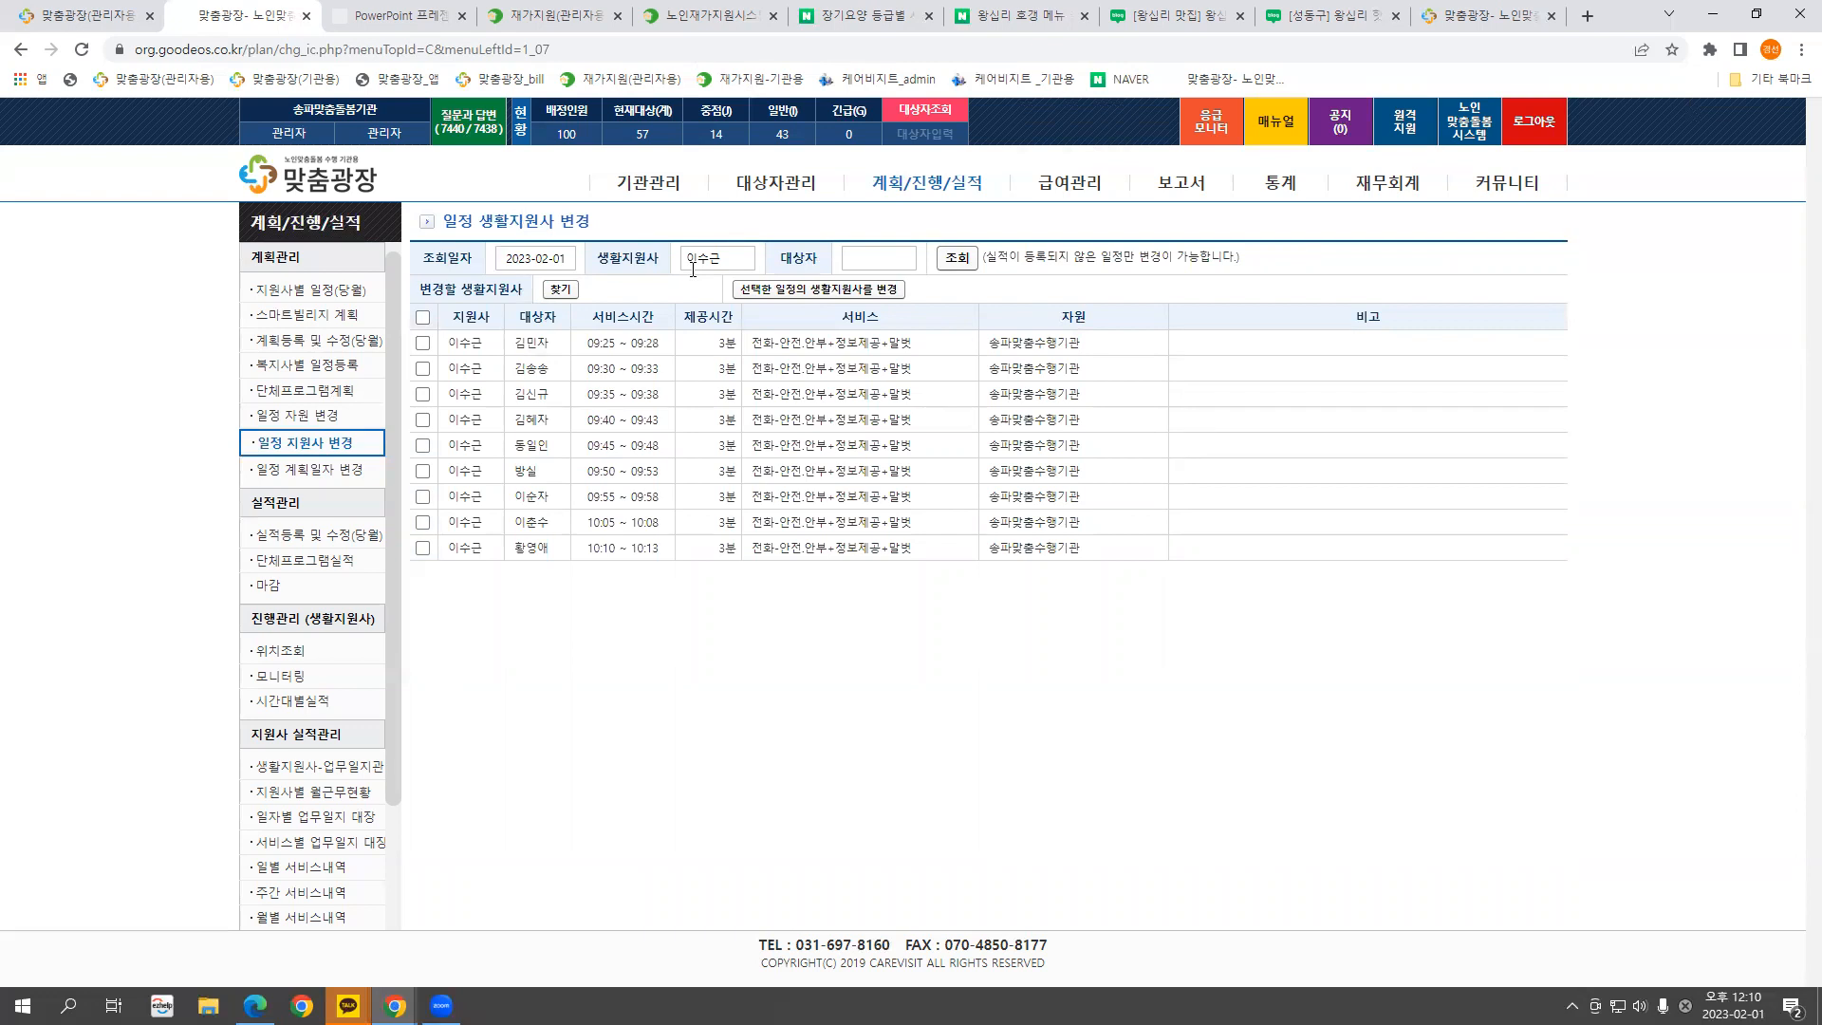
# Reassign the first three schedules to a replacement support worker and refresh the list
pyautogui.click(423, 318)
pyautogui.click(423, 318)
pyautogui.click(423, 343)
pyautogui.click(423, 368)
pyautogui.click(423, 393)
pyautogui.click(560, 290)
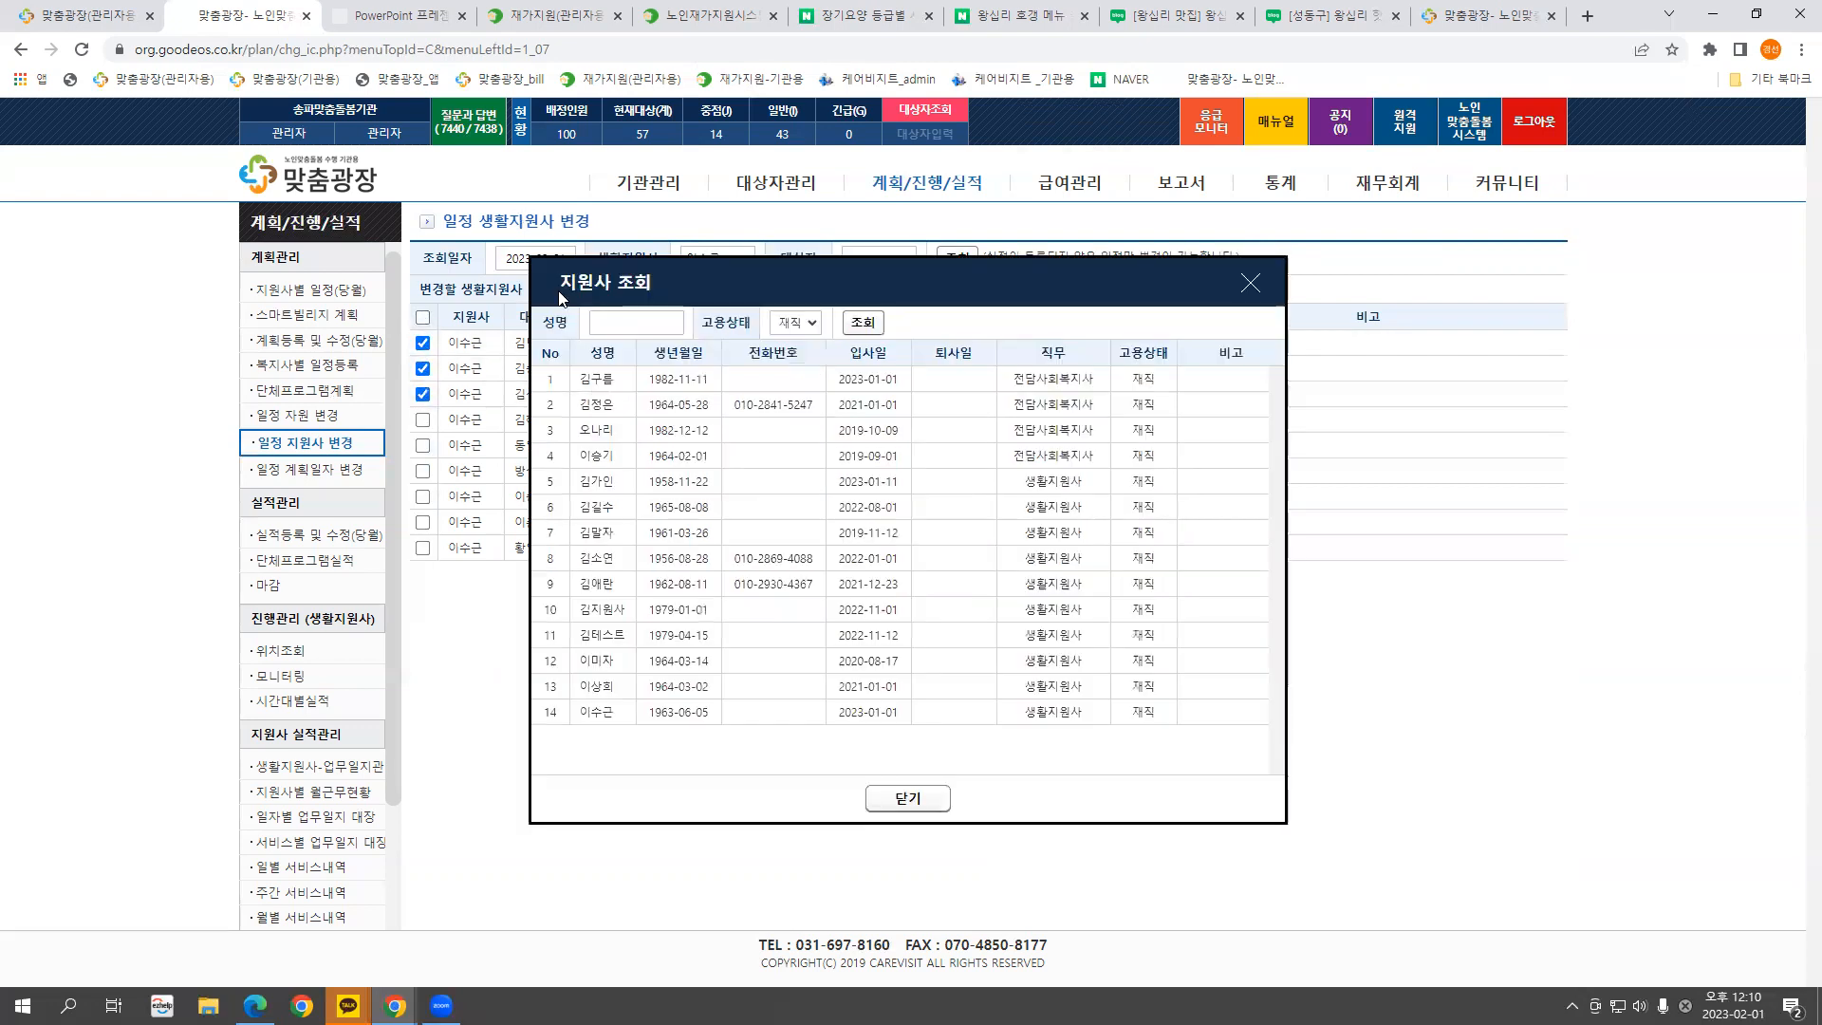
pyautogui.click(611, 687)
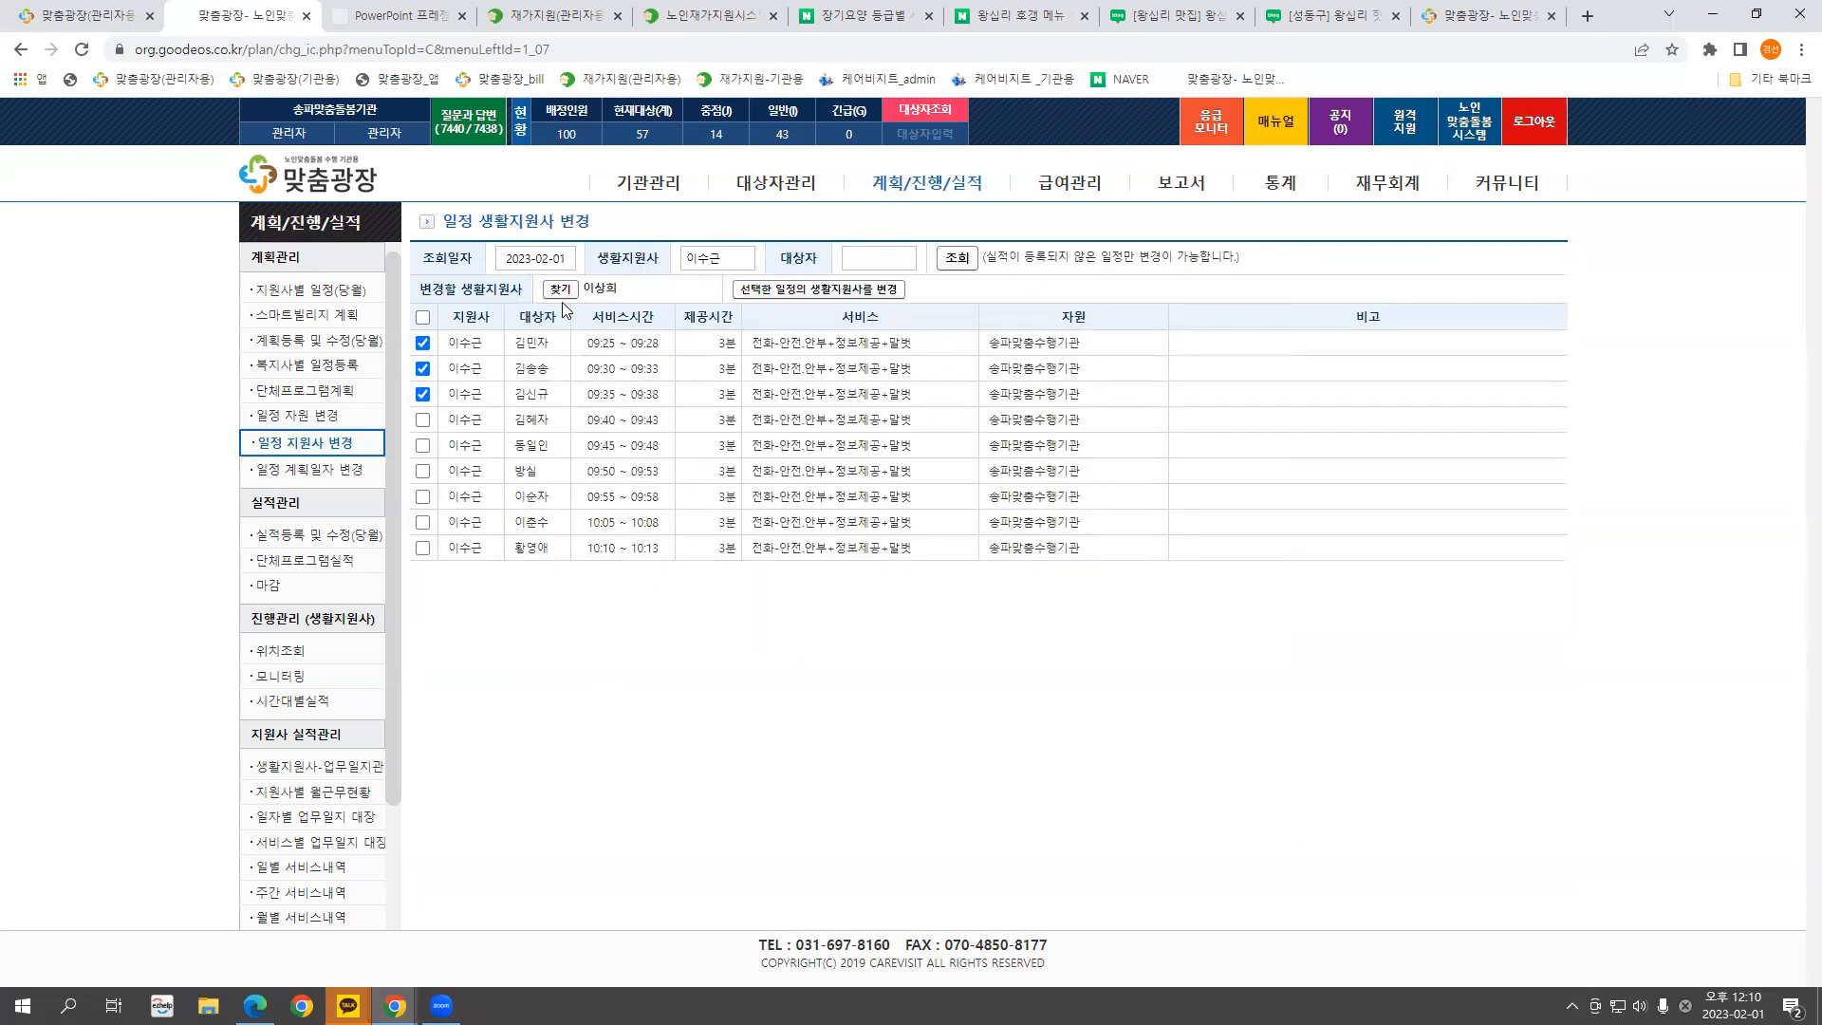
pyautogui.click(780, 289)
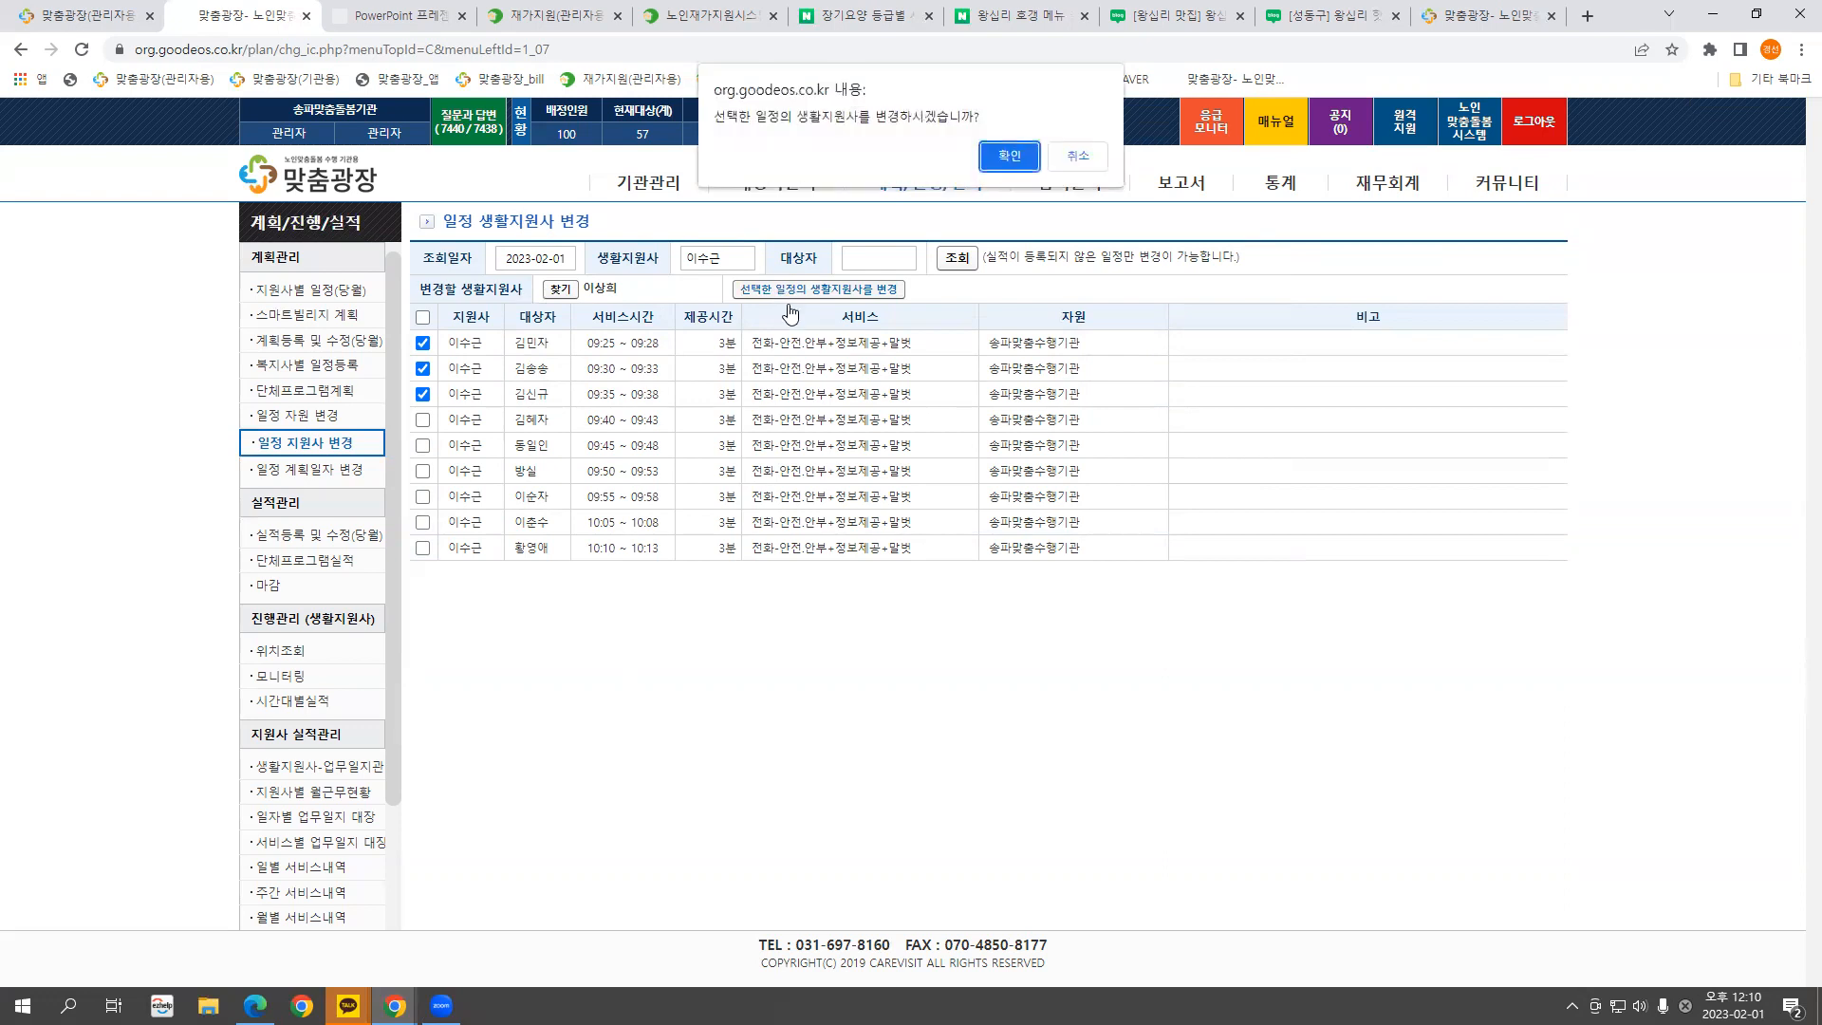
pyautogui.click(1008, 159)
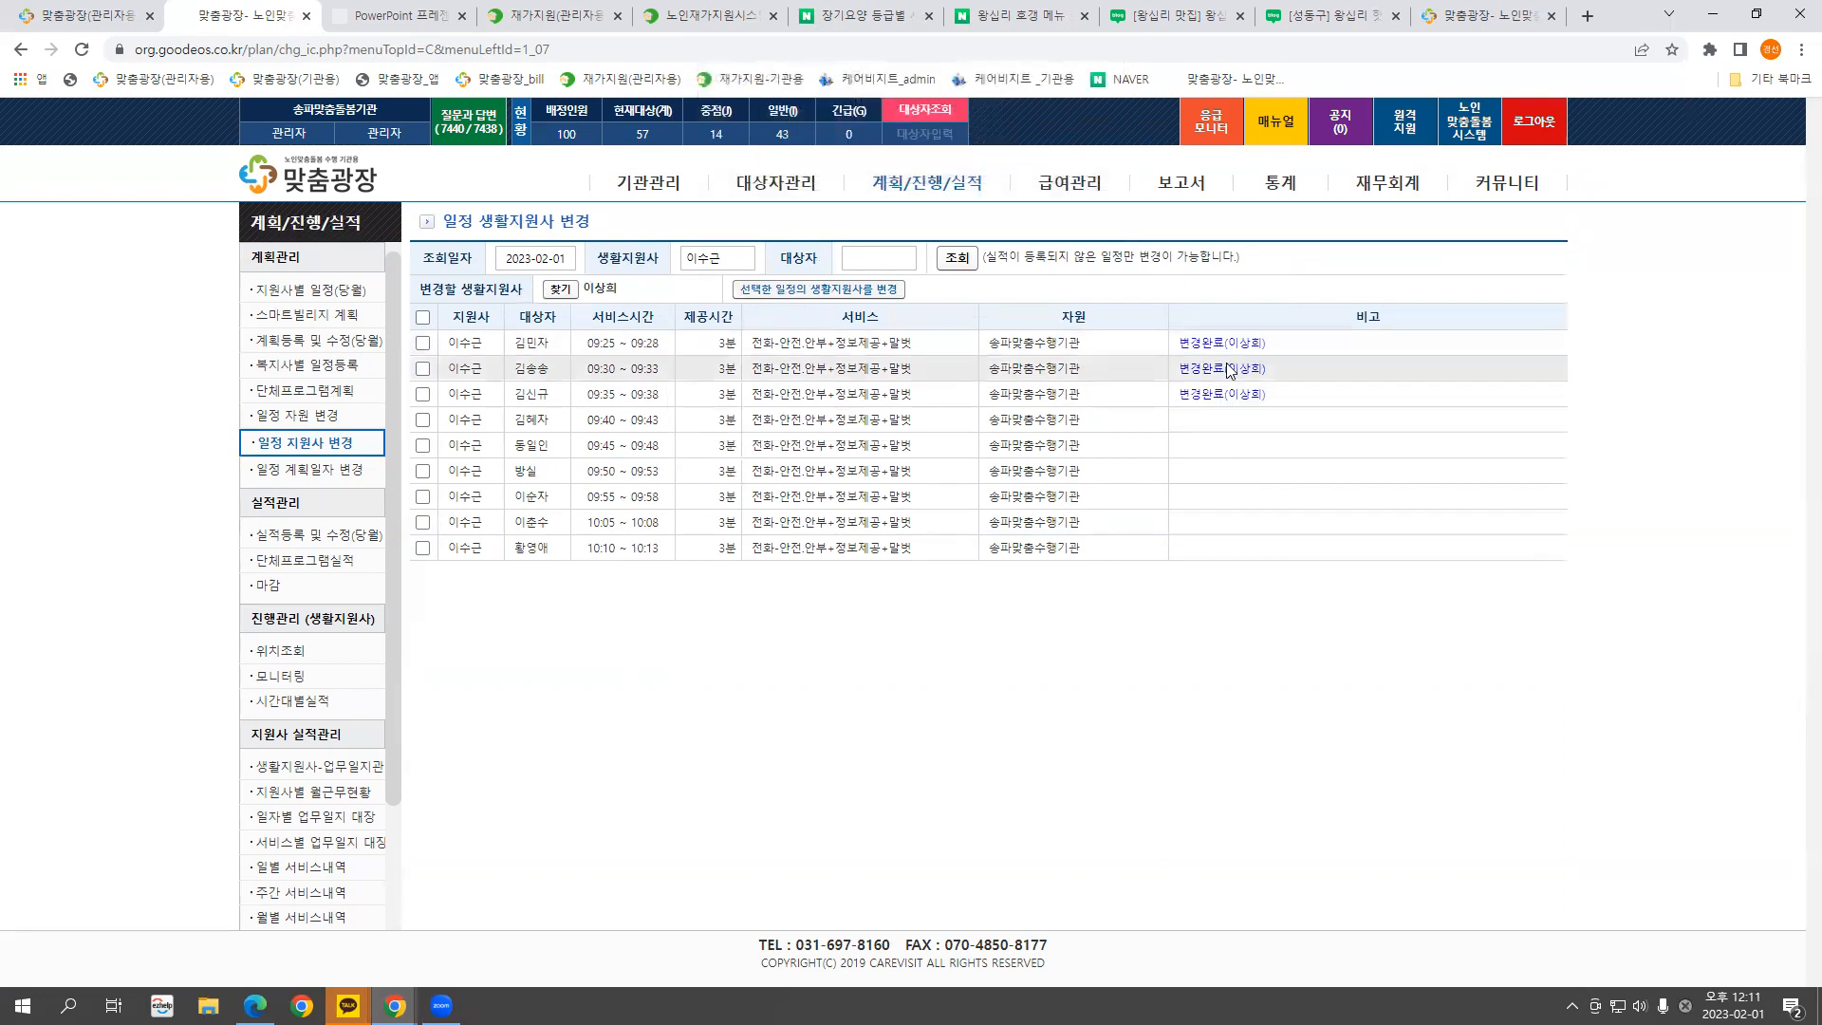
pyautogui.click(956, 259)
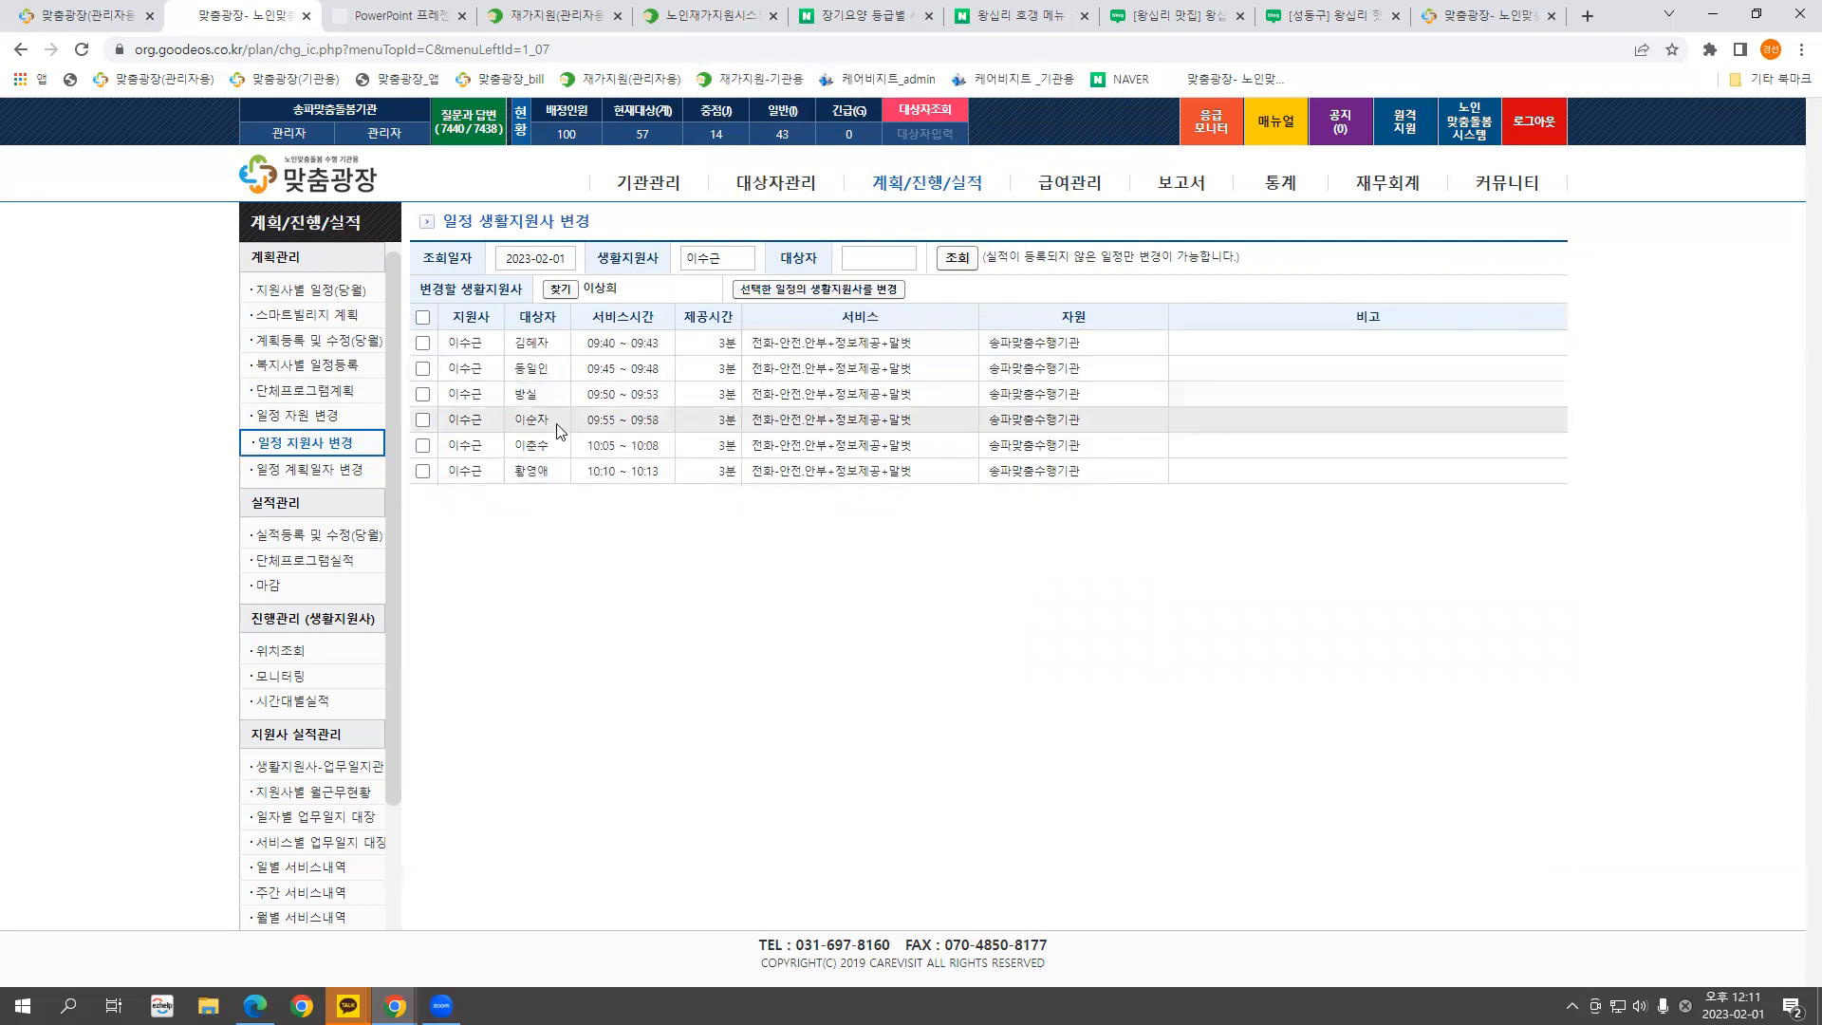
# Reassign all six remaining 2023-02-01 schedules to another staff member and confirm nothing remains
pyautogui.click(424, 317)
pyautogui.click(560, 290)
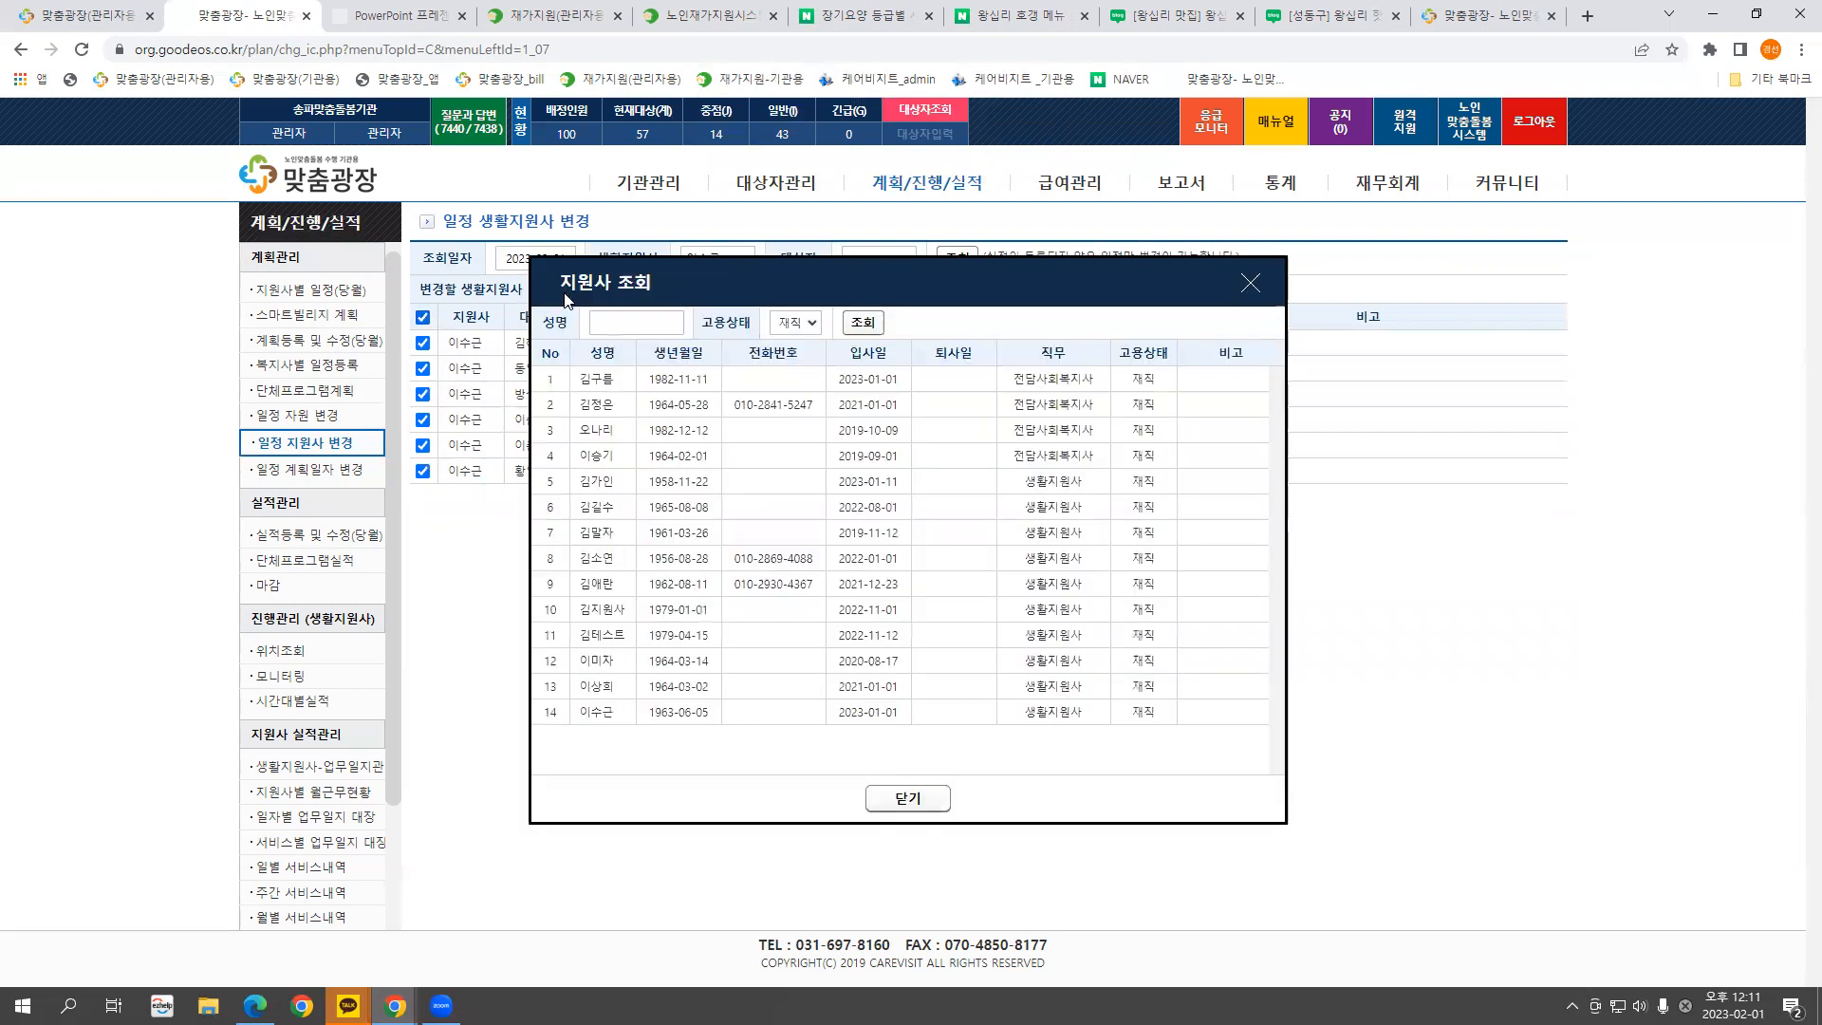
pyautogui.click(601, 662)
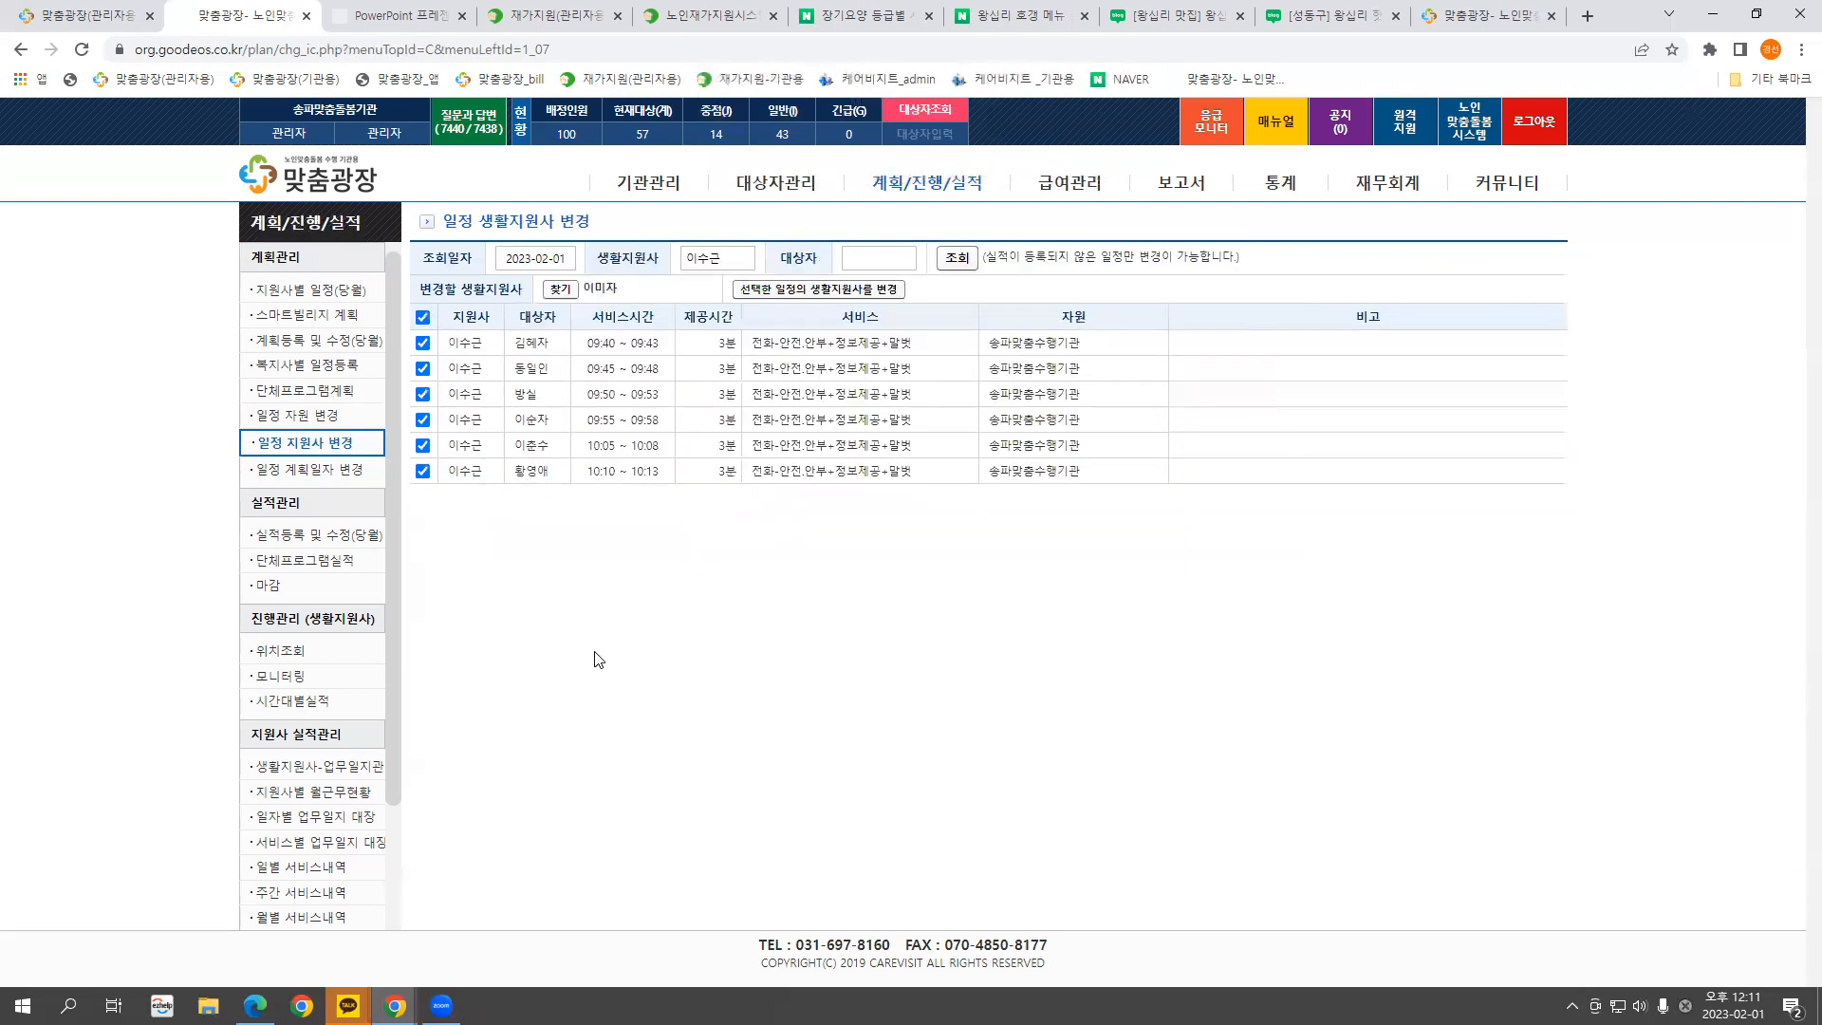
pyautogui.click(837, 290)
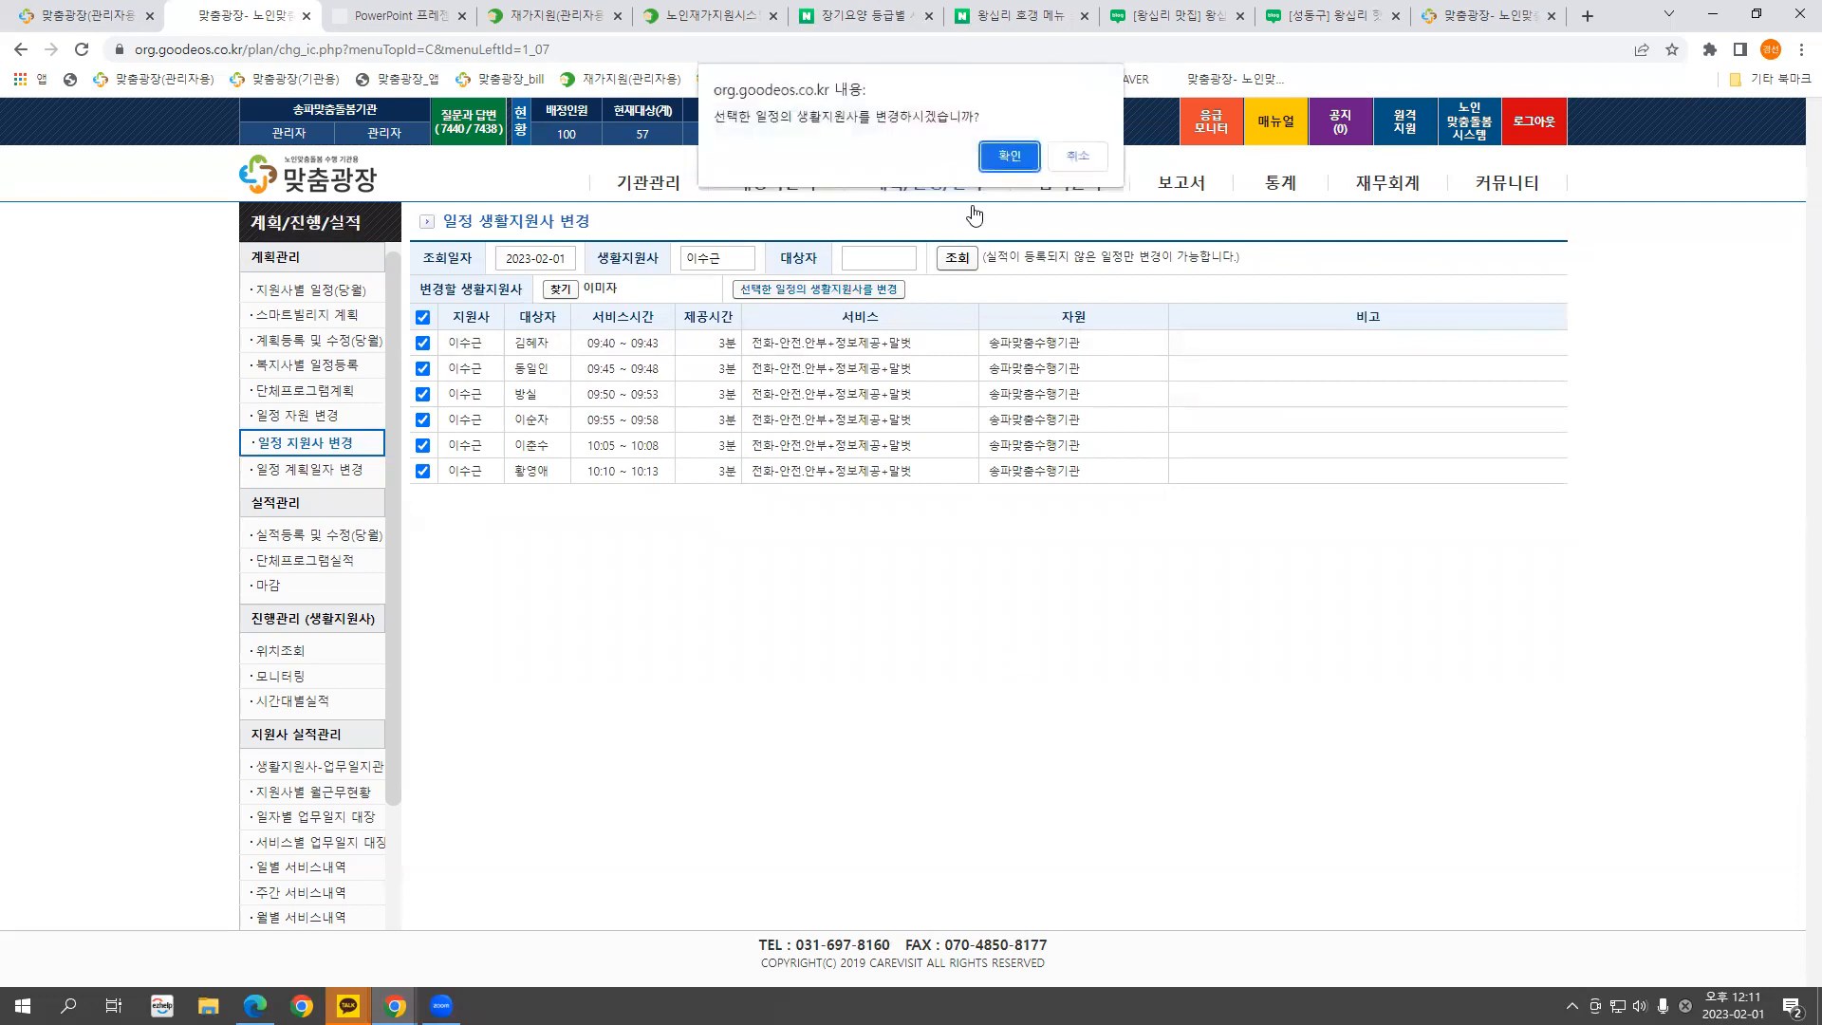
pyautogui.click(996, 161)
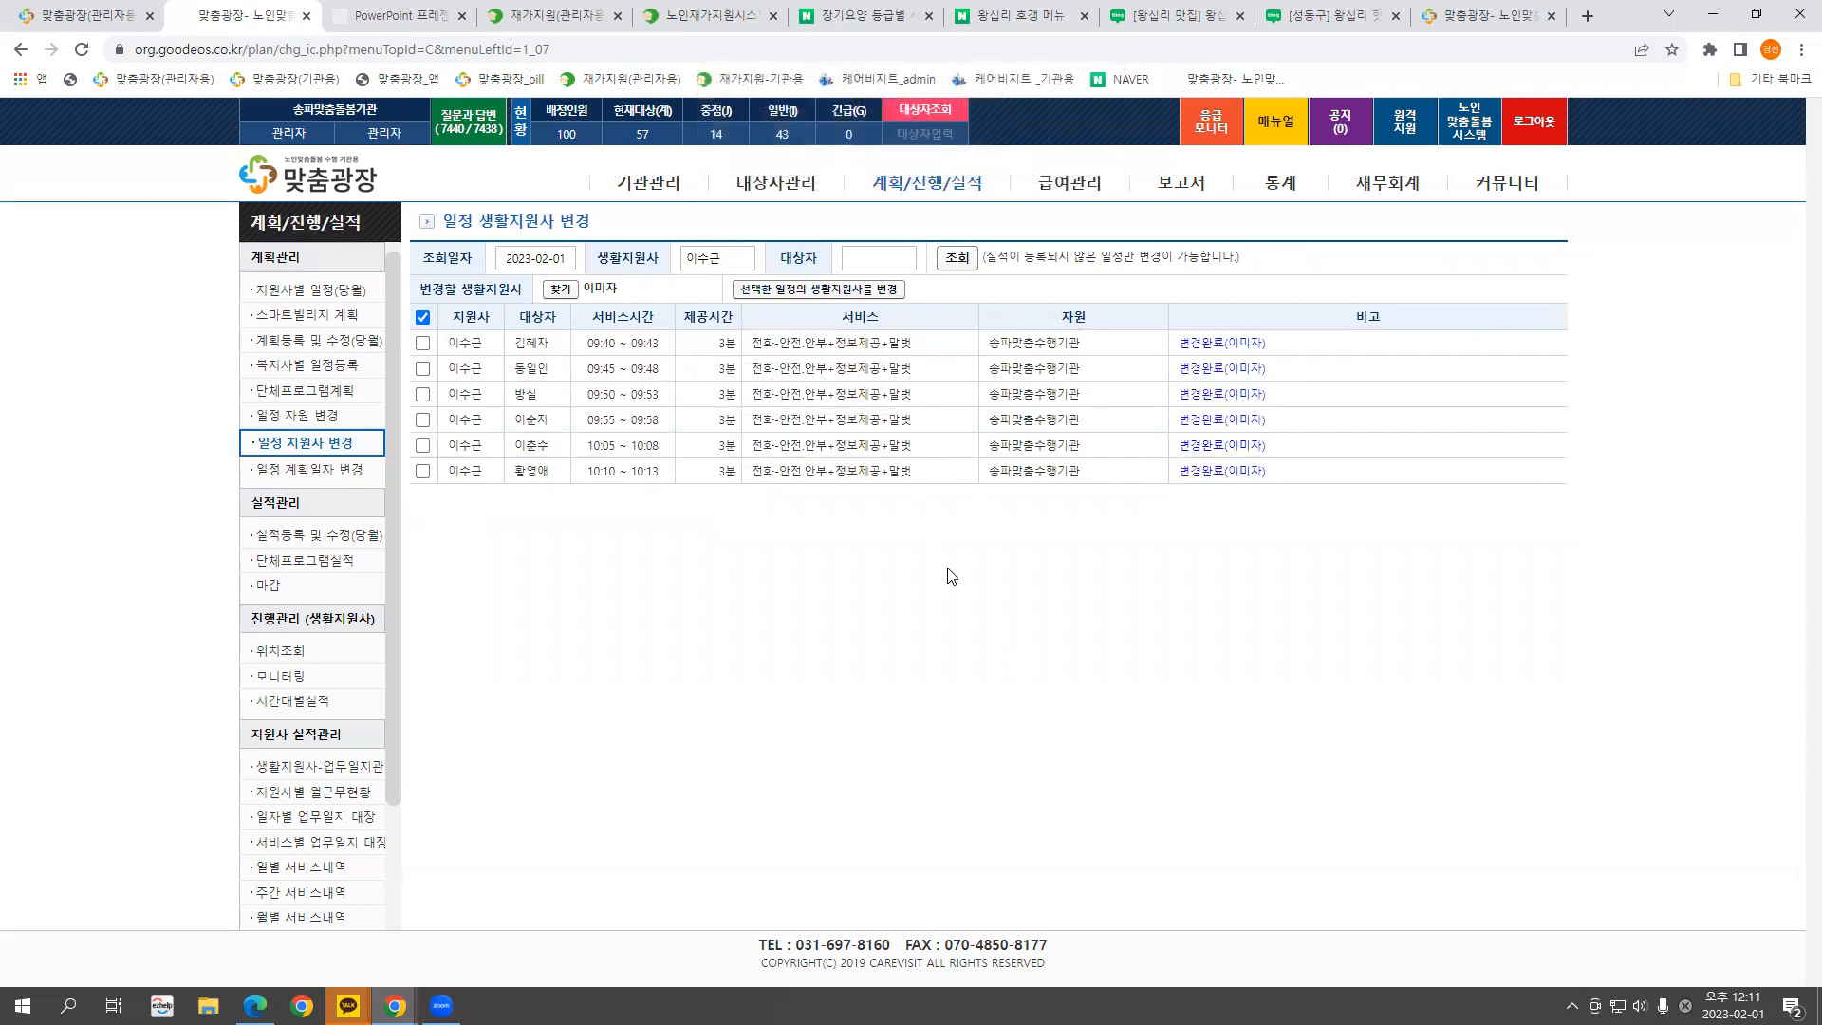
pyautogui.click(957, 259)
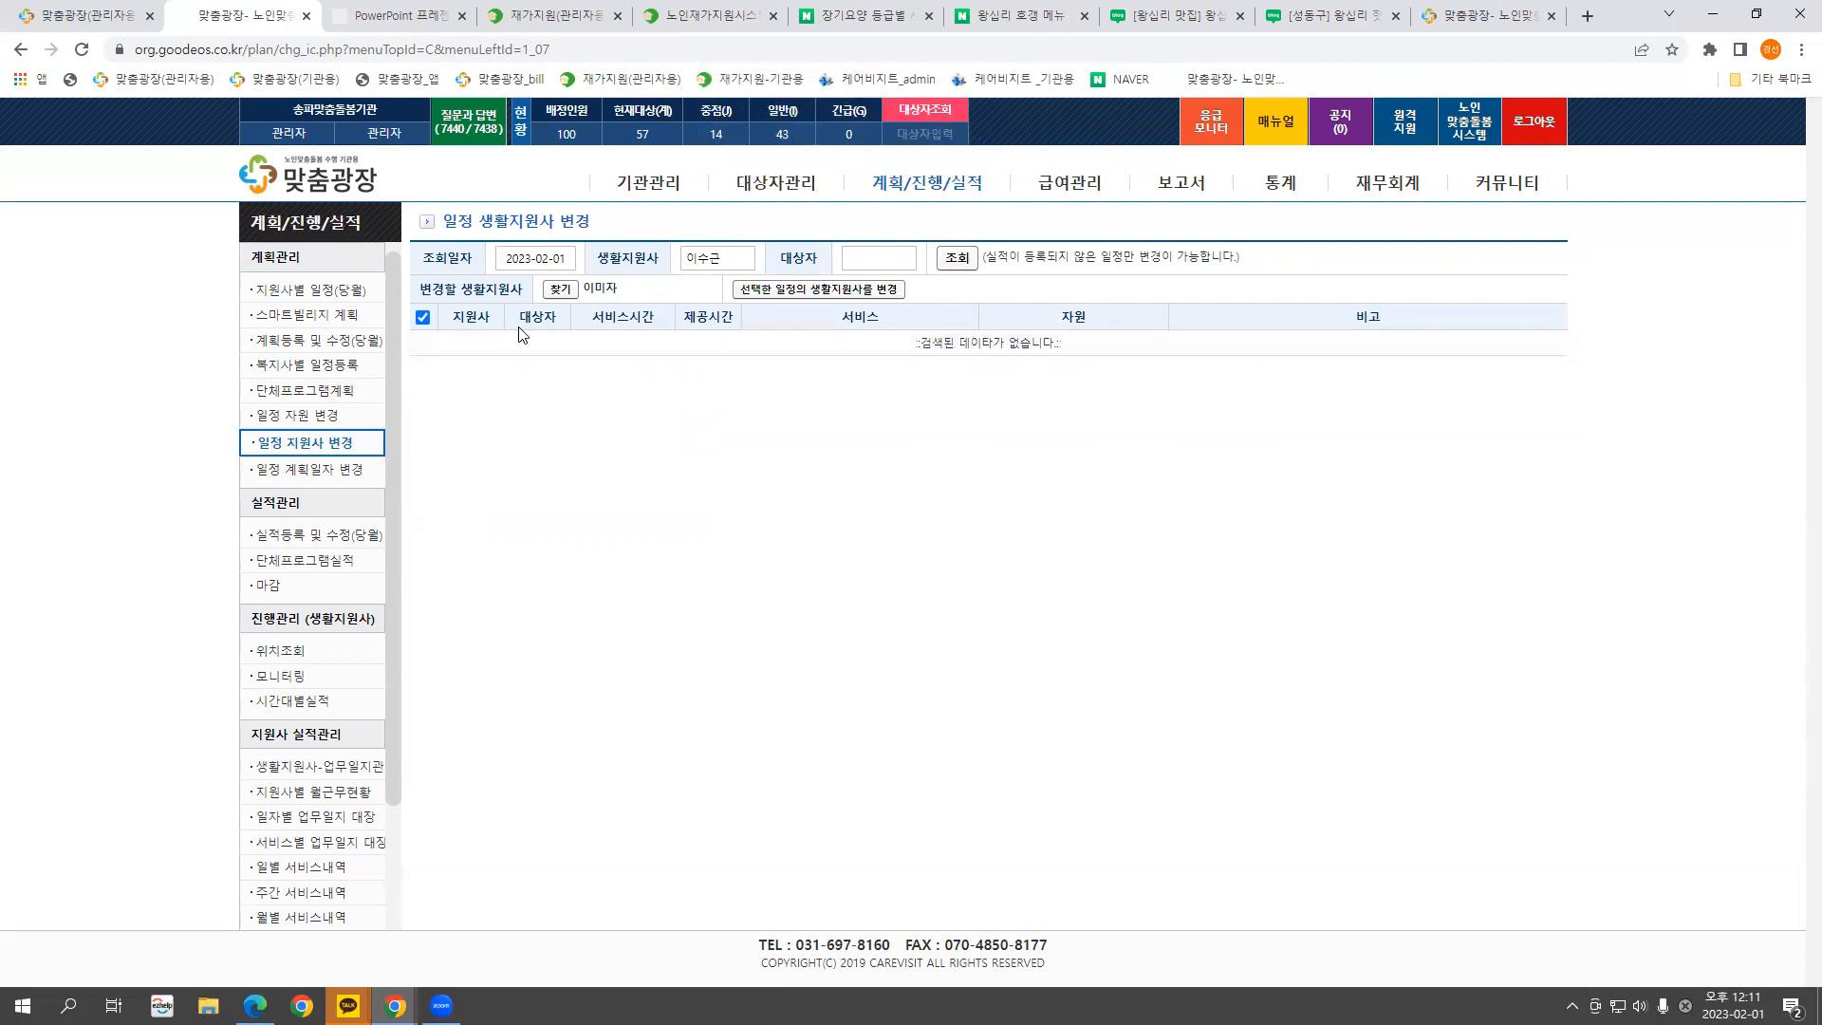
# In 일정 계획일자 변경, load the support worker's six schedules on 2023-02-01
pyautogui.click(339, 471)
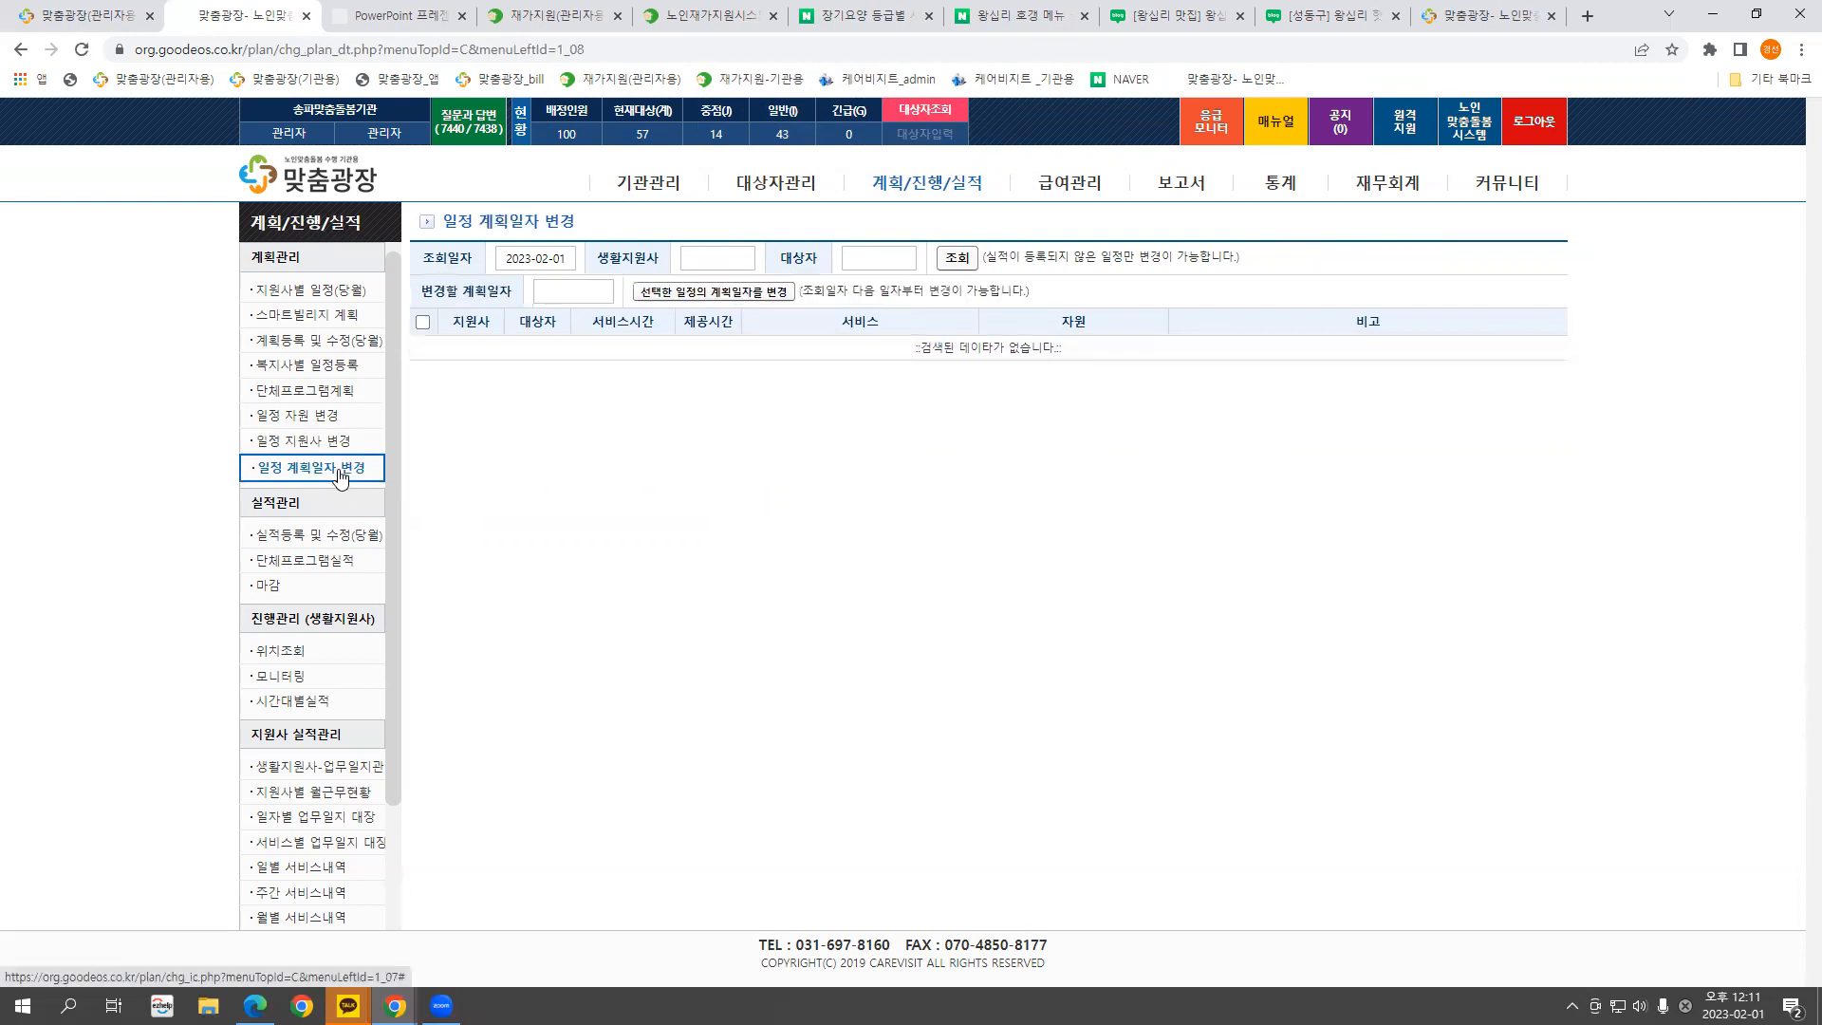
pyautogui.click(536, 258)
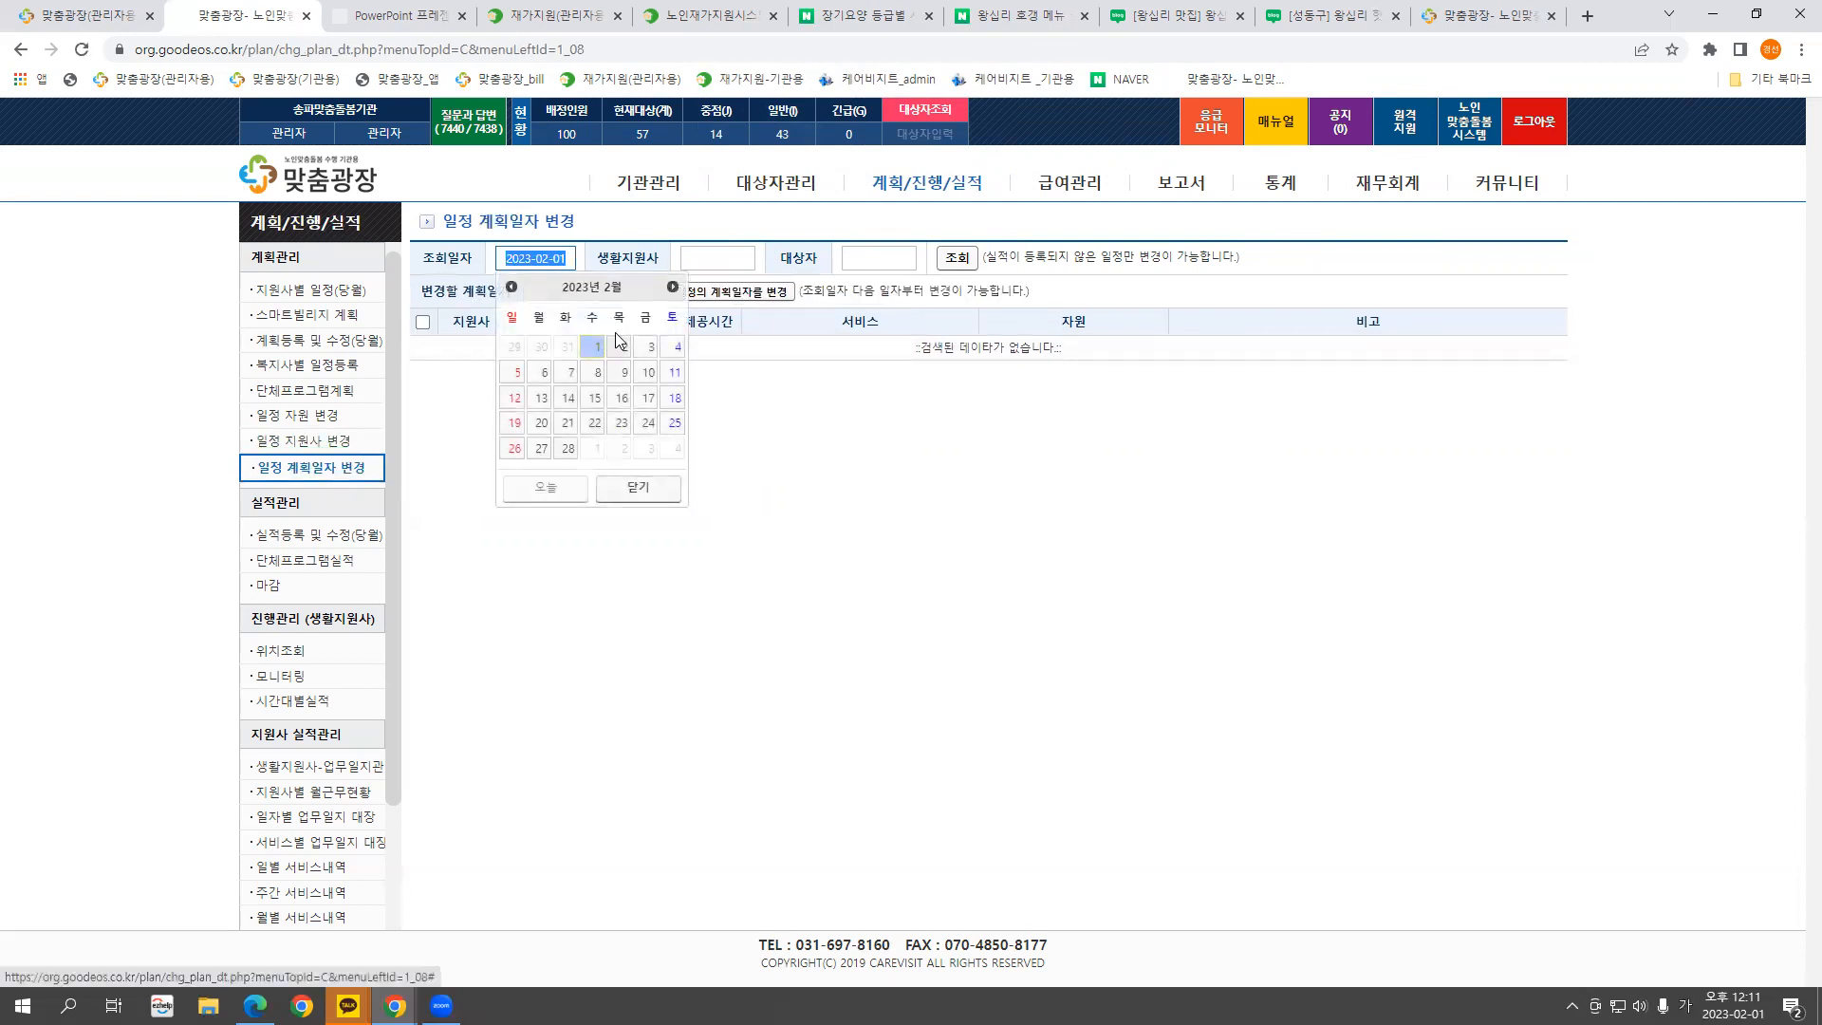
pyautogui.click(704, 251)
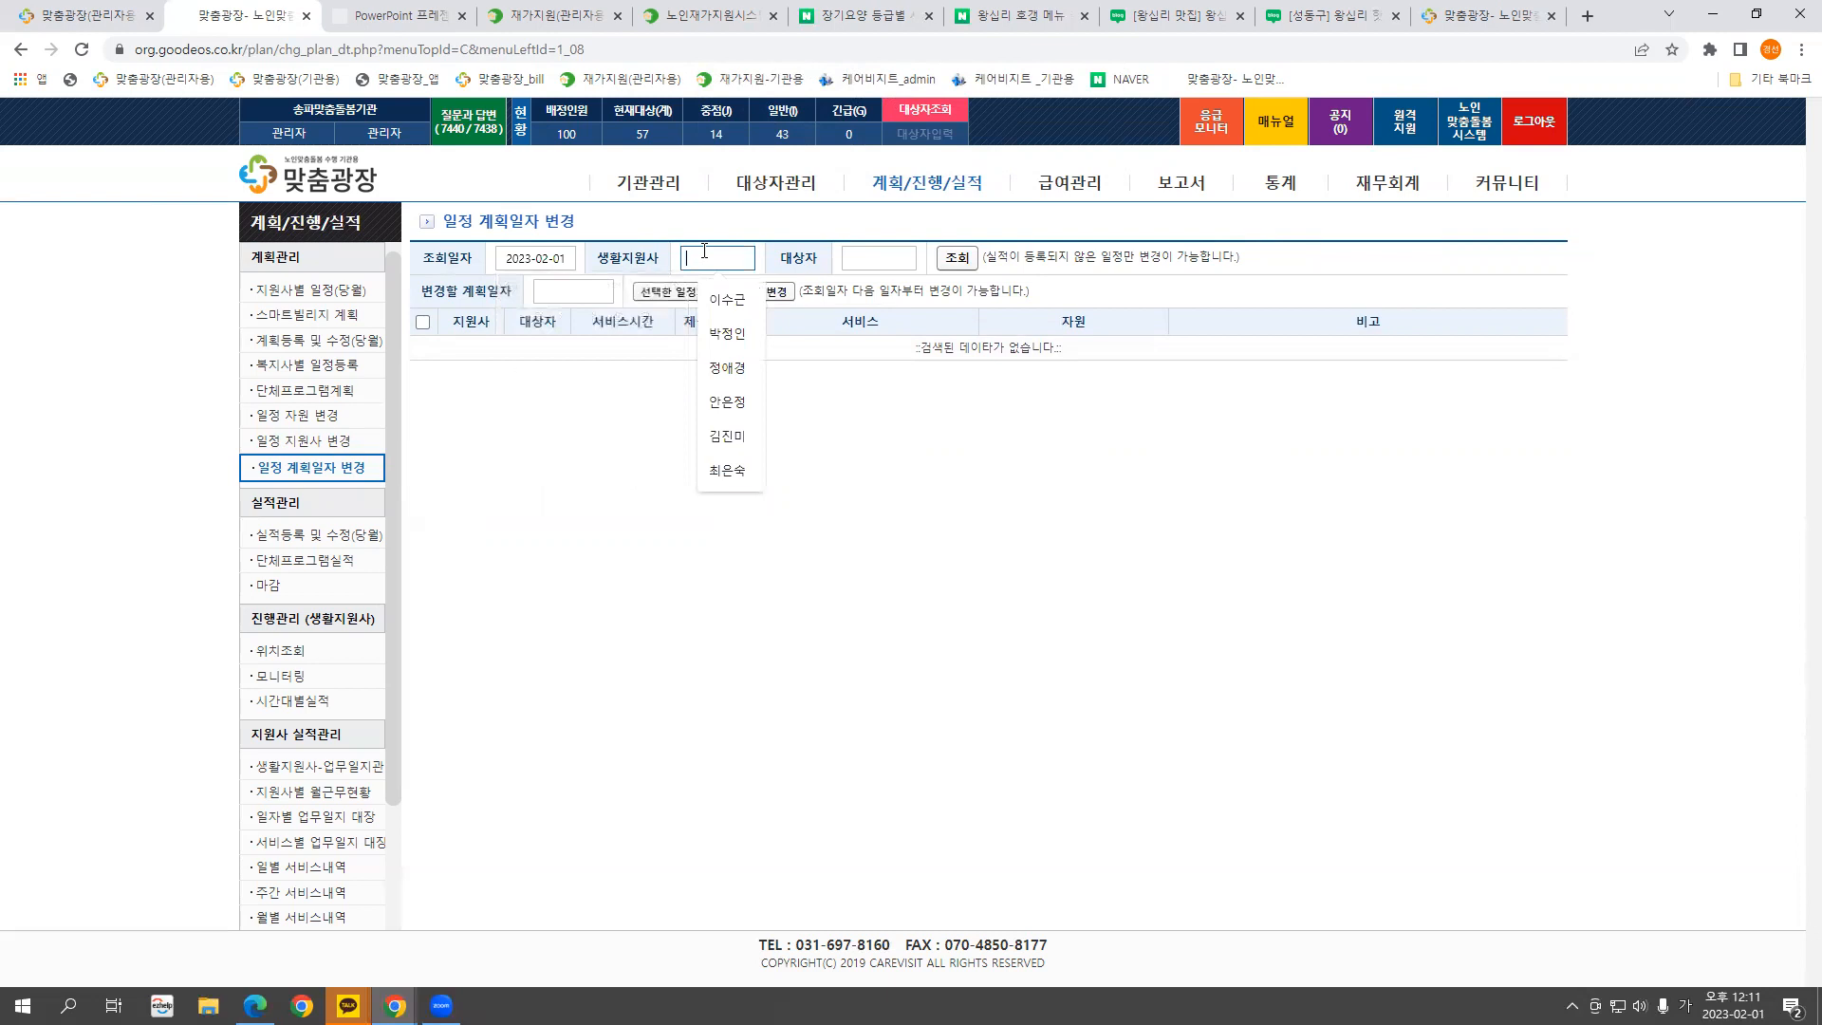
pyautogui.click(952, 259)
pyautogui.moveTo(731, 264); pyautogui.dragTo(694, 272)
pyautogui.click(956, 258)
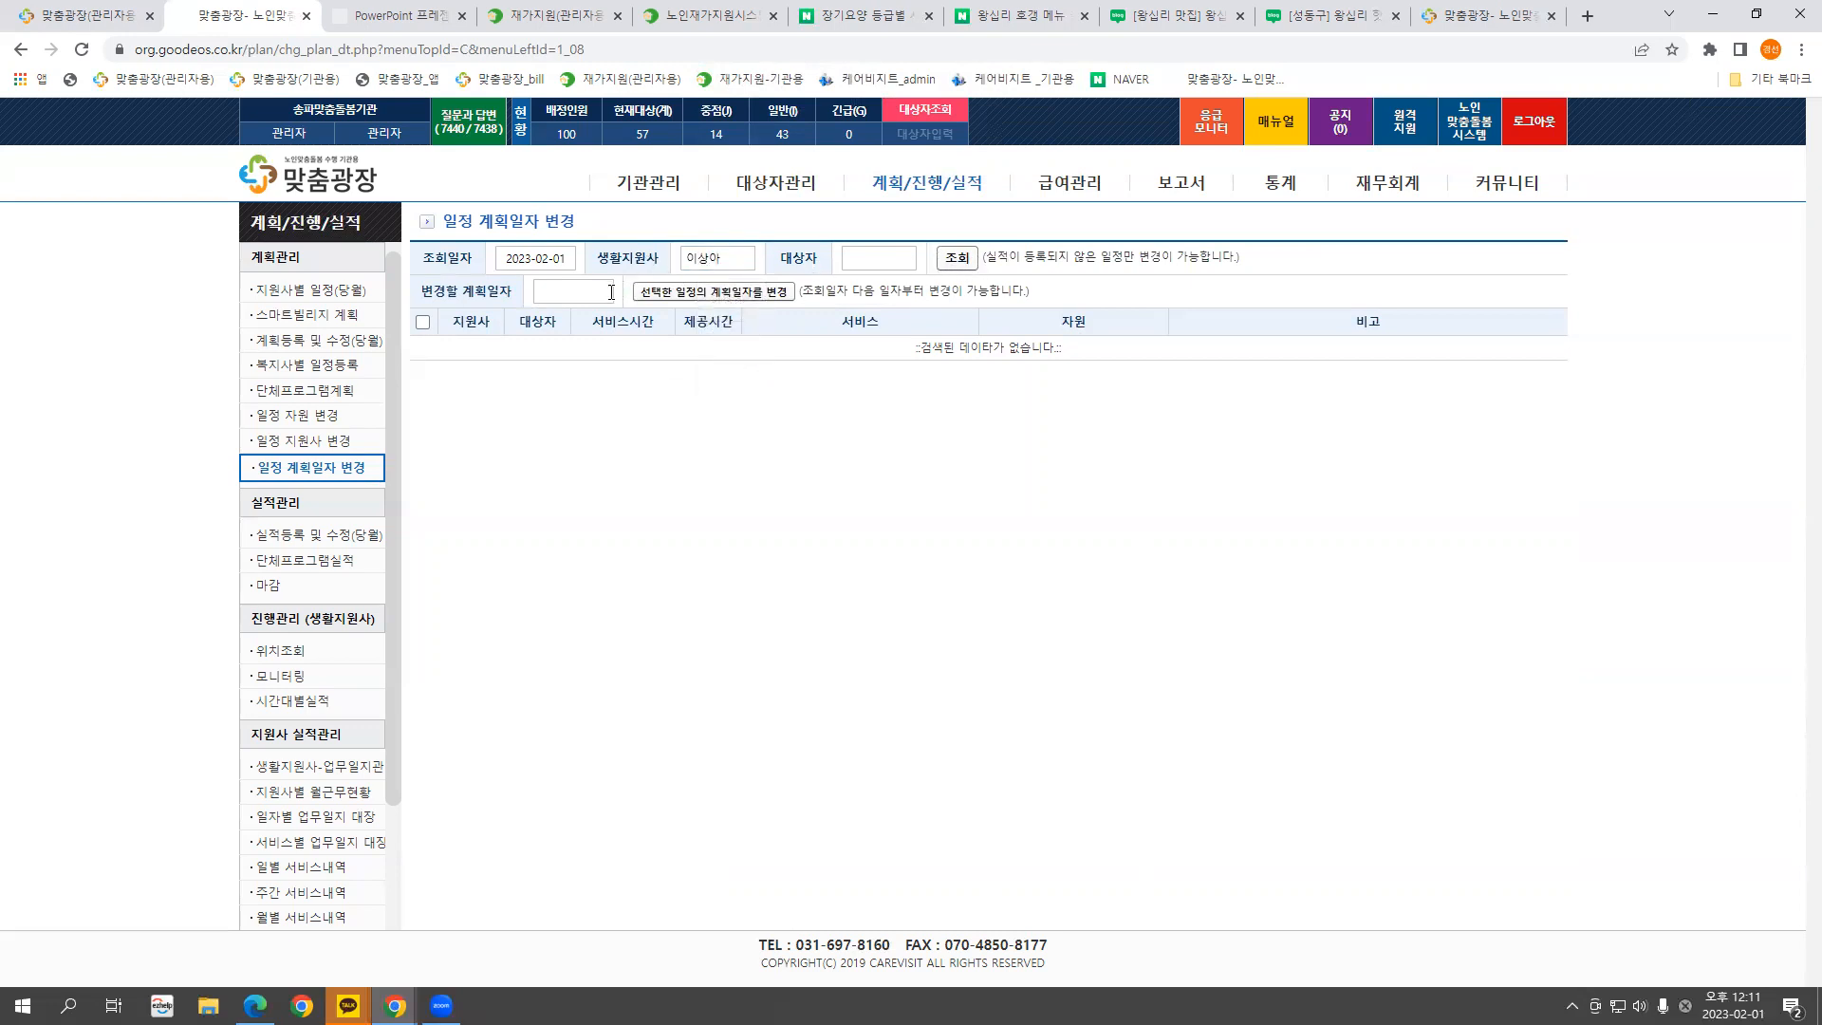
pyautogui.click(560, 284)
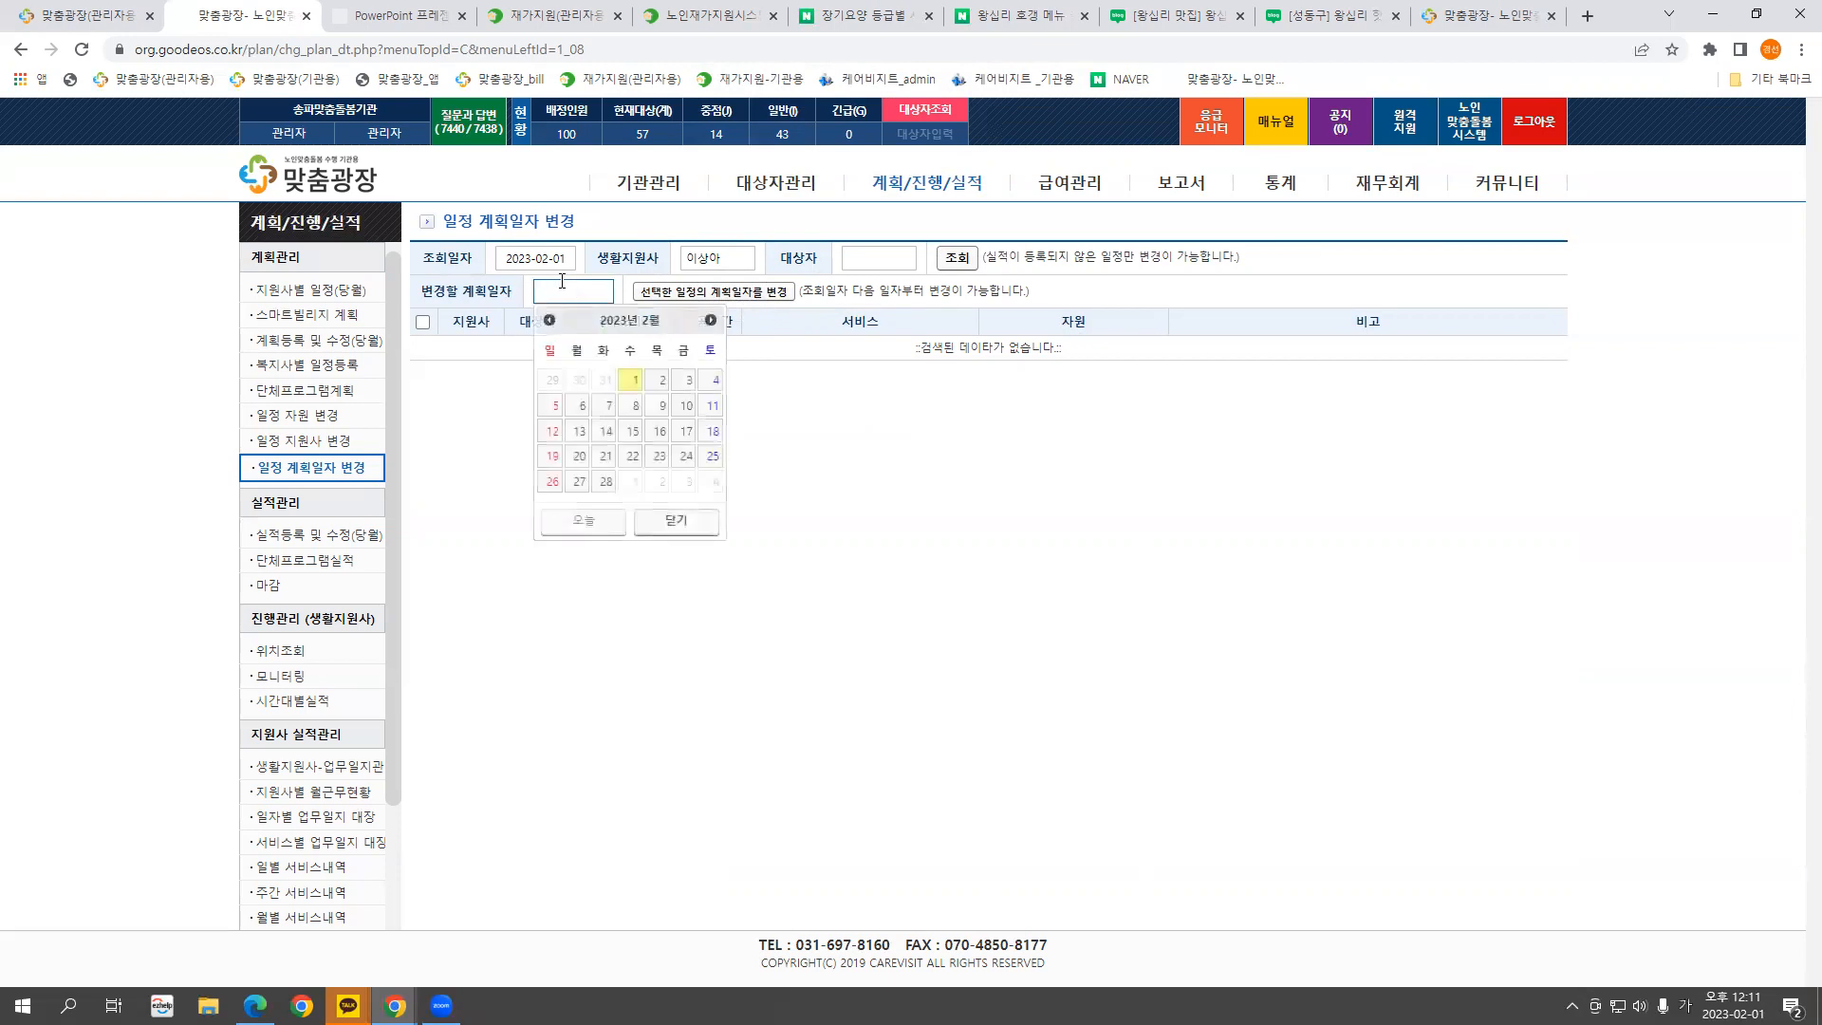
pyautogui.write('2')
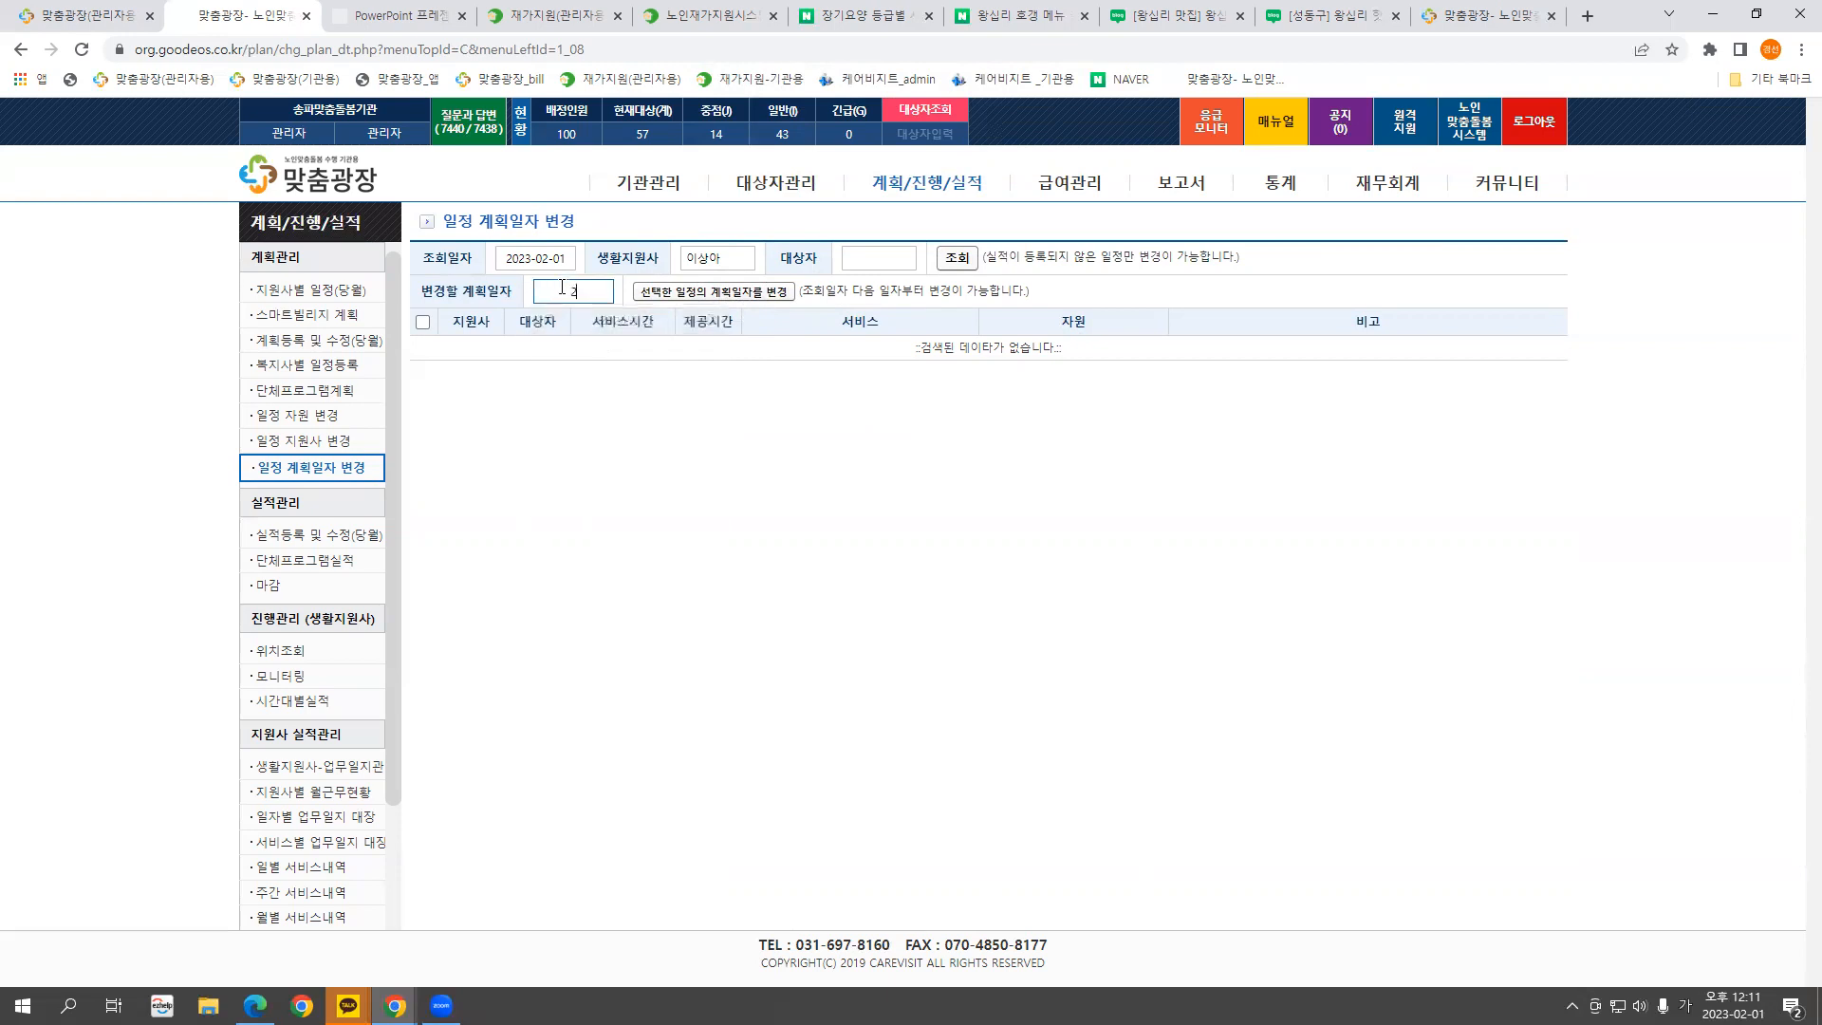
pyautogui.click(547, 251)
pyautogui.doubleClick(719, 257)
pyautogui.click(962, 258)
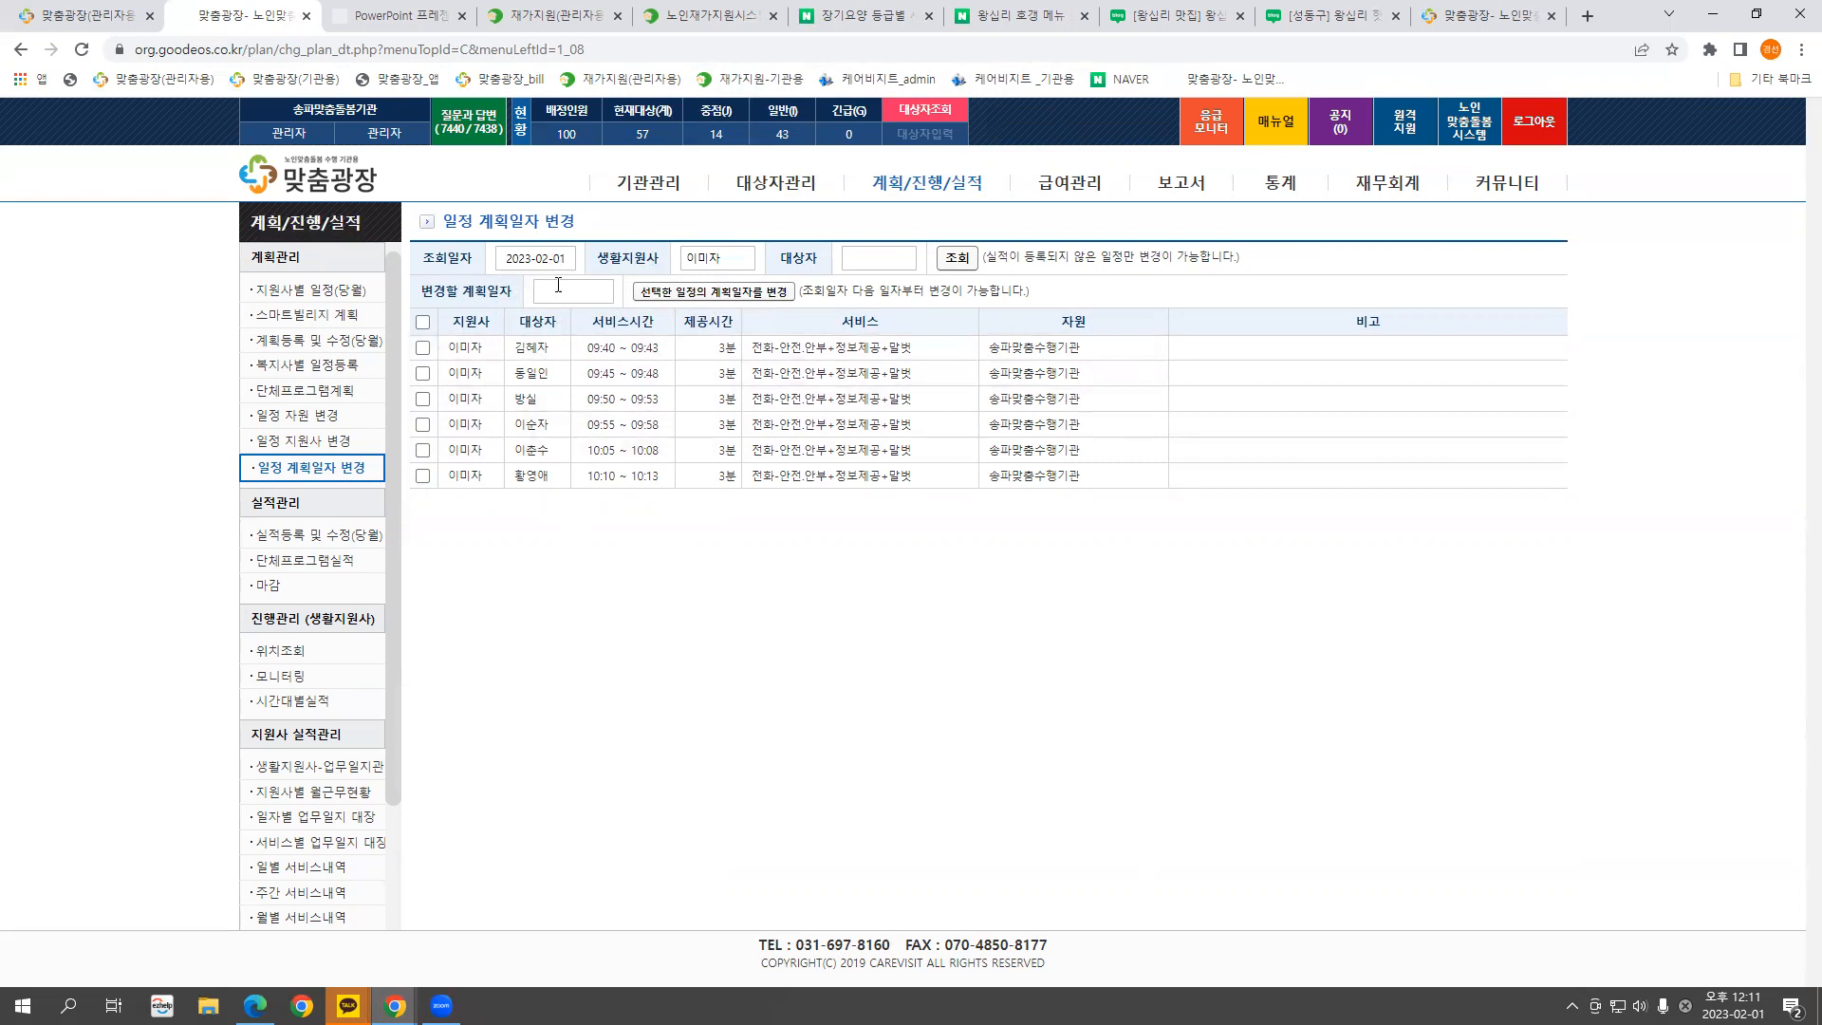
# Move all six schedules to plan date 2023-02-02
pyautogui.click(423, 323)
pyautogui.click(572, 290)
pyautogui.write('20230202')
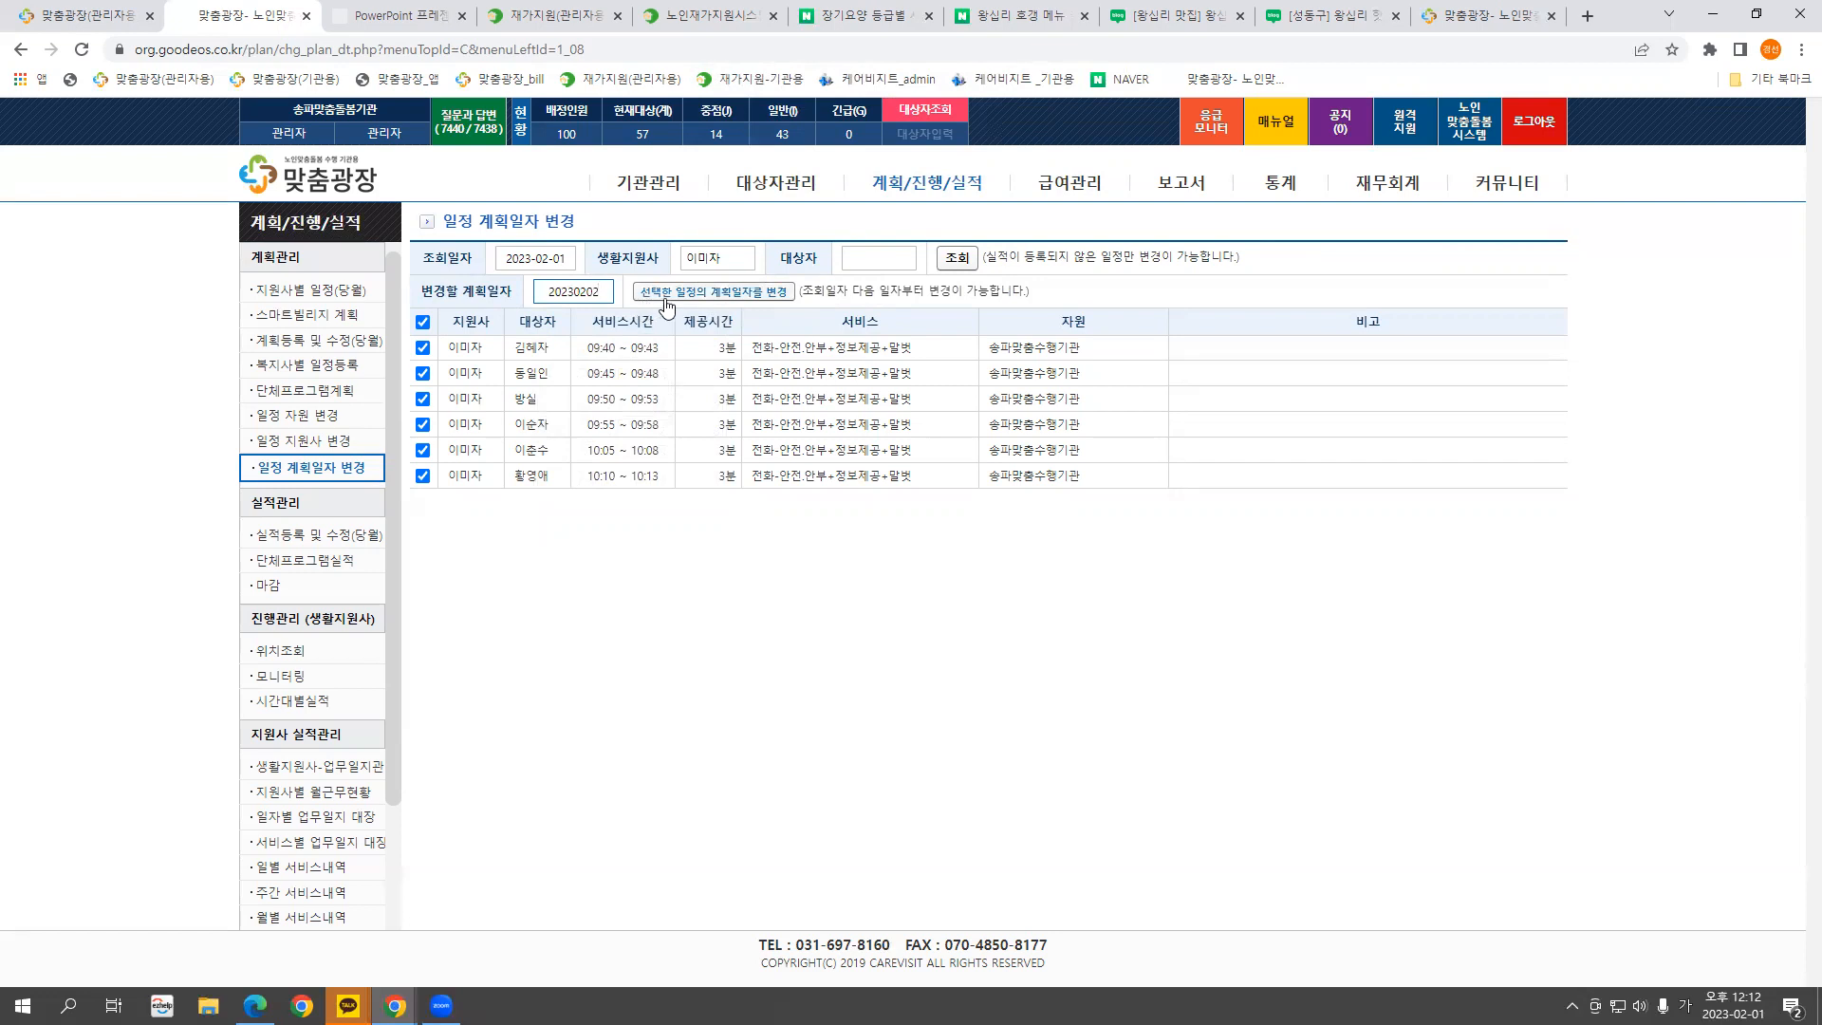
pyautogui.click(719, 293)
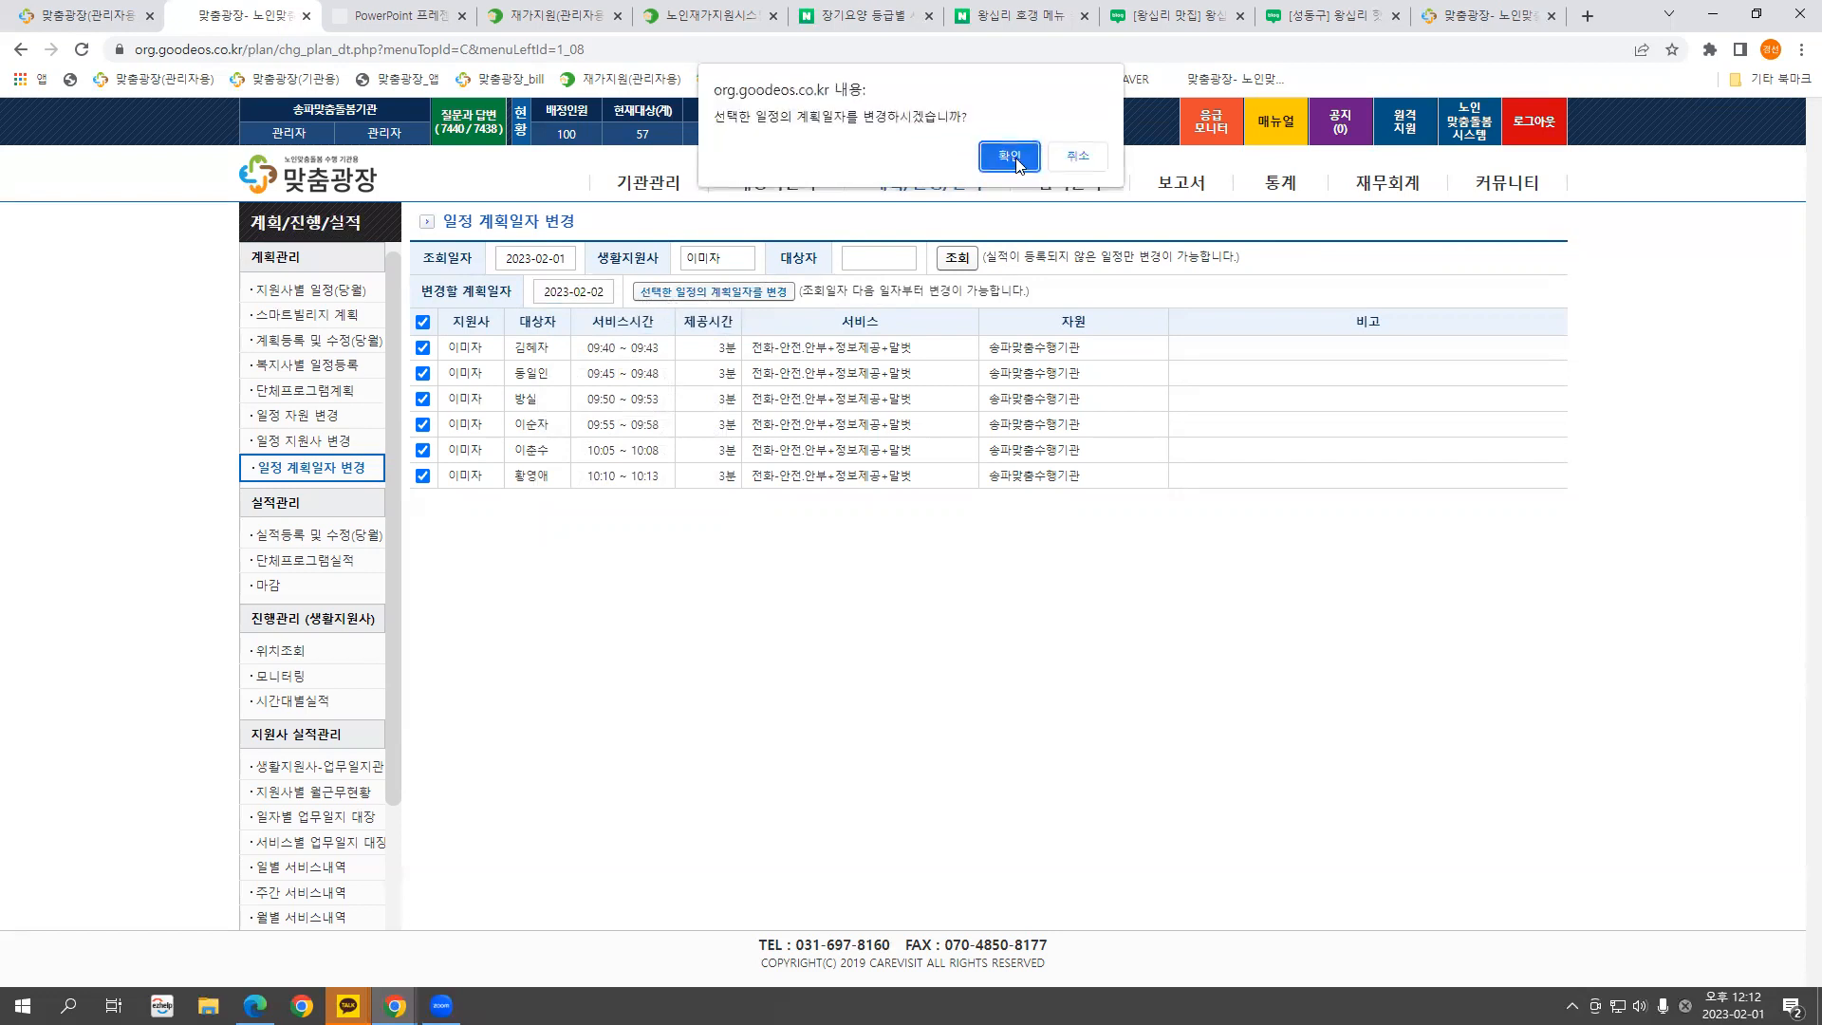
pyautogui.click(1011, 157)
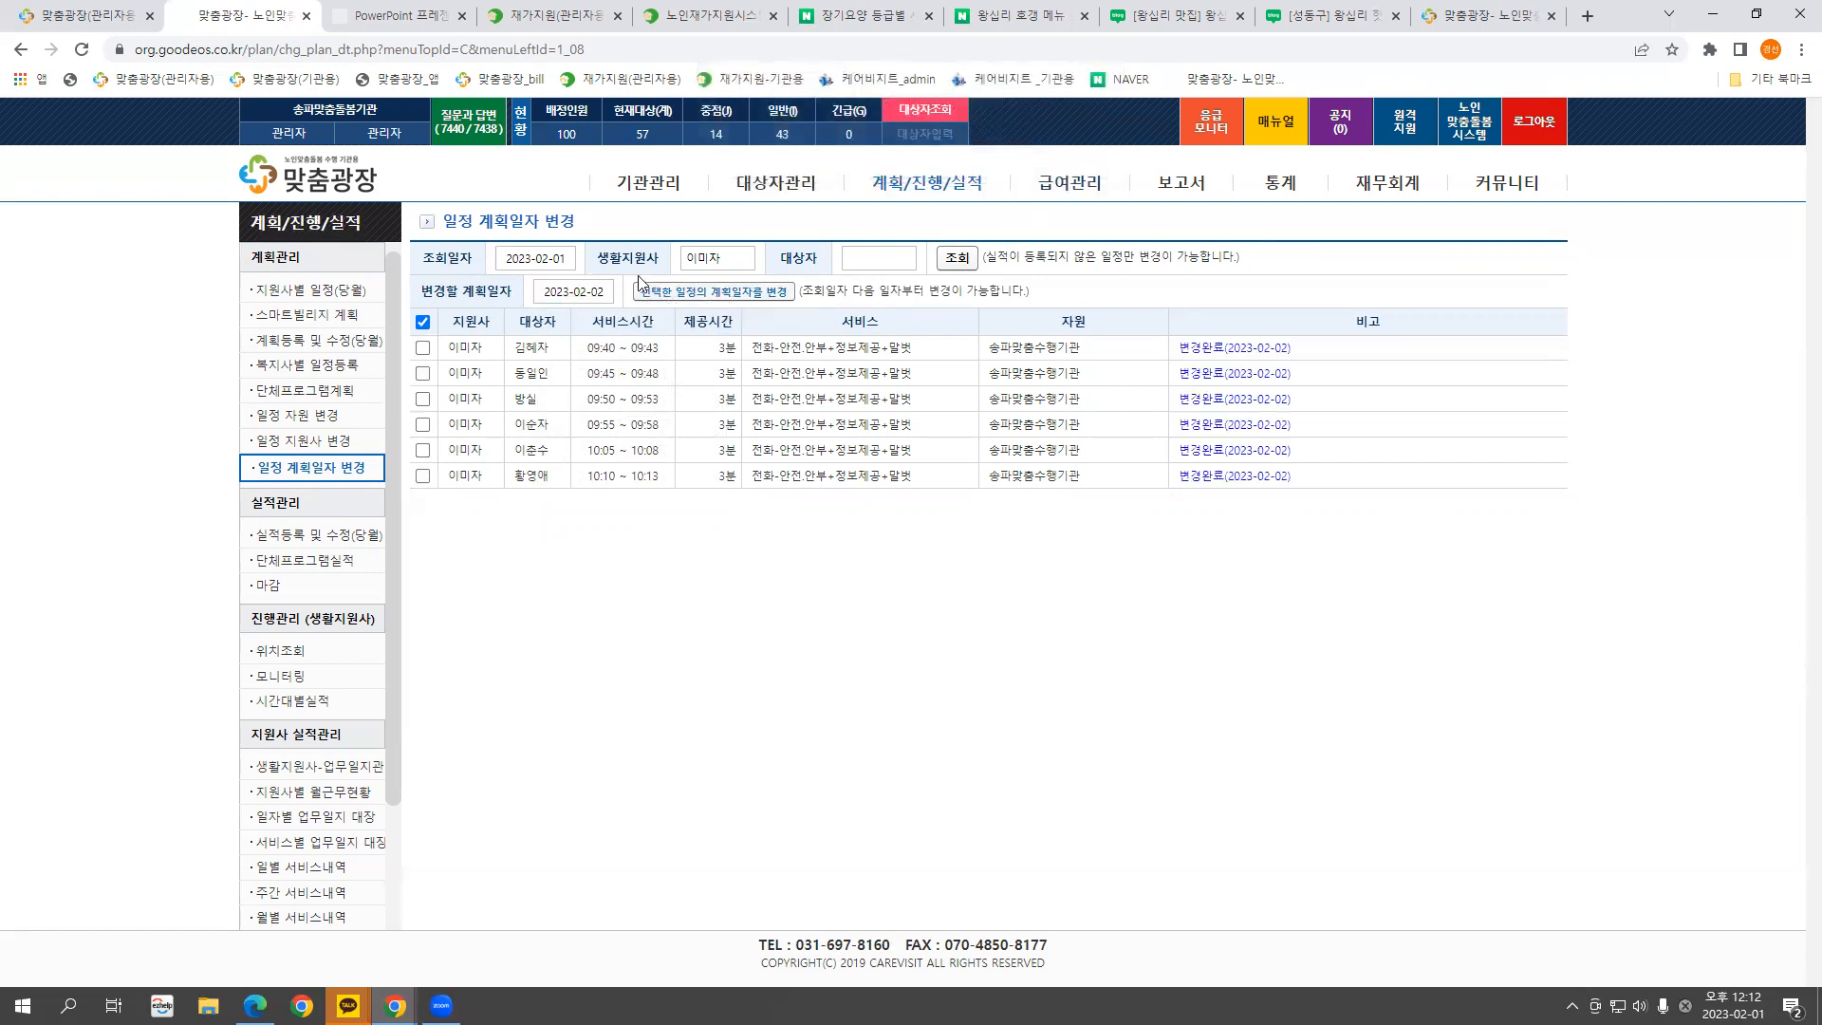
# Check the schedule lists for 2023-02-01 and 2023-02-02
pyautogui.click(945, 258)
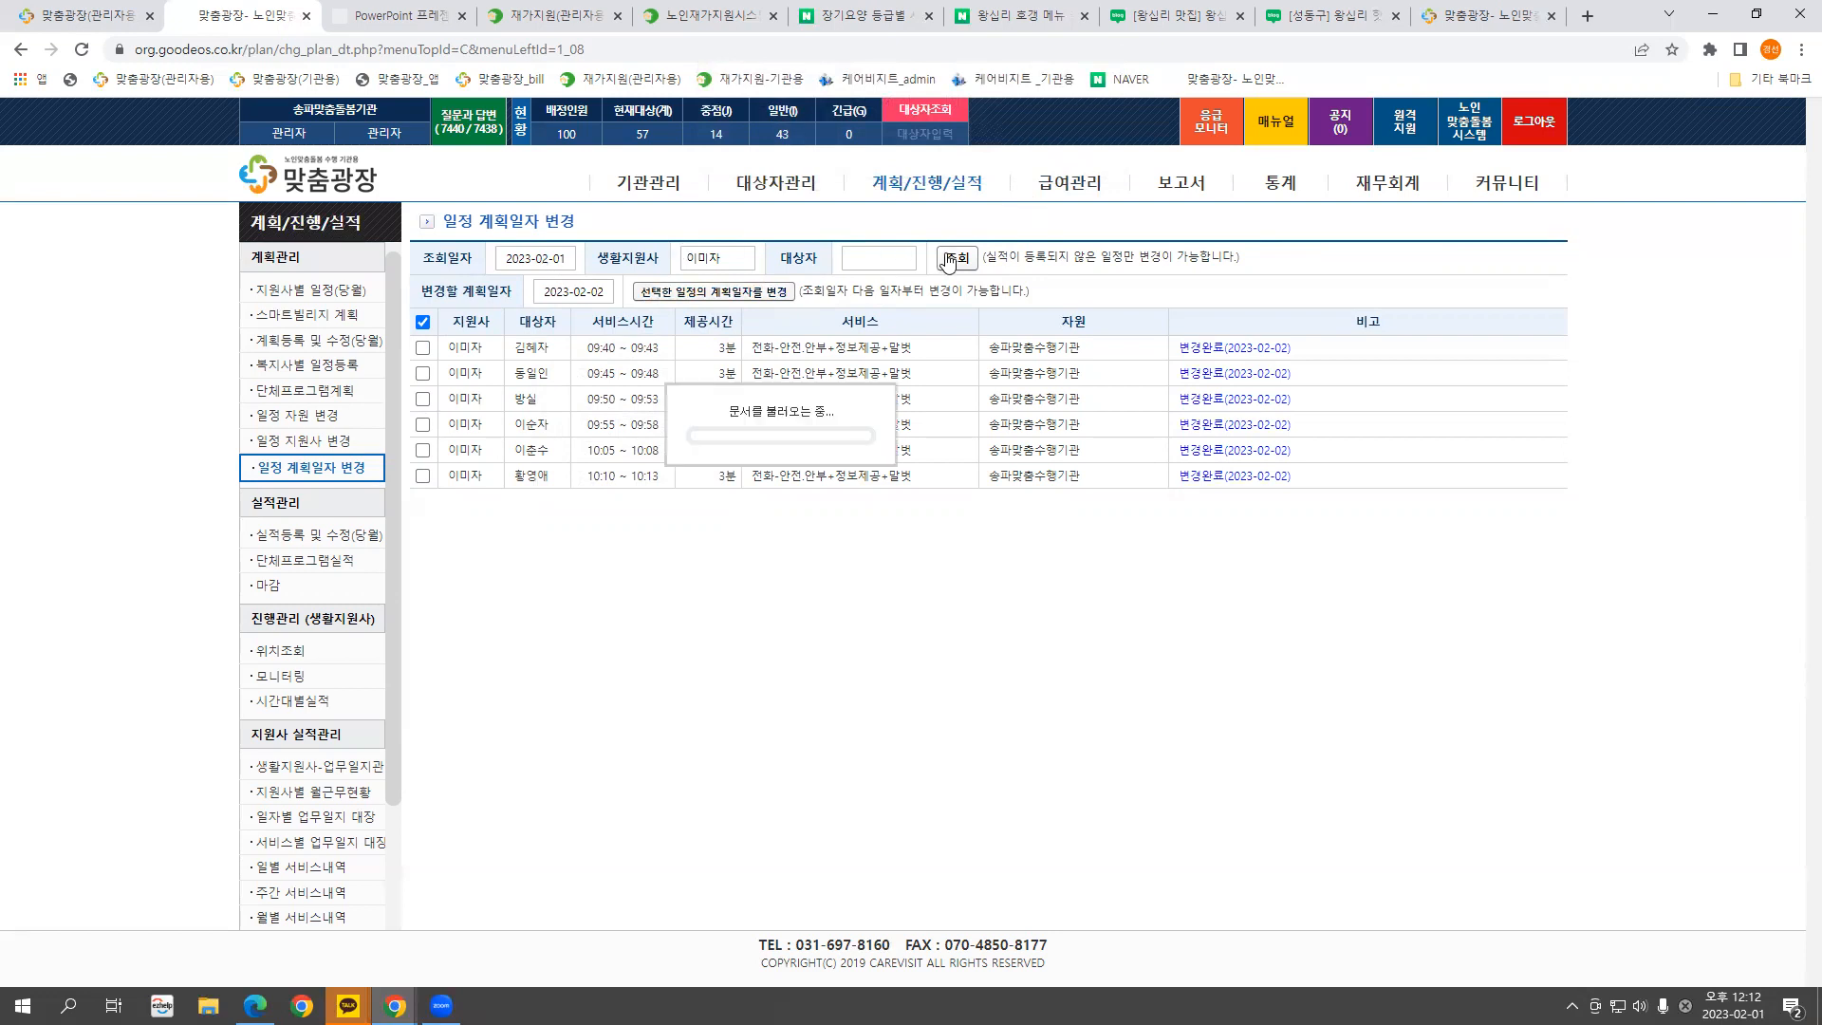
pyautogui.click(558, 258)
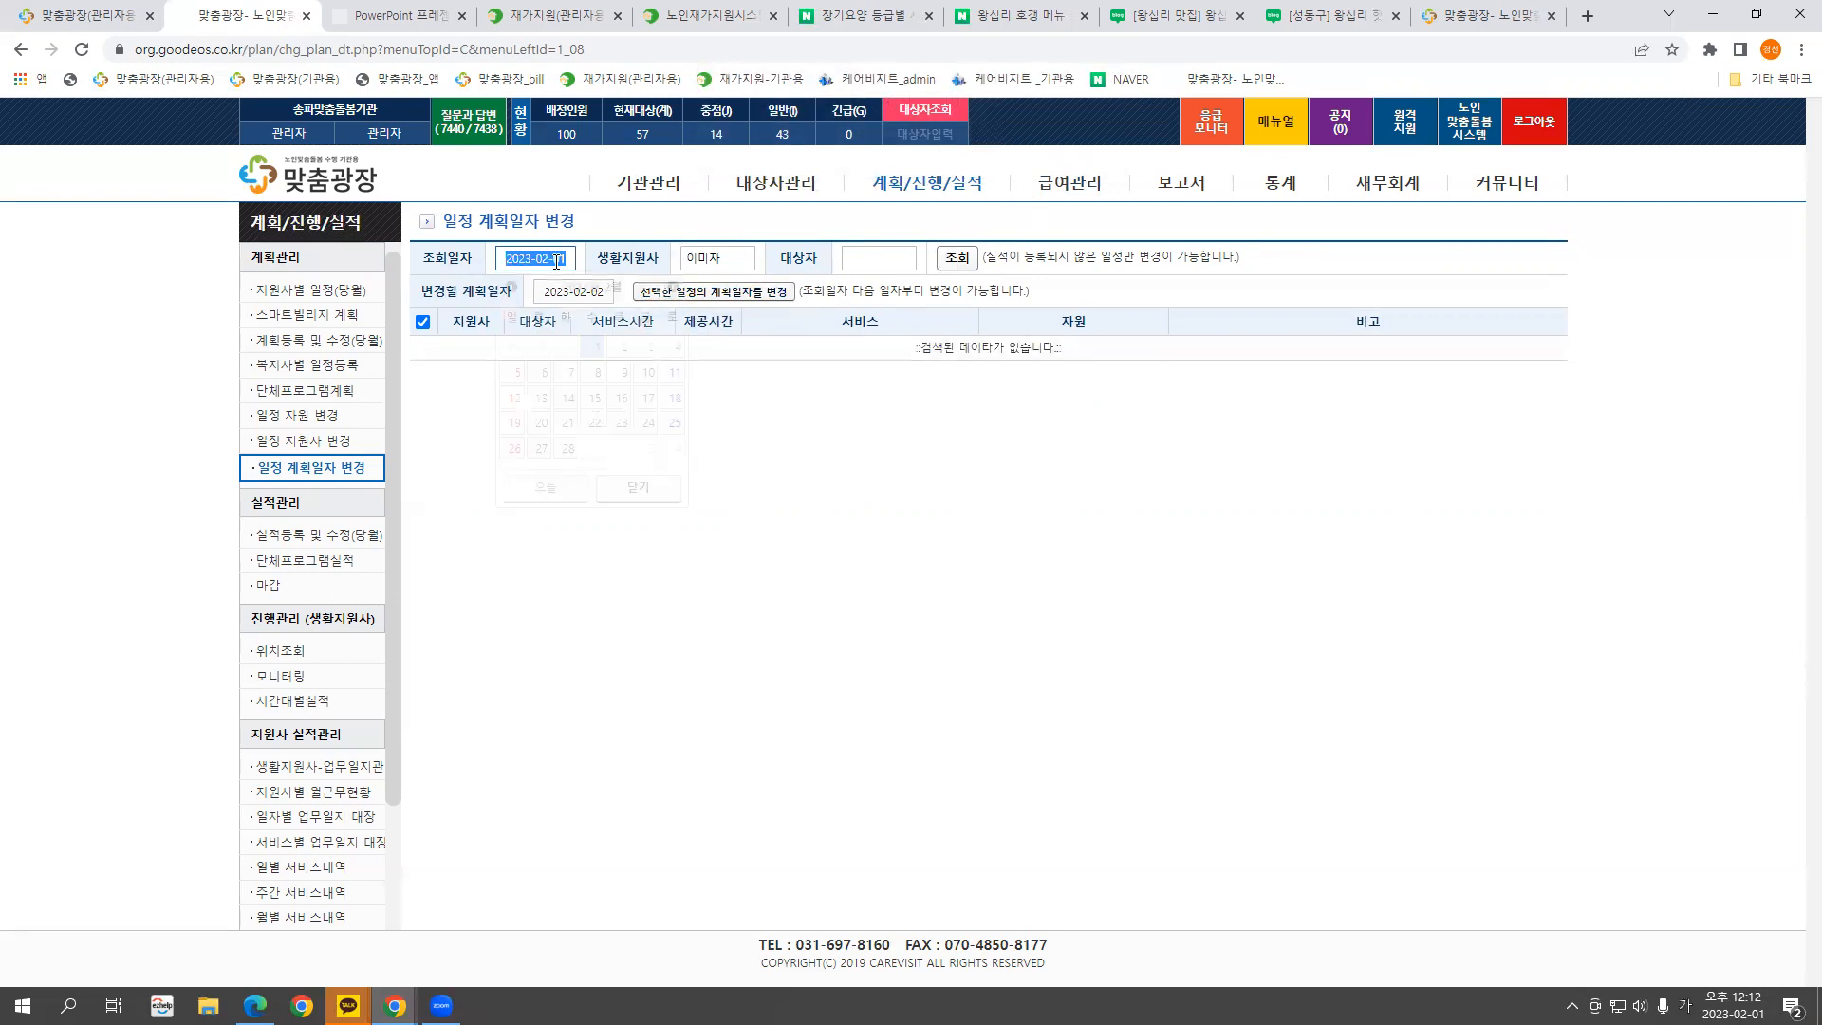
pyautogui.click(623, 347)
pyautogui.click(958, 258)
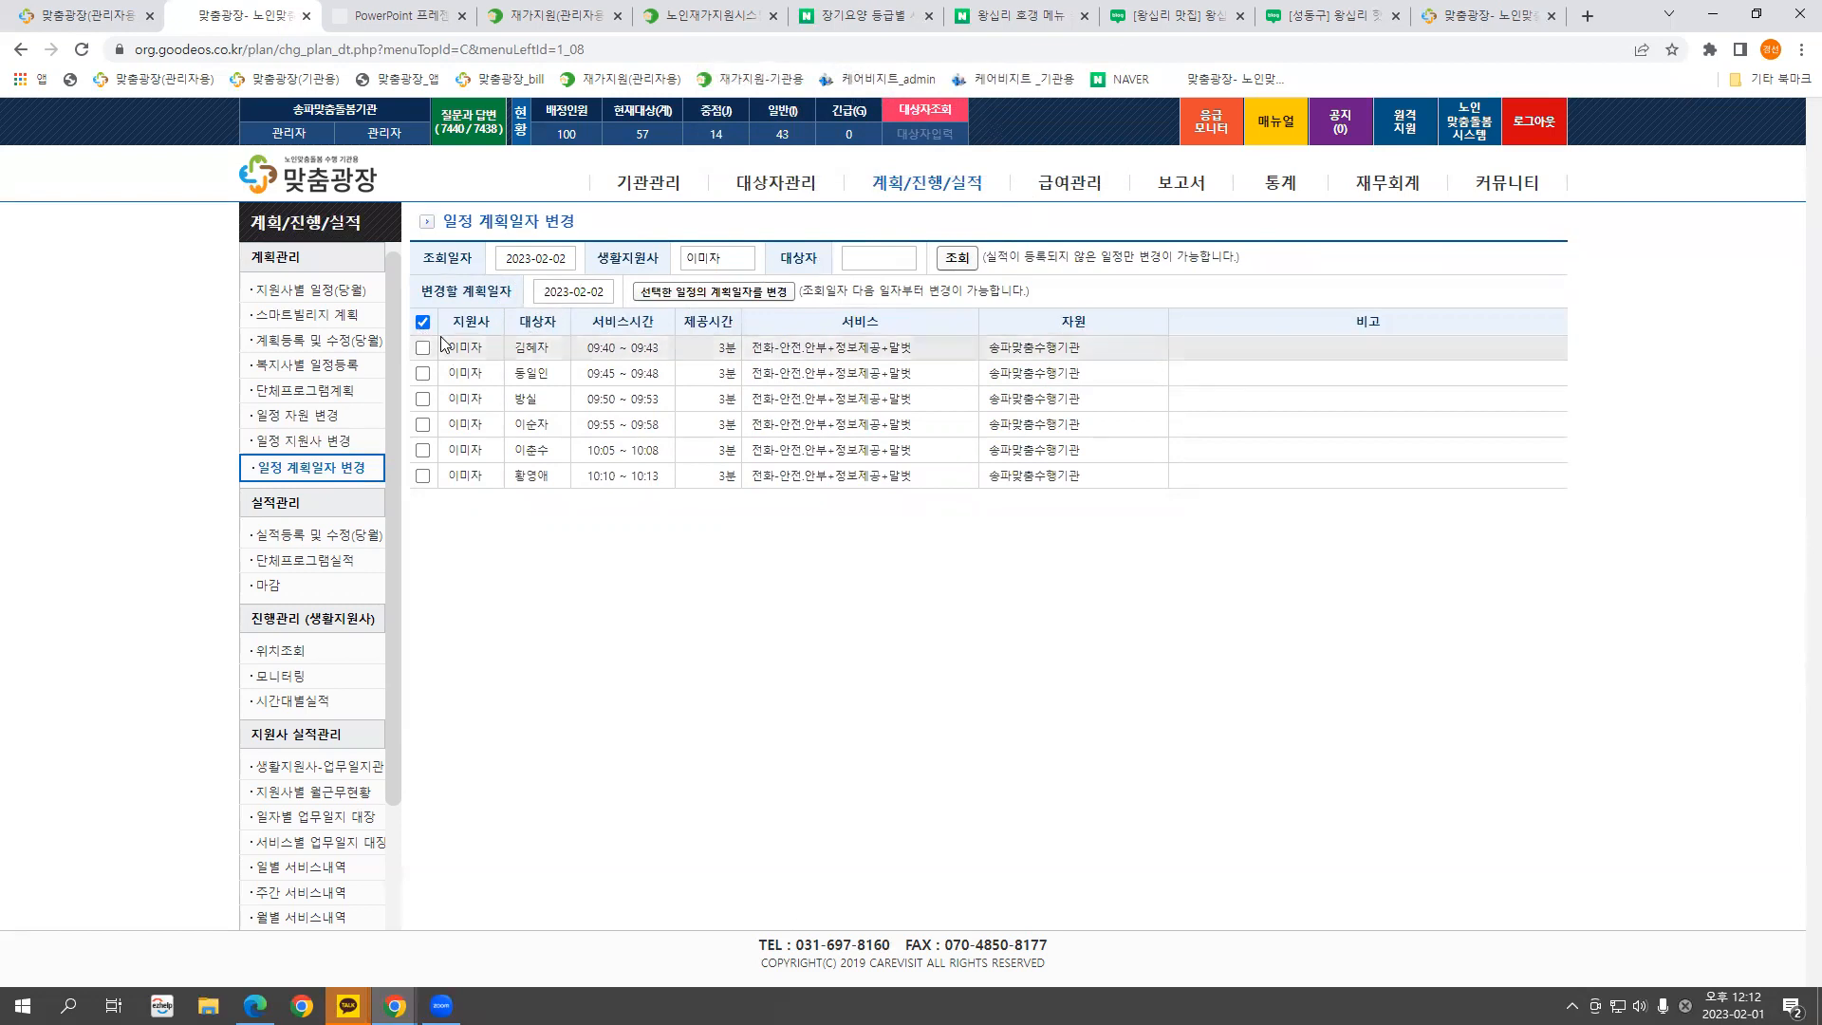
pyautogui.click(537, 259)
pyautogui.click(595, 346)
pyautogui.click(955, 258)
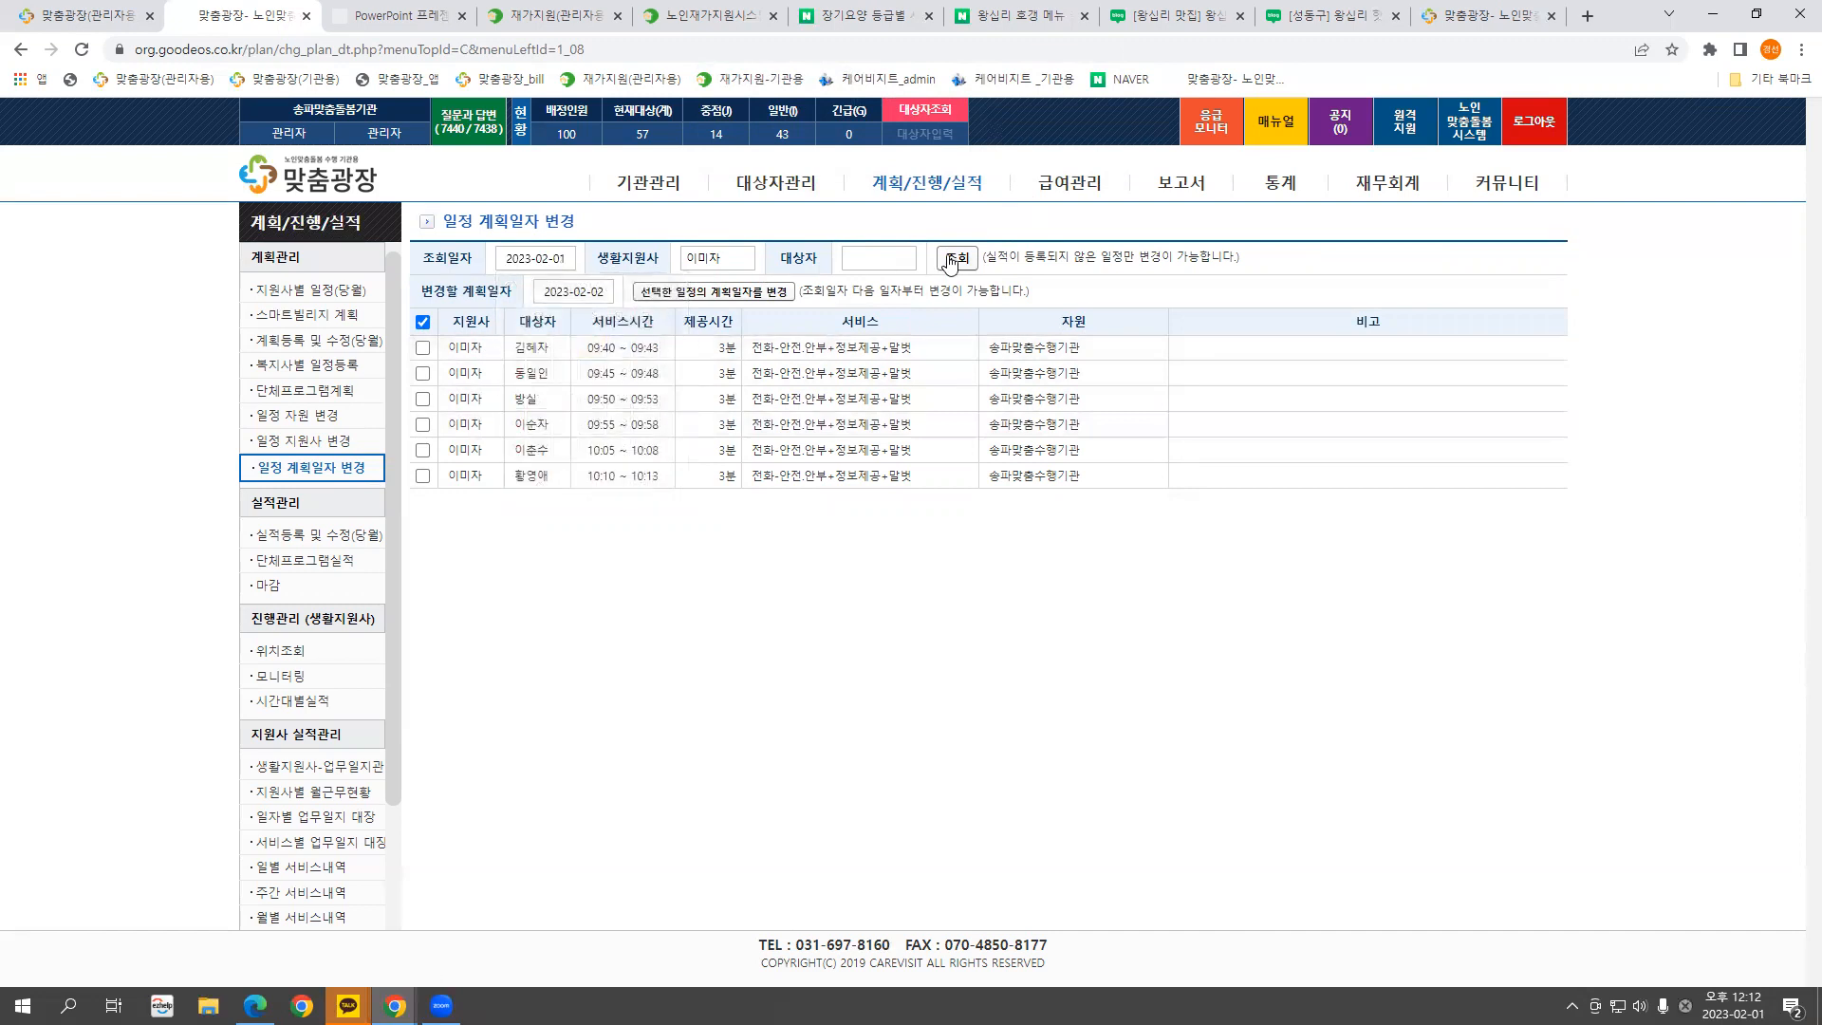
# Clear the new plan date and load the support worker's schedules on 2023-02-02
pyautogui.click(573, 292)
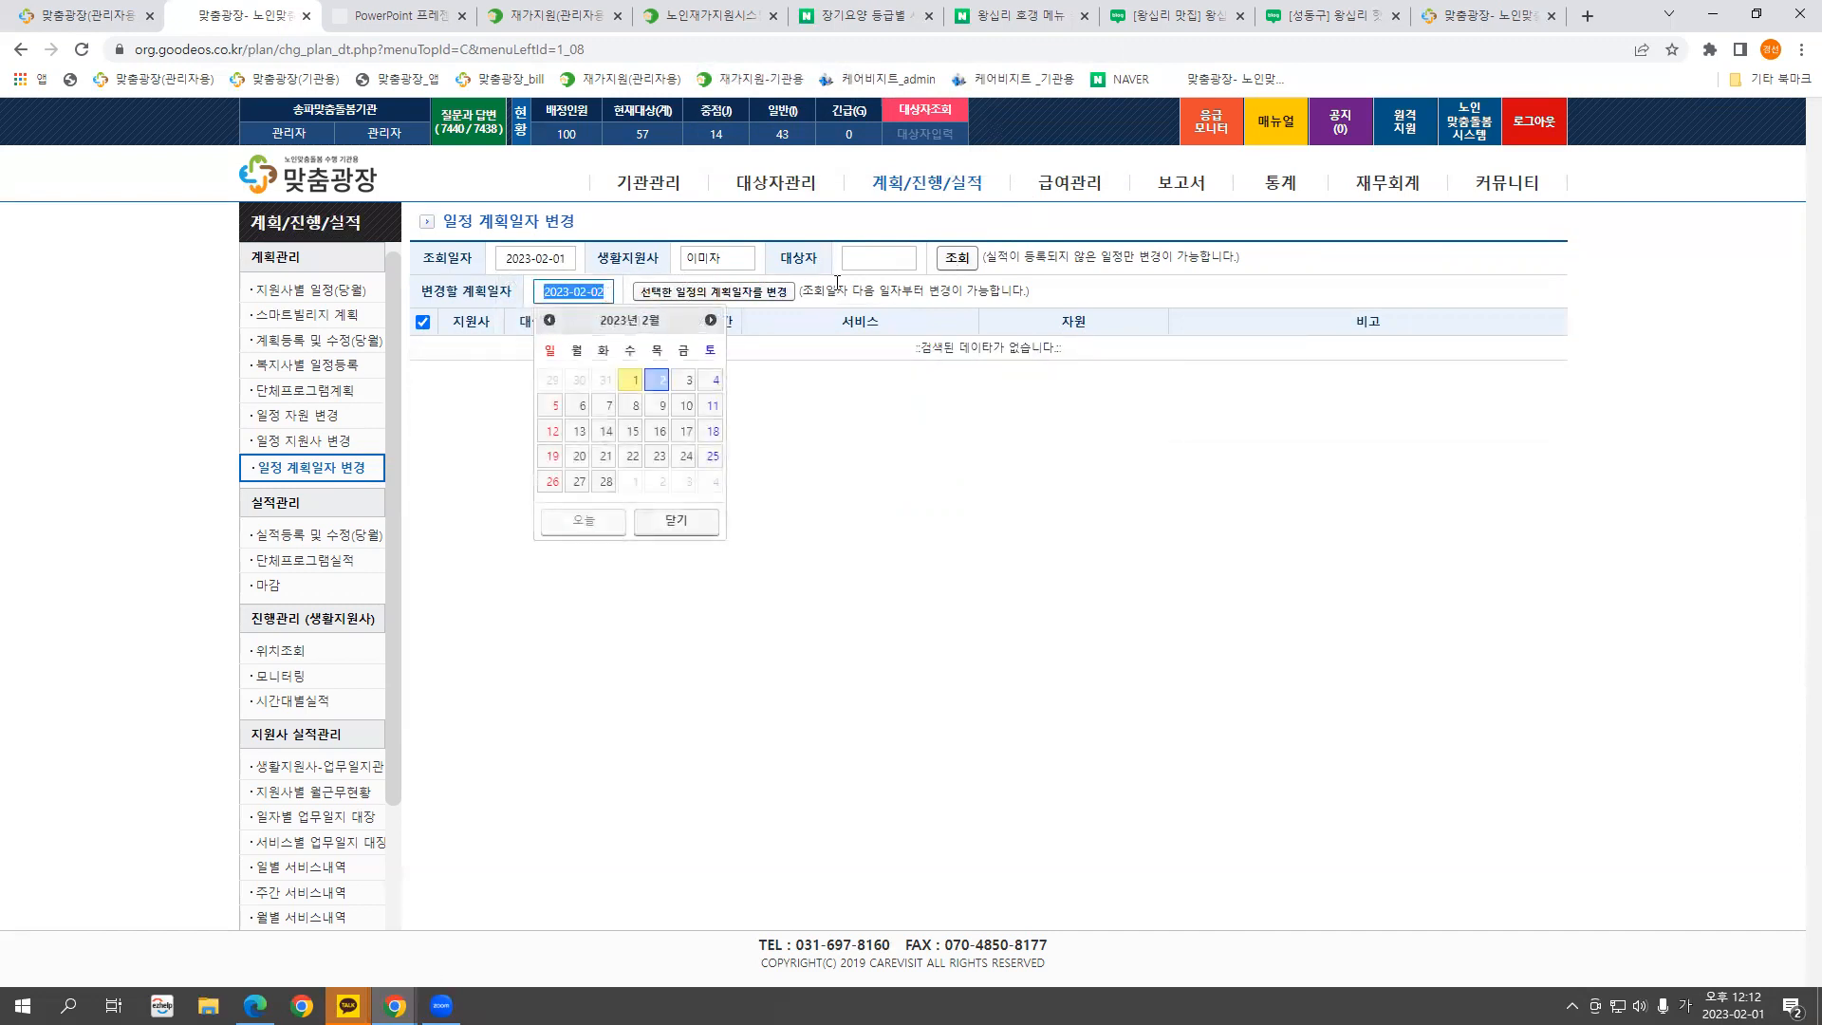
pyautogui.press('BackSpace')
pyautogui.click(949, 264)
pyautogui.click(745, 265)
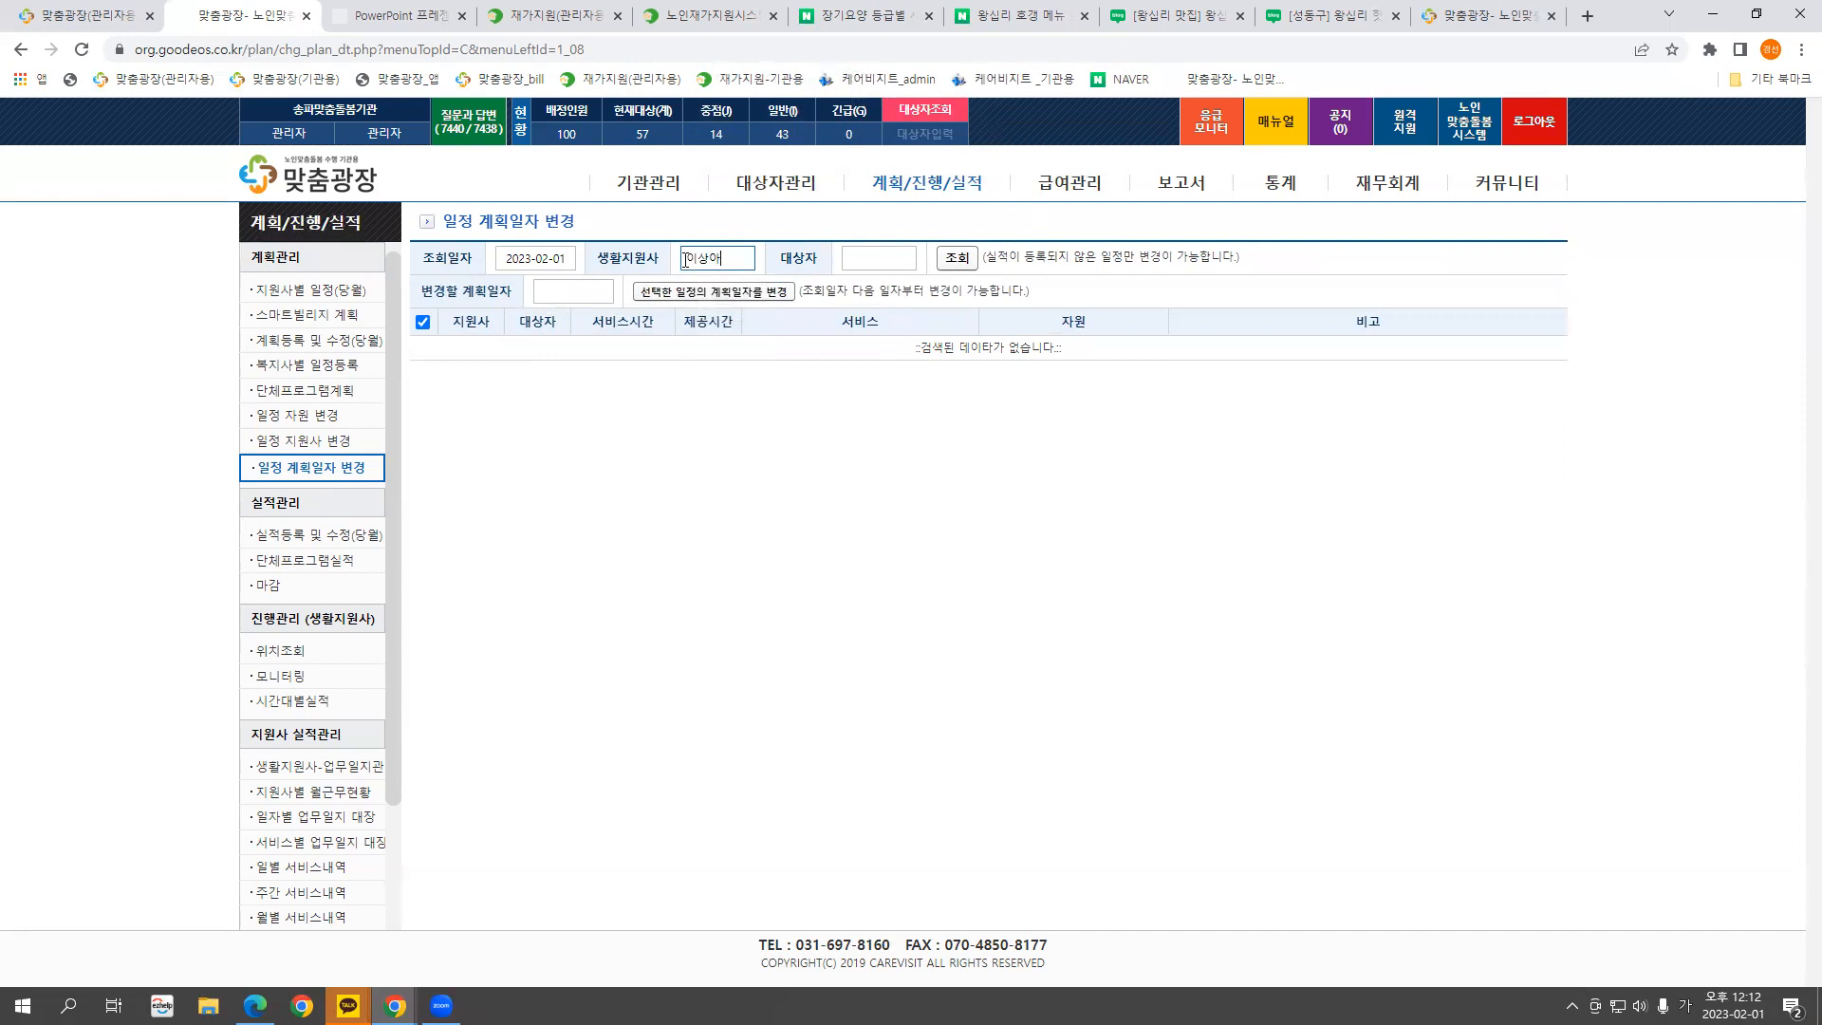
pyautogui.moveTo(745, 266); pyautogui.dragTo(491, 244)
pyautogui.write('이')
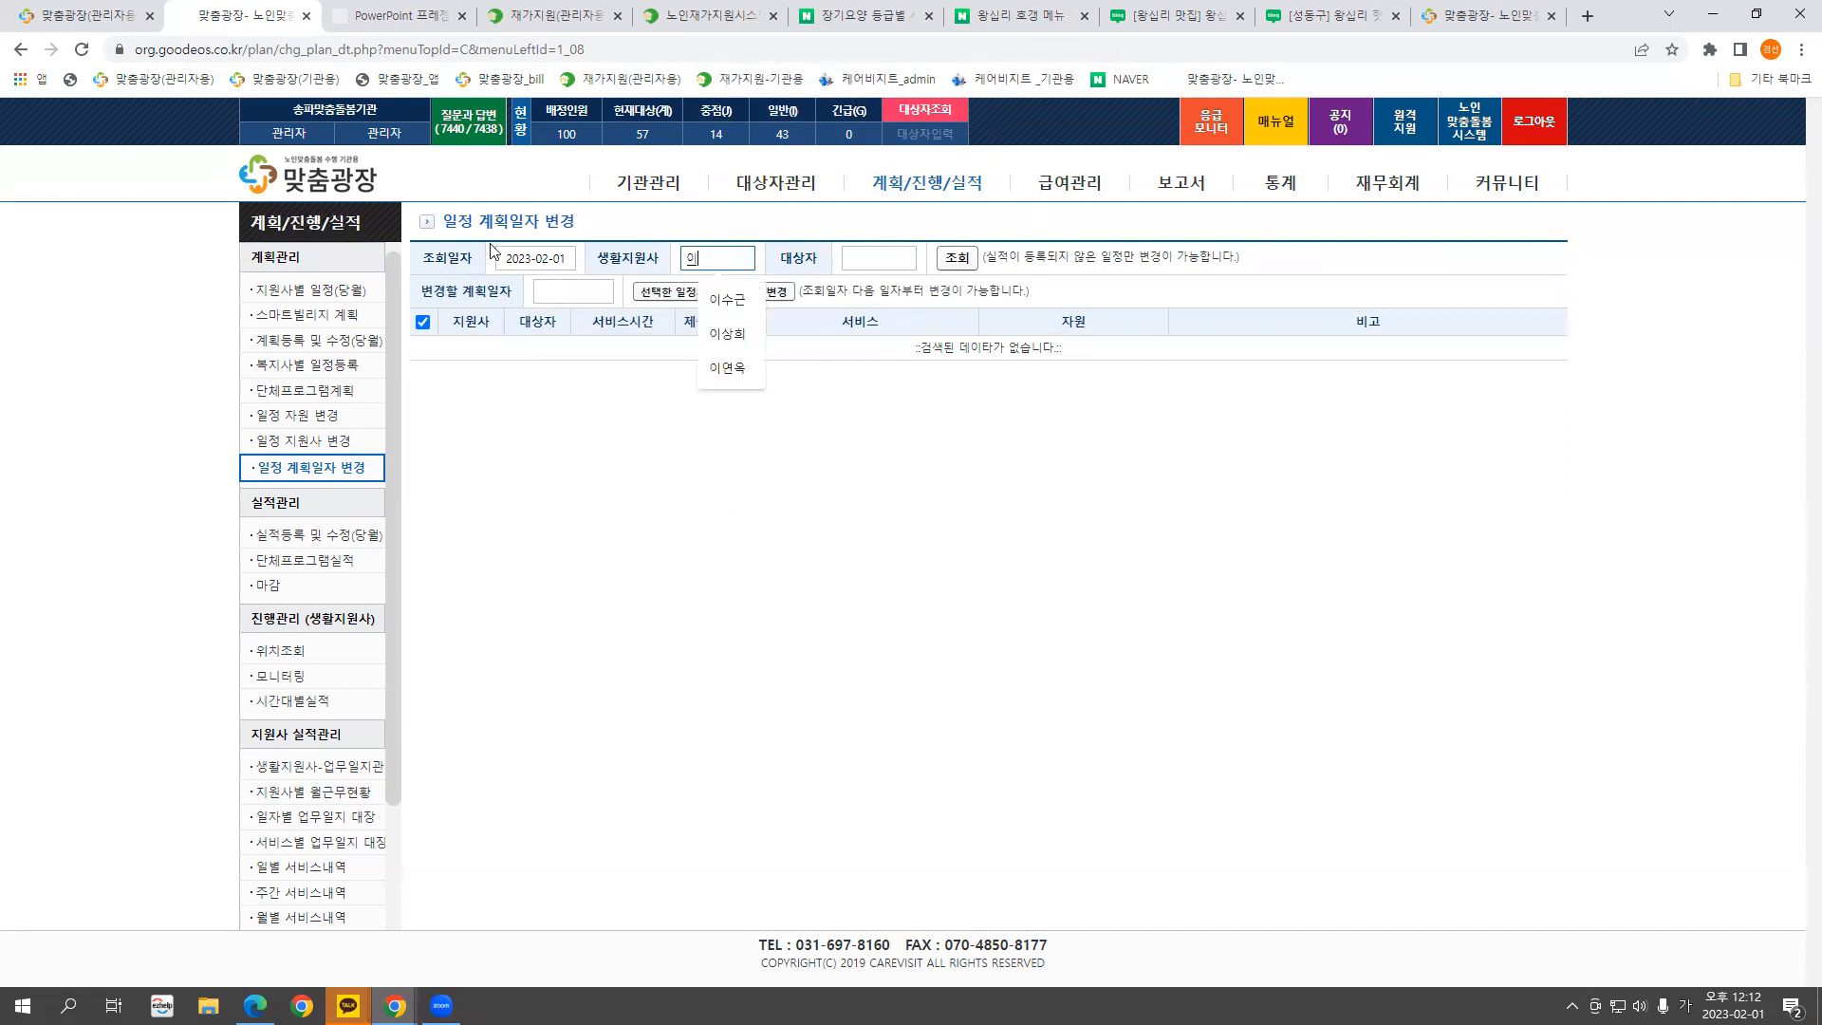
pyautogui.click(539, 259)
pyautogui.click(626, 355)
pyautogui.click(710, 259)
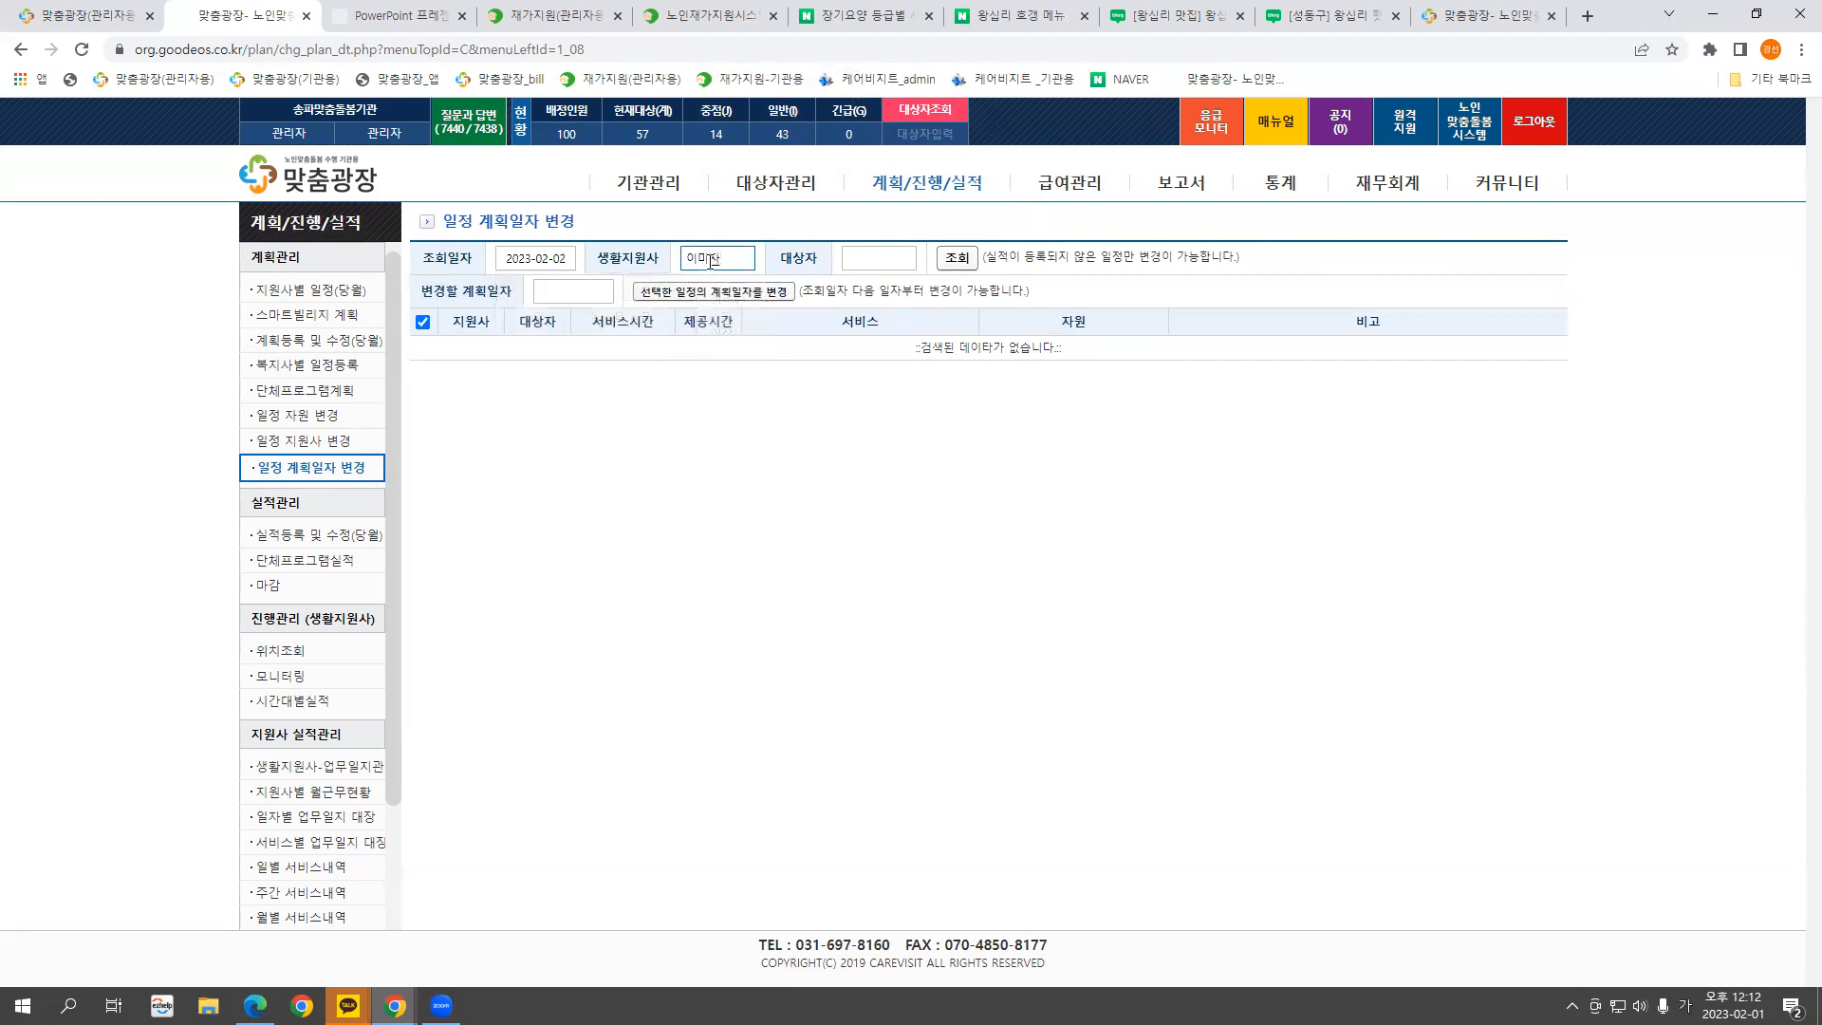
pyautogui.click(955, 266)
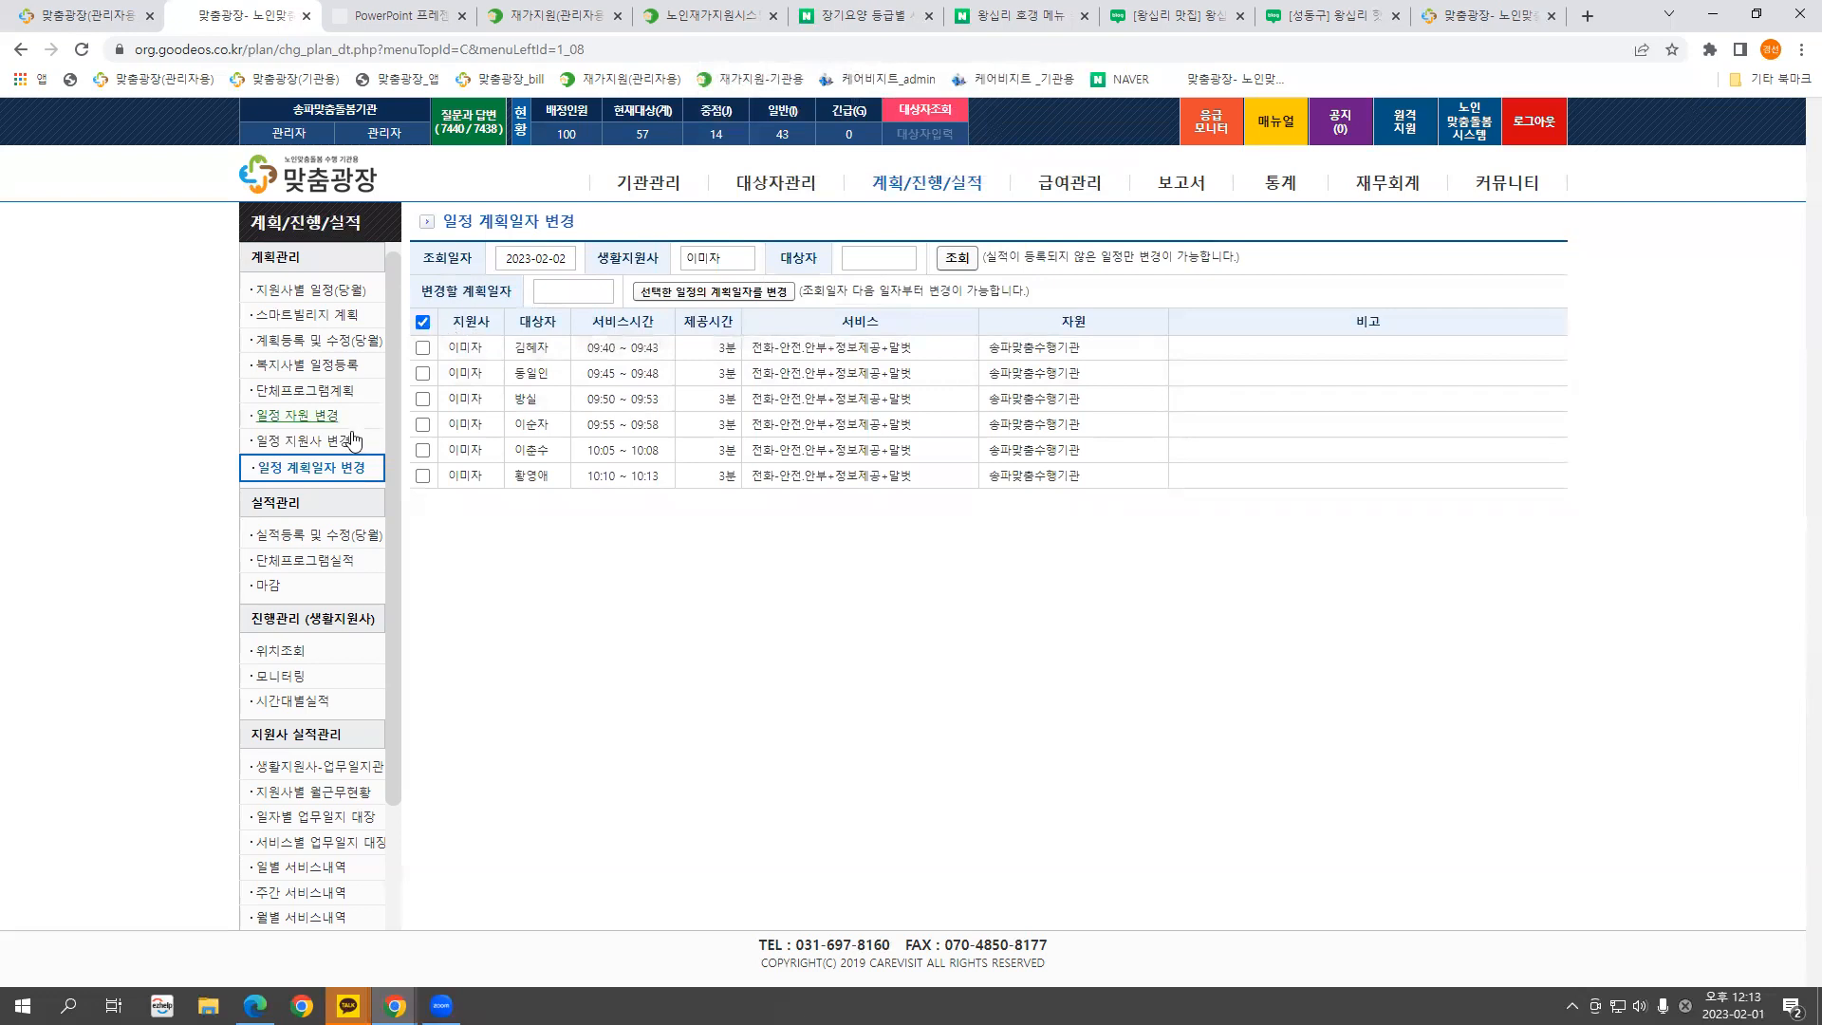
# Move all six schedules to plan date 2023-02-03, then open 실적등록 및 수정(당월)
pyautogui.click(571, 291)
pyautogui.write('20230203')
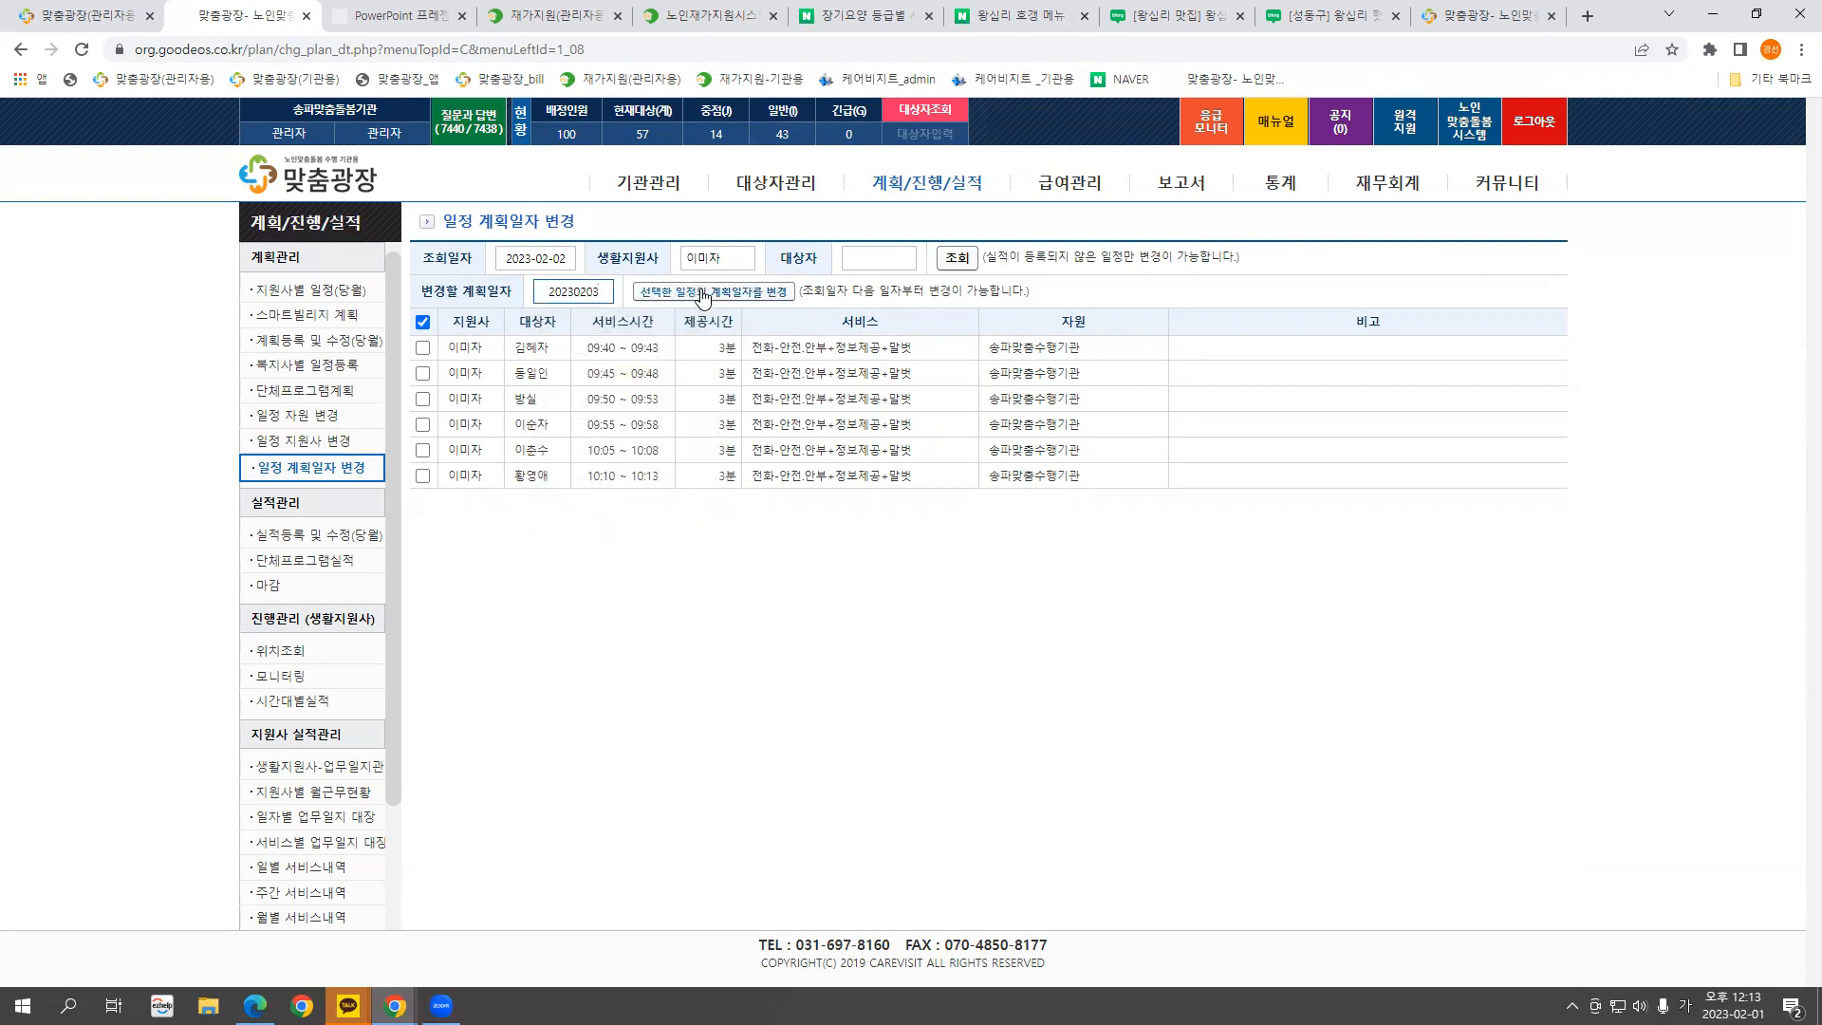
pyautogui.click(422, 322)
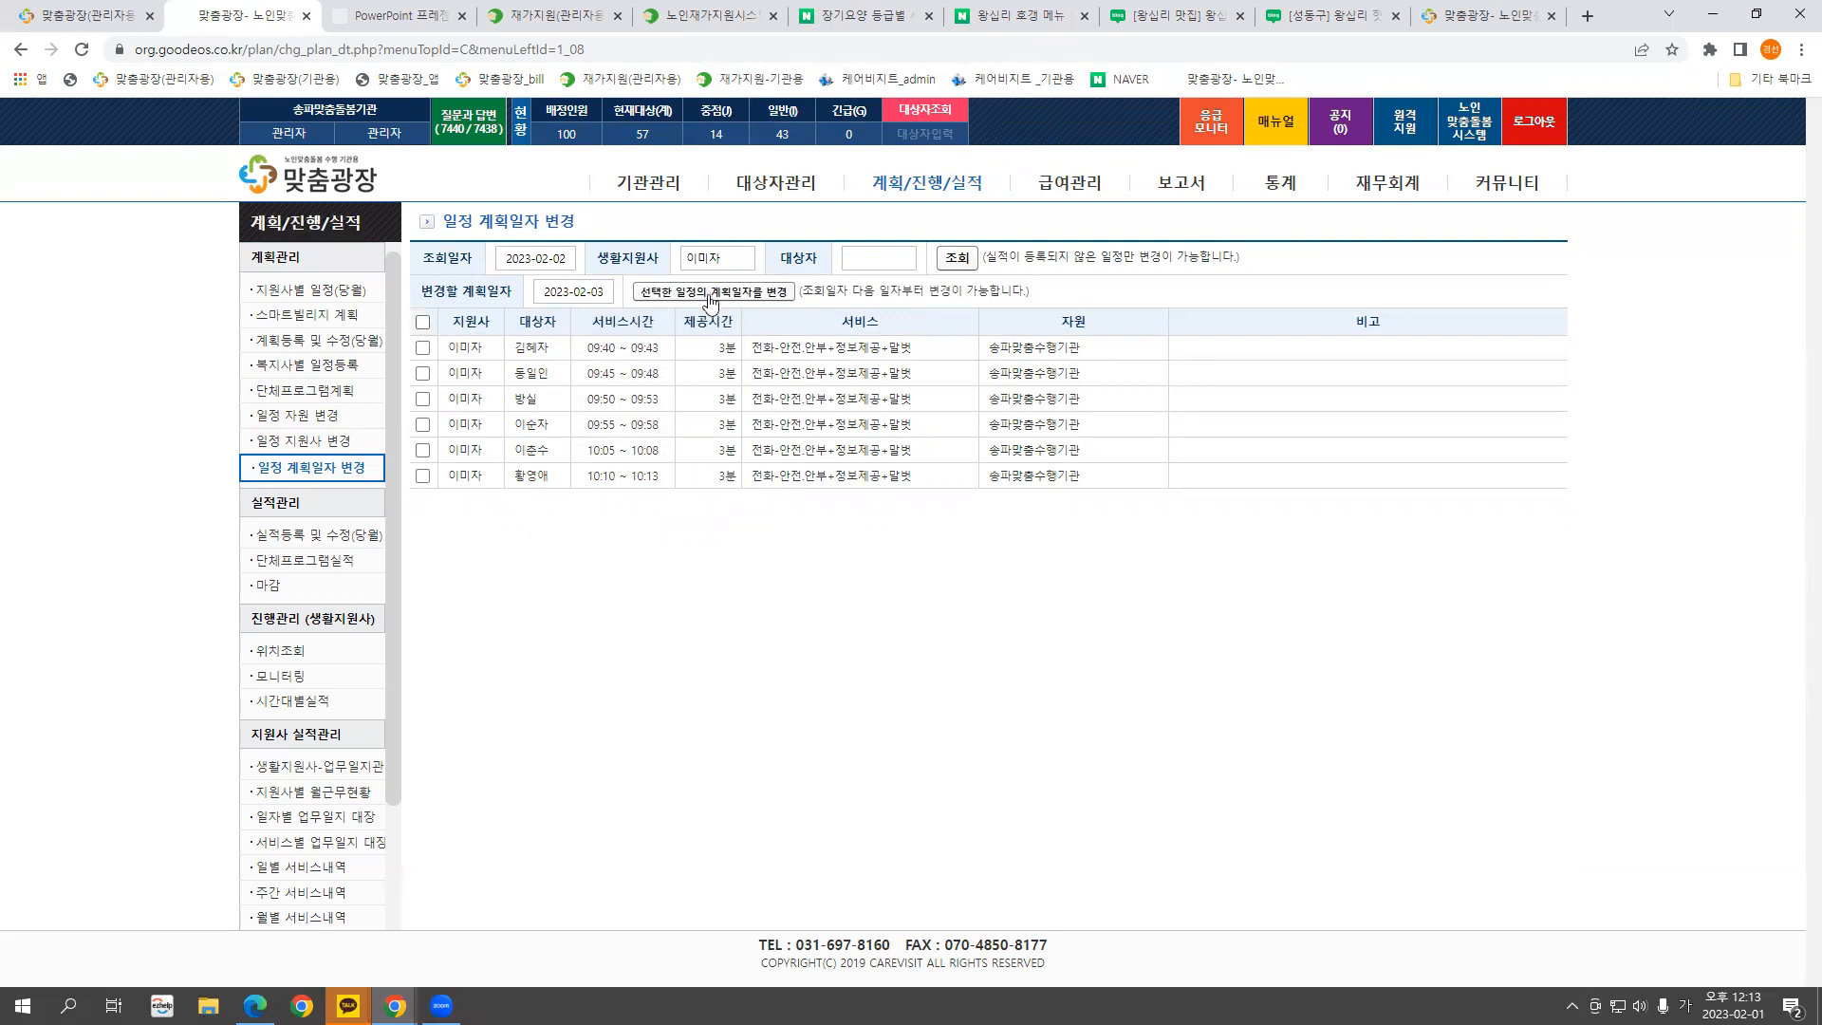
pyautogui.click(422, 322)
pyautogui.click(702, 292)
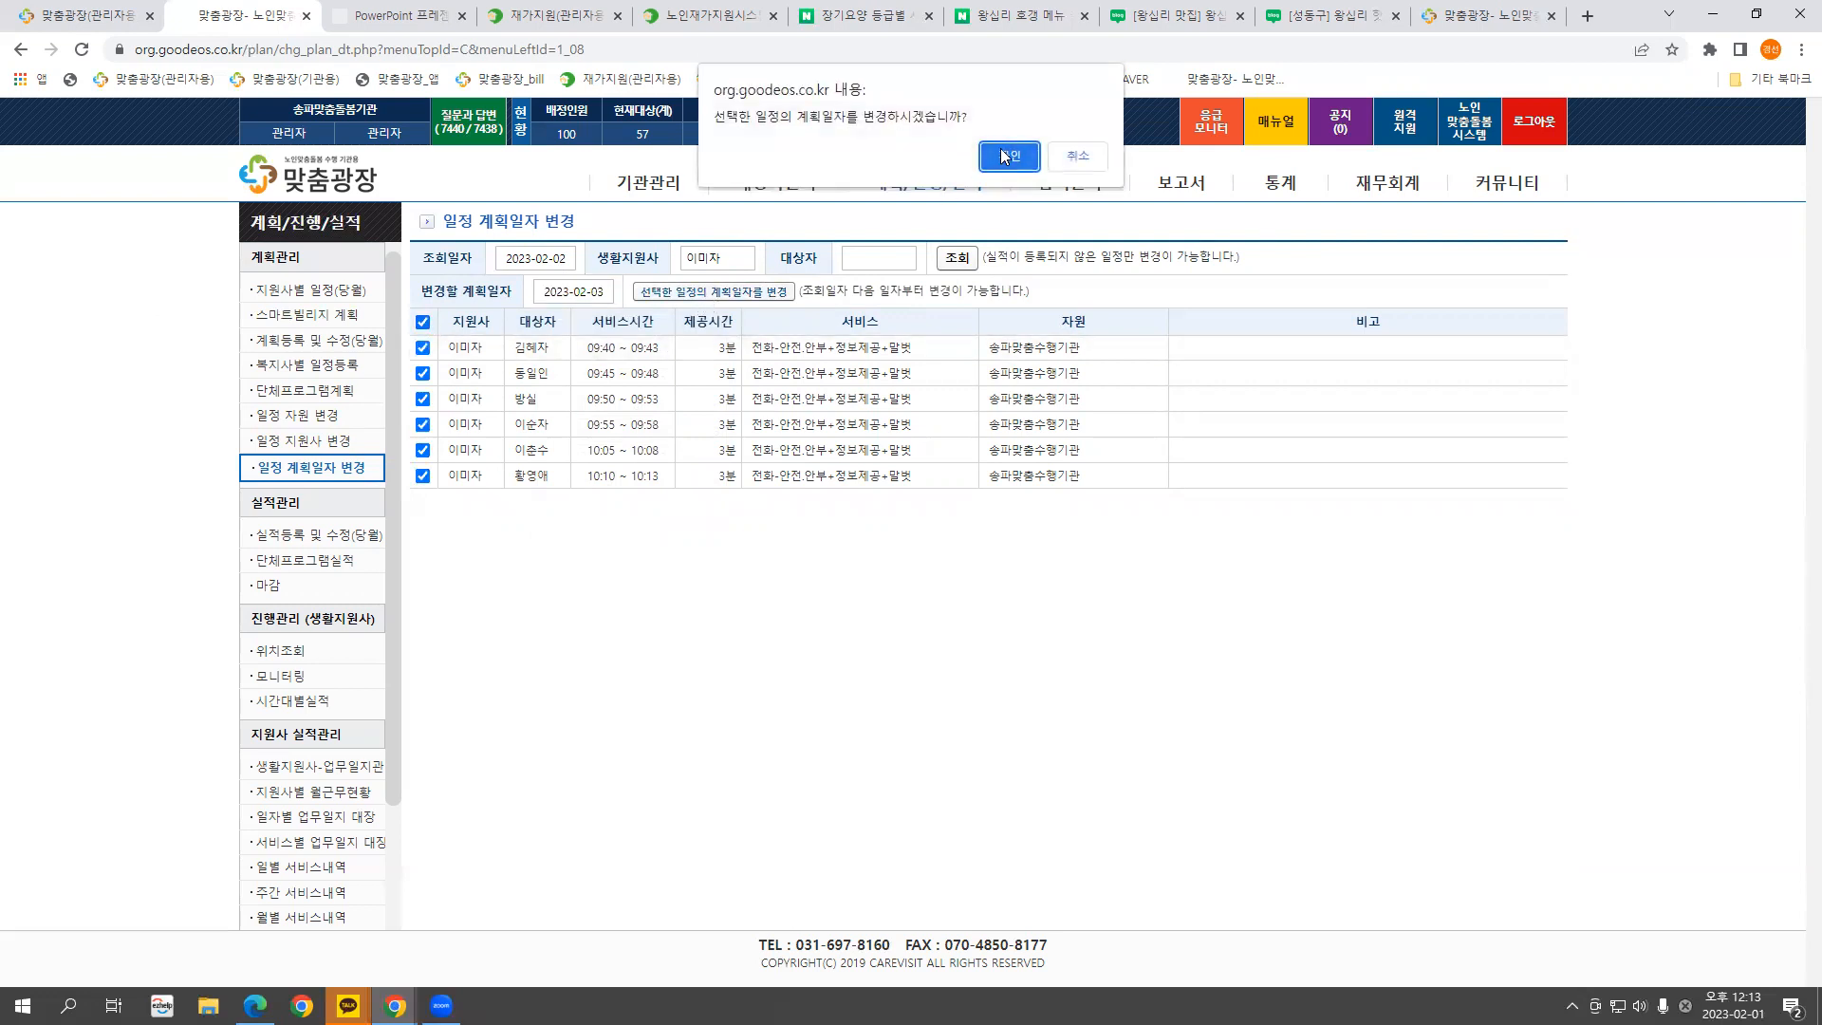
pyautogui.click(1003, 156)
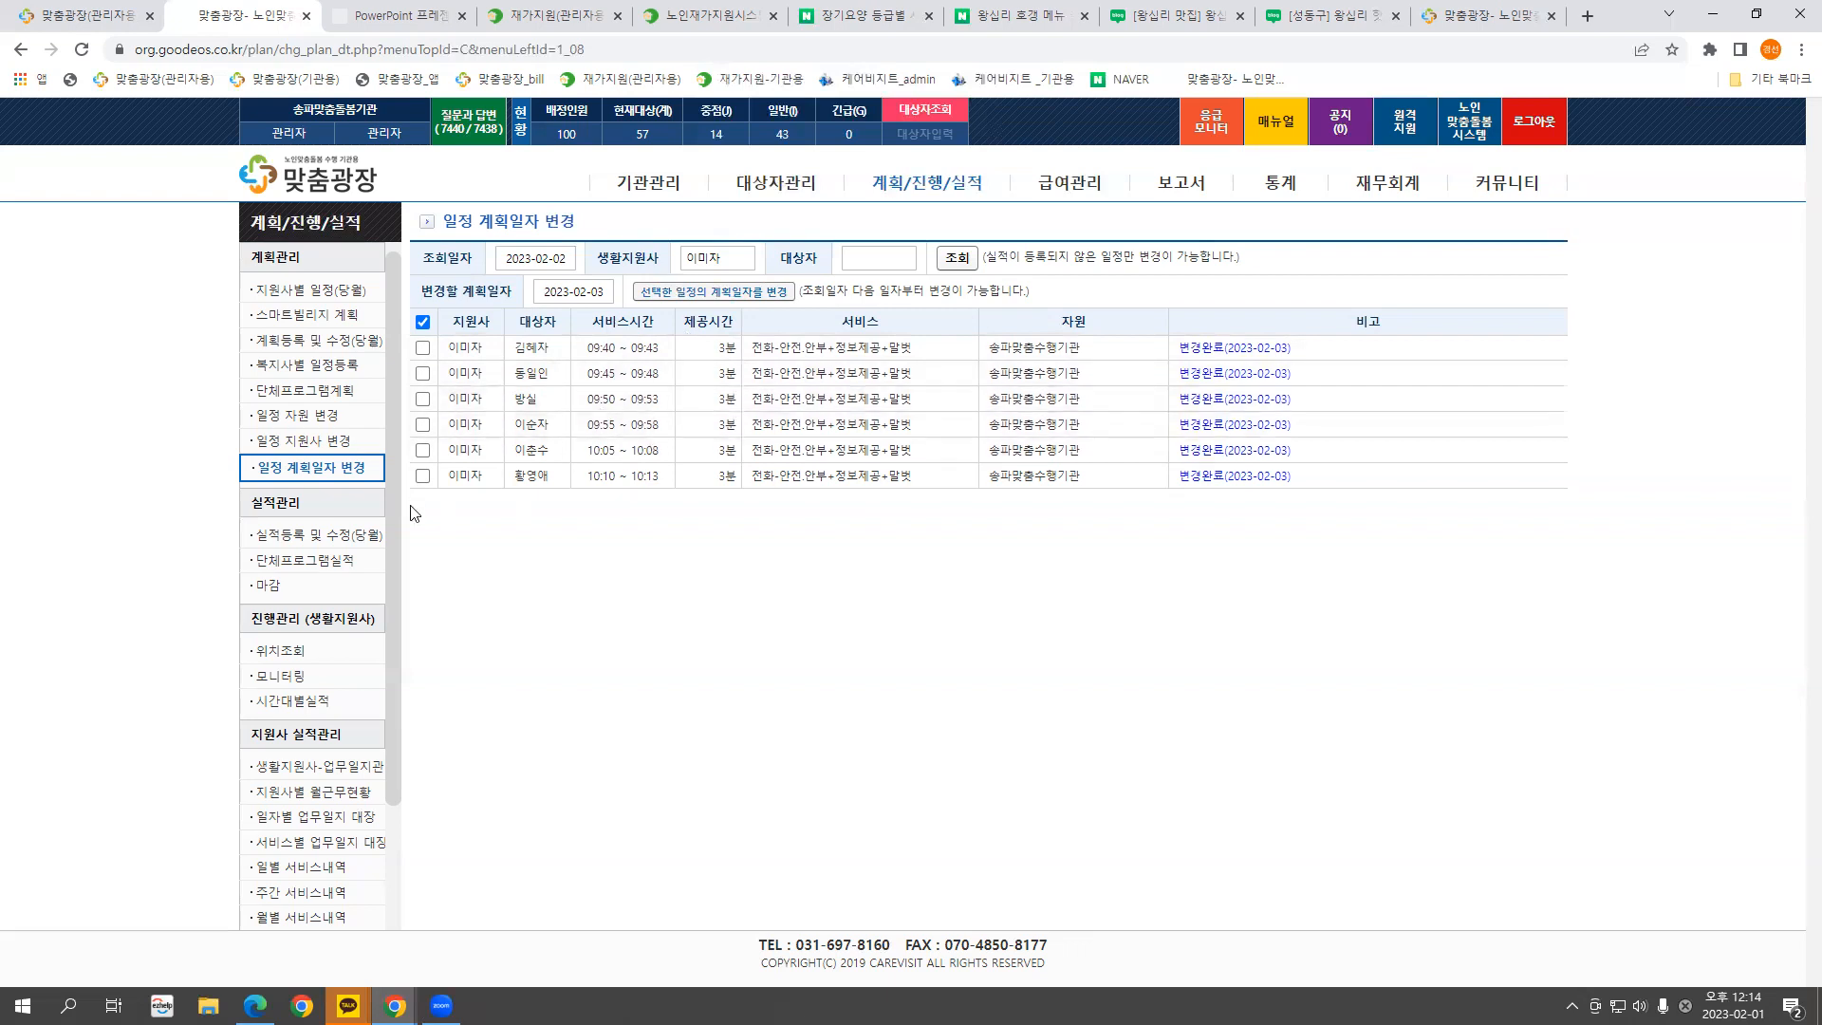
pyautogui.click(343, 543)
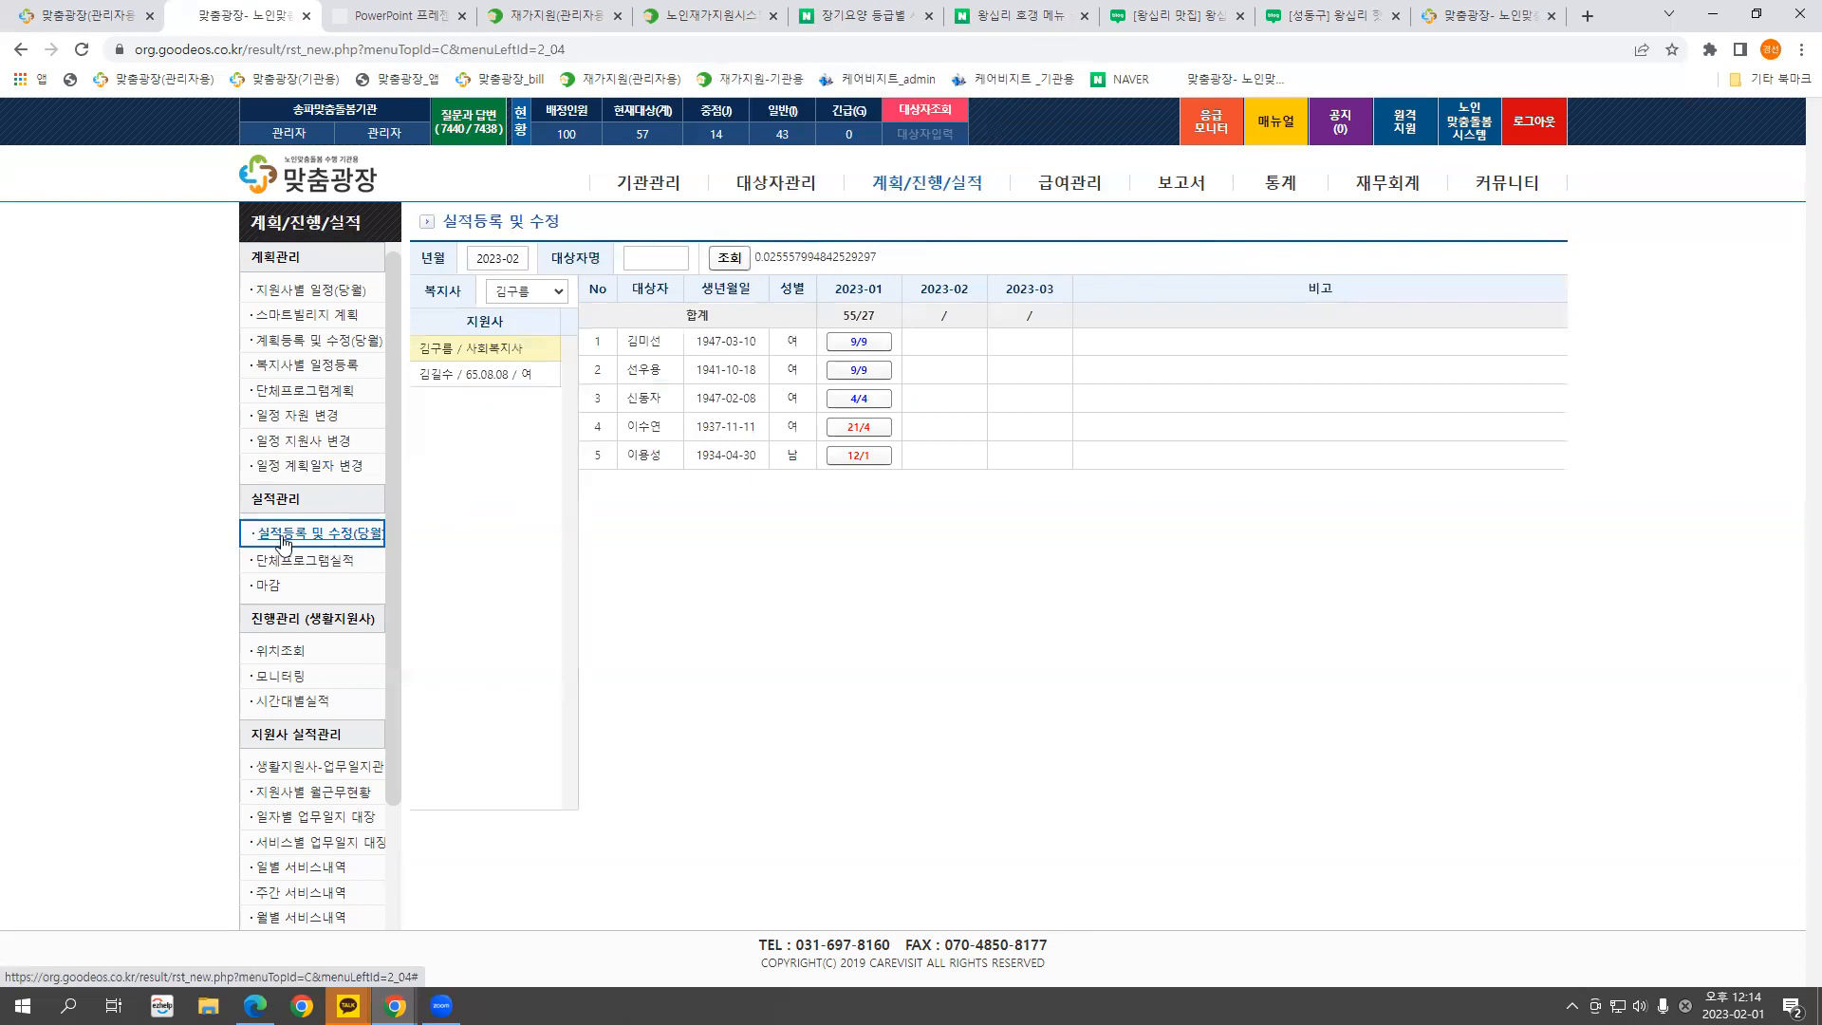
# Switch to another welfare worker's team, pick a support worker, and preview a client's February records
pyautogui.click(341, 537)
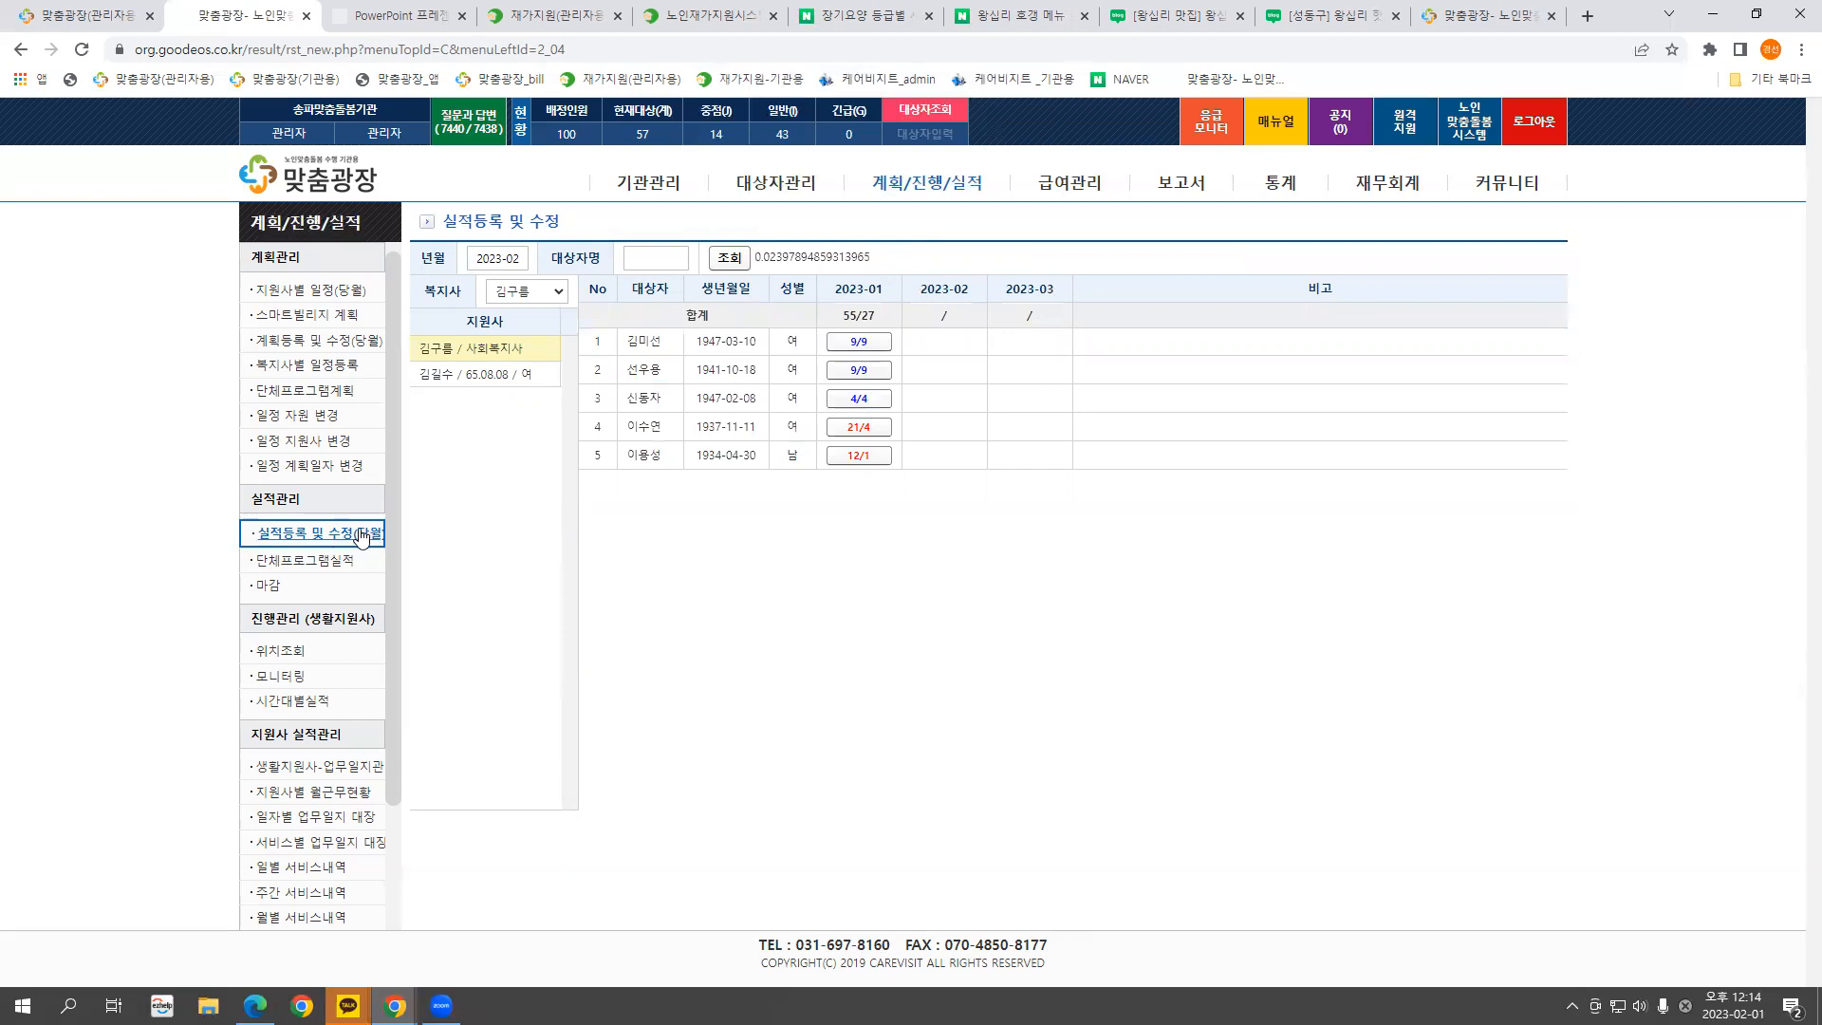
pyautogui.click(521, 296)
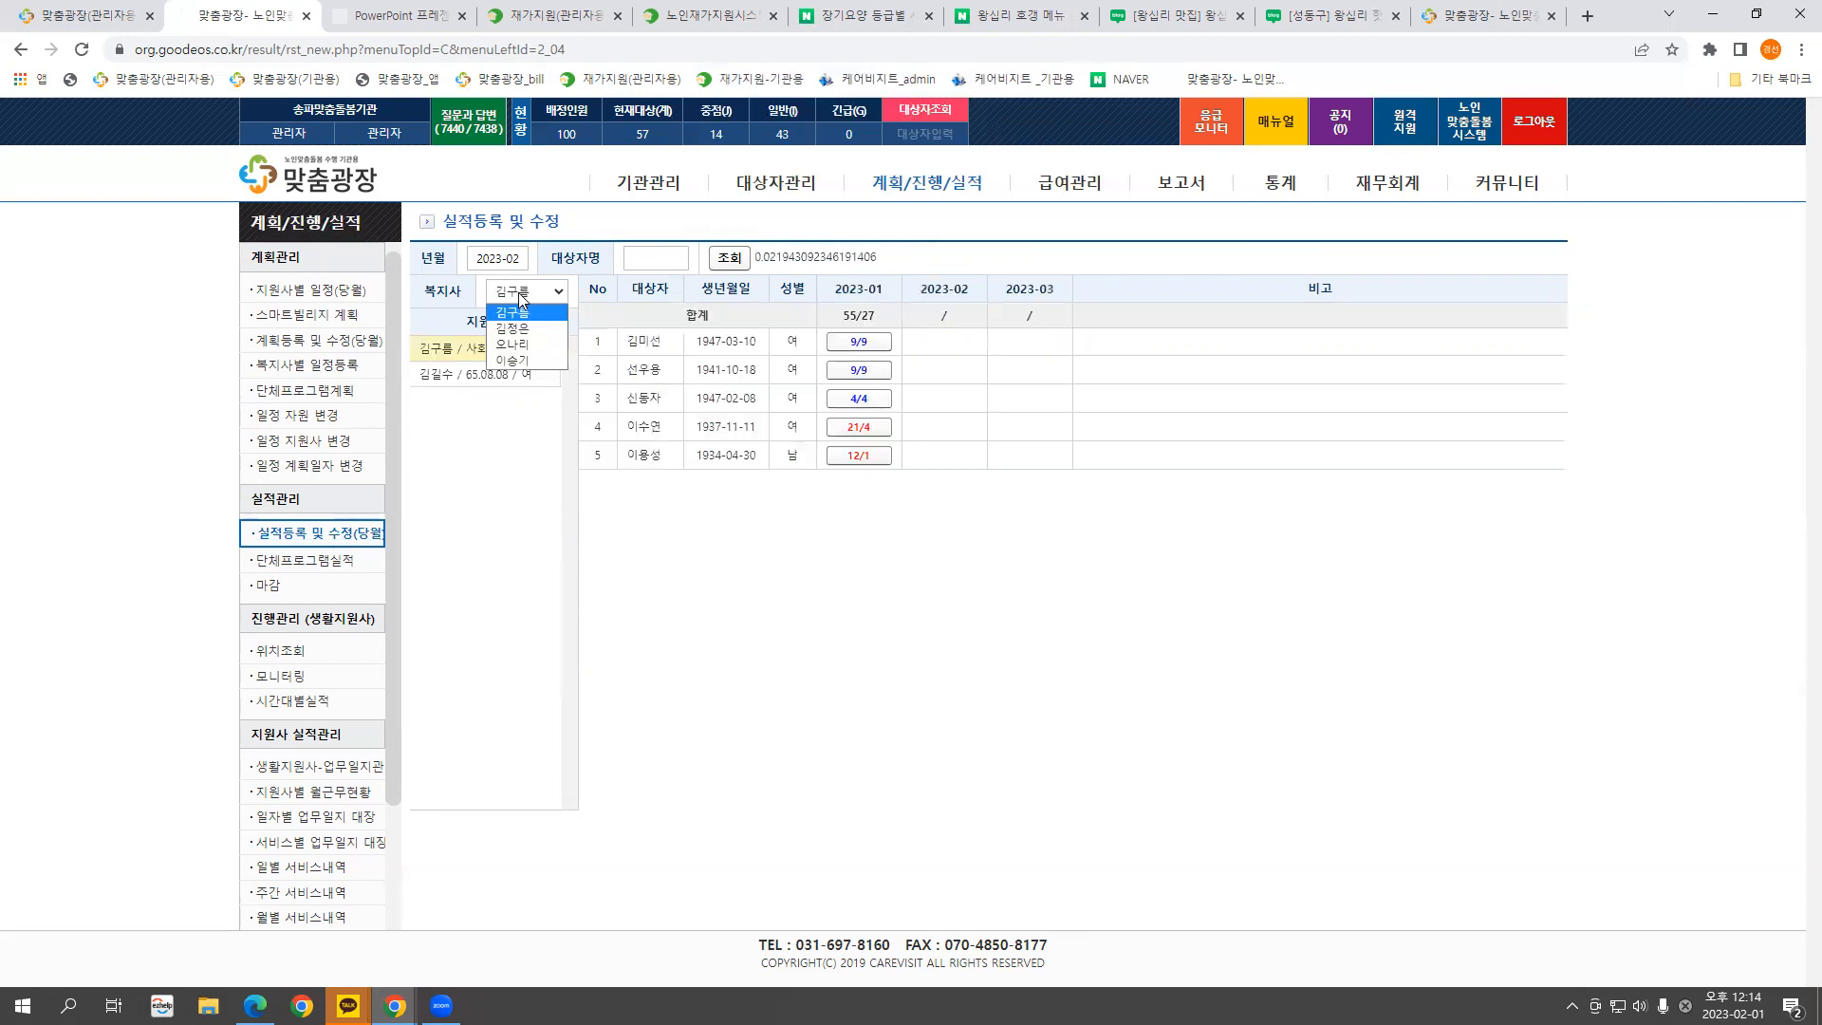
pyautogui.click(521, 344)
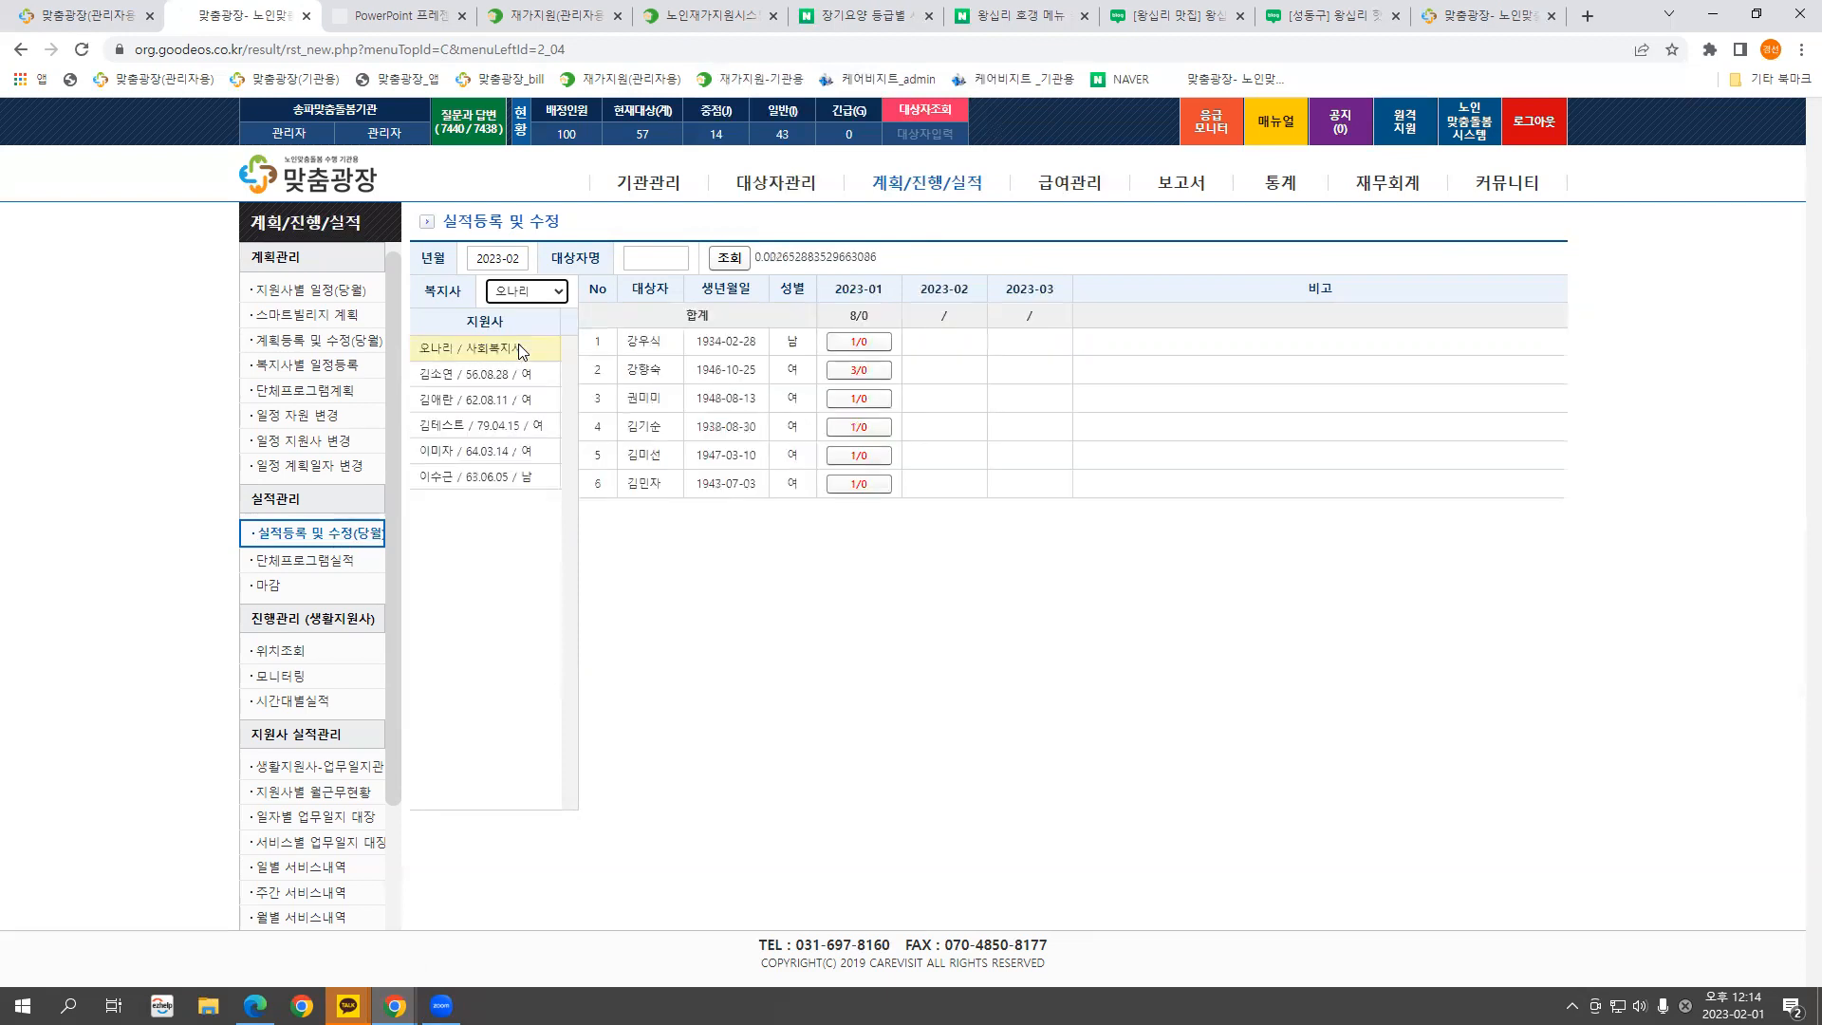
pyautogui.click(456, 478)
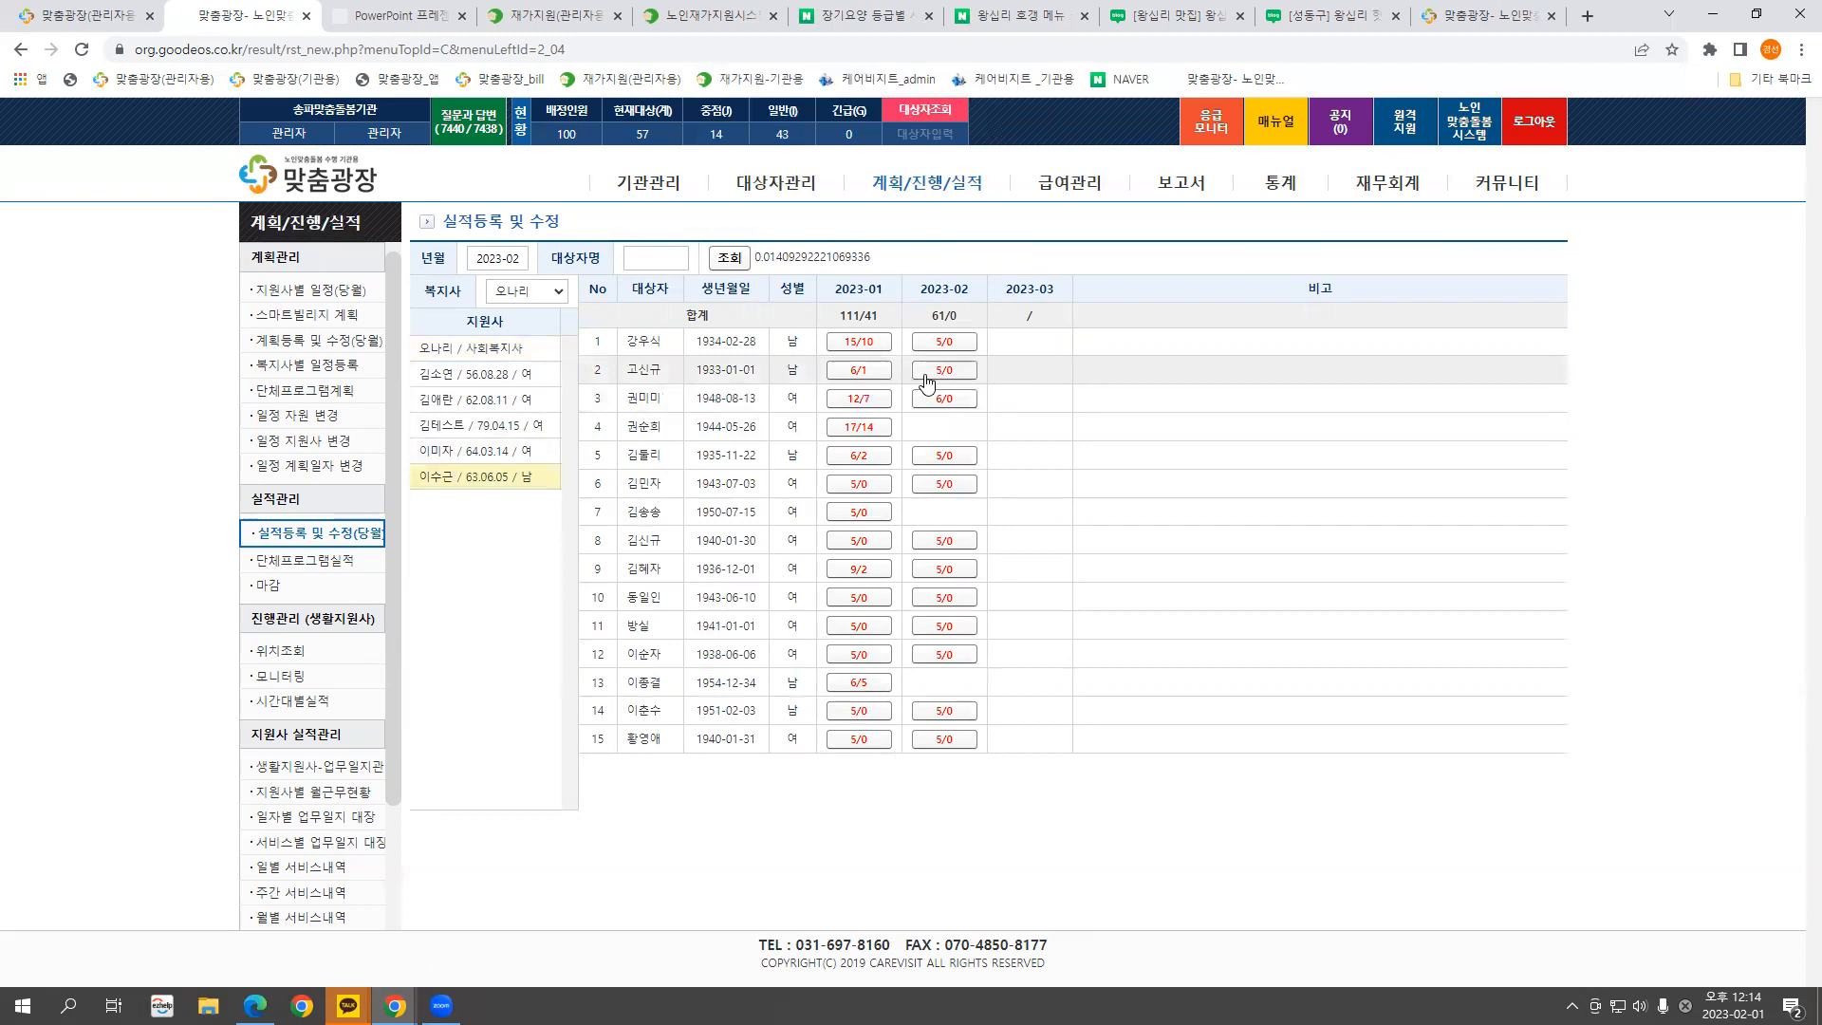
pyautogui.click(944, 342)
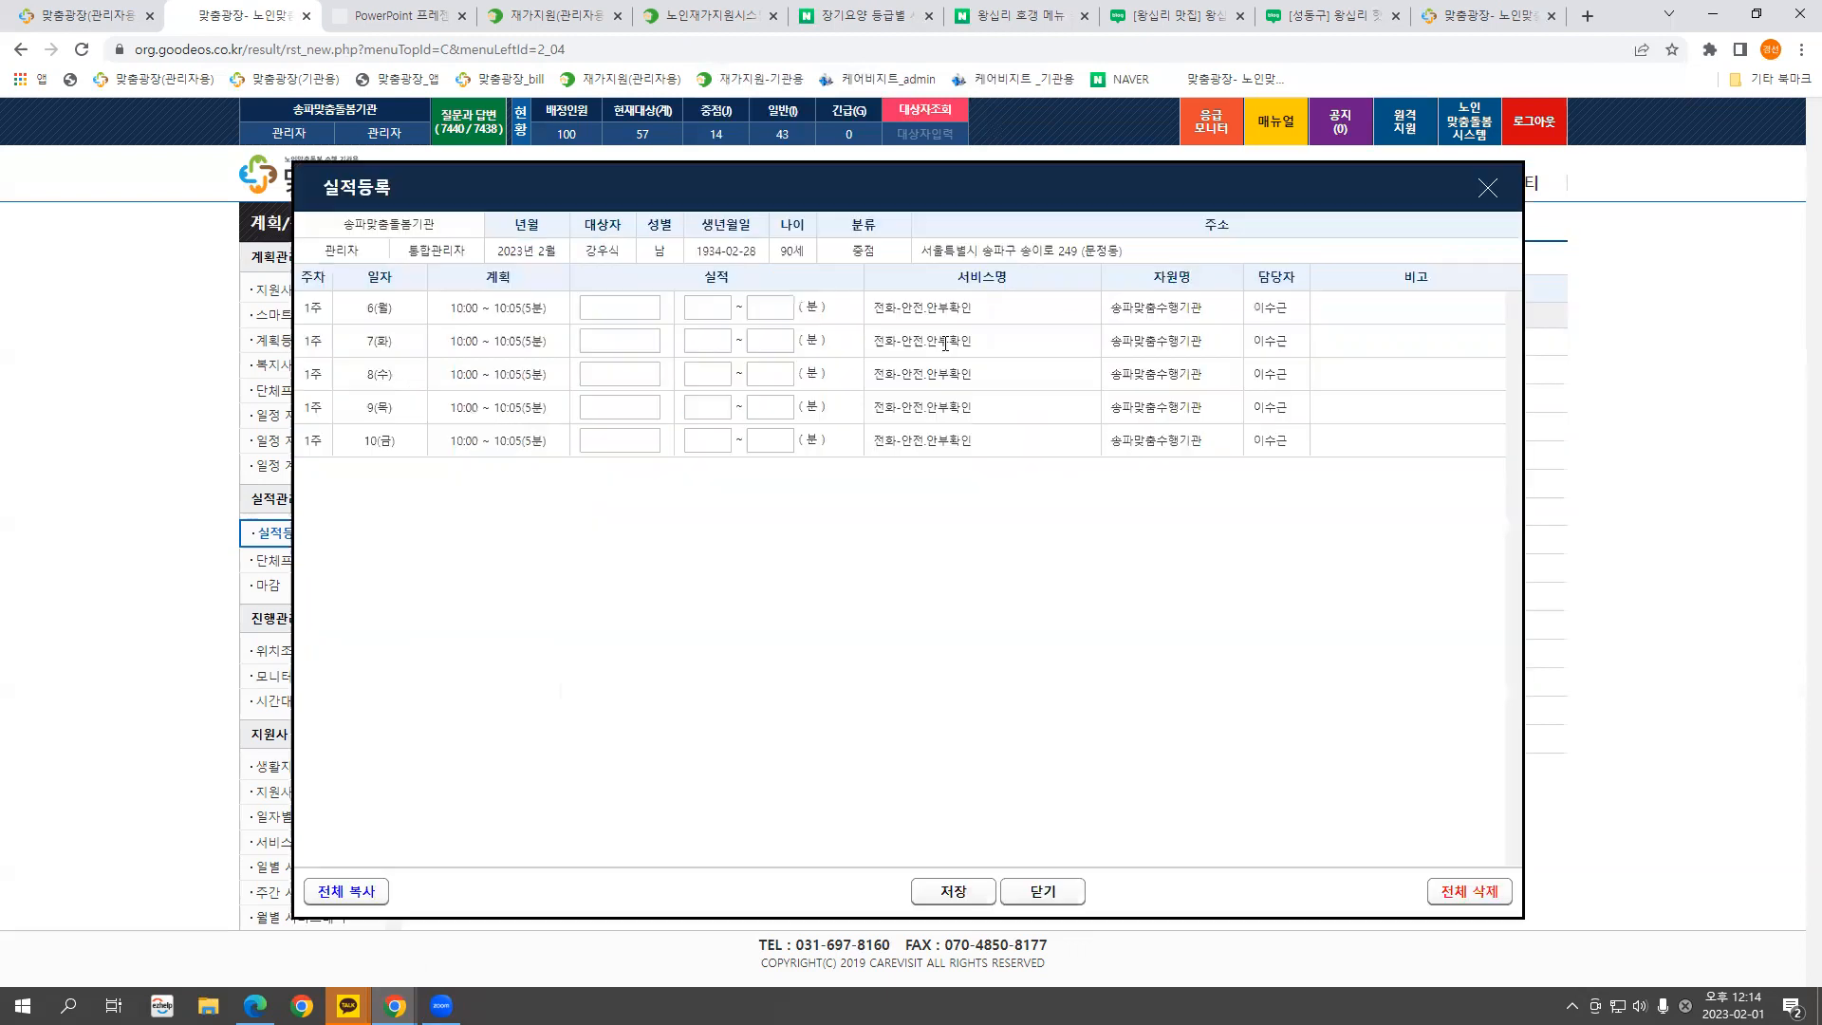
pyautogui.click(1486, 191)
# Open the client's January 2023 records and inspect the 30 January planned visit
pyautogui.click(856, 343)
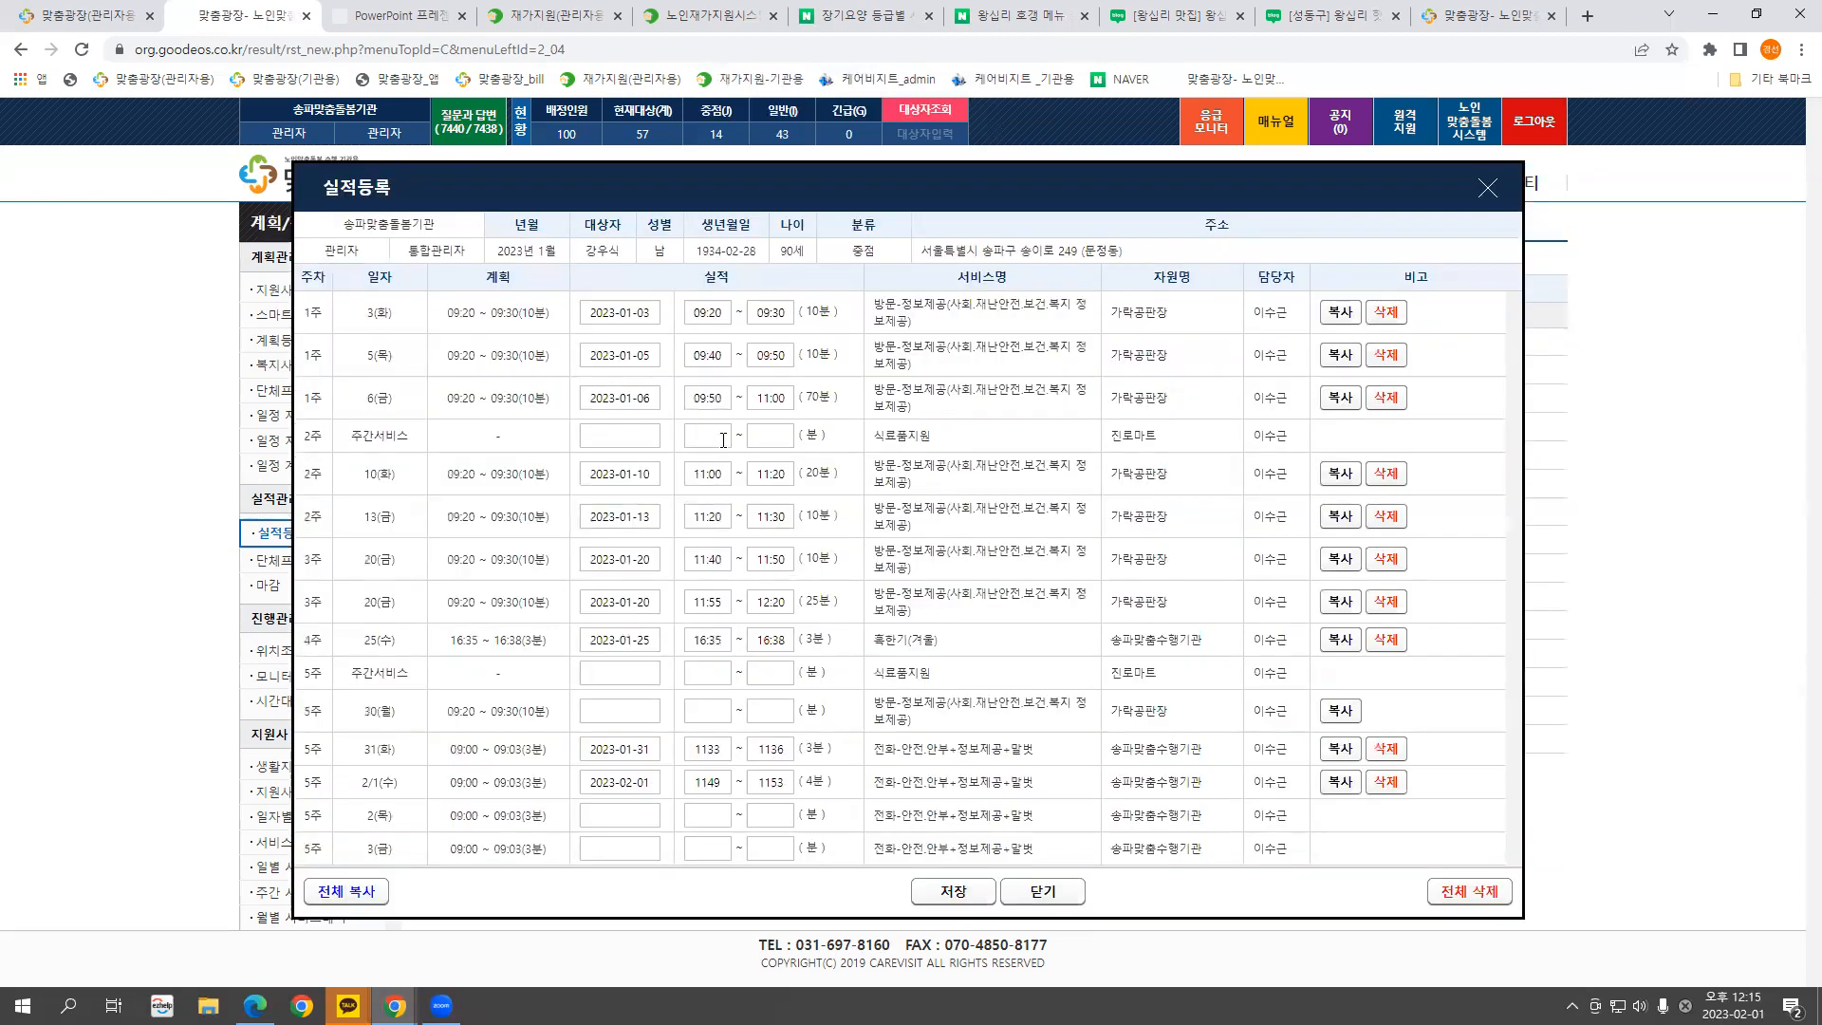
pyautogui.moveTo(364, 712); pyautogui.dragTo(404, 717)
pyautogui.moveTo(448, 719); pyautogui.dragTo(520, 713)
pyautogui.moveTo(540, 710); pyautogui.dragTo(552, 714)
pyautogui.moveTo(363, 712); pyautogui.dragTo(559, 718)
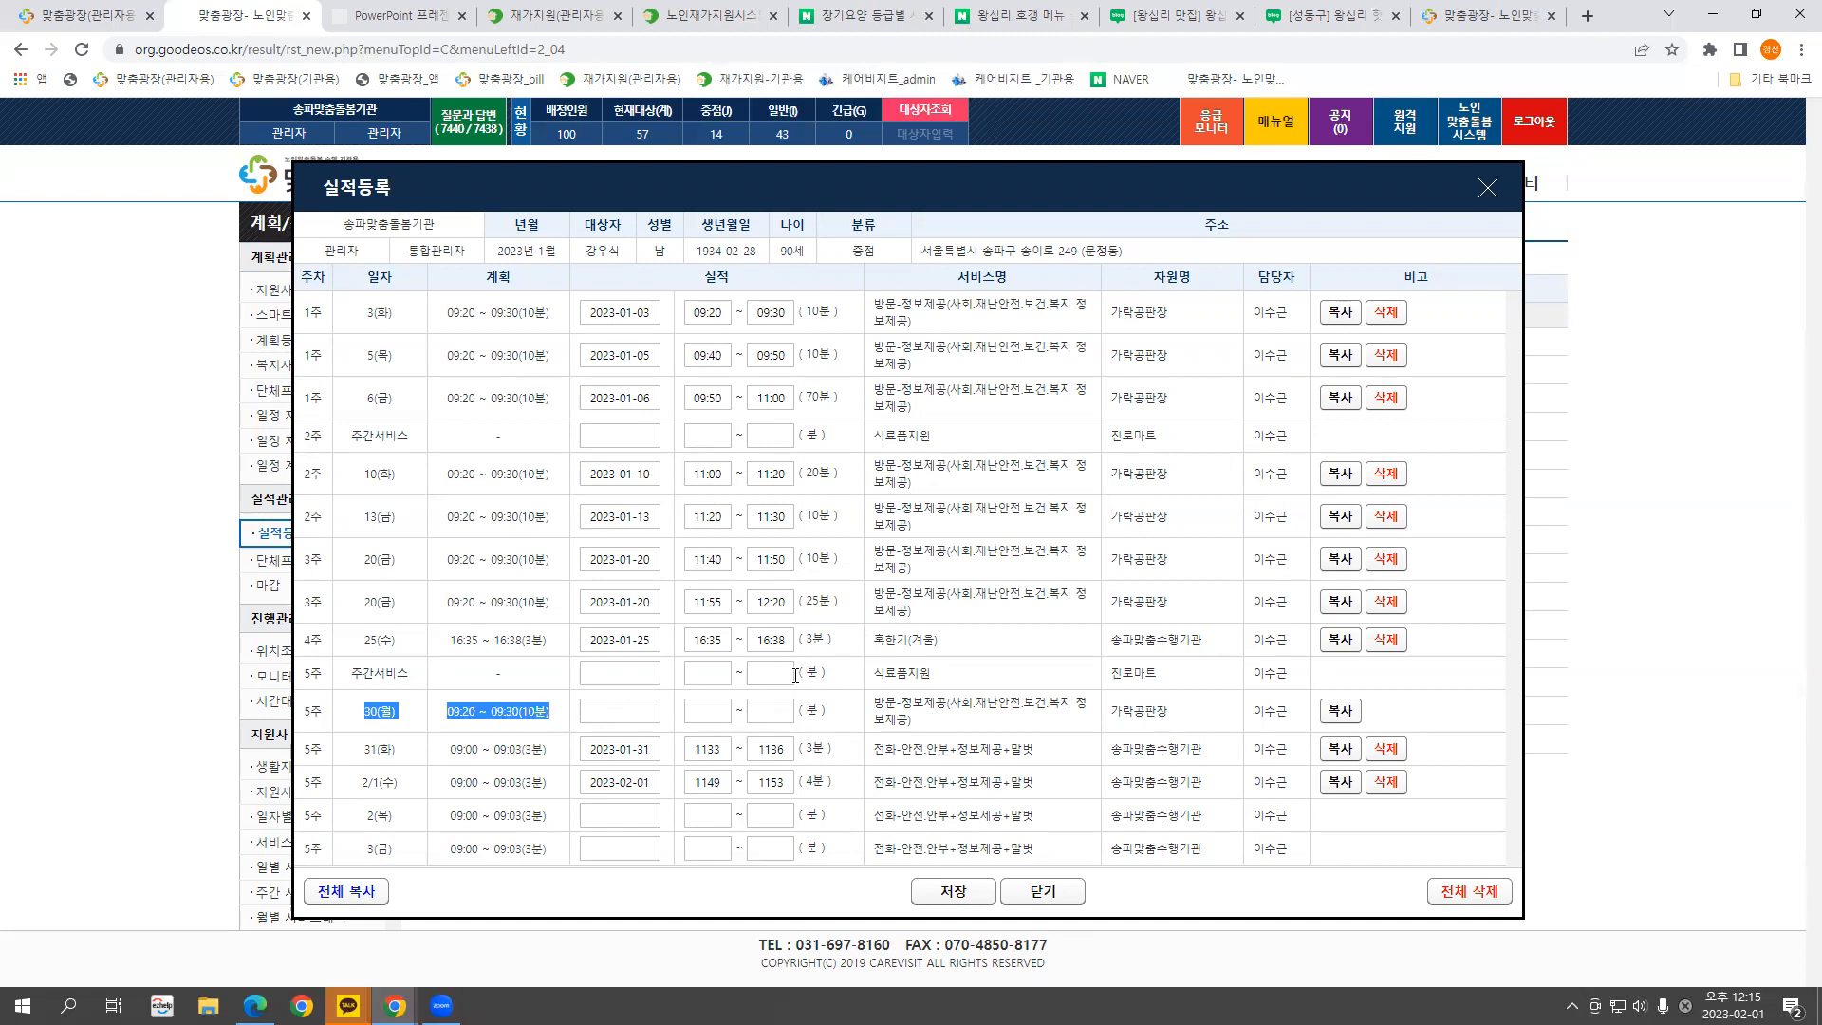
# Save the 30 January actuals as 09:20–09:35, then open another client's January records
pyautogui.click(1338, 711)
pyautogui.doubleClick(782, 713)
pyautogui.write('0935')
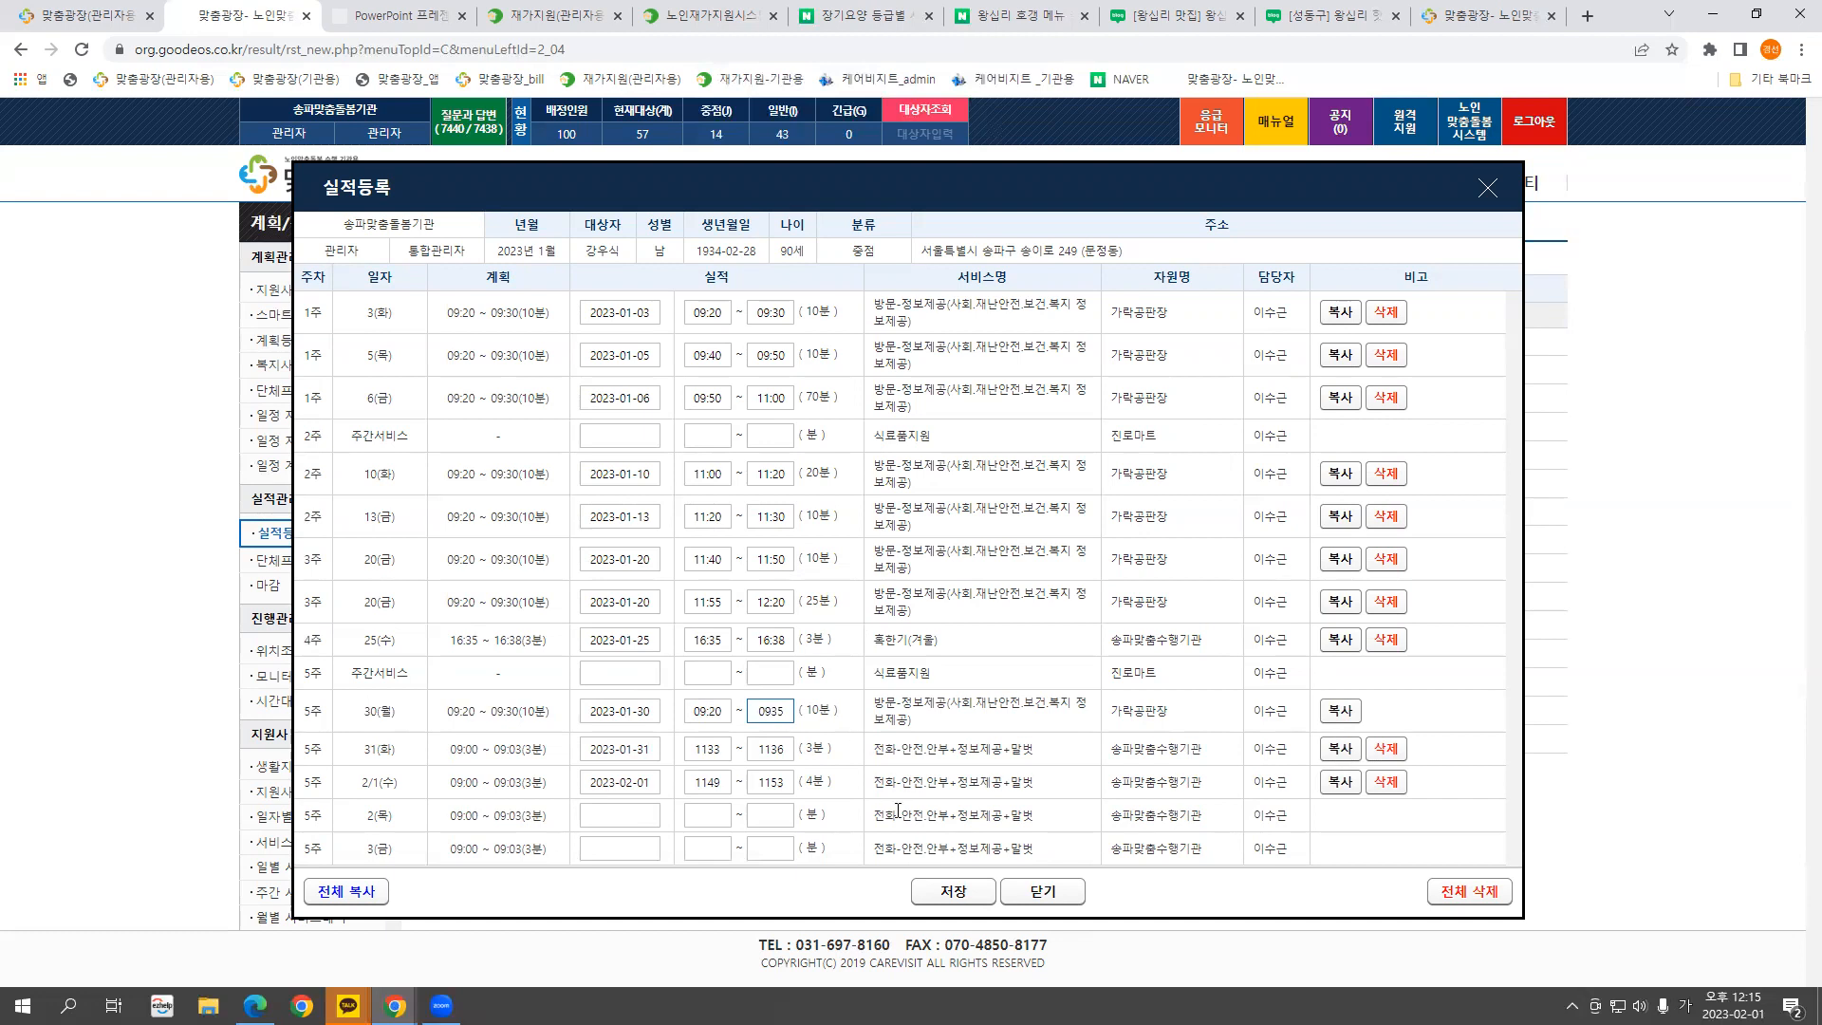
pyautogui.click(926, 894)
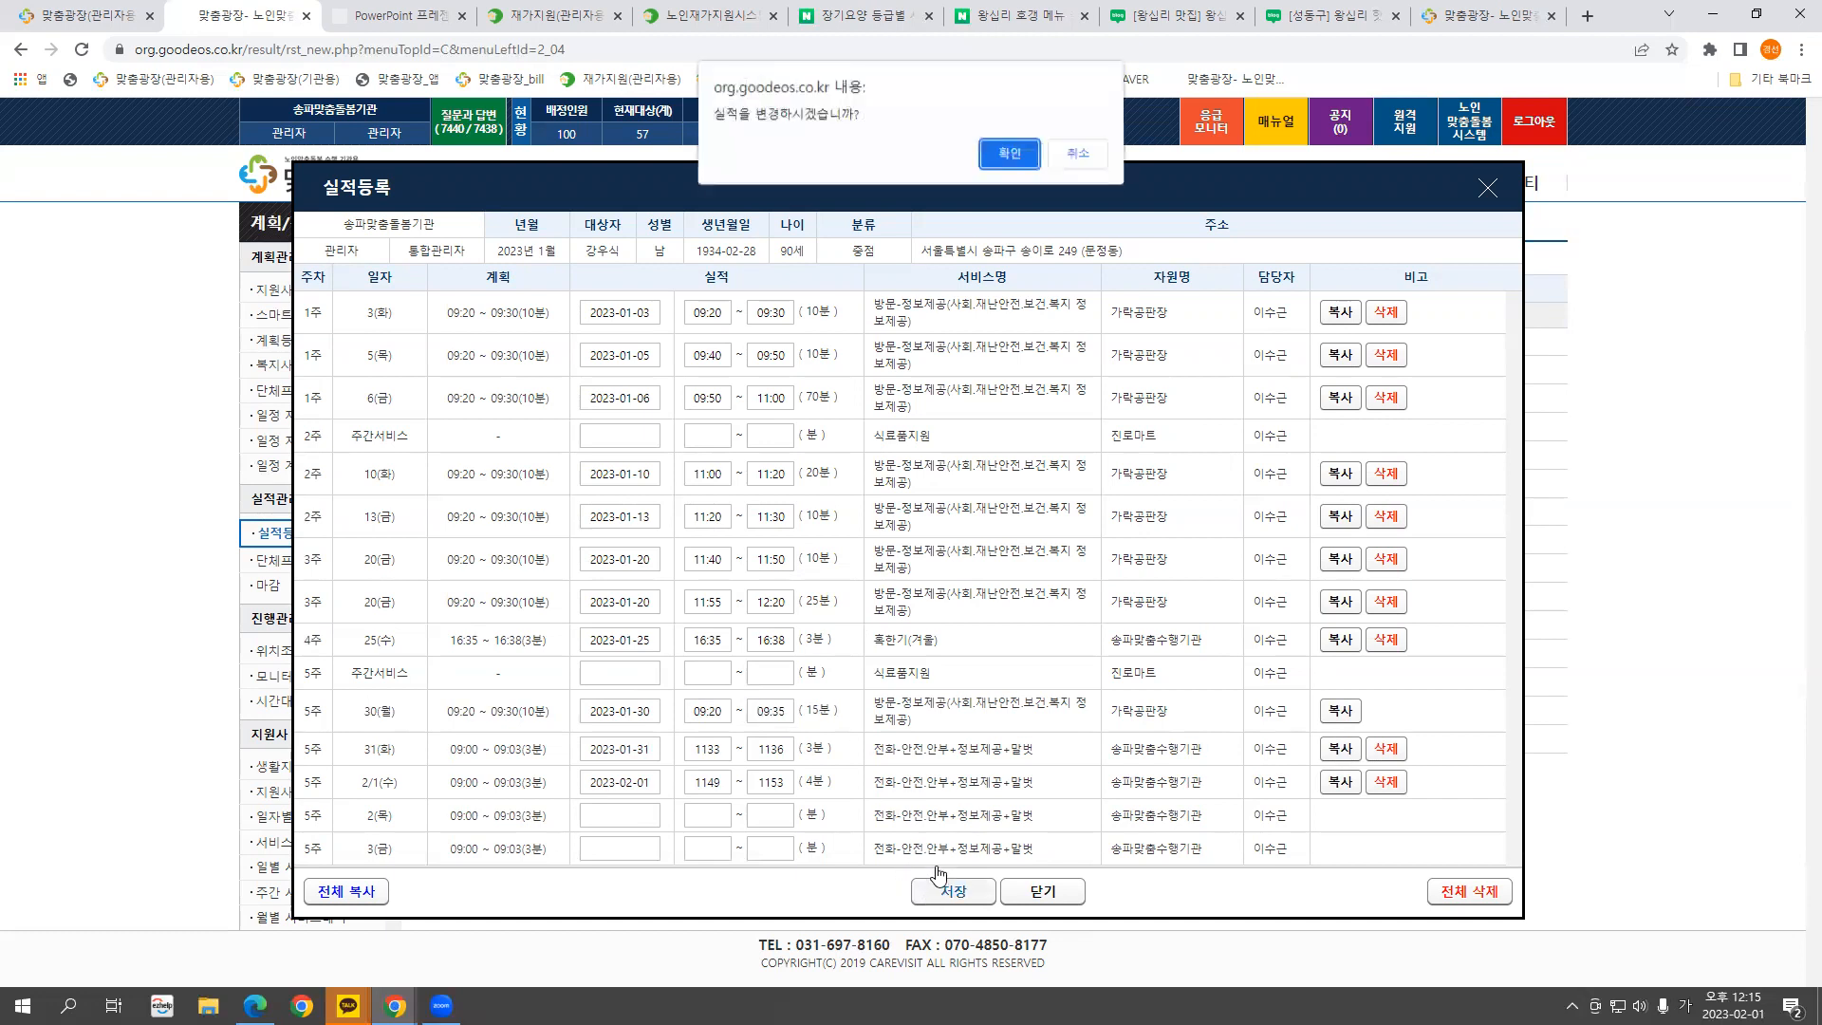
pyautogui.click(1017, 167)
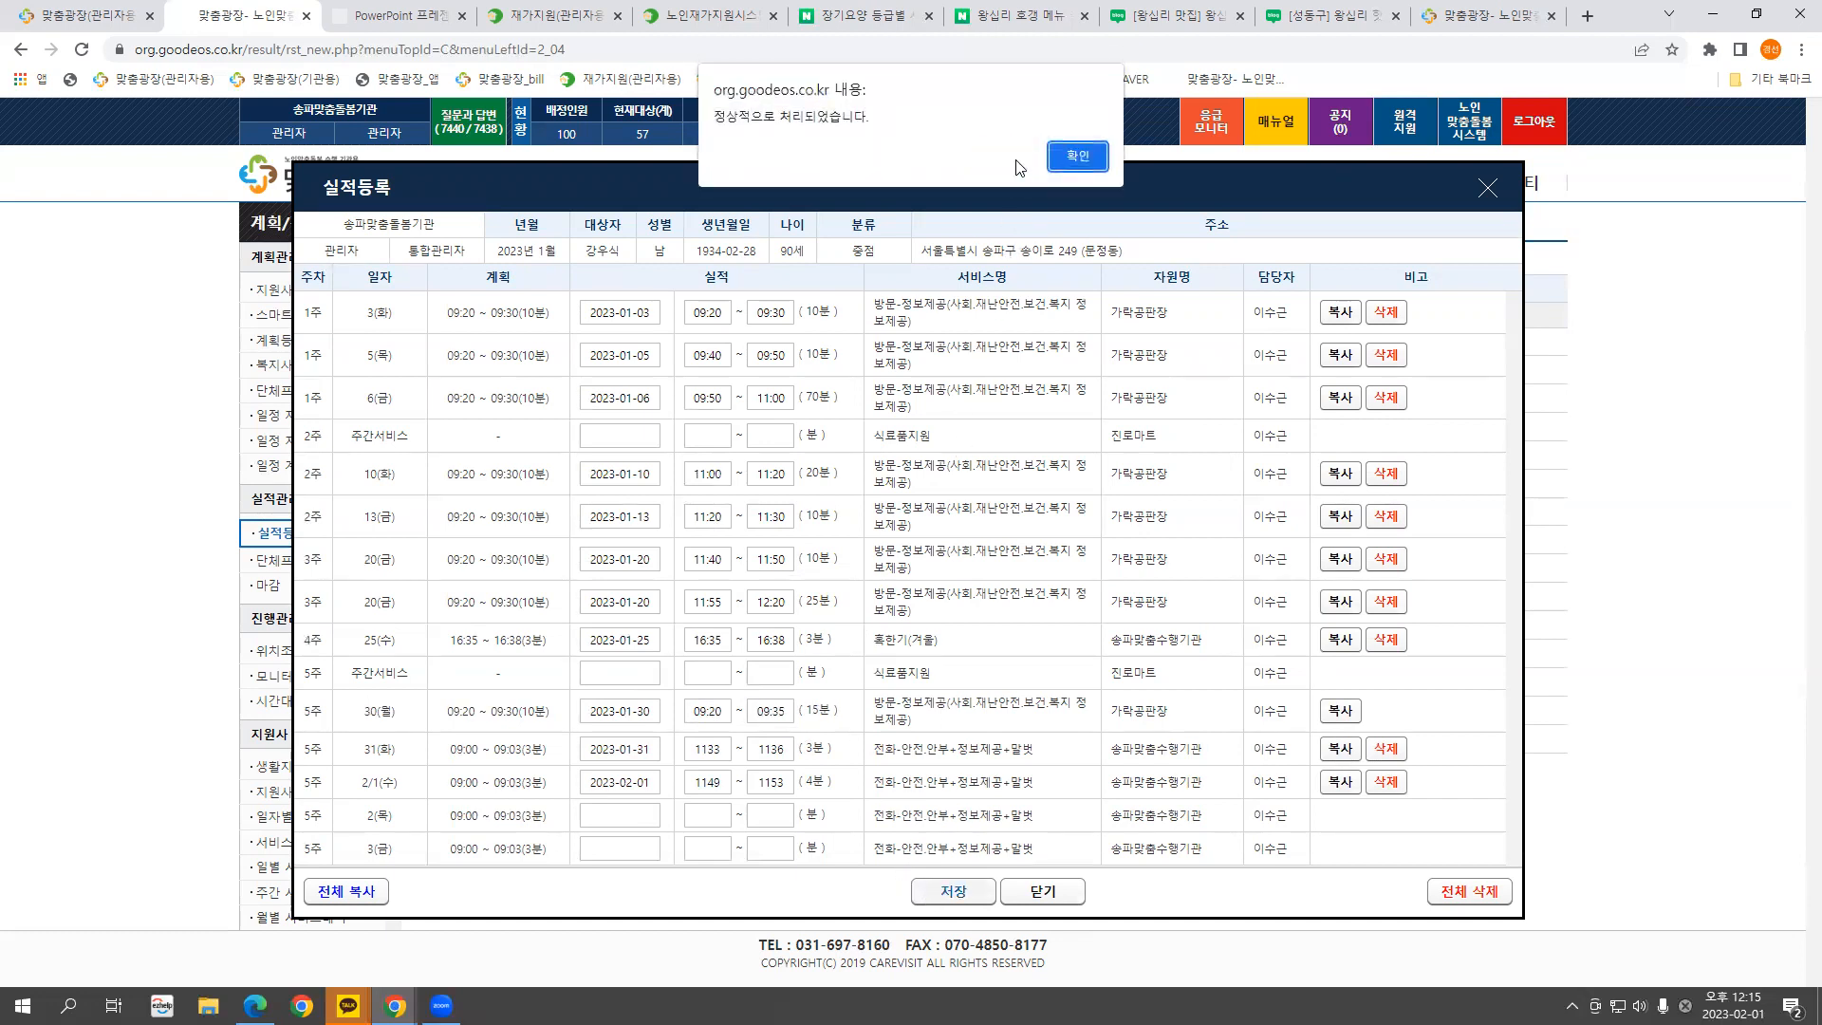
pyautogui.click(1071, 159)
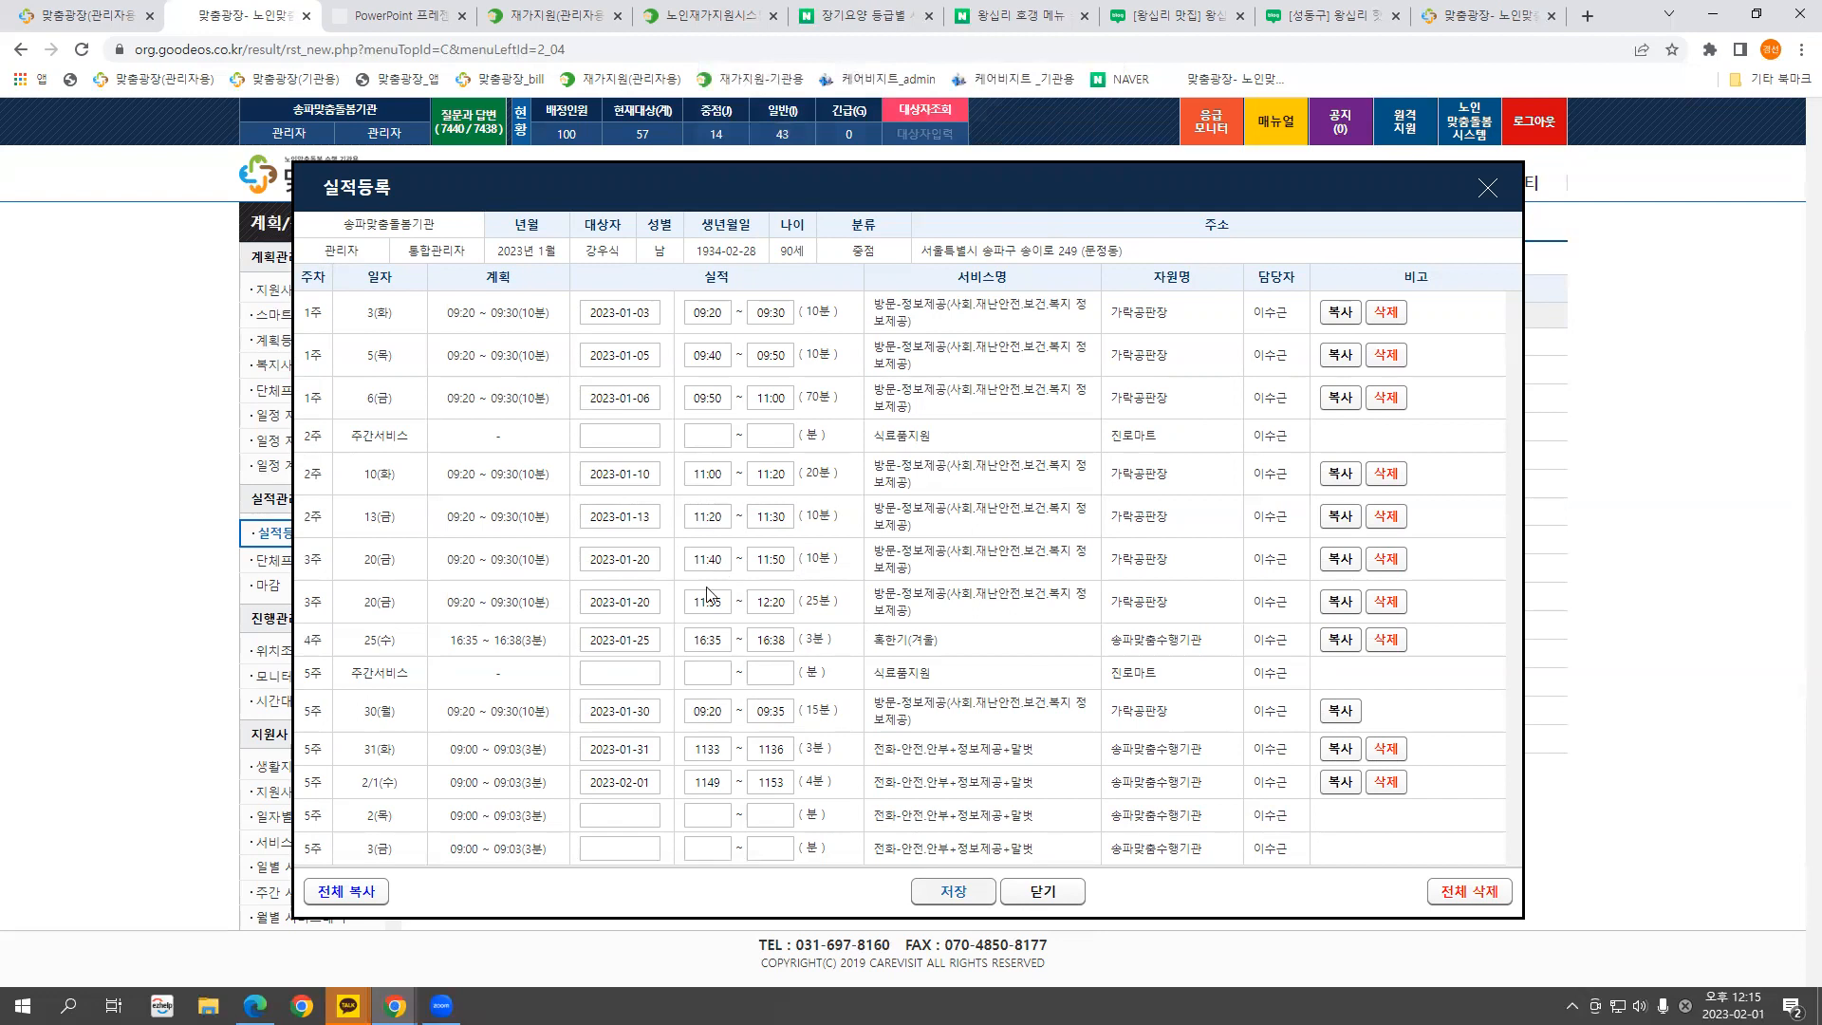
pyautogui.click(1487, 188)
pyautogui.click(873, 547)
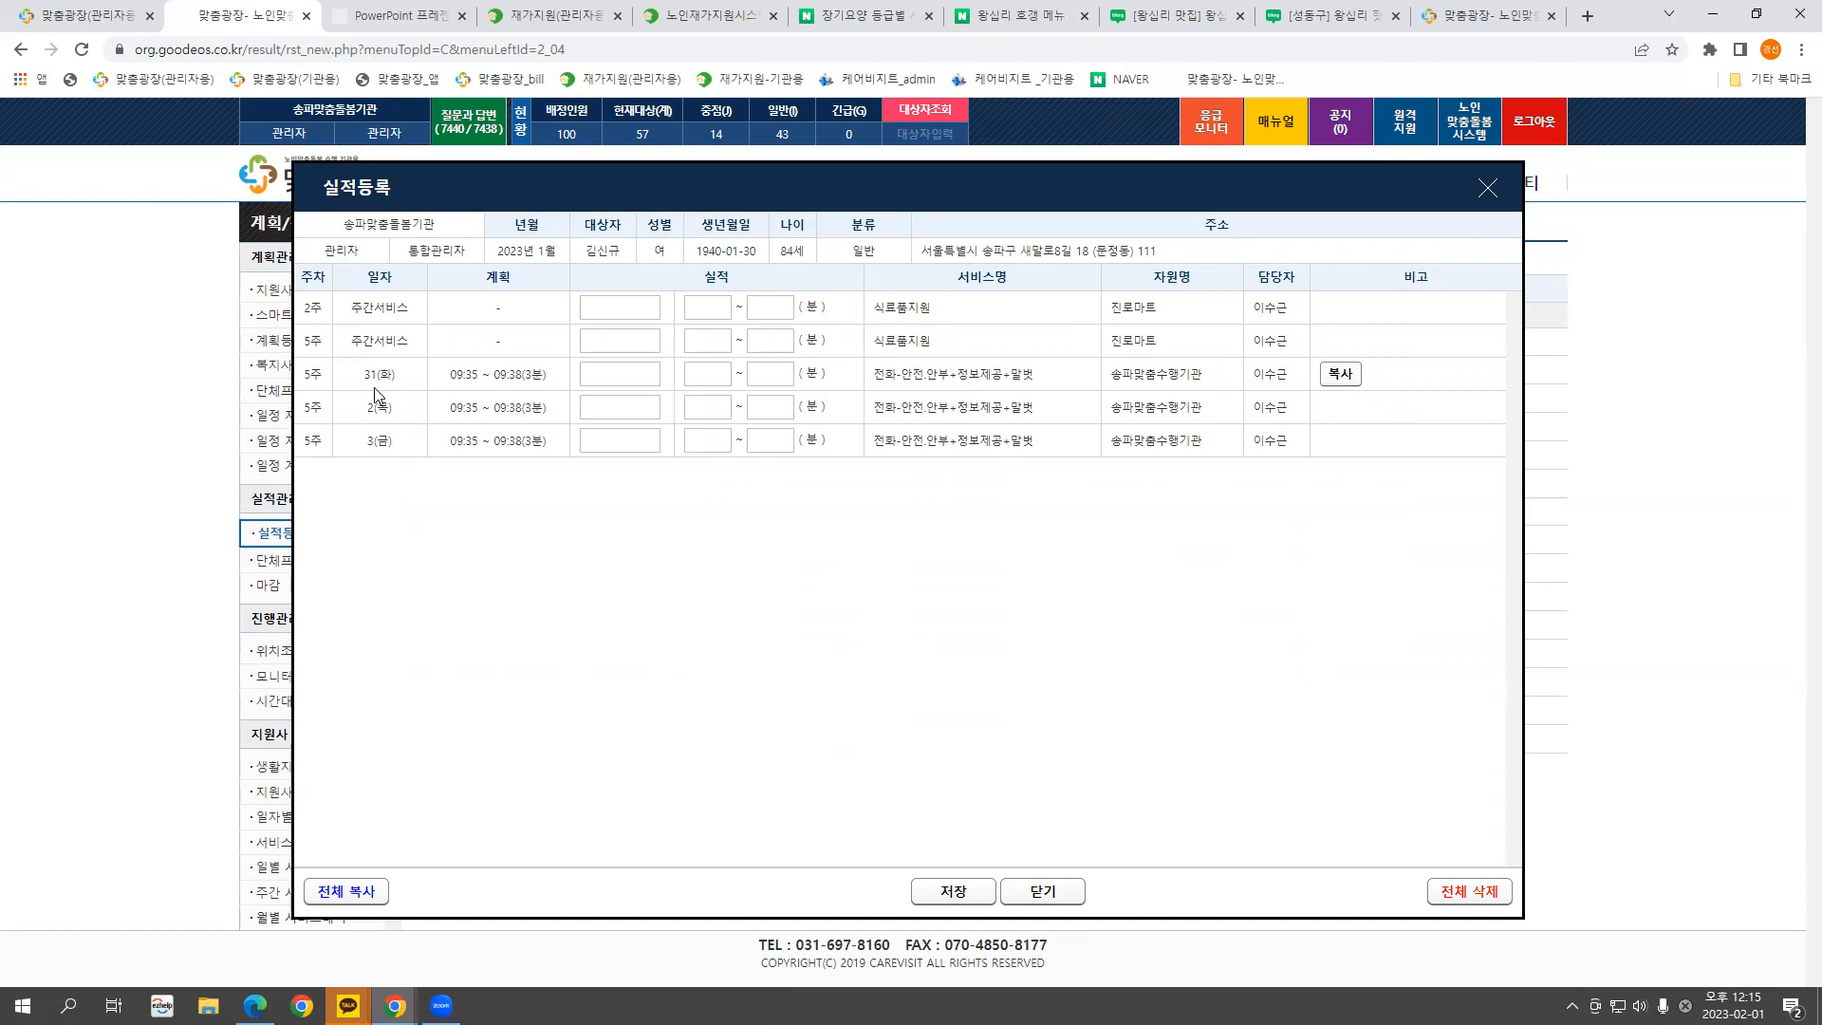
# Review the unfilled 주간서비스 rows, then close this and another recipient's records window
pyautogui.moveTo(368, 408); pyautogui.dragTo(1341, 444)
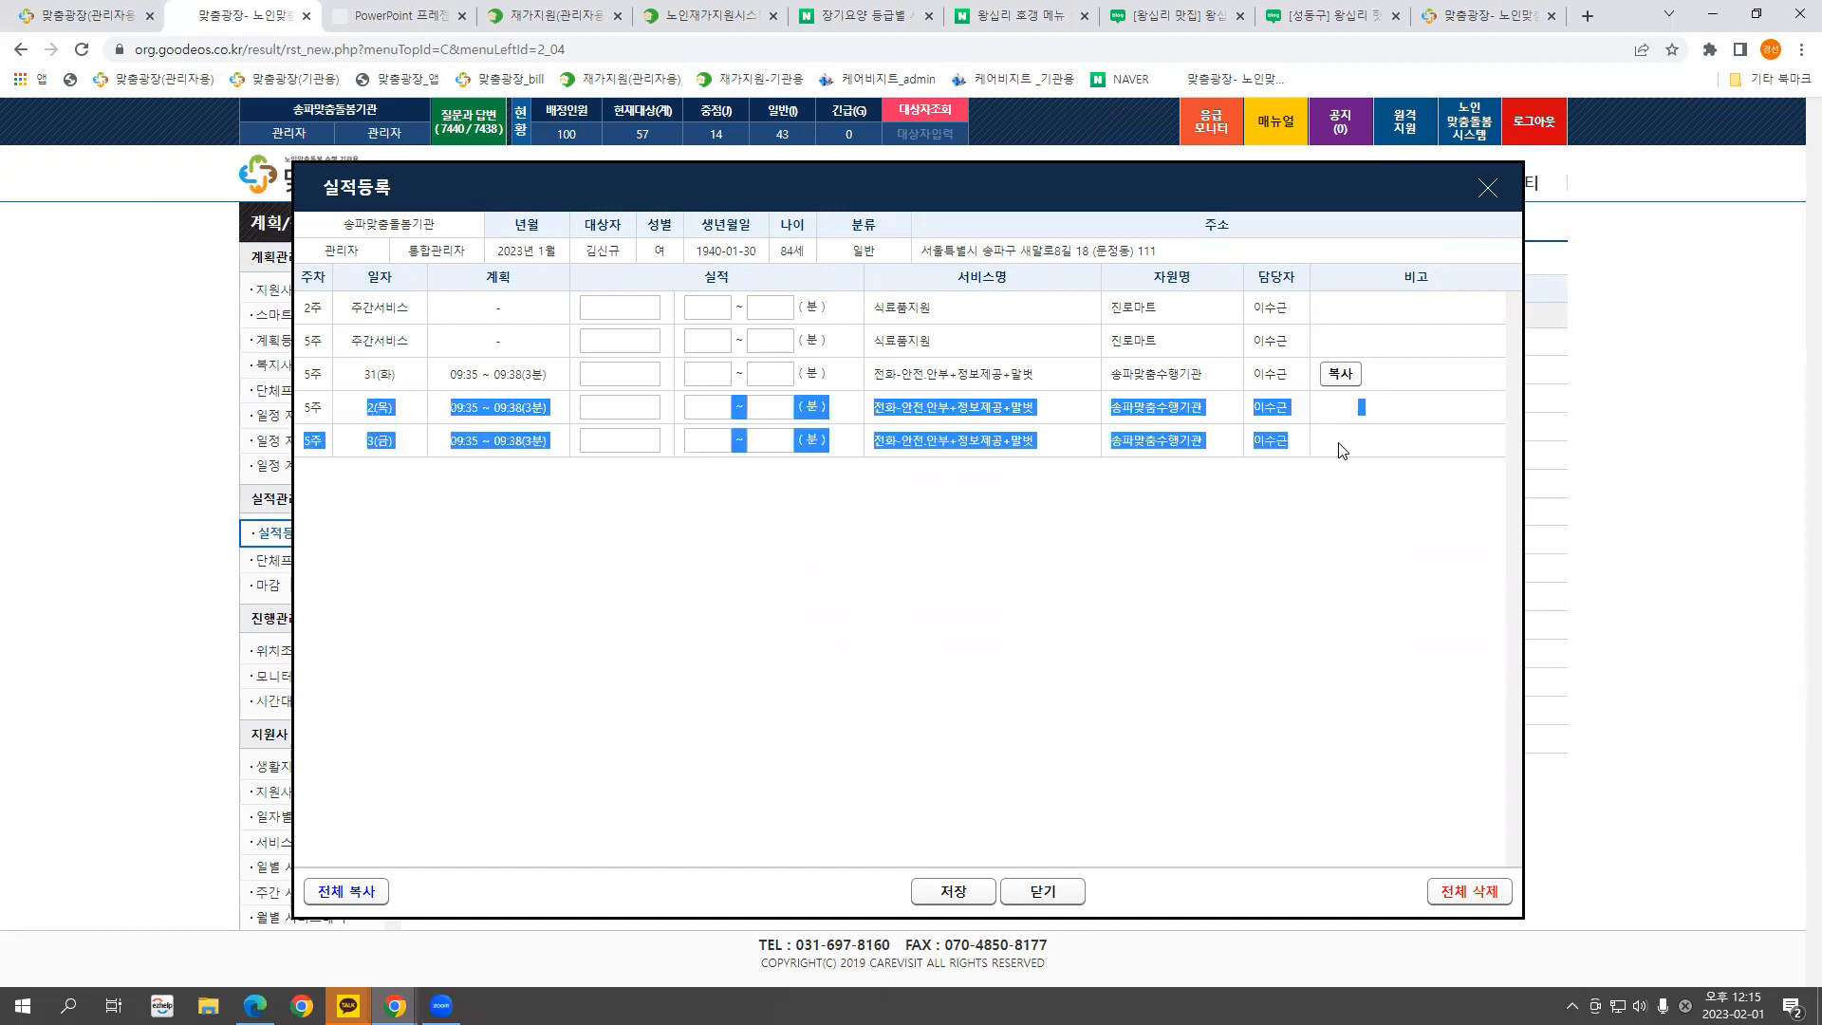
pyautogui.click(1341, 446)
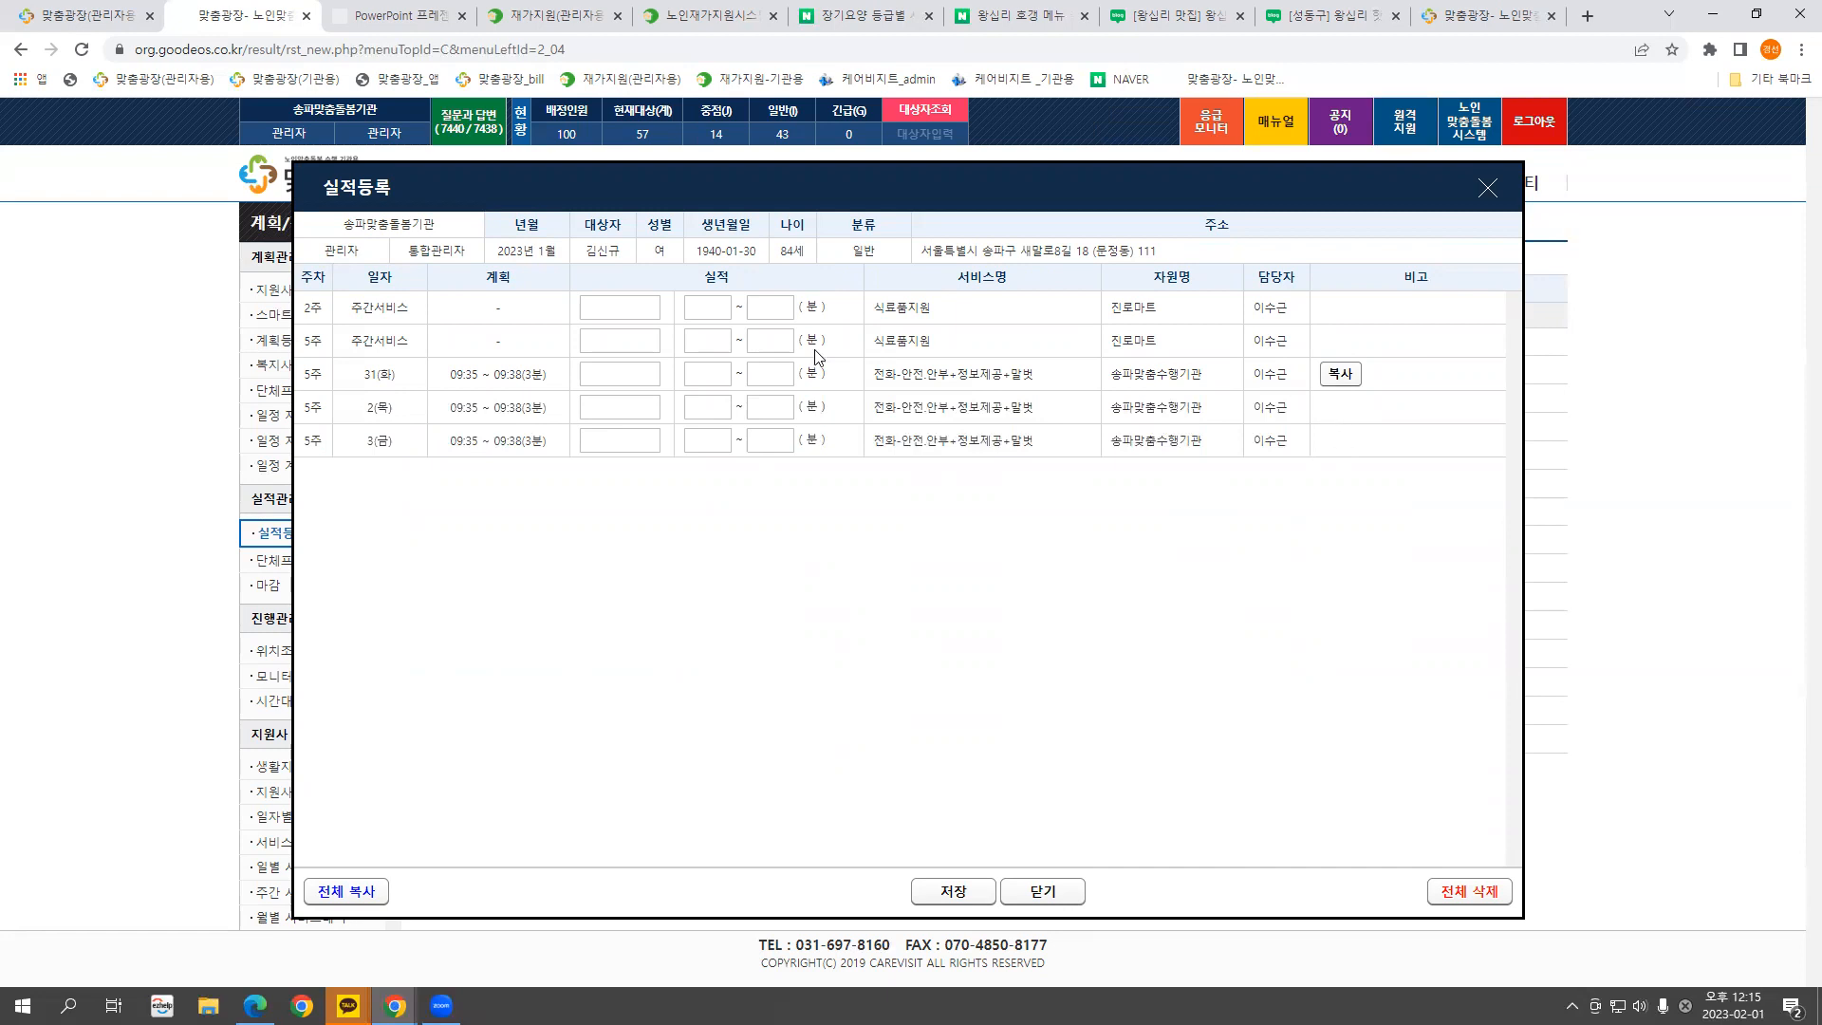
pyautogui.moveTo(359, 308); pyautogui.dragTo(422, 320)
pyautogui.click(414, 317)
pyautogui.moveTo(409, 308); pyautogui.dragTo(513, 314)
pyautogui.click(1488, 188)
pyautogui.click(865, 633)
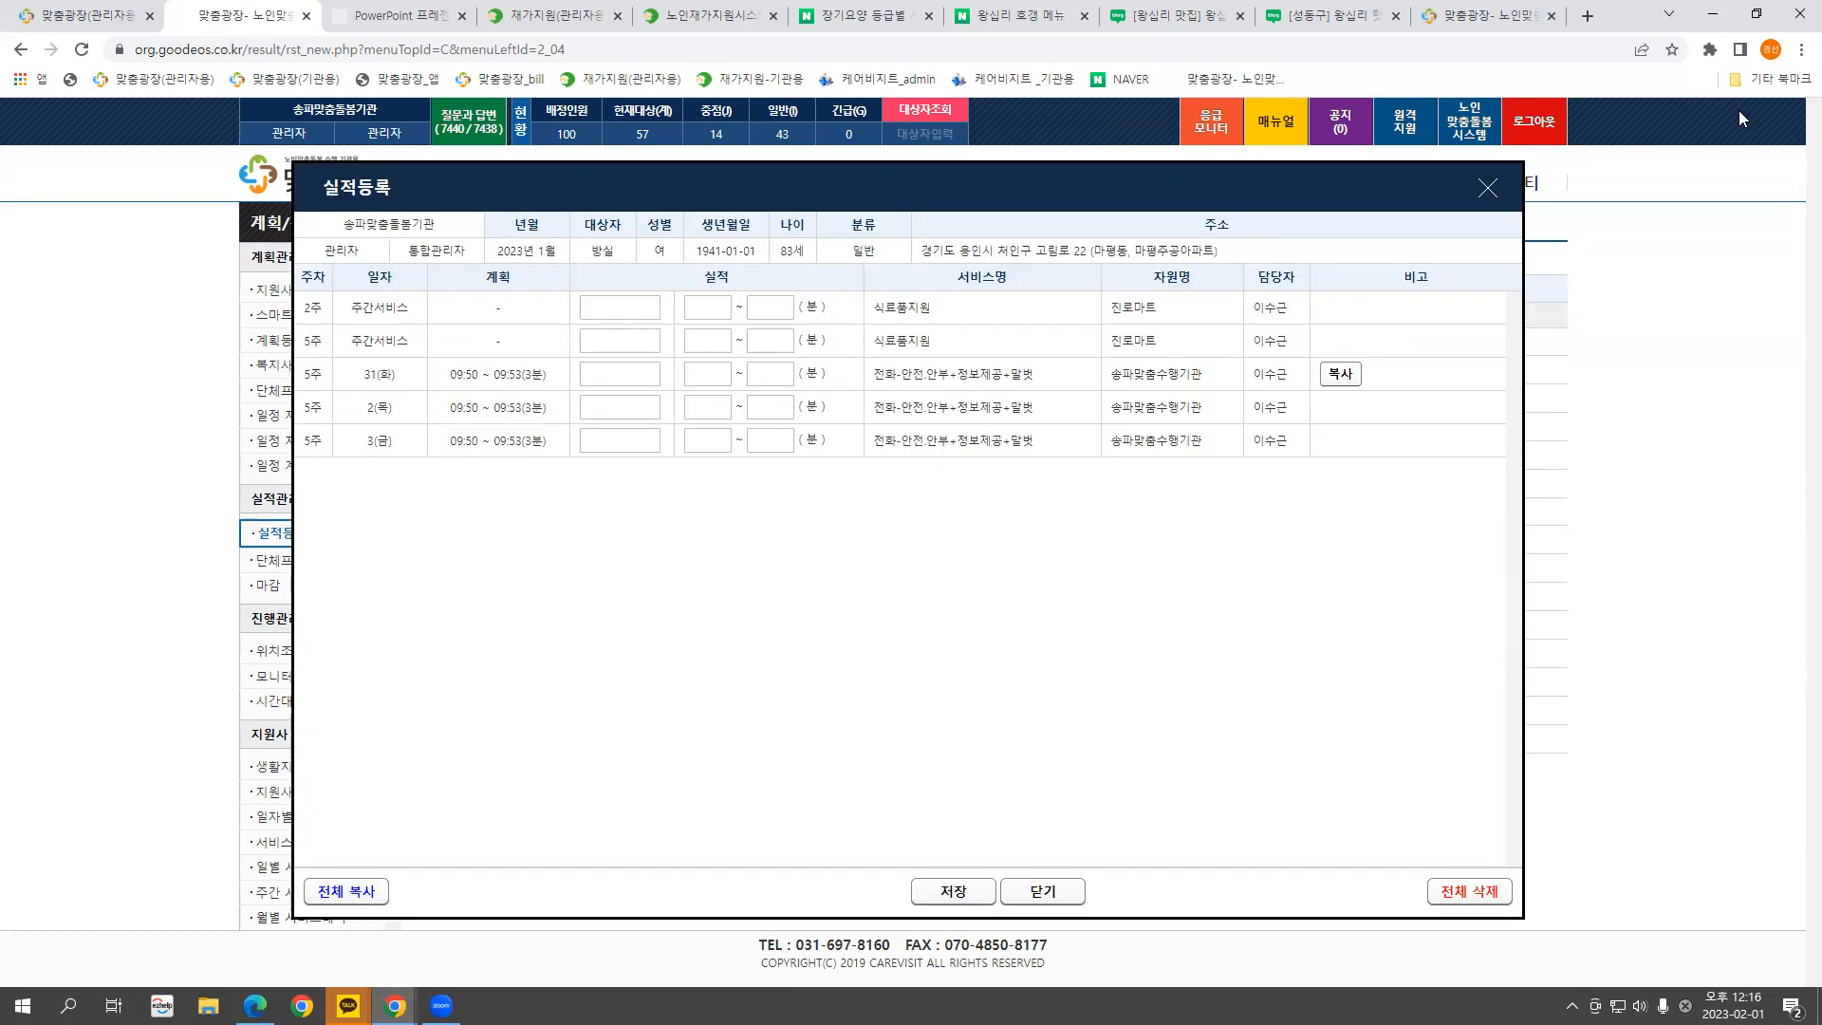
pyautogui.click(1488, 188)
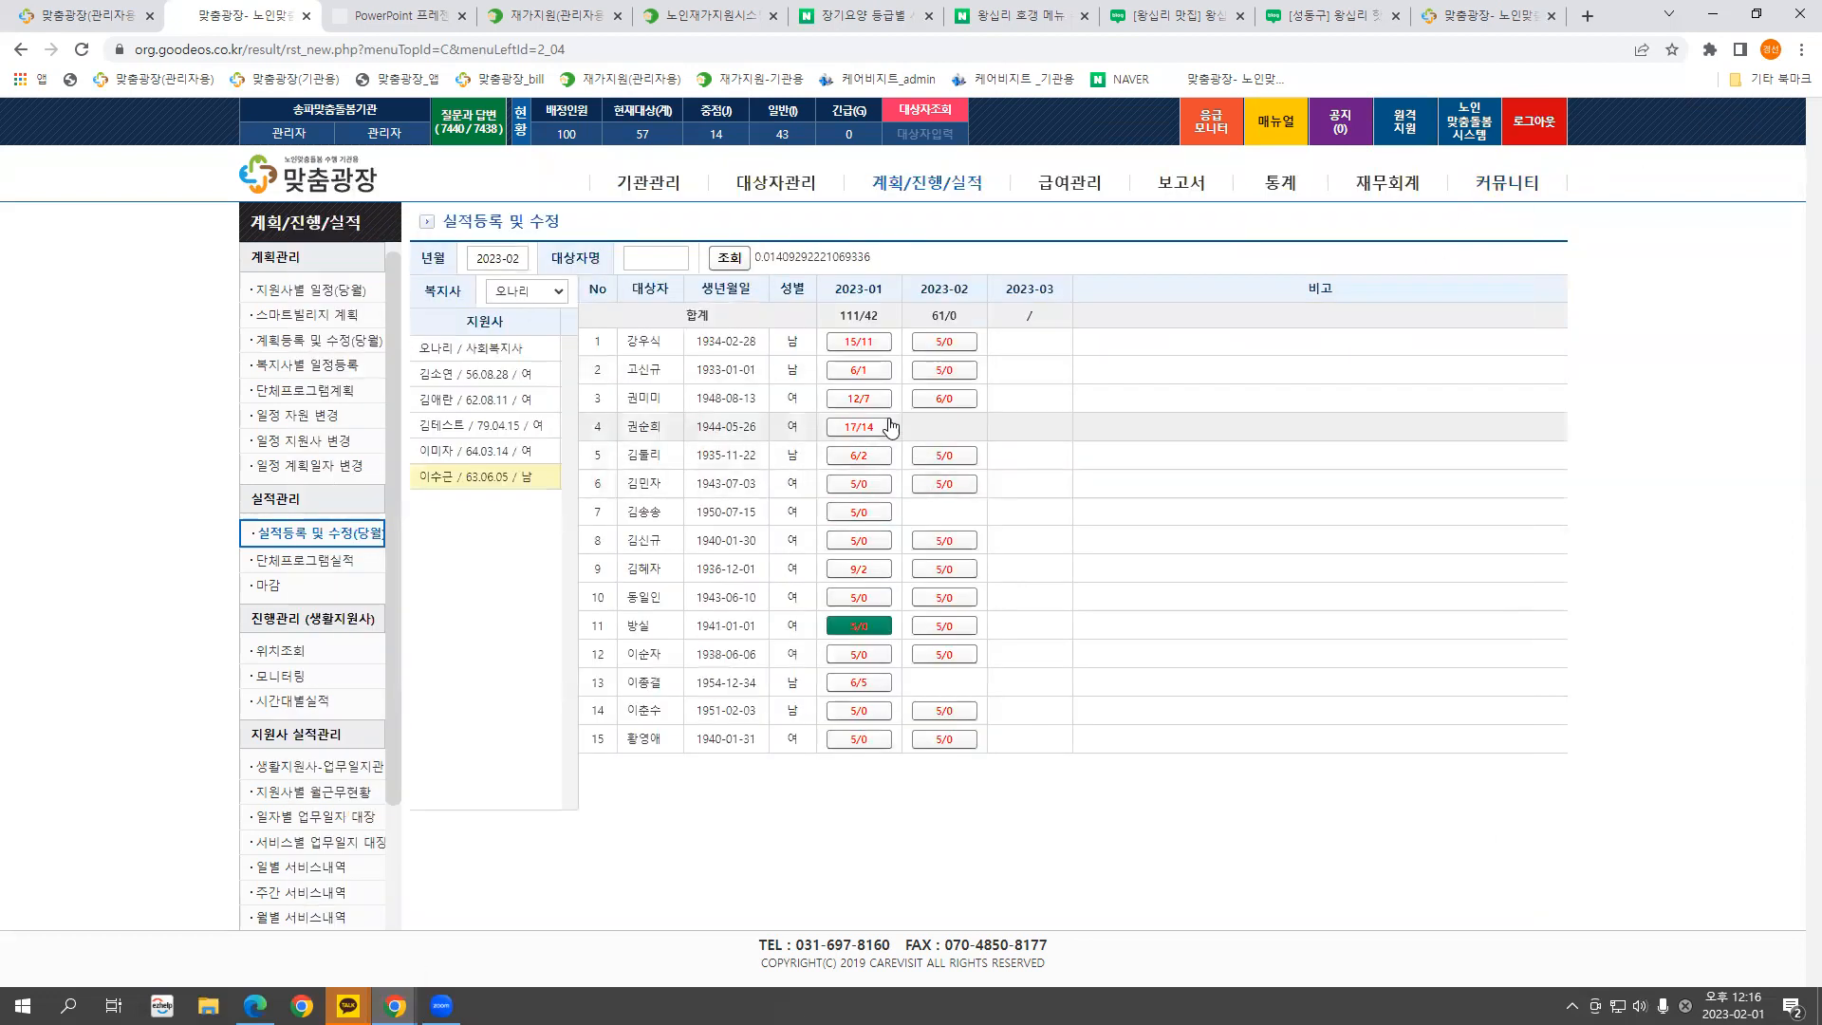
# In the fourth recipient's January 2023 records, delete the recorded times for the 6th, 3rd and 2nd
pyautogui.click(837, 428)
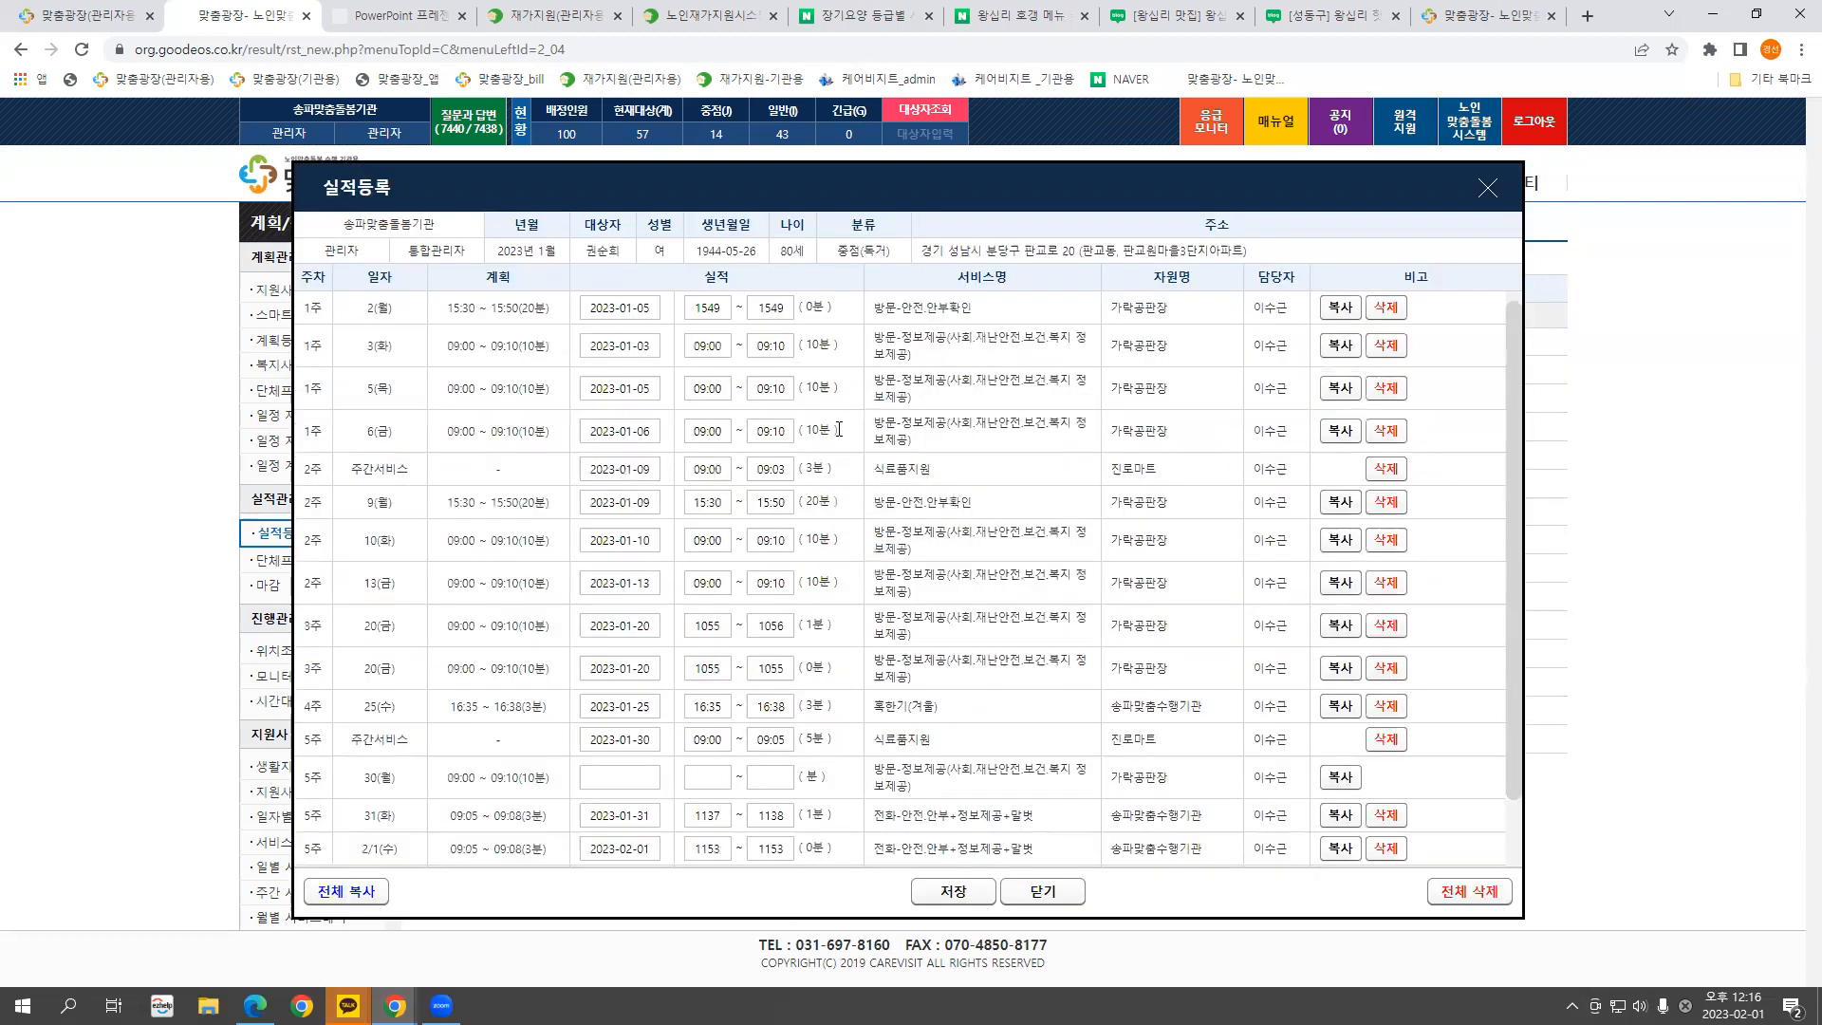
pyautogui.click(1383, 434)
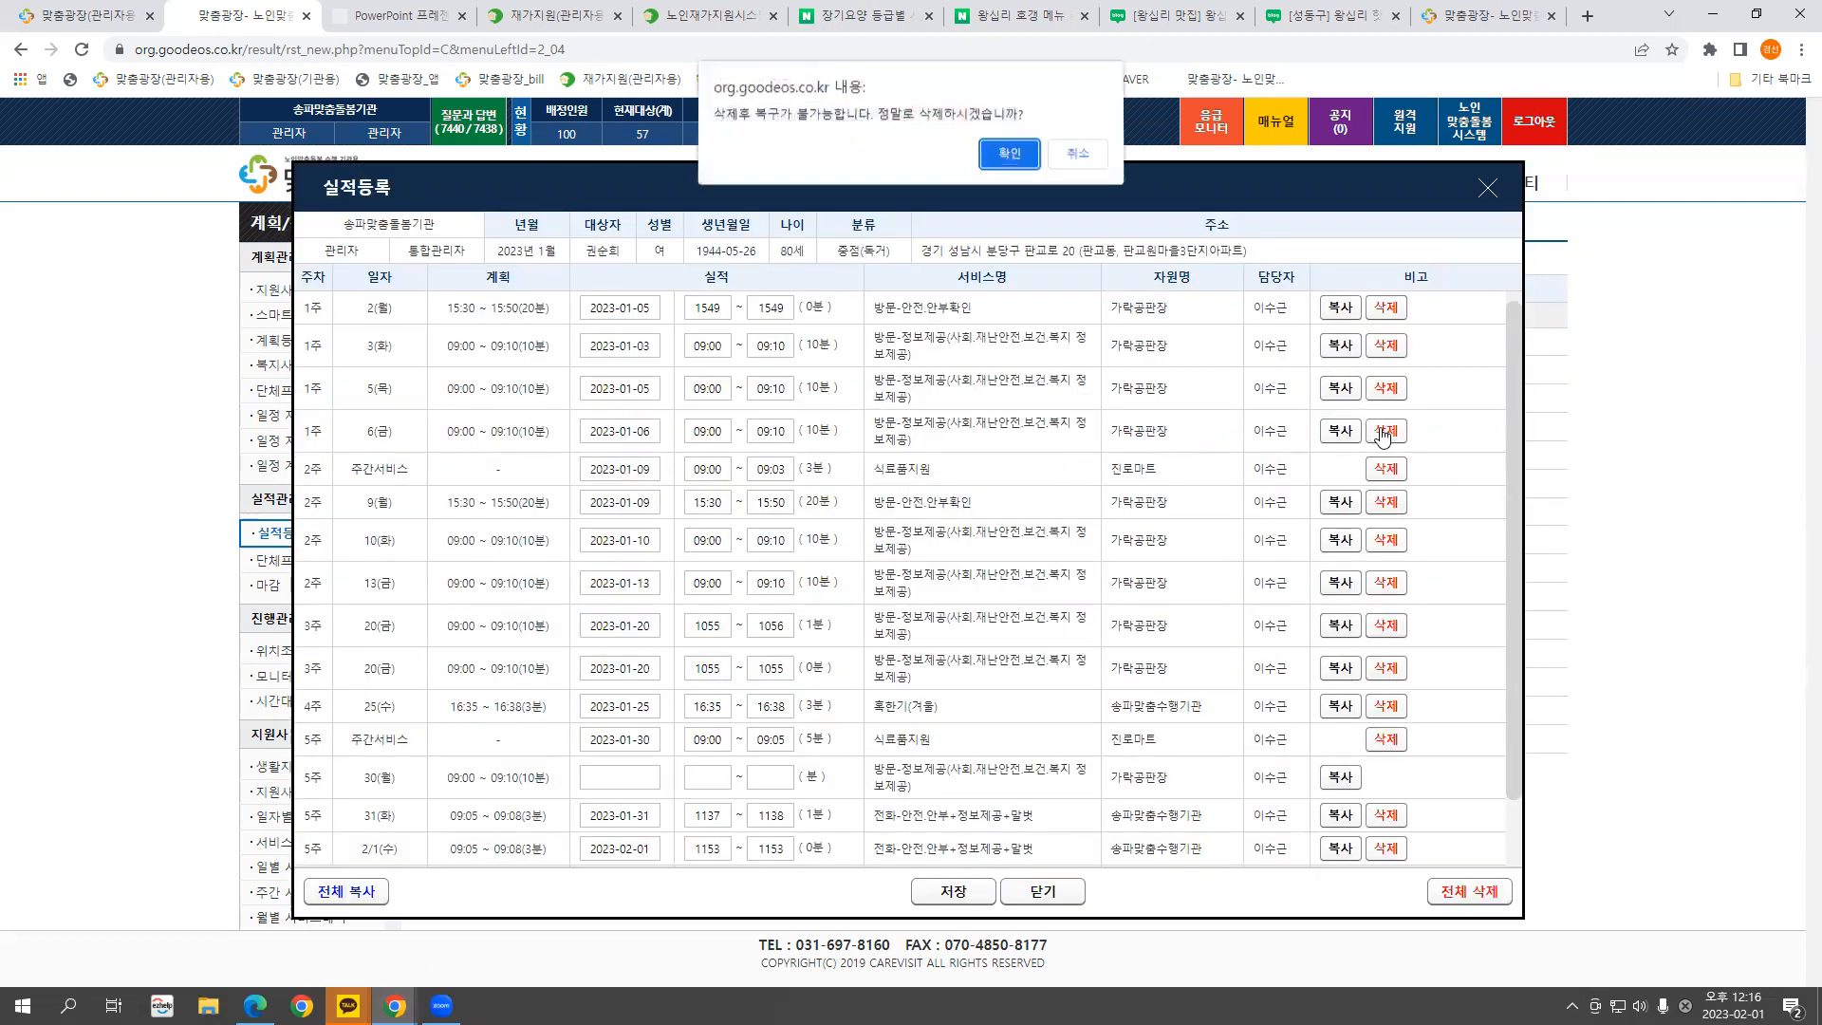
pyautogui.press('Return')
pyautogui.press('Return')
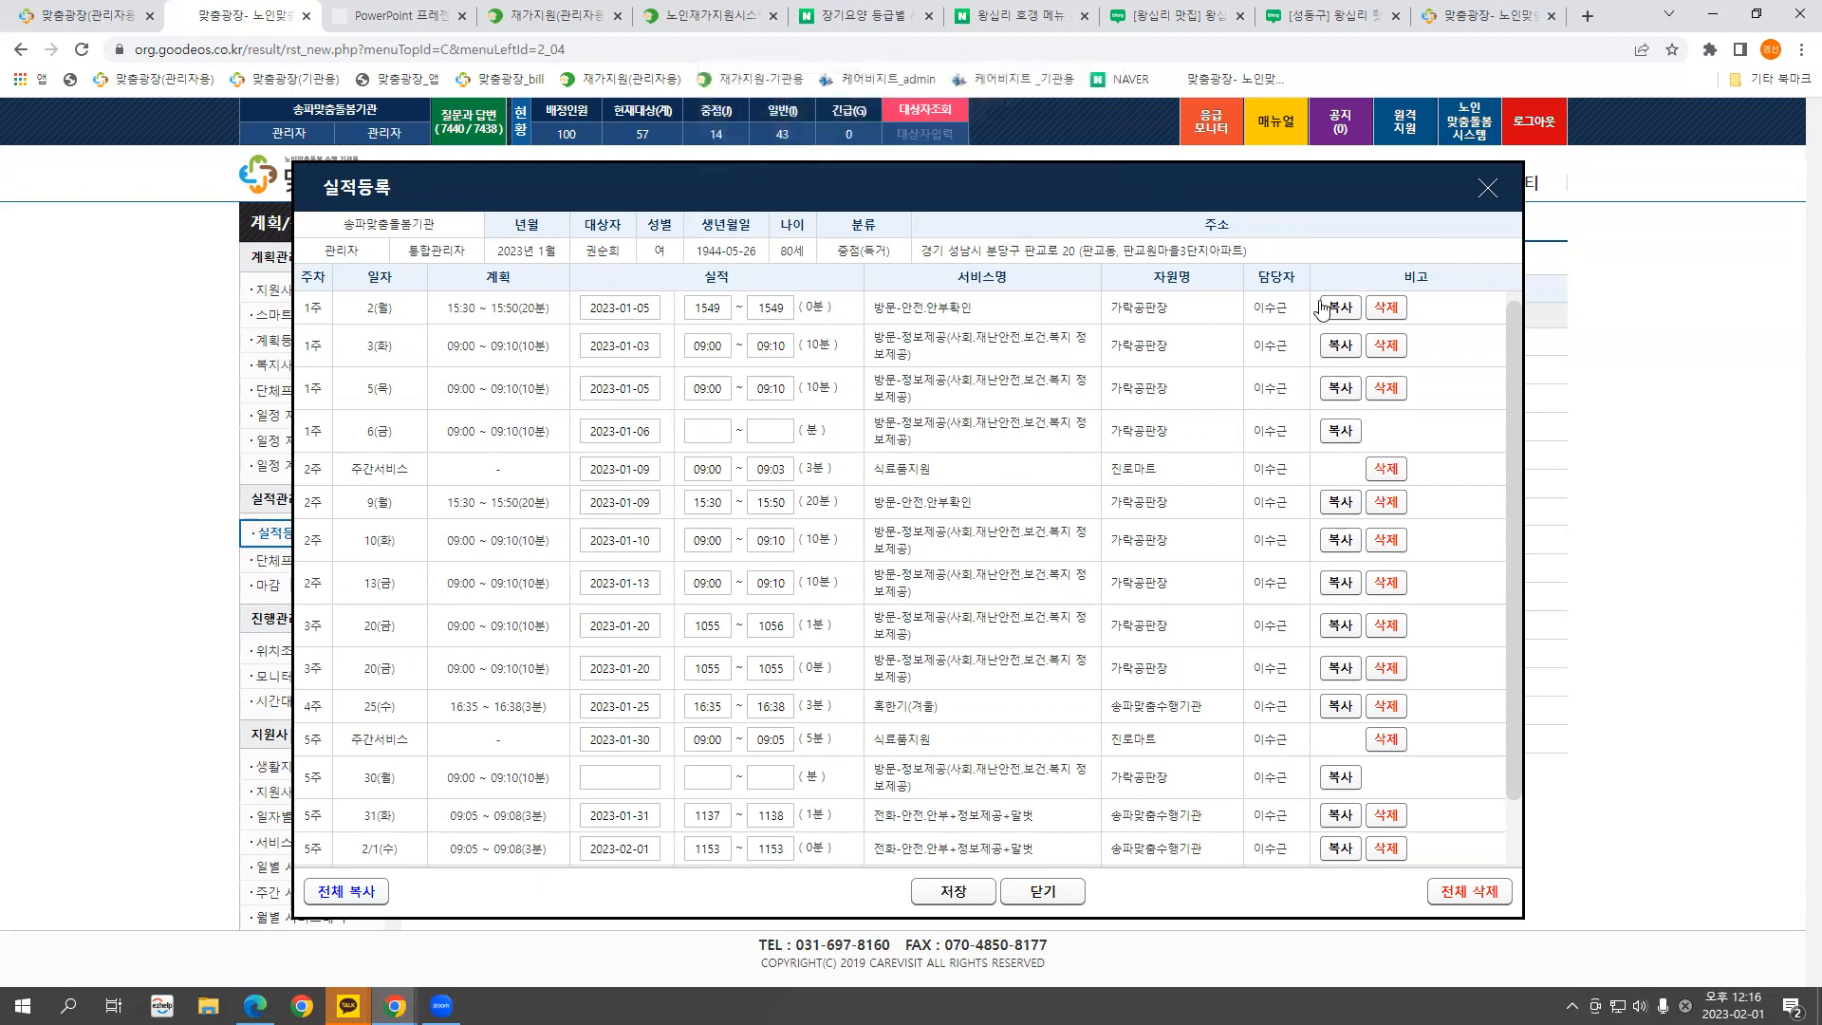
pyautogui.click(1384, 345)
pyautogui.press('Return')
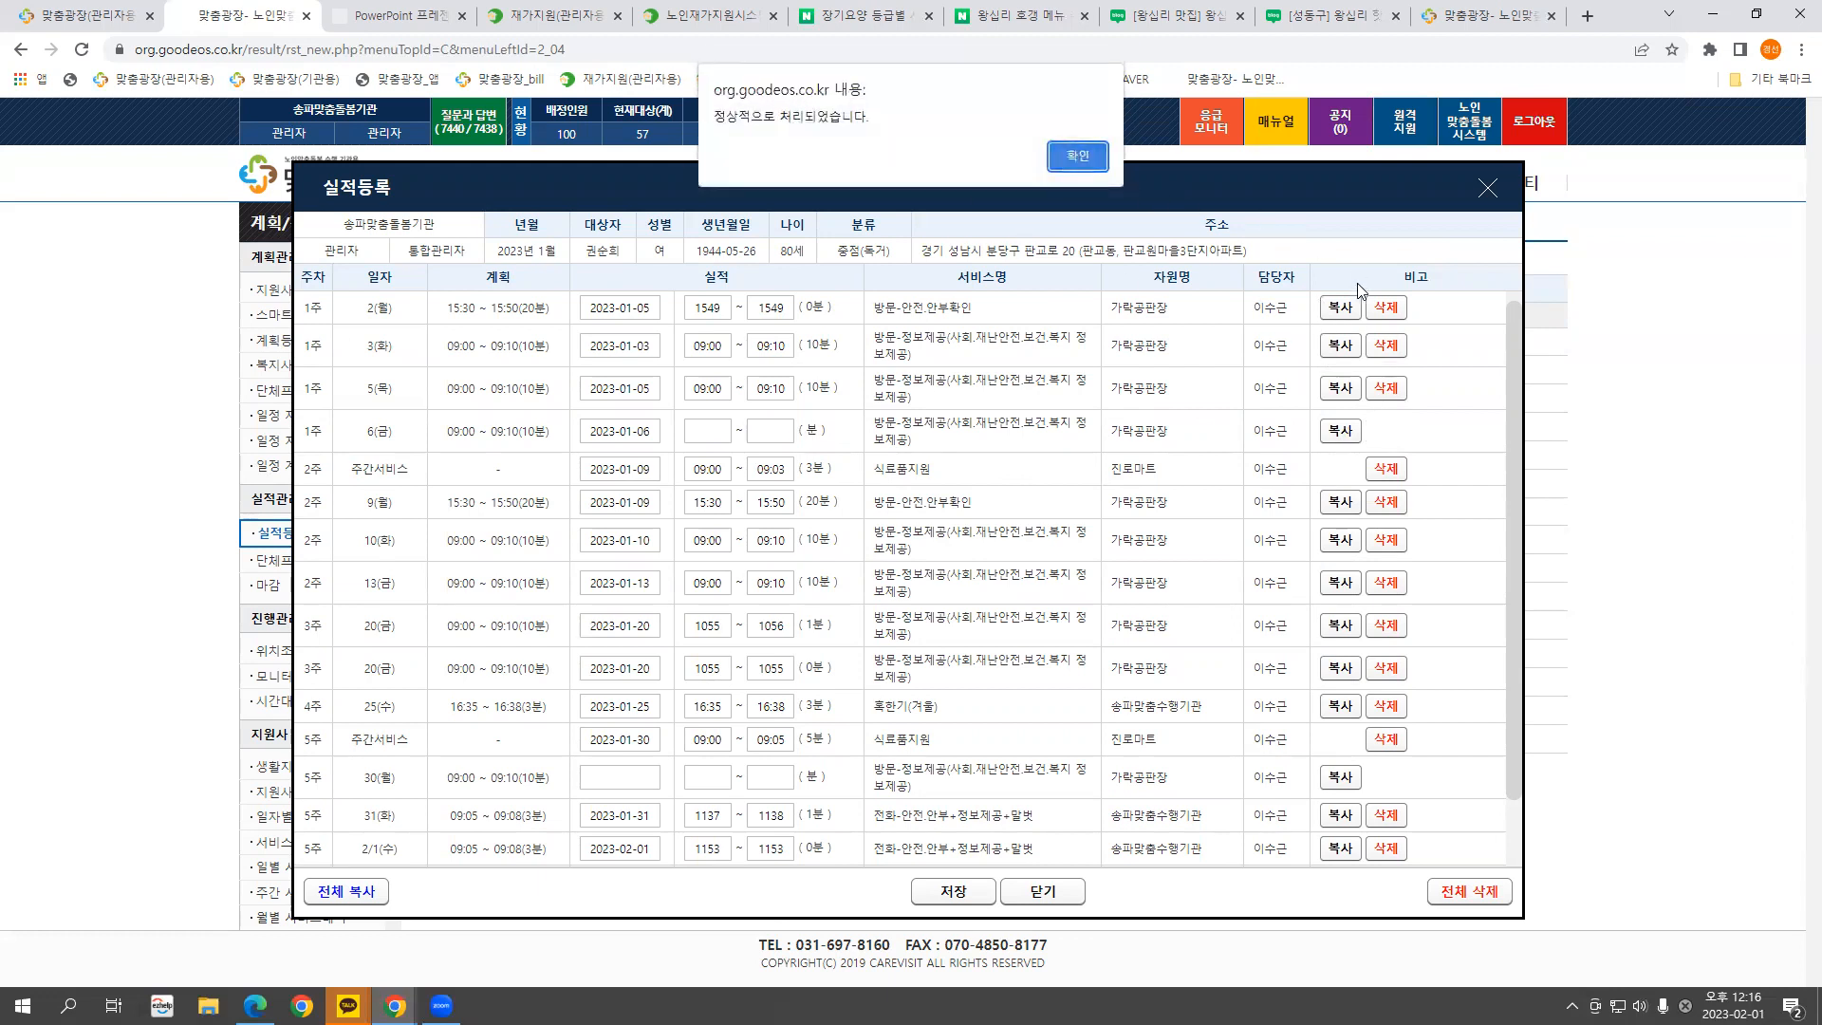
pyautogui.press('Return')
pyautogui.click(1382, 309)
pyautogui.click(1019, 152)
pyautogui.click(1072, 160)
# Save the cleared January records and close the entry window
pyautogui.click(645, 306)
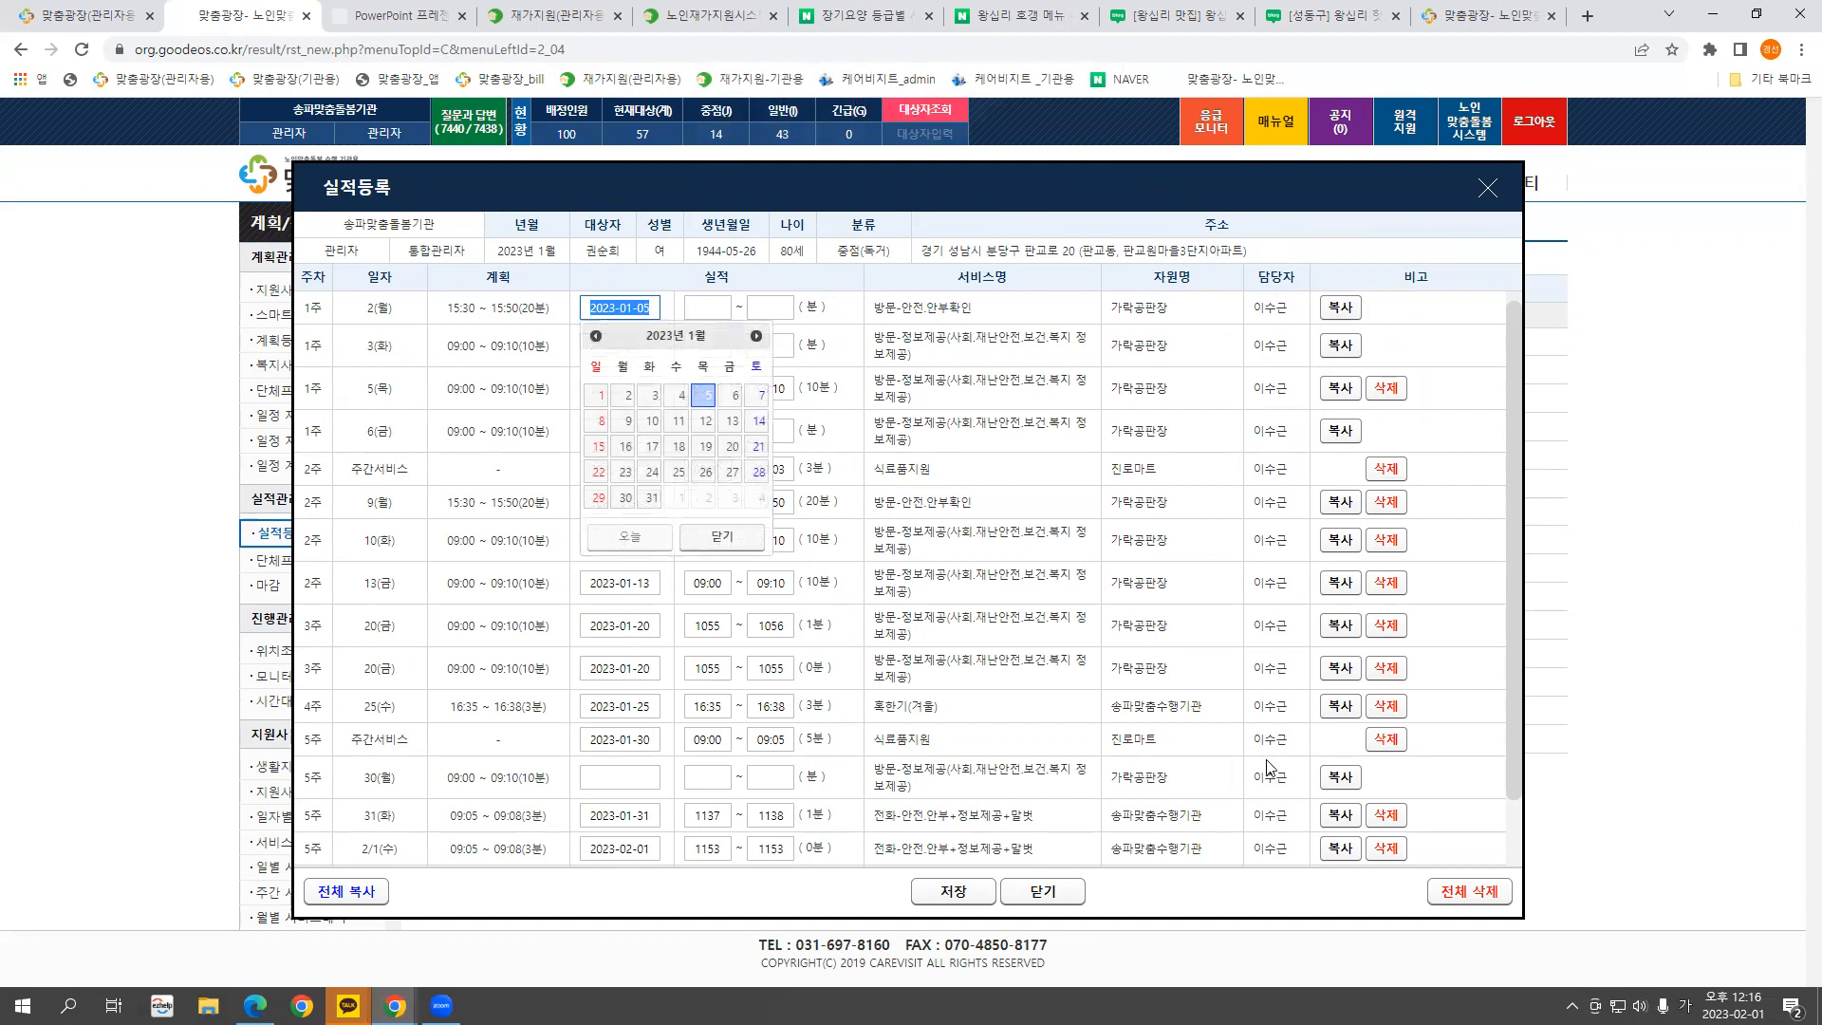
pyautogui.click(951, 892)
pyautogui.click(1005, 156)
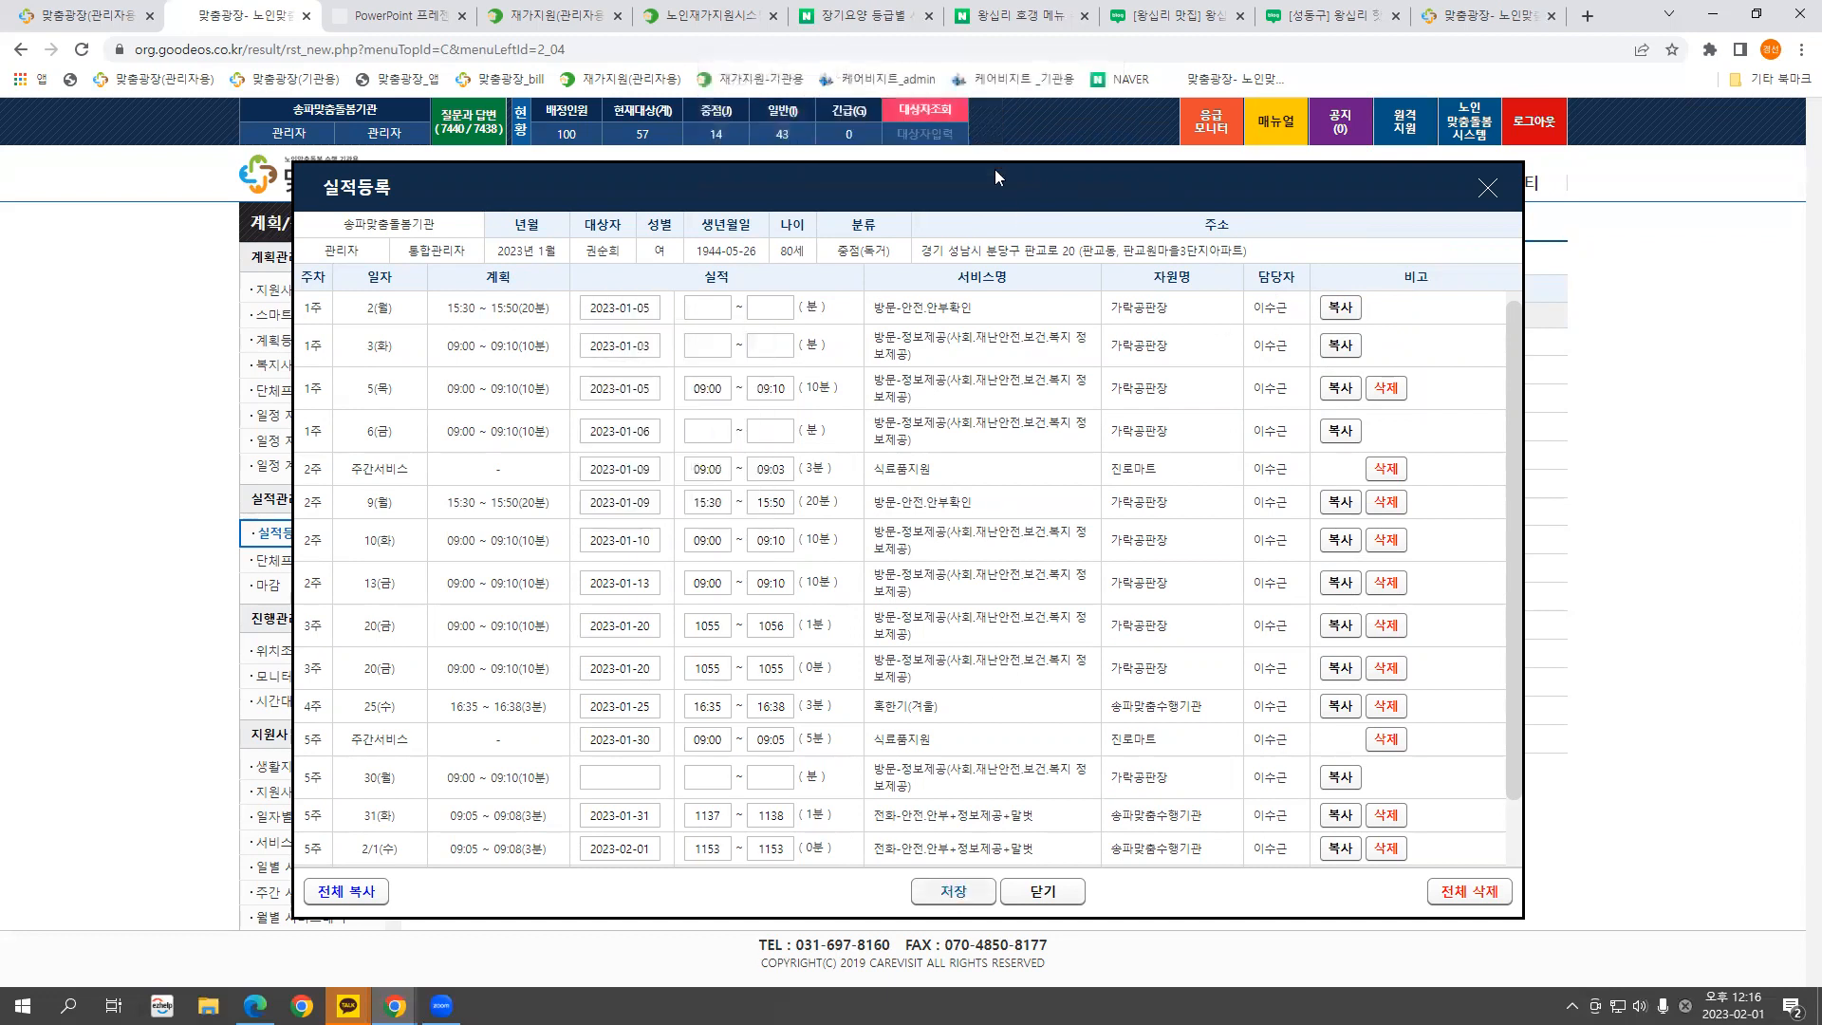
pyautogui.click(1487, 188)
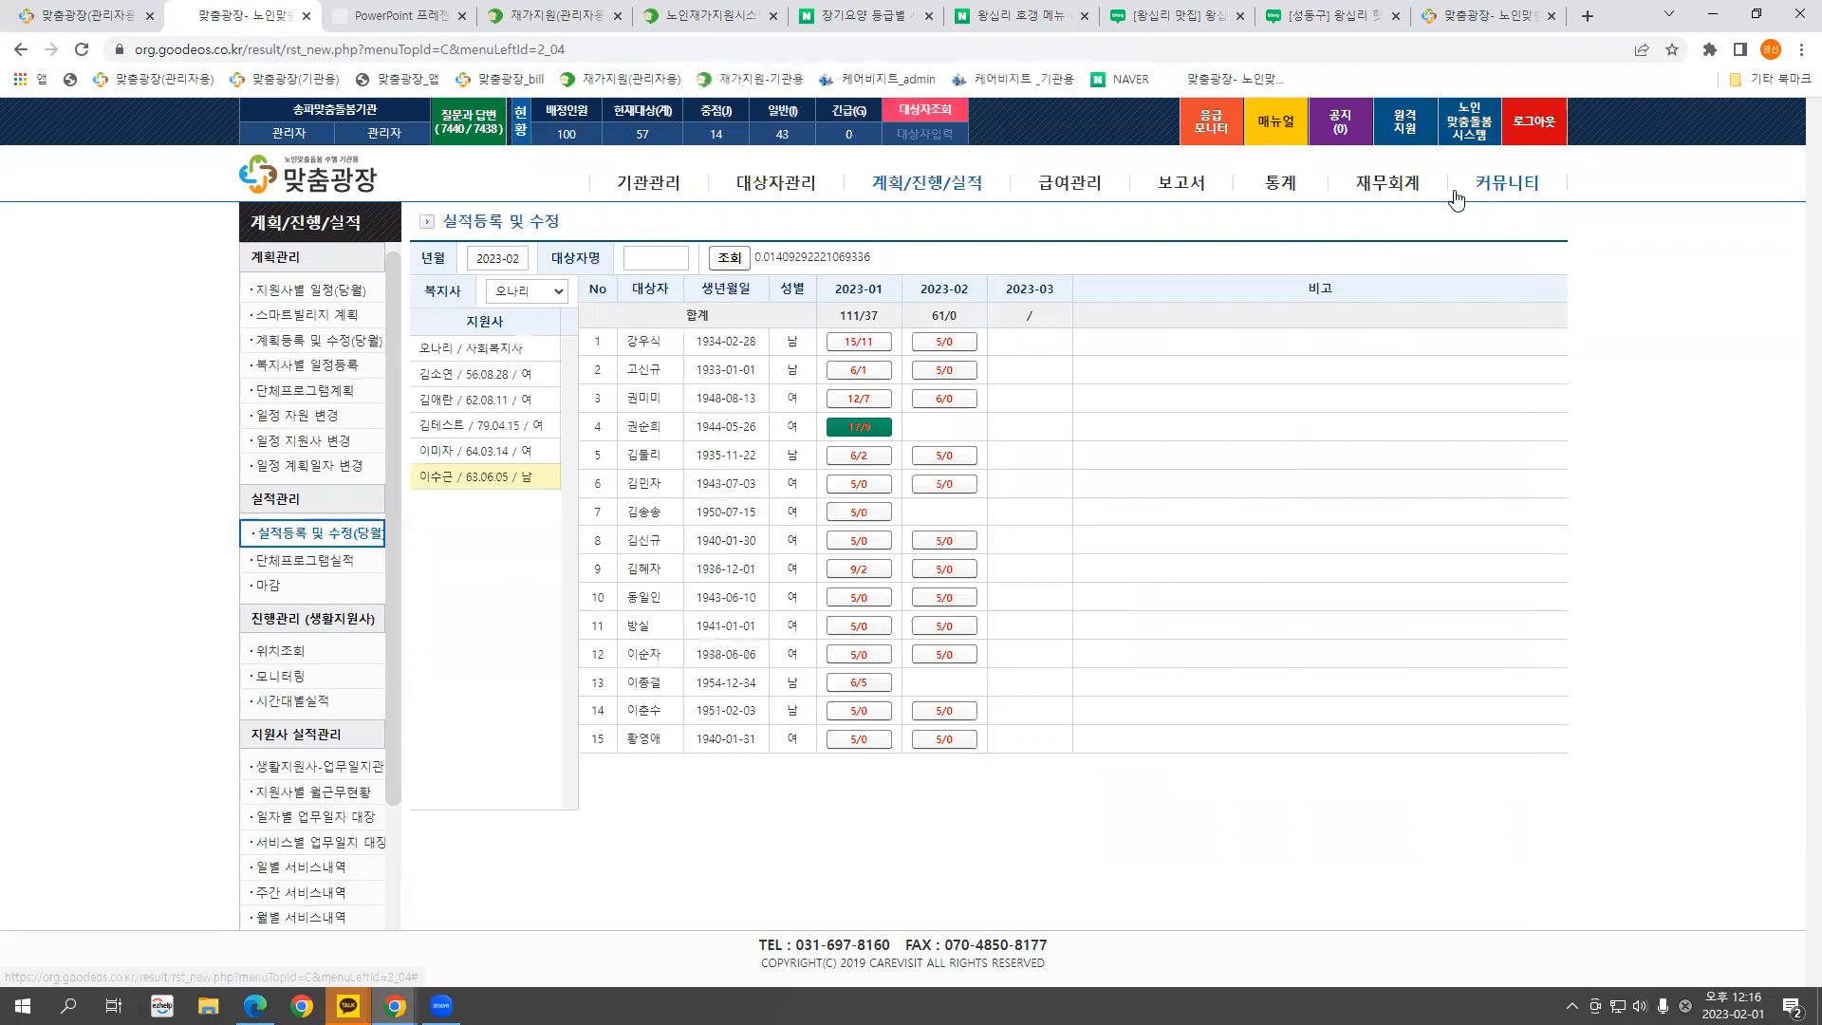
# Reopen the January records, copy all planned times into the actuals with 전체 복사, and save
pyautogui.click(858, 427)
pyautogui.click(620, 307)
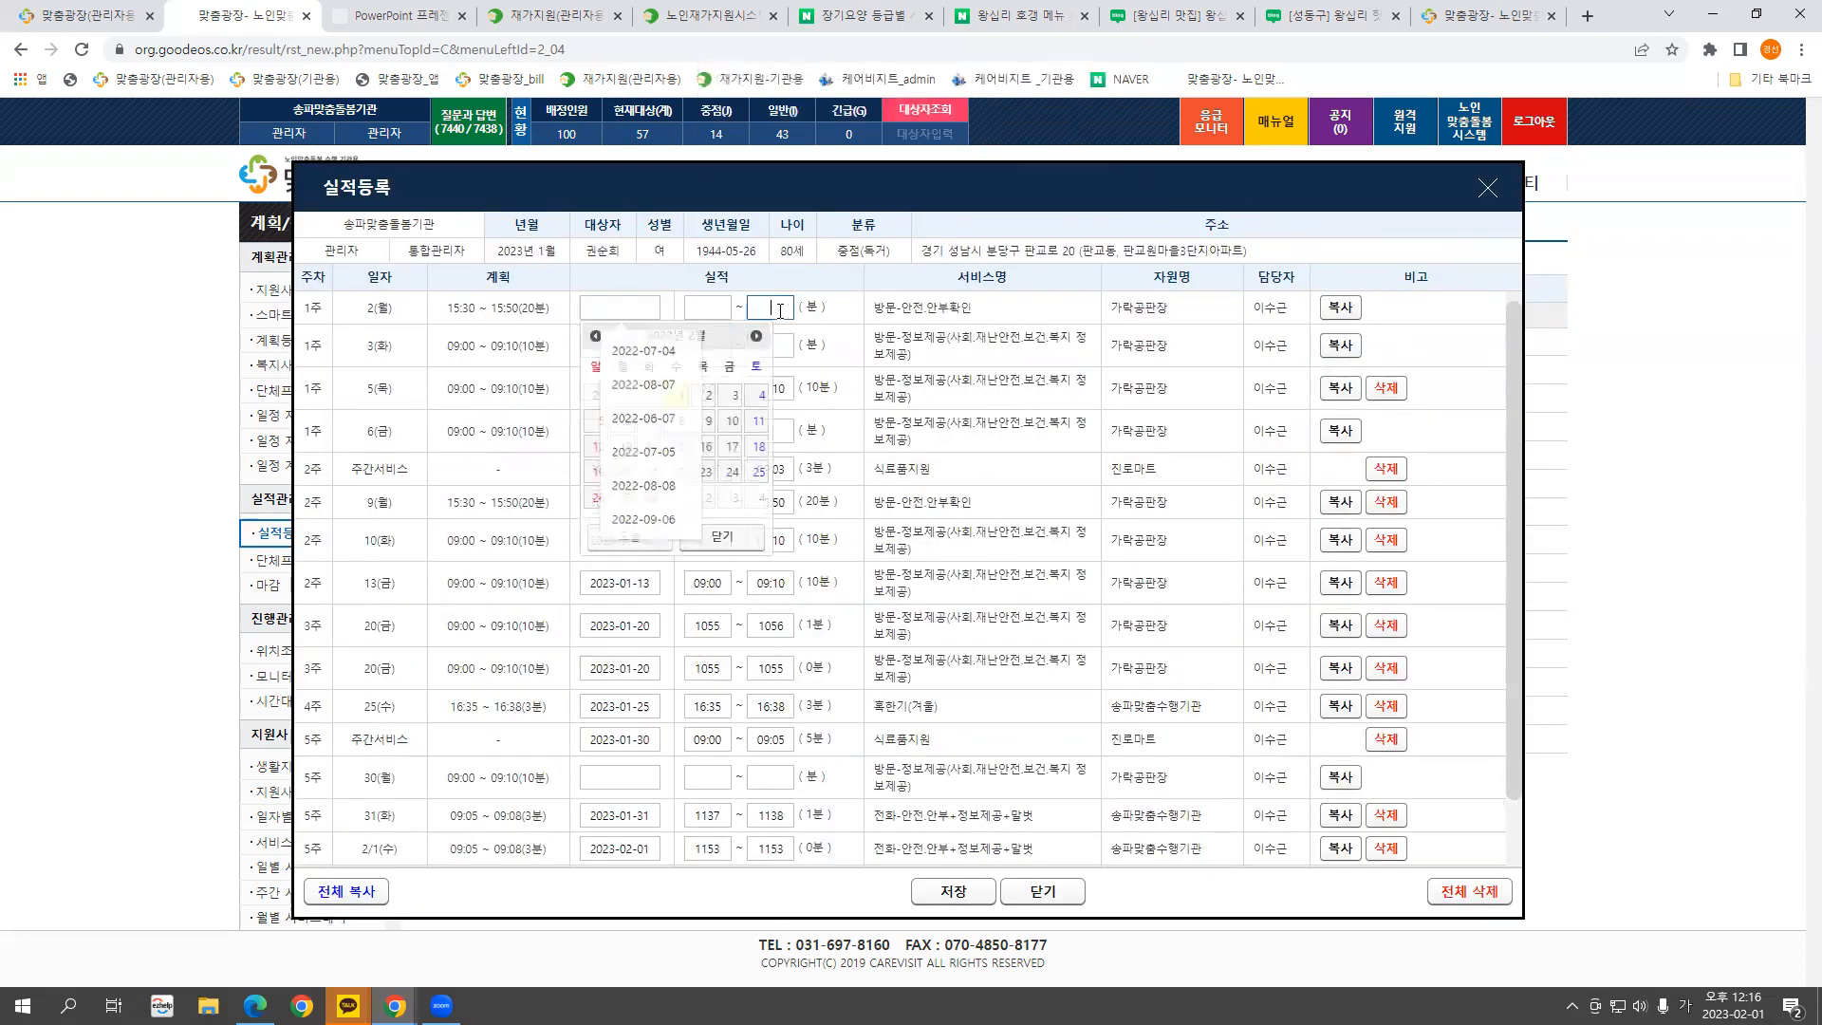
pyautogui.click(764, 308)
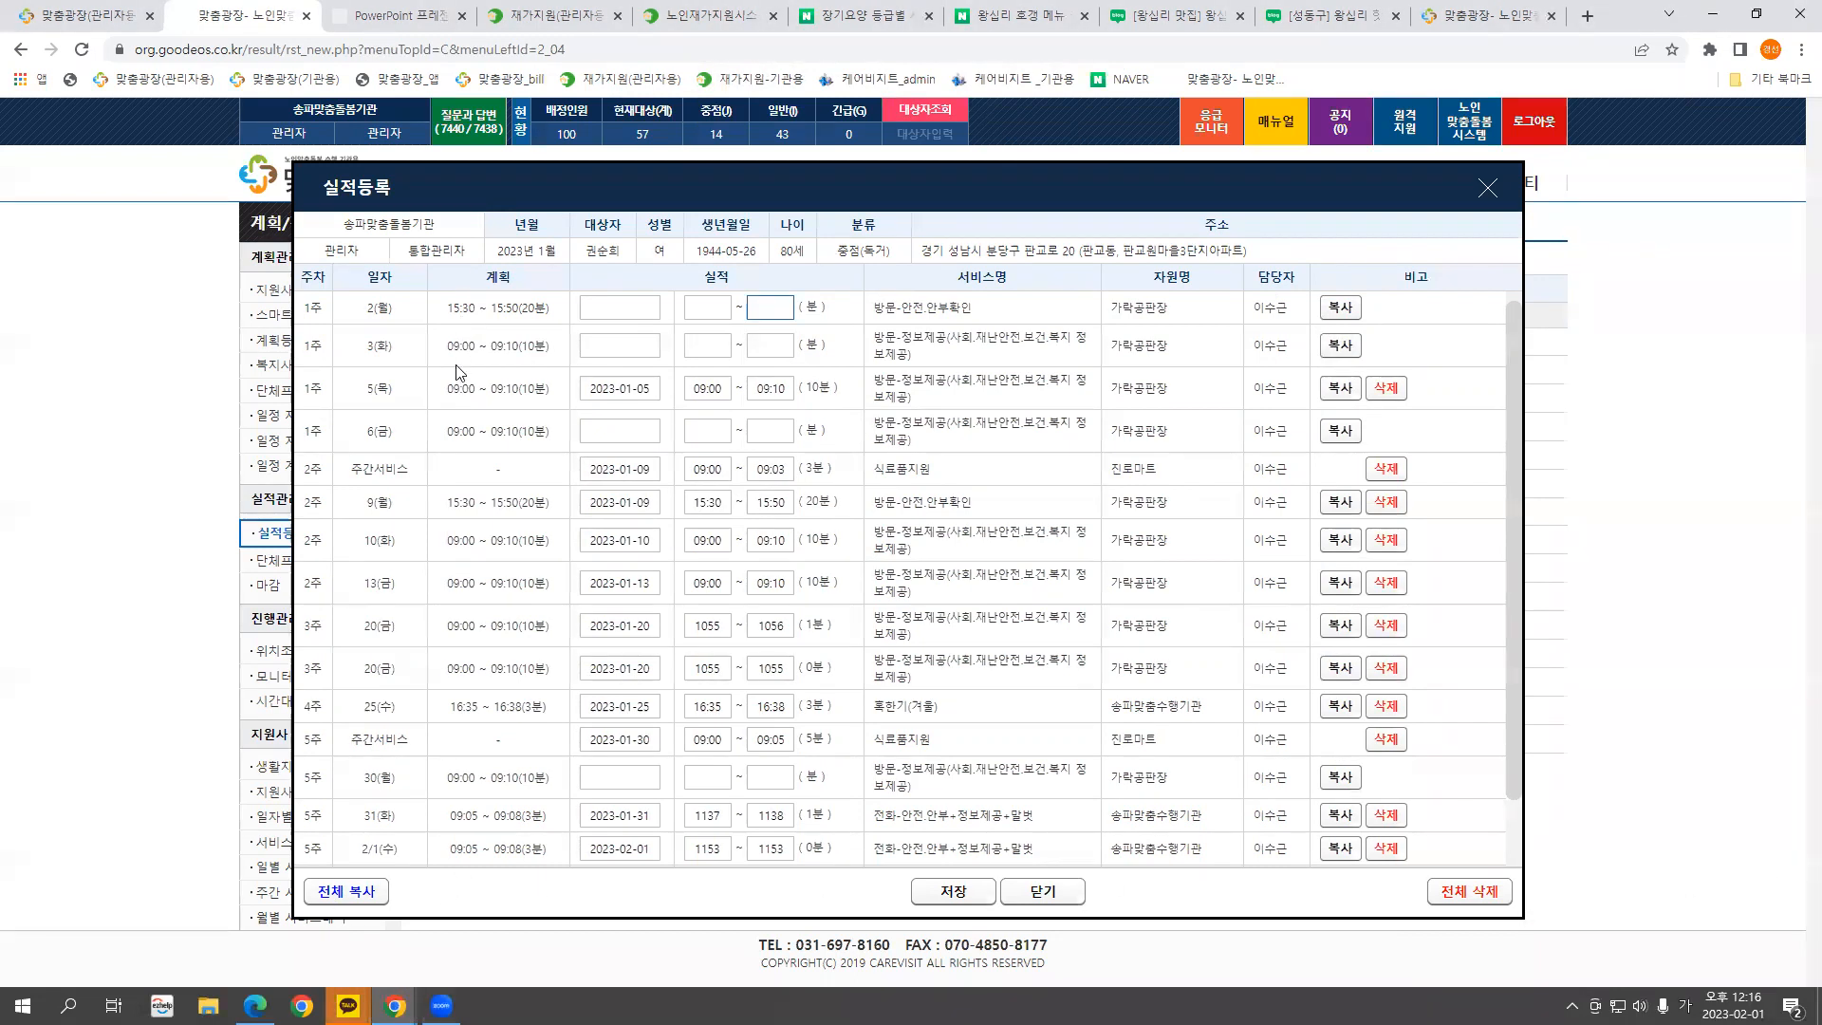
pyautogui.click(599, 304)
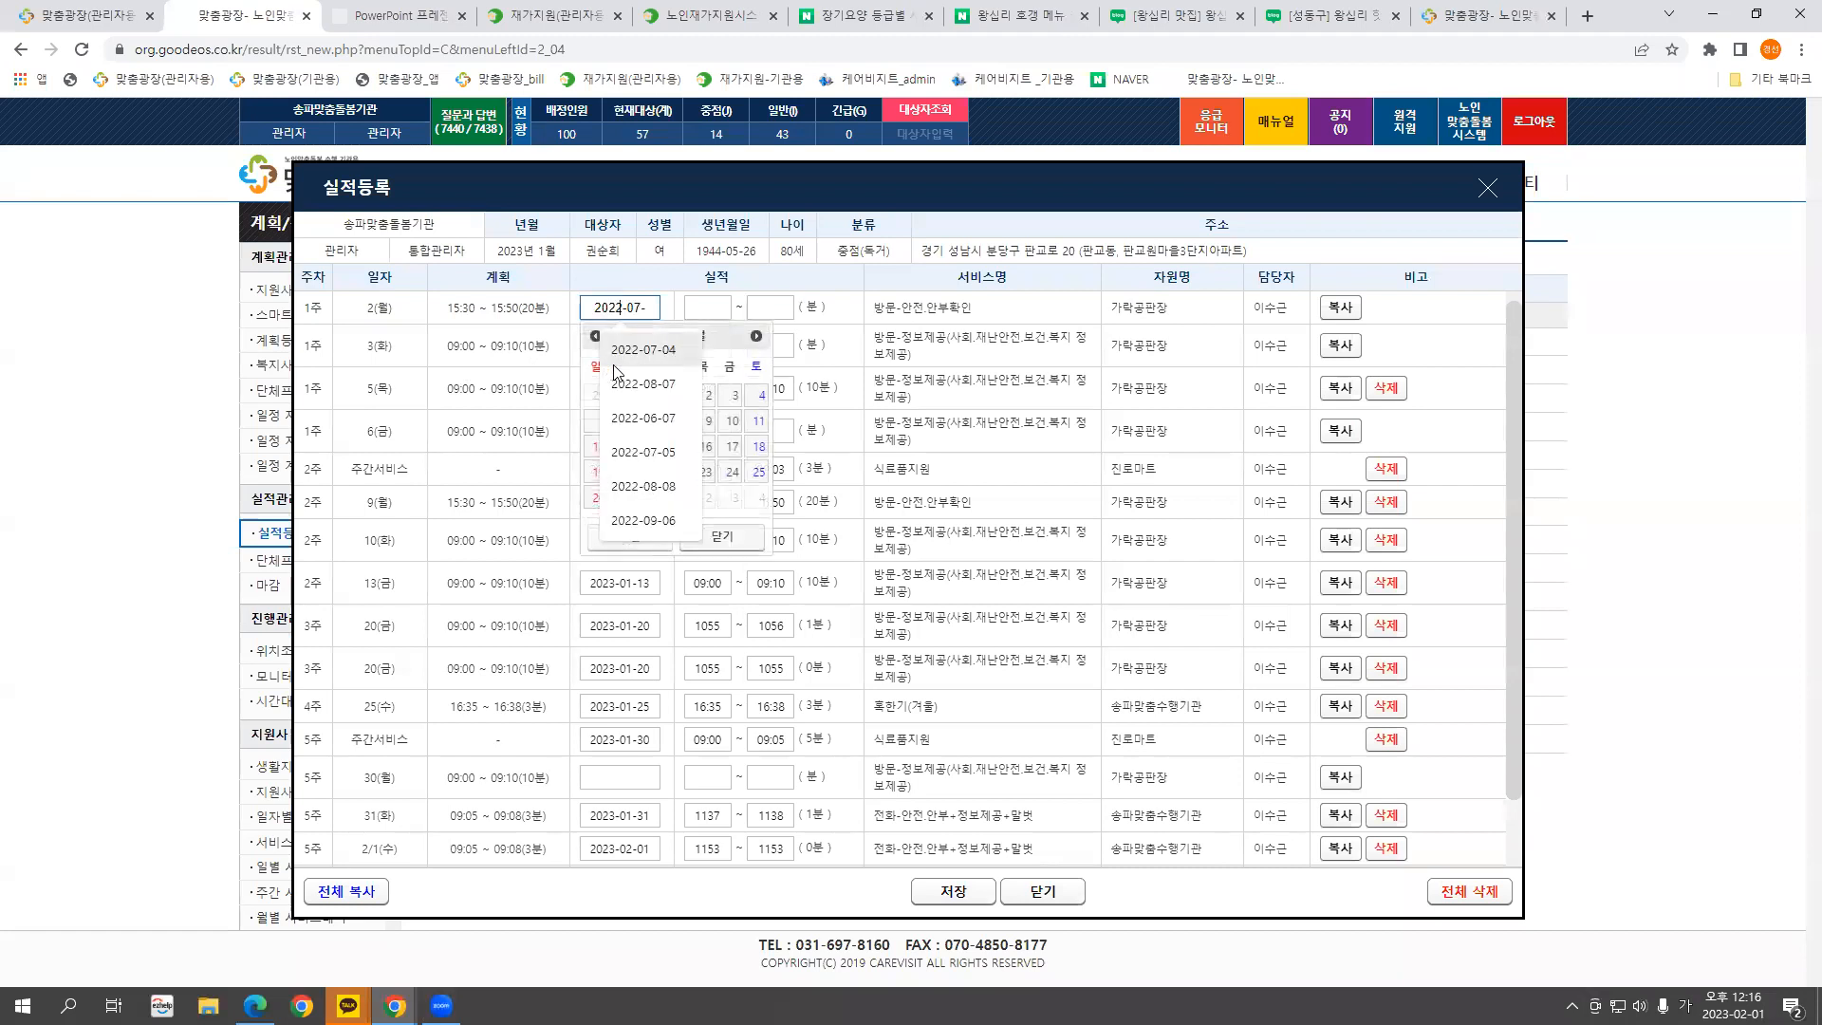
pyautogui.click(807, 371)
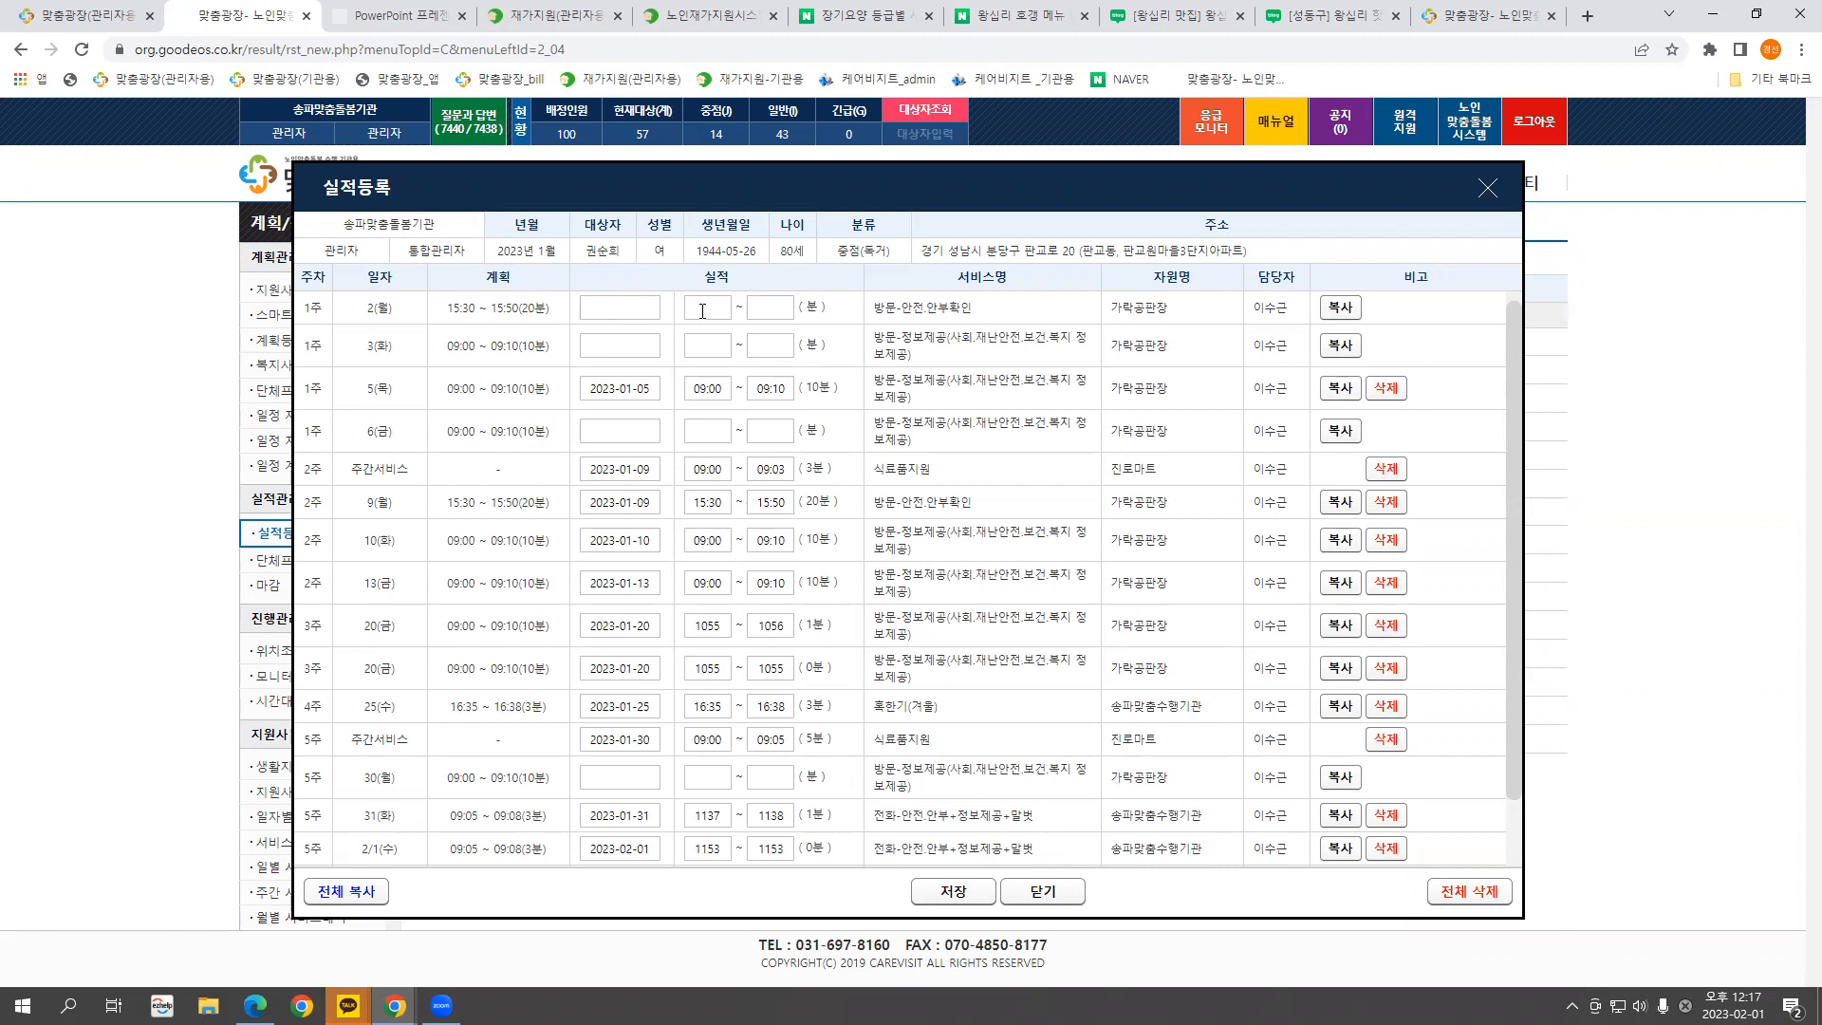
pyautogui.click(351, 895)
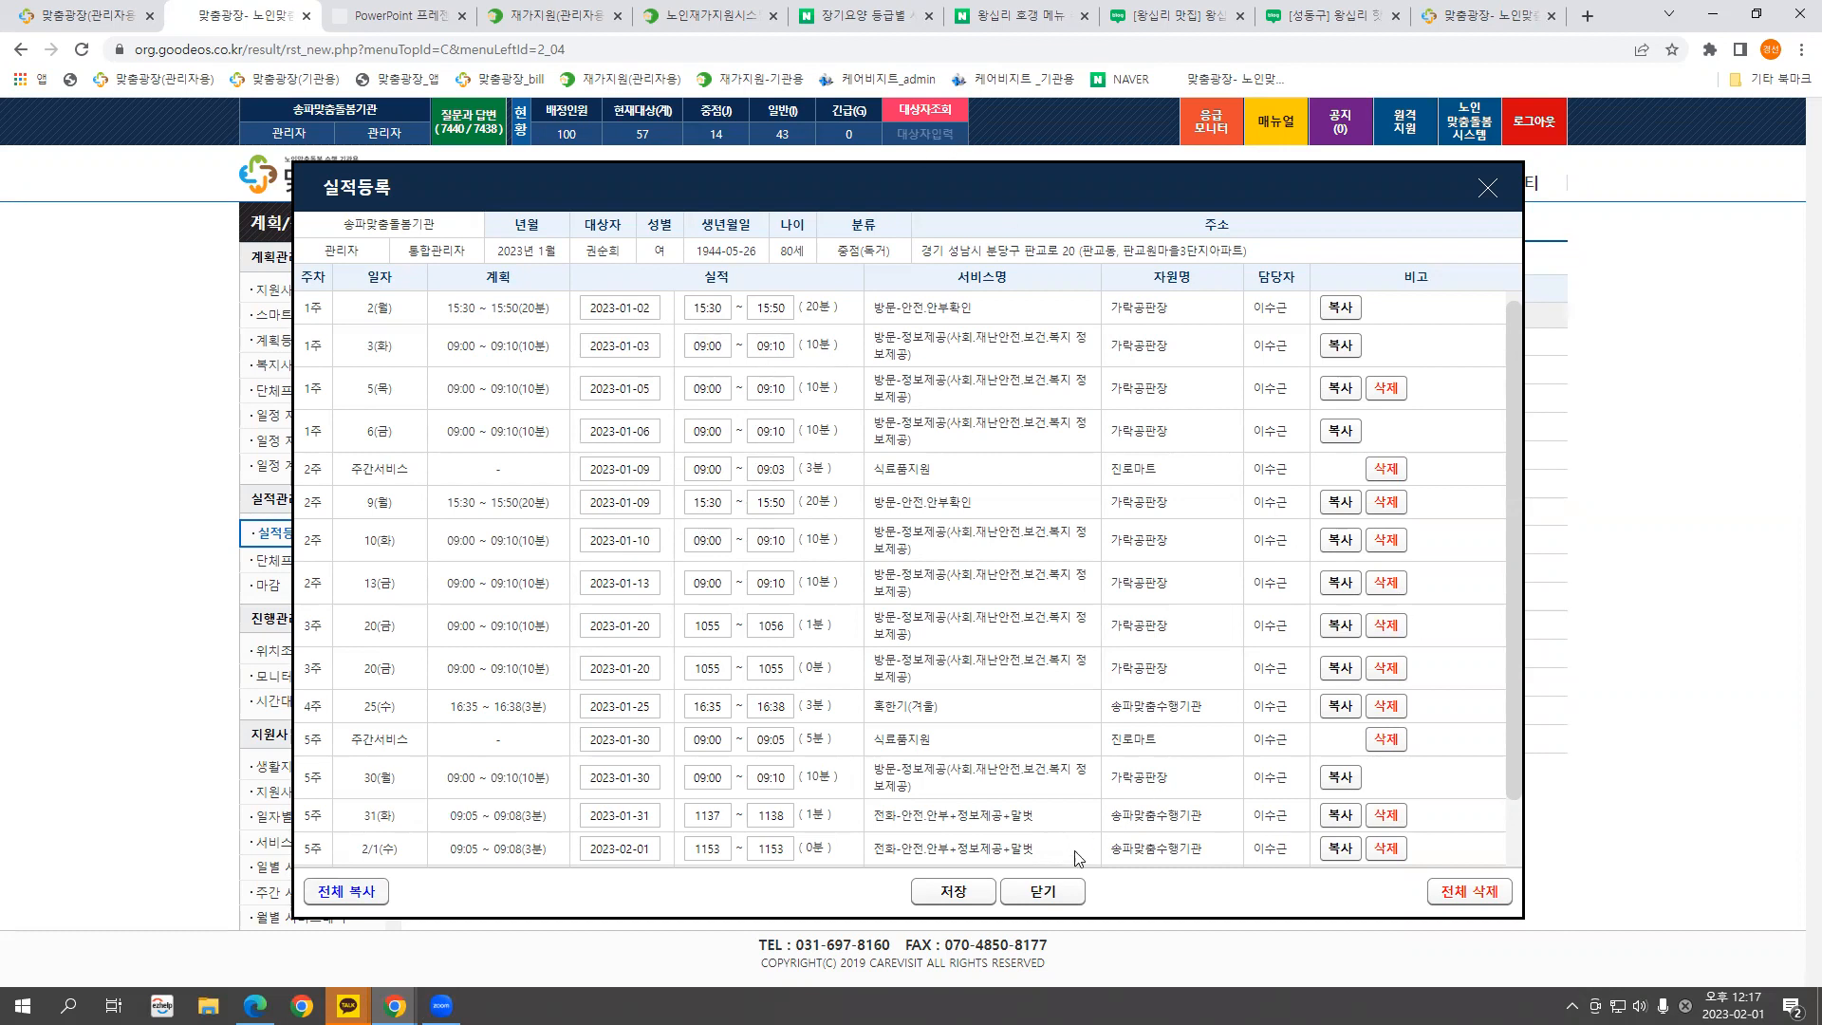
pyautogui.click(954, 892)
pyautogui.click(1008, 154)
pyautogui.click(1055, 150)
# Wipe the fourth recipient's January actual times with 전체 삭제, save the empty records, and close the popup
pyautogui.moveTo(877, 188); pyautogui.dragTo(882, 161)
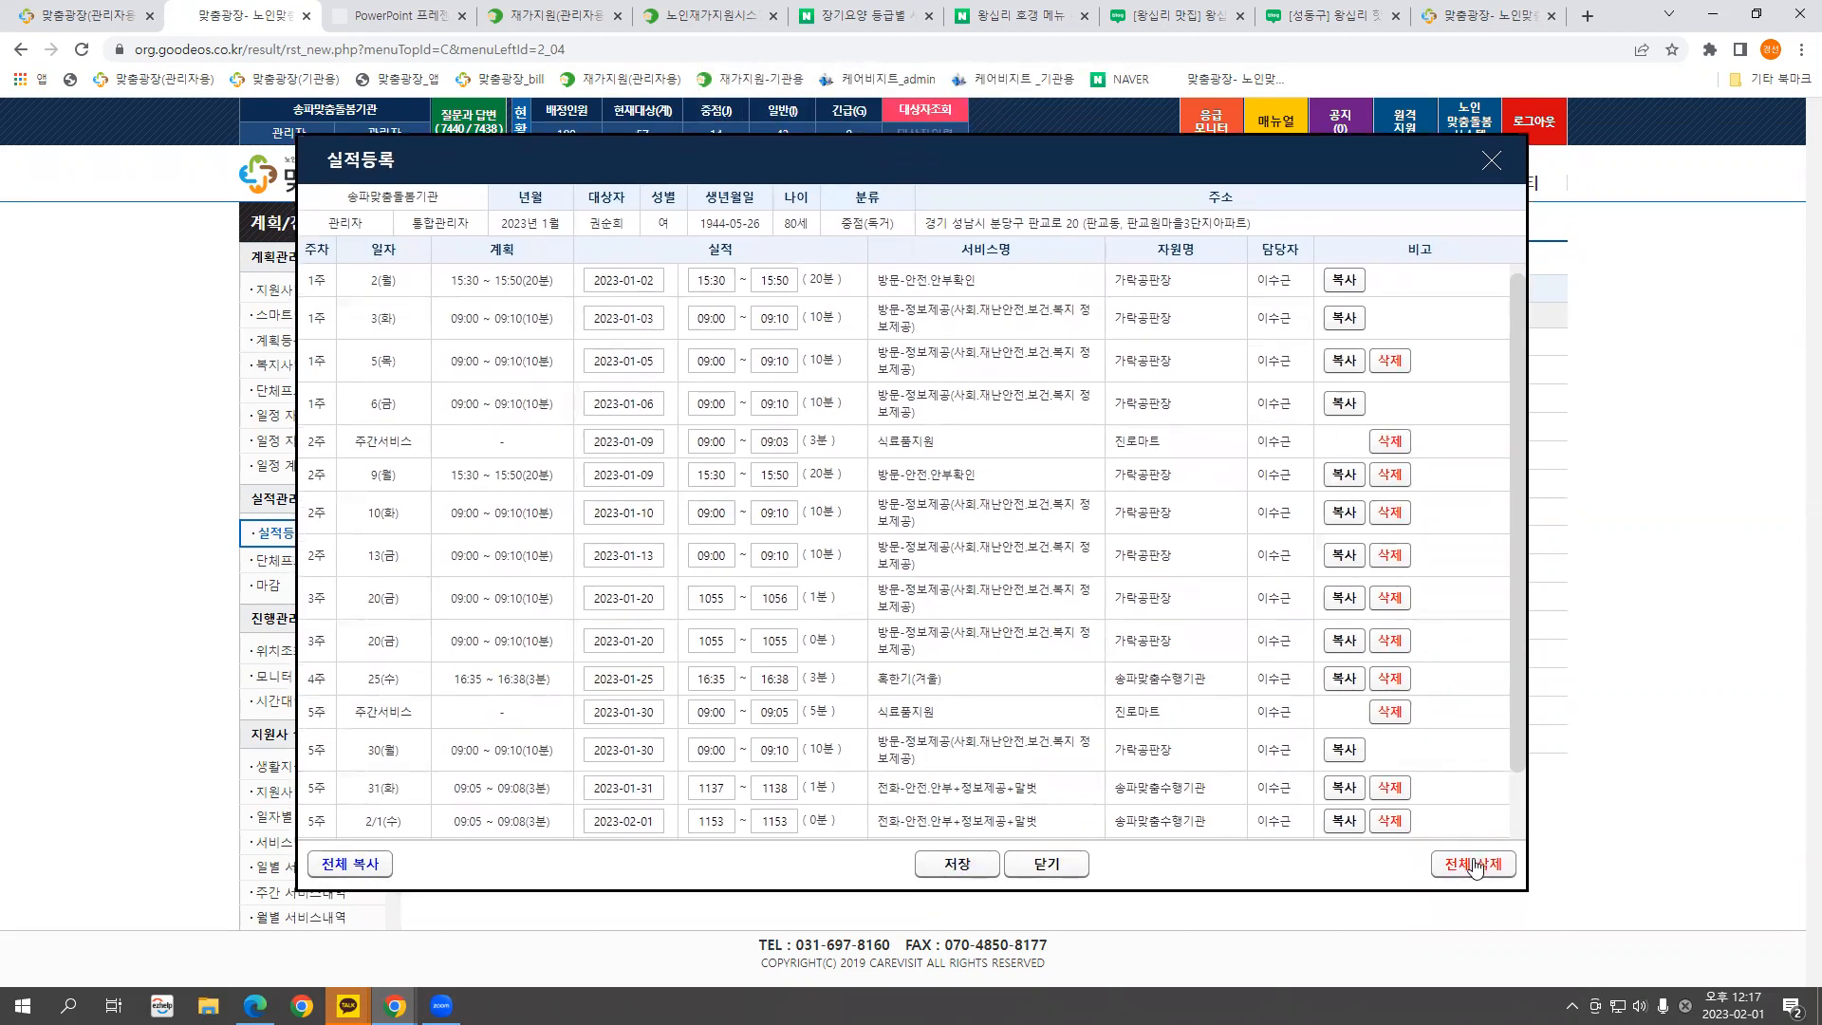
pyautogui.moveTo(1520, 744); pyautogui.dragTo(1517, 835)
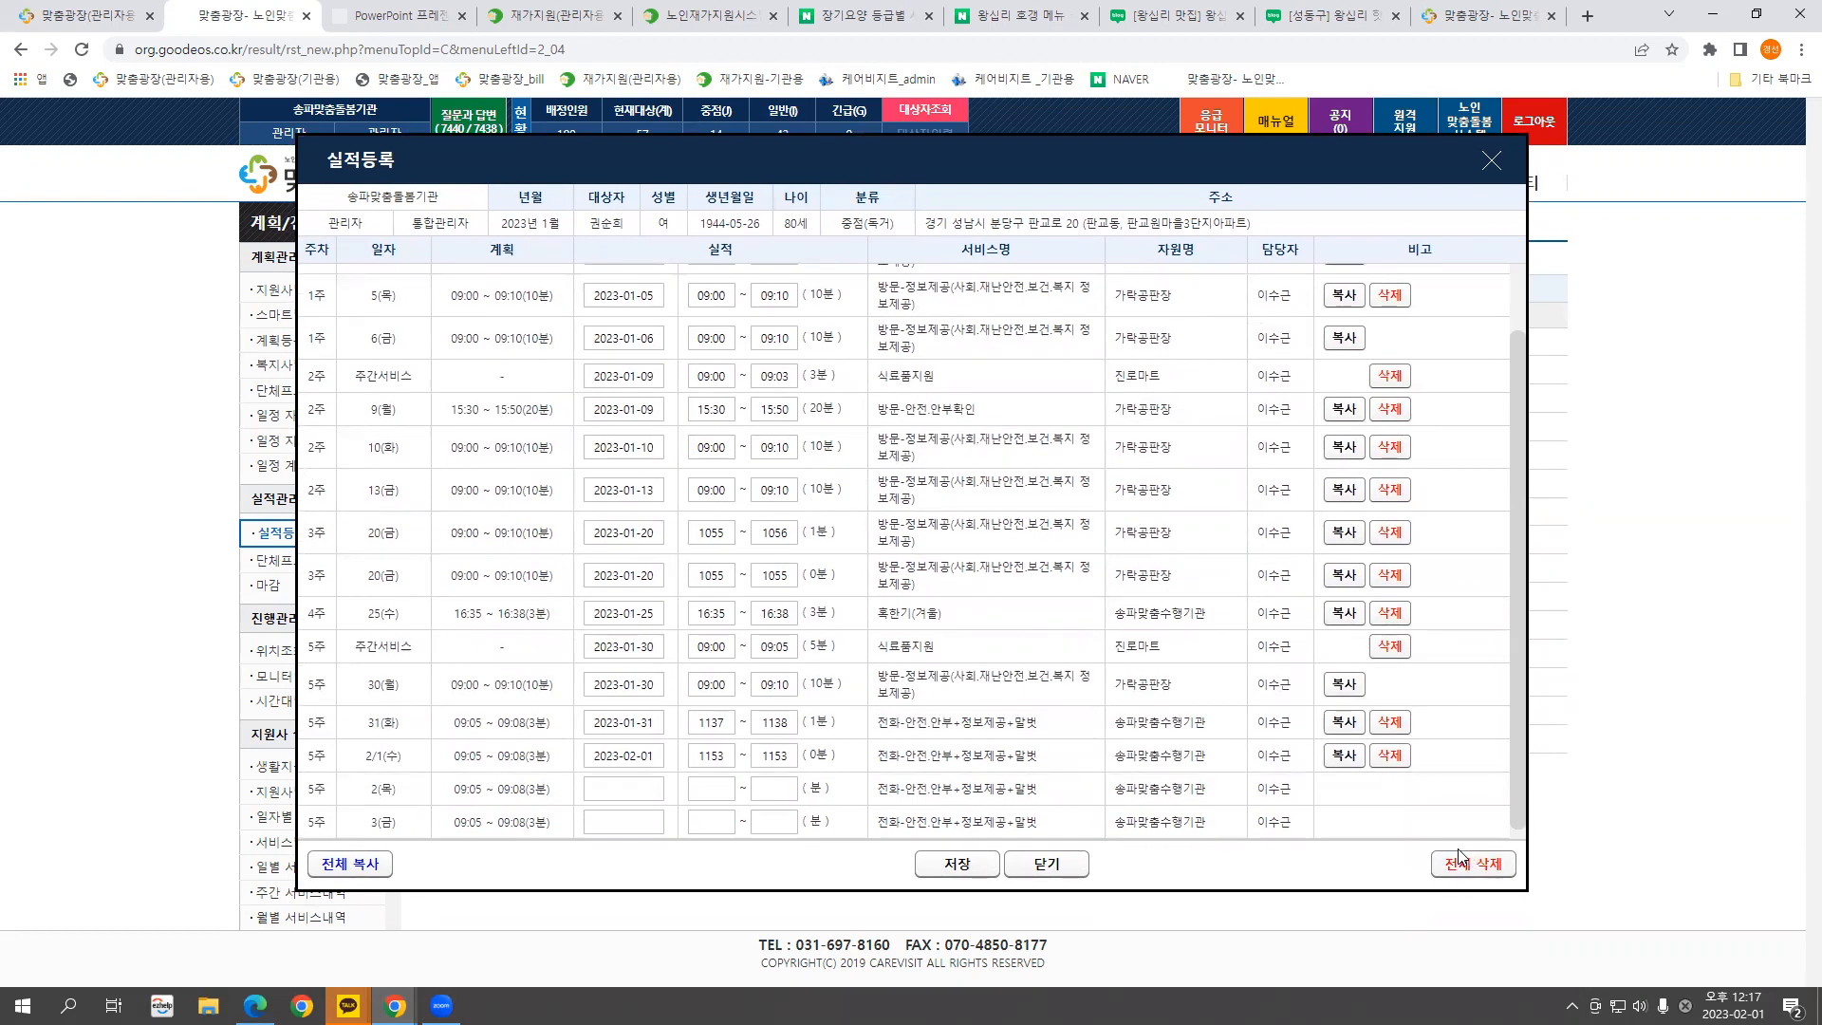
pyautogui.moveTo(1519, 818); pyautogui.dragTo(1549, 669)
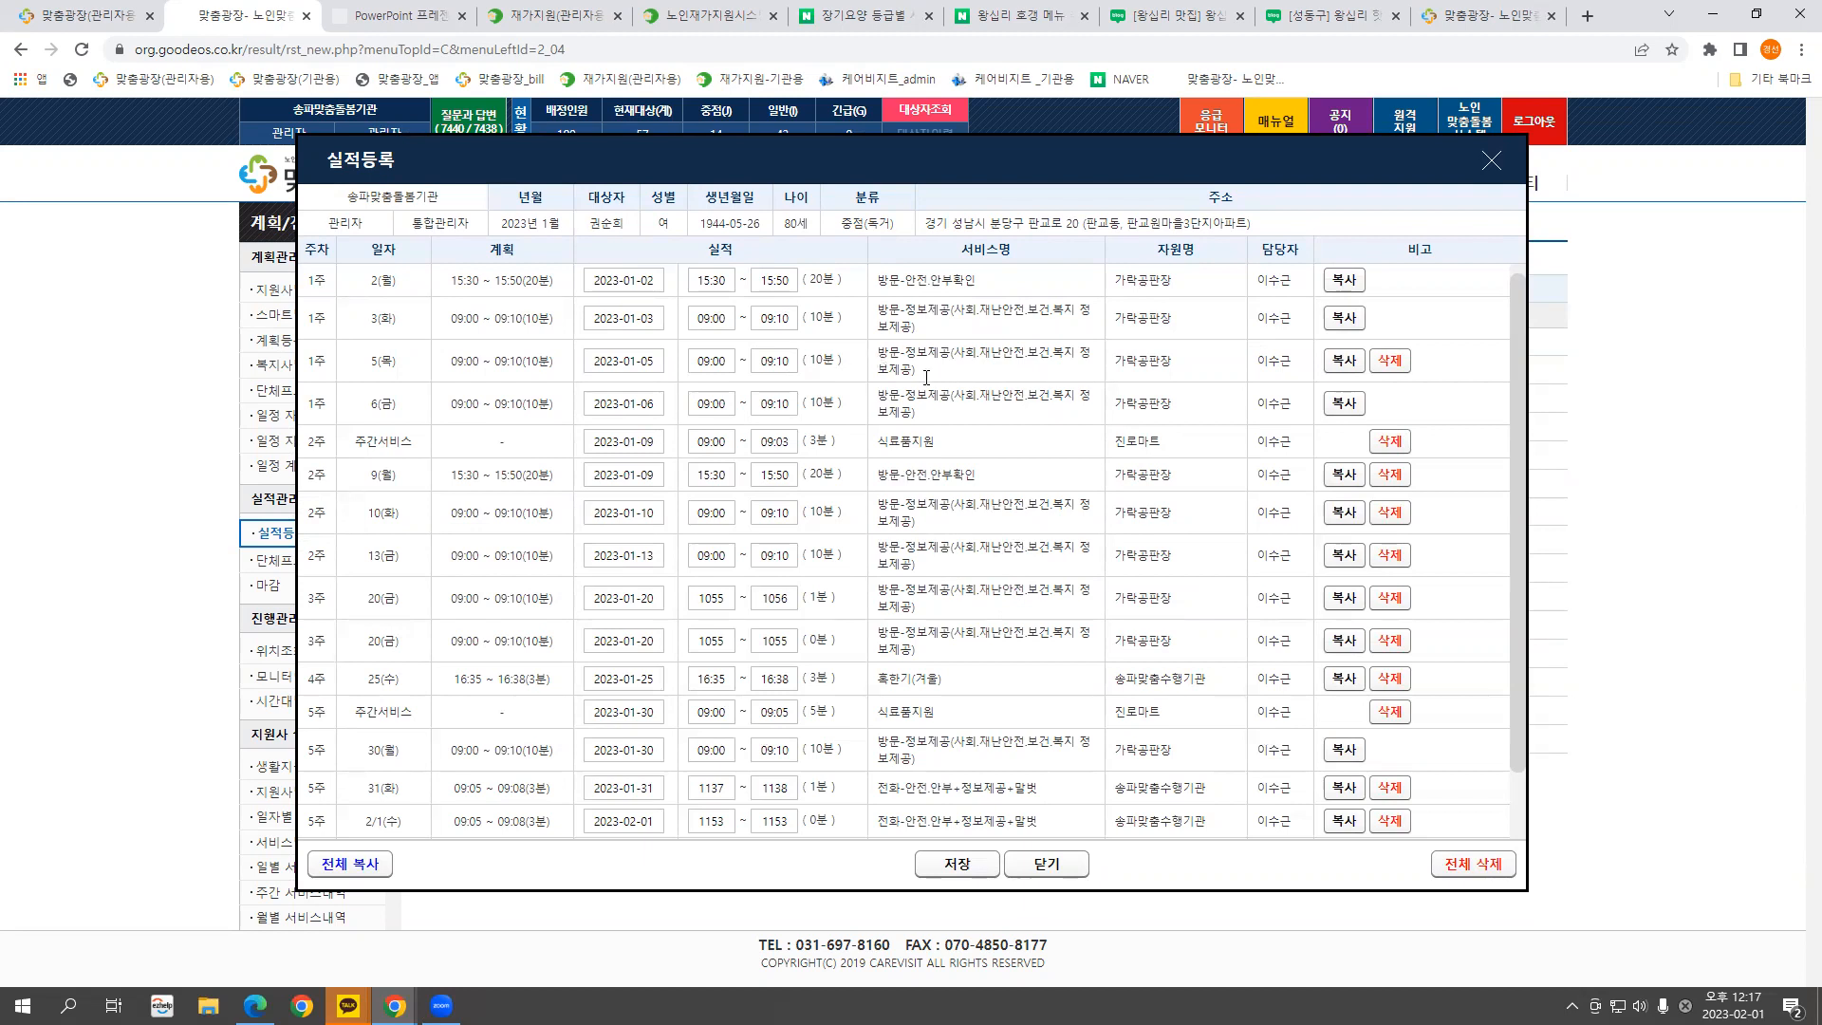
pyautogui.click(1471, 866)
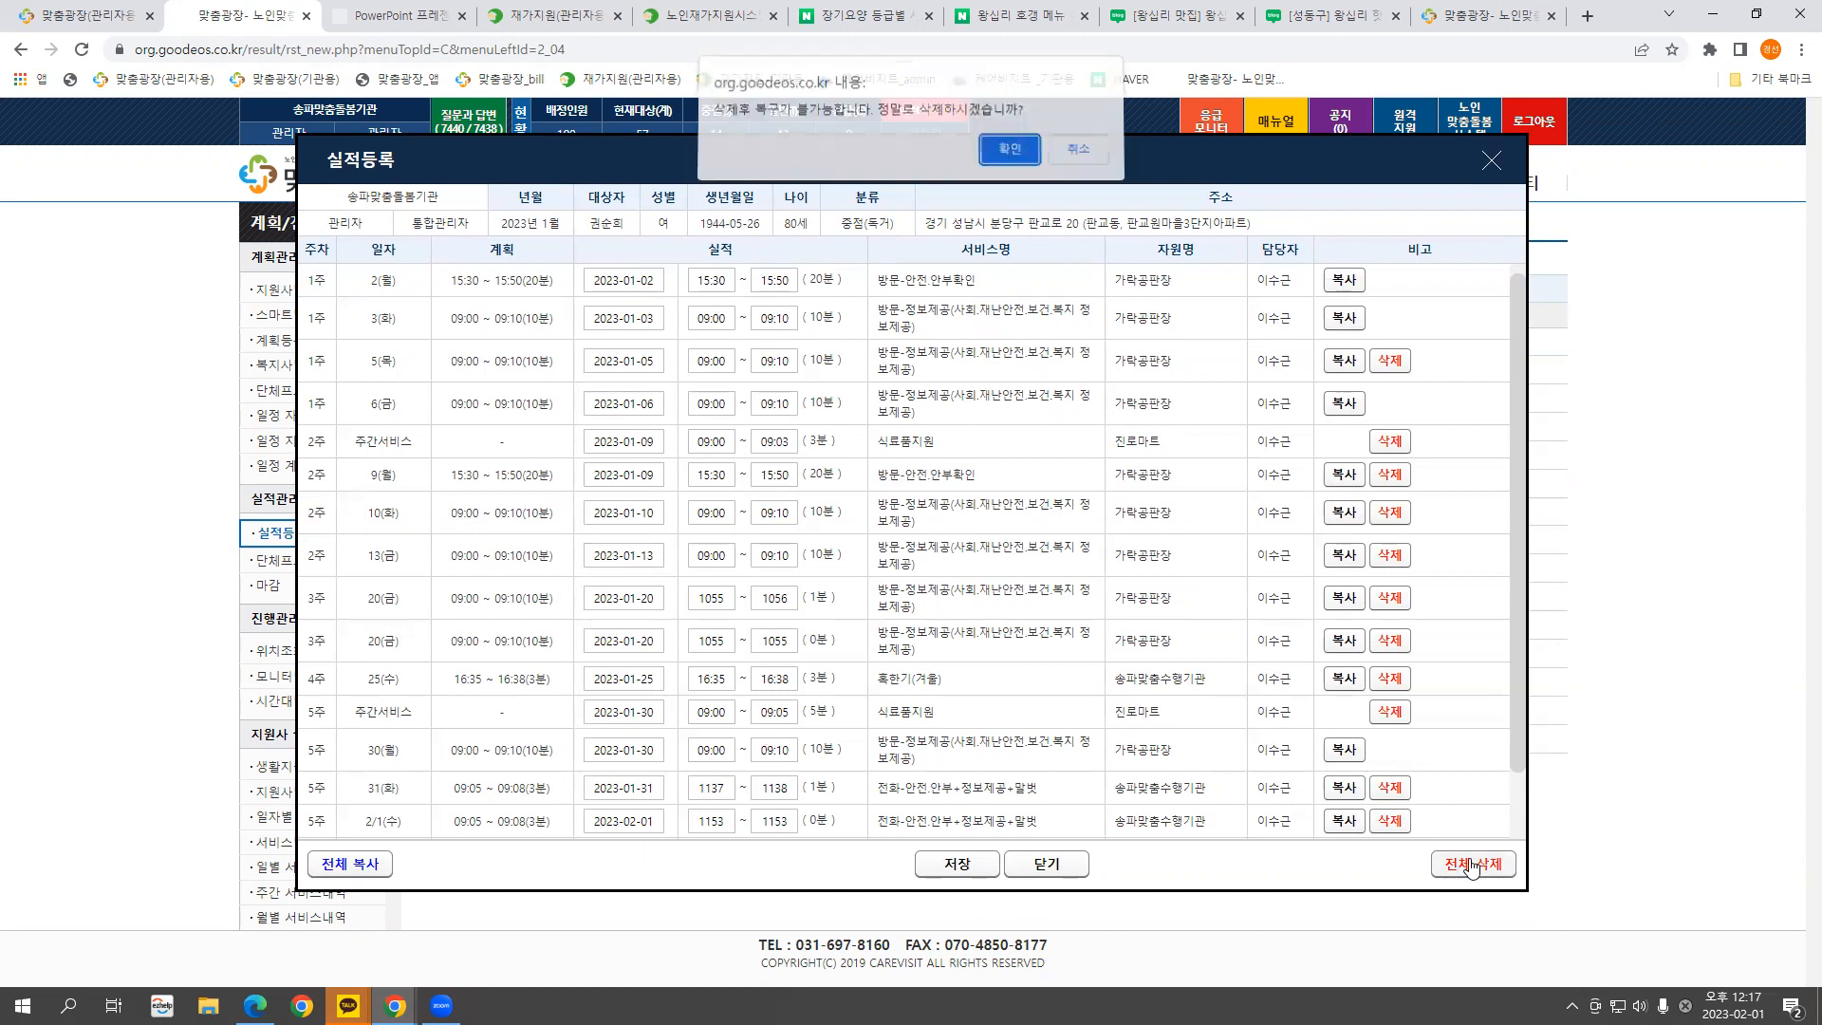
pyautogui.click(1005, 155)
pyautogui.click(1078, 156)
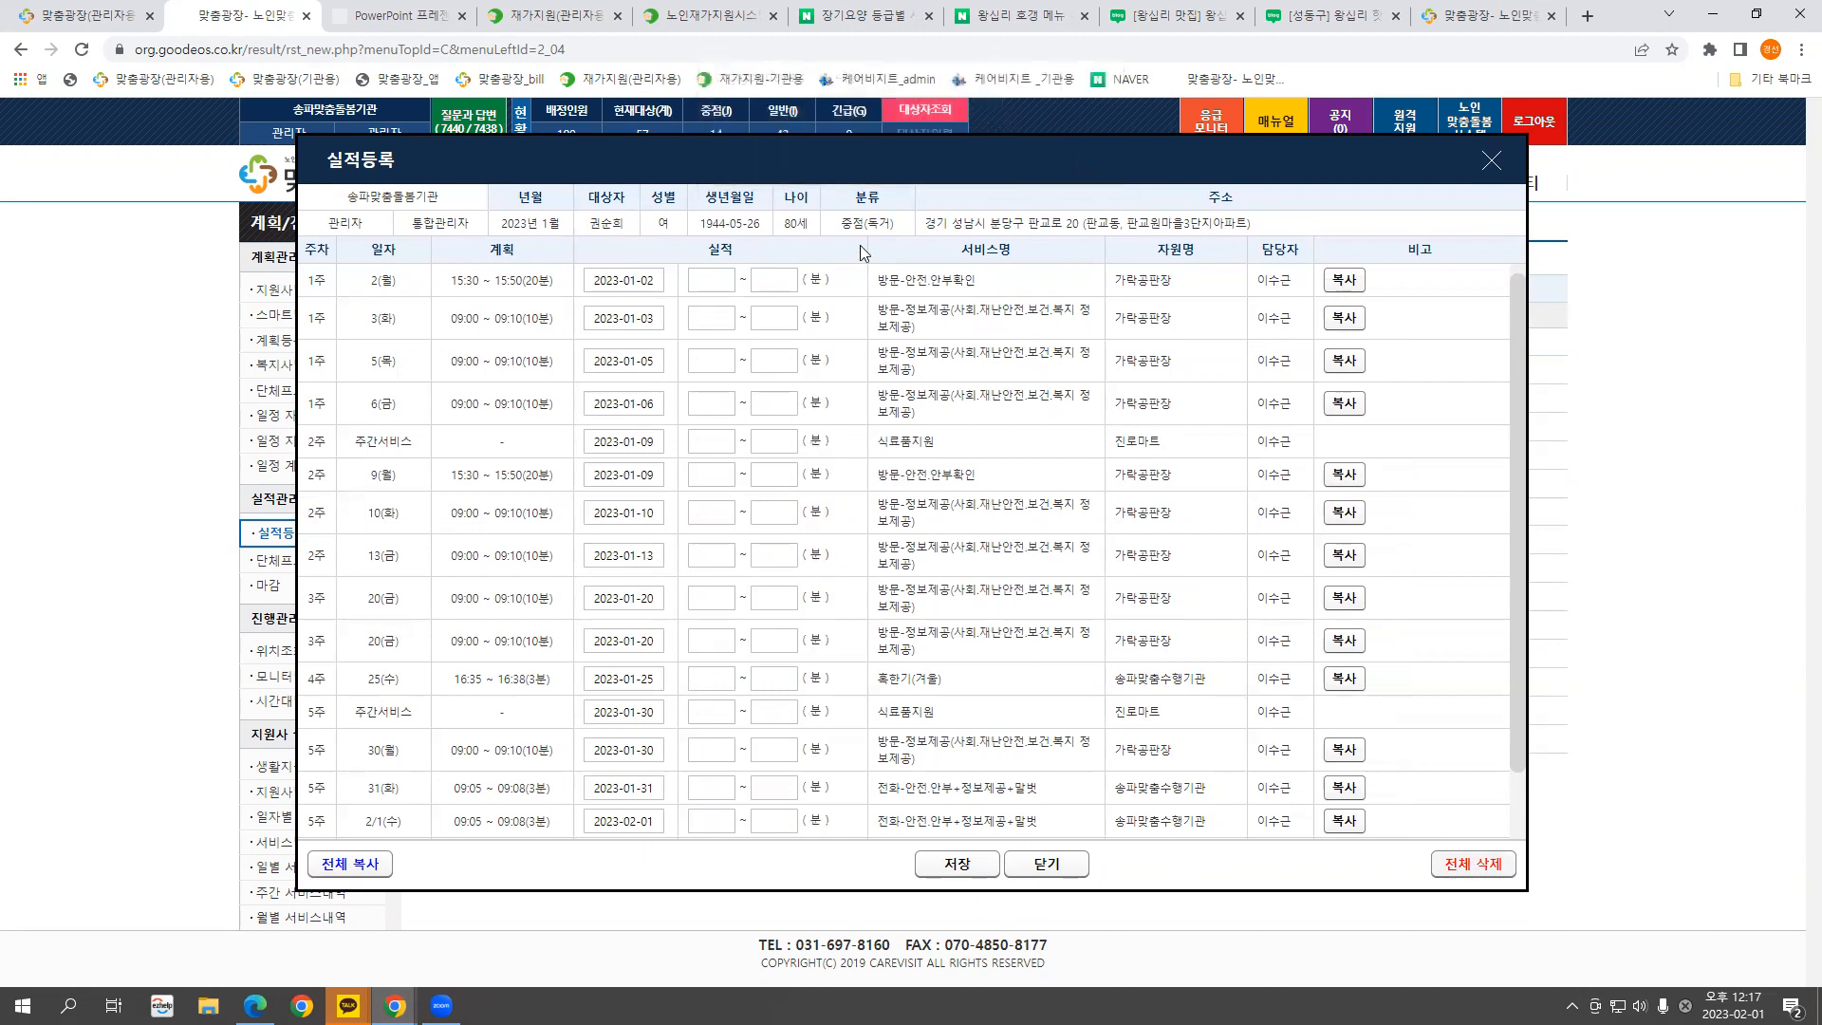
pyautogui.click(941, 863)
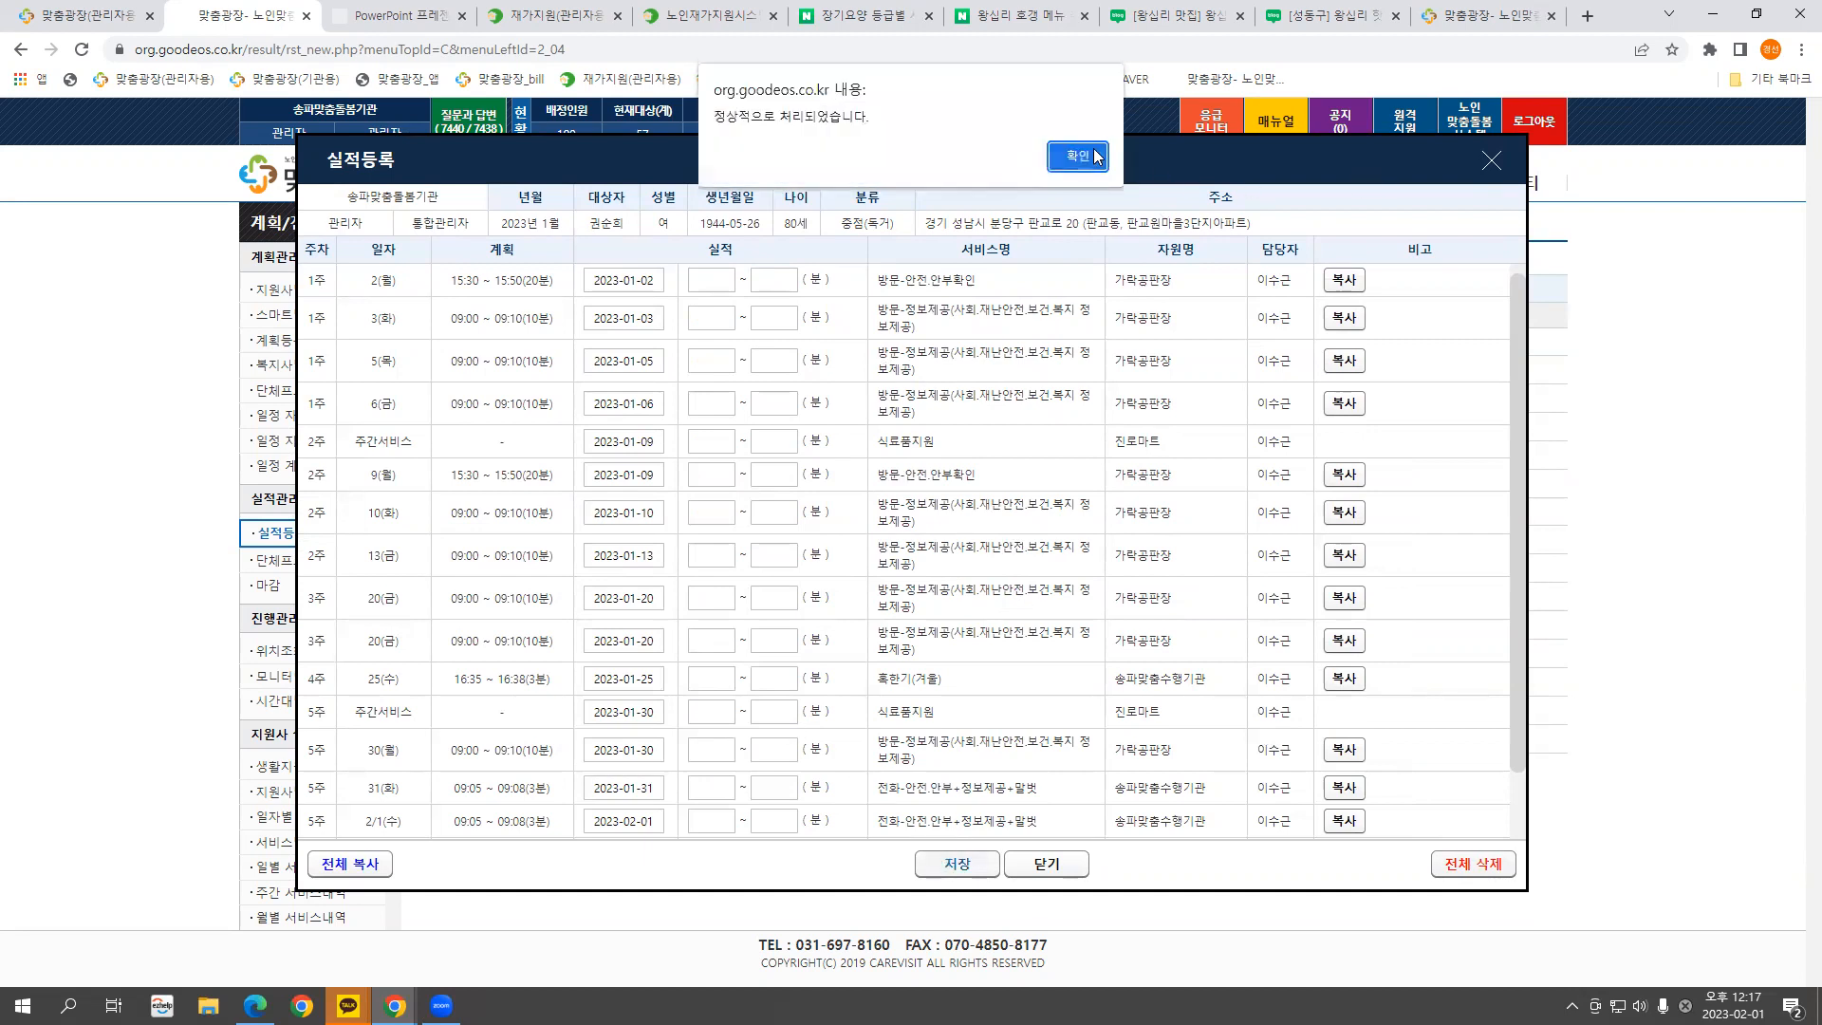
pyautogui.click(1086, 158)
pyautogui.click(1491, 162)
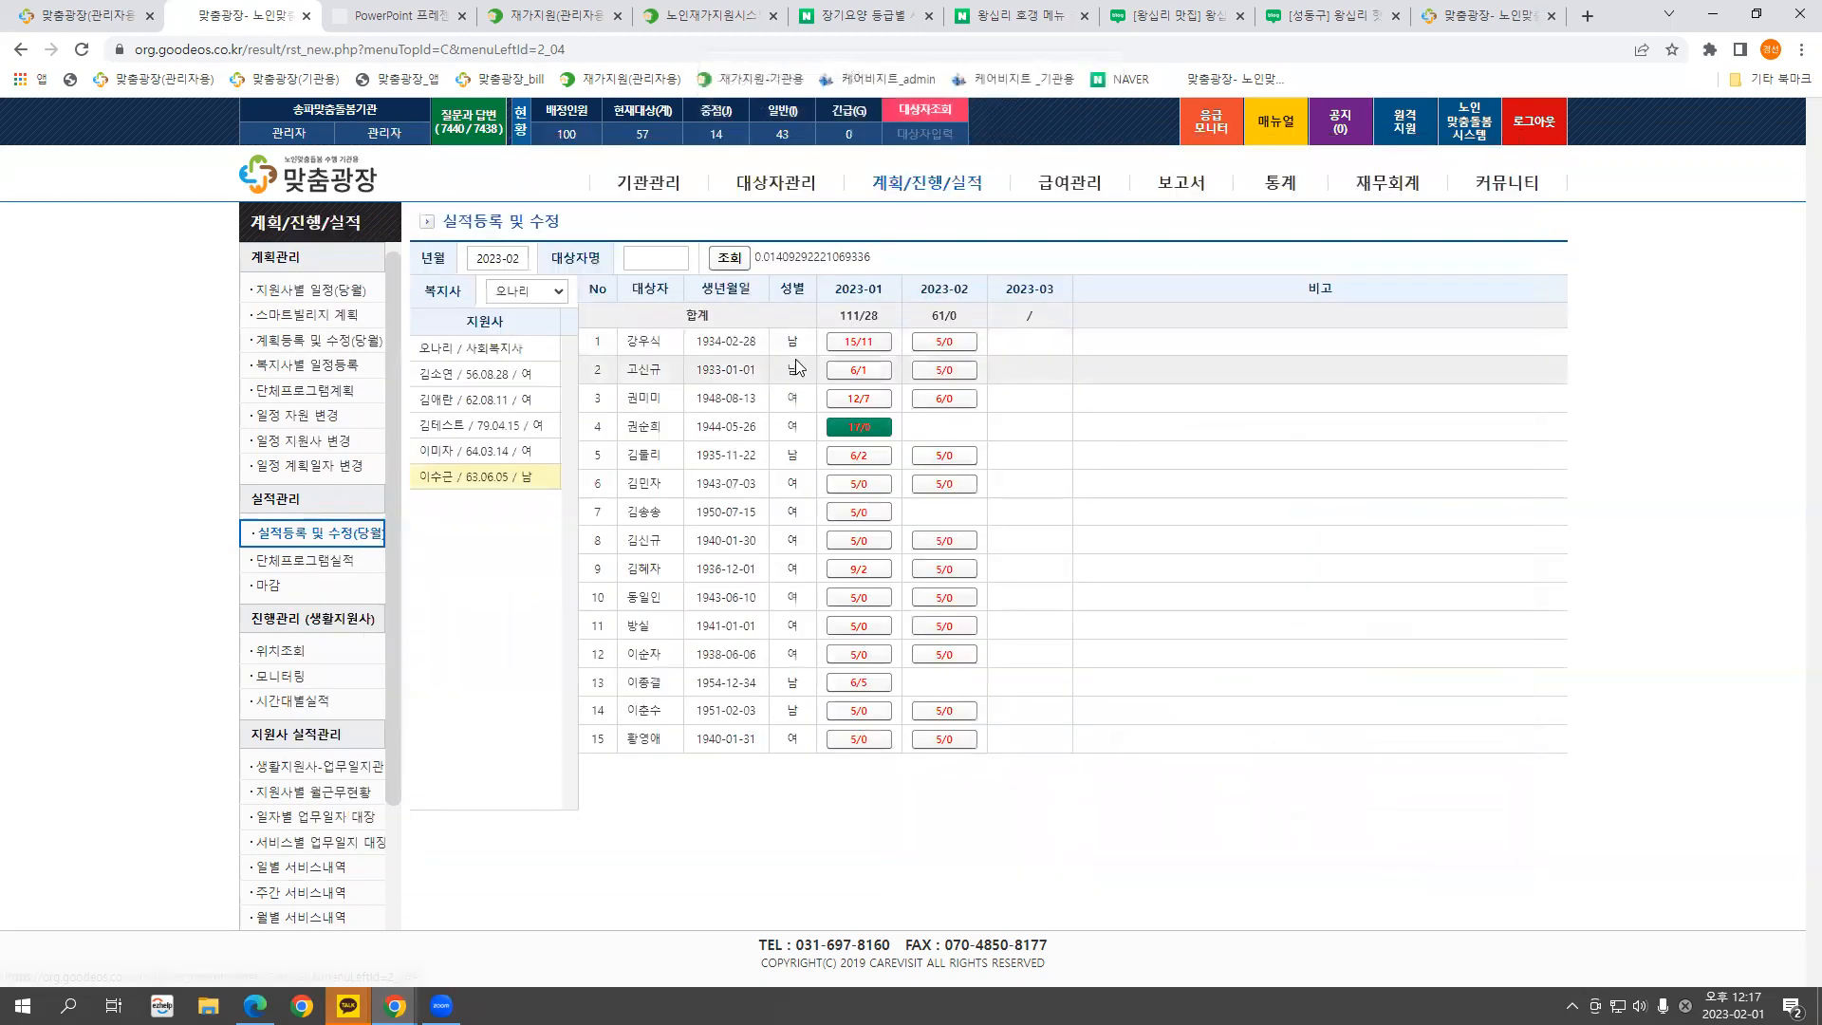
pyautogui.click(862, 433)
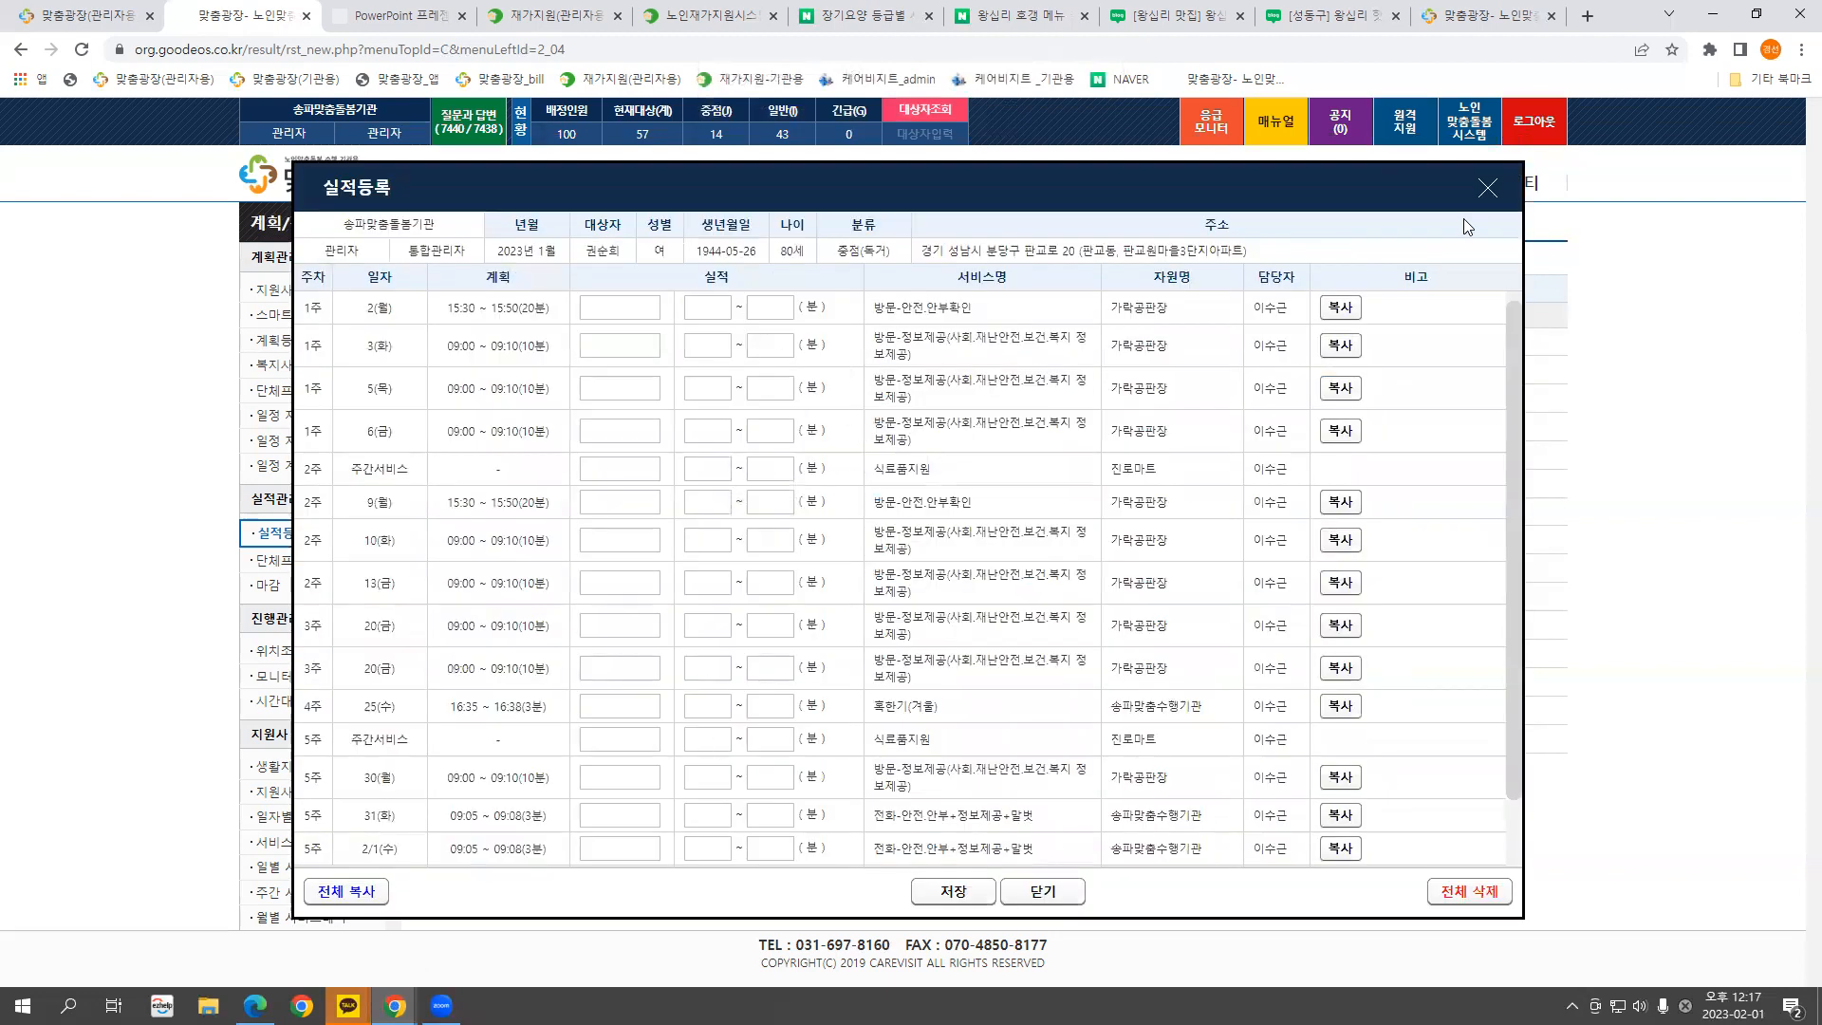
pyautogui.click(1486, 188)
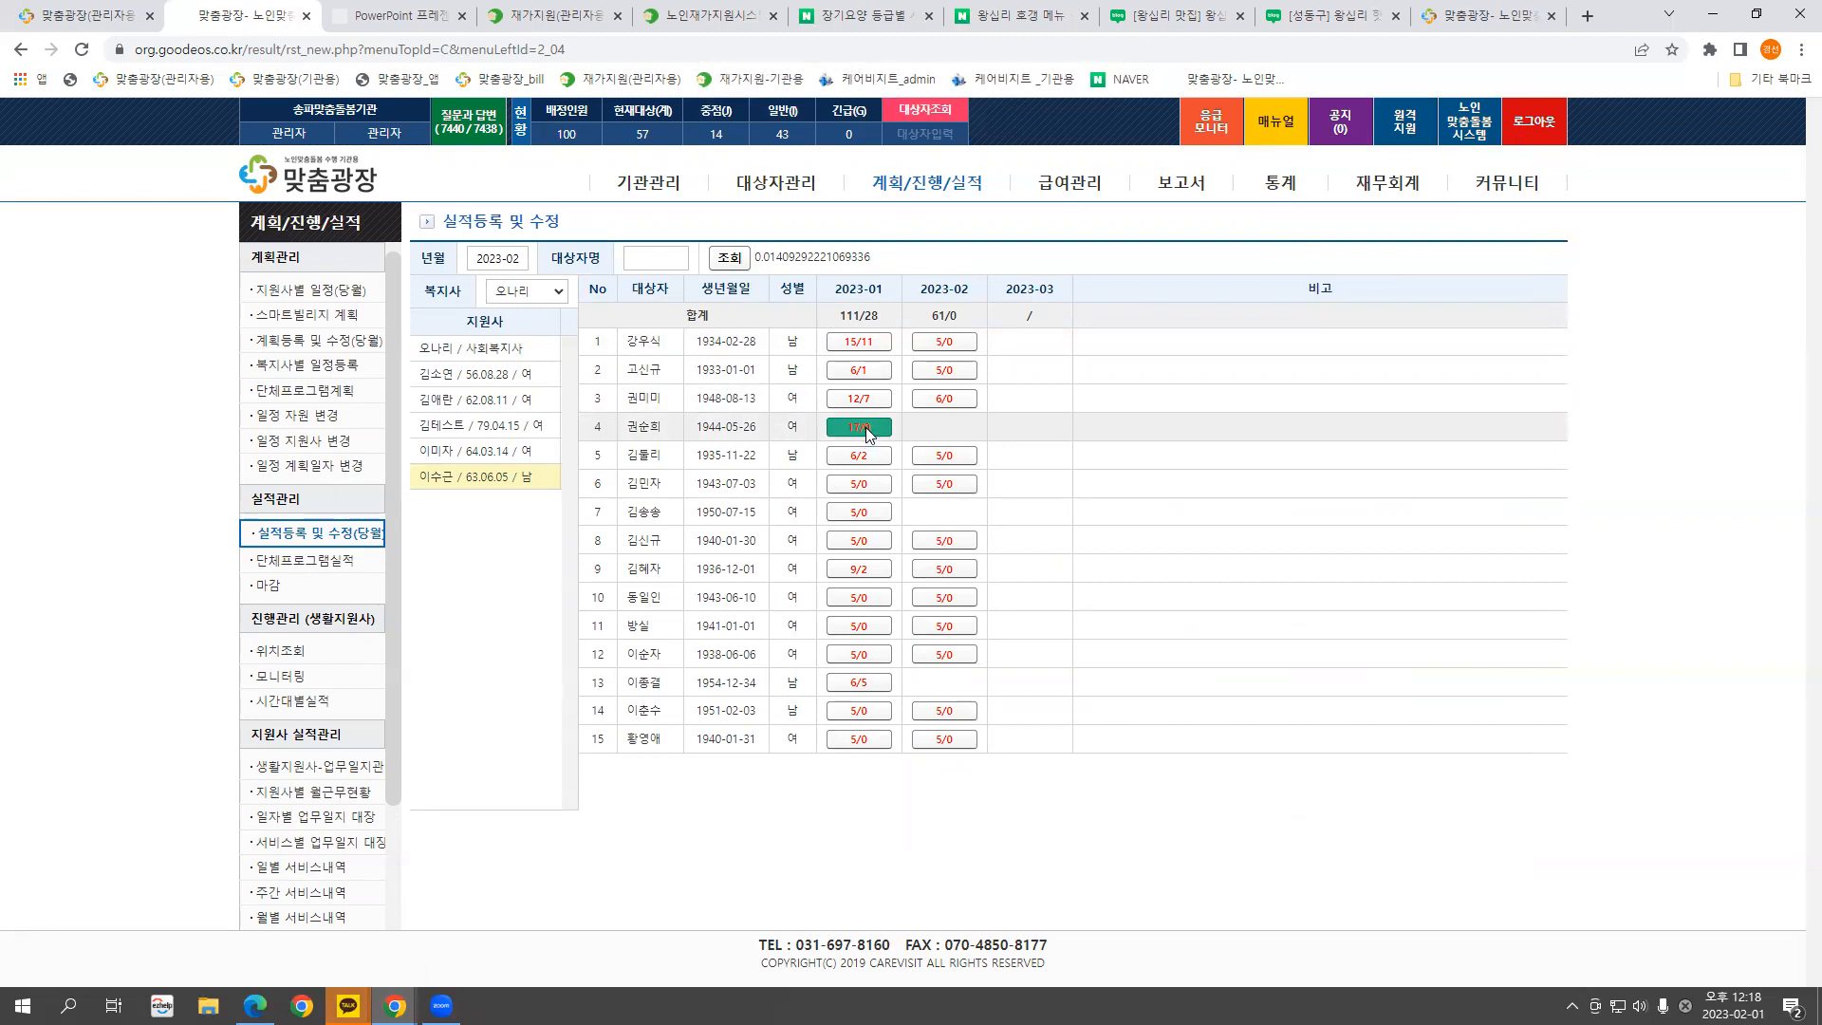
pyautogui.click(866, 428)
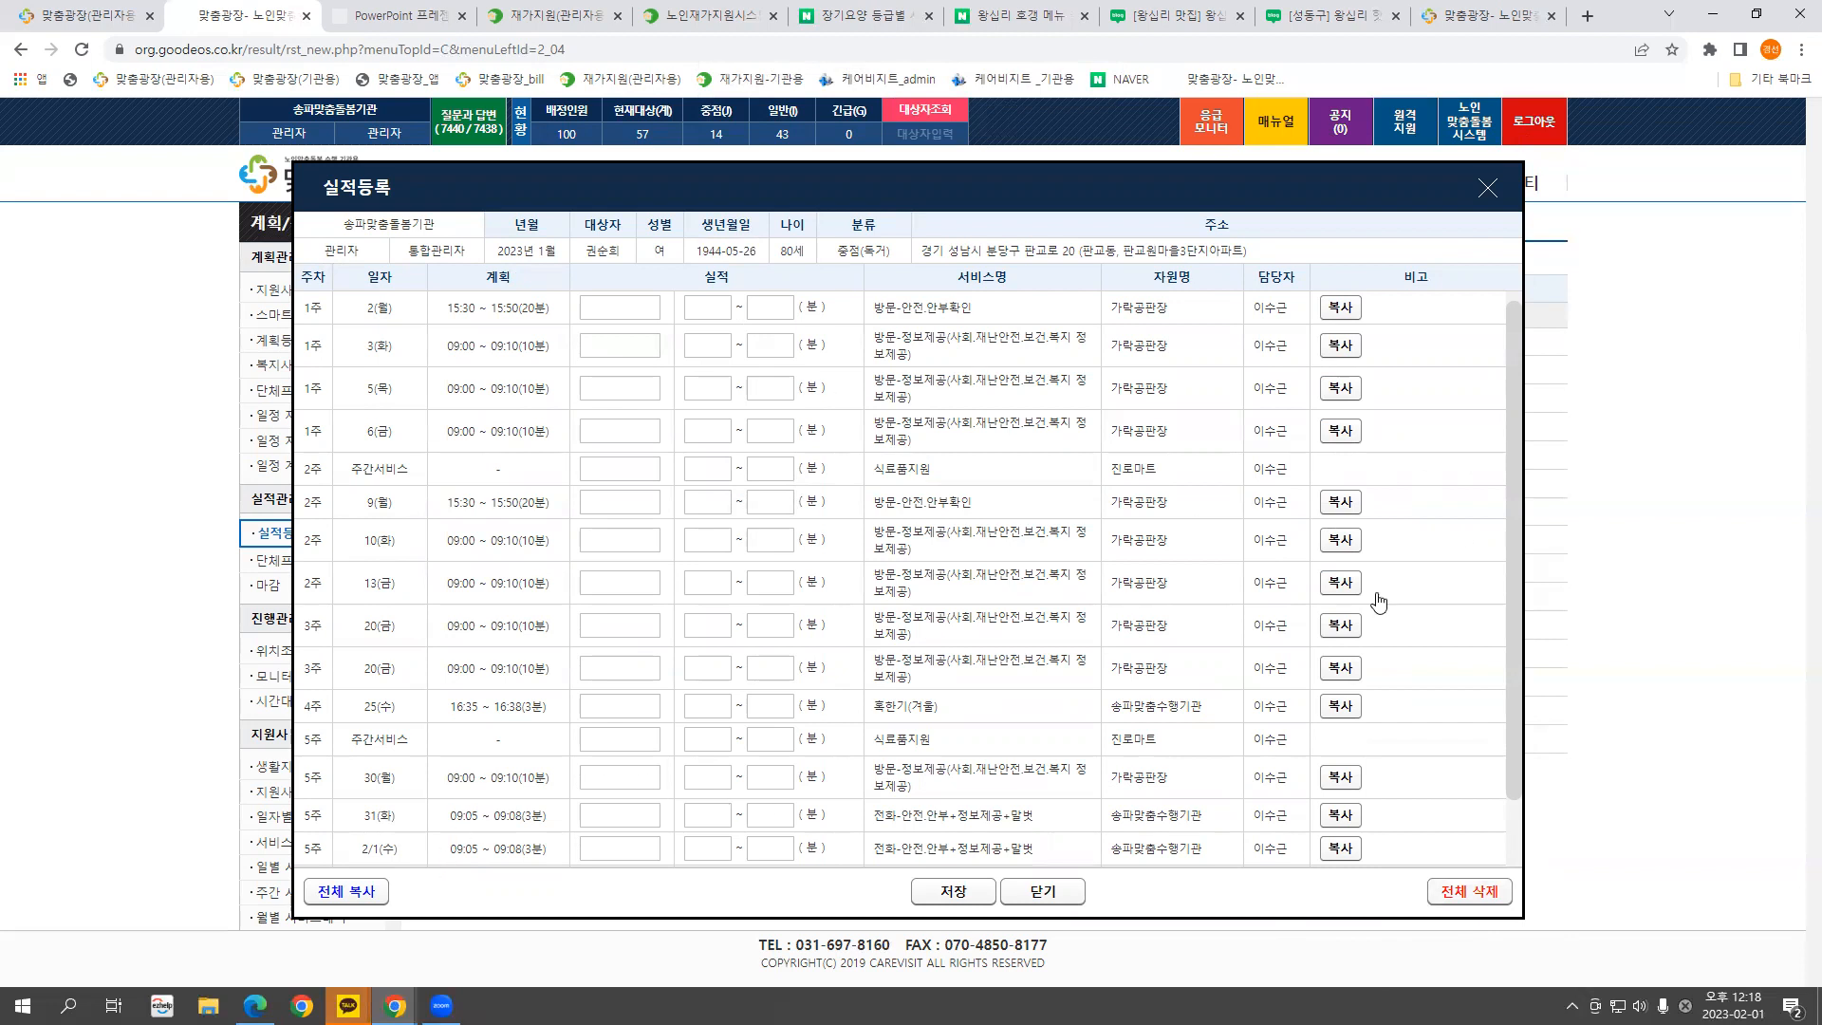
pyautogui.moveTo(1057, 188)
pyautogui.mouseDown()
pyautogui.moveTo(1080, 167)
pyautogui.moveTo(1085, 182)
pyautogui.mouseUp()
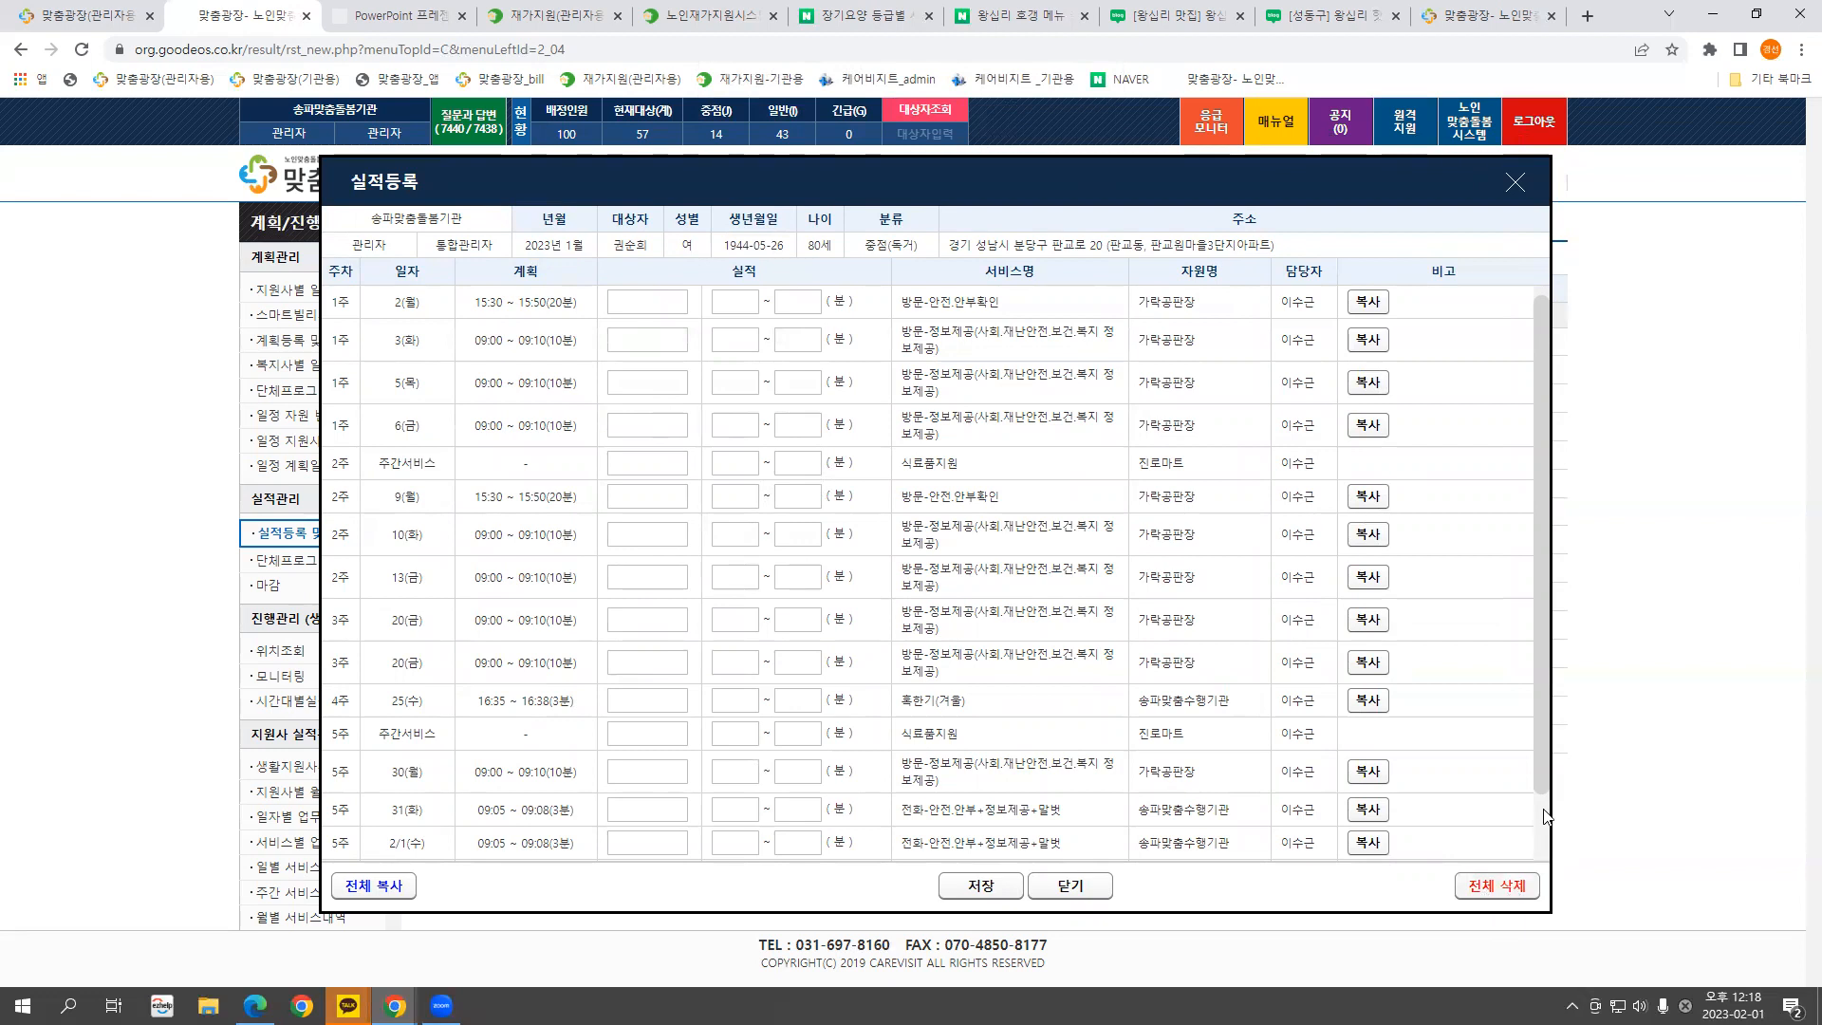
pyautogui.click(654, 304)
pyautogui.click(736, 302)
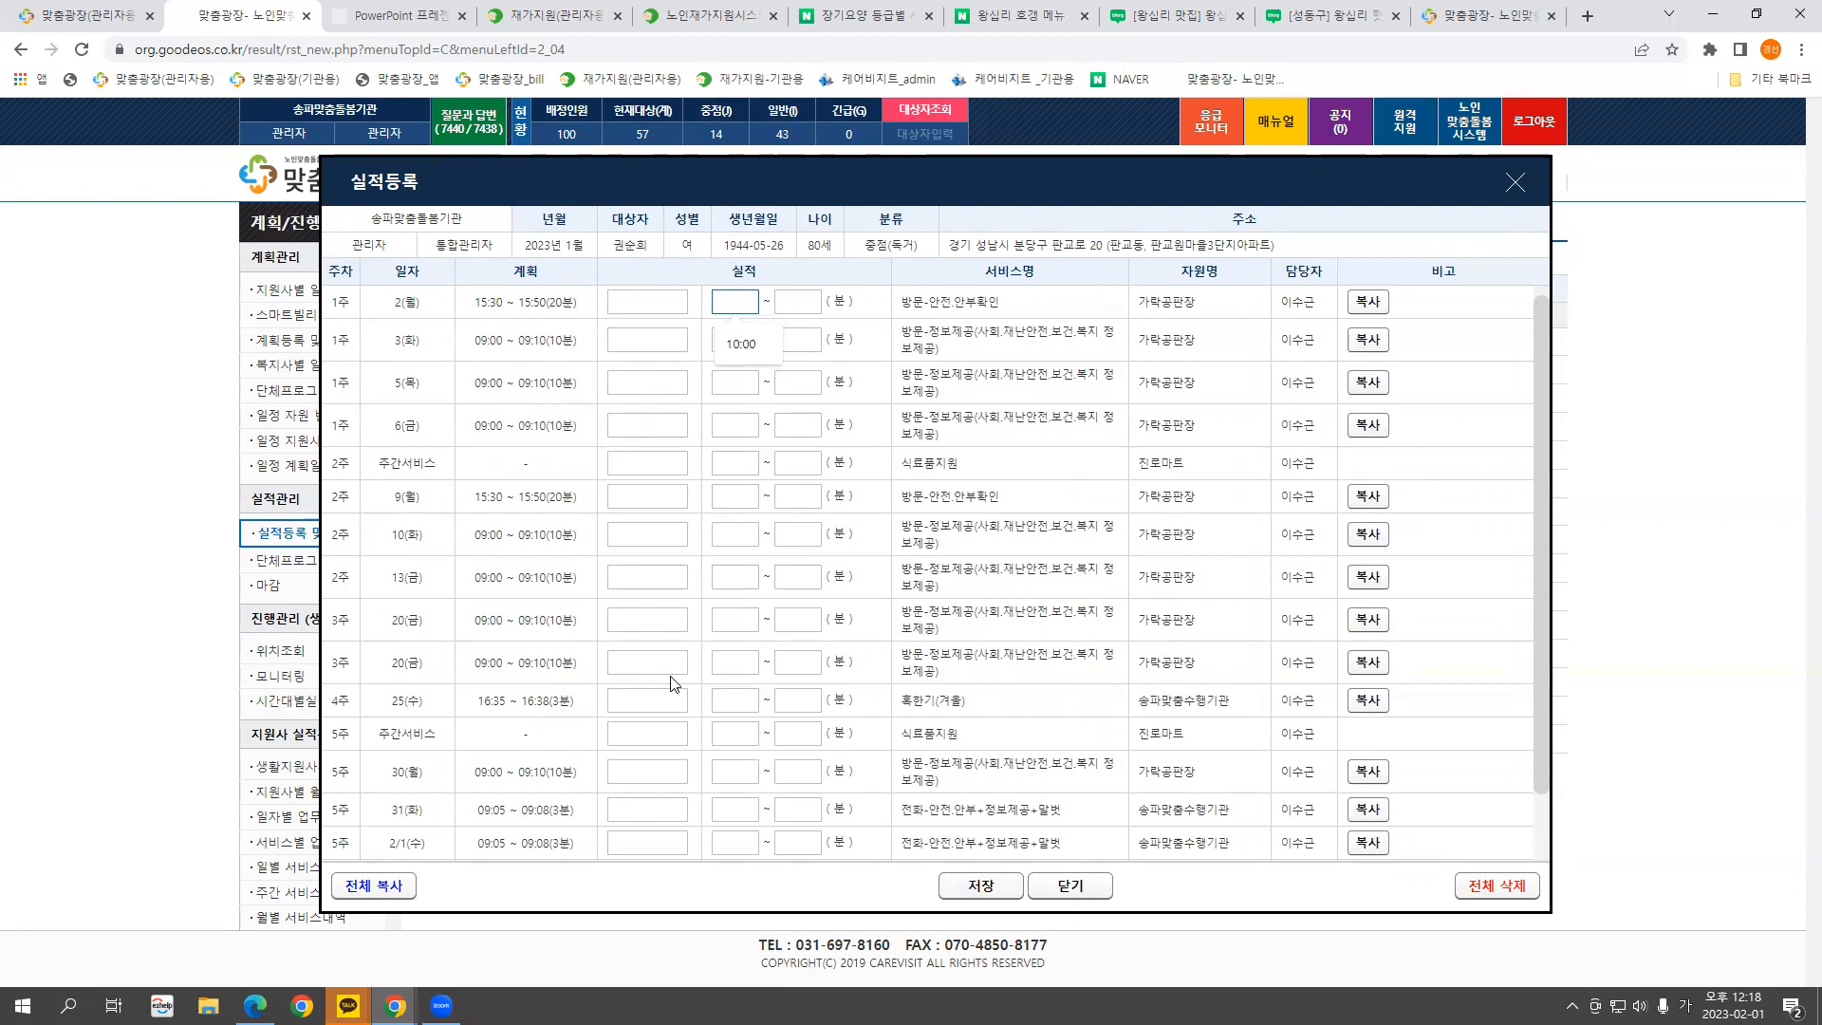
pyautogui.click(1514, 182)
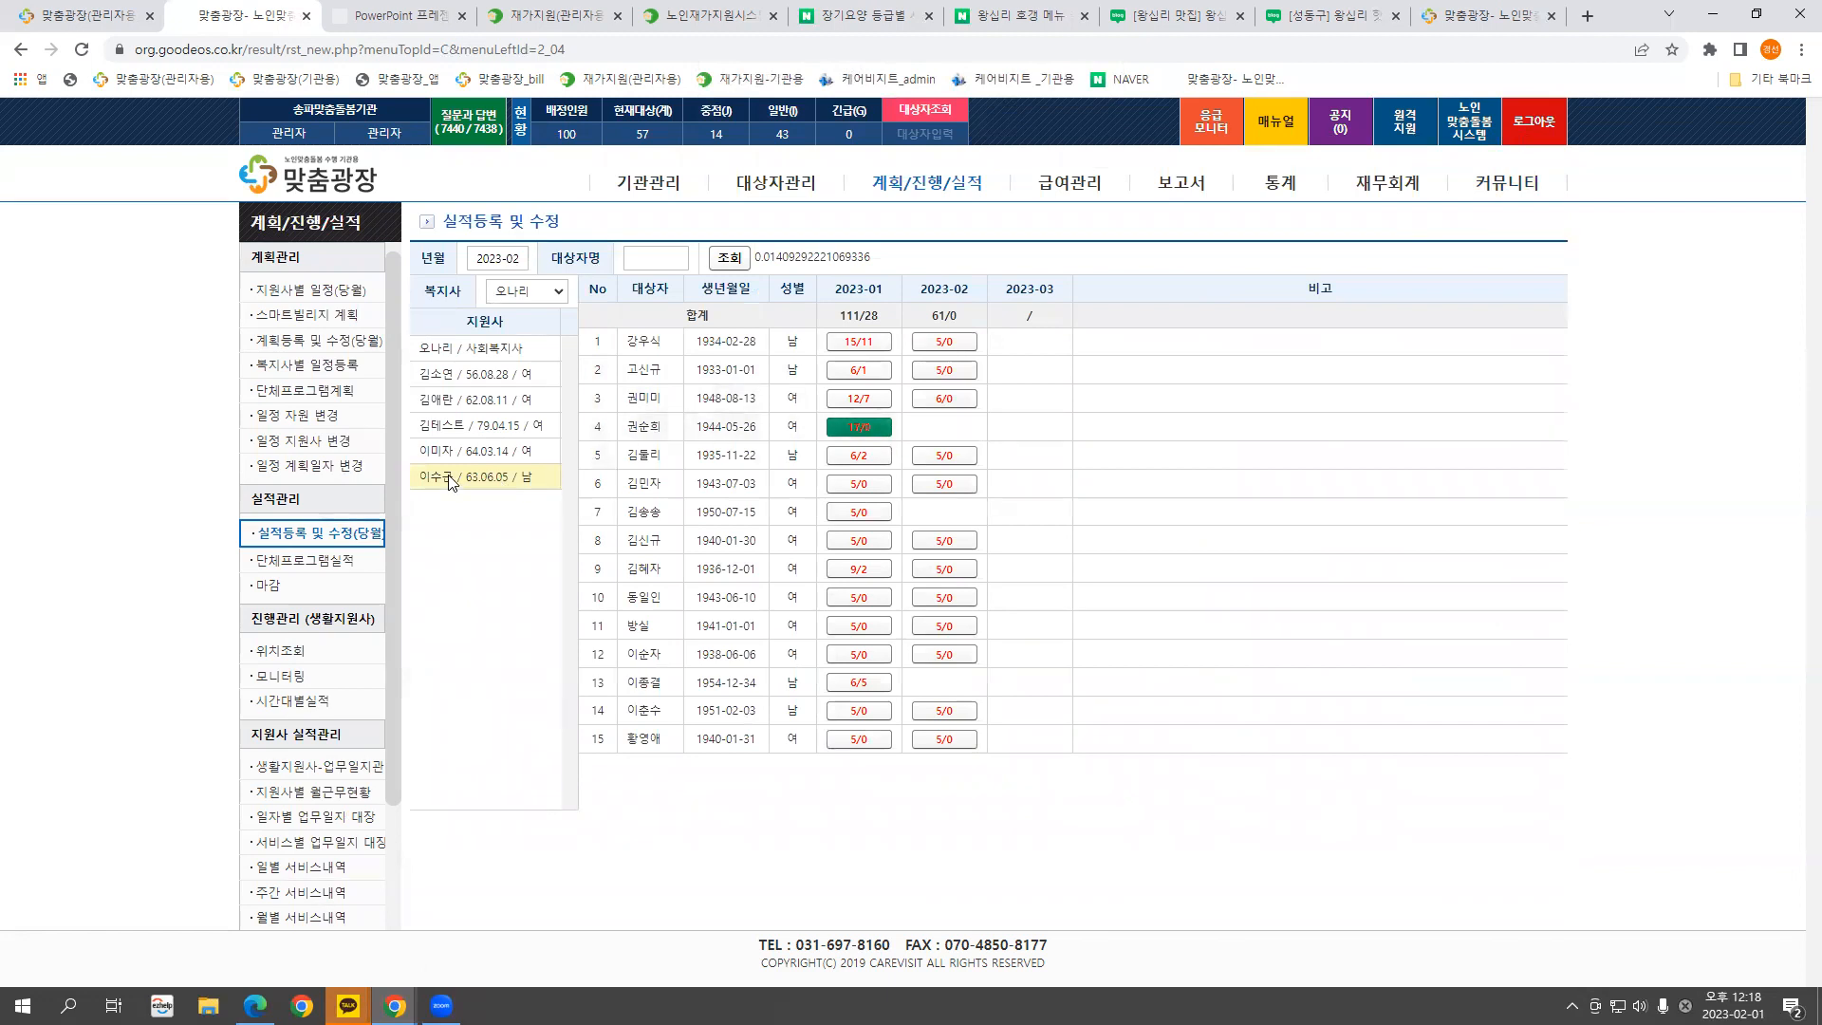
pyautogui.click(858, 342)
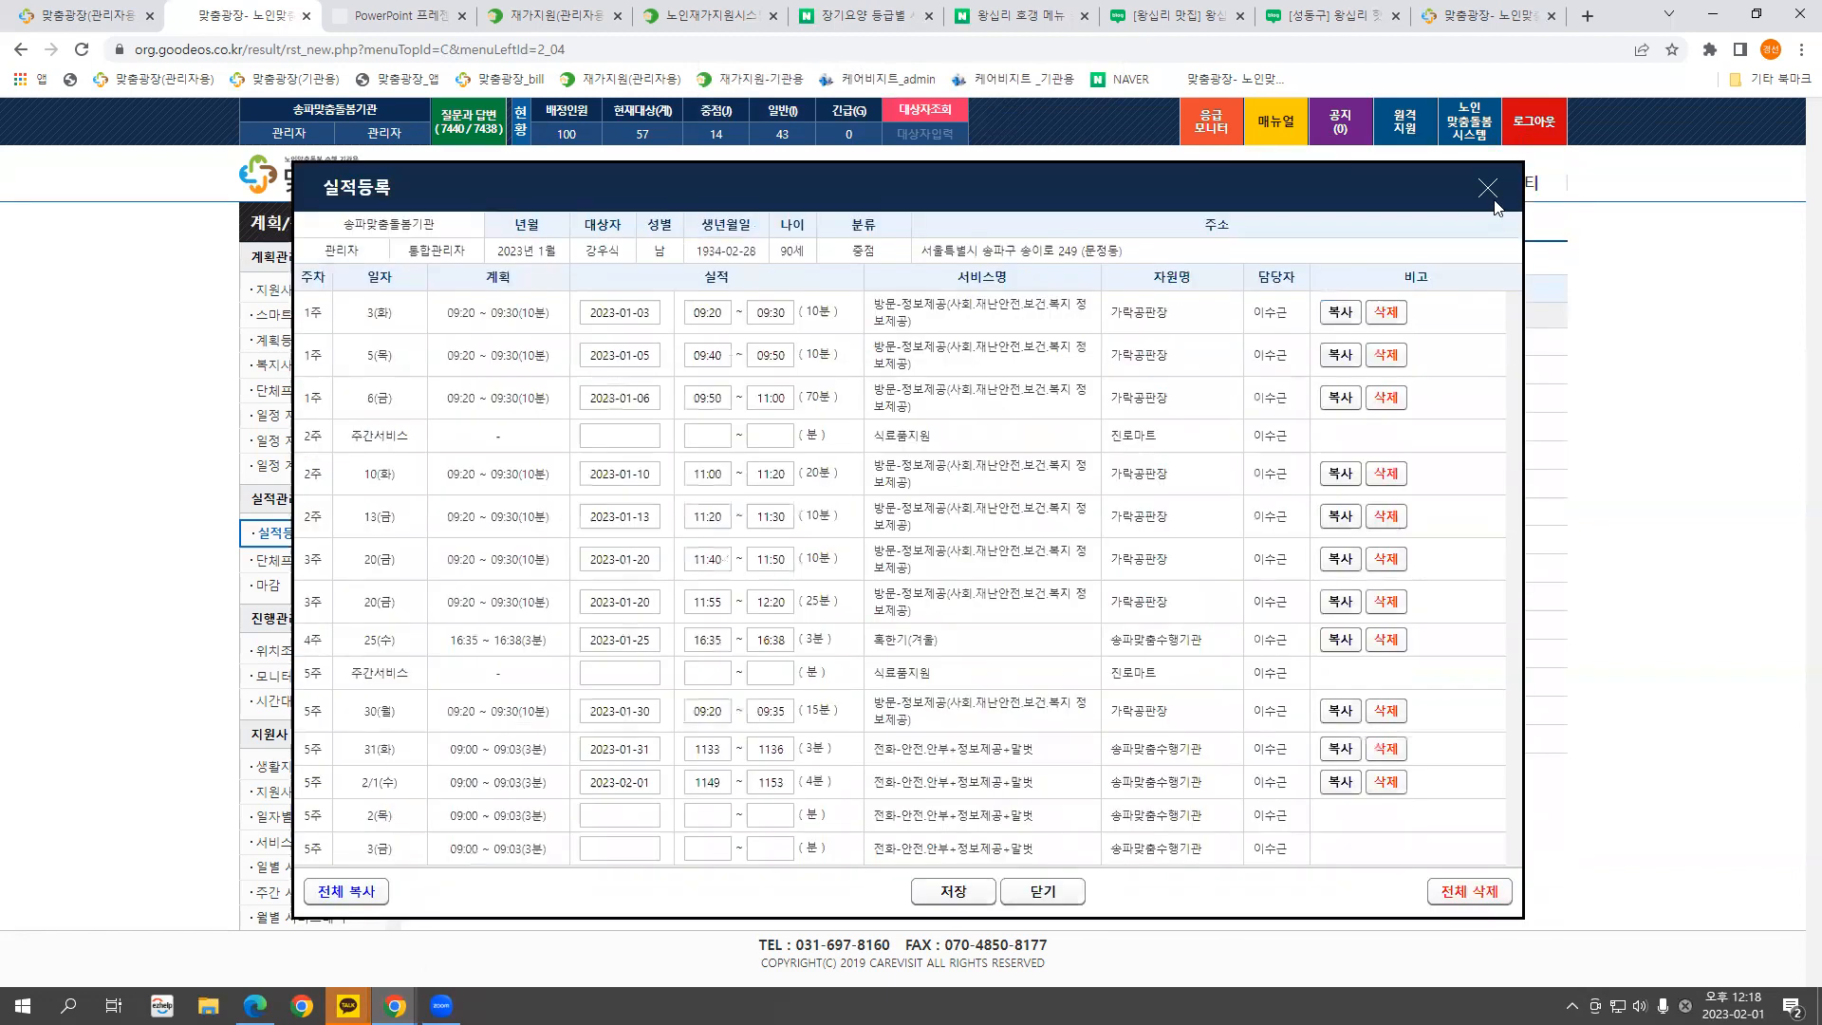
pyautogui.click(710, 436)
pyautogui.click(776, 439)
pyautogui.click(715, 436)
pyautogui.click(773, 436)
pyautogui.click(716, 438)
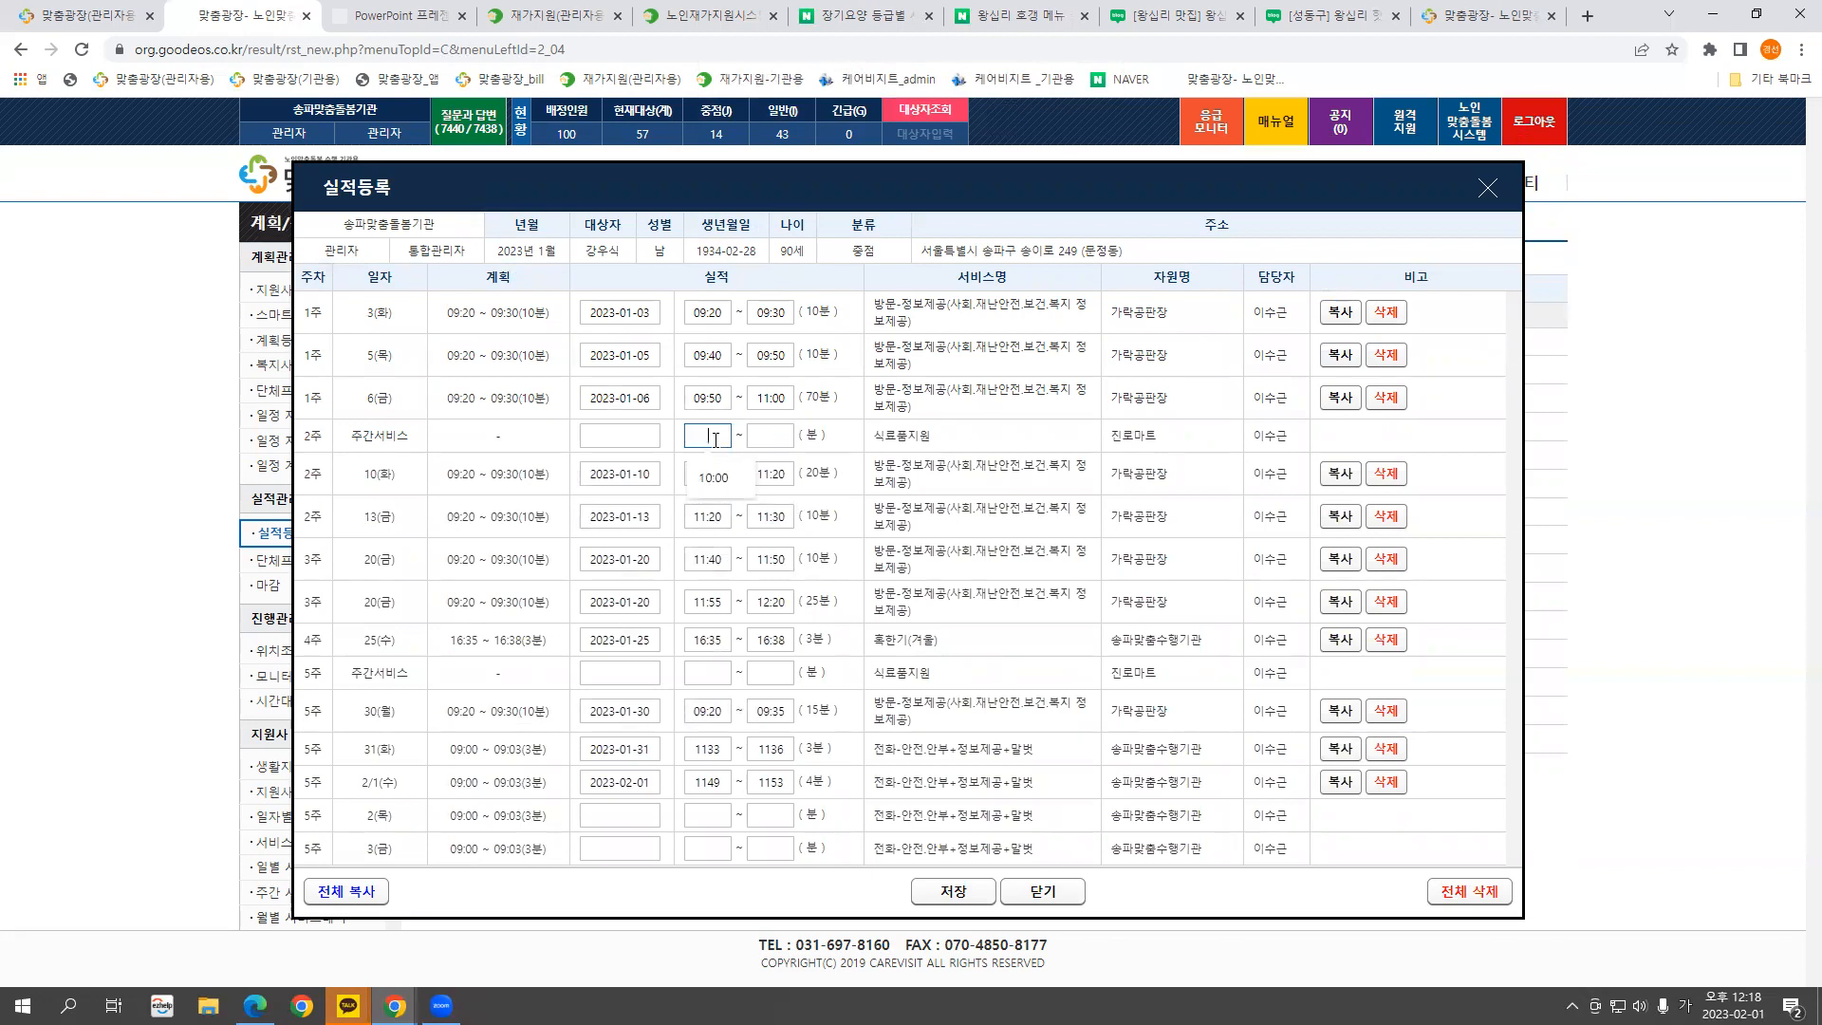
pyautogui.moveTo(360, 480); pyautogui.dragTo(415, 481)
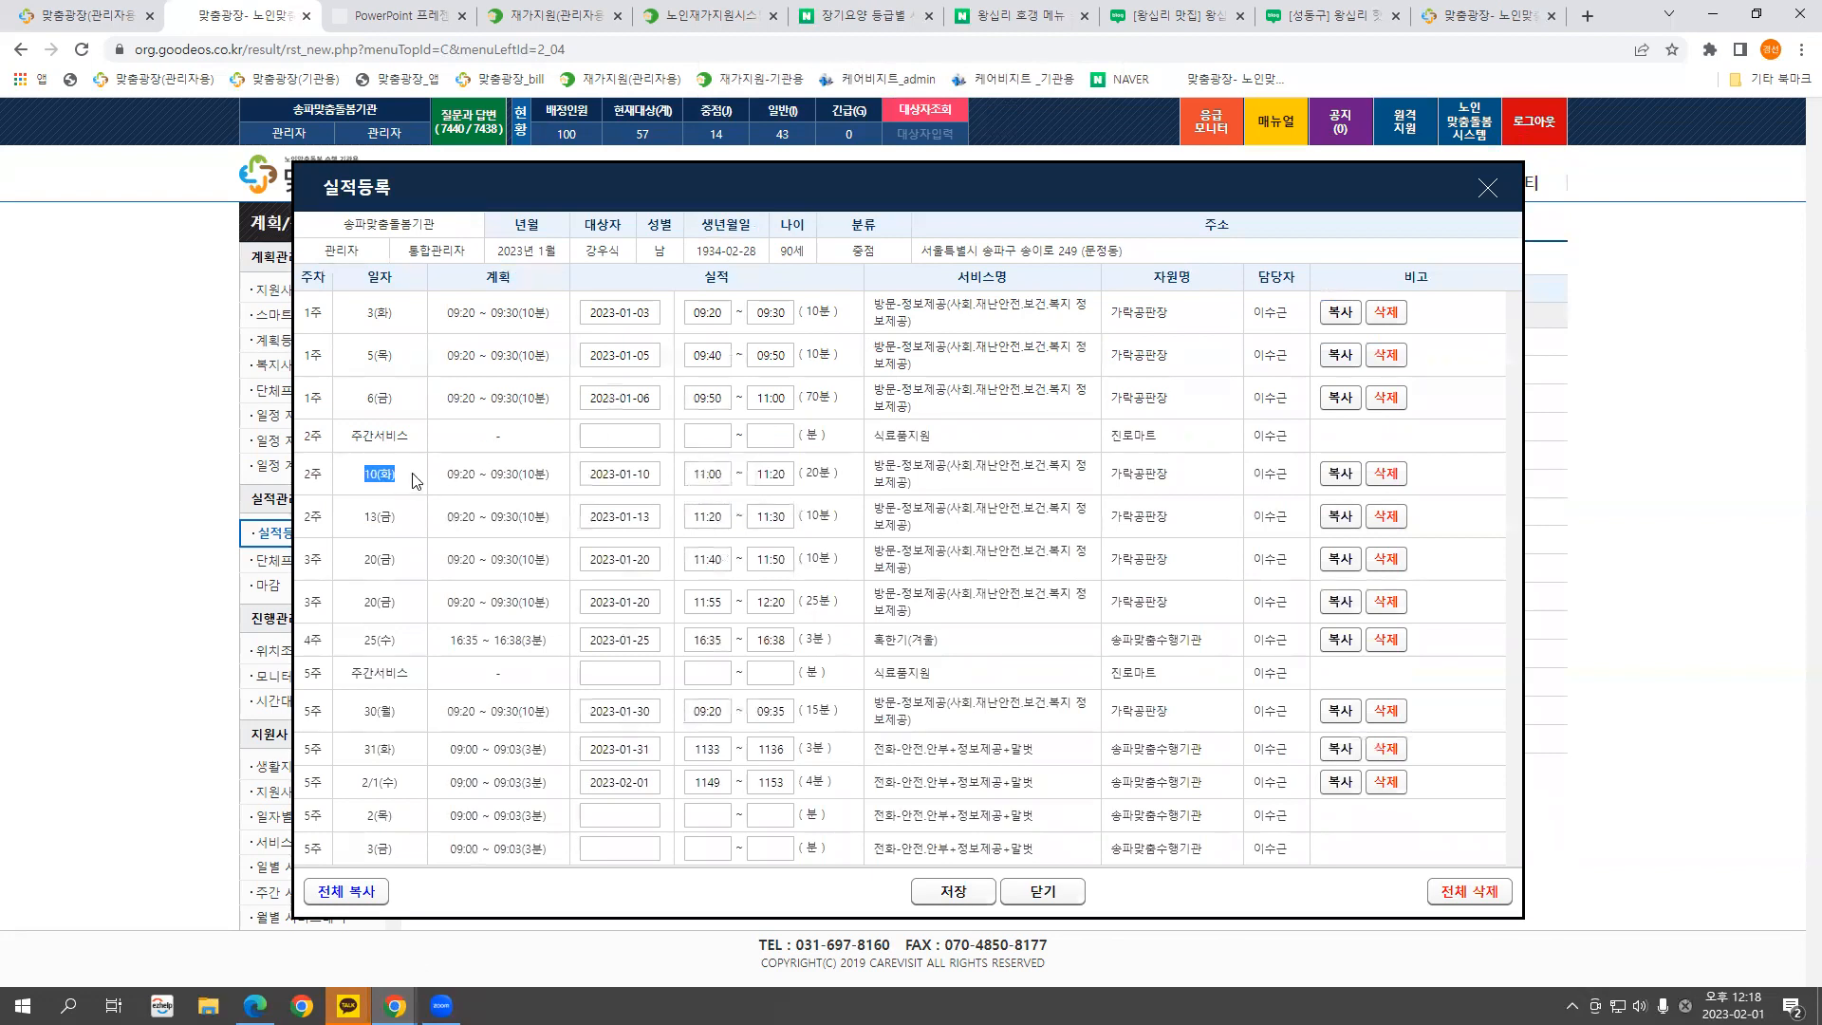
pyautogui.click(710, 473)
pyautogui.click(780, 475)
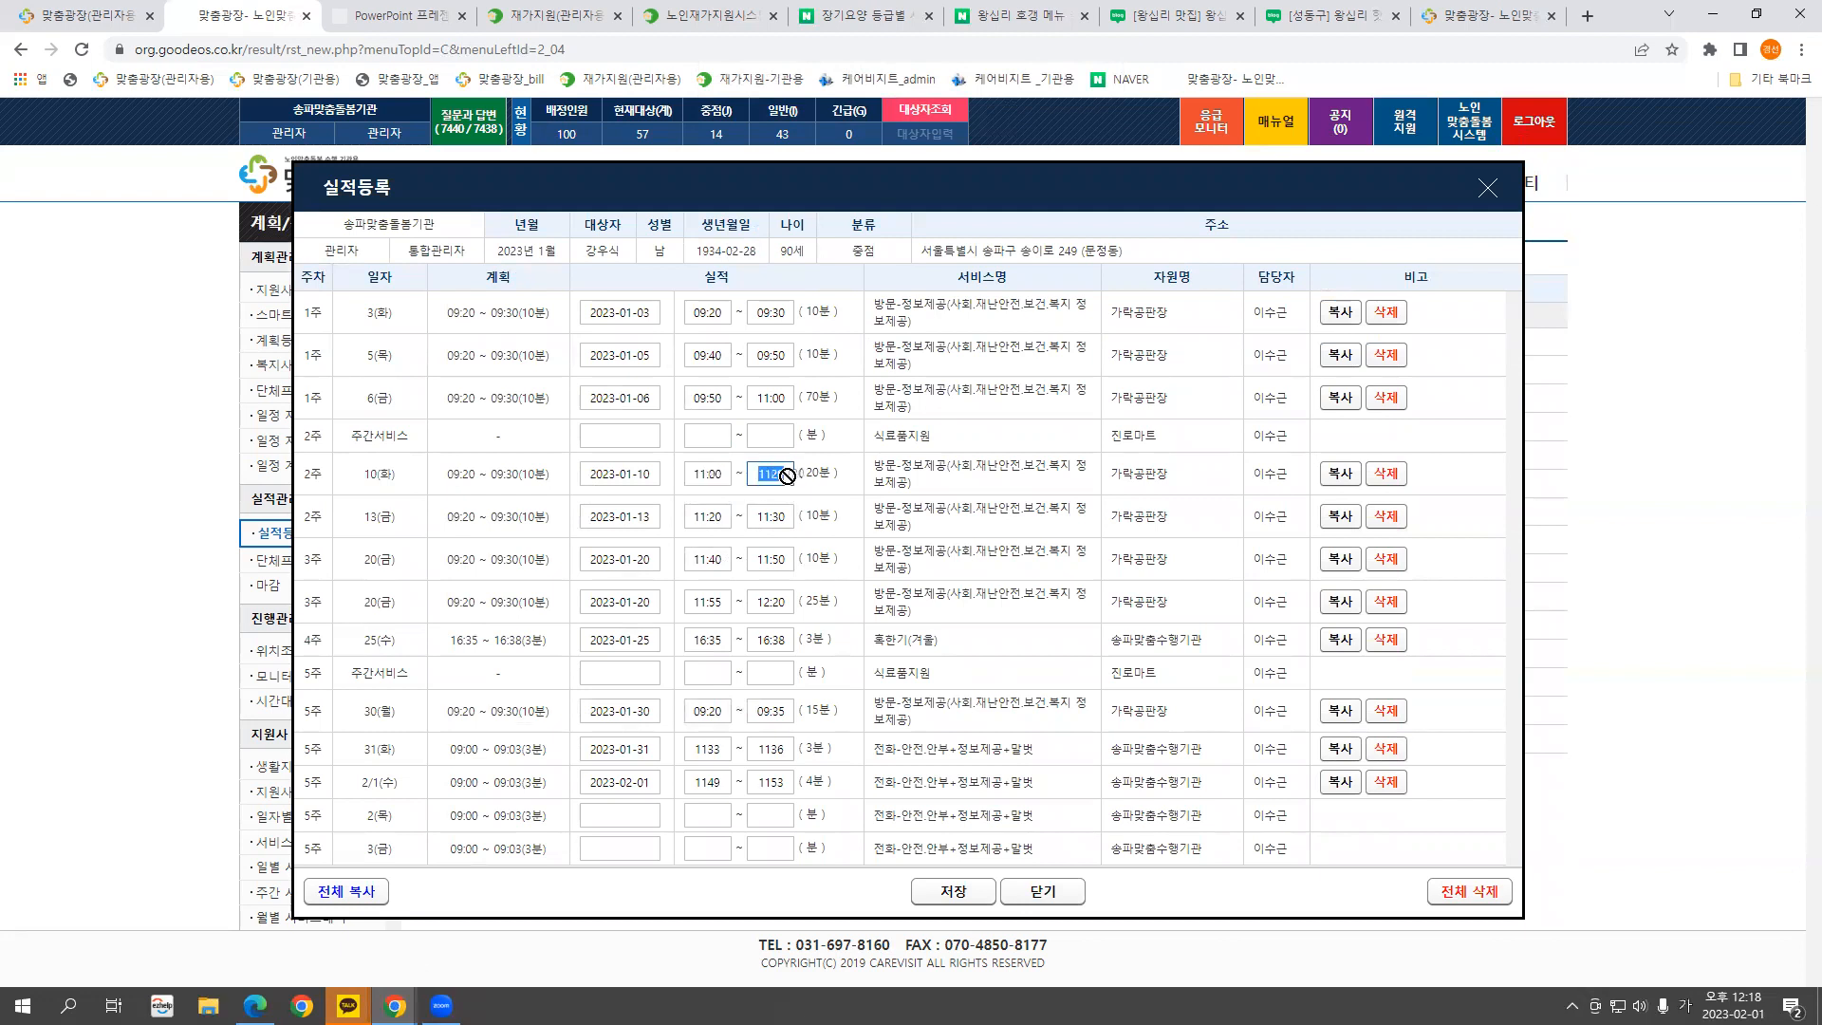
pyautogui.click(698, 475)
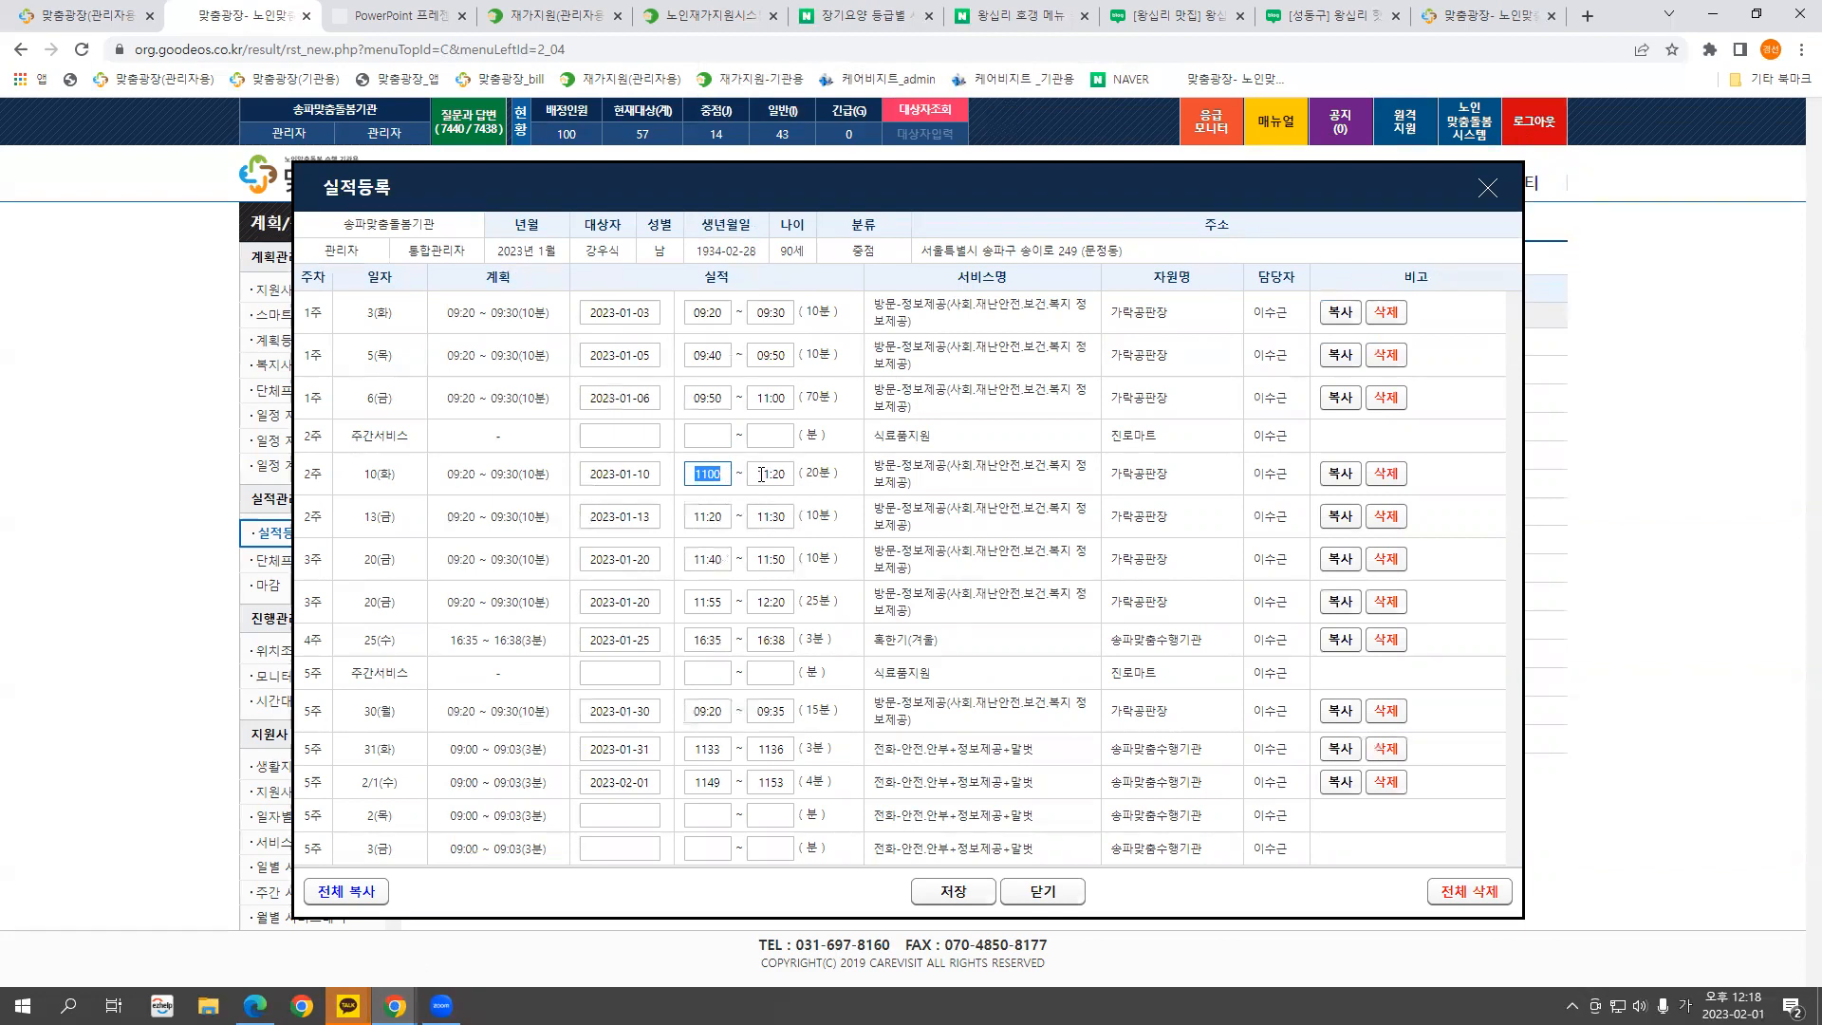
pyautogui.click(1488, 190)
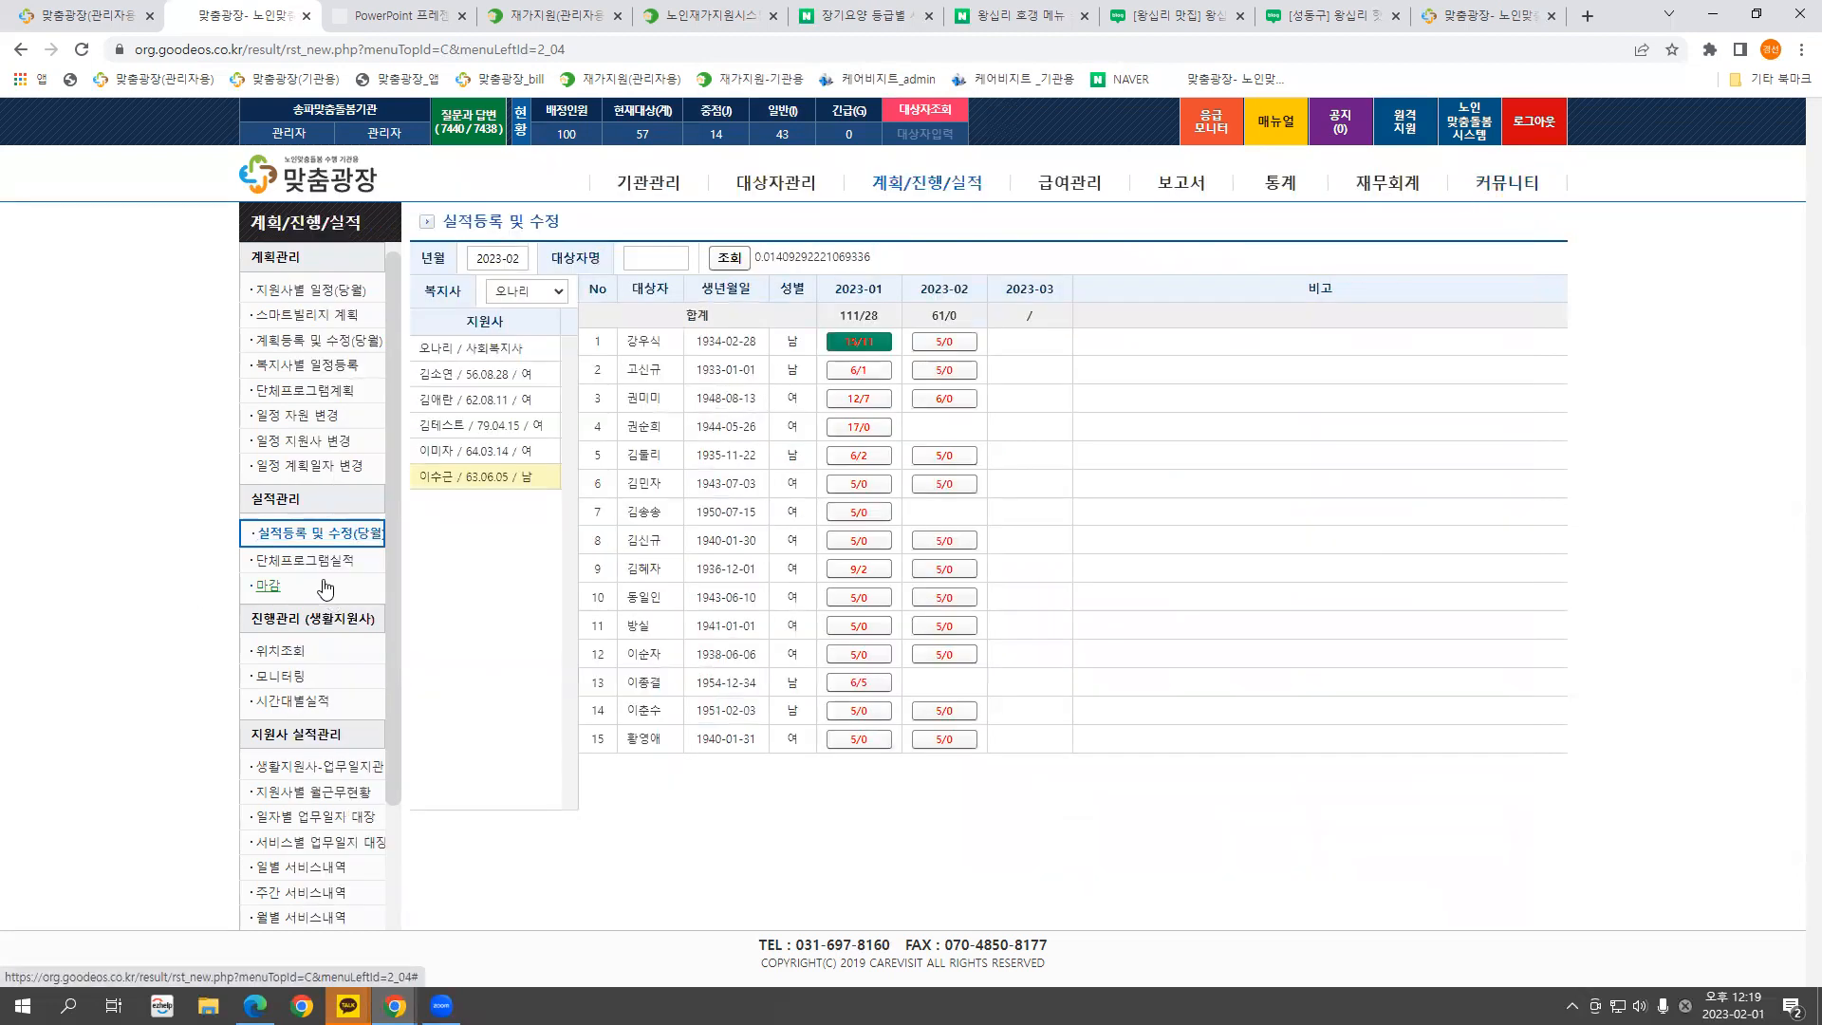
# Review visit start and end times in the 2023-02-01 시간대별실적, then return to 실적등록 및 수정
pyautogui.click(299, 704)
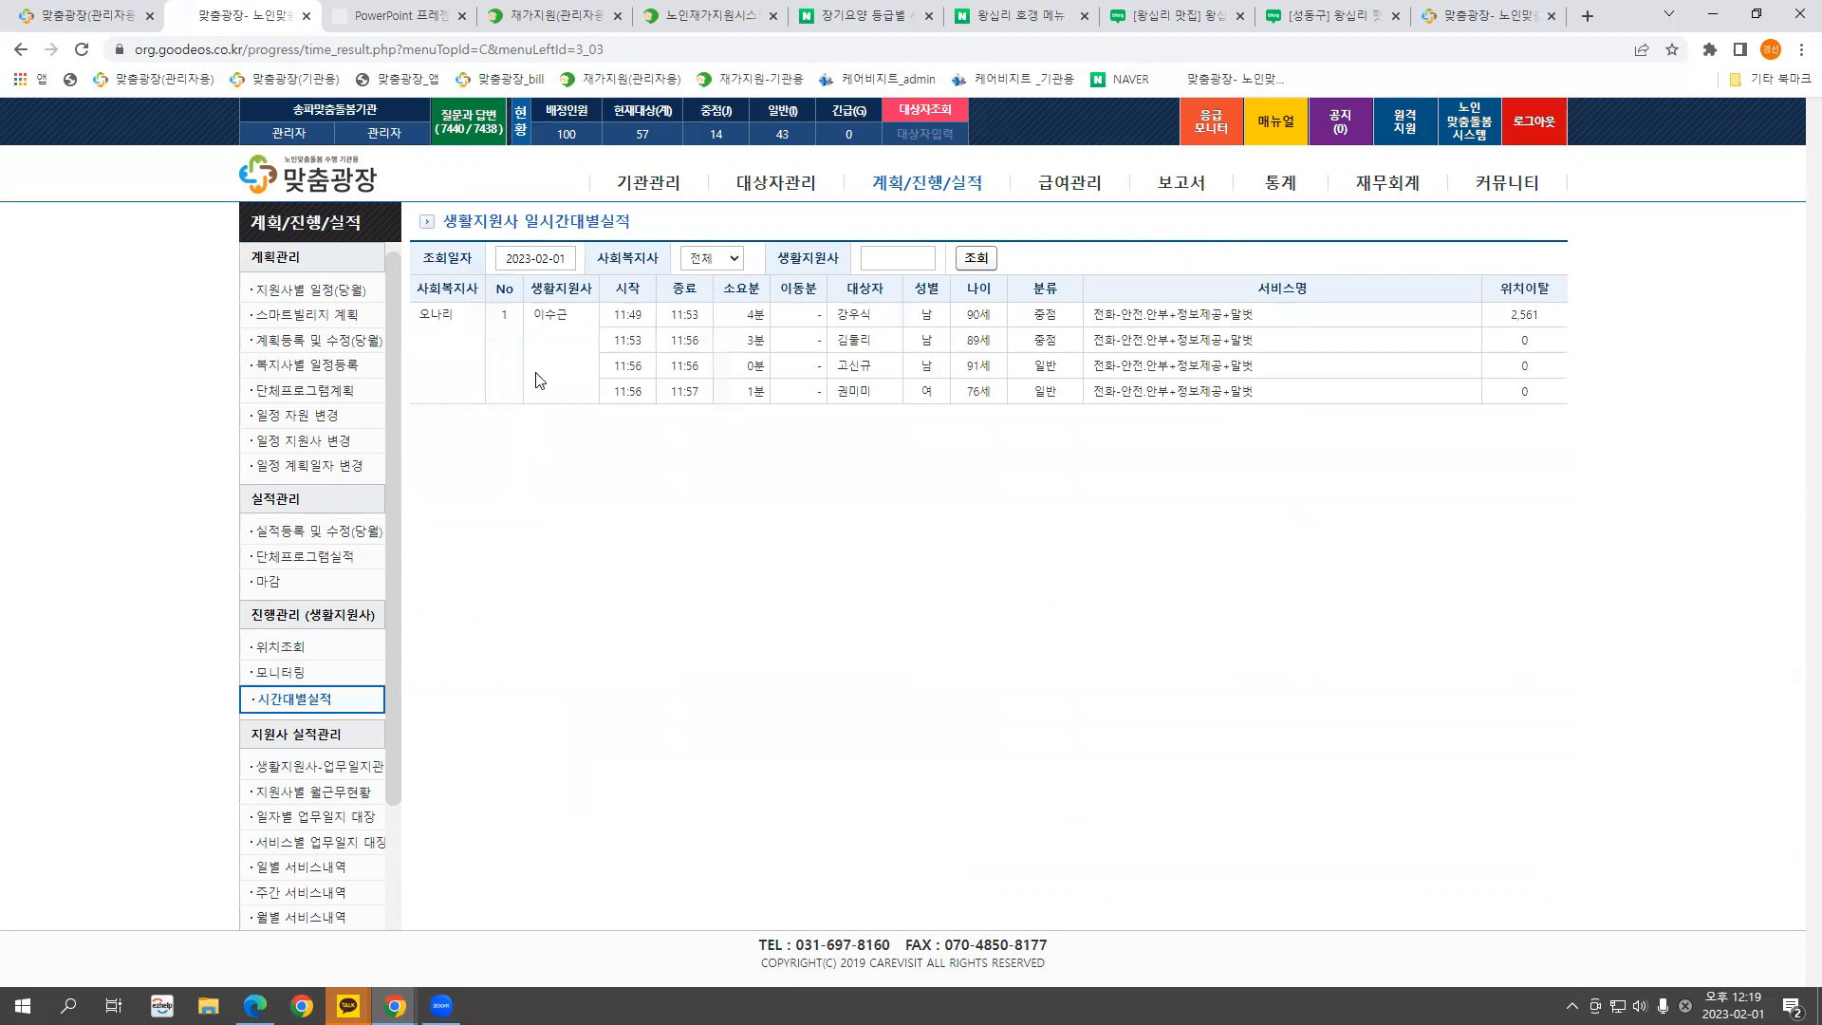
pyautogui.moveTo(615, 316); pyautogui.dragTo(686, 384)
pyautogui.click(713, 393)
pyautogui.moveTo(704, 393); pyautogui.dragTo(612, 393)
pyautogui.moveTo(897, 393); pyautogui.dragTo(620, 394)
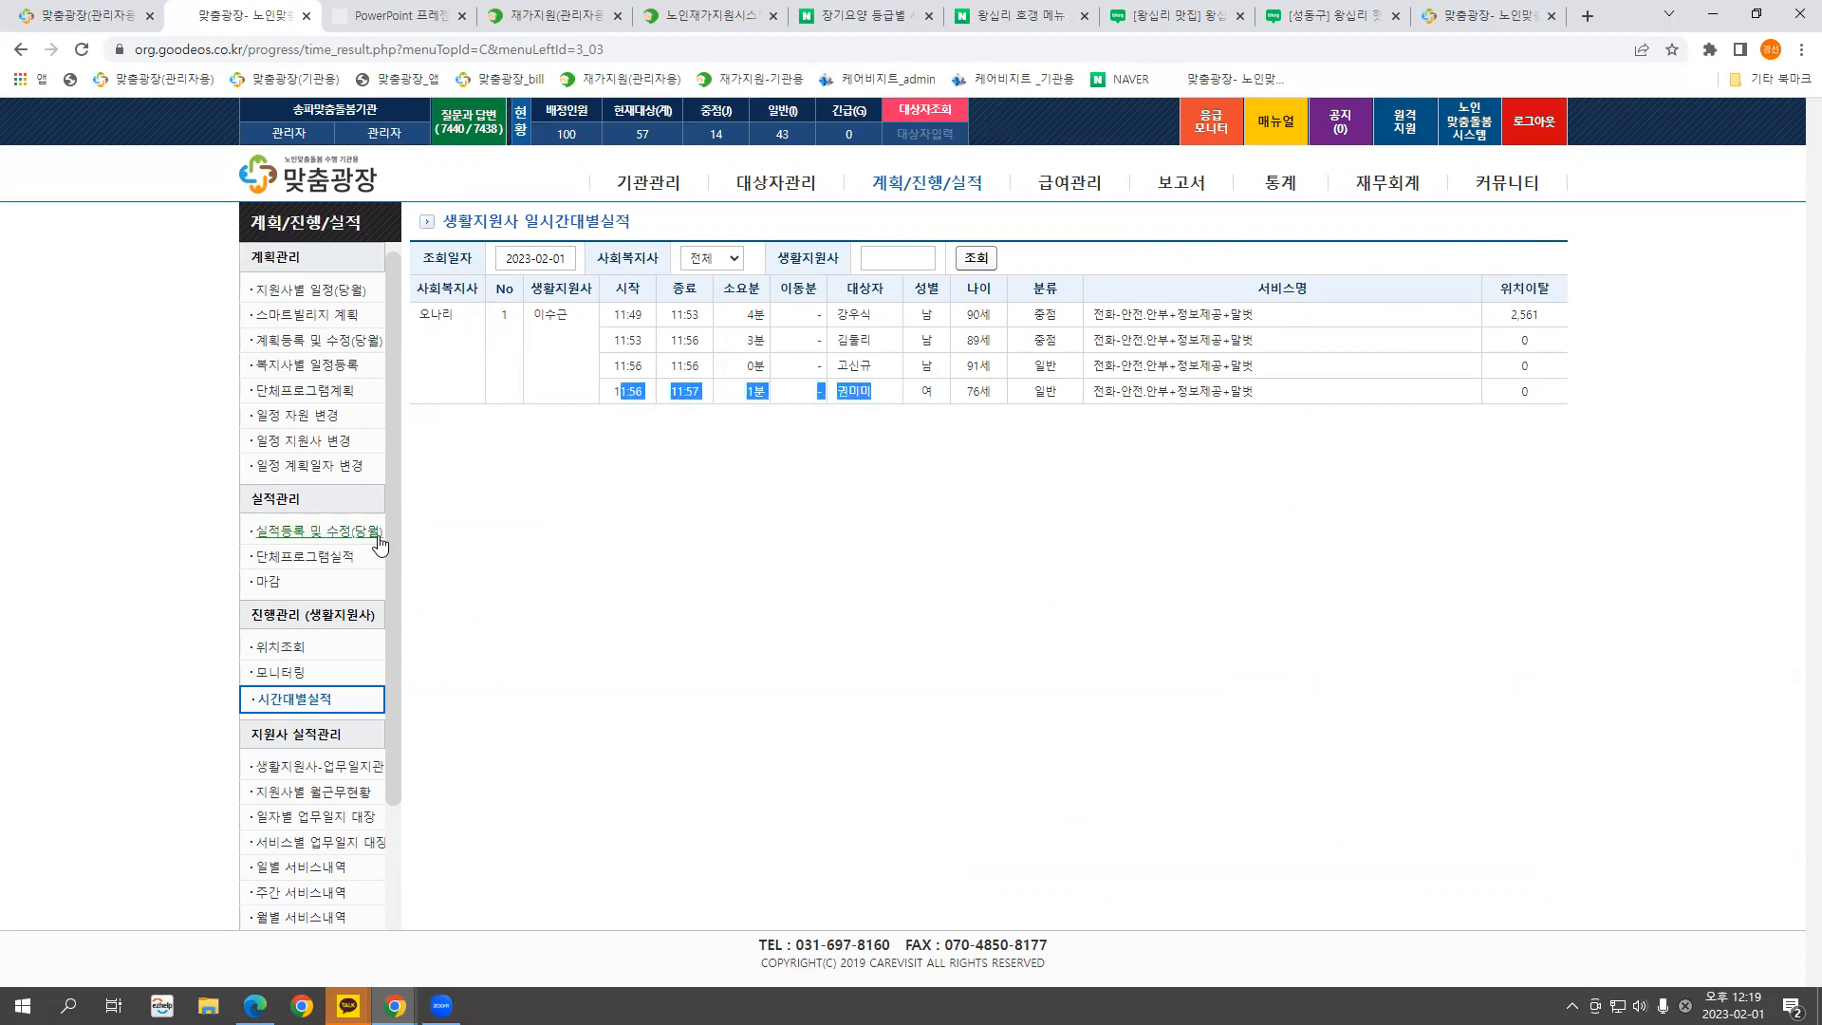
pyautogui.click(341, 538)
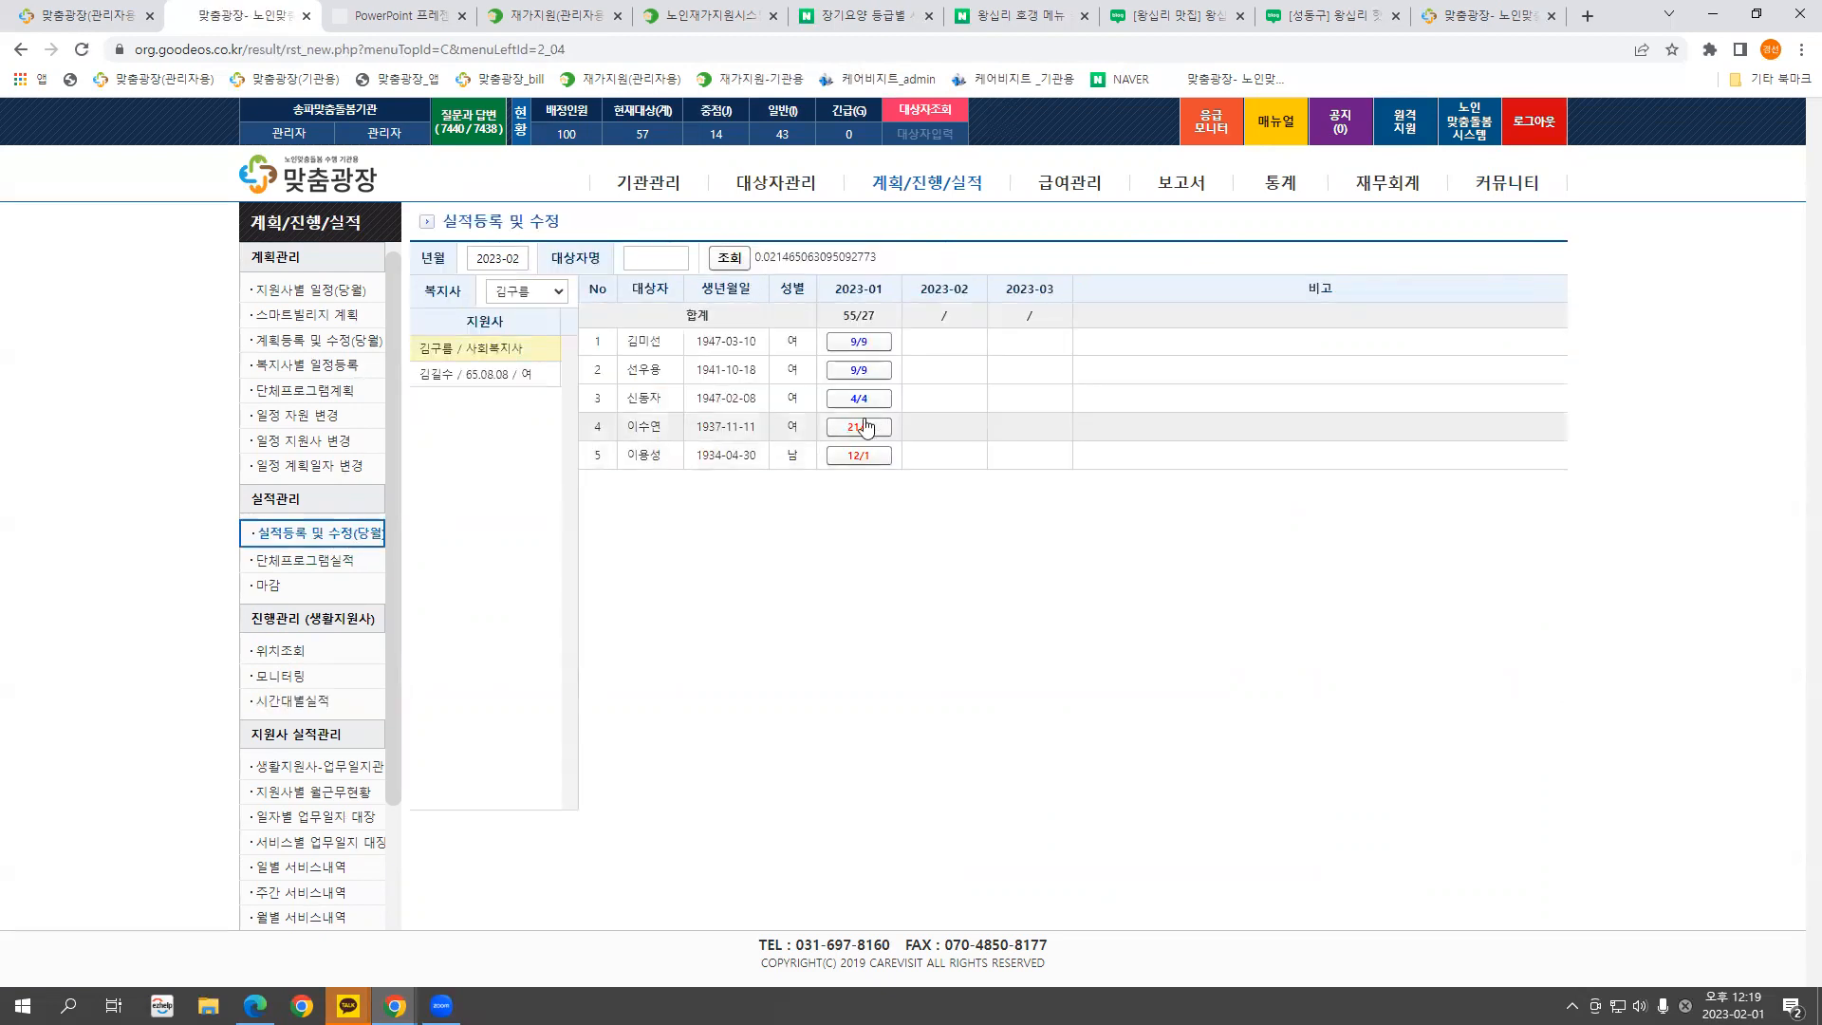
# Open 실적등록 for the 여가활동 session from 단체프로그램실적 after checking 단체프로그램계획
pyautogui.click(329, 569)
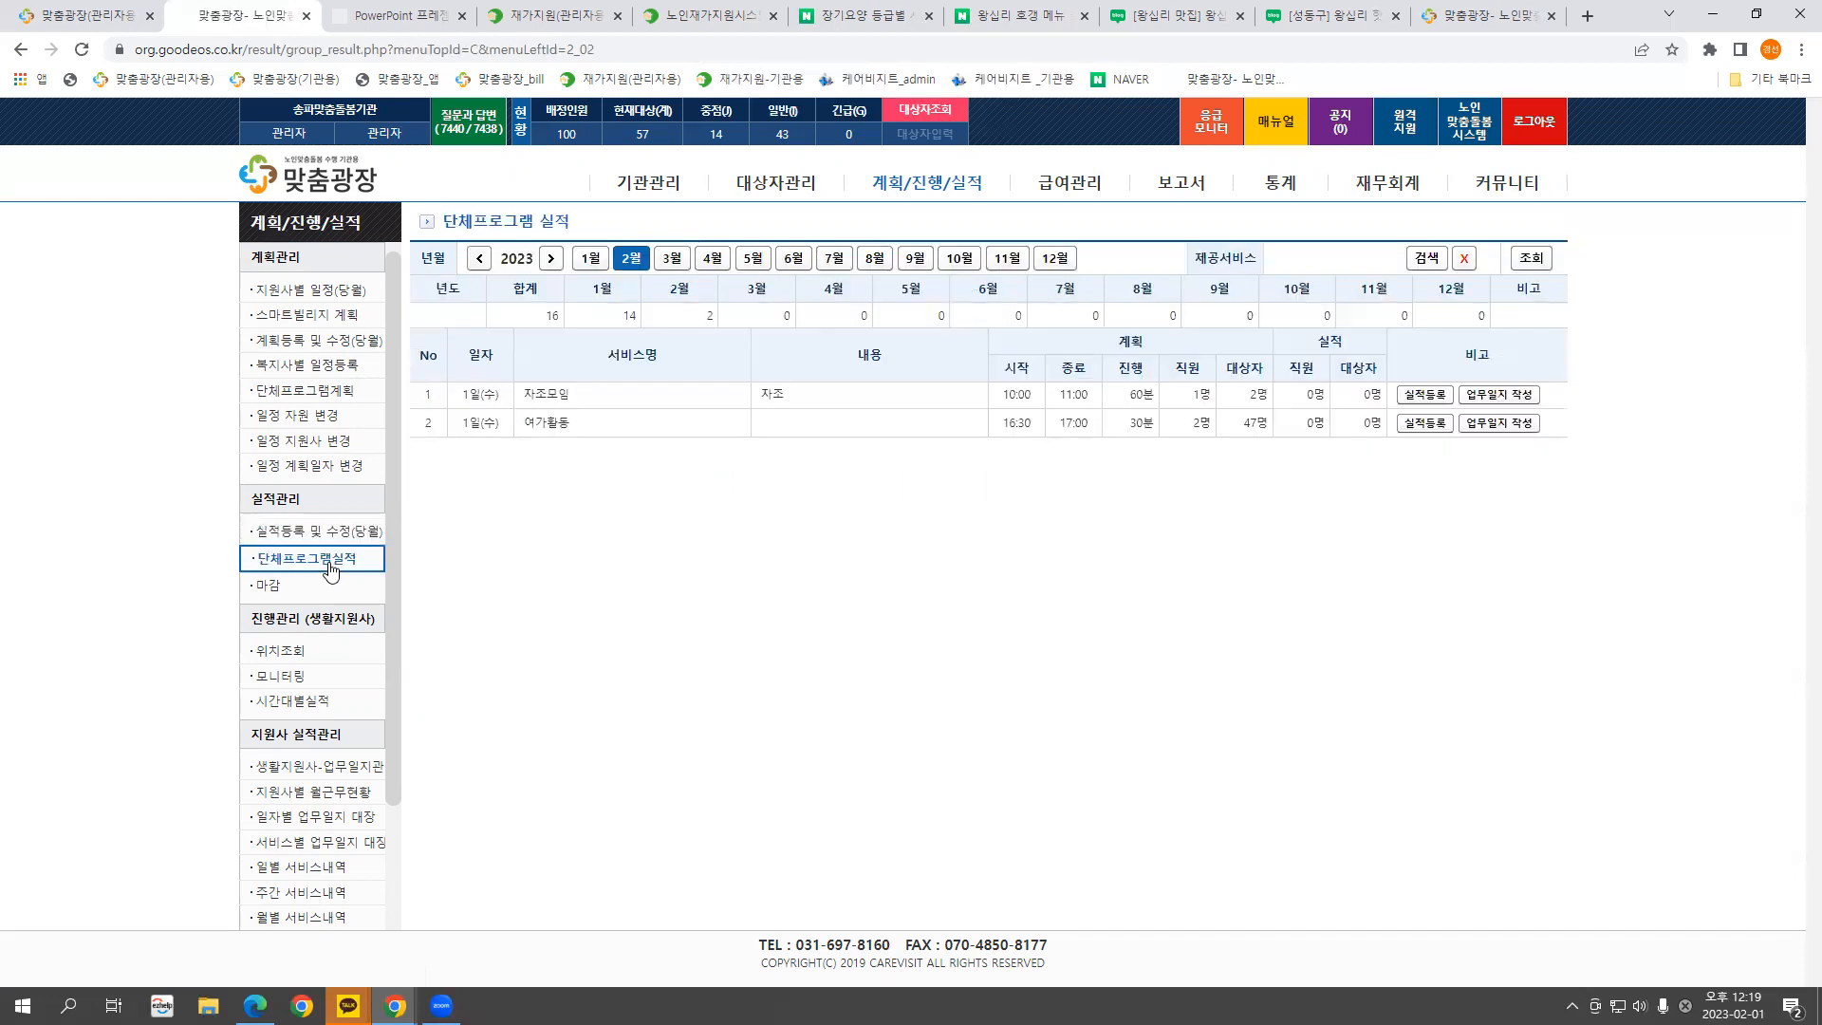
pyautogui.click(322, 392)
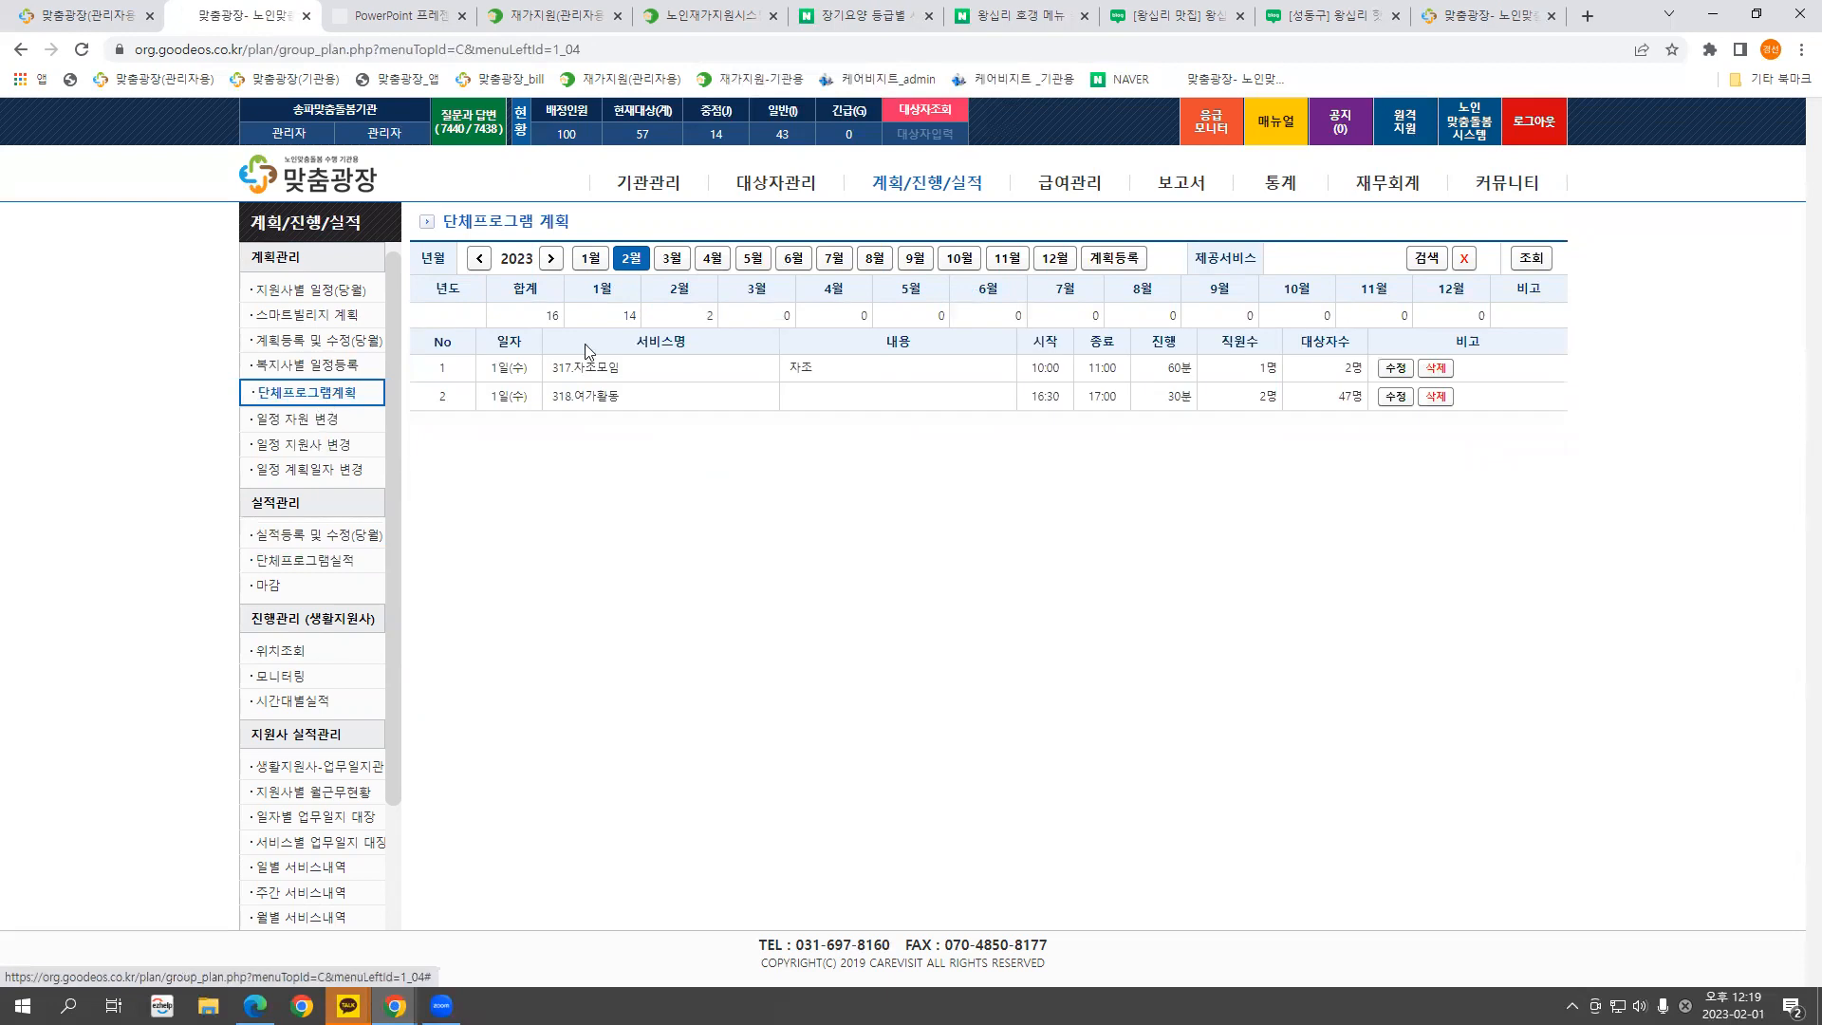
pyautogui.click(330, 566)
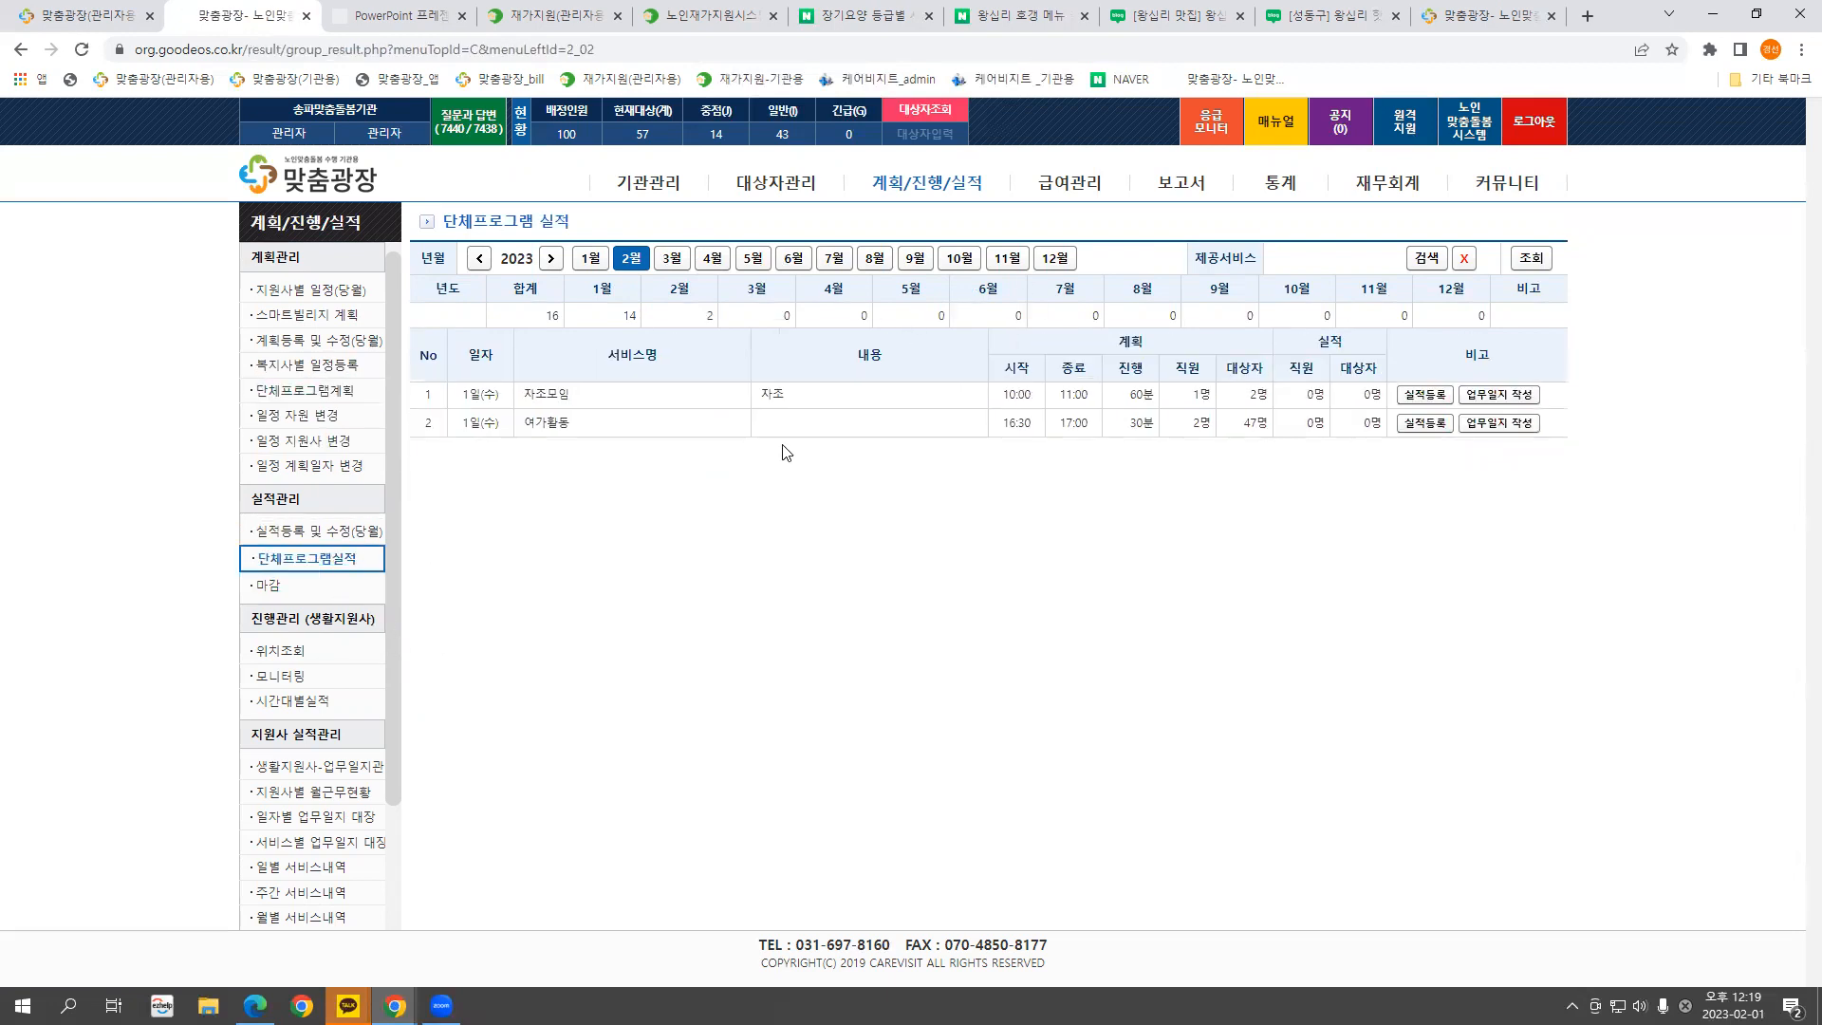
pyautogui.click(1425, 423)
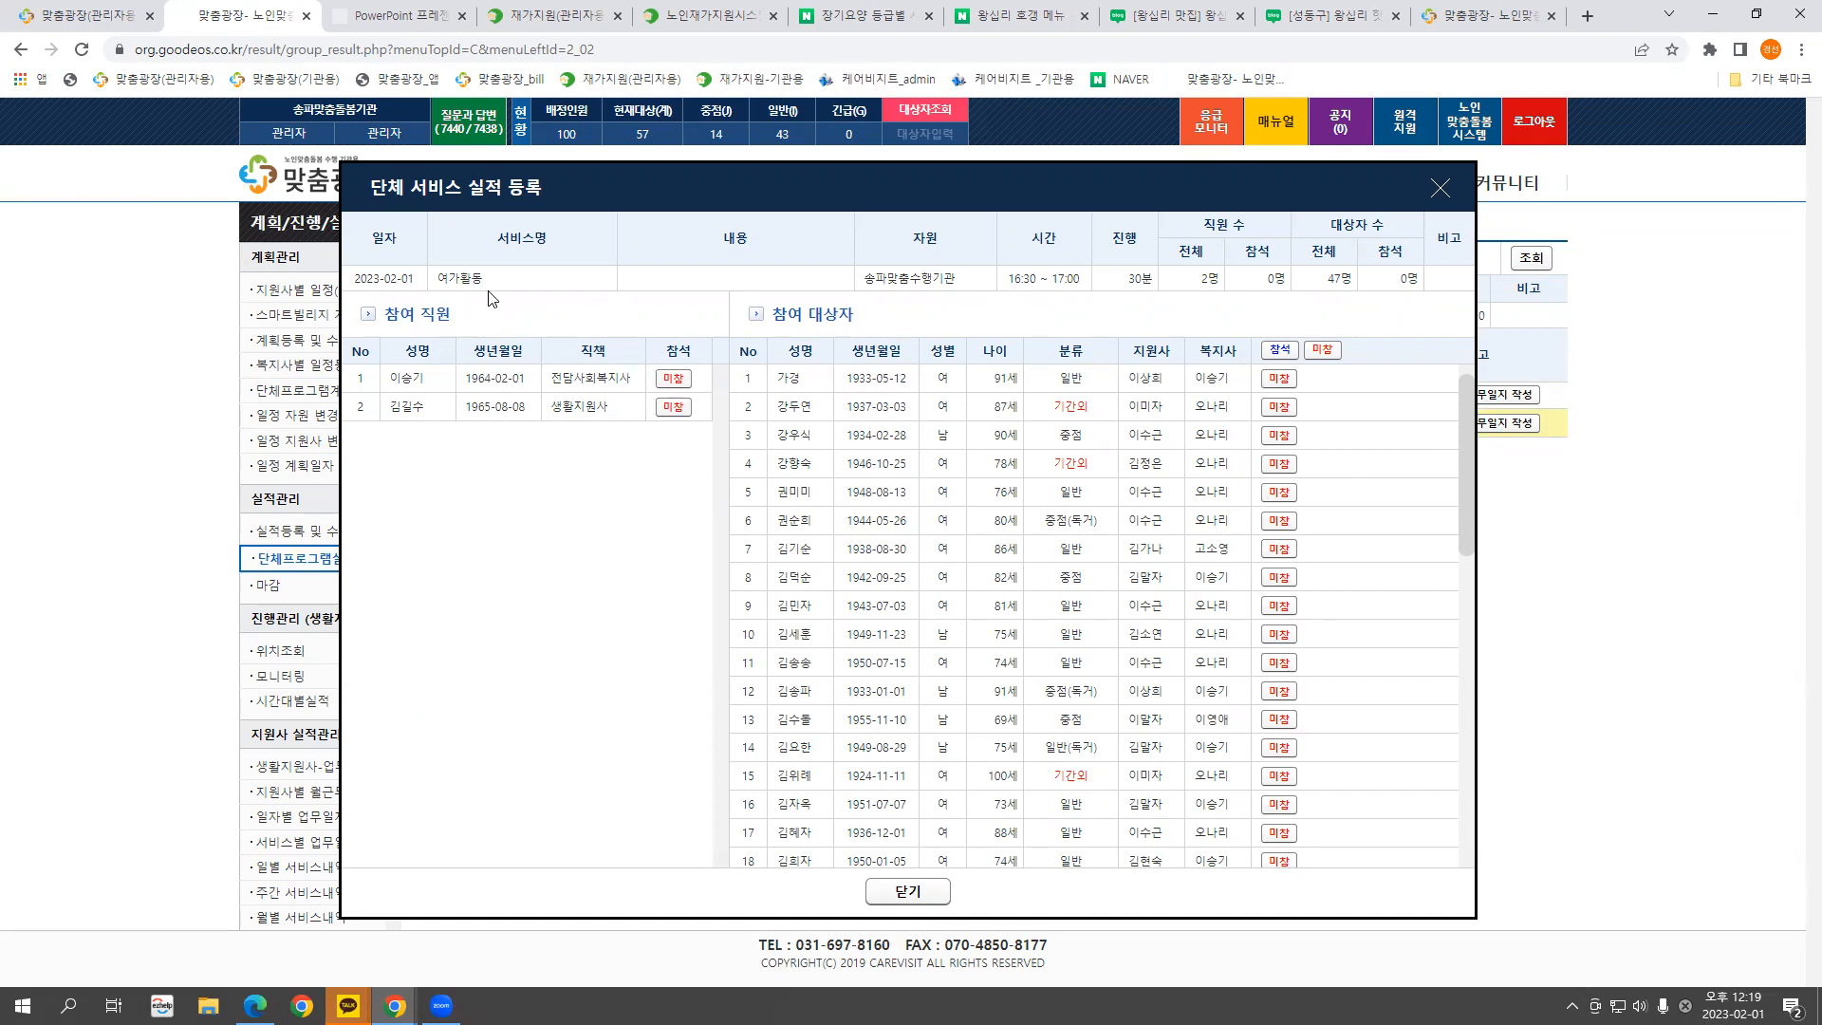
# Review the two participating staff members and the session's 16:30–17:00 time
pyautogui.moveTo(390, 378); pyautogui.dragTo(421, 377)
pyautogui.doubleClick(394, 412)
pyautogui.click(405, 442)
pyautogui.moveTo(1013, 276); pyautogui.dragTo(1077, 274)
pyautogui.moveTo(408, 406); pyautogui.dragTo(607, 408)
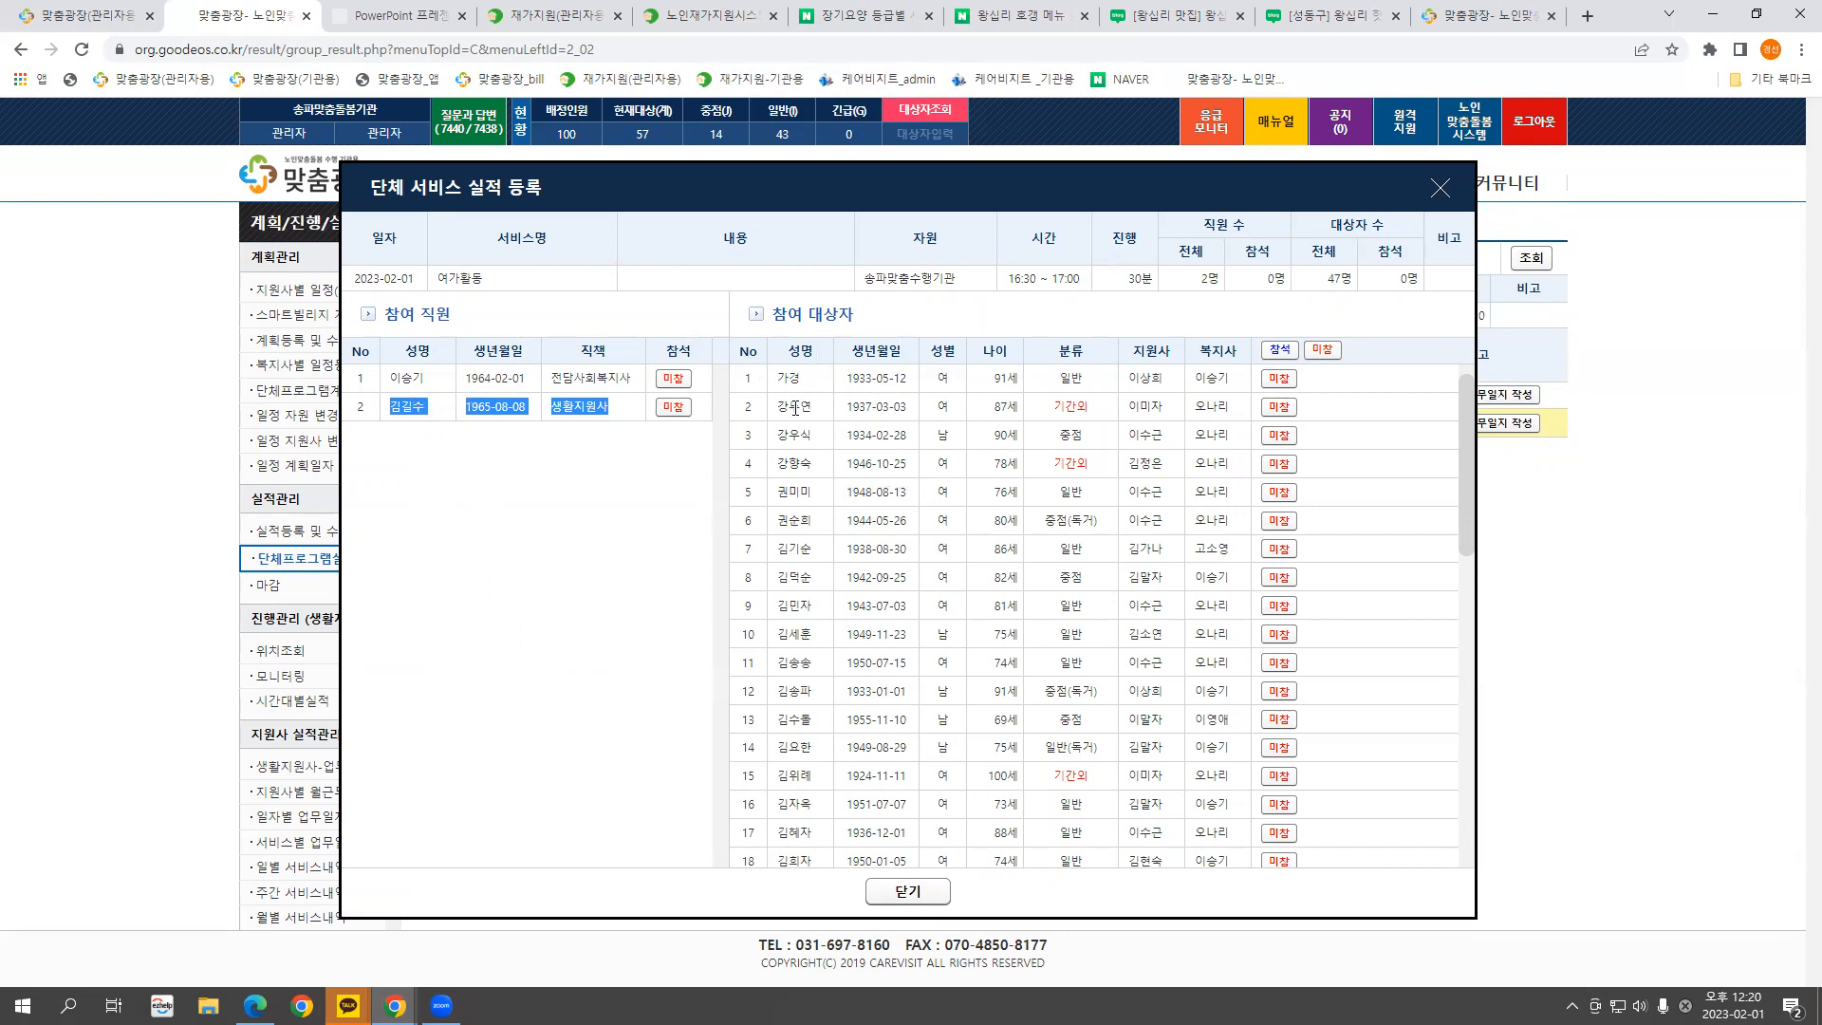
pyautogui.click(440, 429)
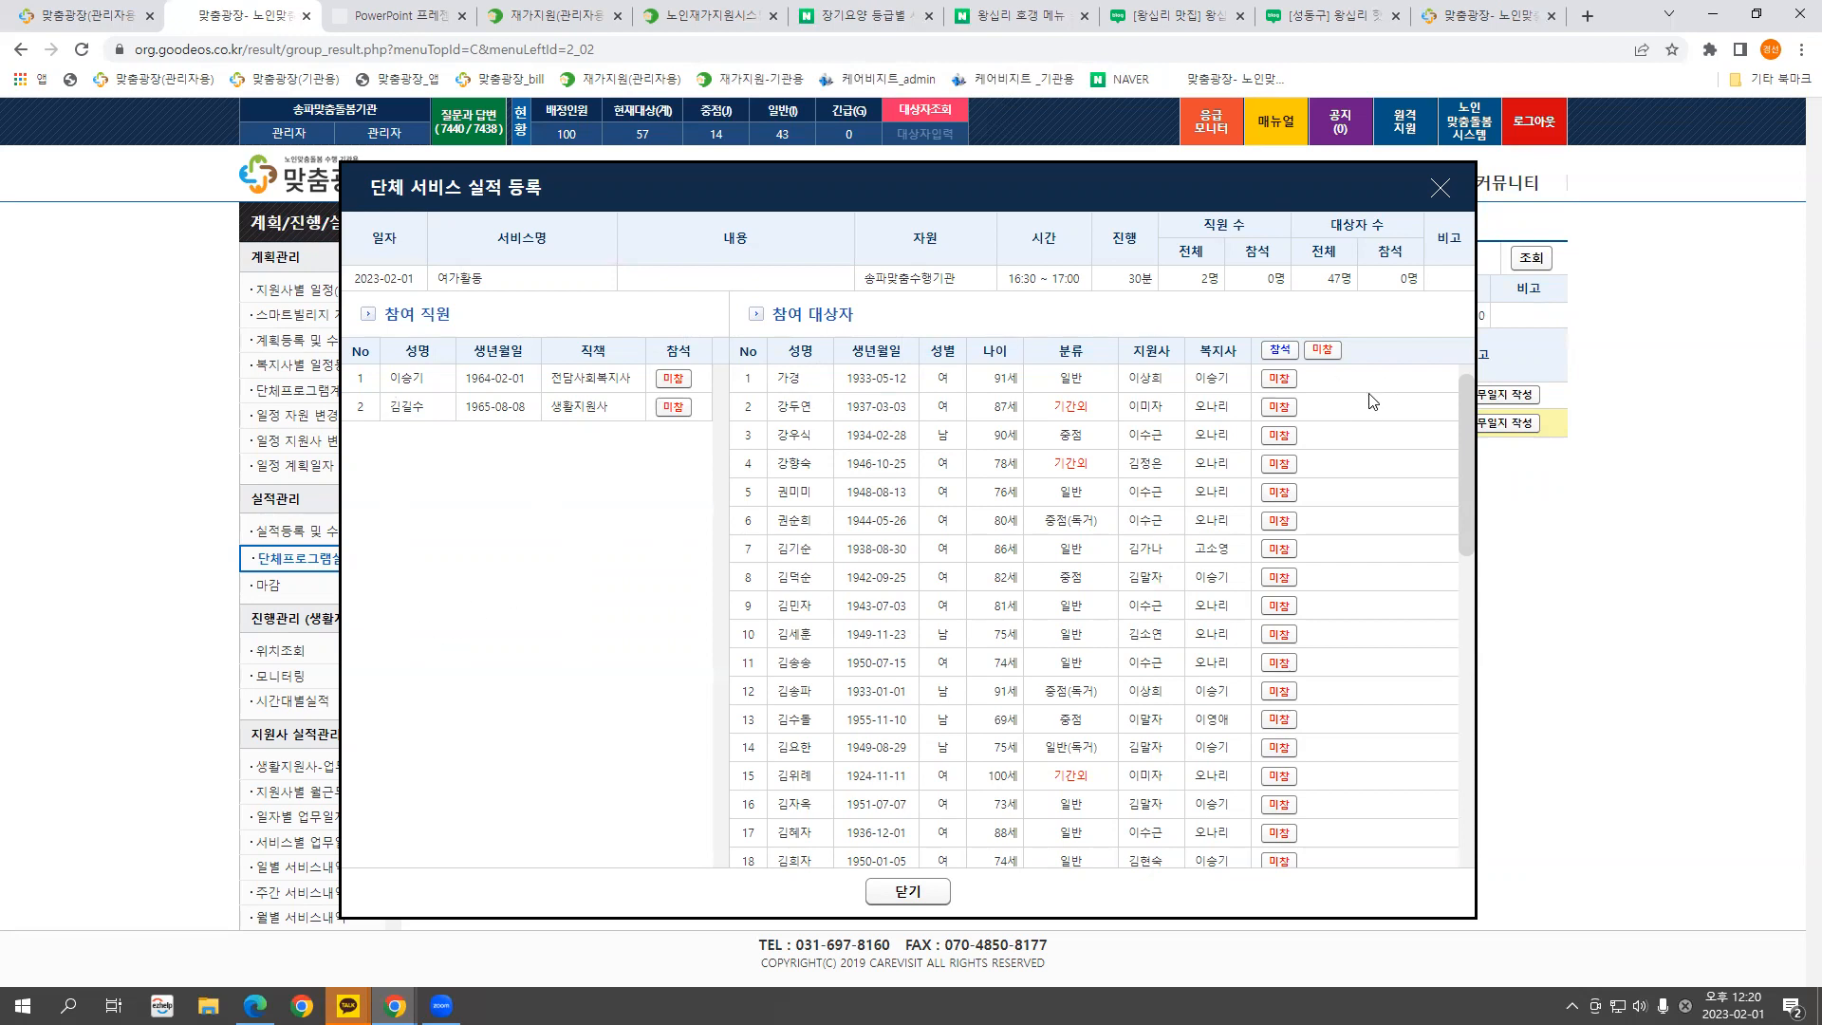
pyautogui.moveTo(683, 165); pyautogui.dragTo(808, 148)
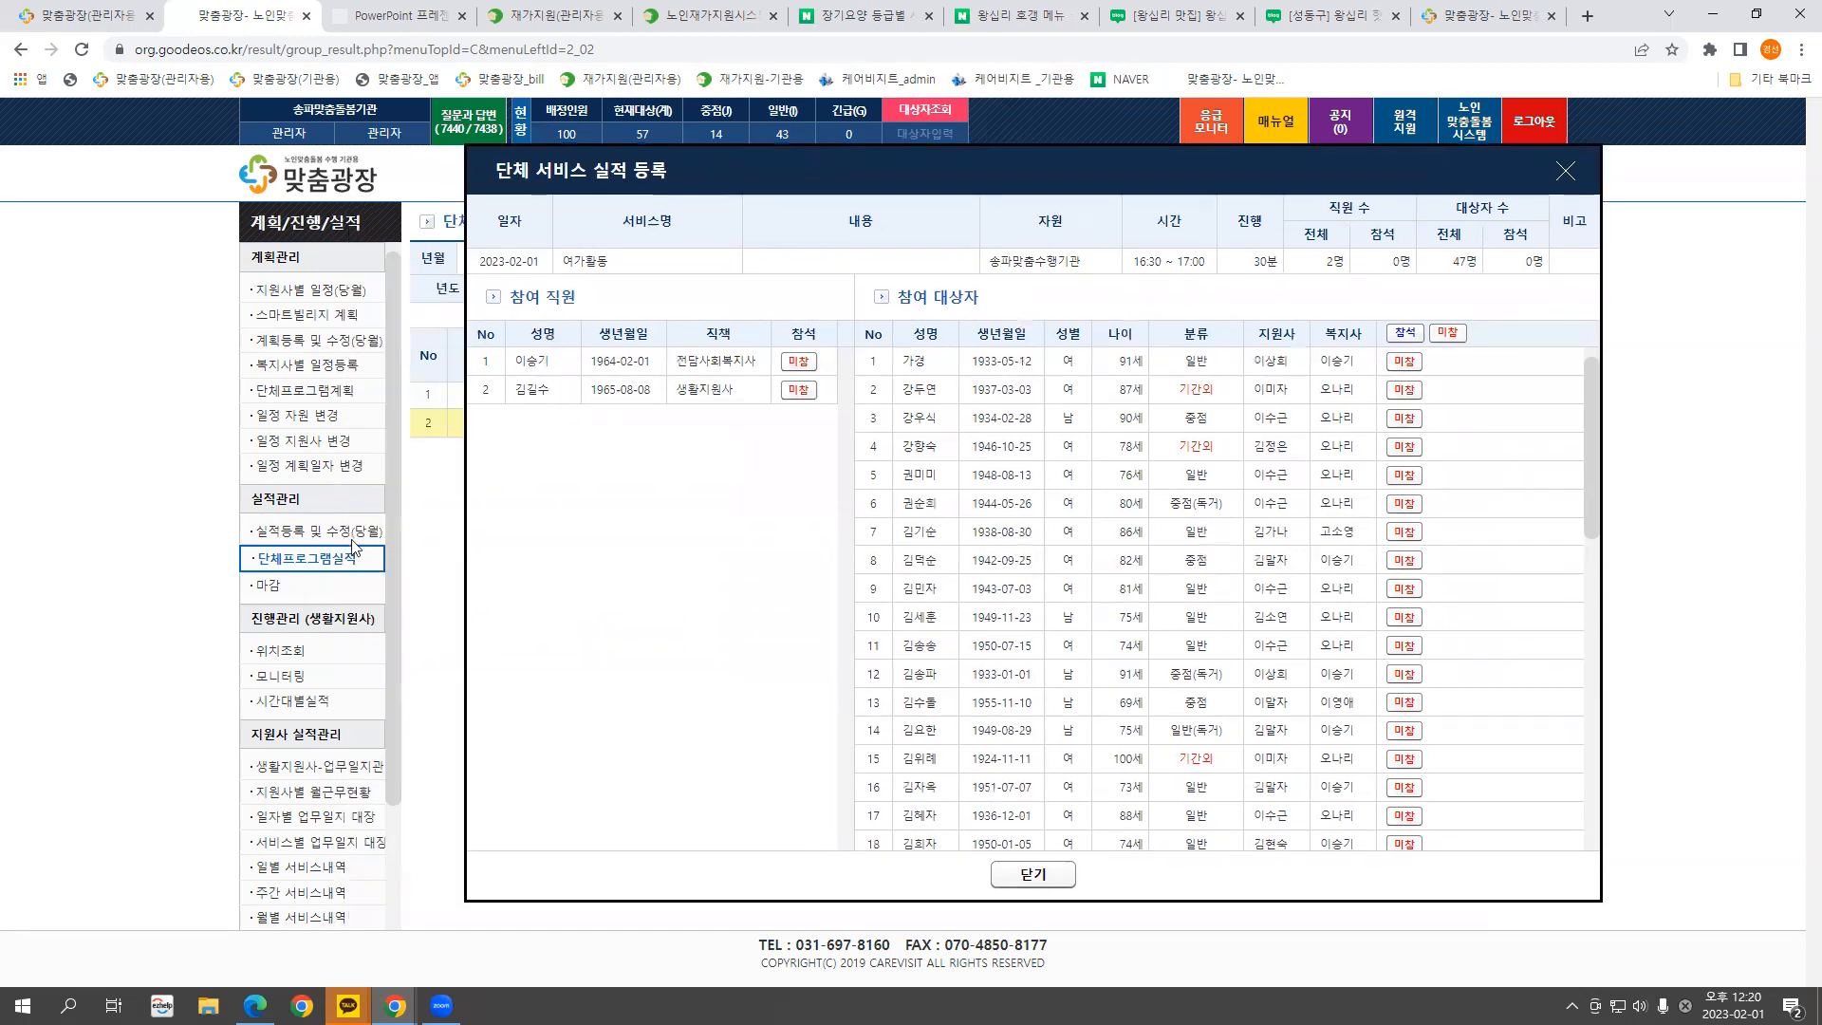
# Mark all participants as 참석 from 16:30 to 17:00
pyautogui.click(1405, 334)
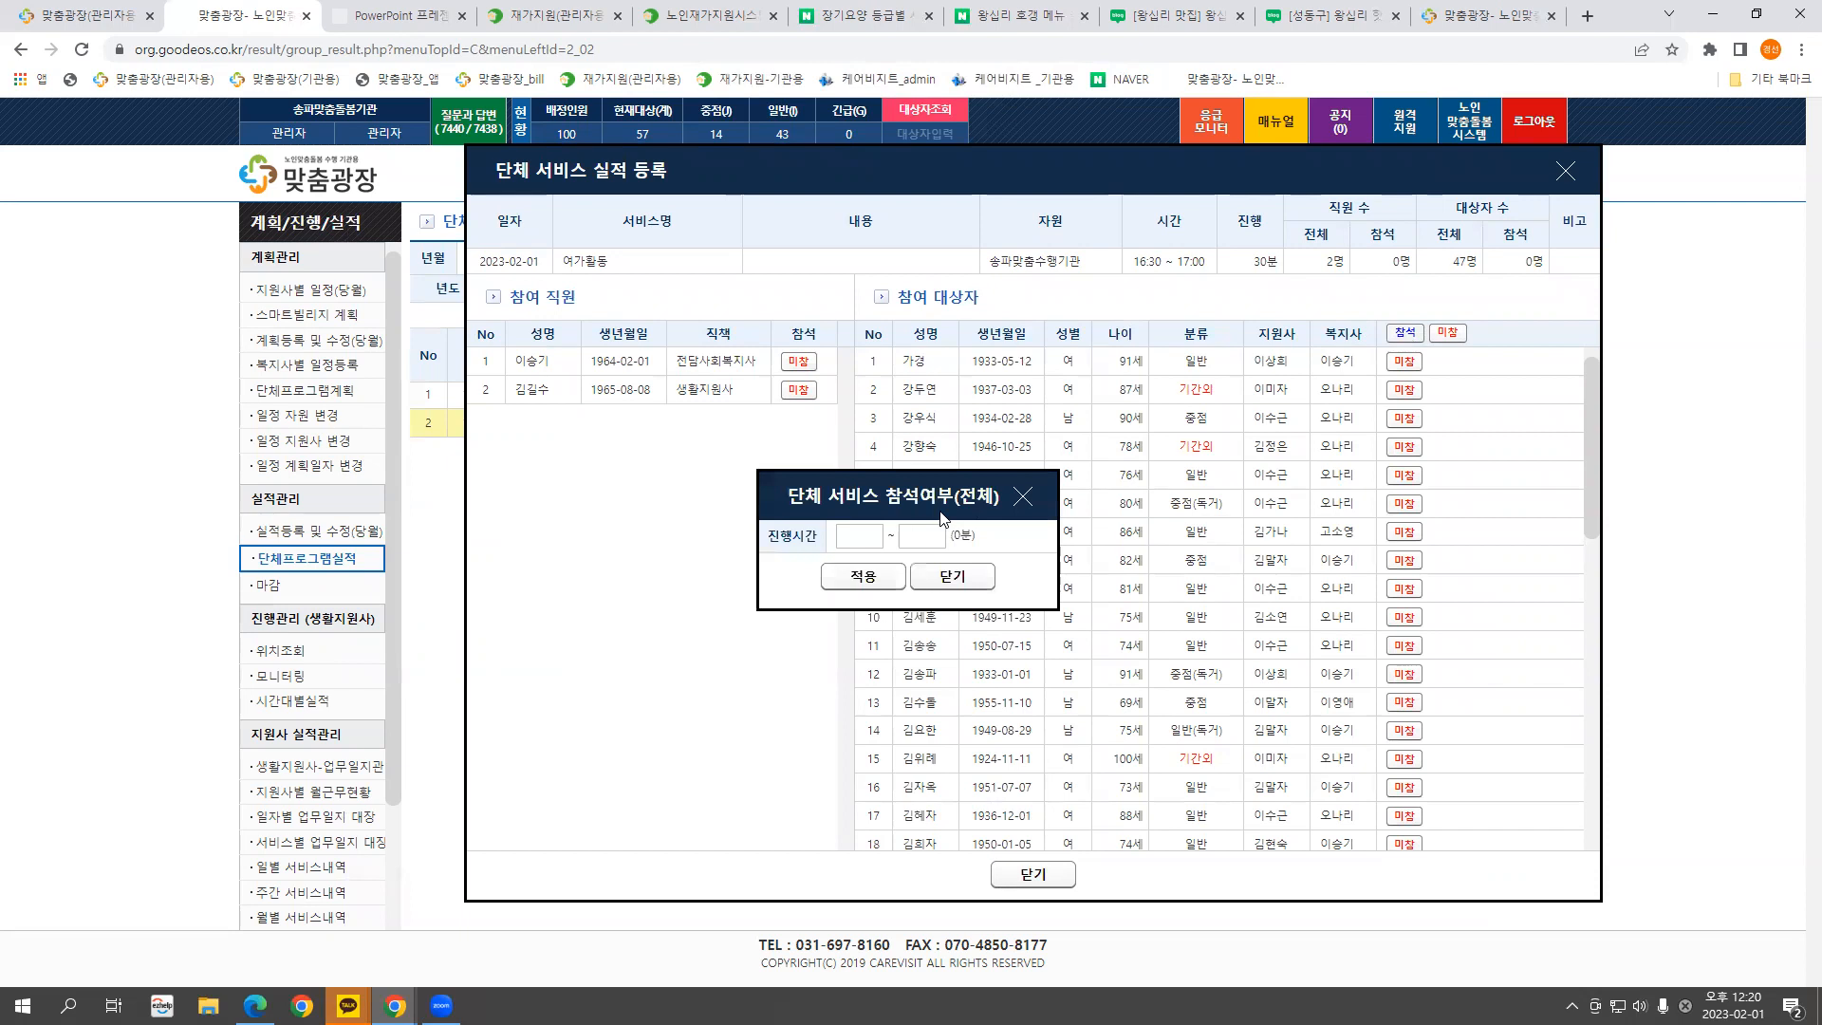
pyautogui.click(863, 539)
pyautogui.write('1630')
pyautogui.click(930, 538)
pyautogui.write('17:00')
pyautogui.click(862, 576)
pyautogui.click(1083, 167)
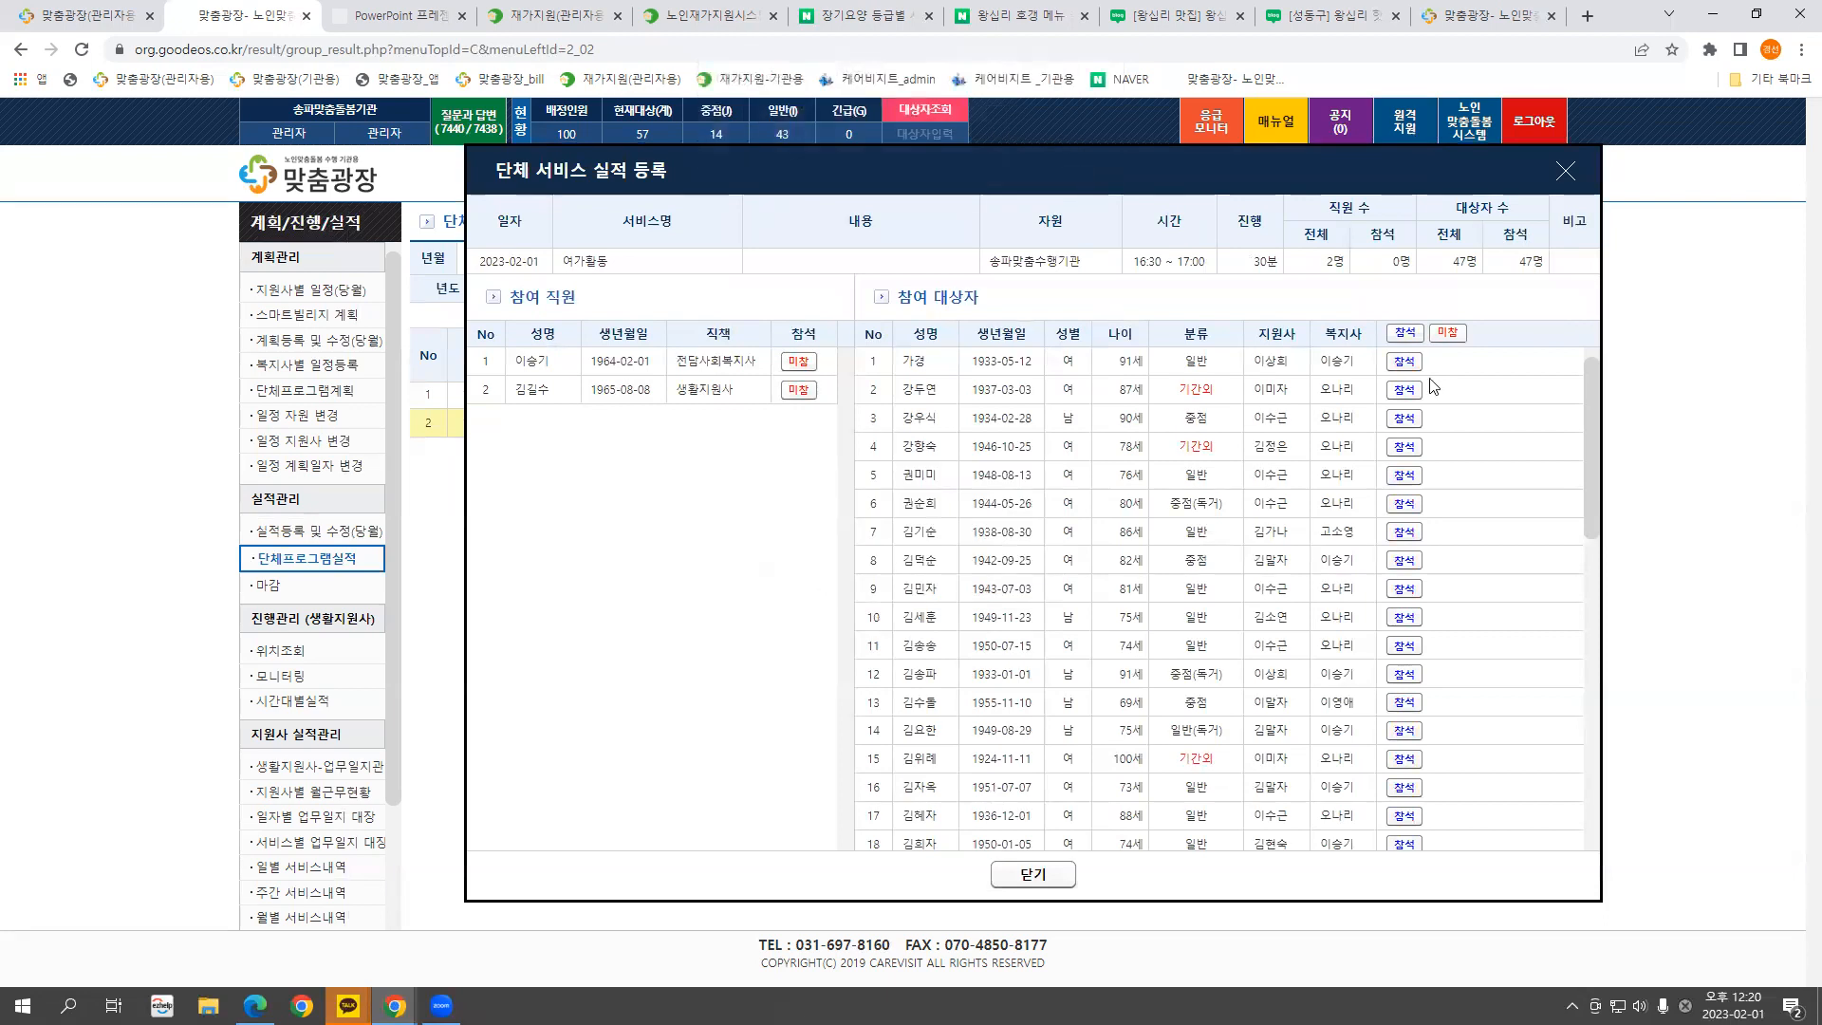
# Check the first participant's and second staff member's attendance details, then close the registration window
pyautogui.click(1402, 362)
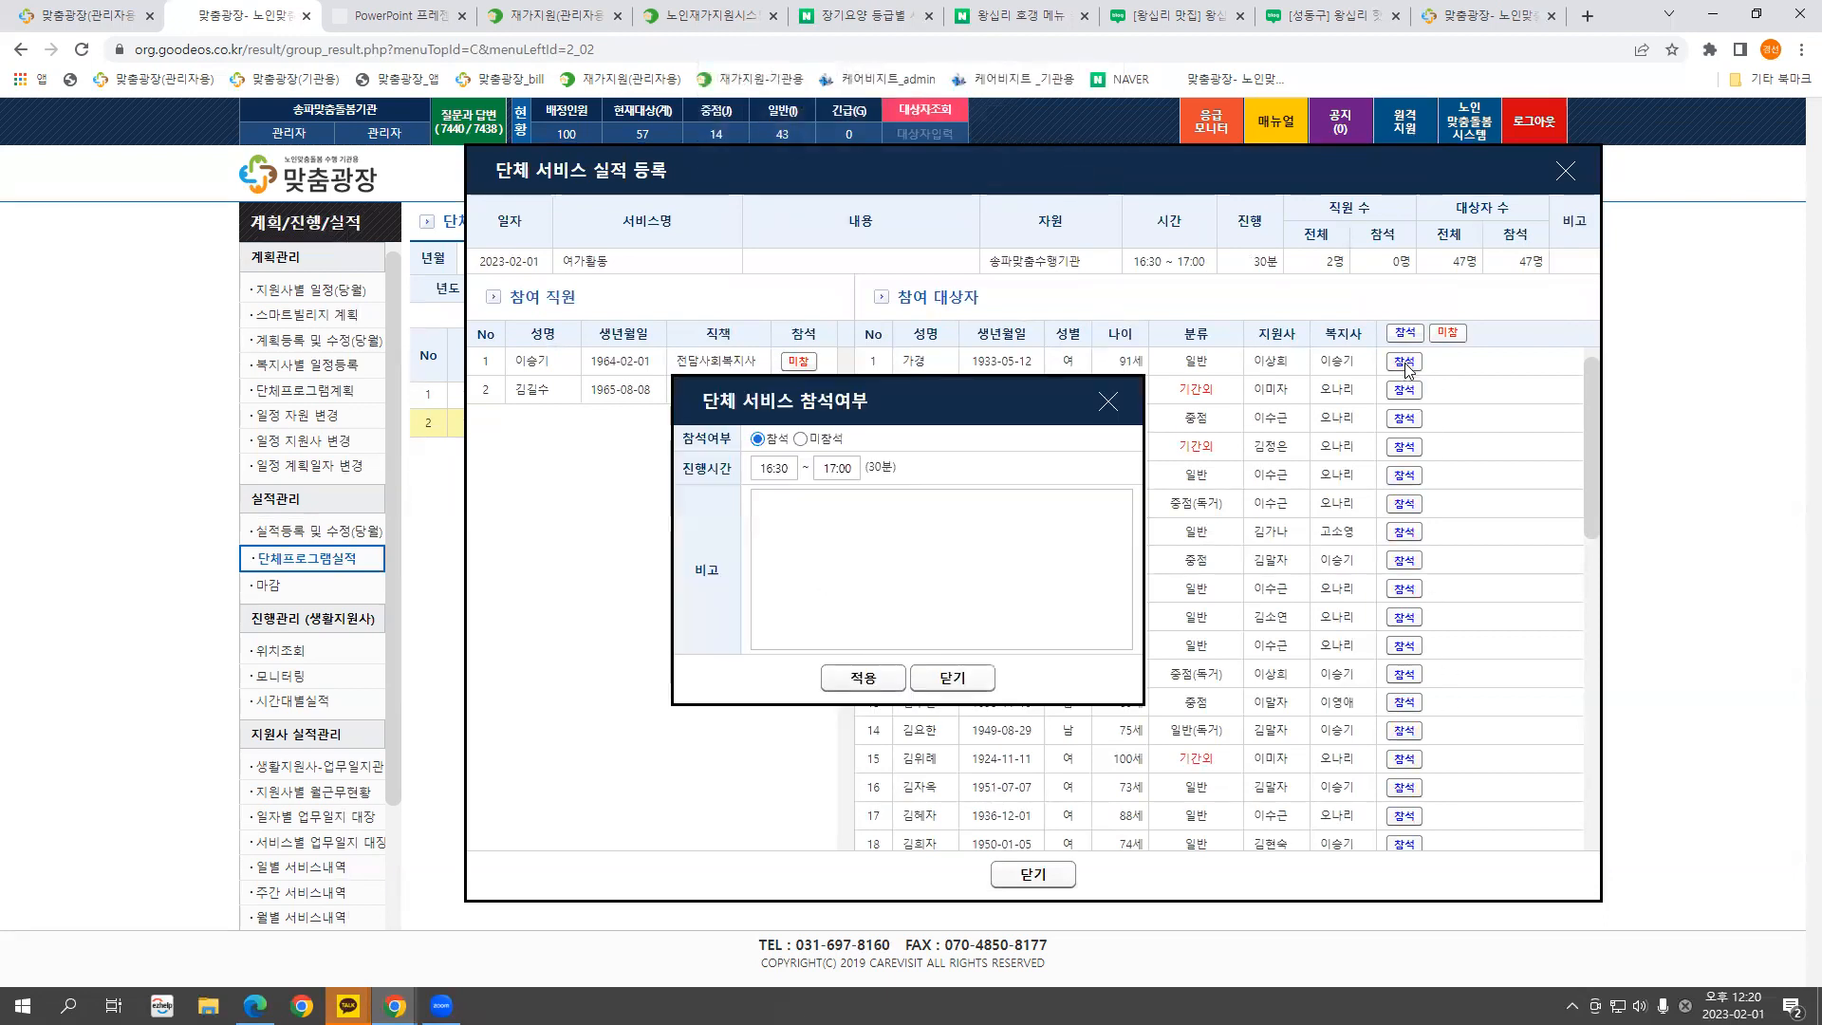
pyautogui.click(1105, 396)
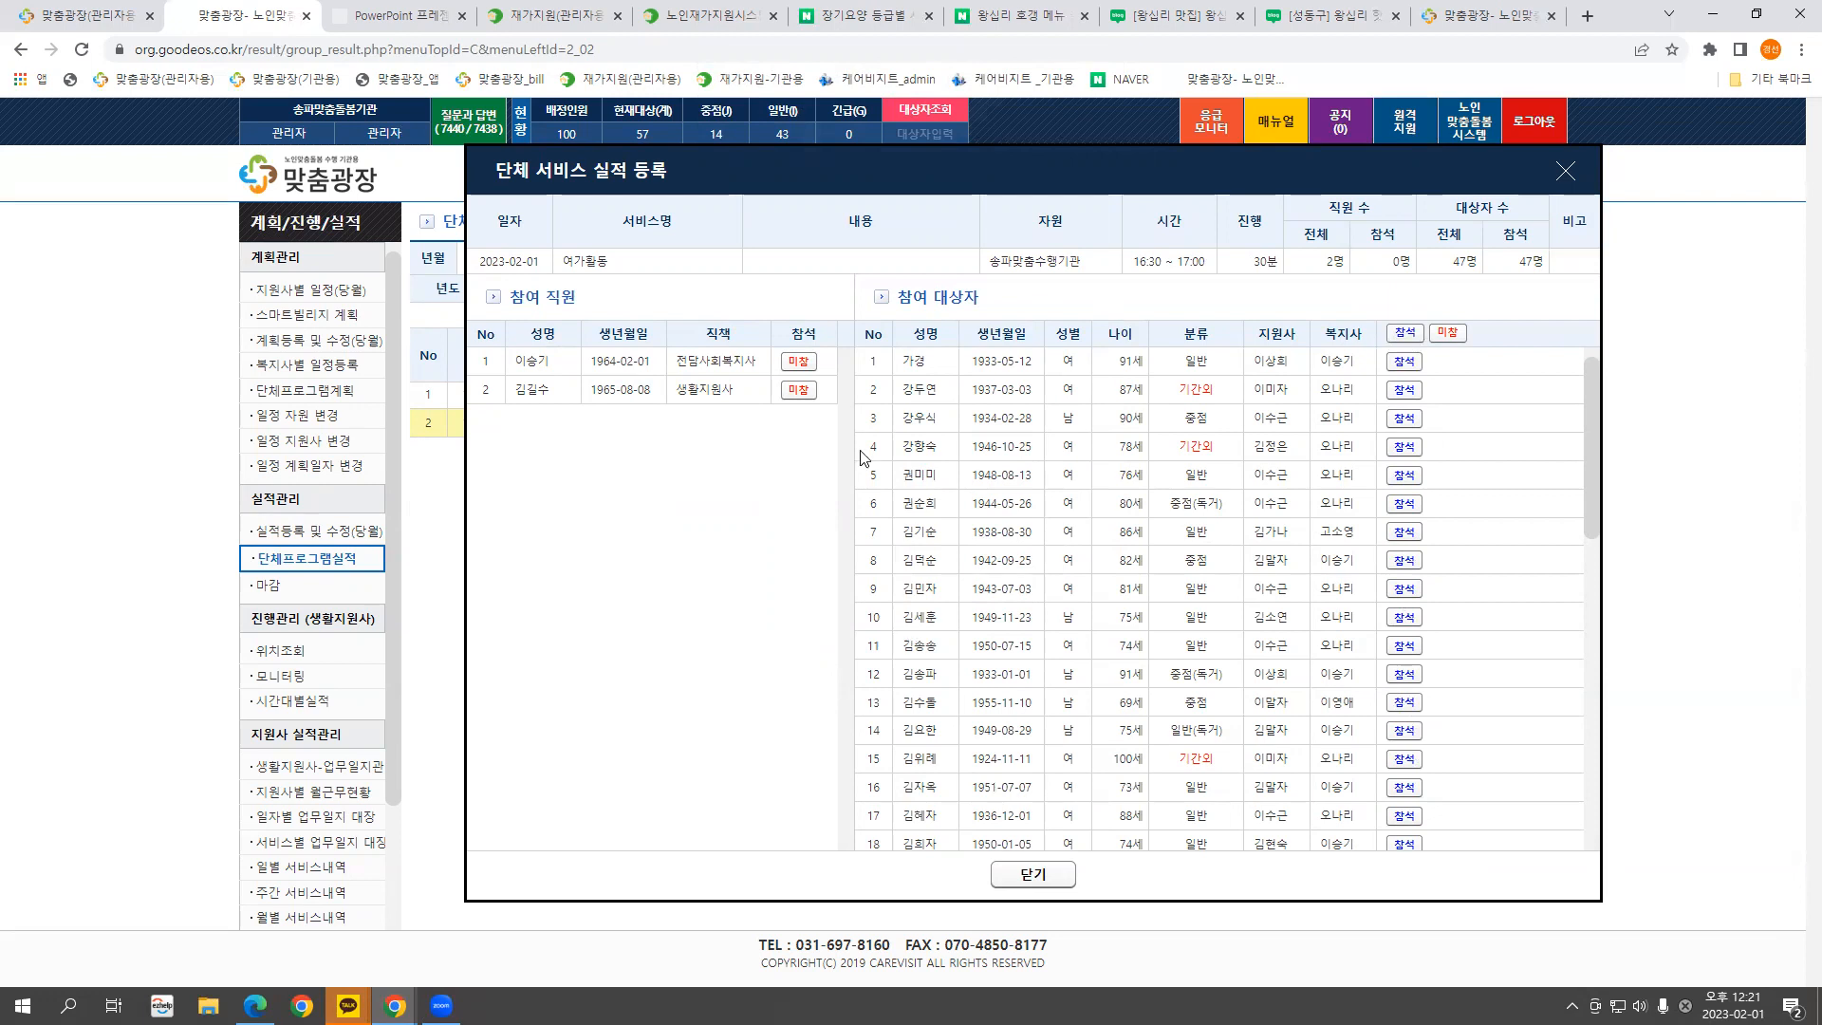
pyautogui.click(798, 392)
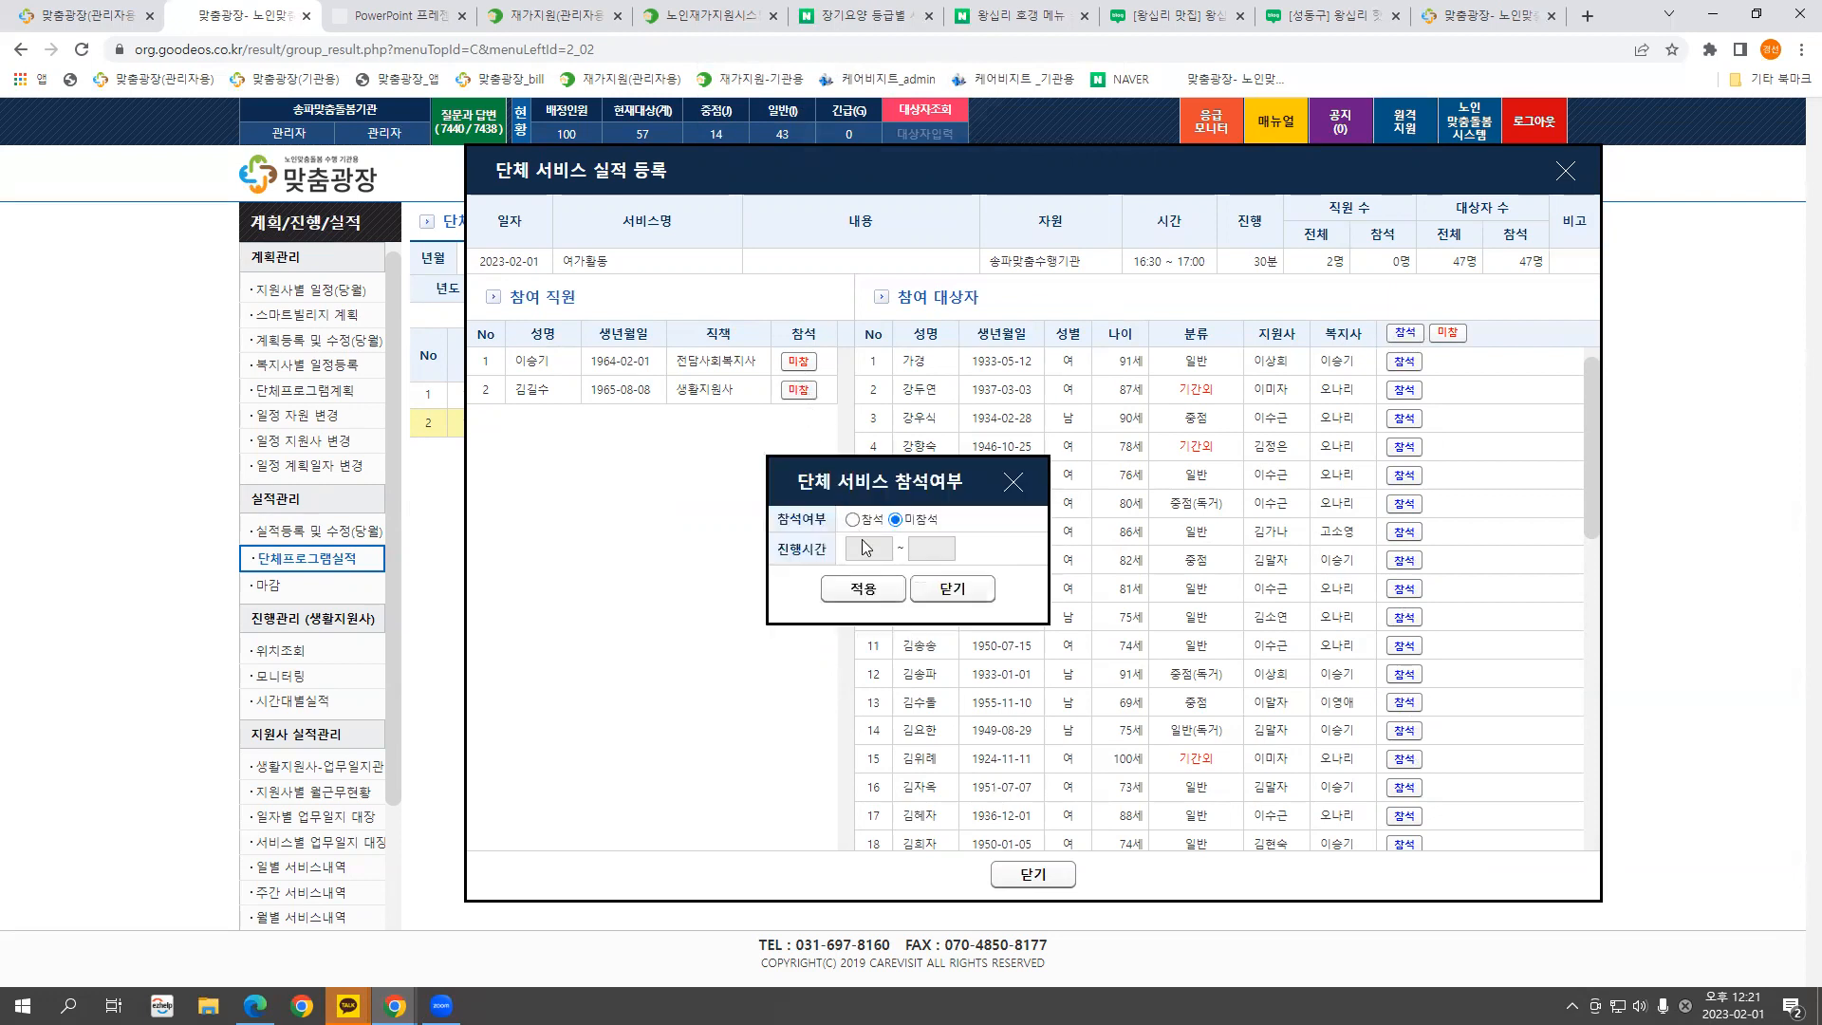
pyautogui.click(1013, 480)
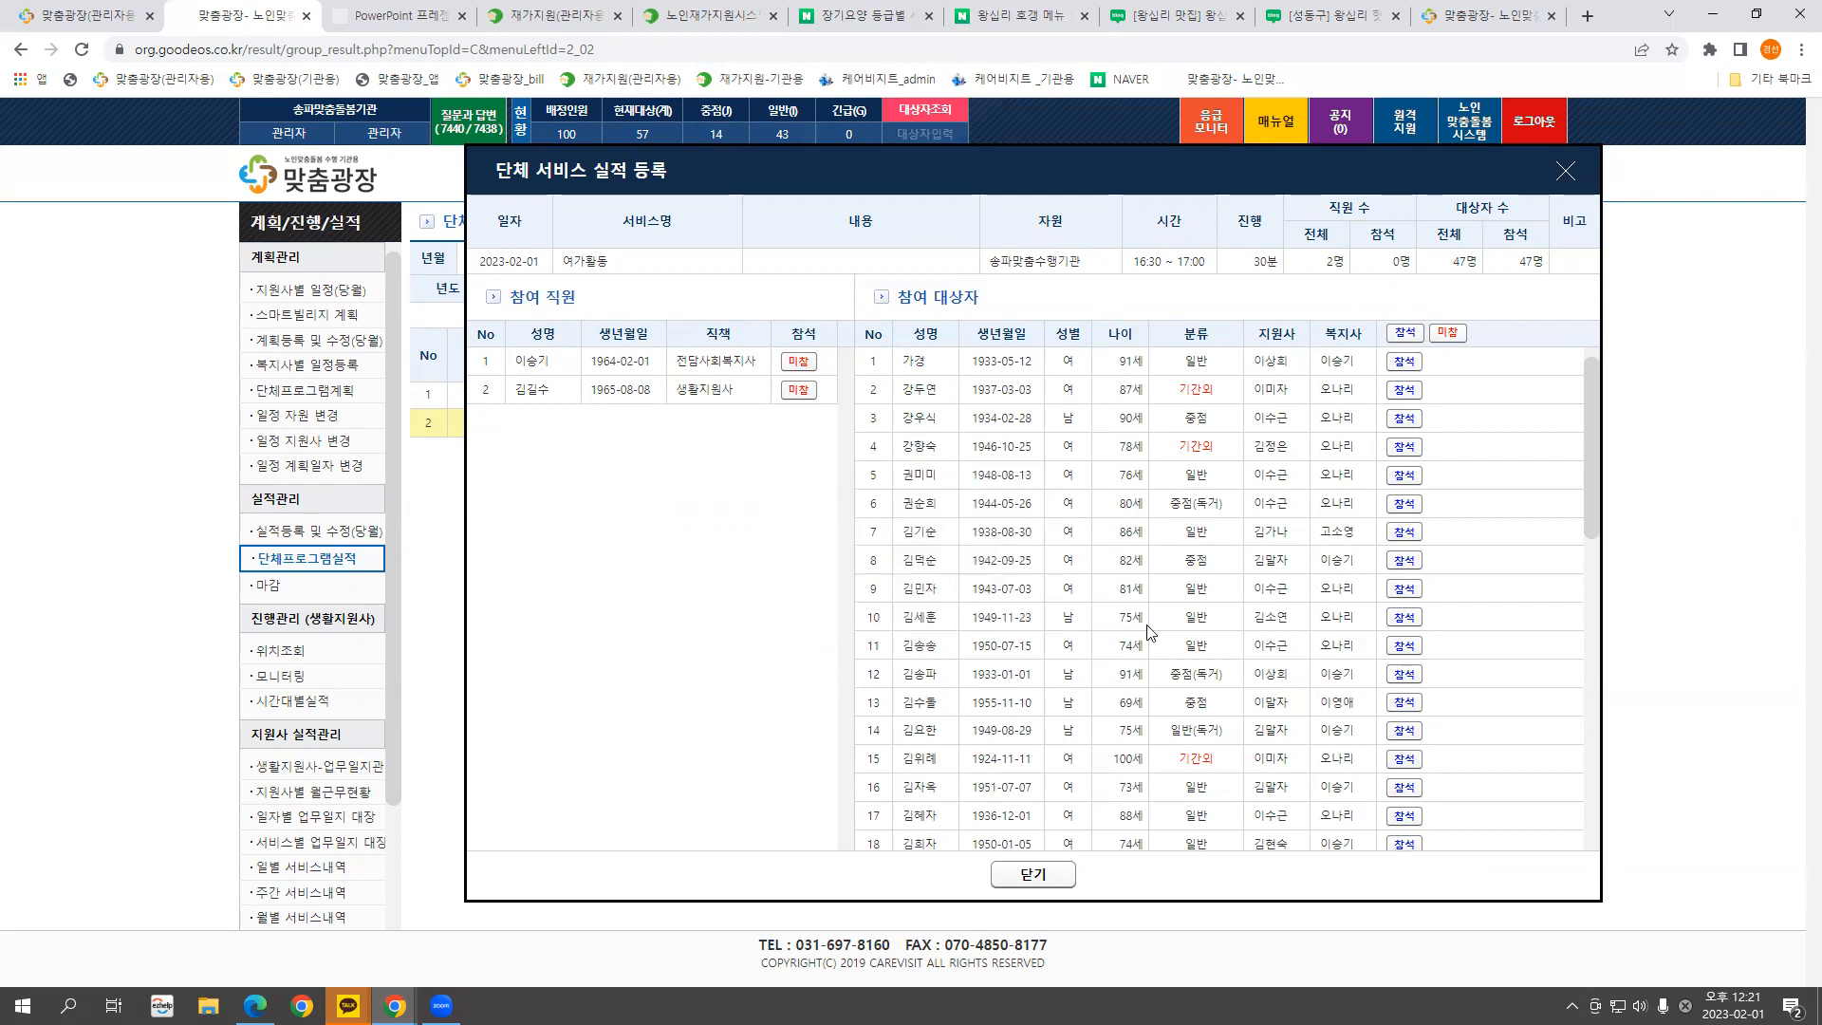
pyautogui.click(1560, 177)
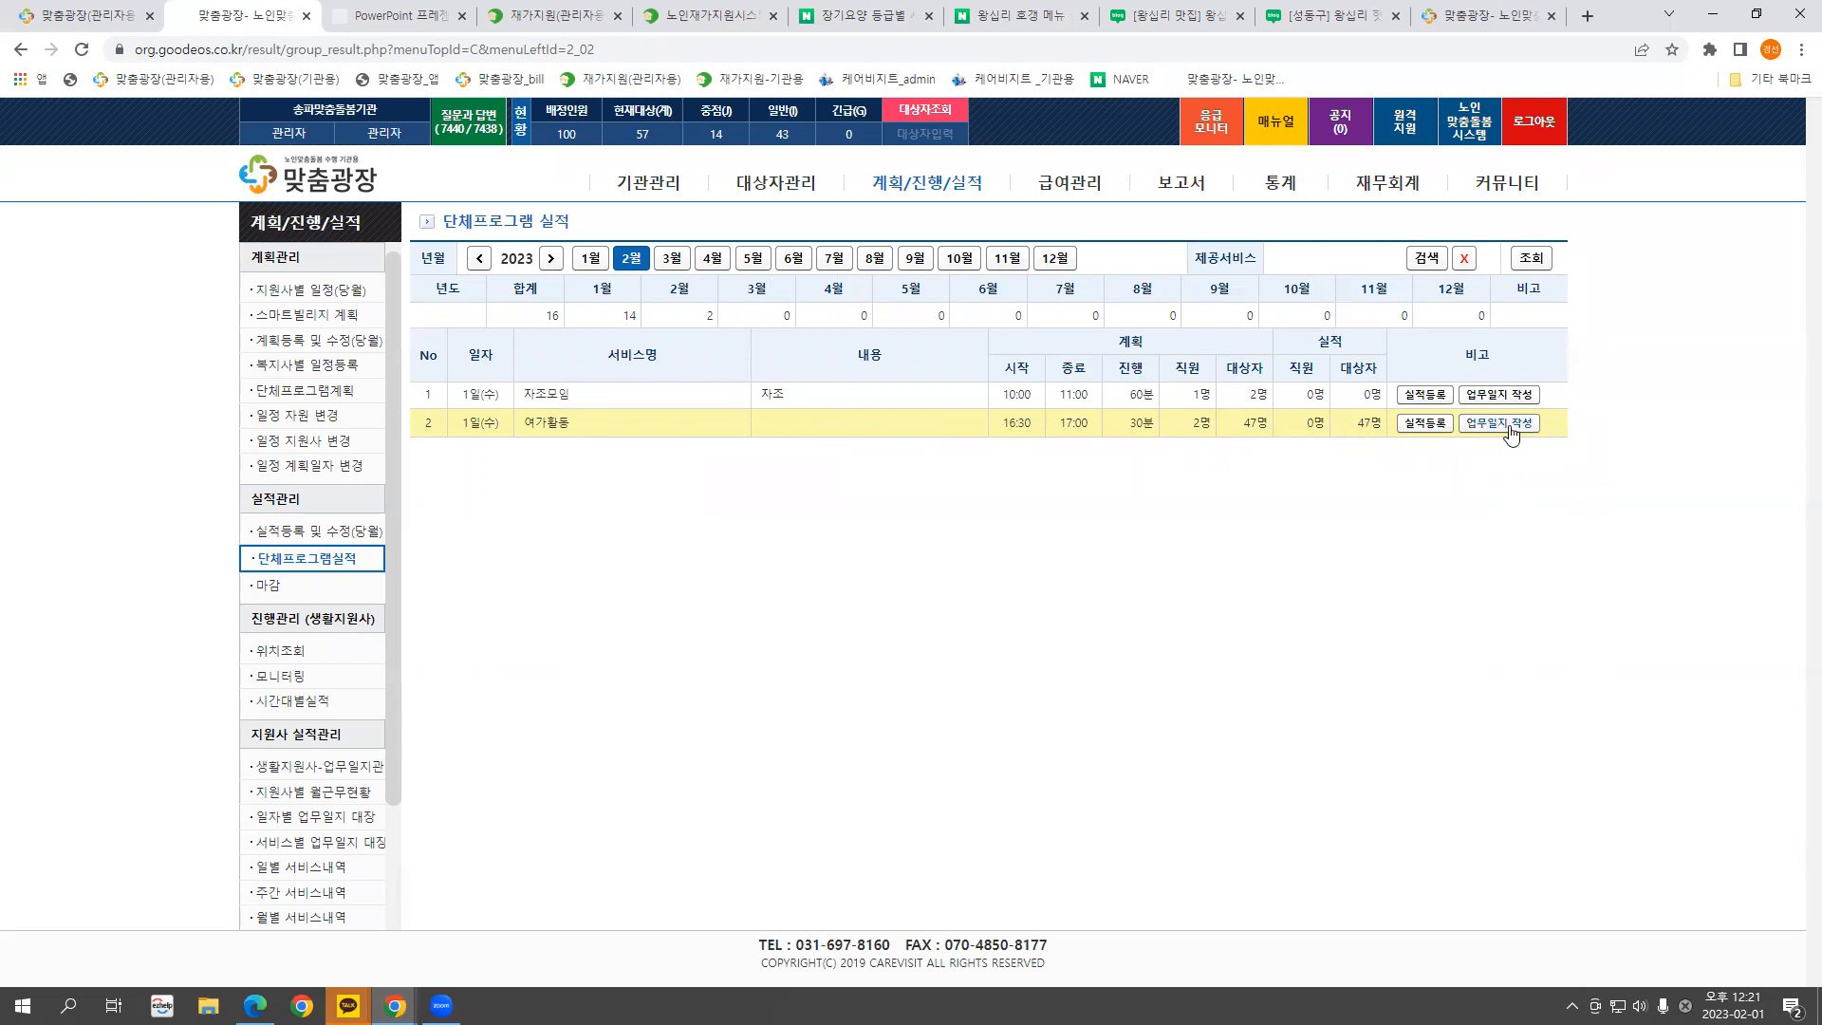
# Look at the 여가활동 업무일지 without saving, then go to the 마감 page
pyautogui.click(1509, 423)
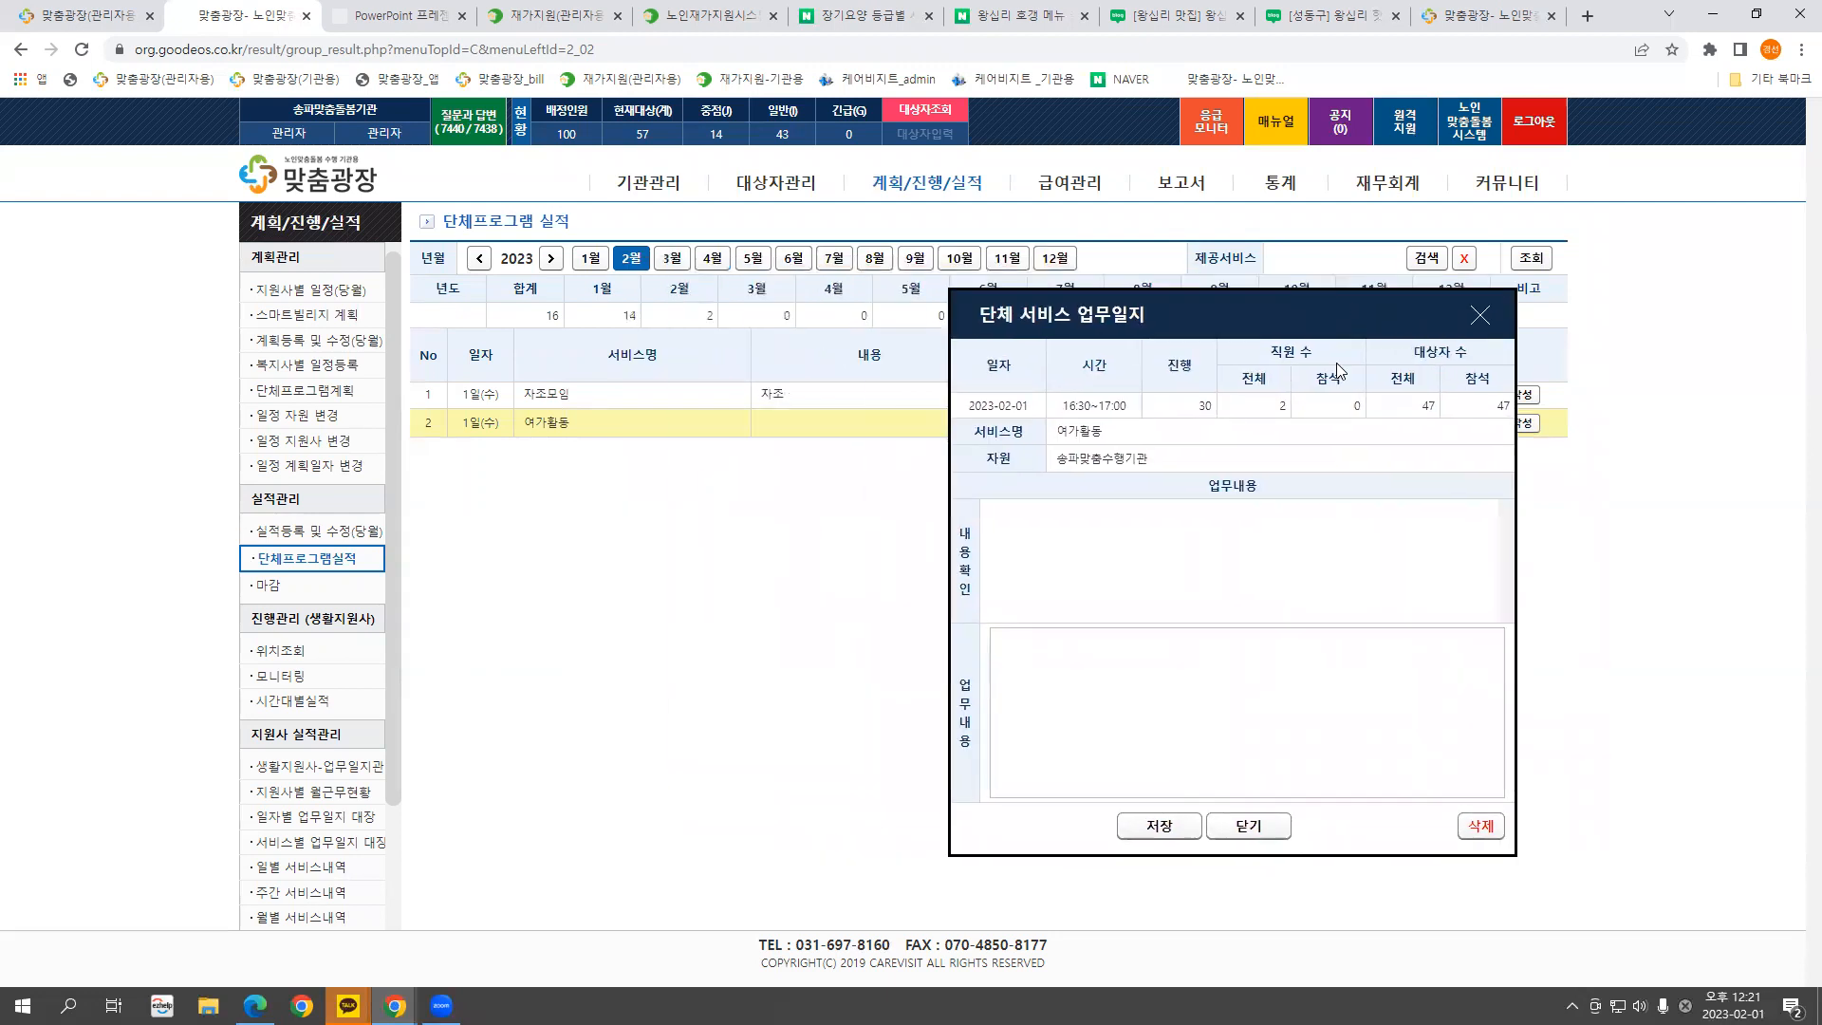
pyautogui.click(1478, 316)
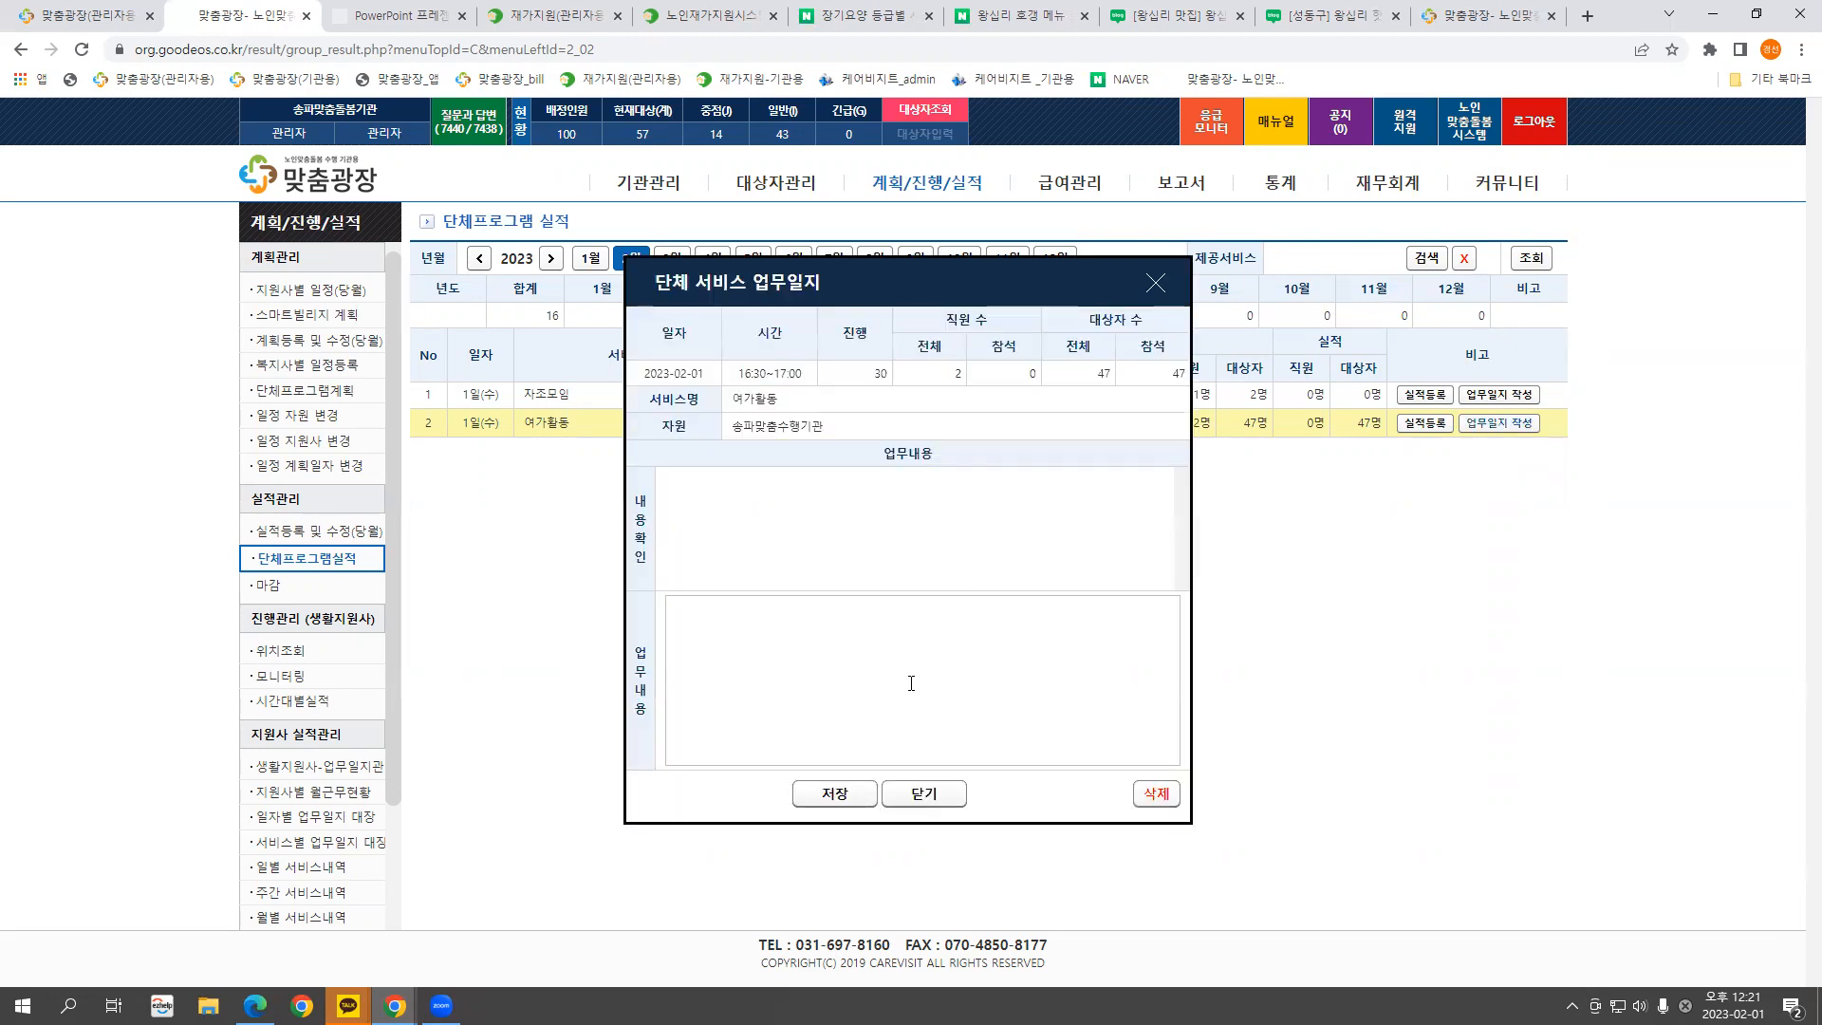
pyautogui.click(1154, 283)
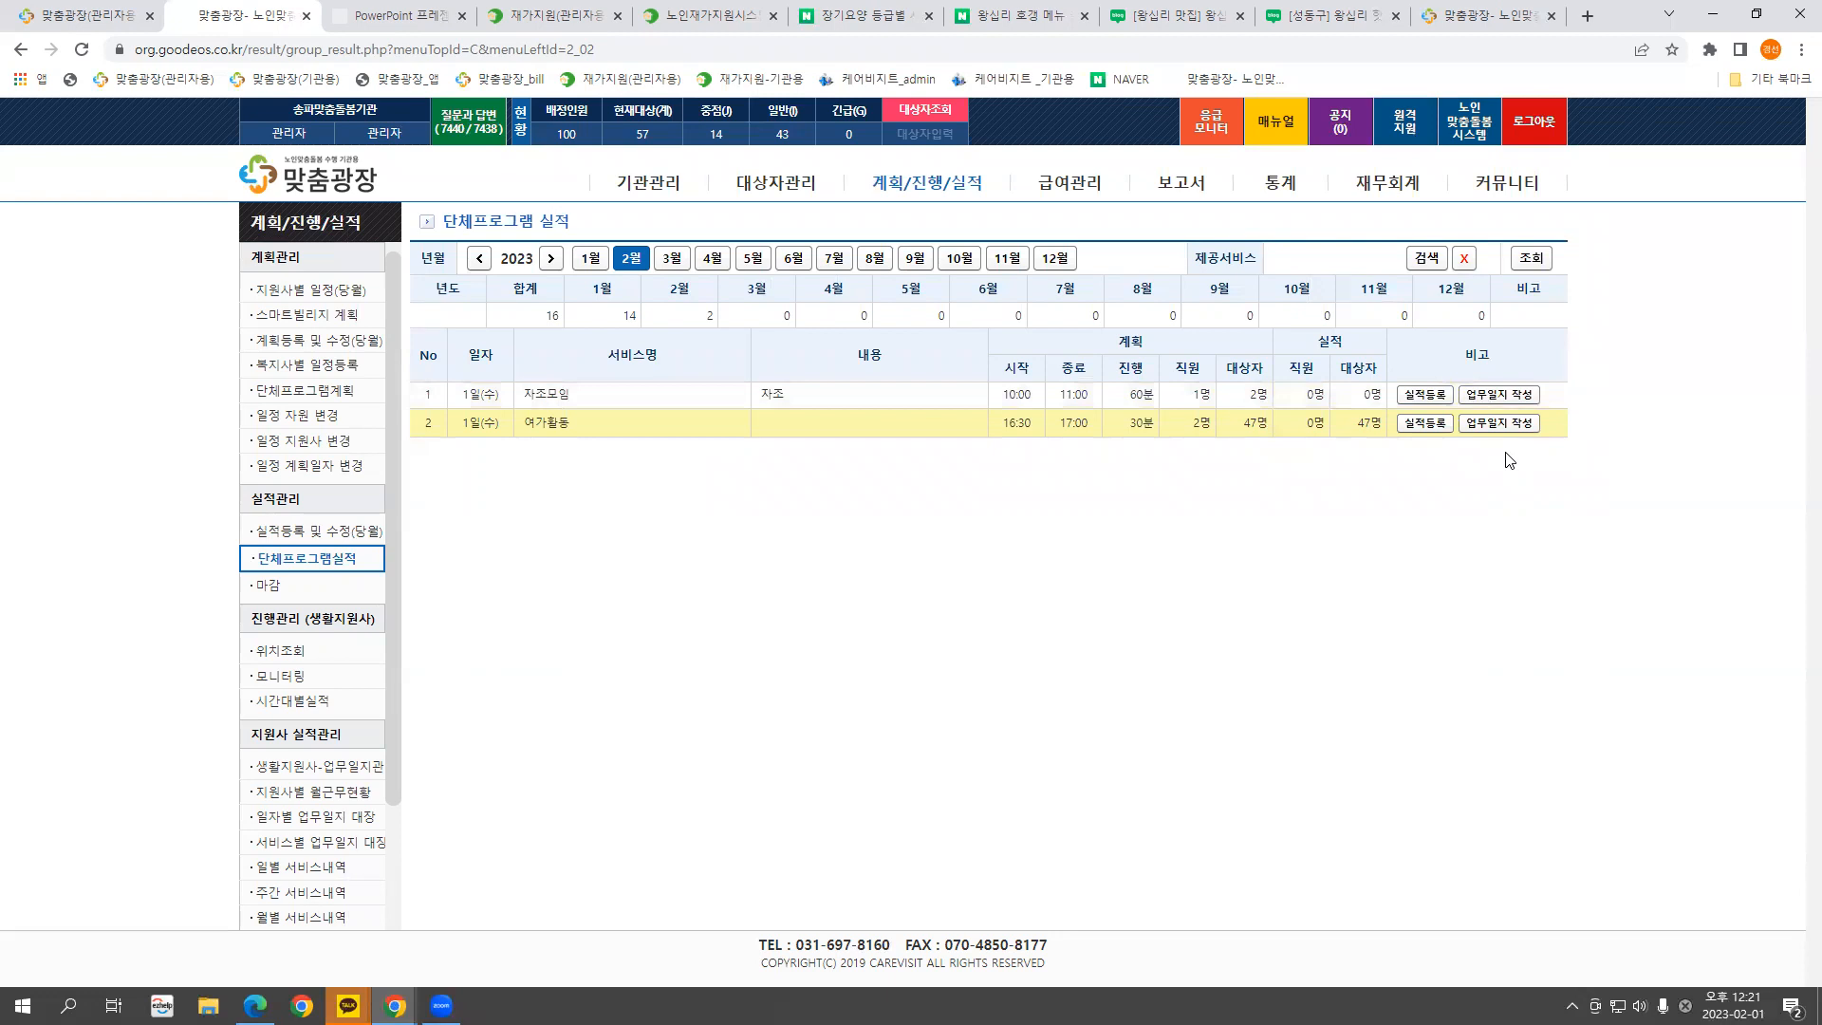
pyautogui.click(269, 587)
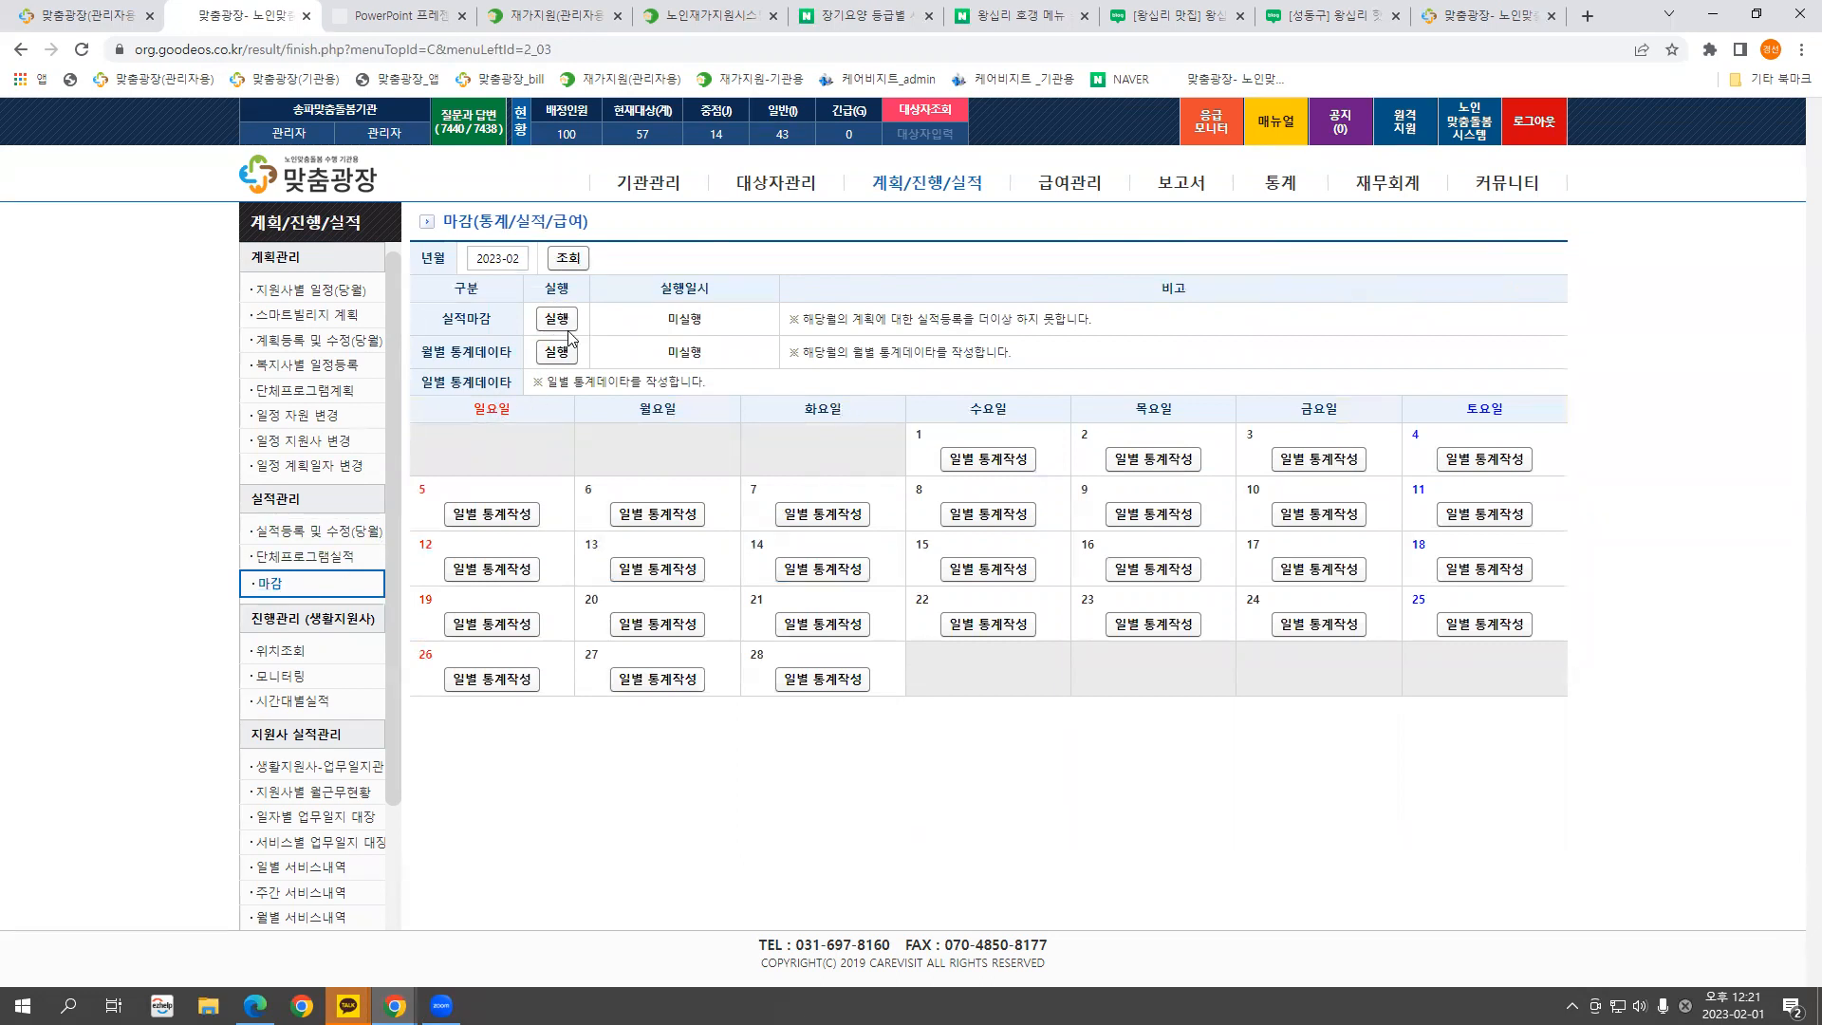
# Check the 실적마감 row and confirm the closing month is 2023-02
pyautogui.moveTo(455, 316); pyautogui.dragTo(615, 317)
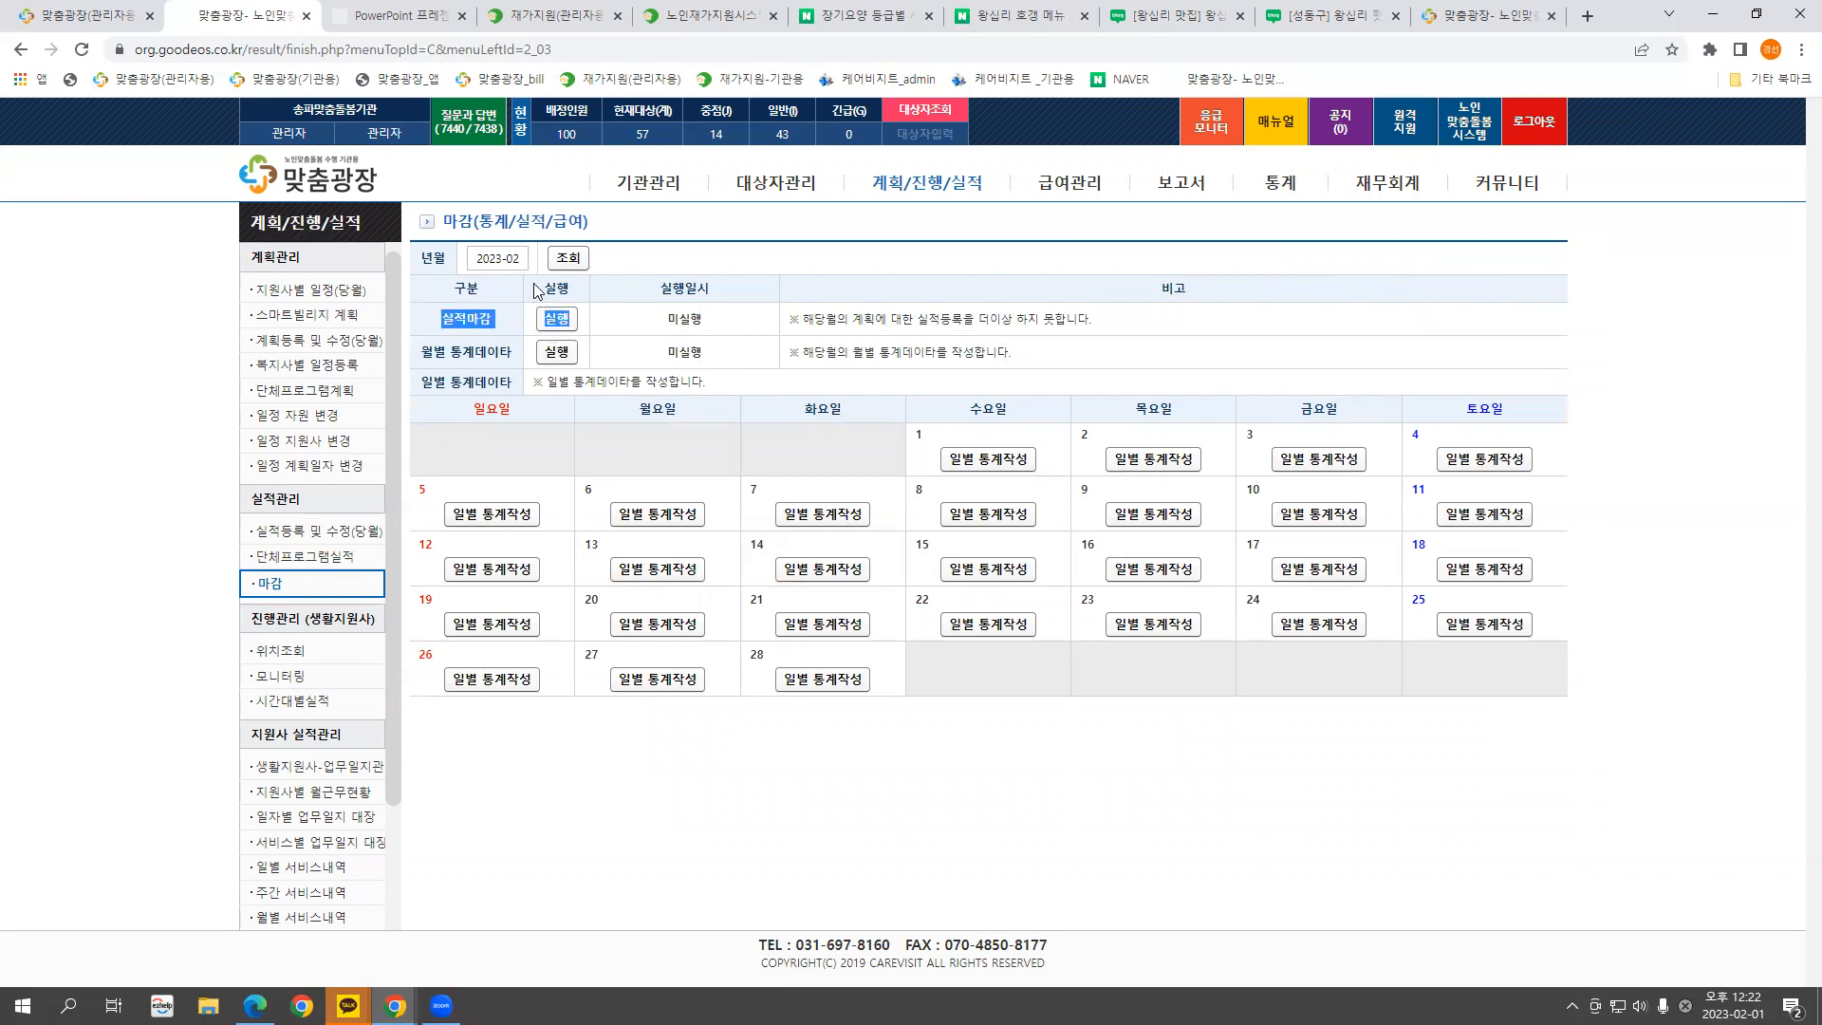
pyautogui.click(525, 257)
pyautogui.click(700, 271)
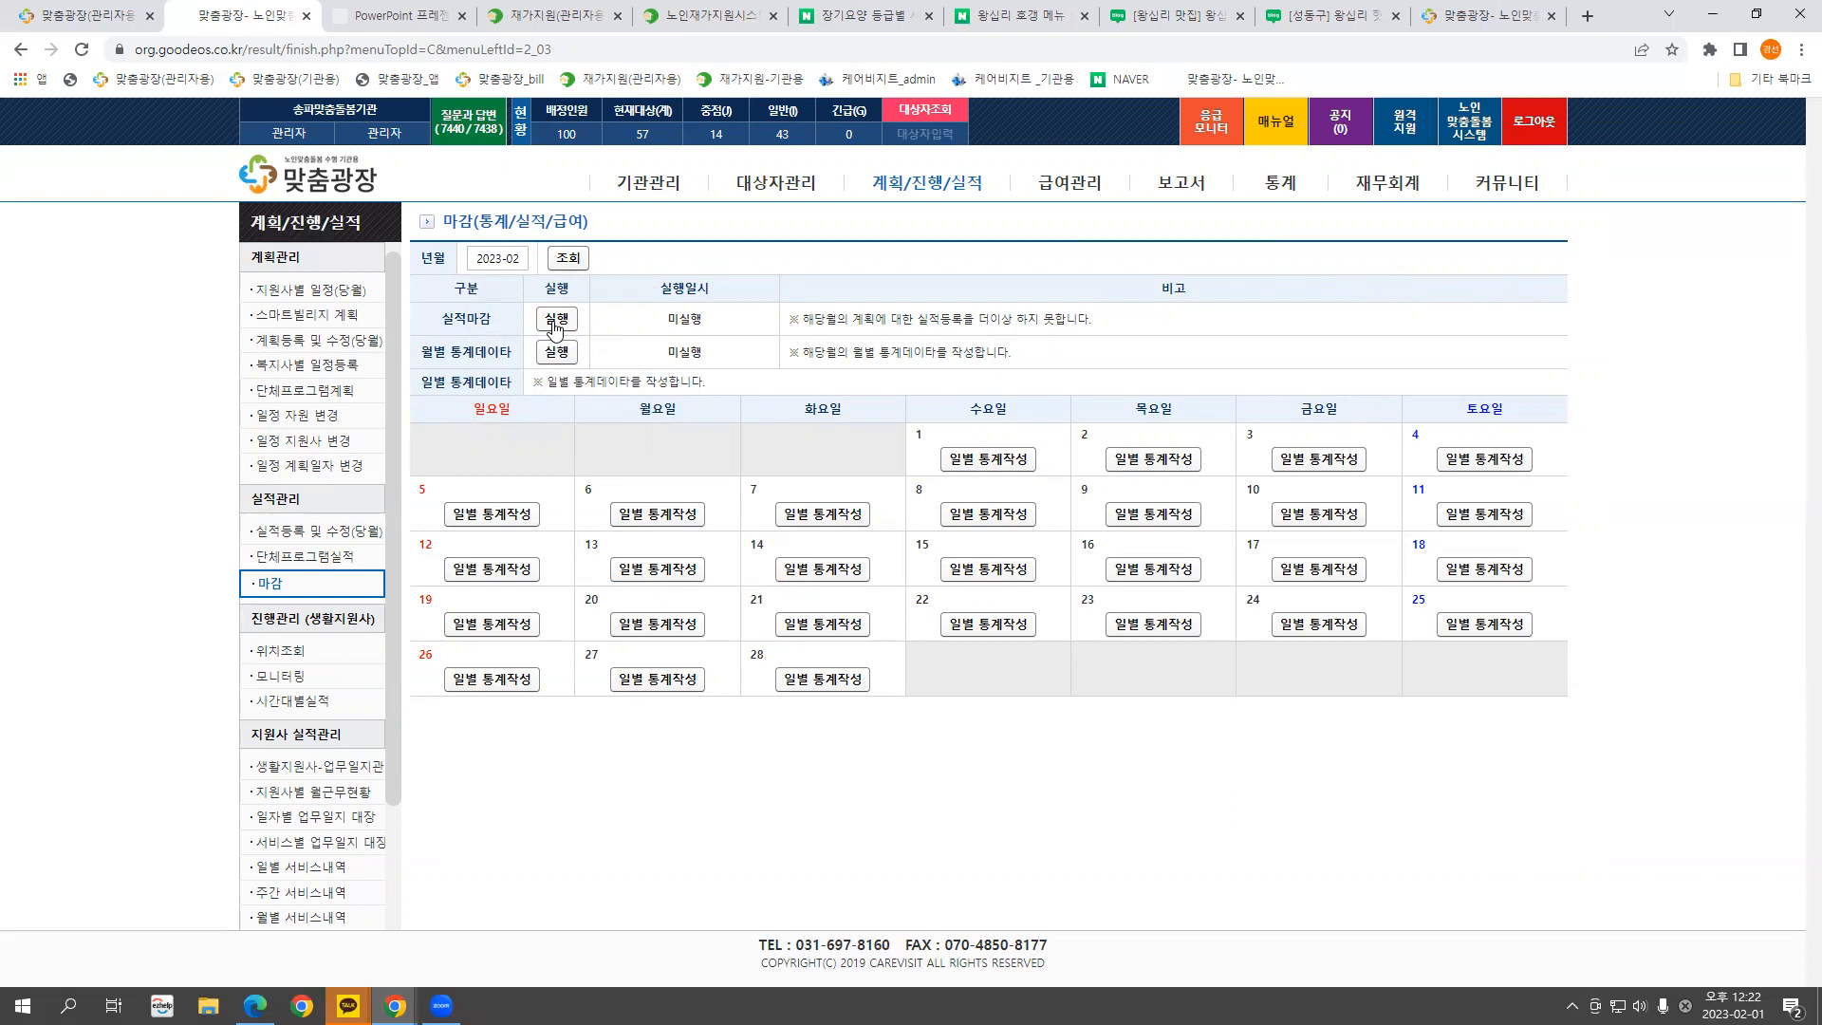
# Review the third client's January records, then return to 마감 and start 실적마감 for 2023-02
pyautogui.click(329, 534)
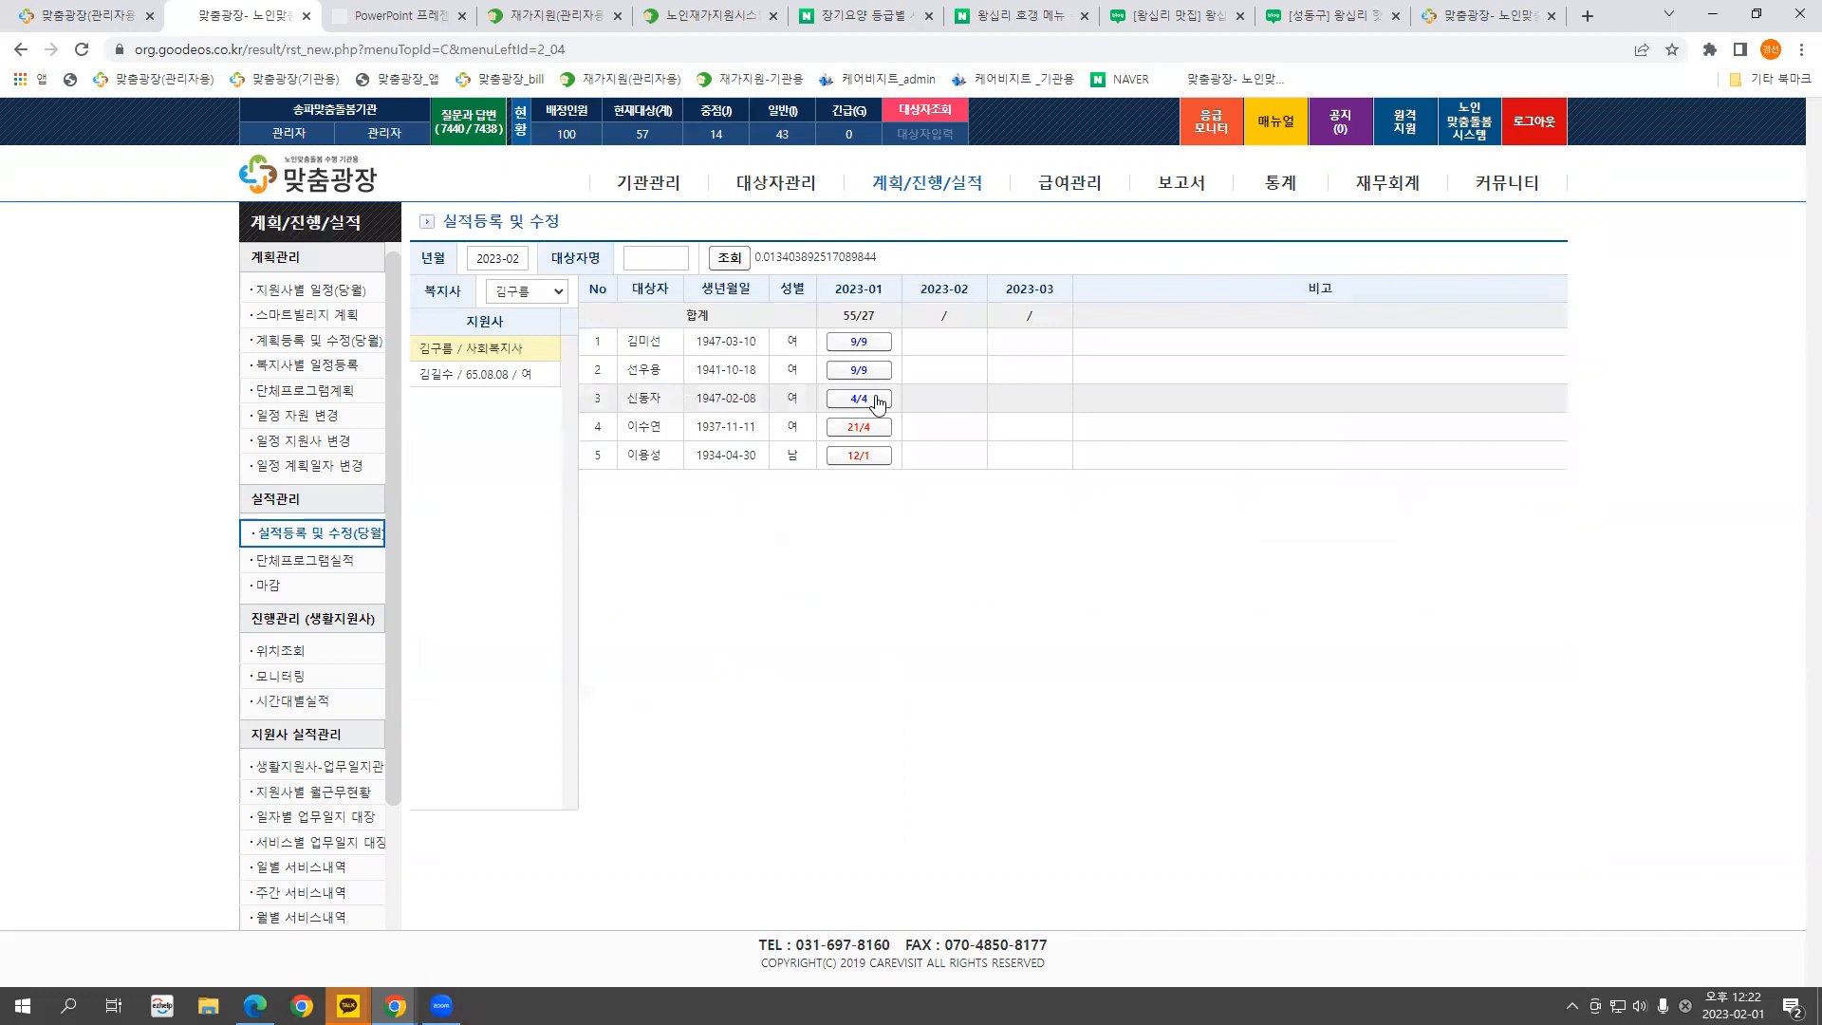
pyautogui.click(877, 405)
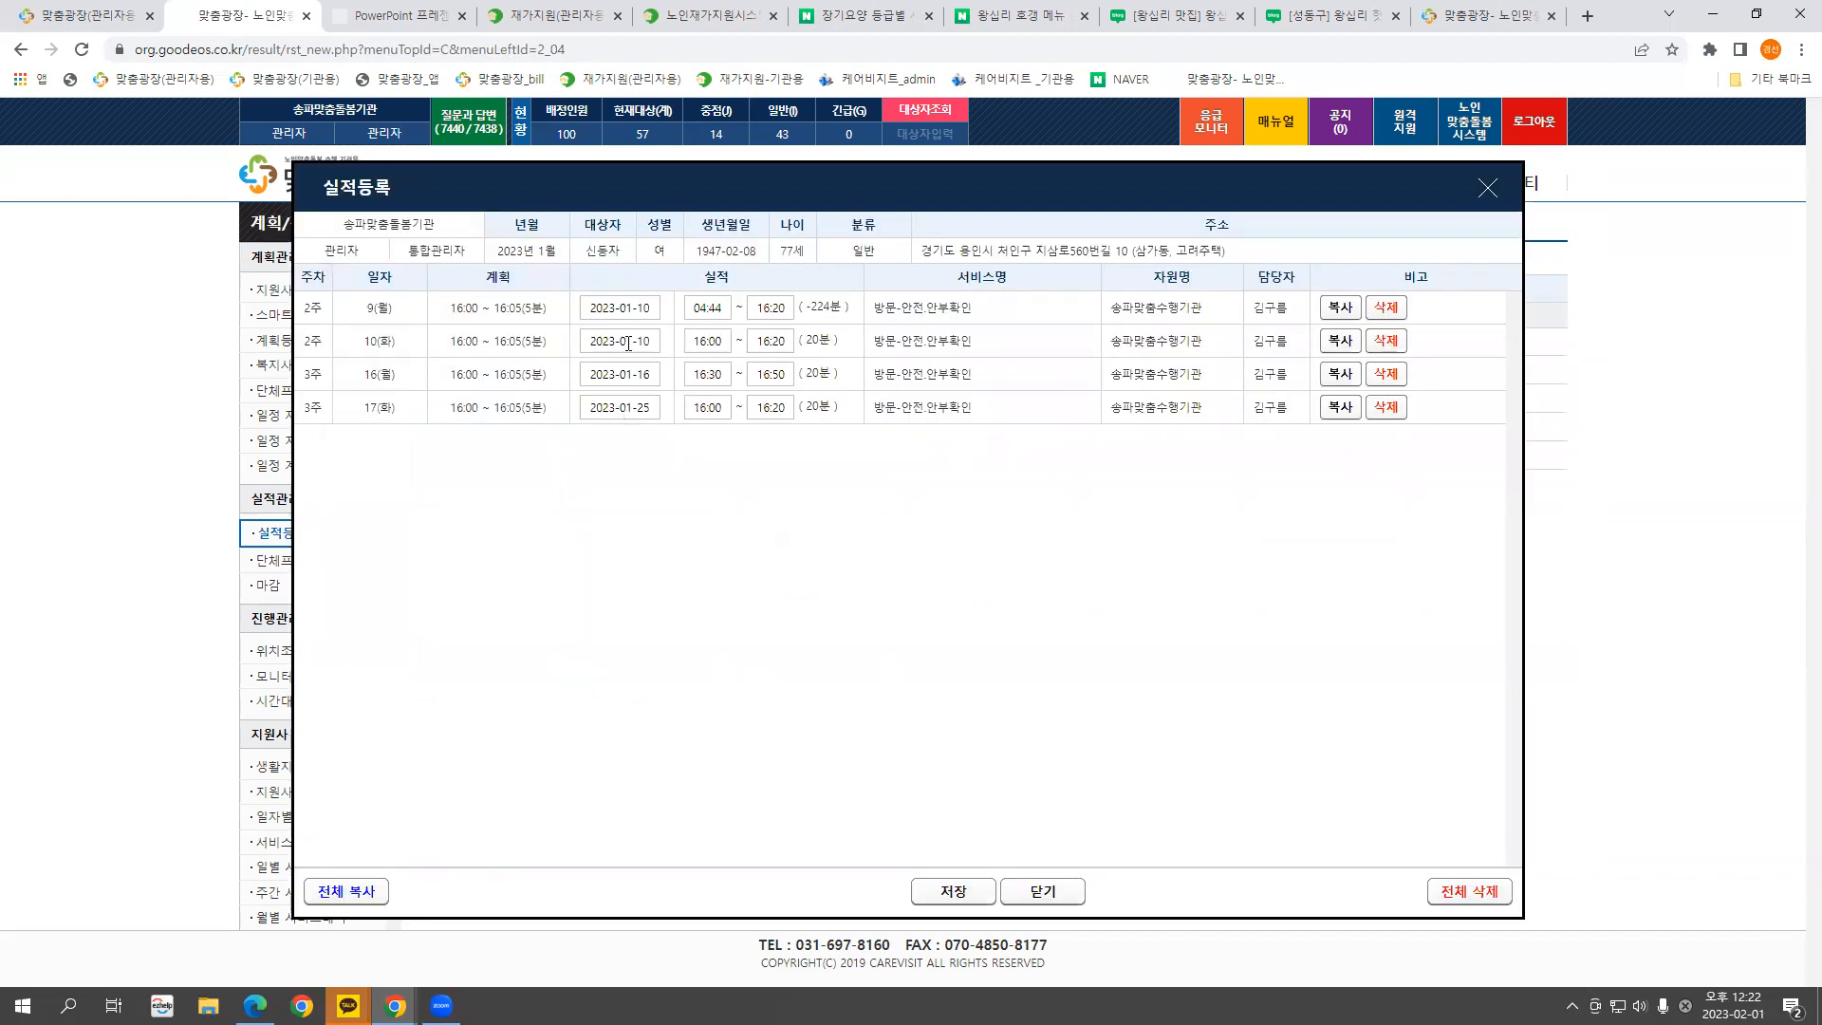
pyautogui.click(1488, 187)
pyautogui.click(268, 588)
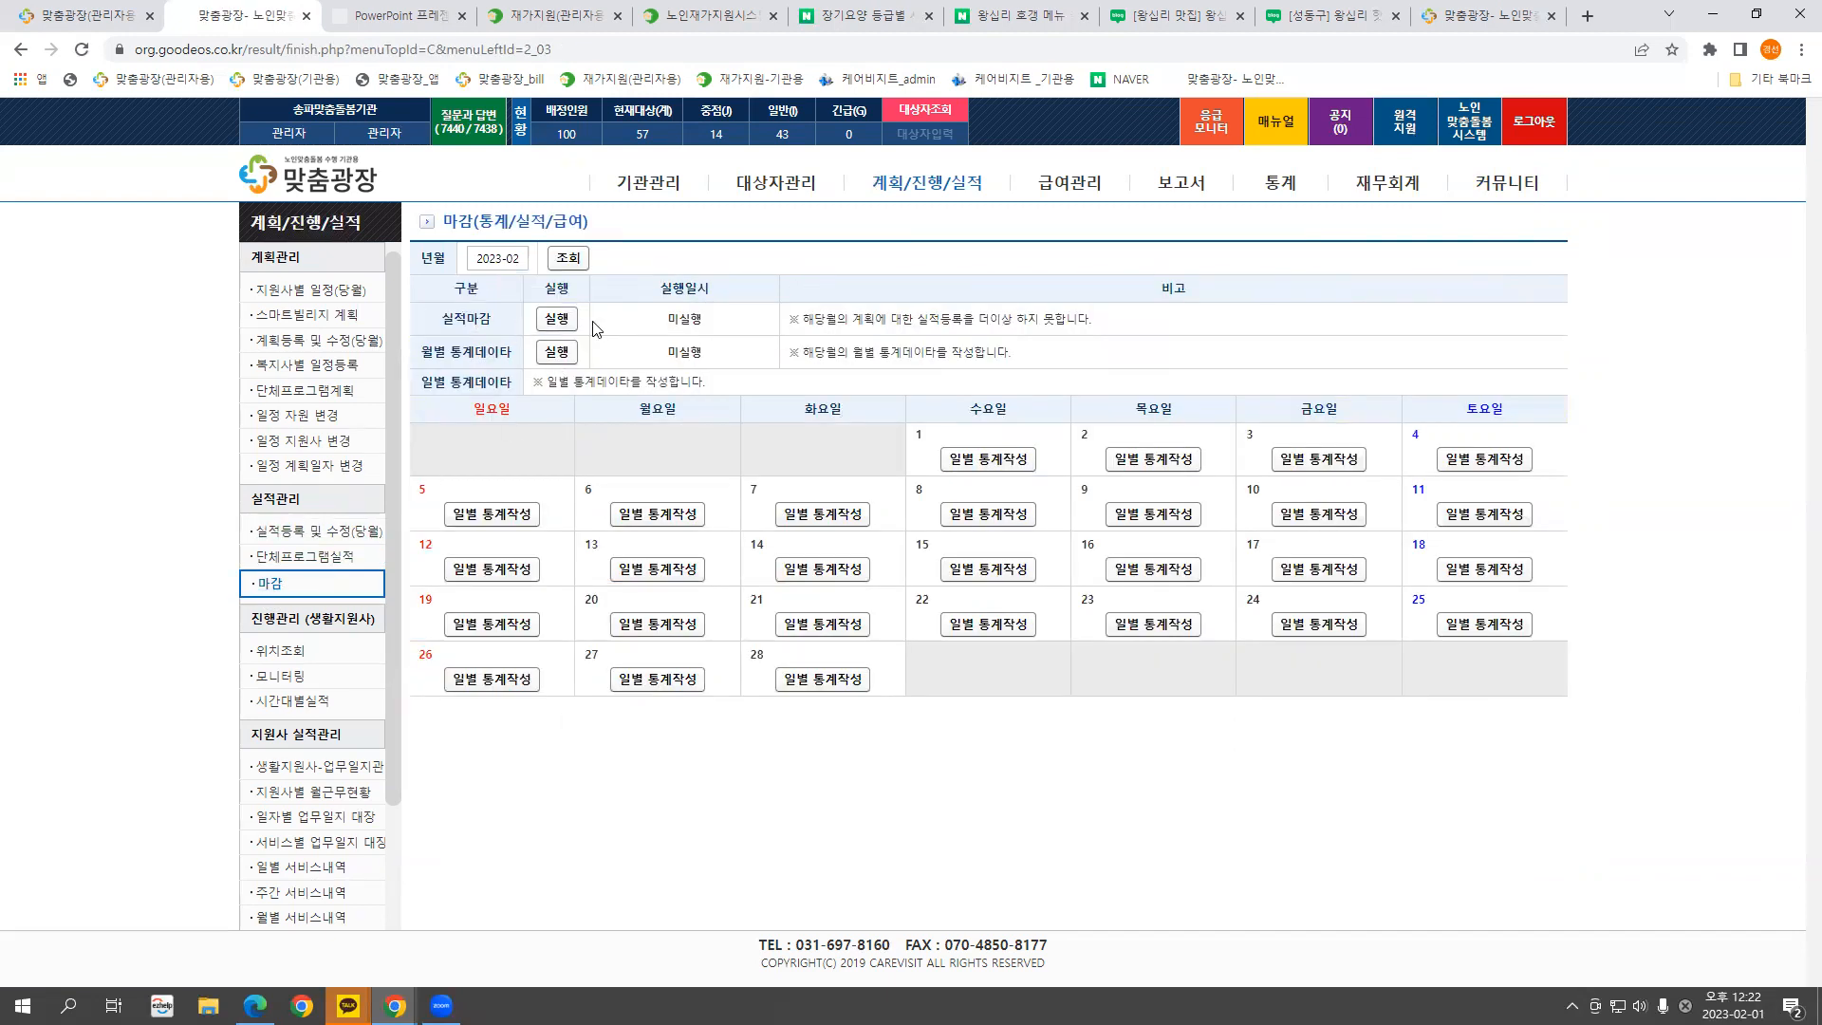
pyautogui.click(562, 323)
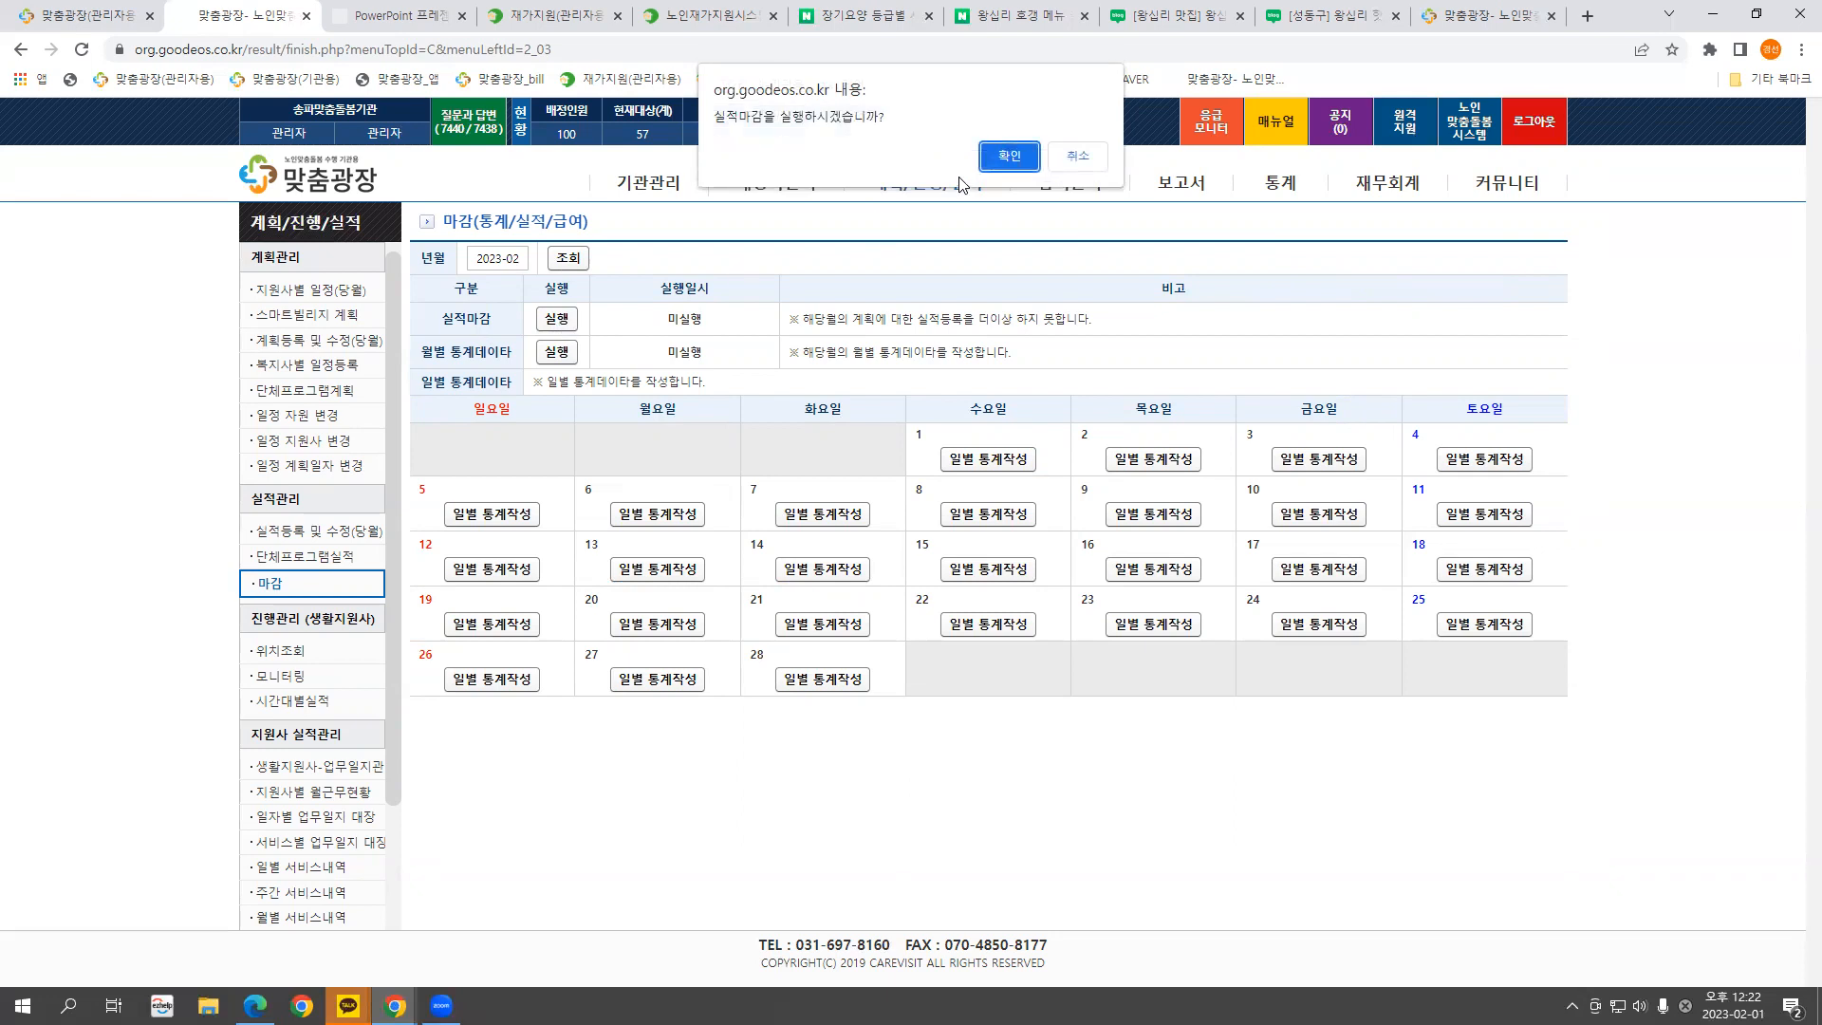
# Run the 2023-02 실적마감 and review its recorded run time and locking note
pyautogui.click(1012, 157)
pyautogui.click(1076, 166)
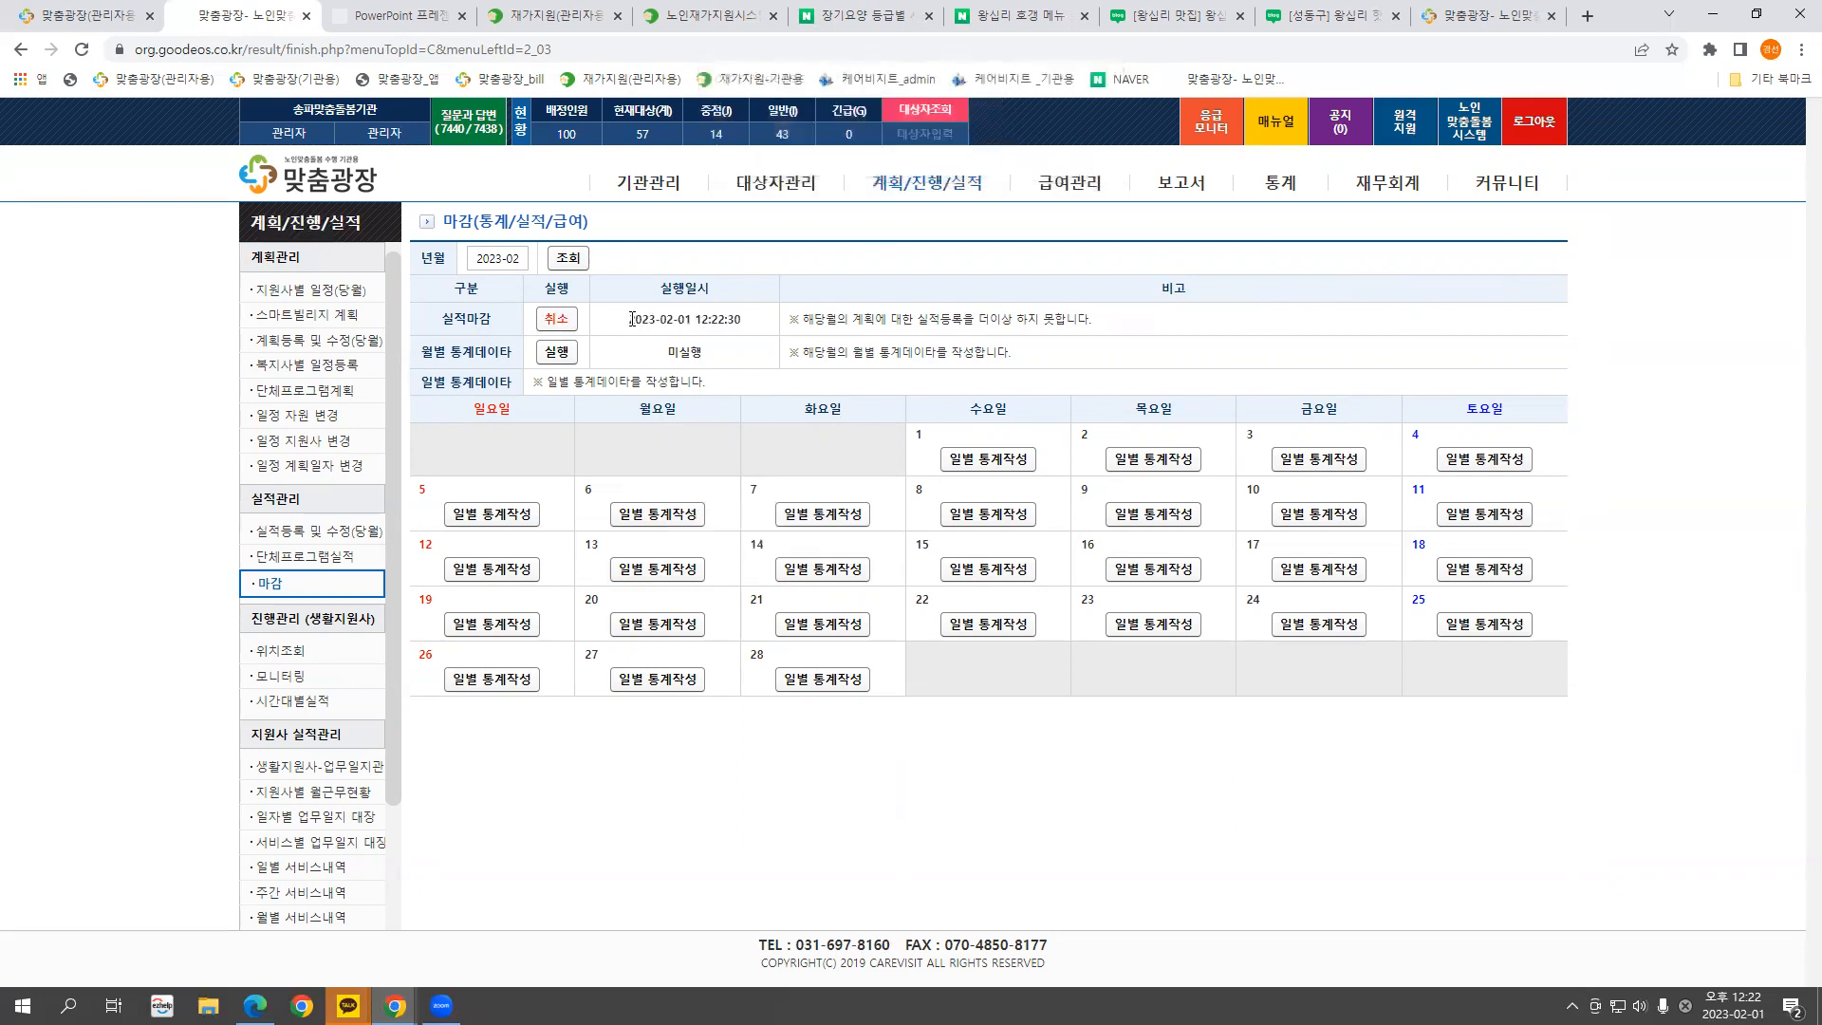
pyautogui.moveTo(619, 323); pyautogui.dragTo(1087, 319)
pyautogui.click(846, 313)
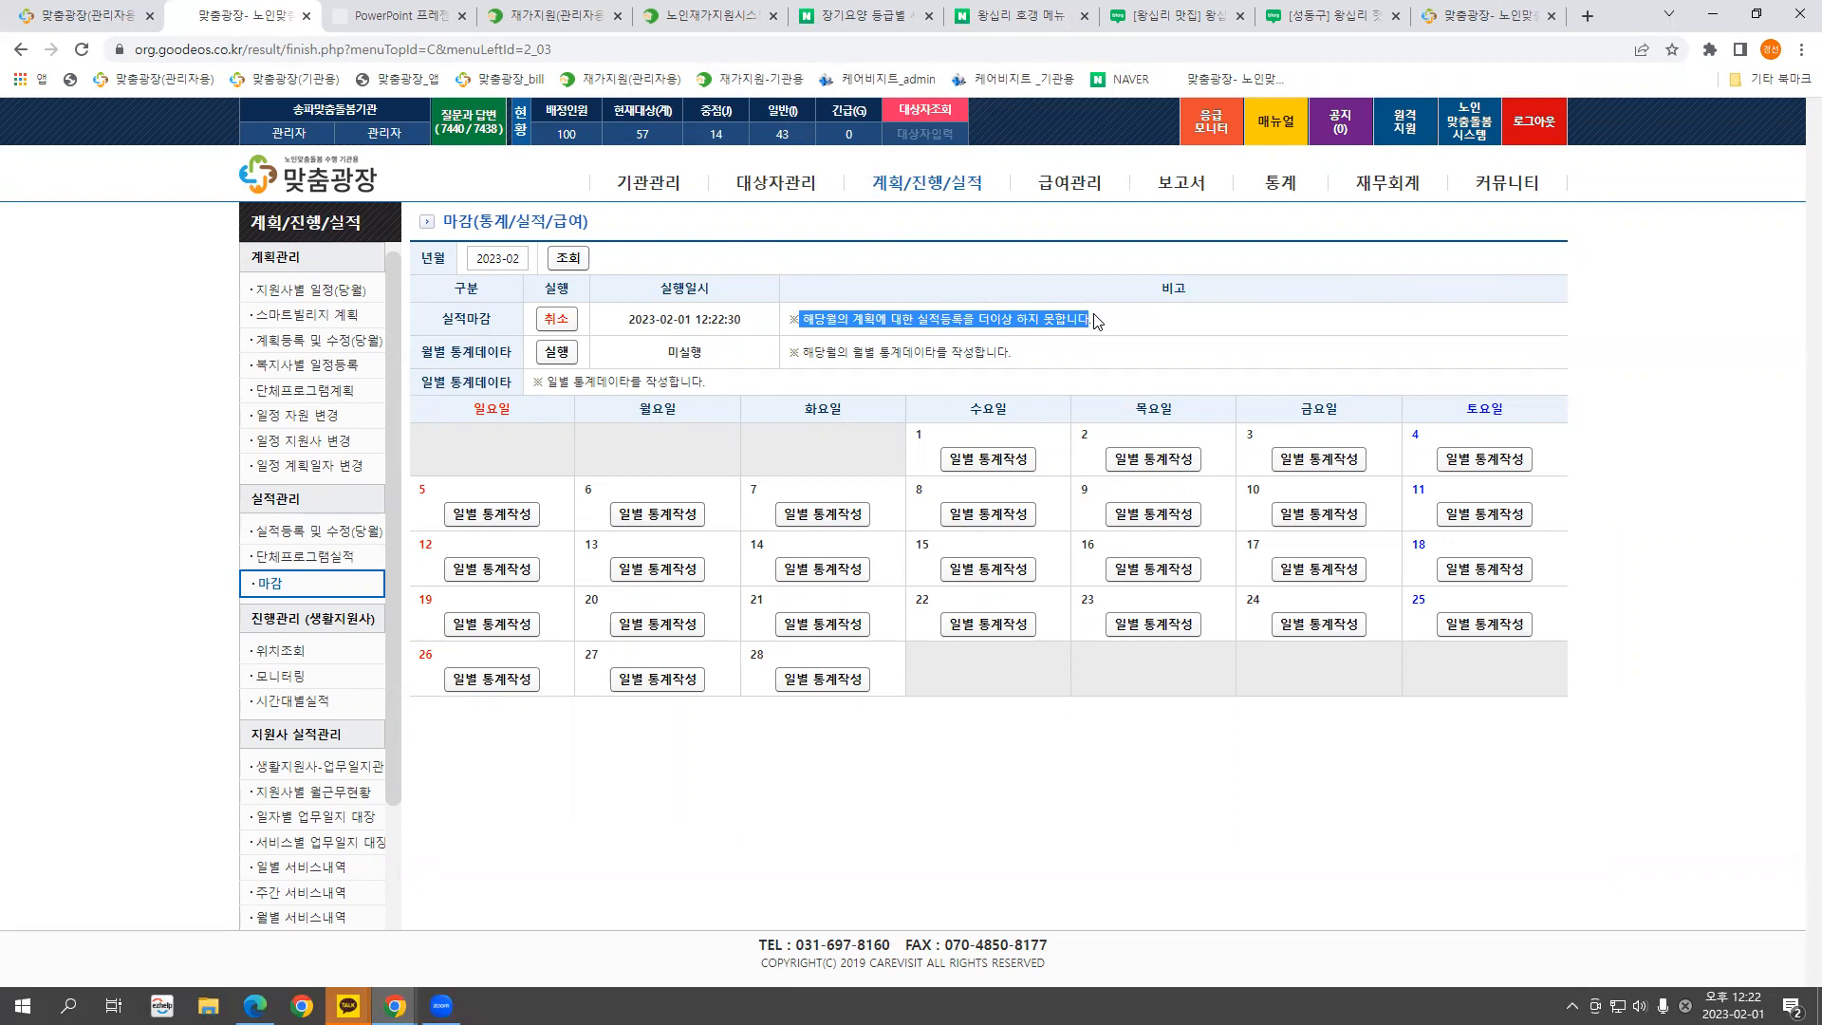
pyautogui.click(1096, 320)
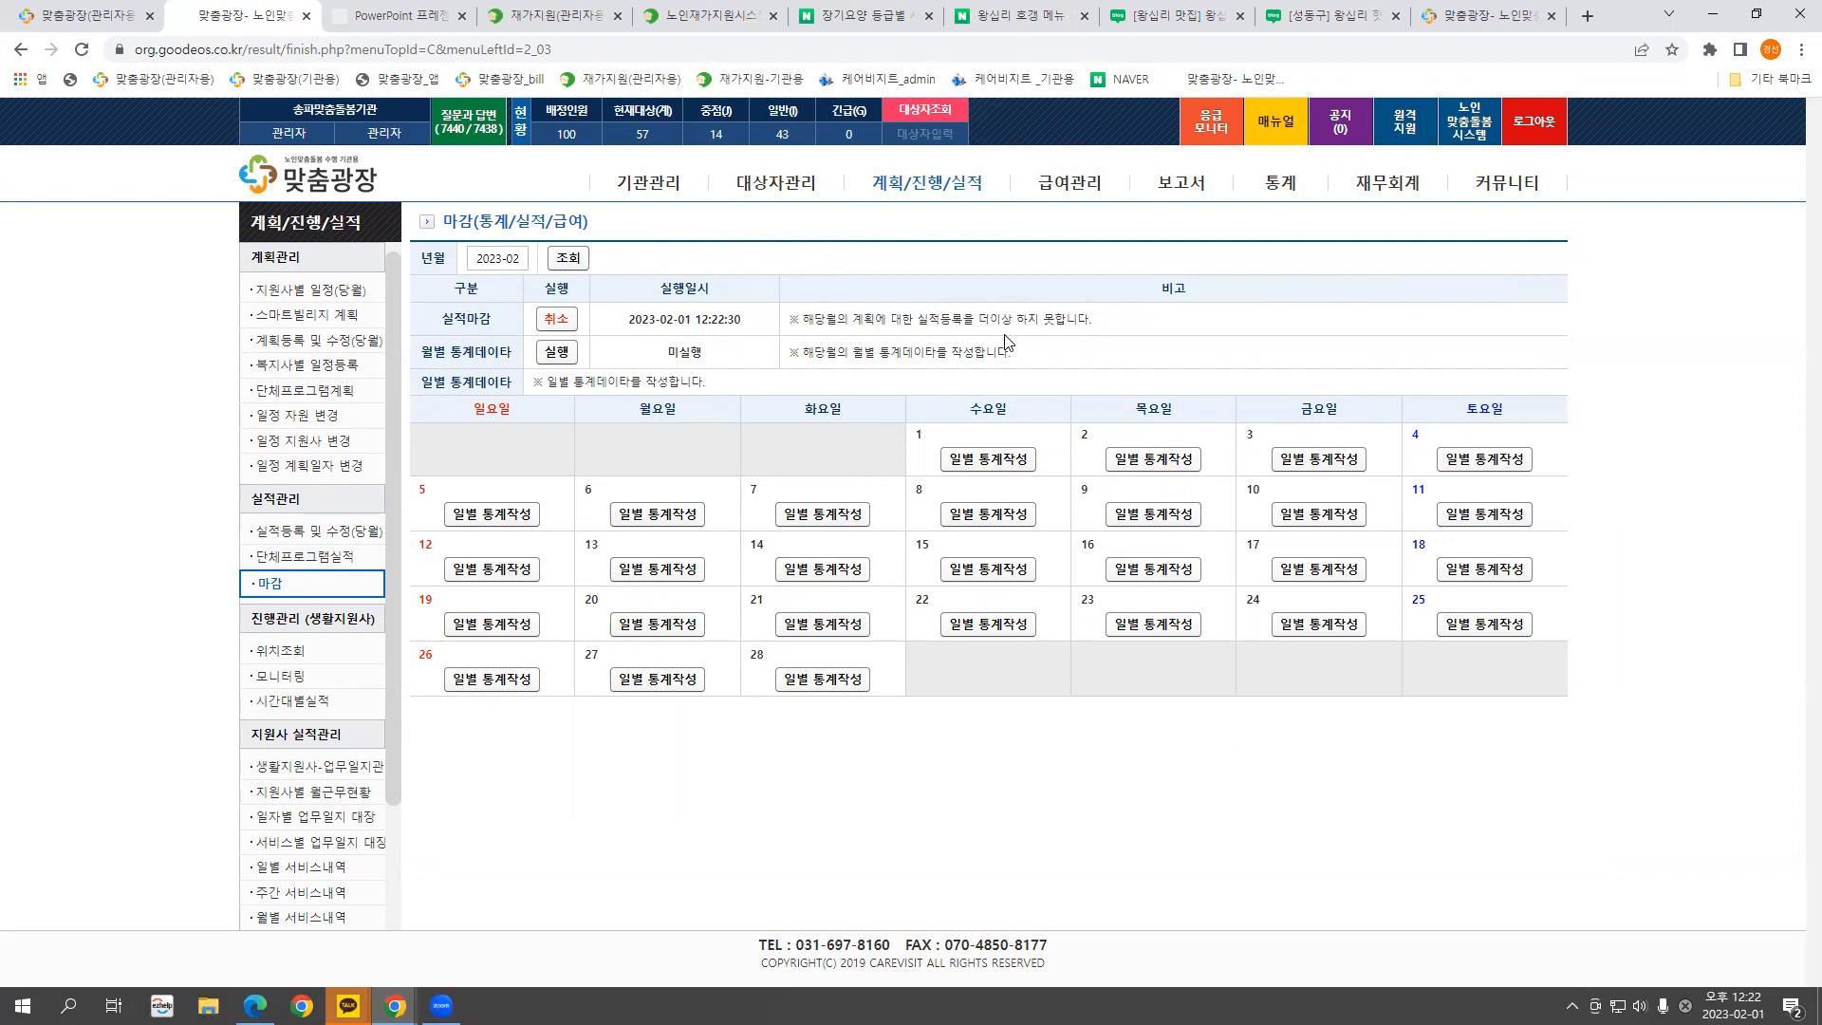
# Cancel the 2023-02 실적마감 so it reads 미실행 again
pyautogui.click(555, 325)
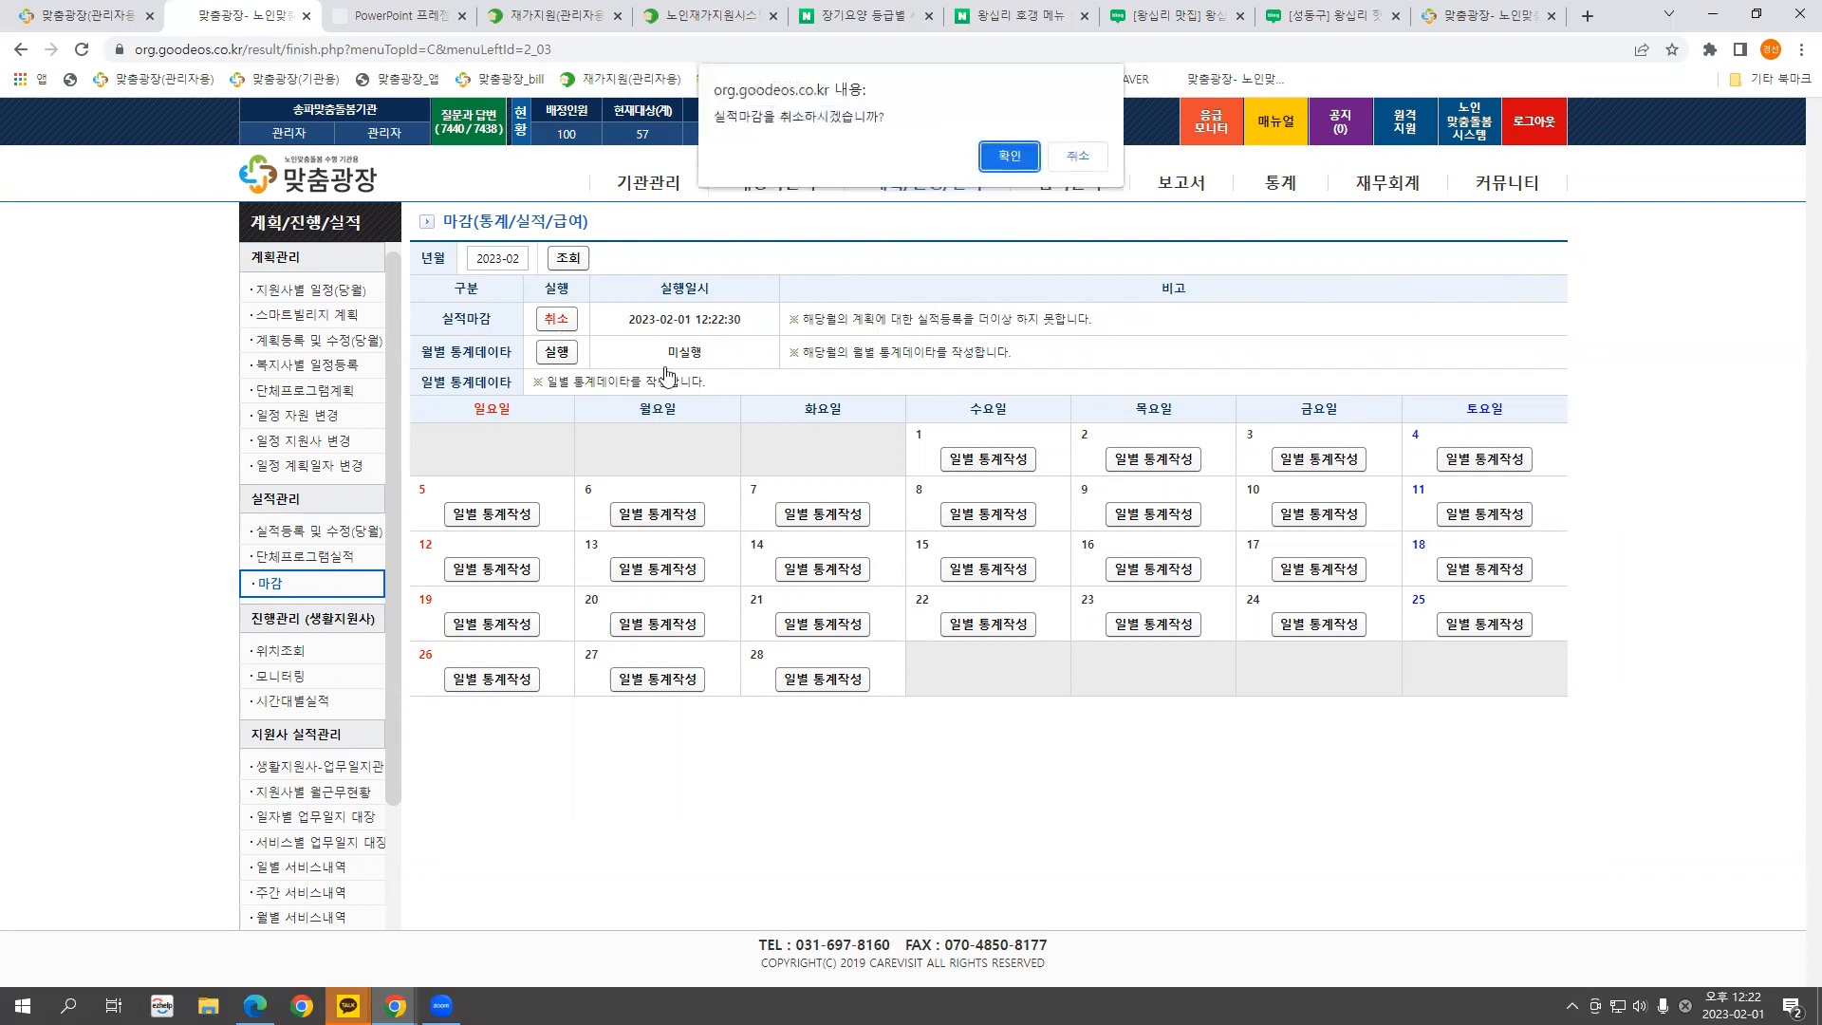
pyautogui.click(1008, 155)
pyautogui.click(1070, 156)
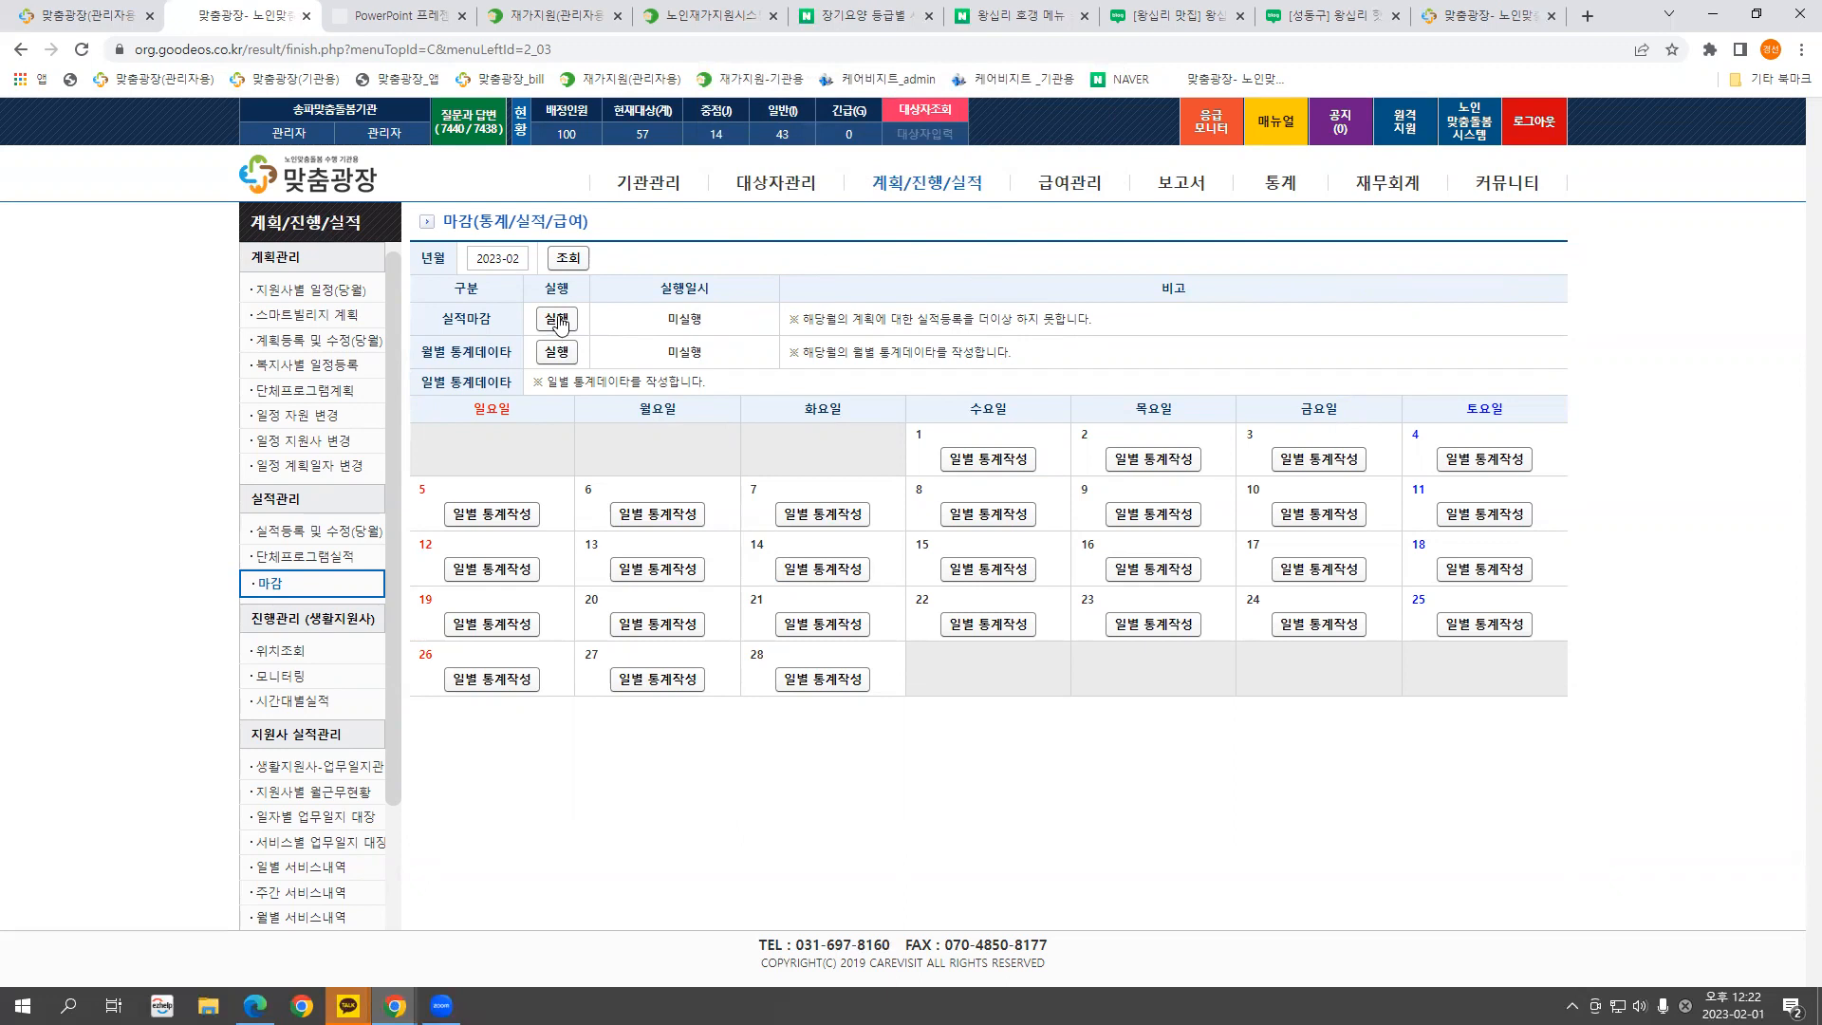
pyautogui.moveTo(444, 324); pyautogui.dragTo(587, 309)
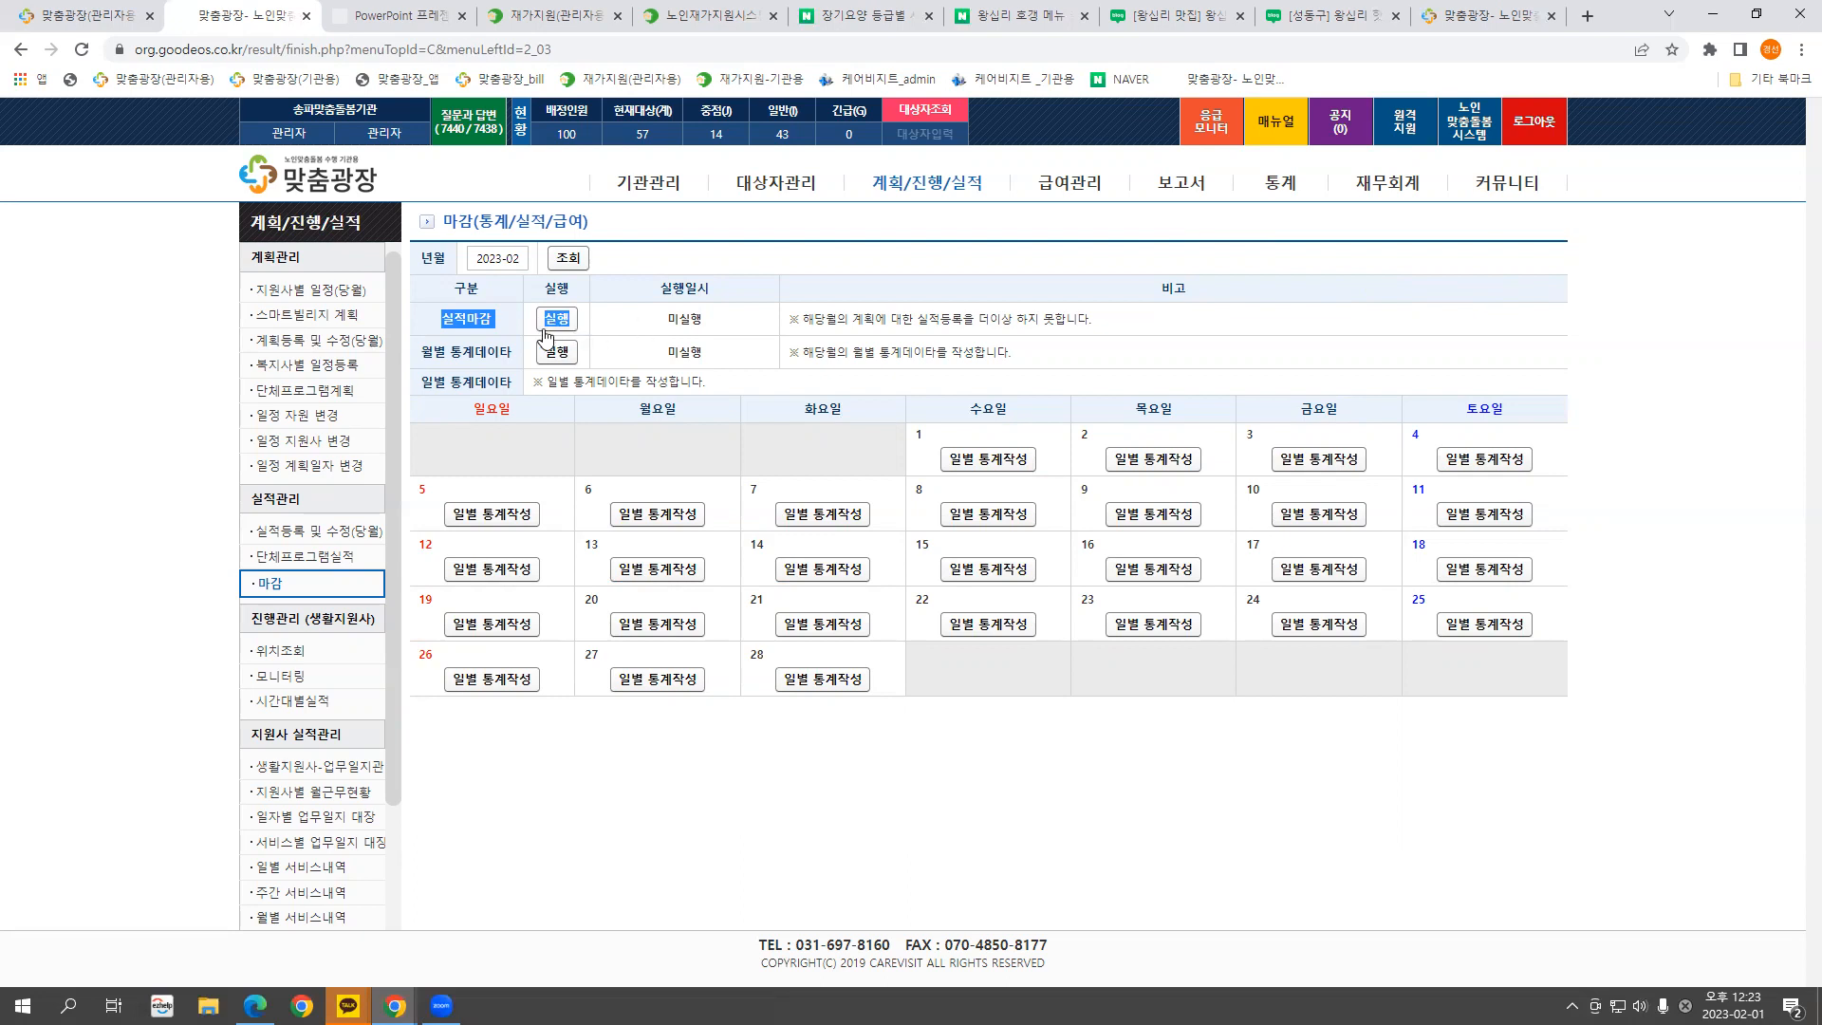
# Switch the 마감 page's 년월 to 2022-12 and load it
pyautogui.click(607, 326)
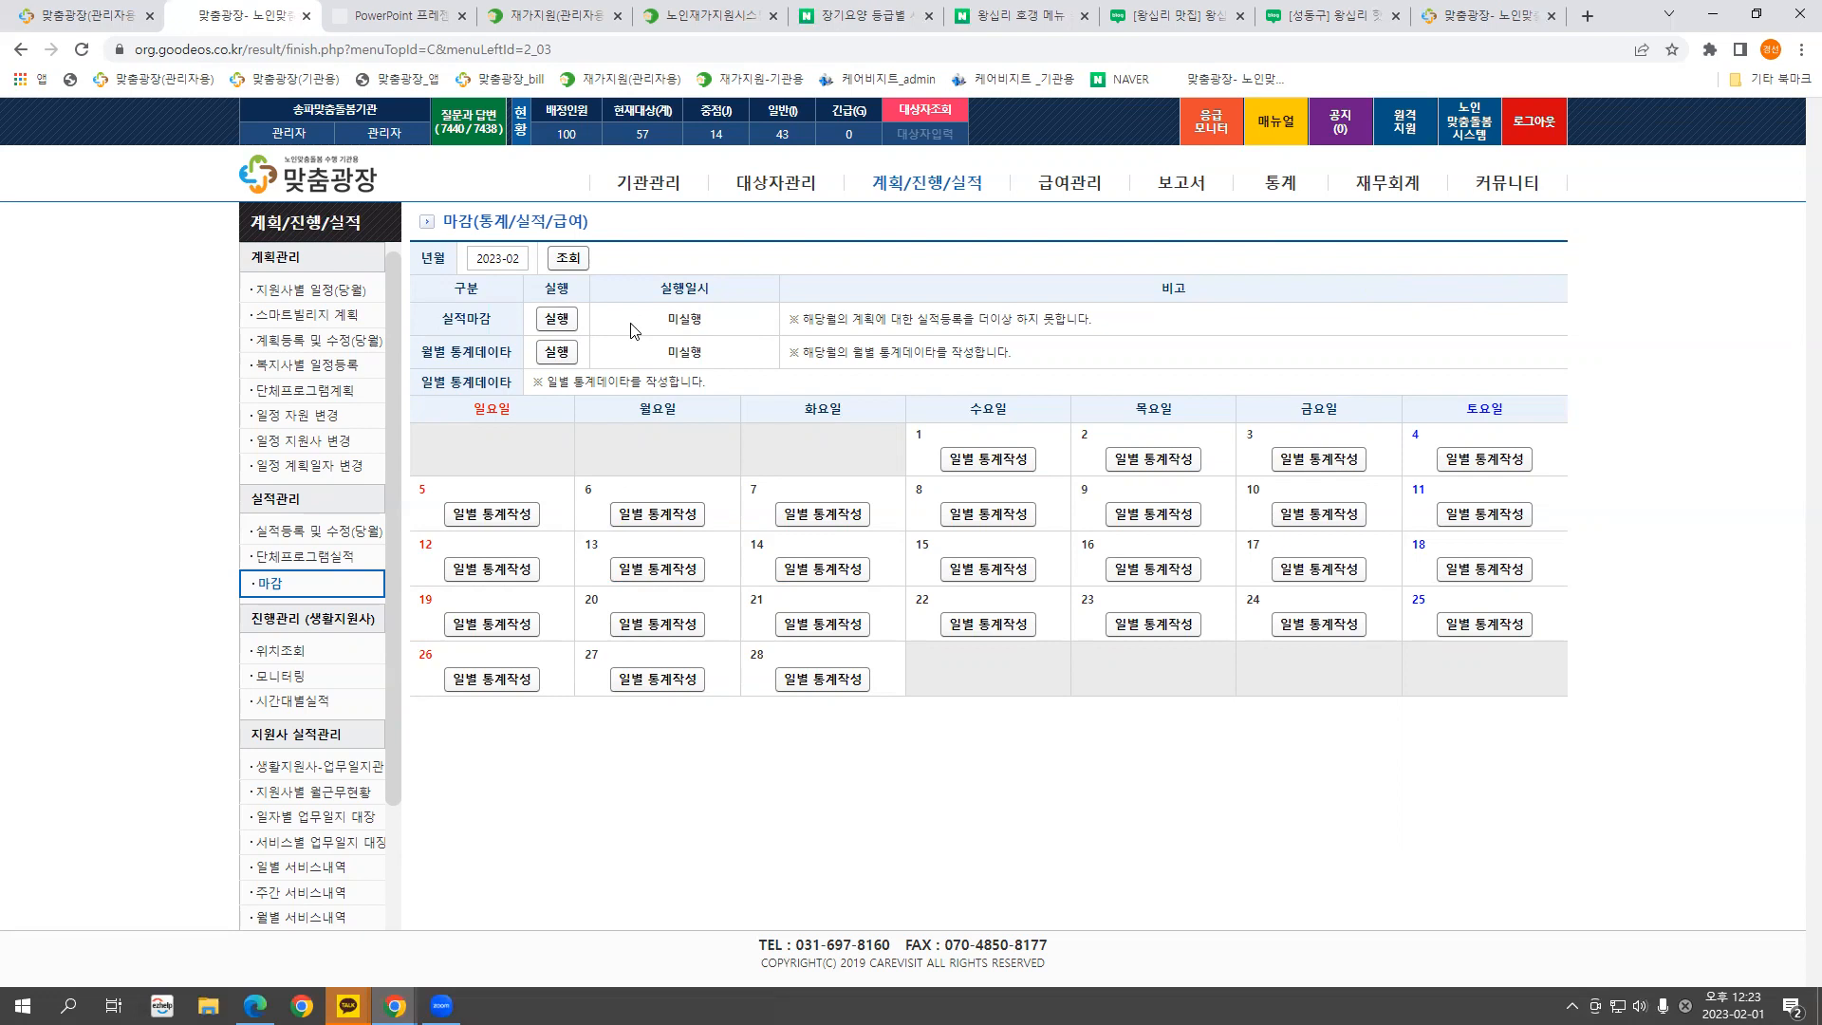
pyautogui.click(498, 260)
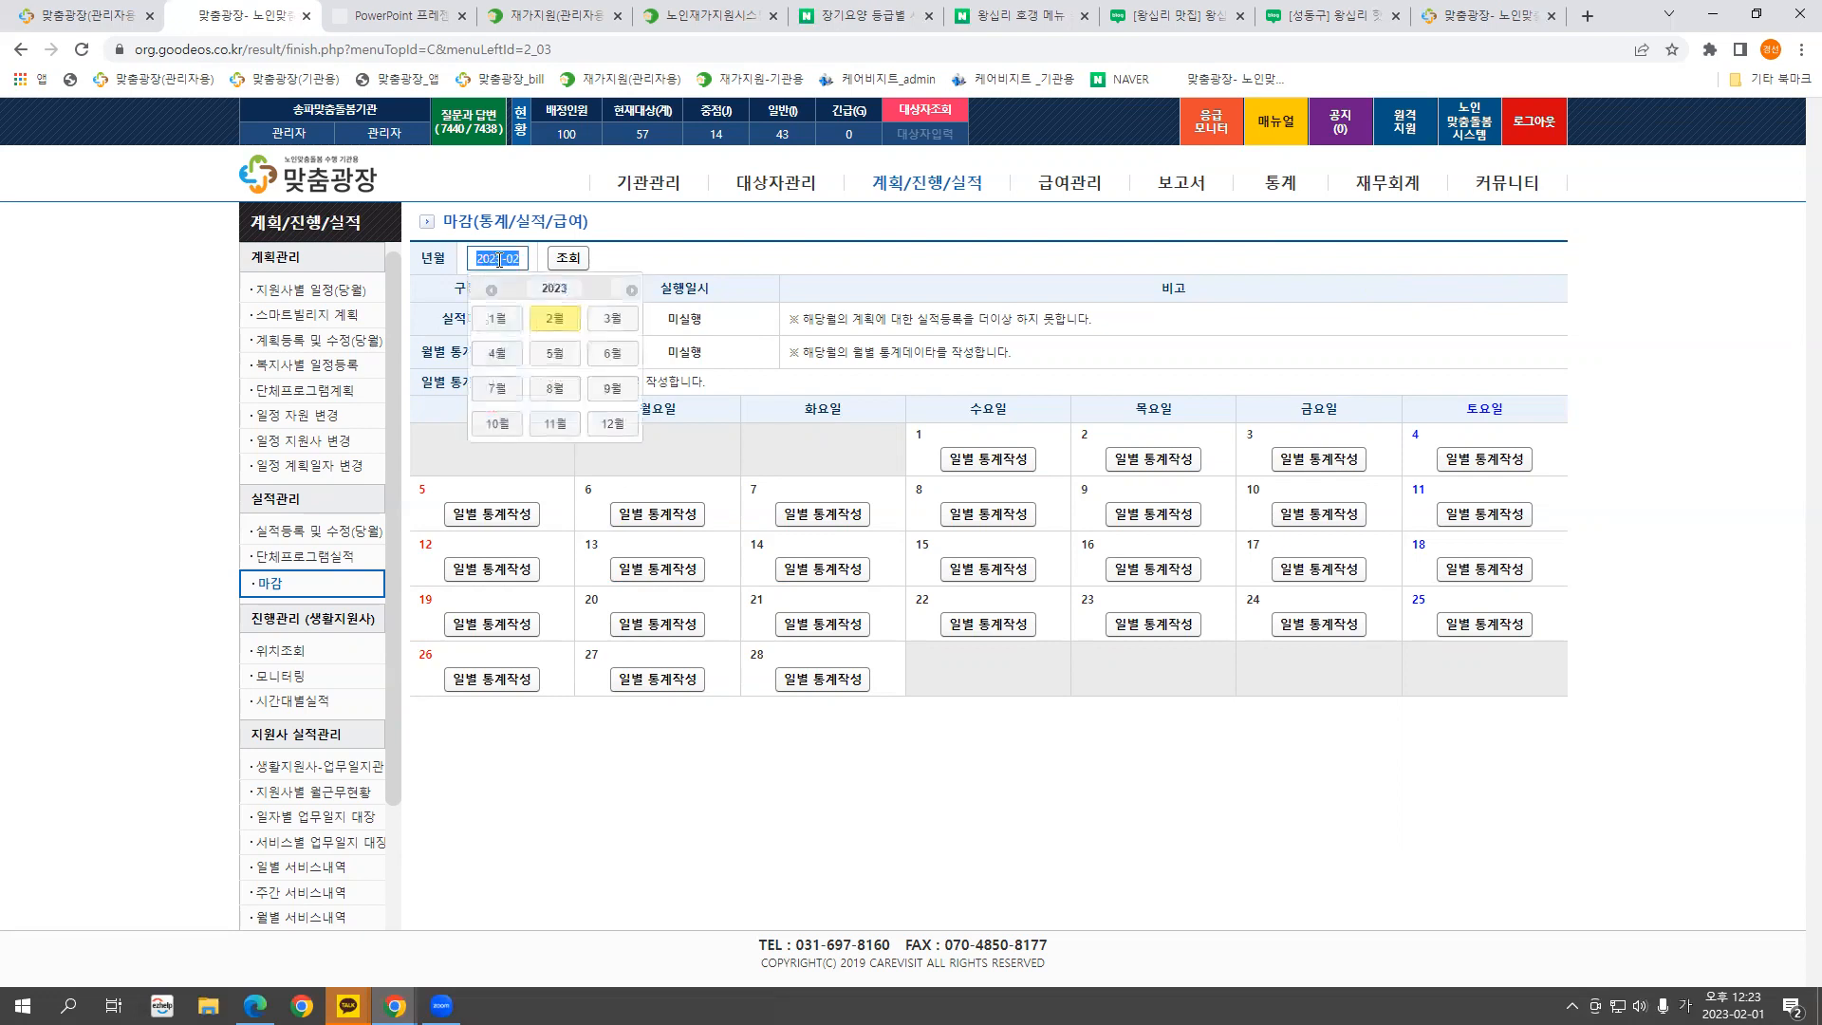
pyautogui.click(523, 258)
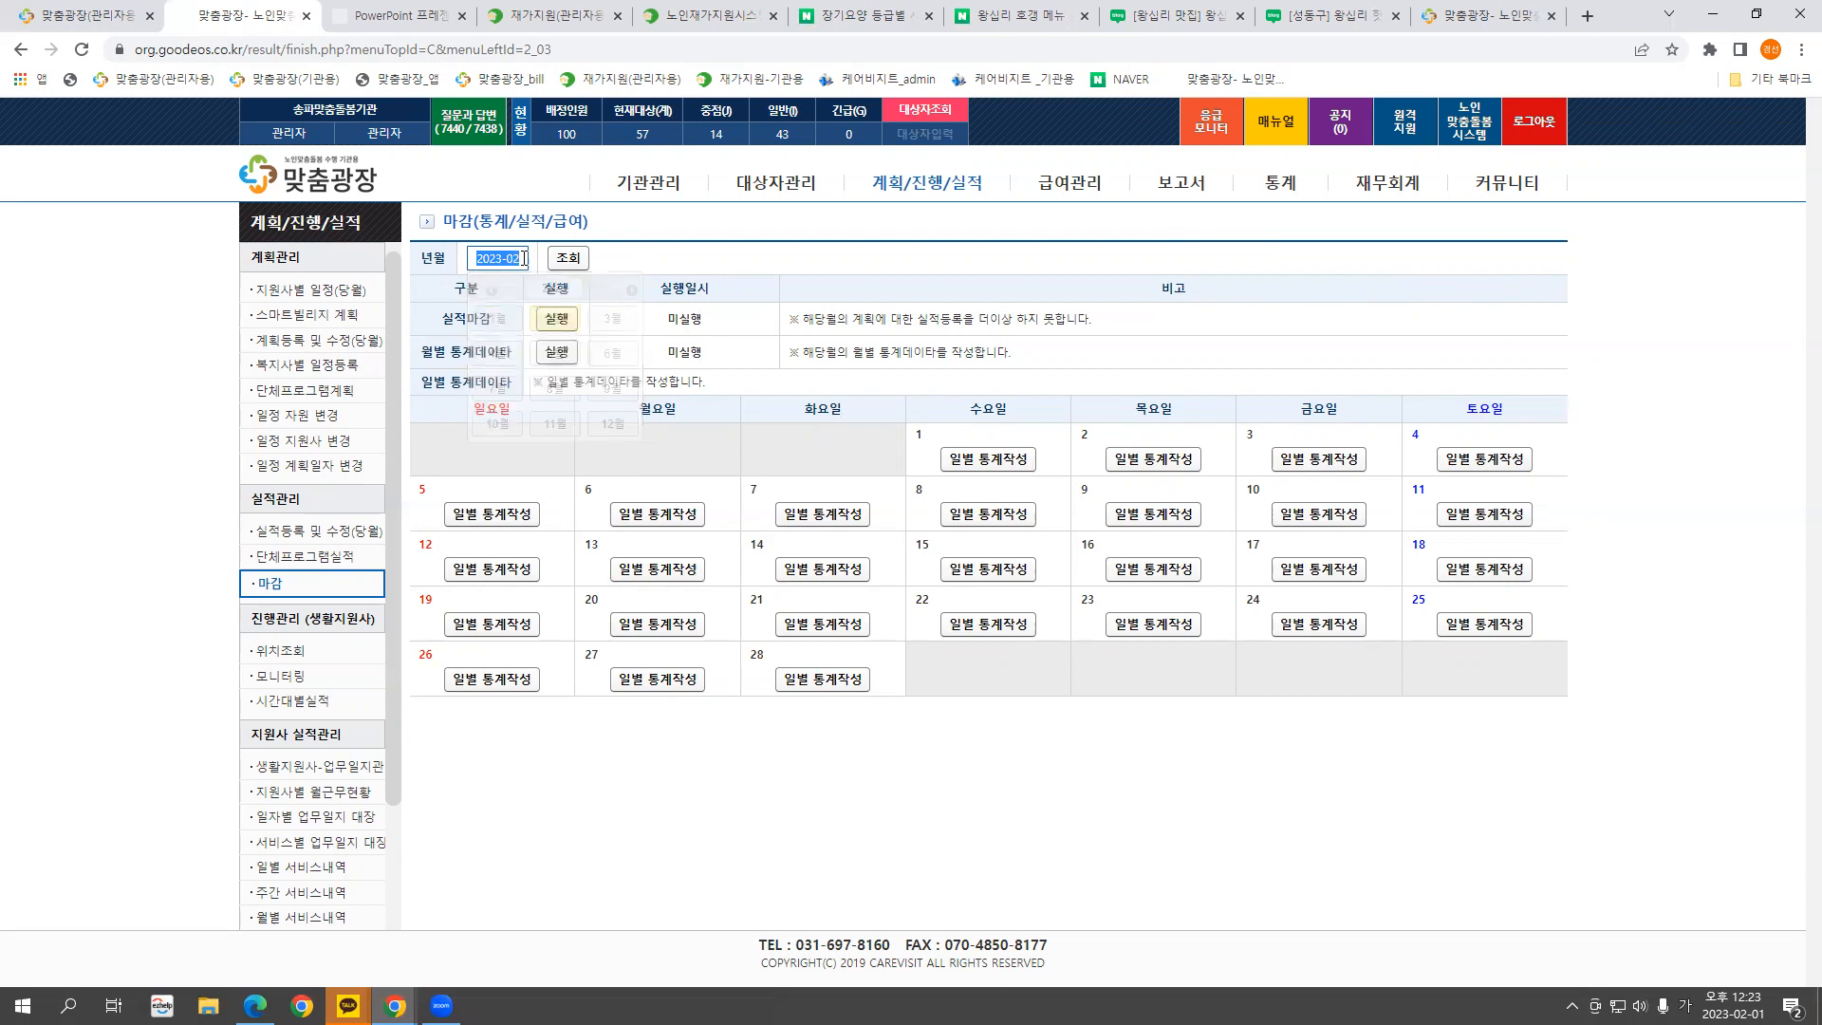
pyautogui.write('2022-12')
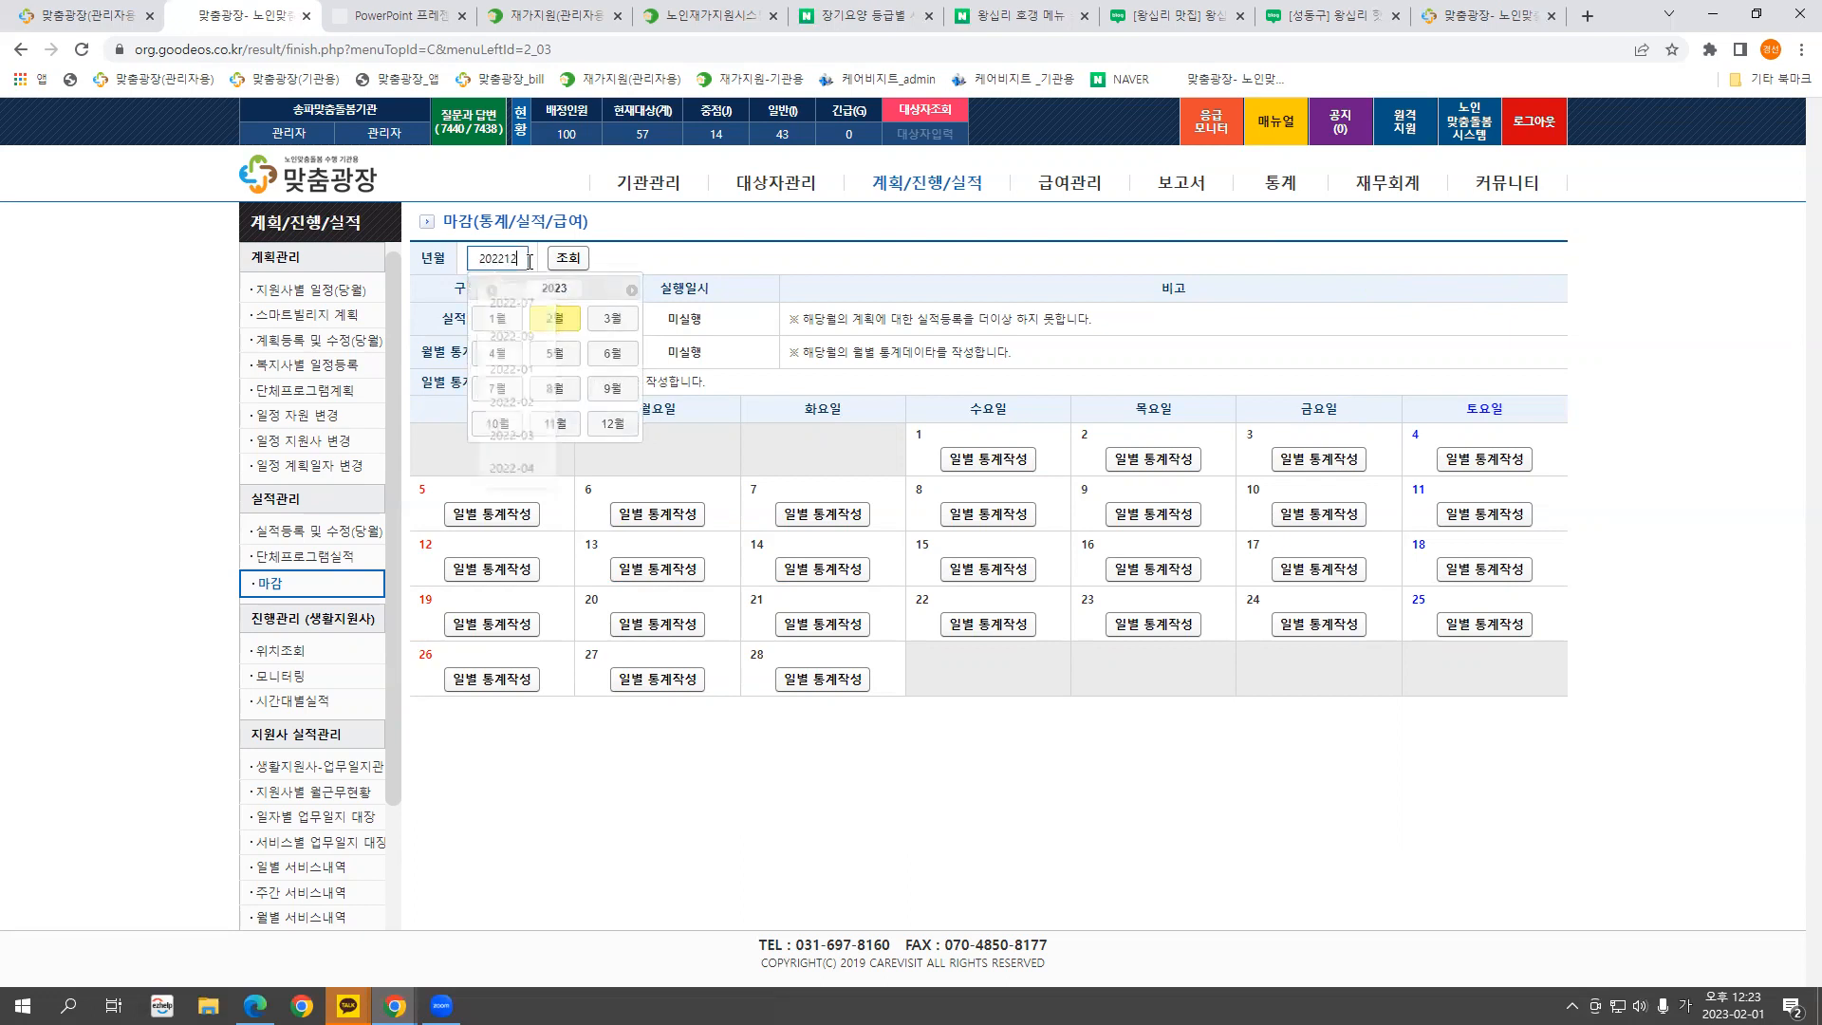
pyautogui.click(567, 258)
# Run the December 2022 실적마감, then cancel it
pyautogui.click(556, 318)
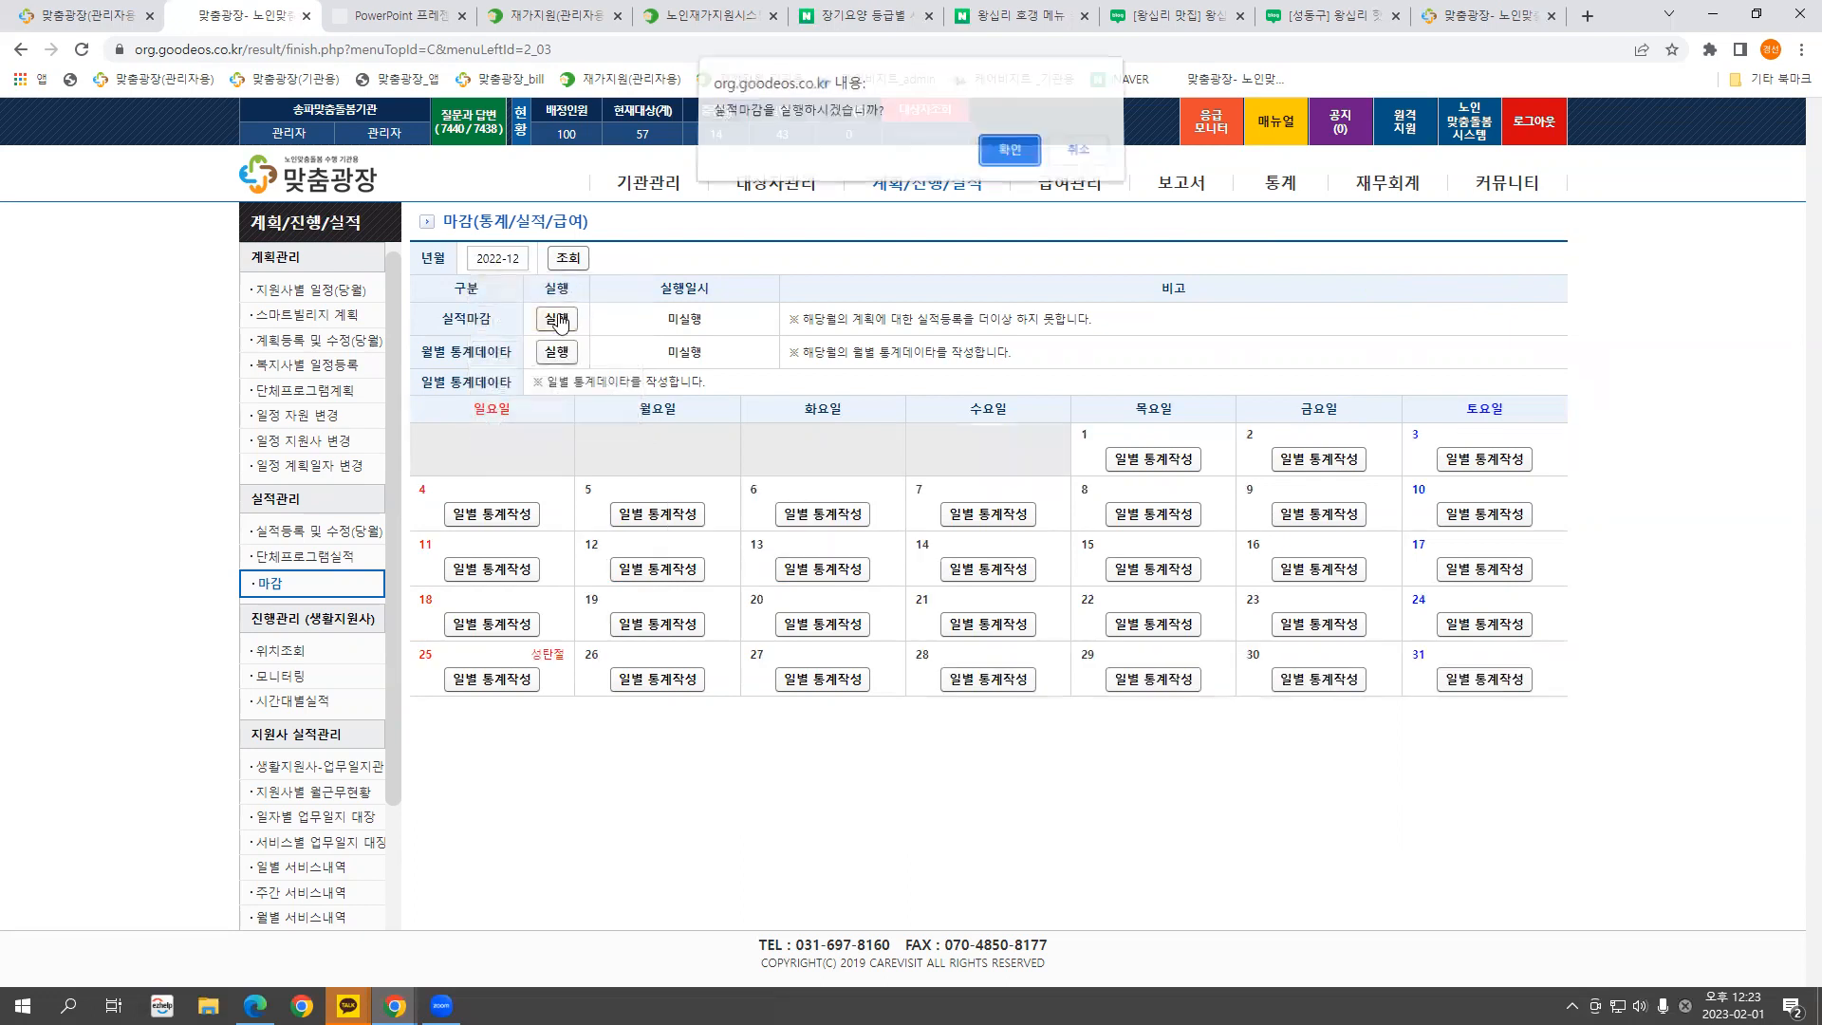
pyautogui.click(1006, 159)
pyautogui.click(1078, 158)
pyautogui.click(558, 322)
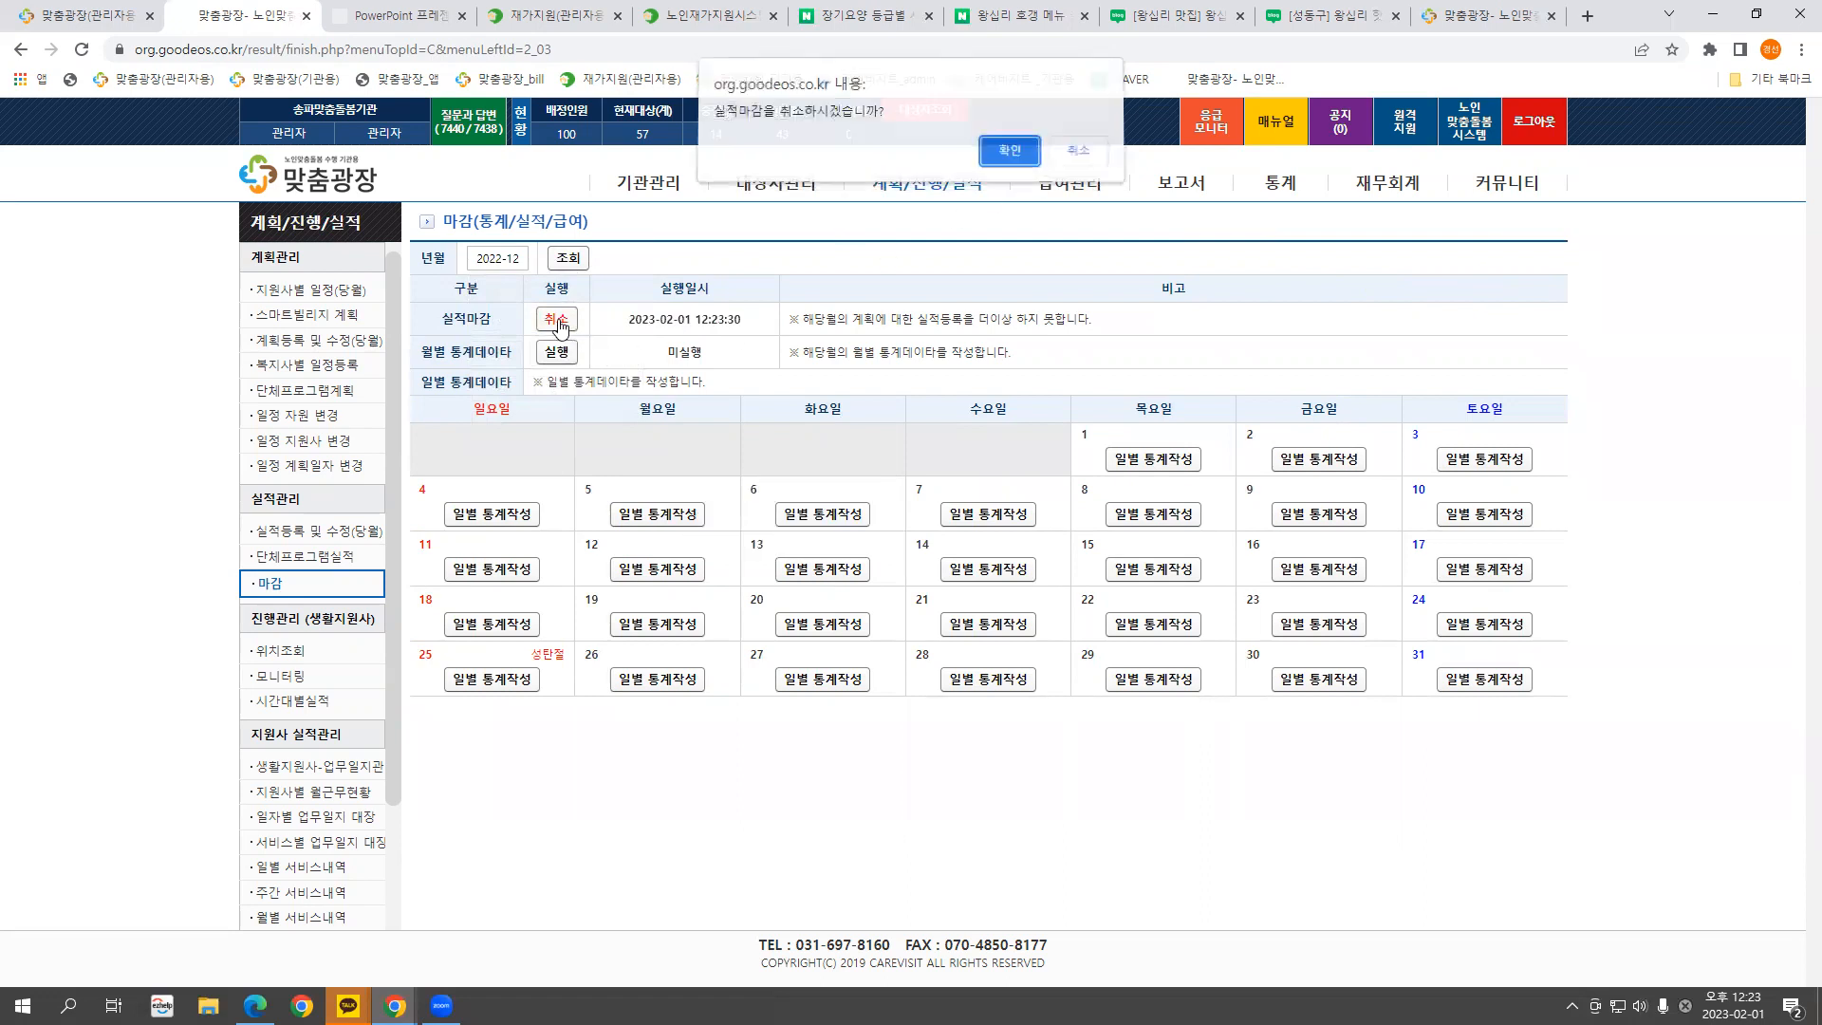
pyautogui.click(1009, 156)
pyautogui.click(1078, 158)
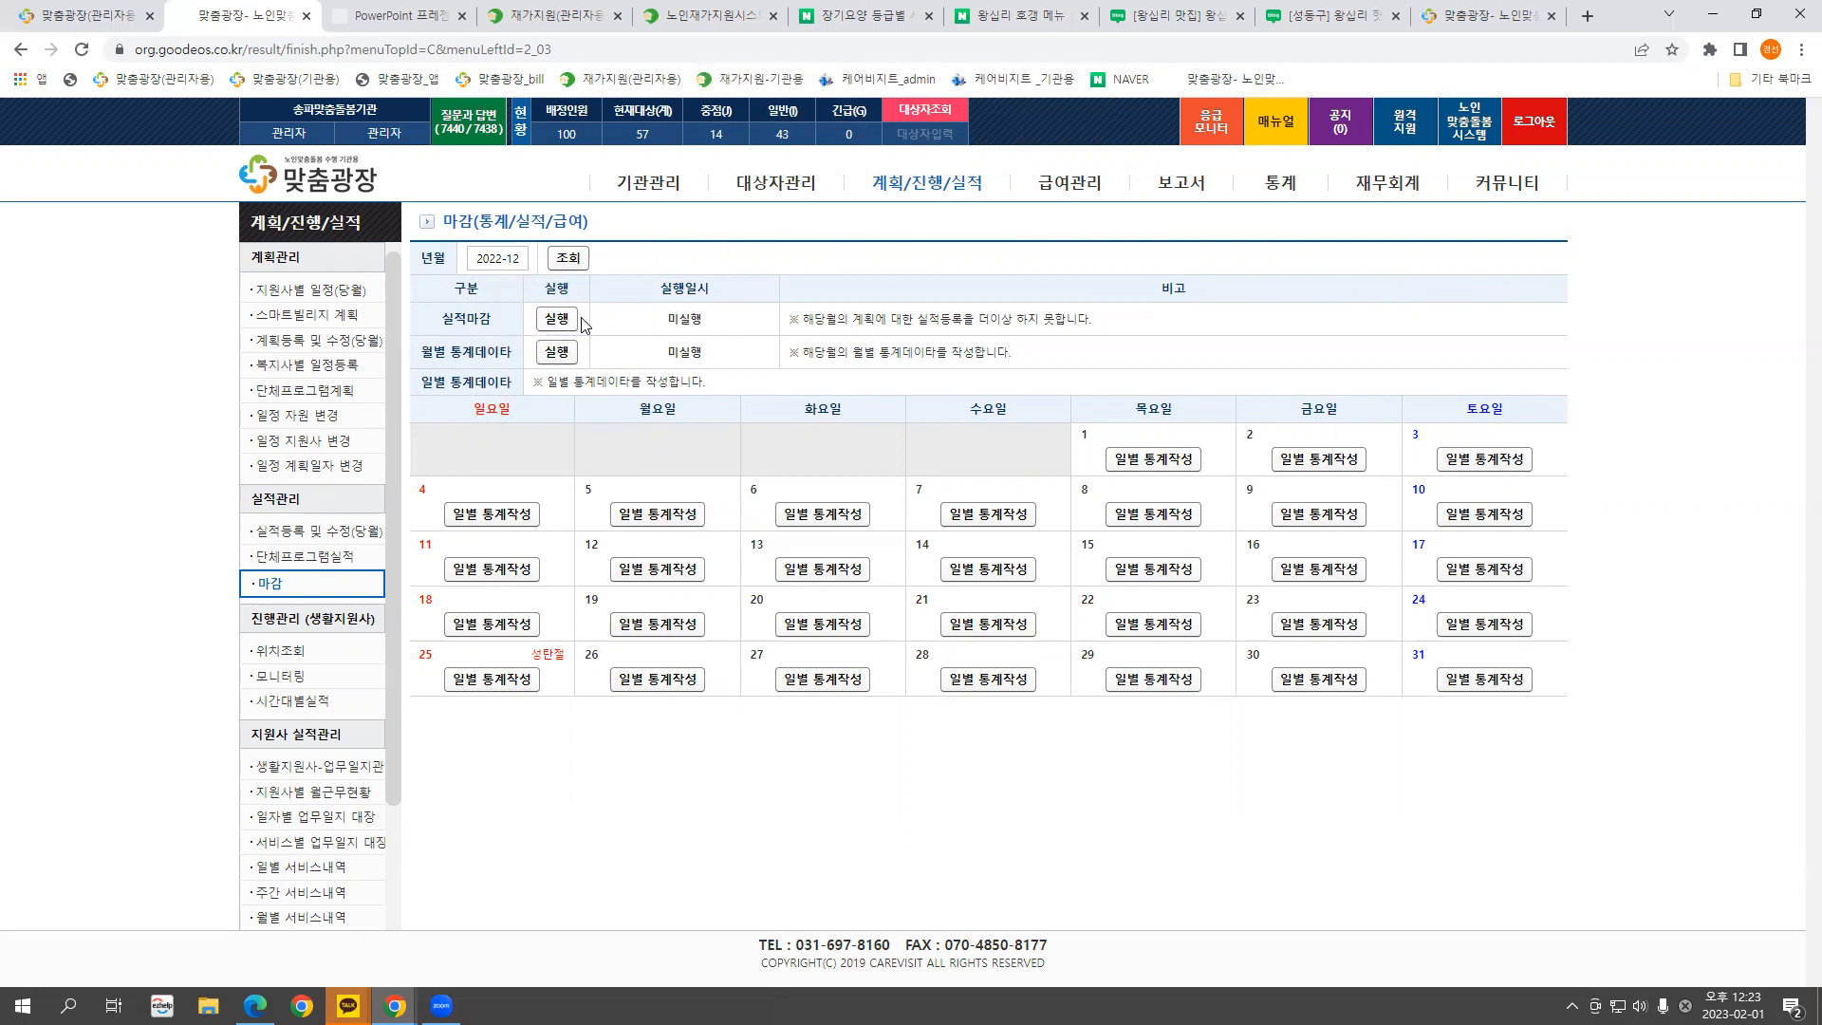
# Review the 월별 통계데이타 row and December daily-statistics calendar
pyautogui.moveTo(447, 352); pyautogui.dragTo(576, 363)
pyautogui.click(615, 360)
pyautogui.moveTo(626, 360); pyautogui.dragTo(1556, 688)
pyautogui.click(626, 359)
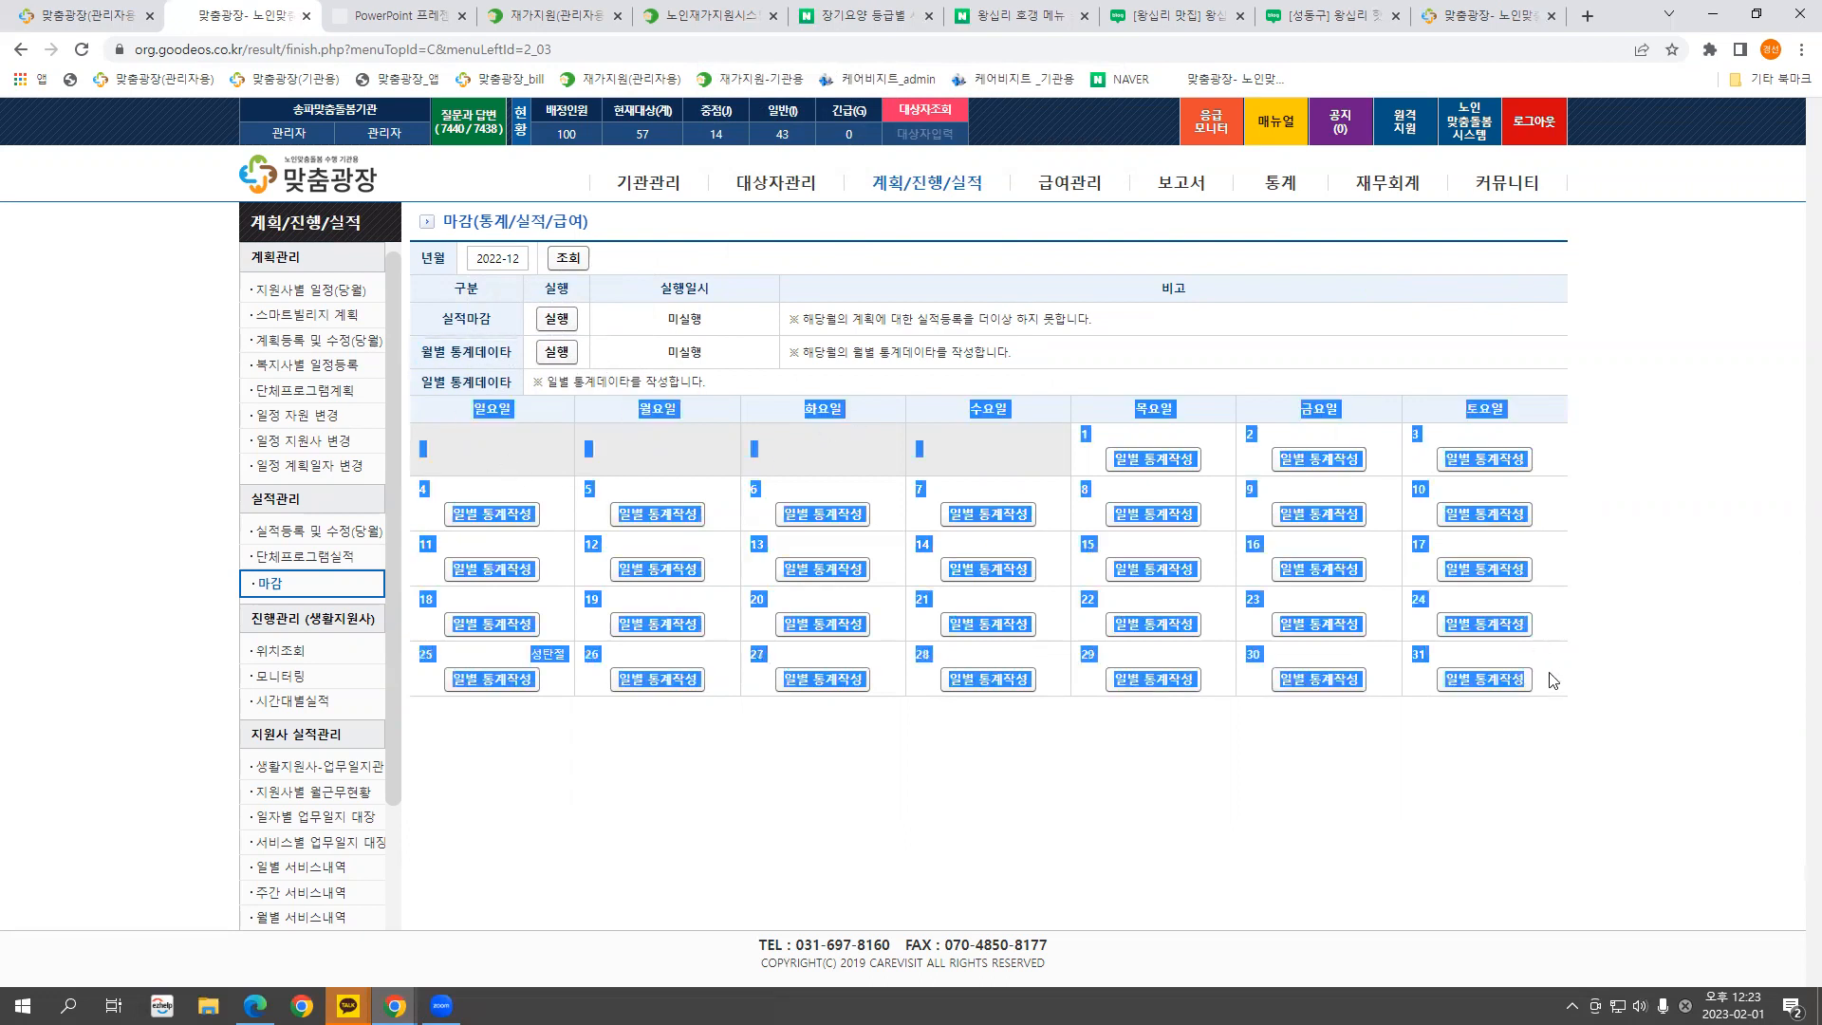
pyautogui.click(1521, 745)
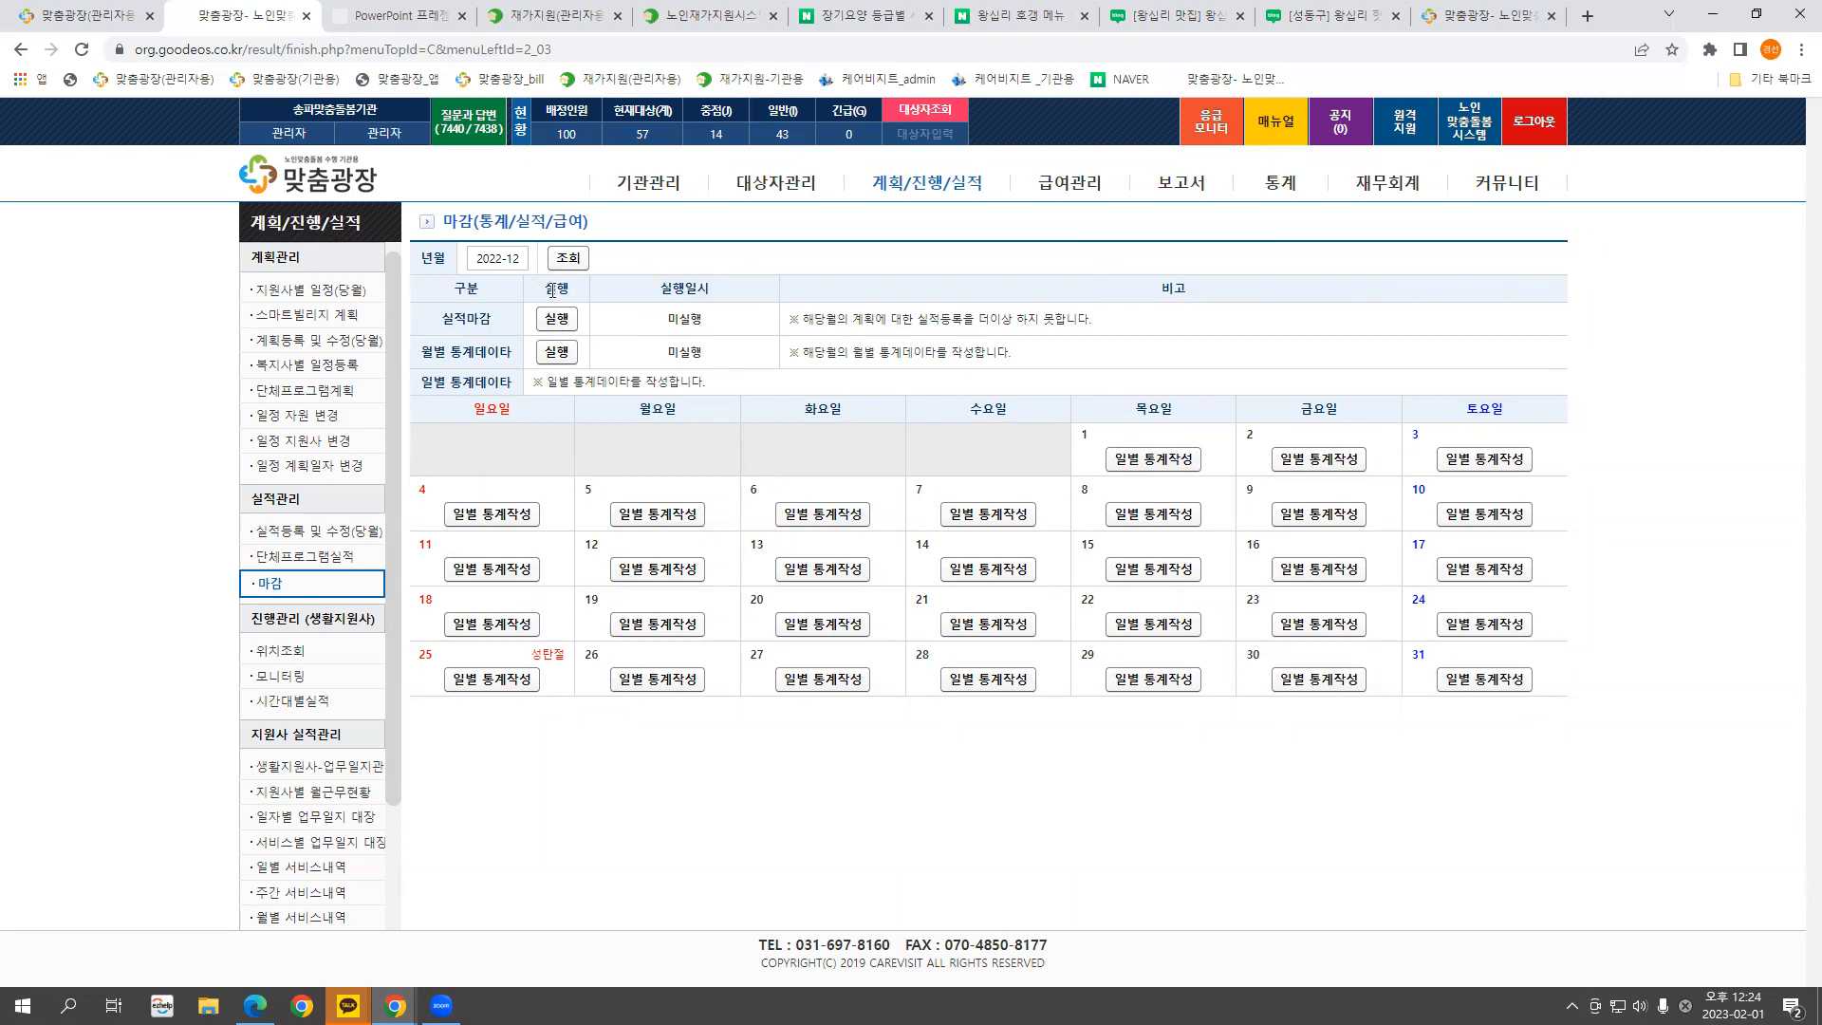
pyautogui.click(497, 258)
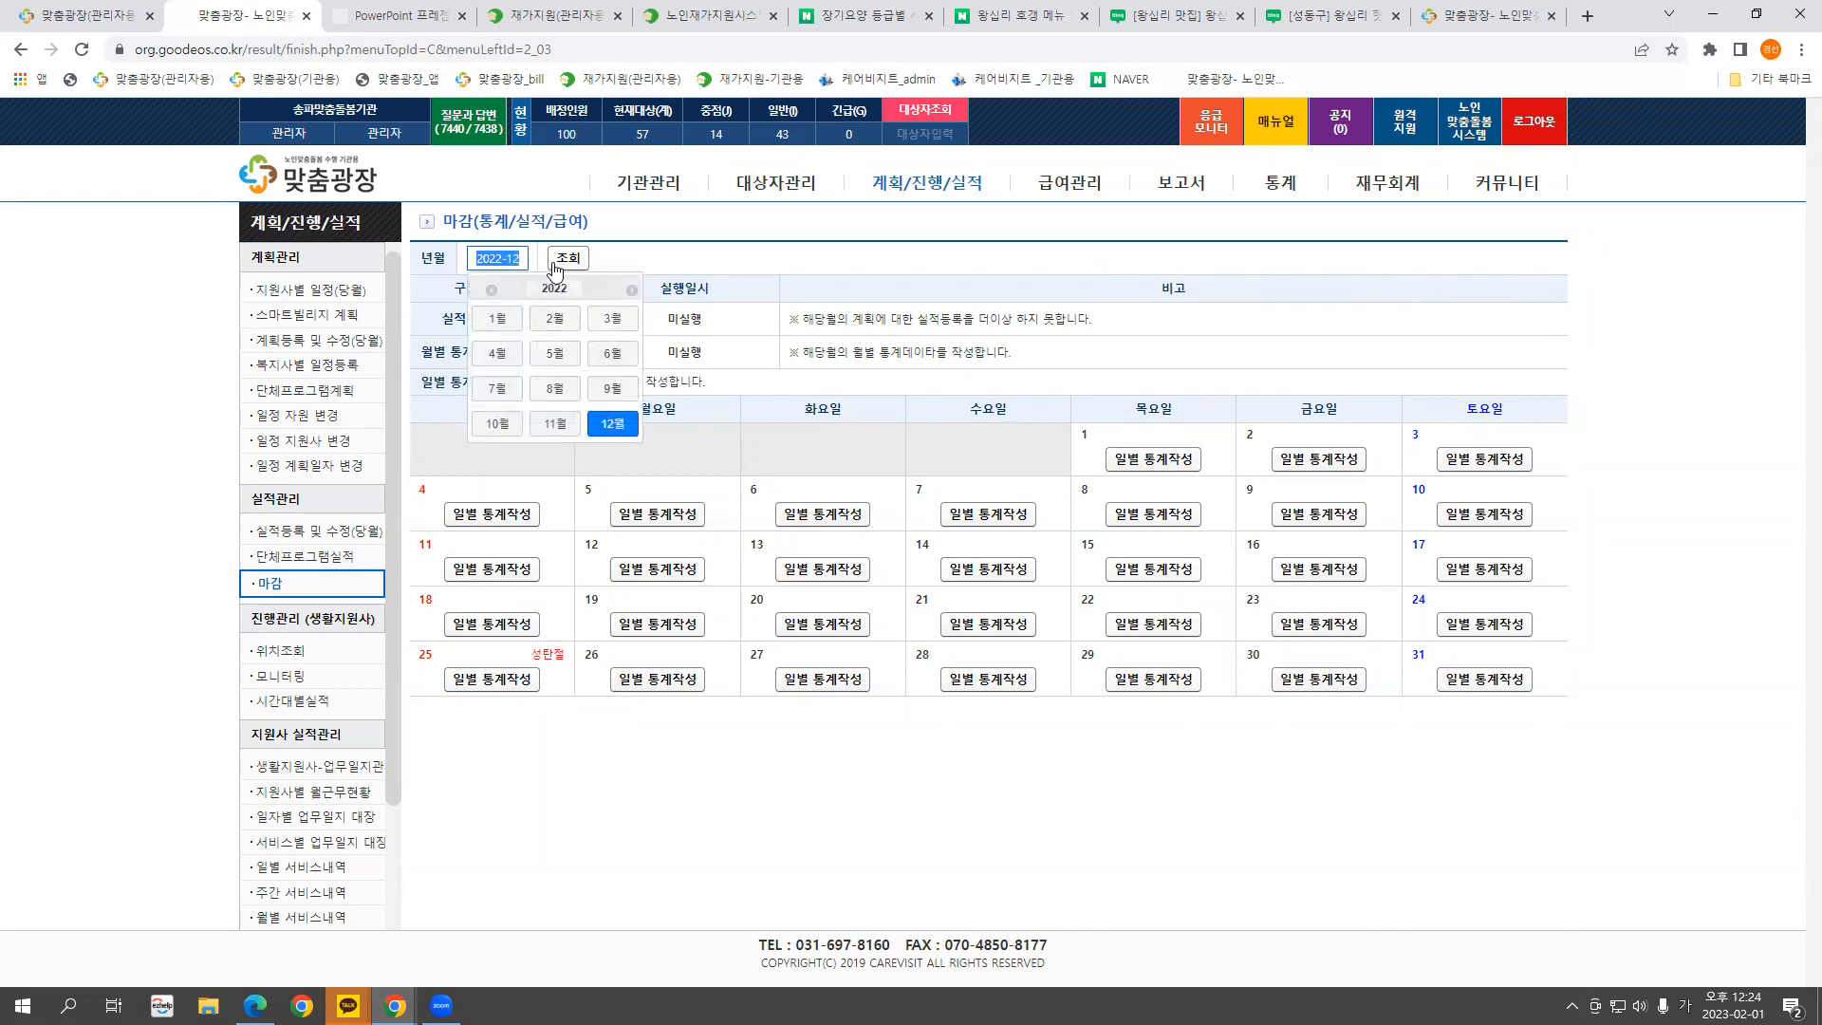
# Load February 2022, generate day-3 일별 통계, then open the 통계 대상자 현황 page
pyautogui.write('2022')
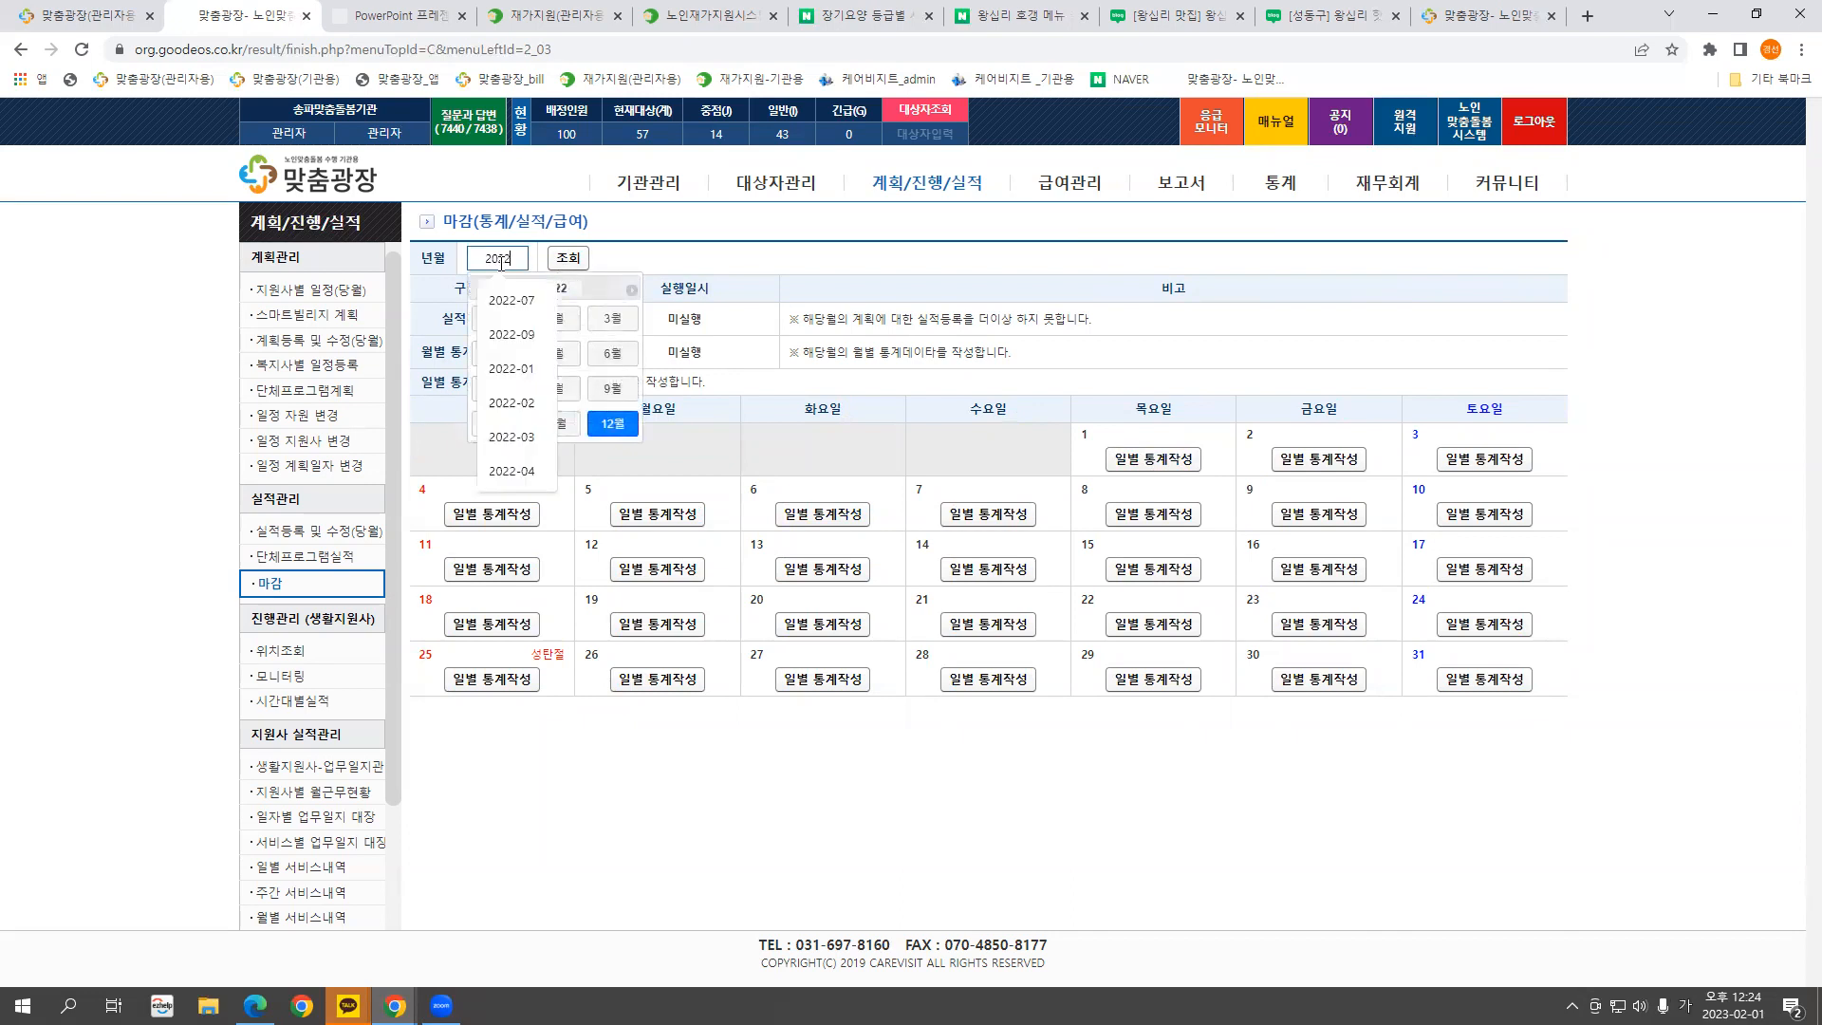
pyautogui.write('-02')
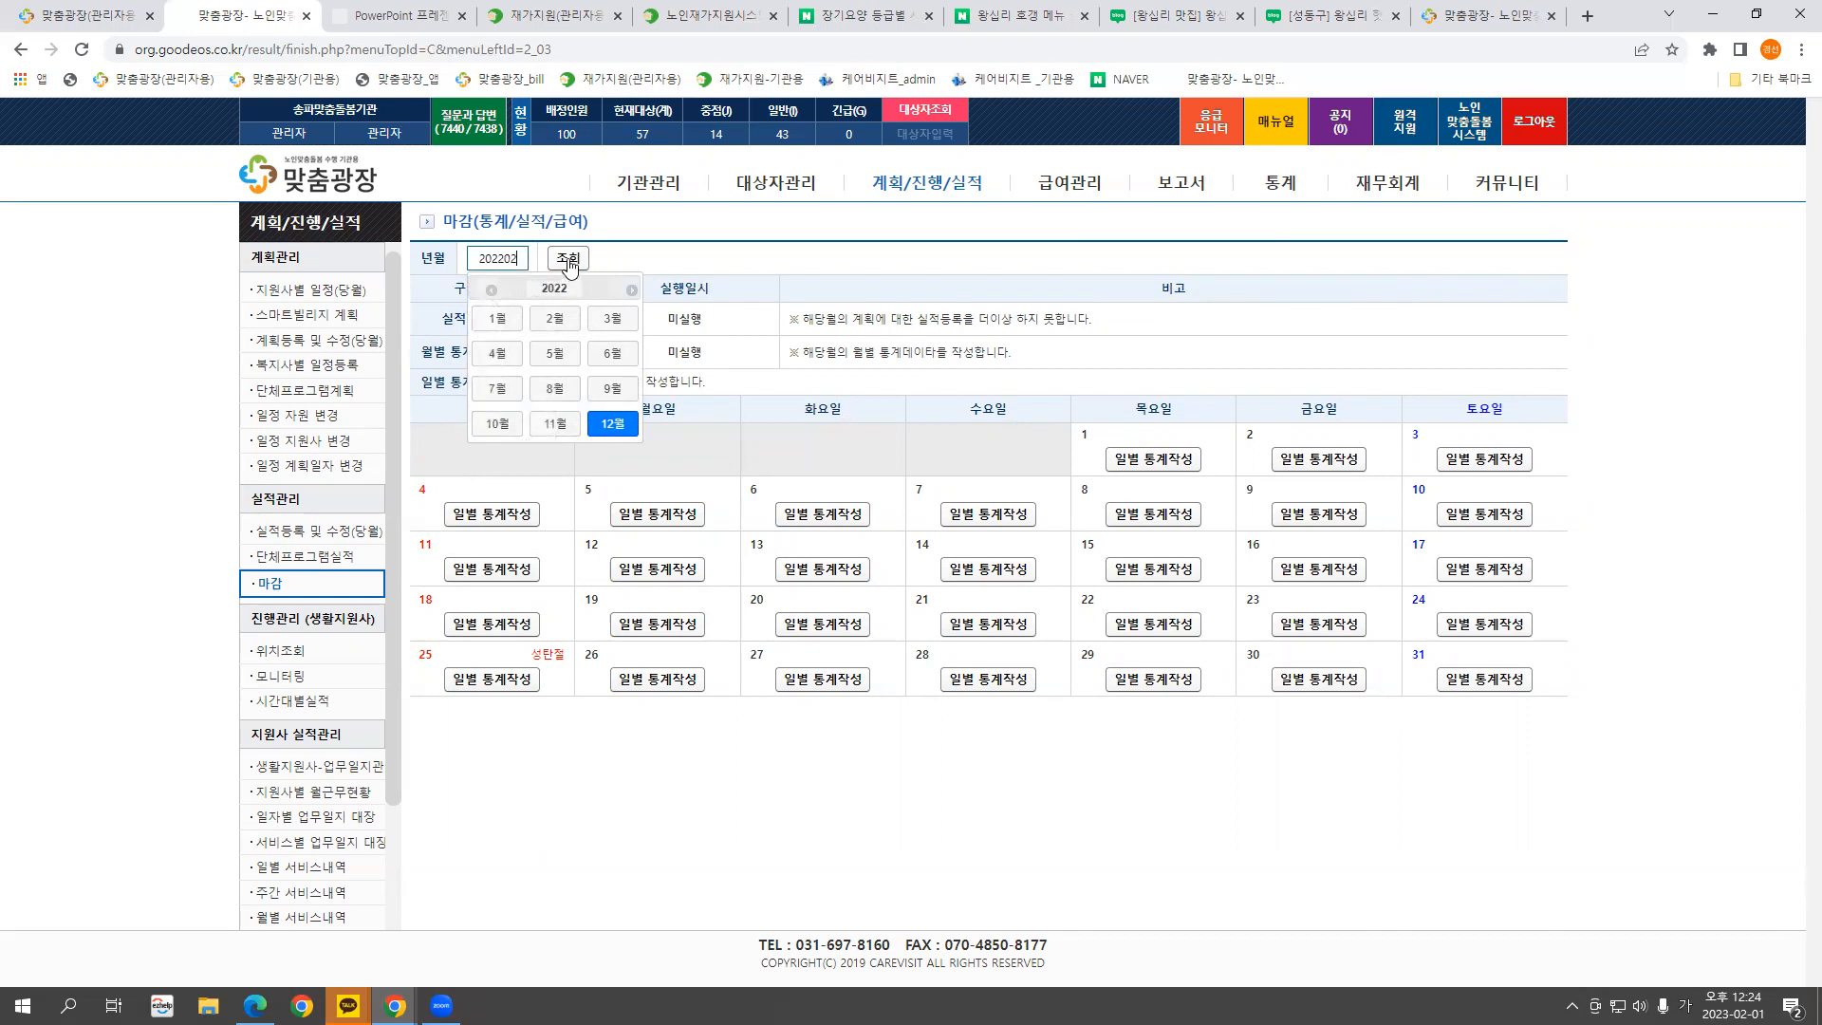
pyautogui.click(569, 259)
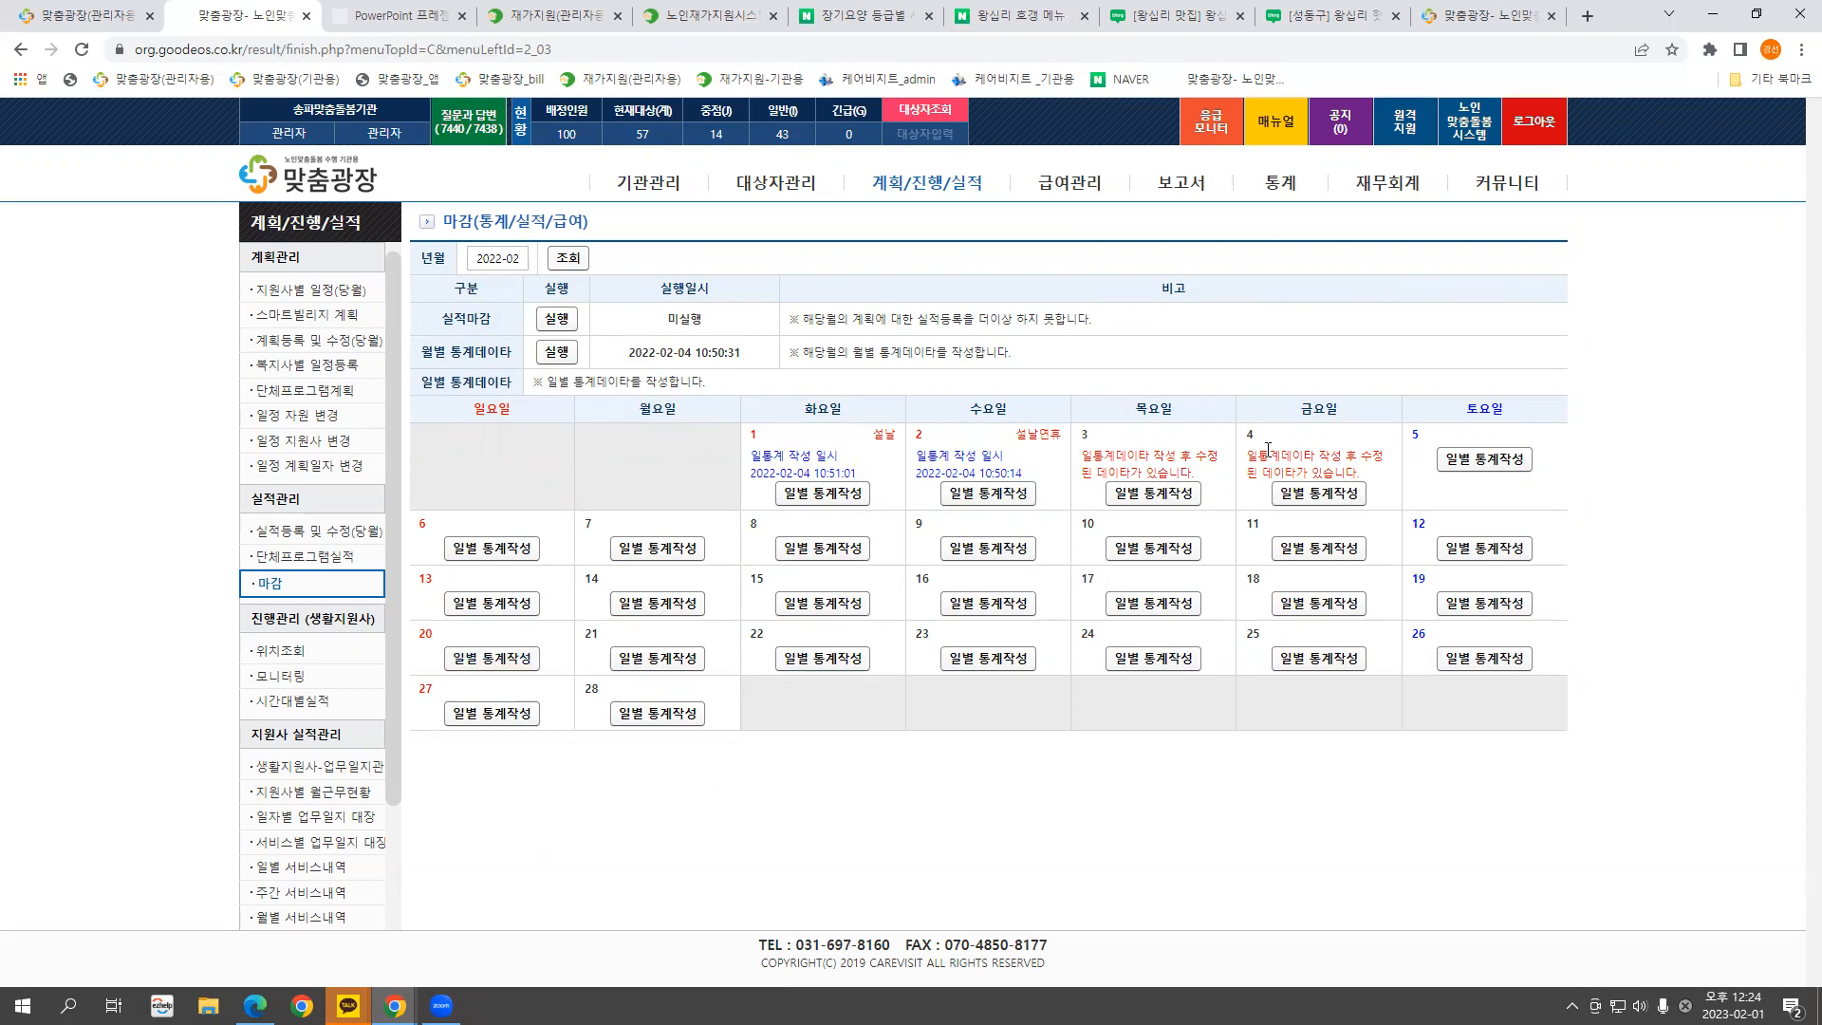
pyautogui.click(1152, 495)
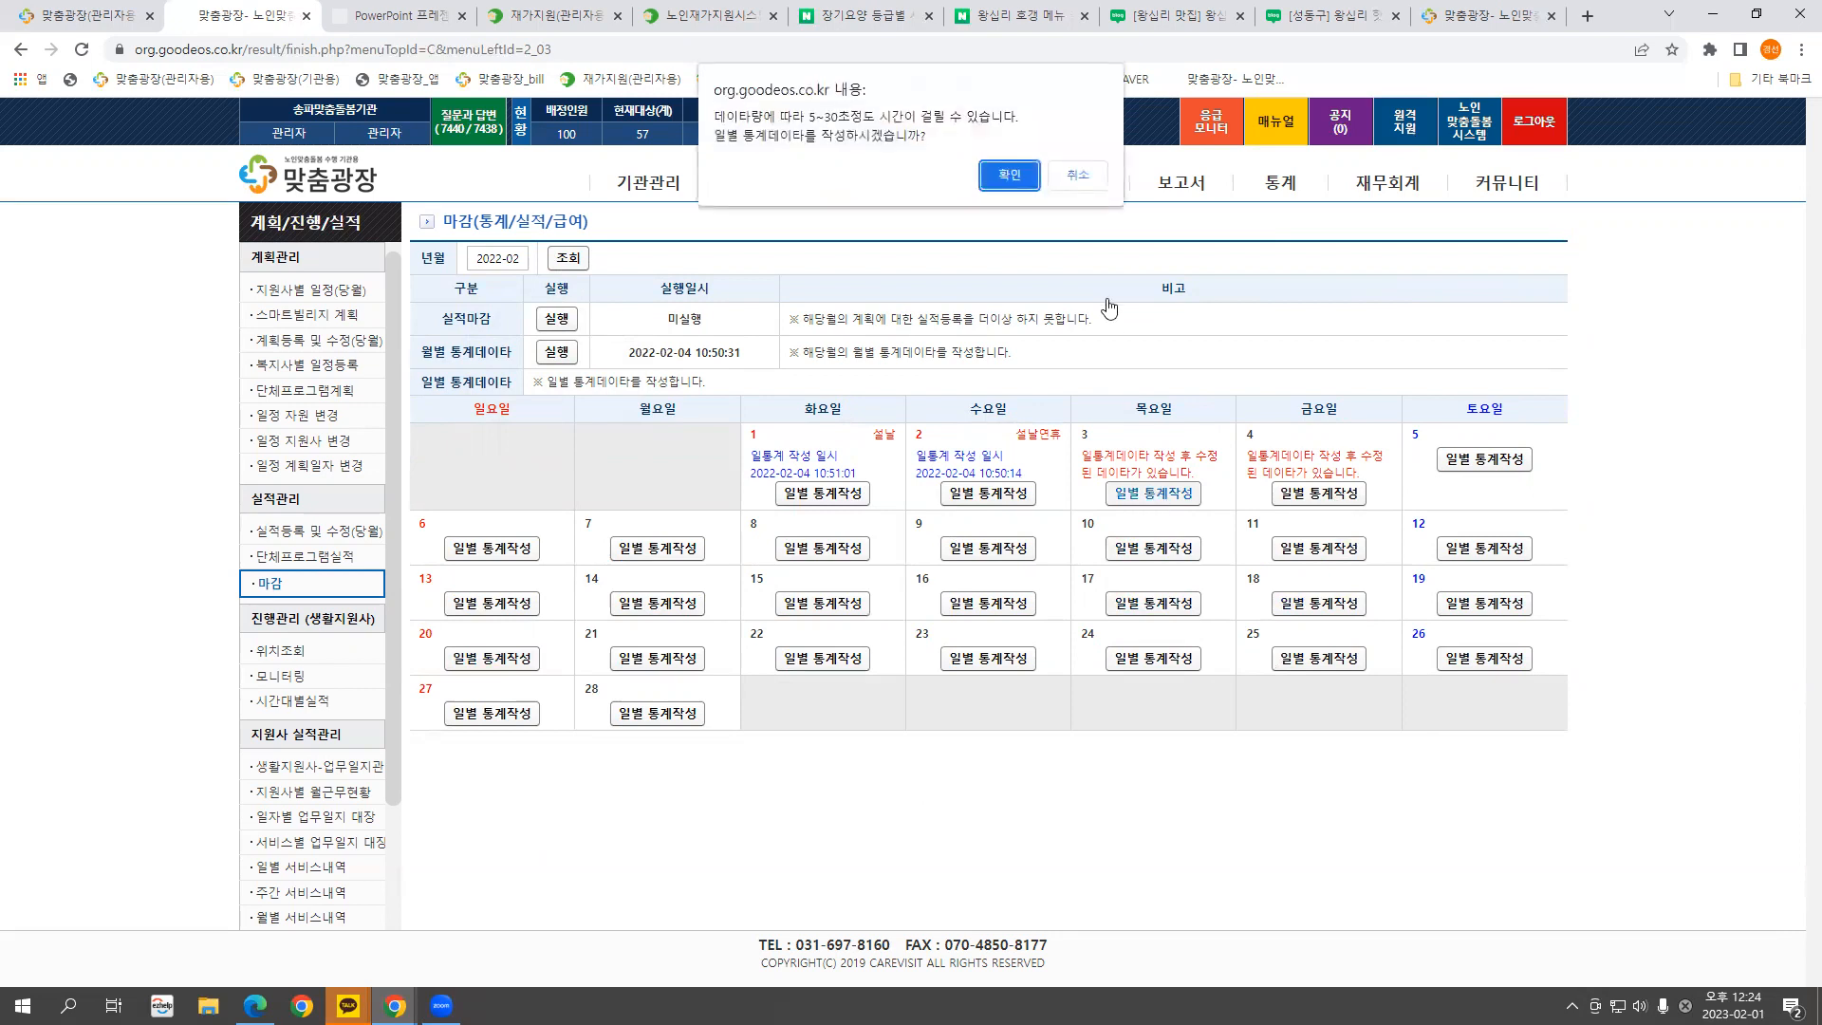
pyautogui.click(1009, 176)
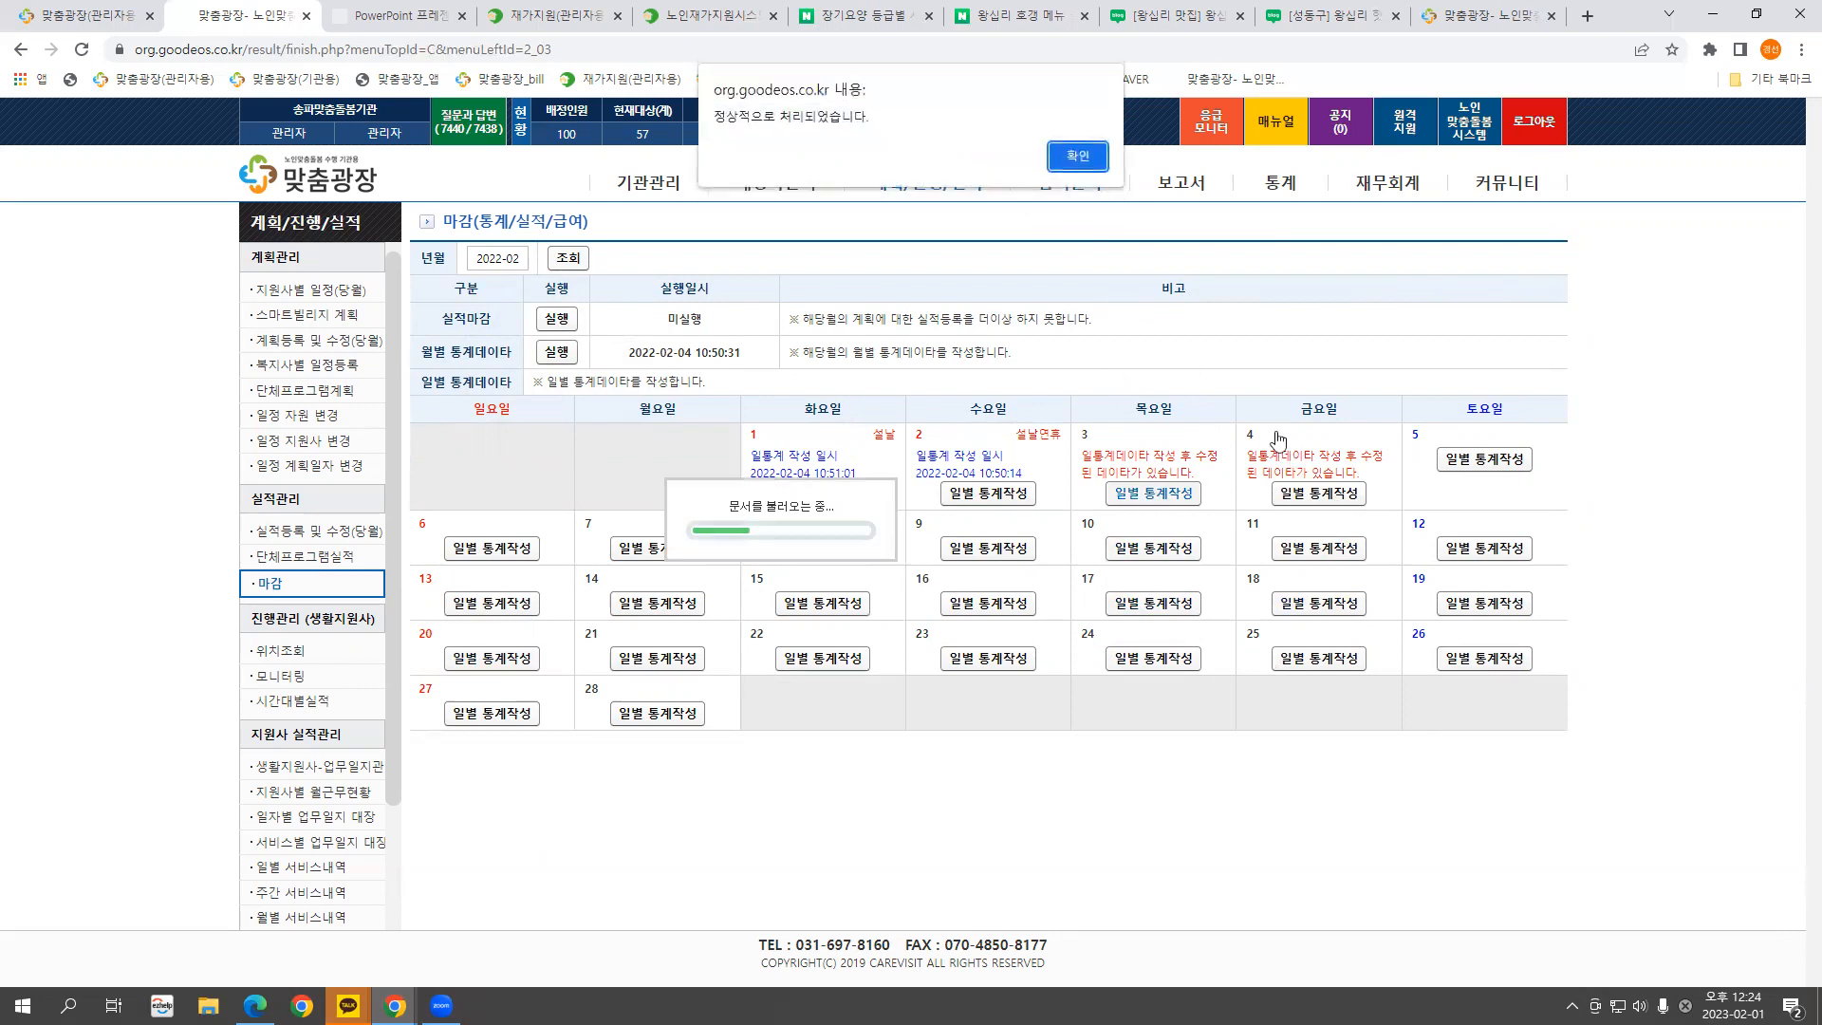
pyautogui.click(1077, 150)
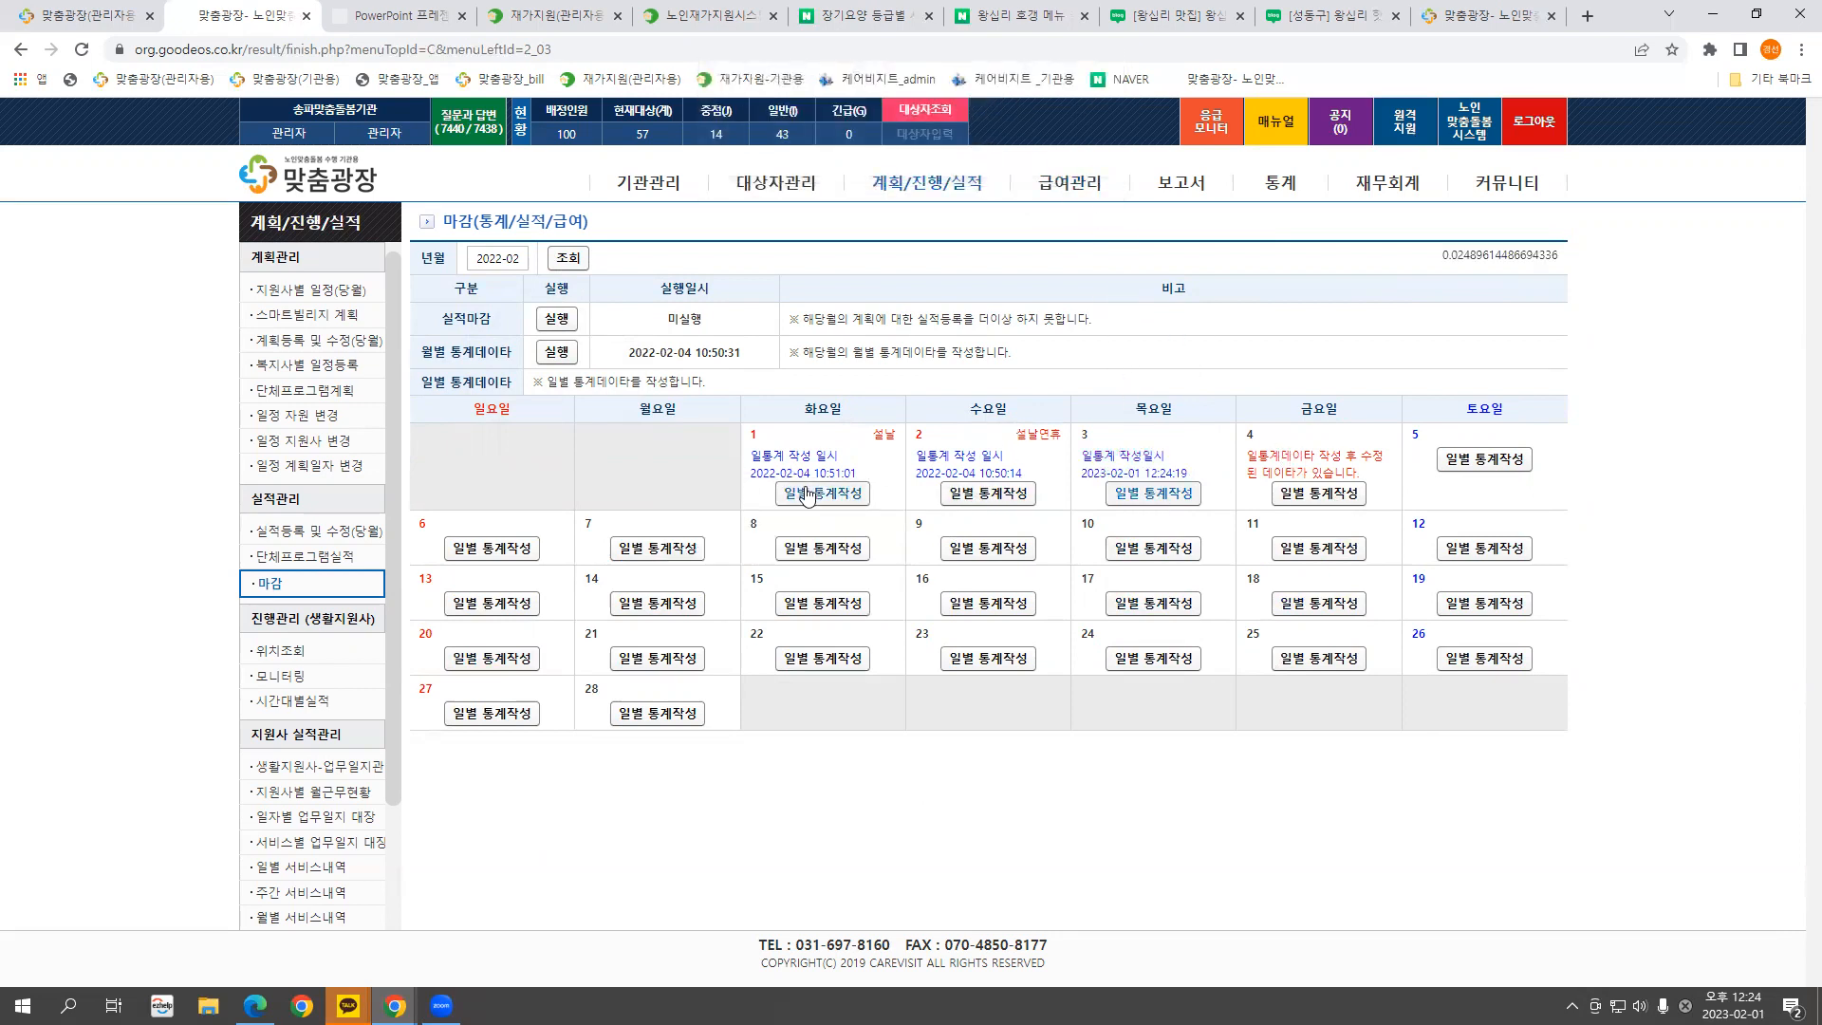
pyautogui.moveTo(752, 455); pyautogui.dragTo(857, 475)
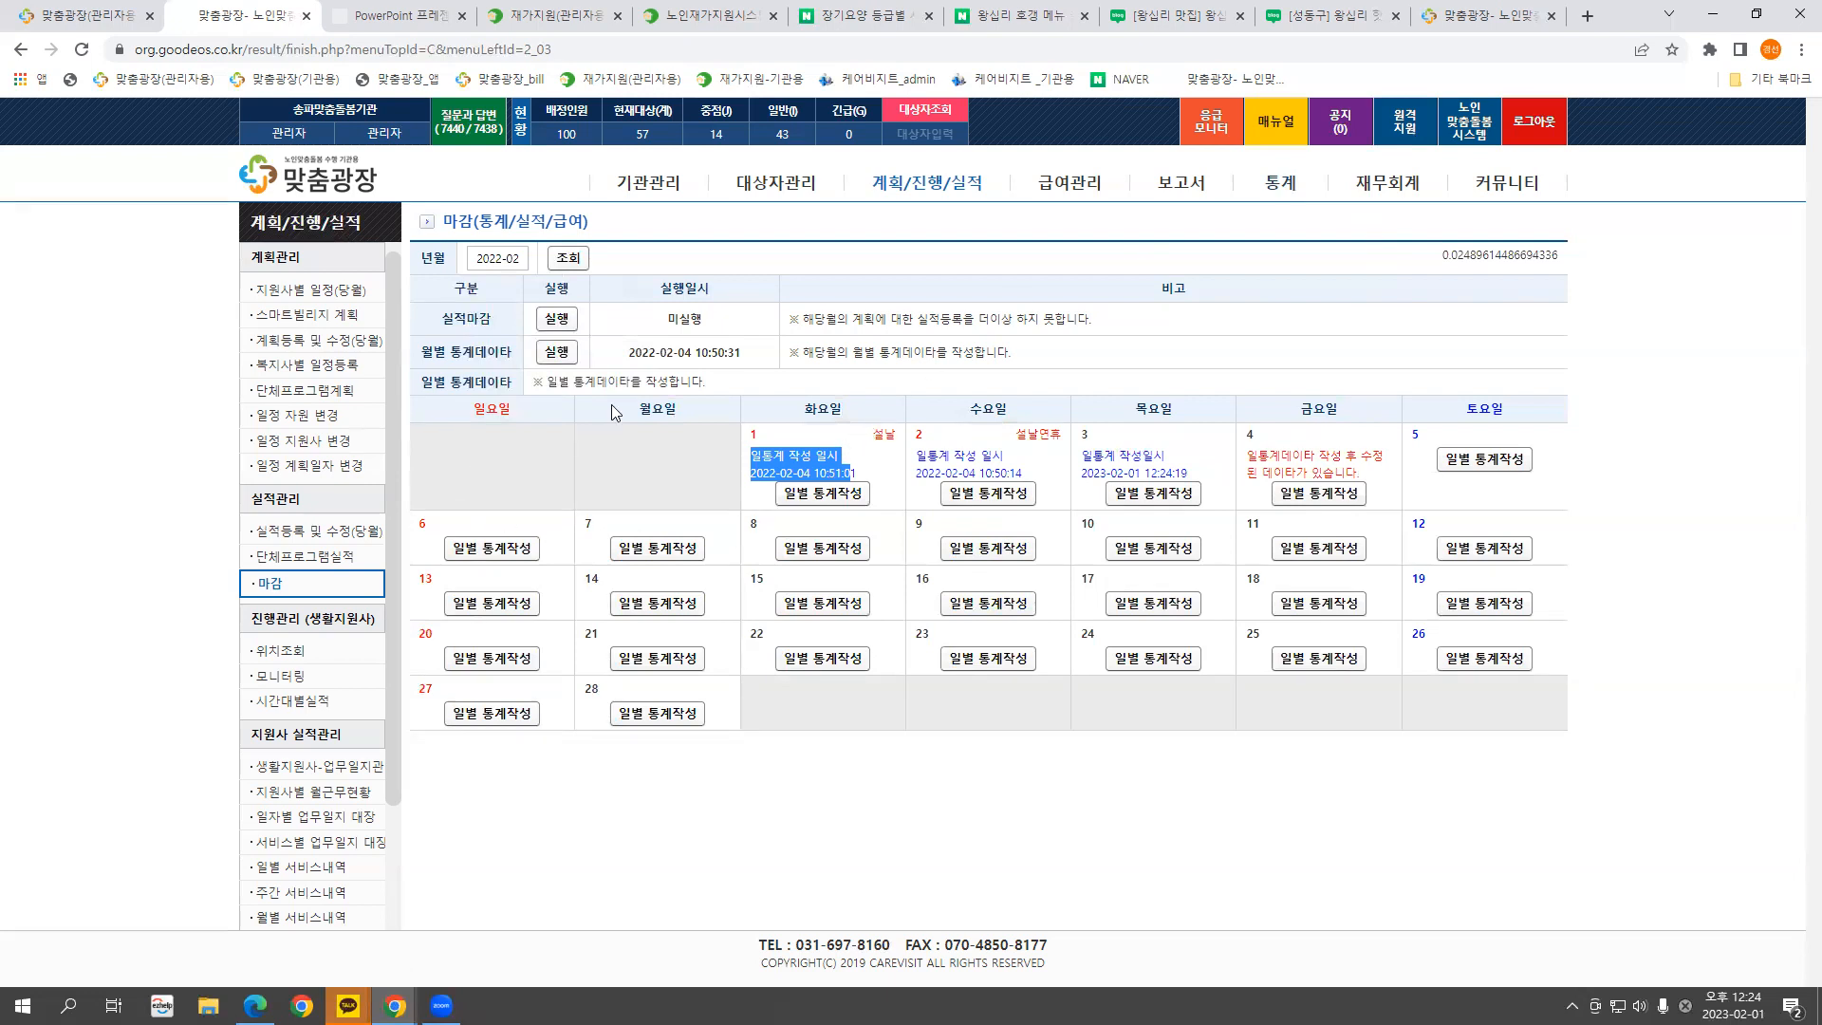
pyautogui.click(1279, 182)
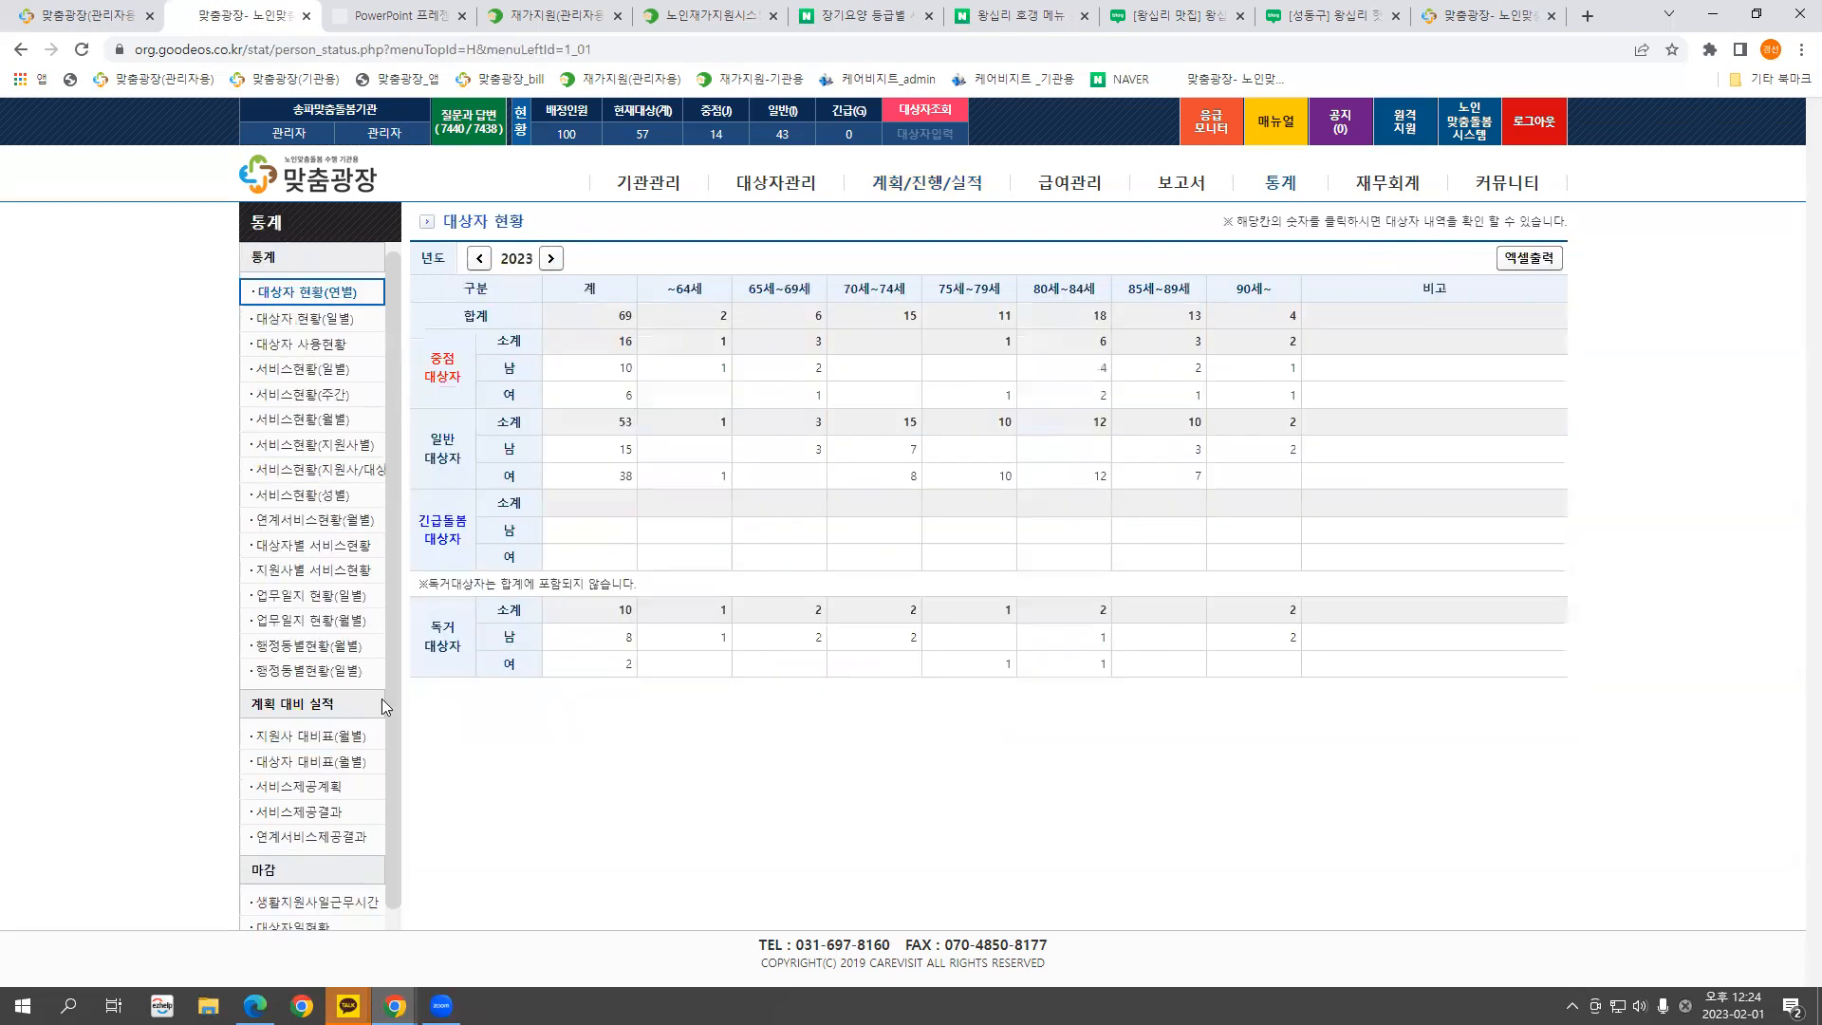
# Show support workers' daily work hours for January 2023
pyautogui.scroll(-1, 389, 709)
pyautogui.moveTo(244, 857); pyautogui.dragTo(374, 917)
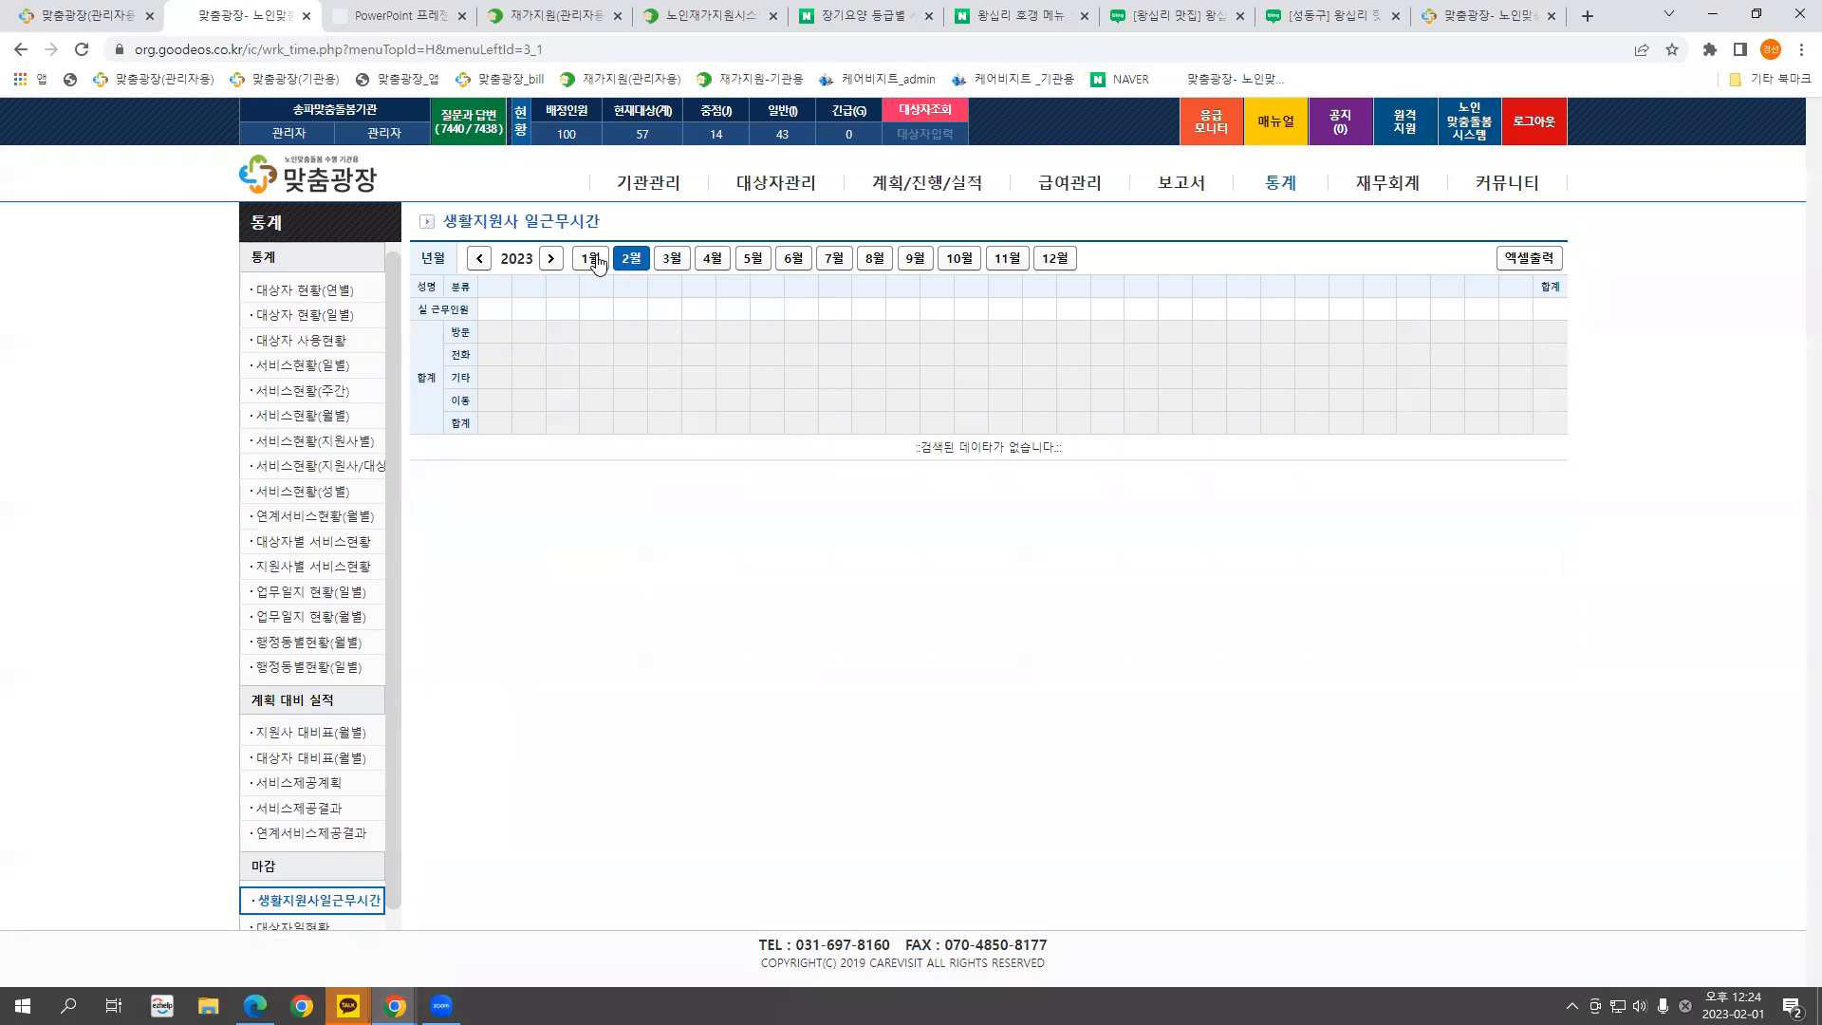
pyautogui.click(591, 260)
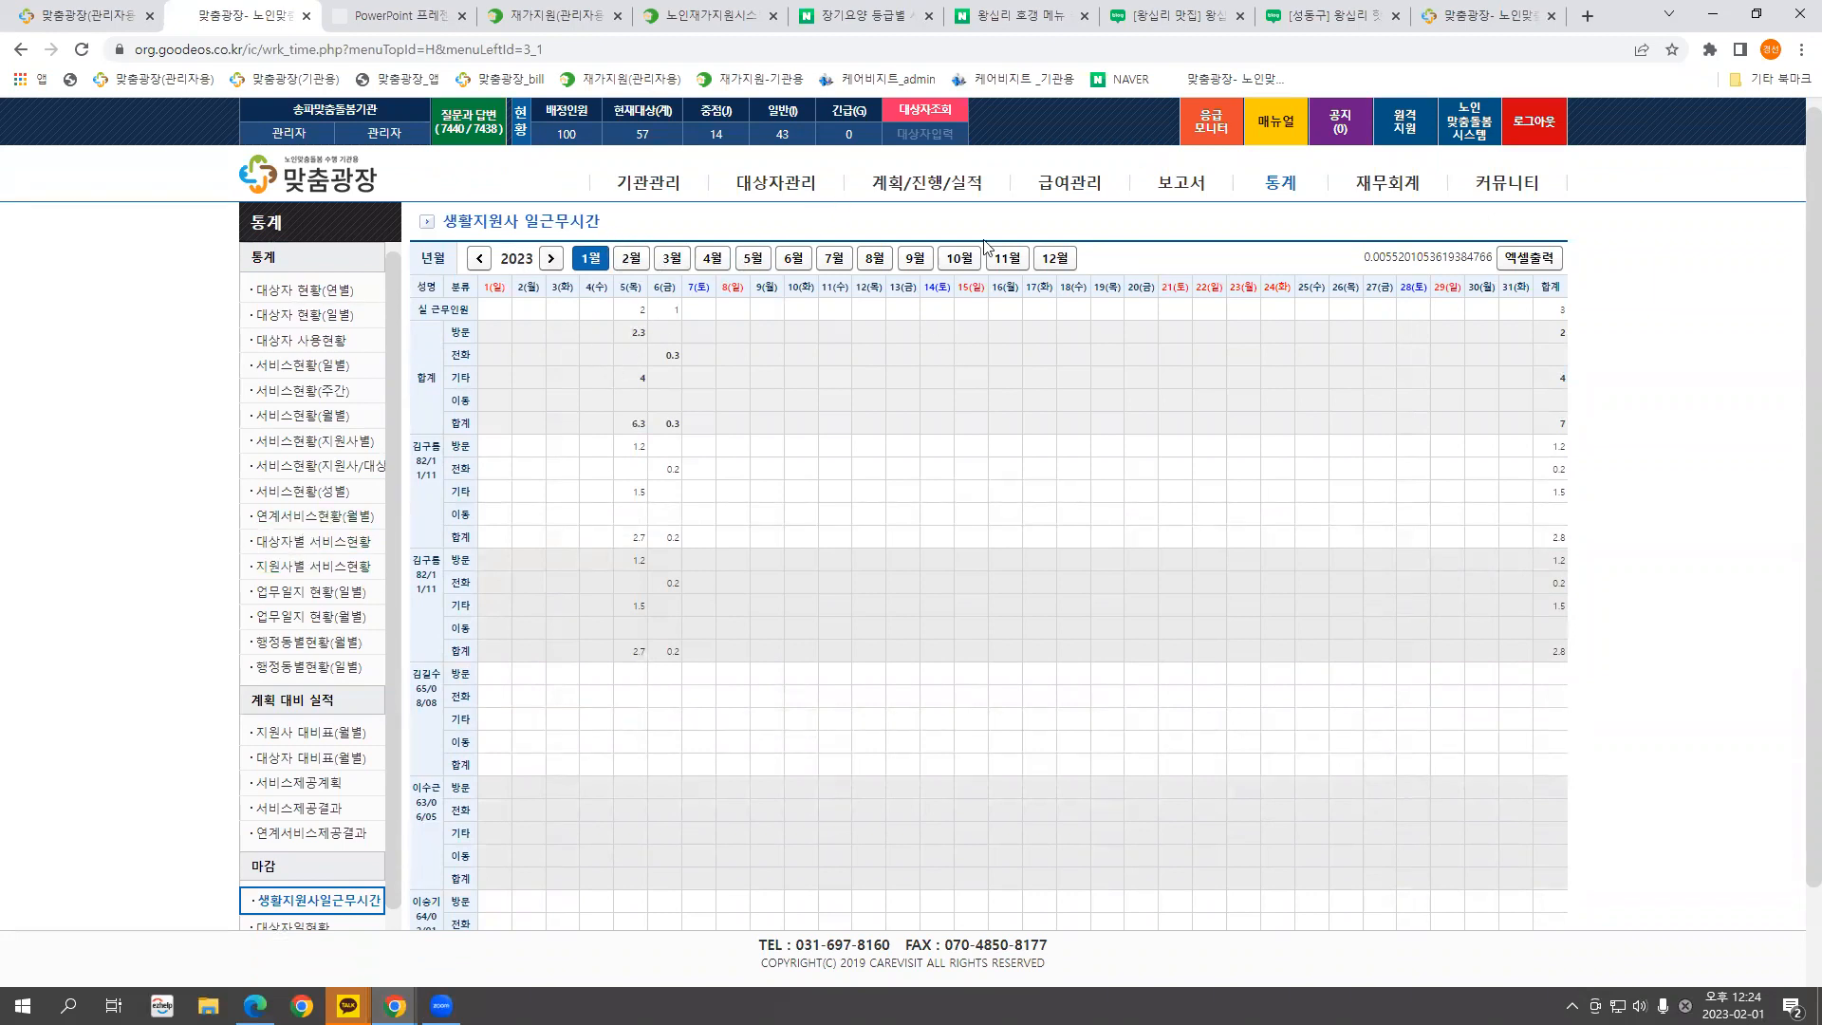
# Load the monthly closing calendar for 2023-01 under 계획/진행/실적 > 마감
pyautogui.click(940, 182)
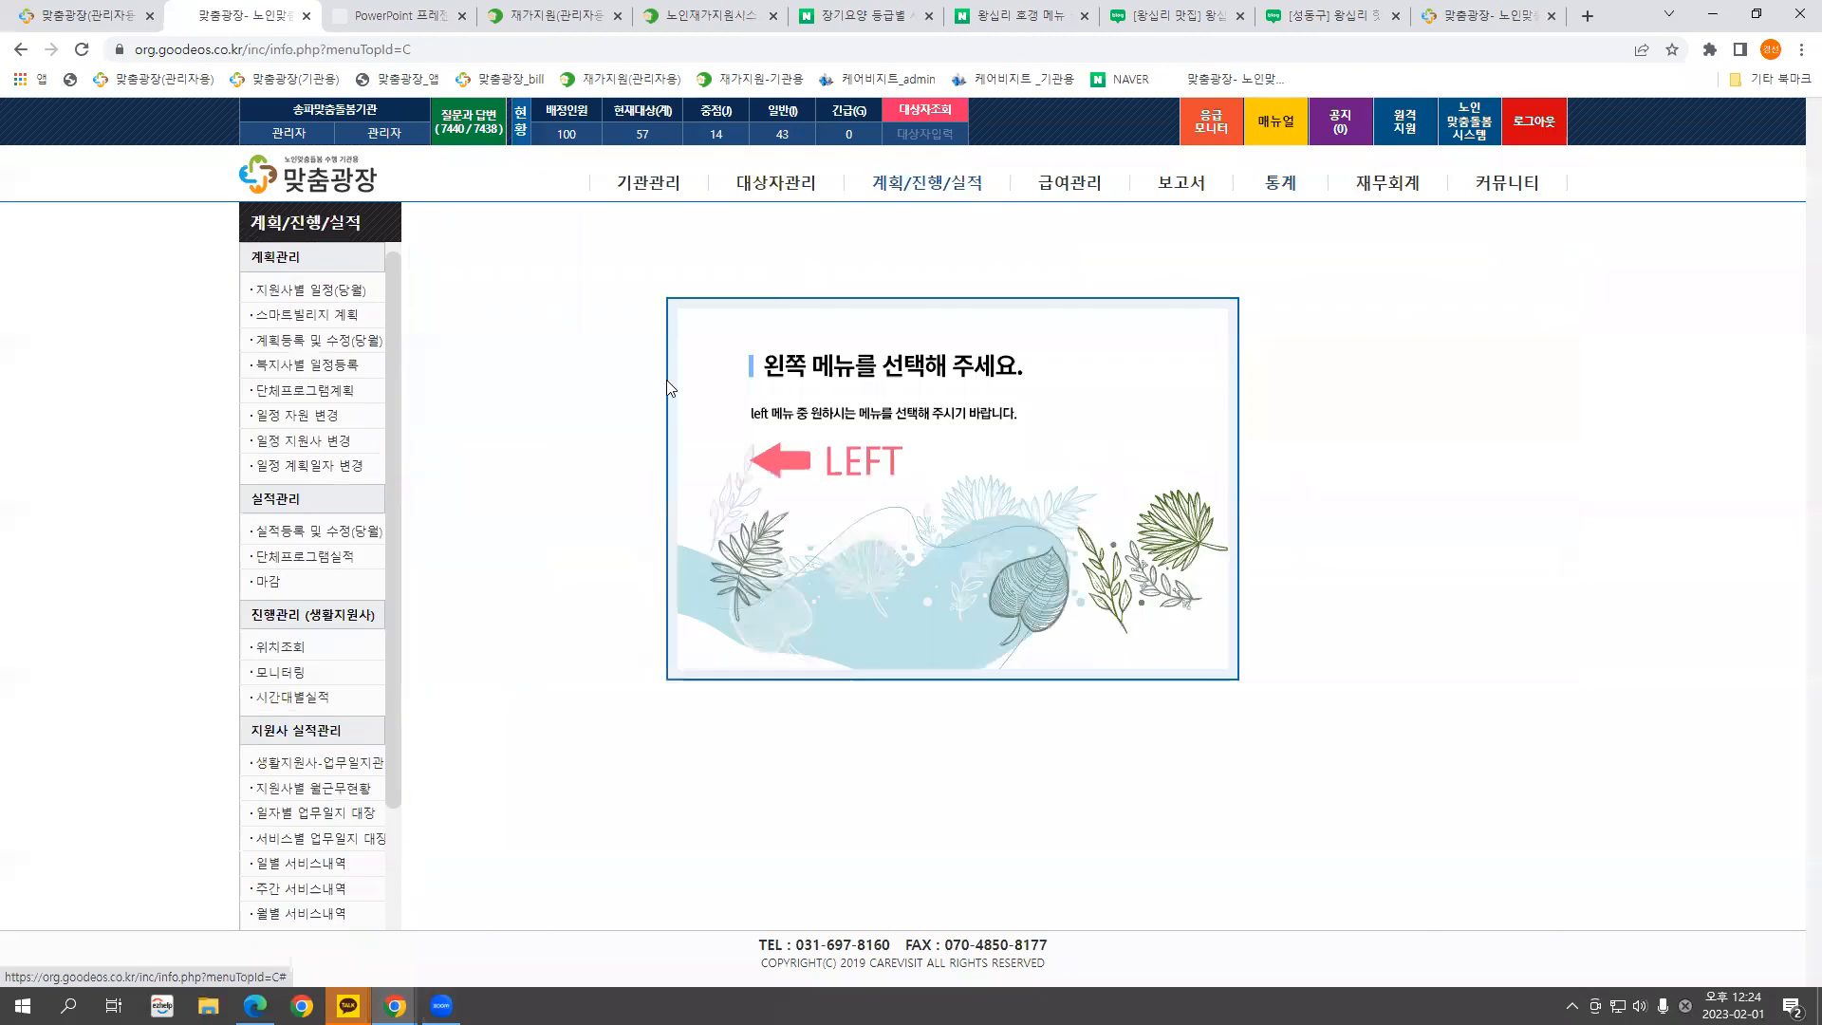
pyautogui.click(272, 589)
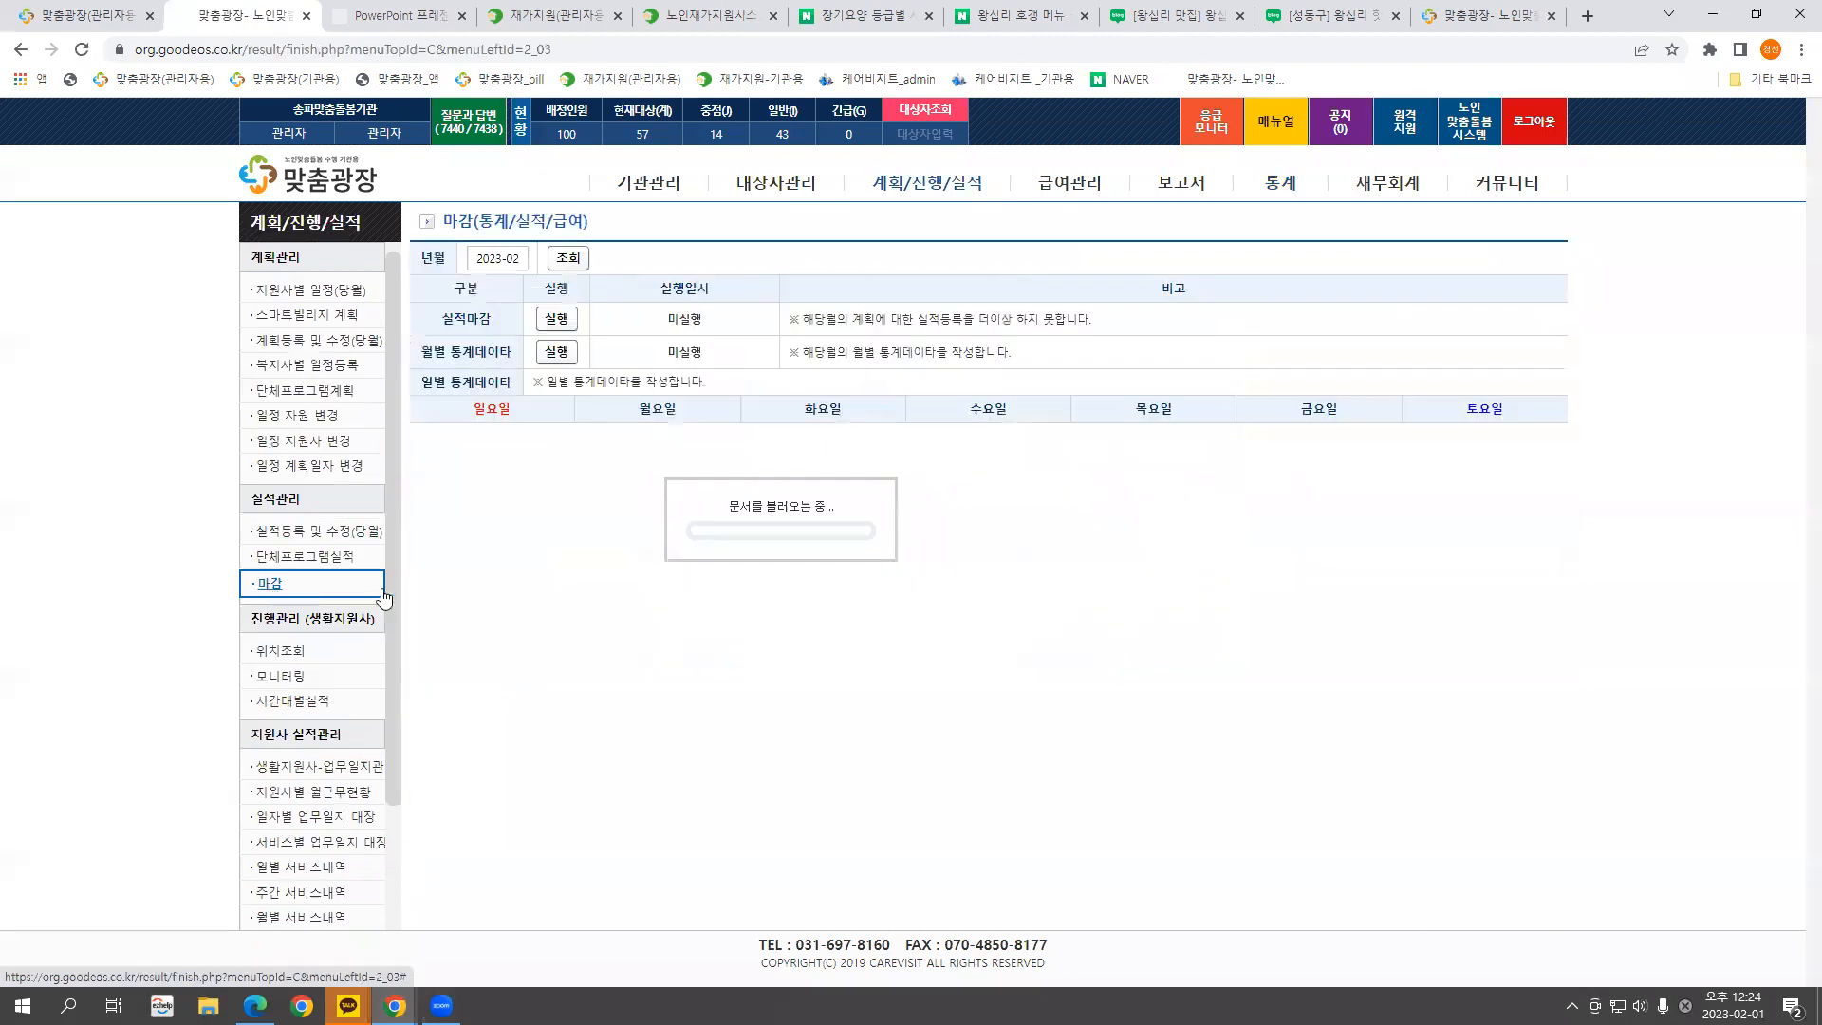
pyautogui.click(497, 258)
pyautogui.click(497, 318)
pyautogui.click(568, 258)
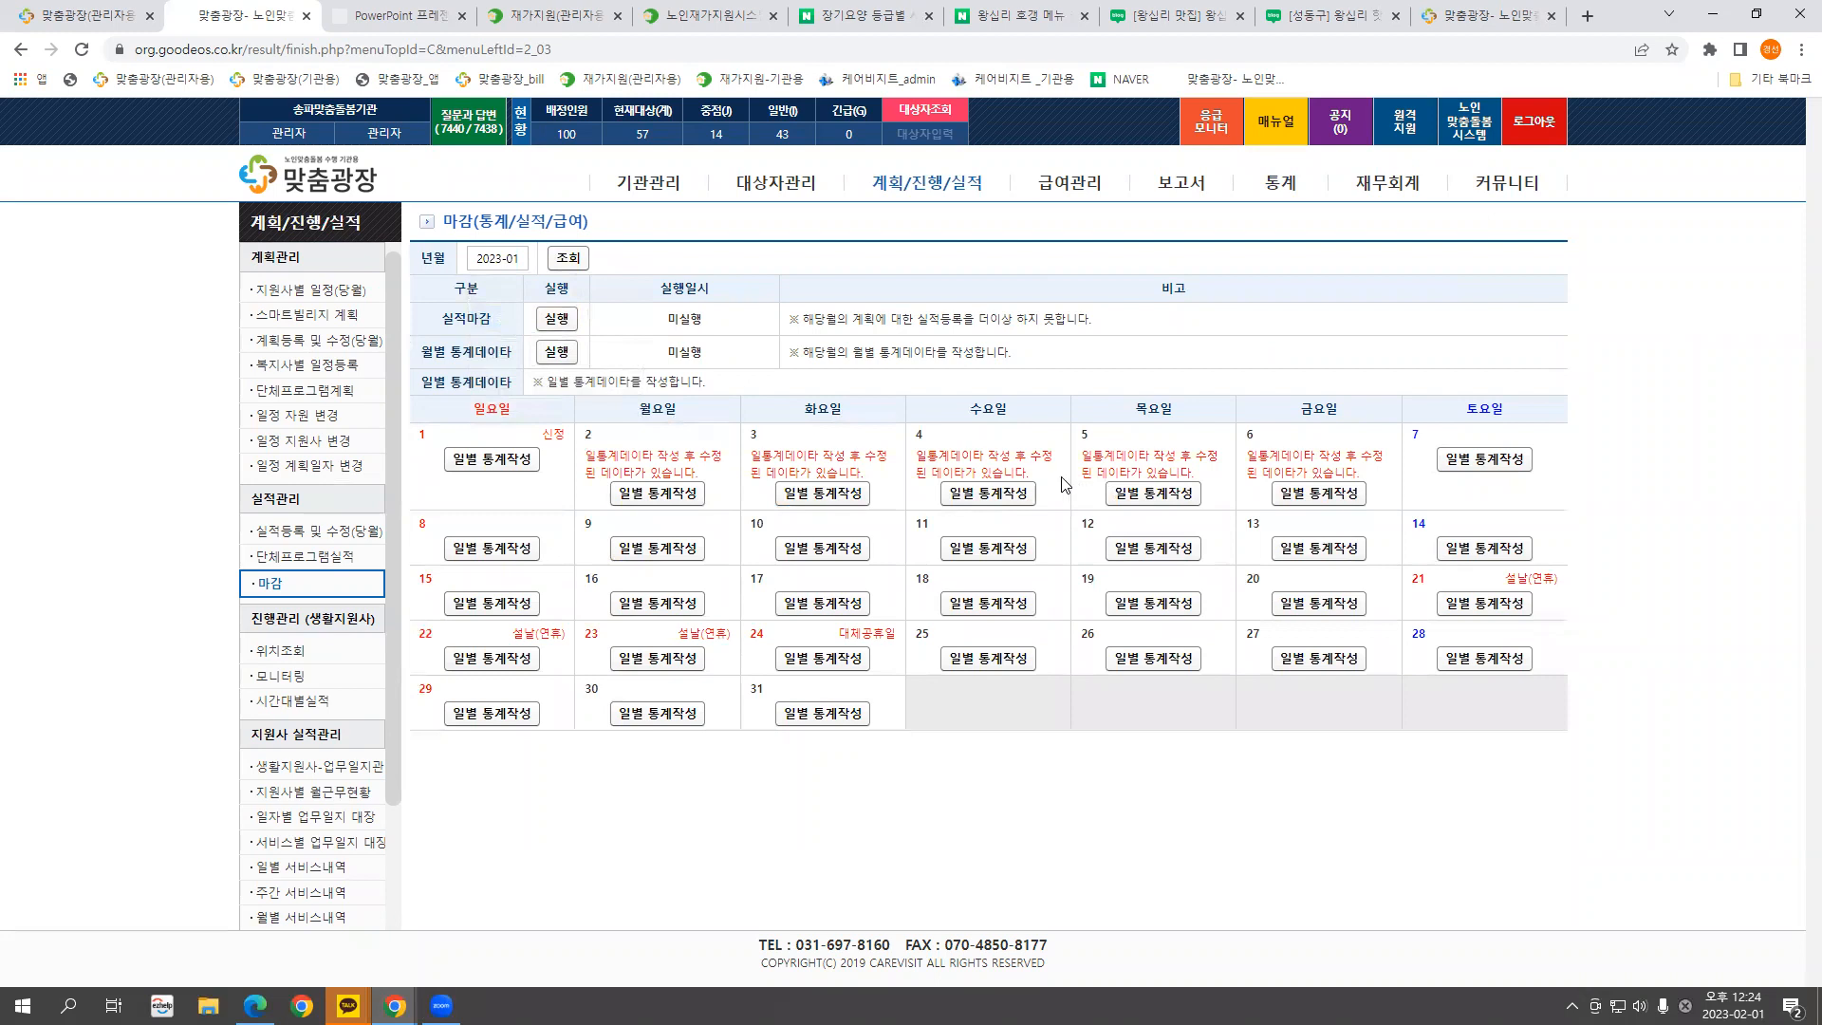
# Generate and confirm daily statistics for January 2, 3, 4, 5 and 6
pyautogui.click(668, 497)
pyautogui.click(1009, 176)
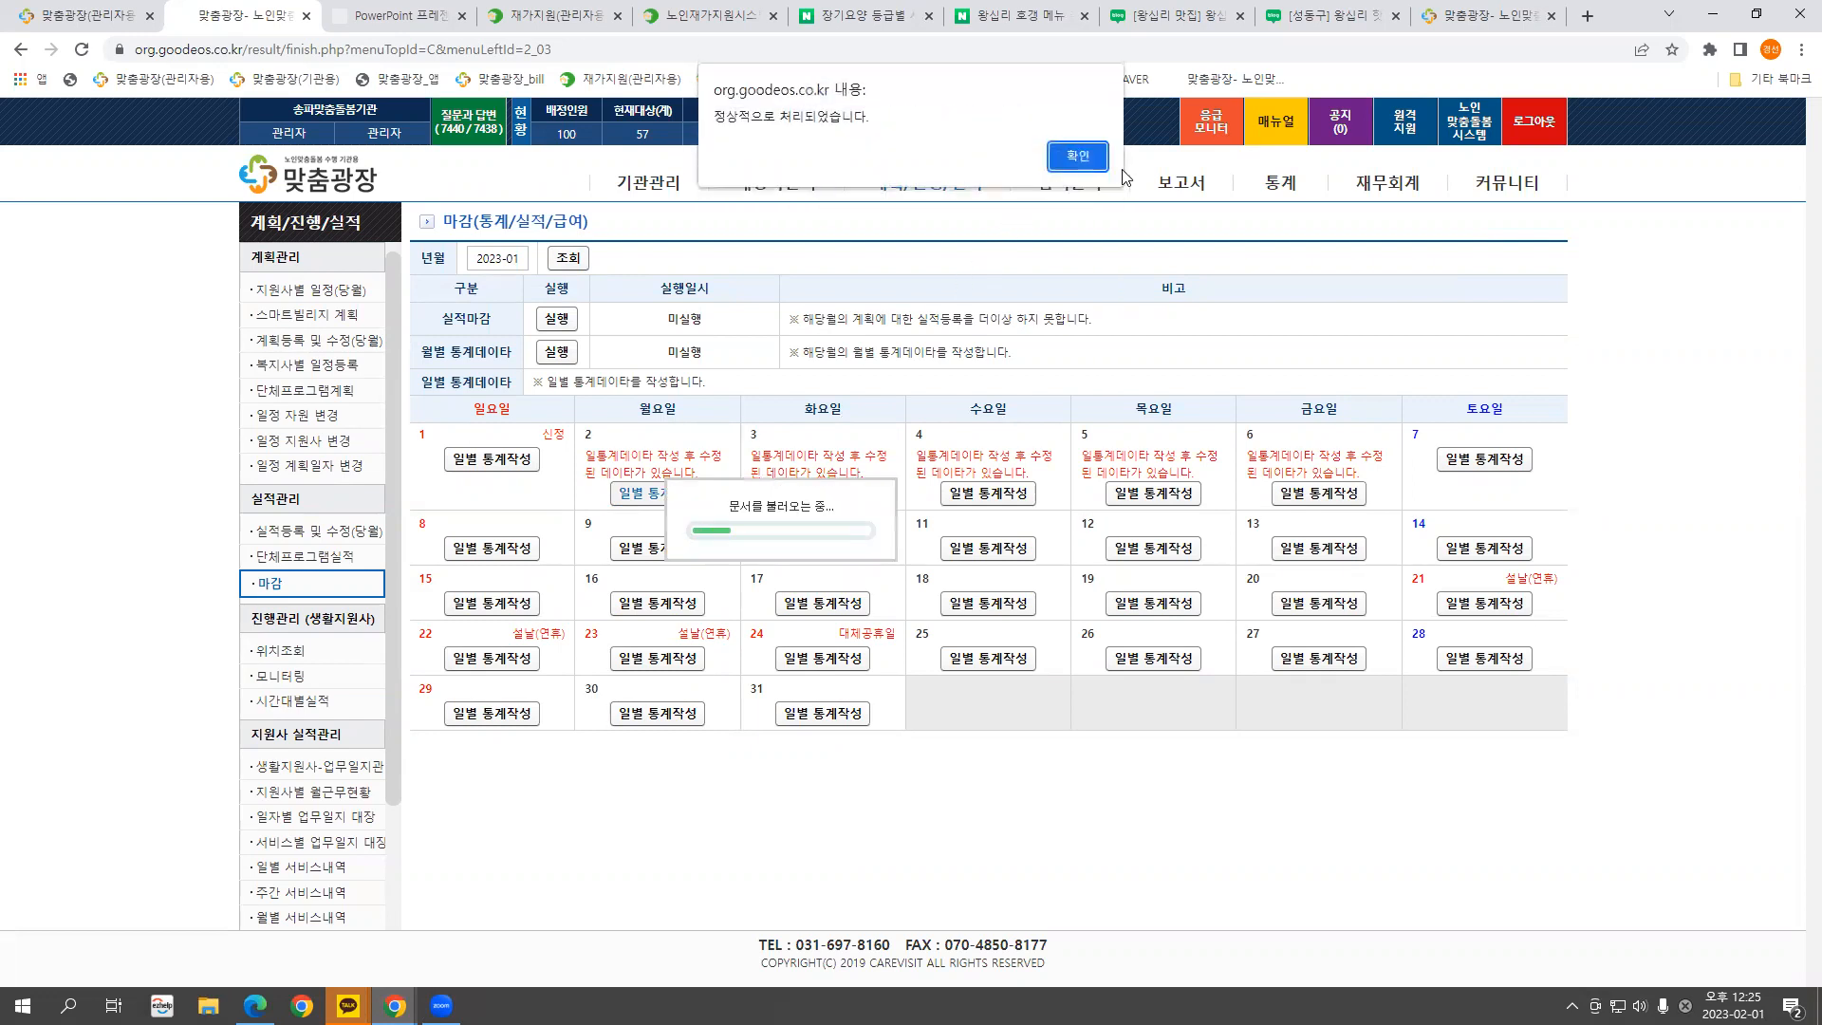
pyautogui.click(1076, 150)
pyautogui.click(844, 489)
pyautogui.click(1008, 169)
pyautogui.click(1076, 152)
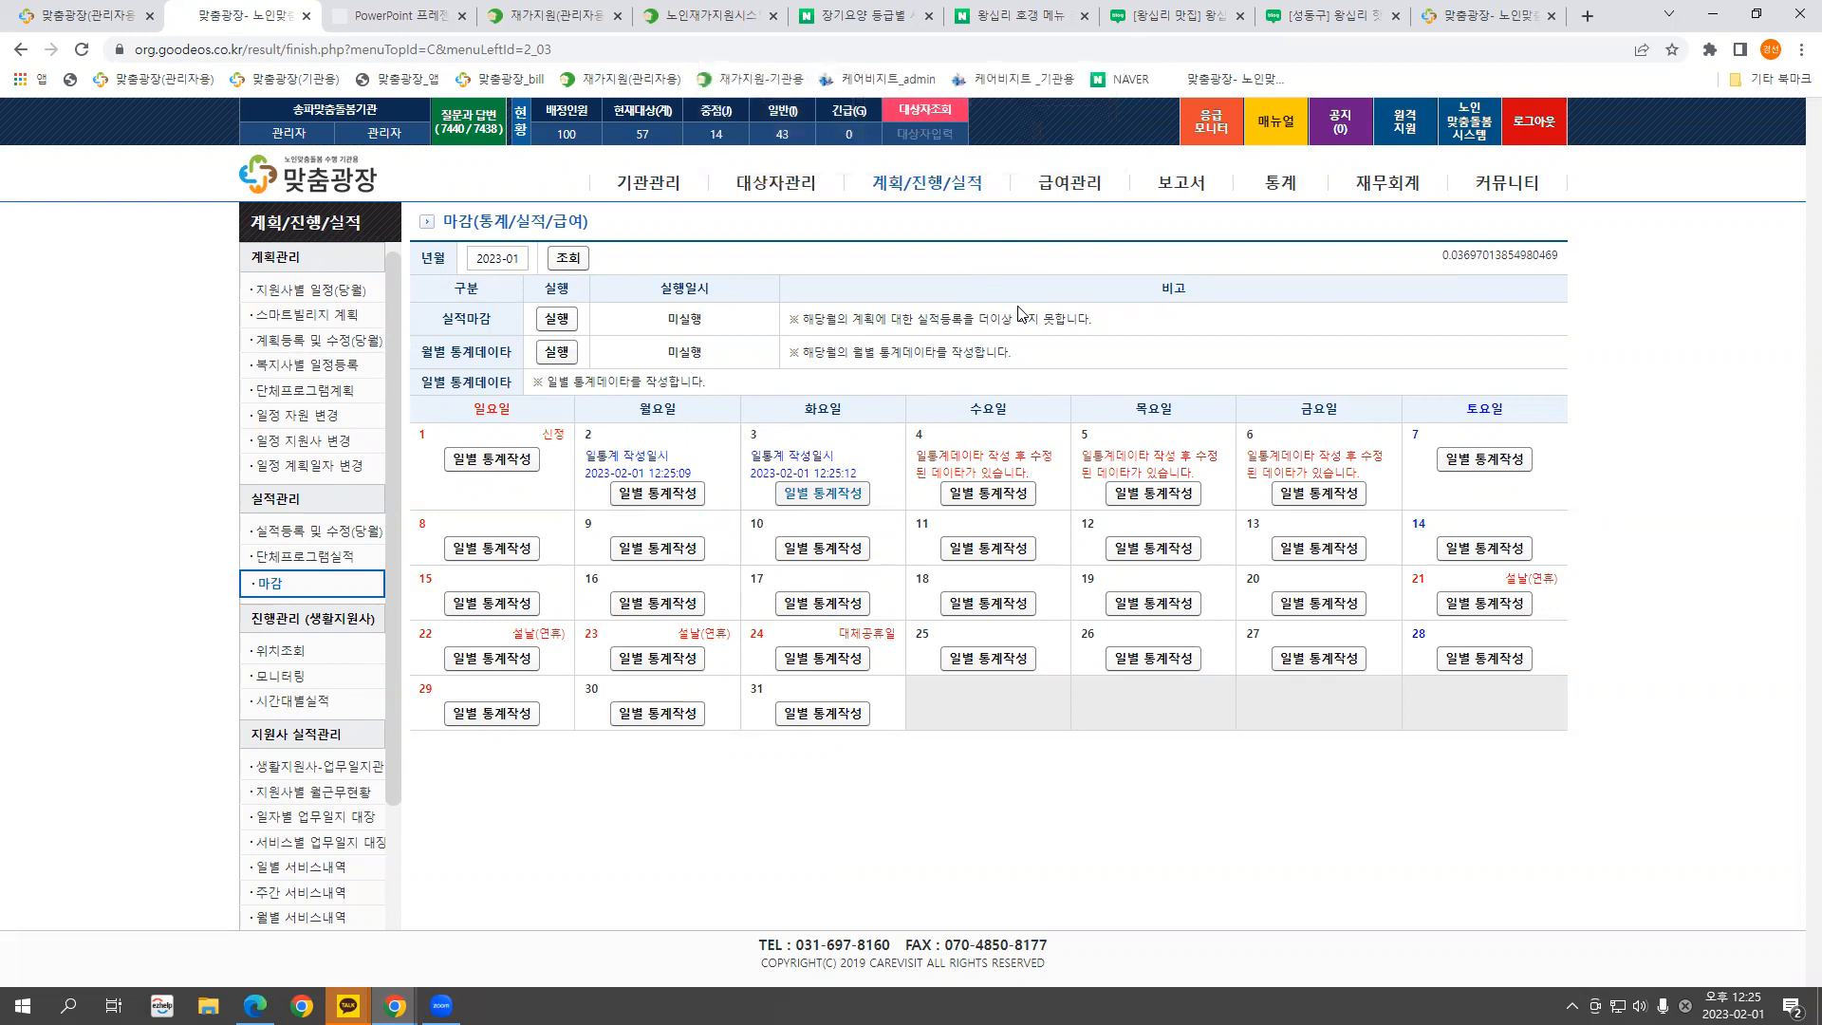
pyautogui.click(1006, 491)
pyautogui.click(1011, 171)
pyautogui.click(1101, 171)
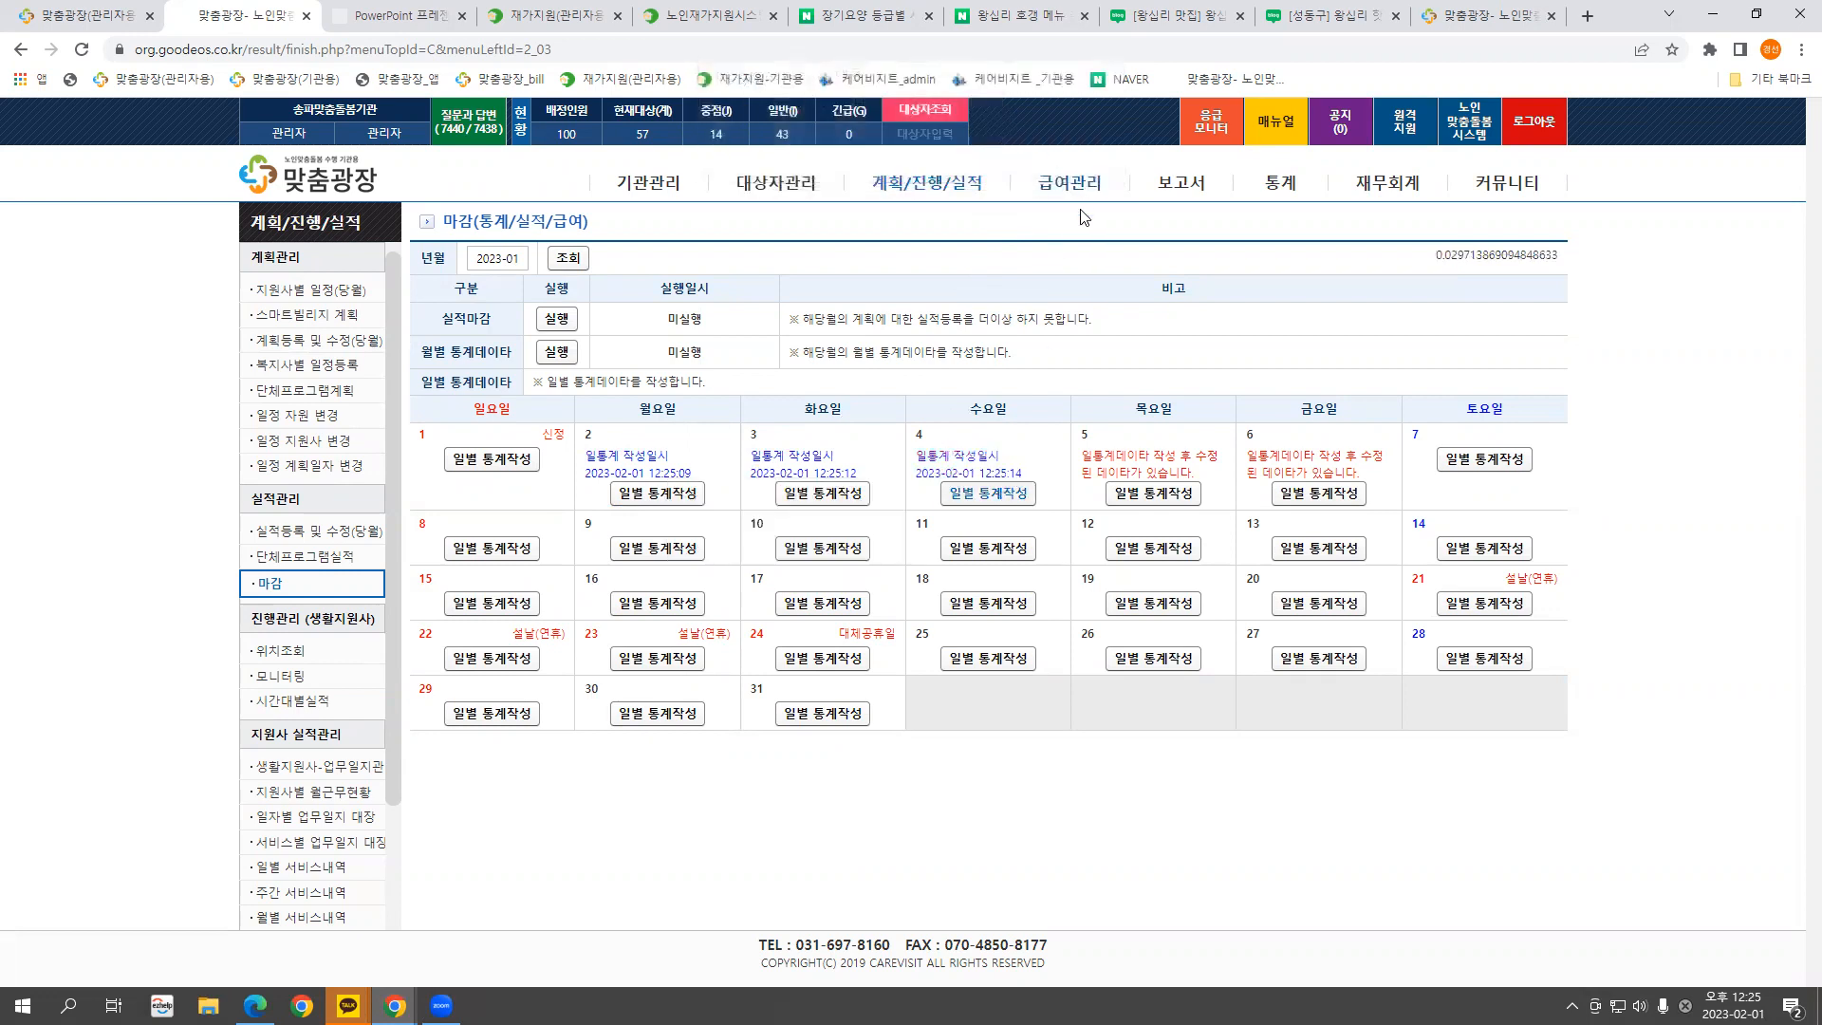
pyautogui.click(1148, 491)
pyautogui.click(1011, 174)
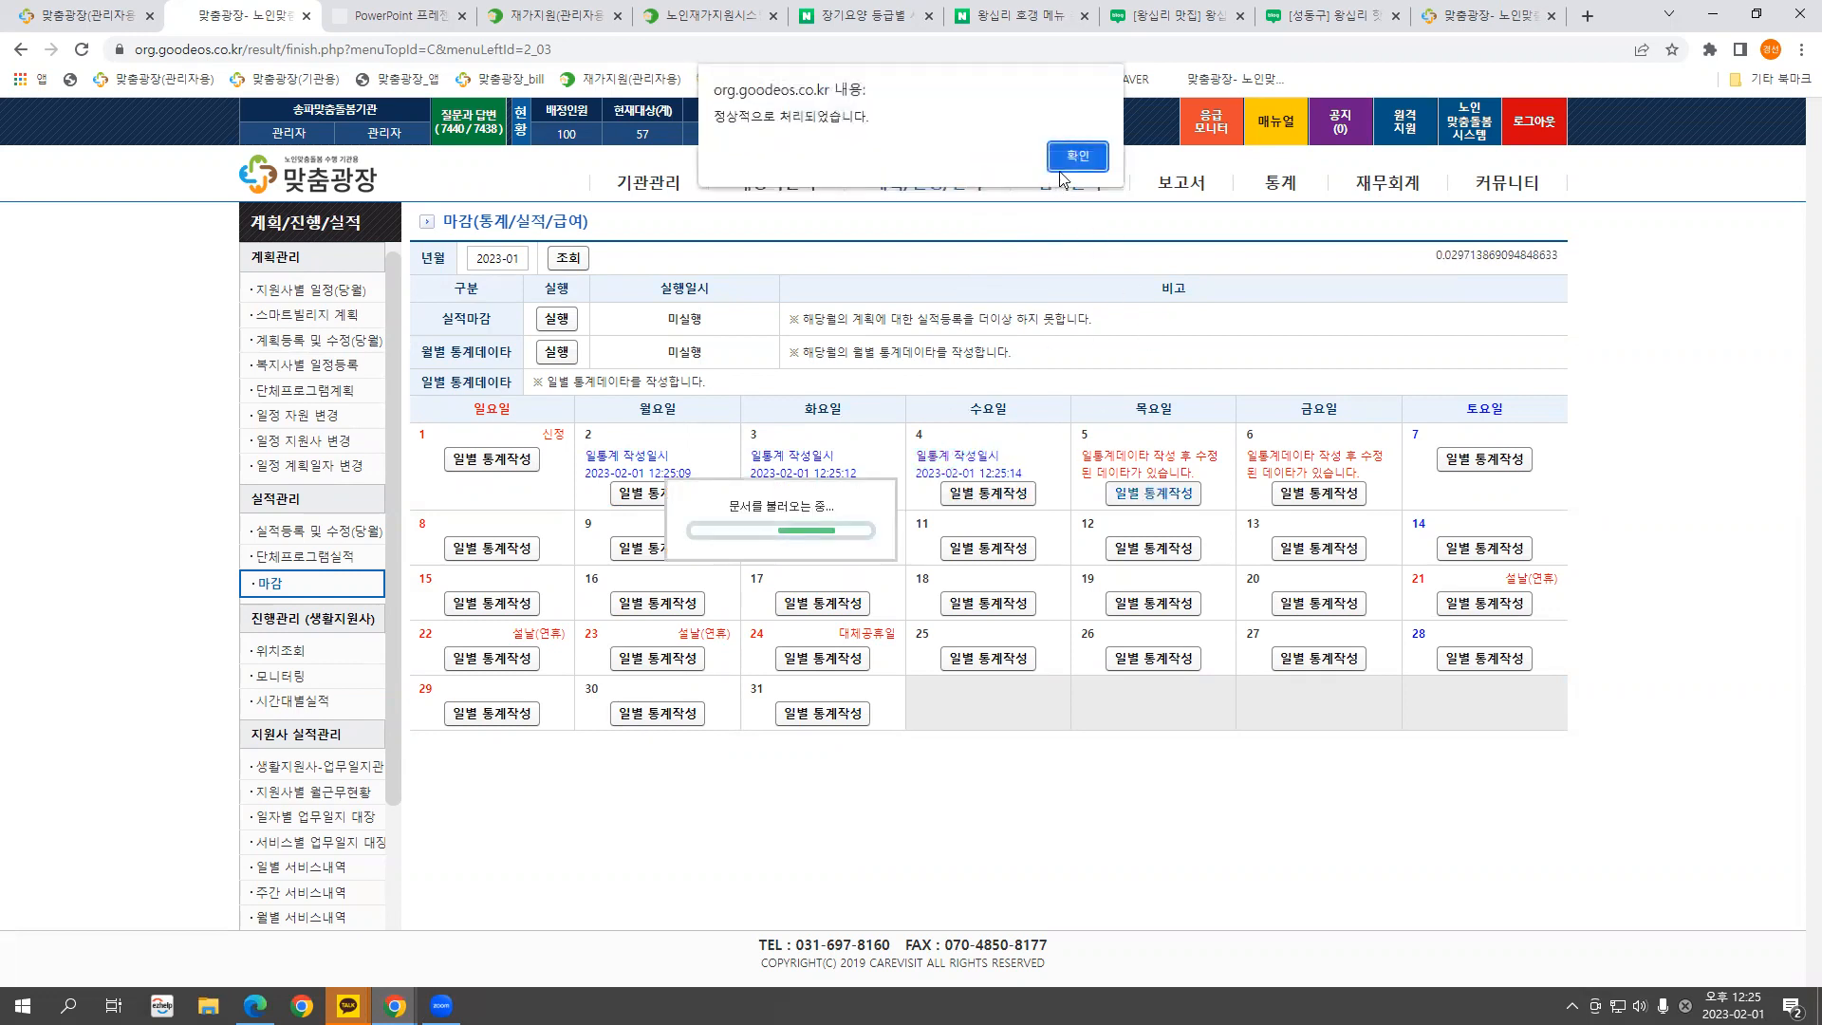
pyautogui.click(1078, 152)
pyautogui.click(1309, 494)
pyautogui.click(1008, 174)
pyautogui.click(1086, 154)
# Generate and confirm daily statistics for January 9, 10, 11, 12 and 13
pyautogui.click(620, 548)
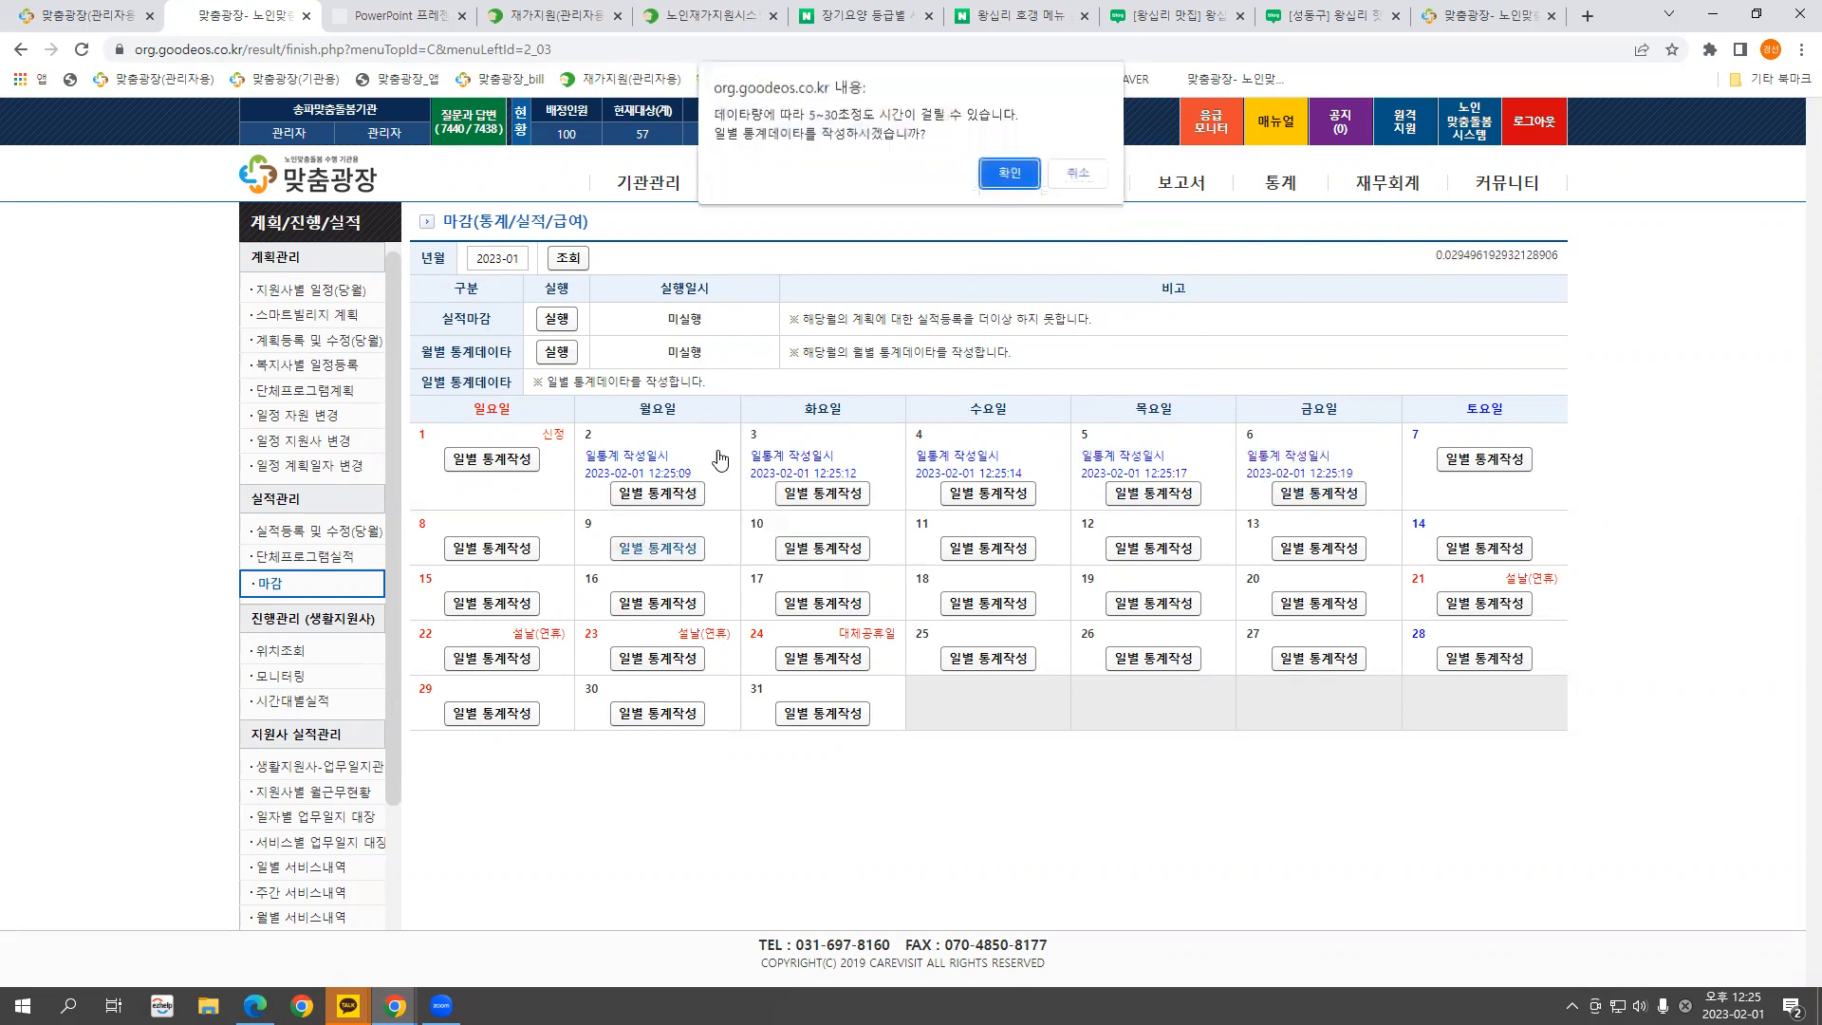
pyautogui.click(1008, 174)
pyautogui.click(1069, 155)
pyautogui.click(833, 554)
pyautogui.click(1011, 174)
pyautogui.click(1077, 155)
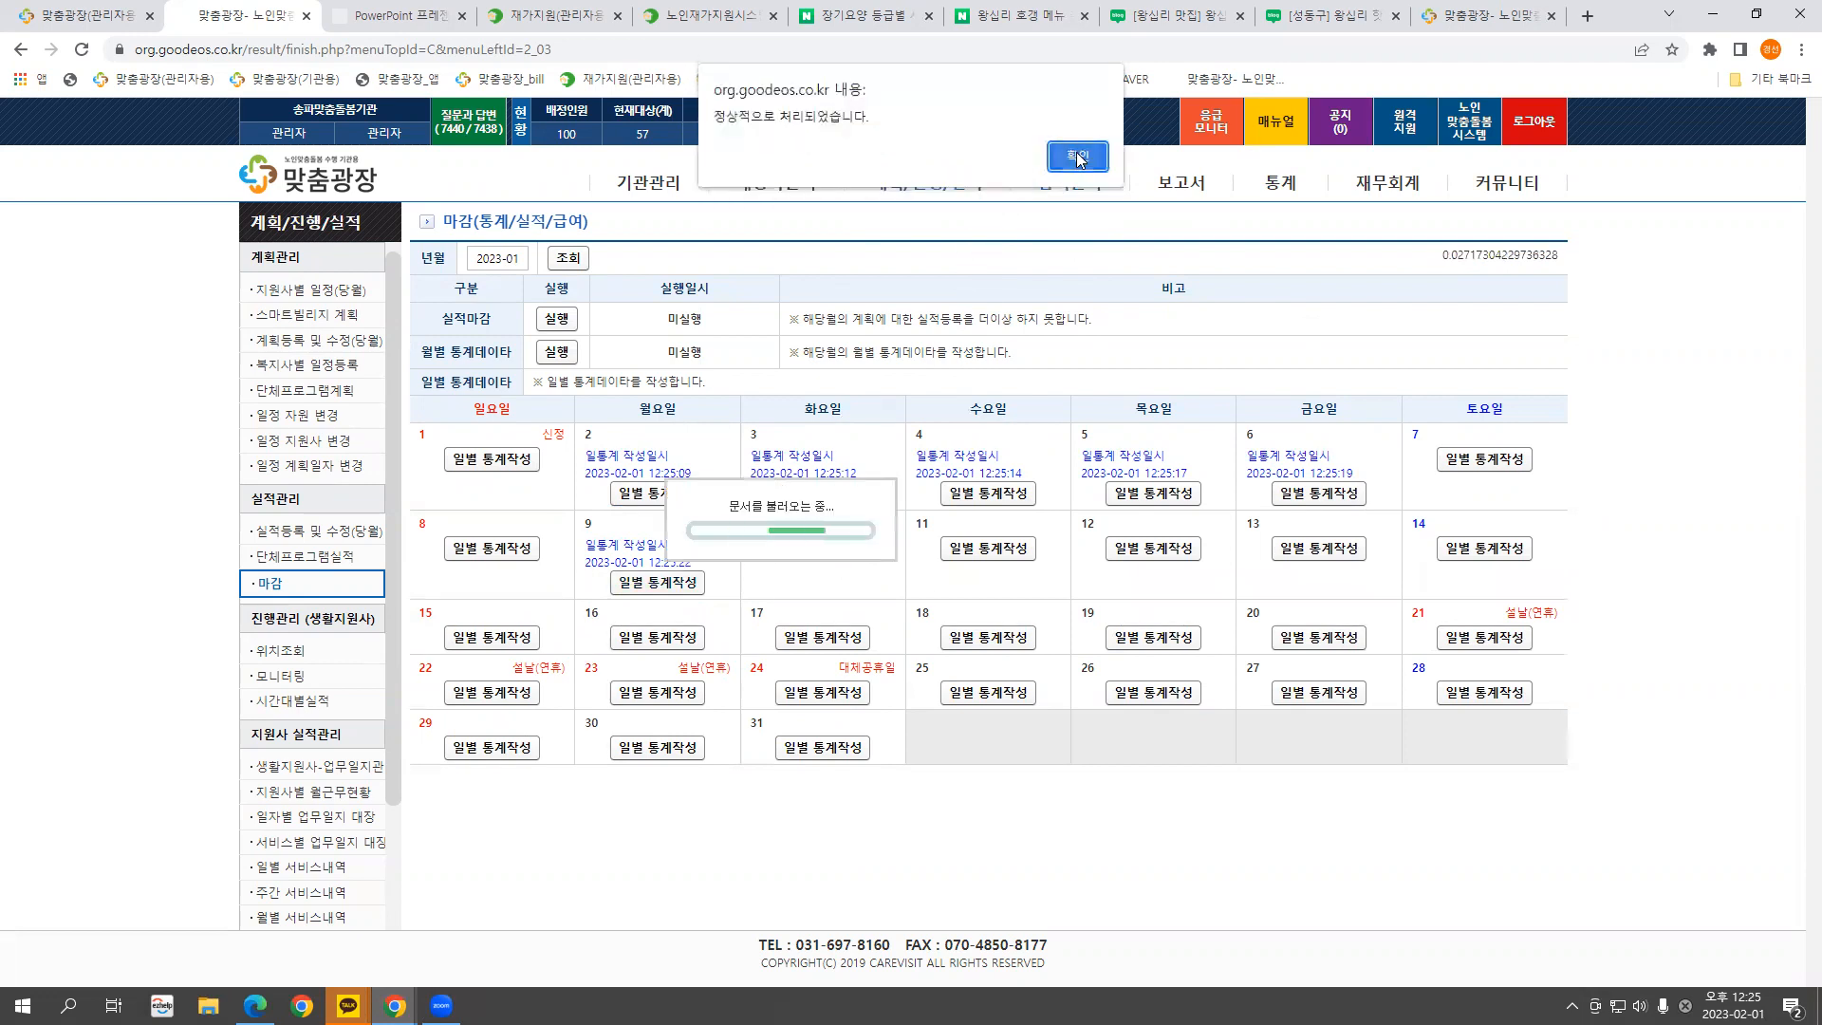
pyautogui.click(989, 549)
pyautogui.click(1008, 173)
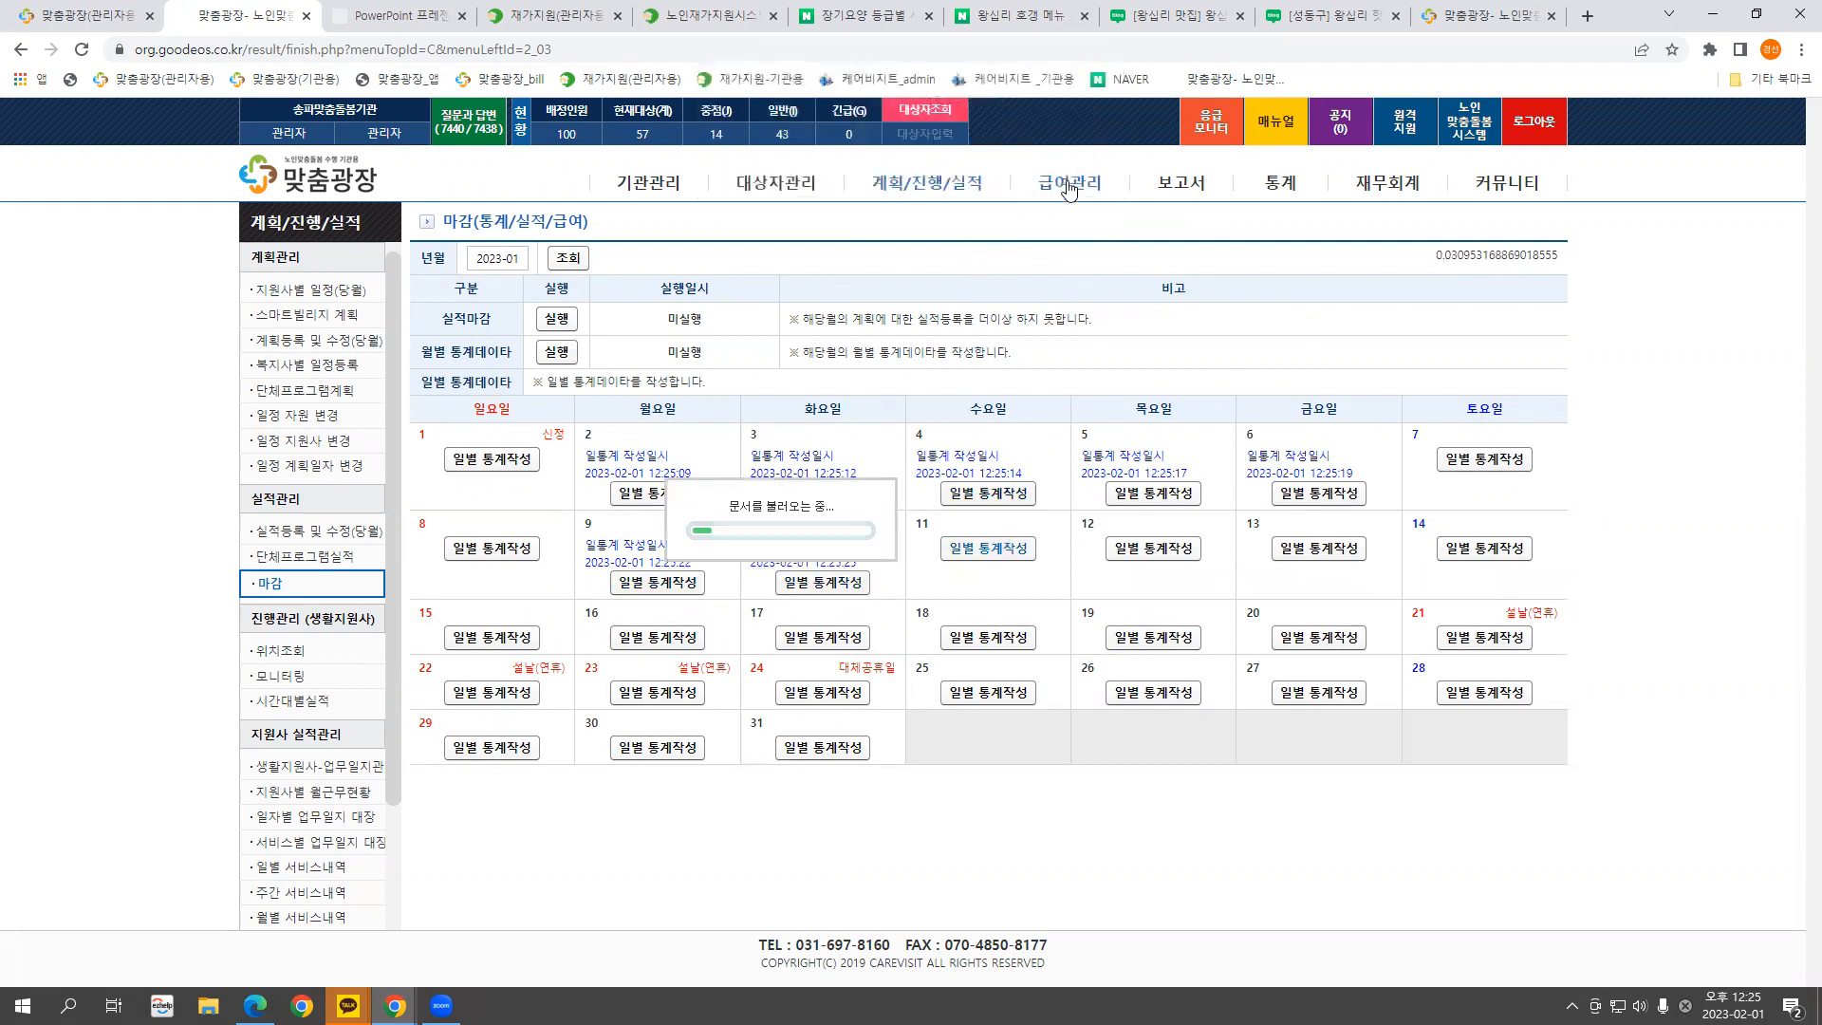
pyautogui.click(1075, 155)
pyautogui.click(1126, 555)
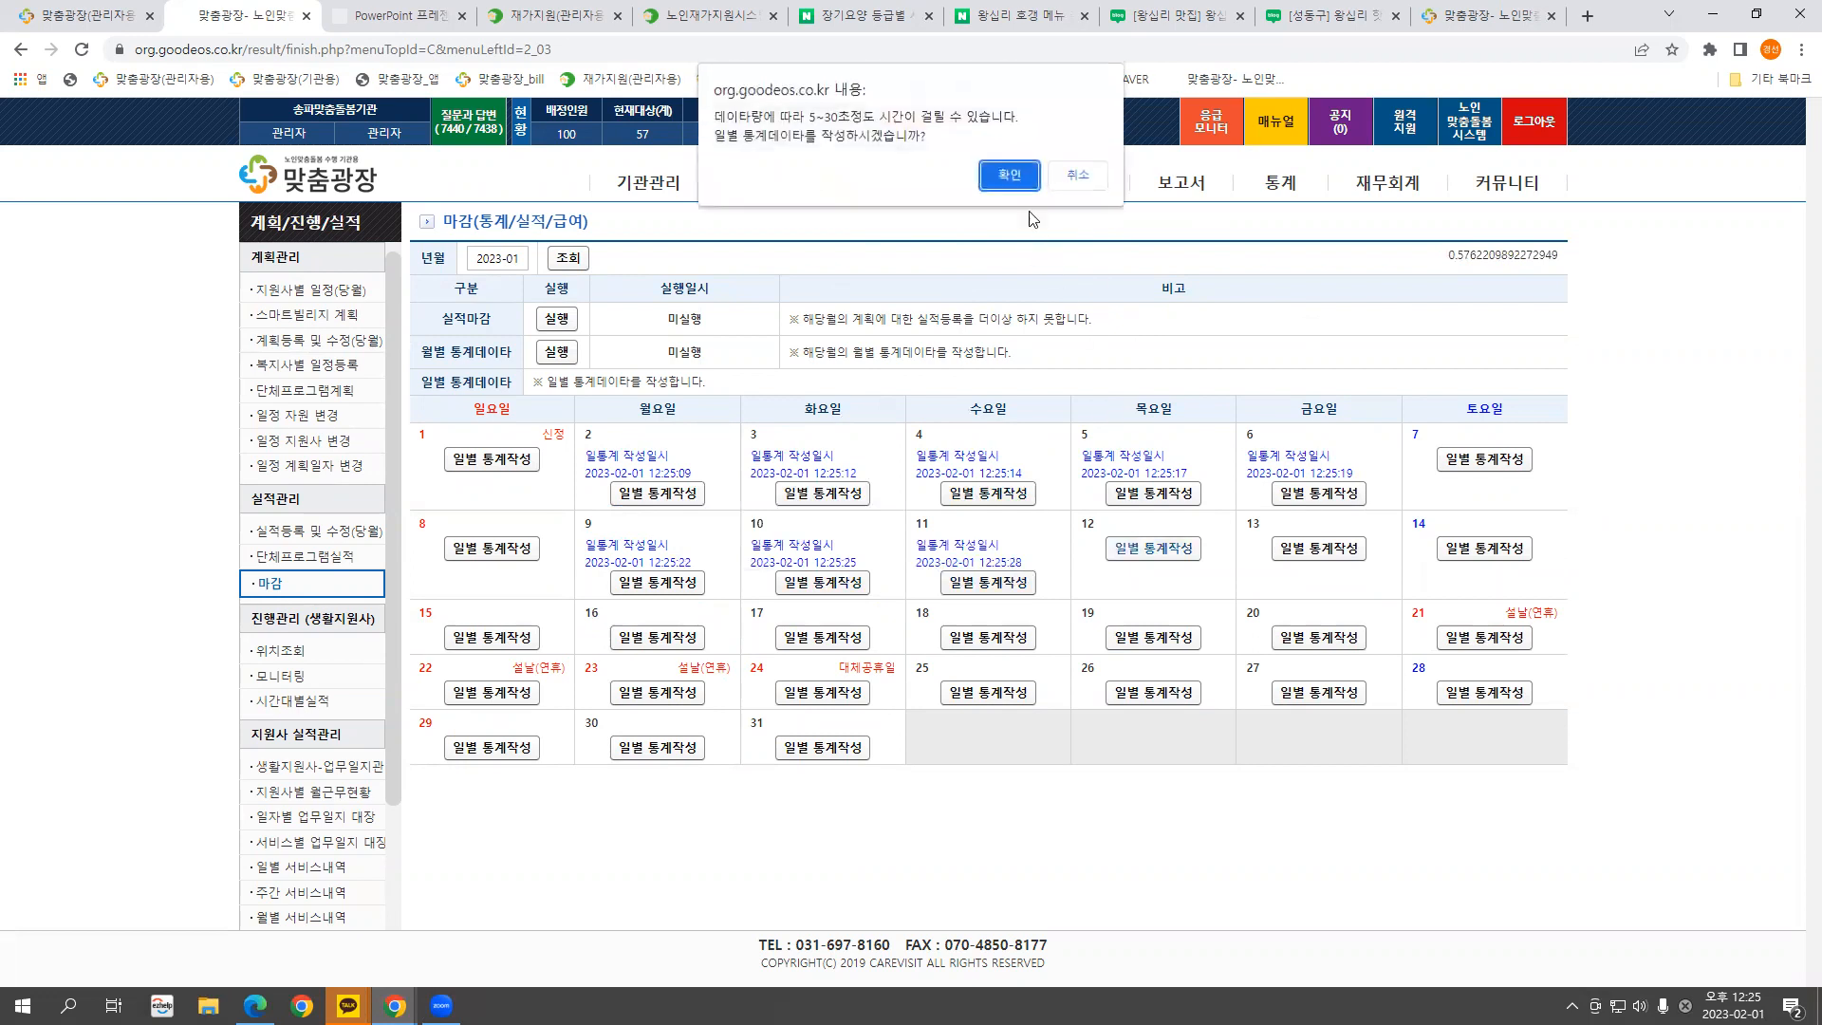
pyautogui.click(1009, 174)
pyautogui.click(1075, 155)
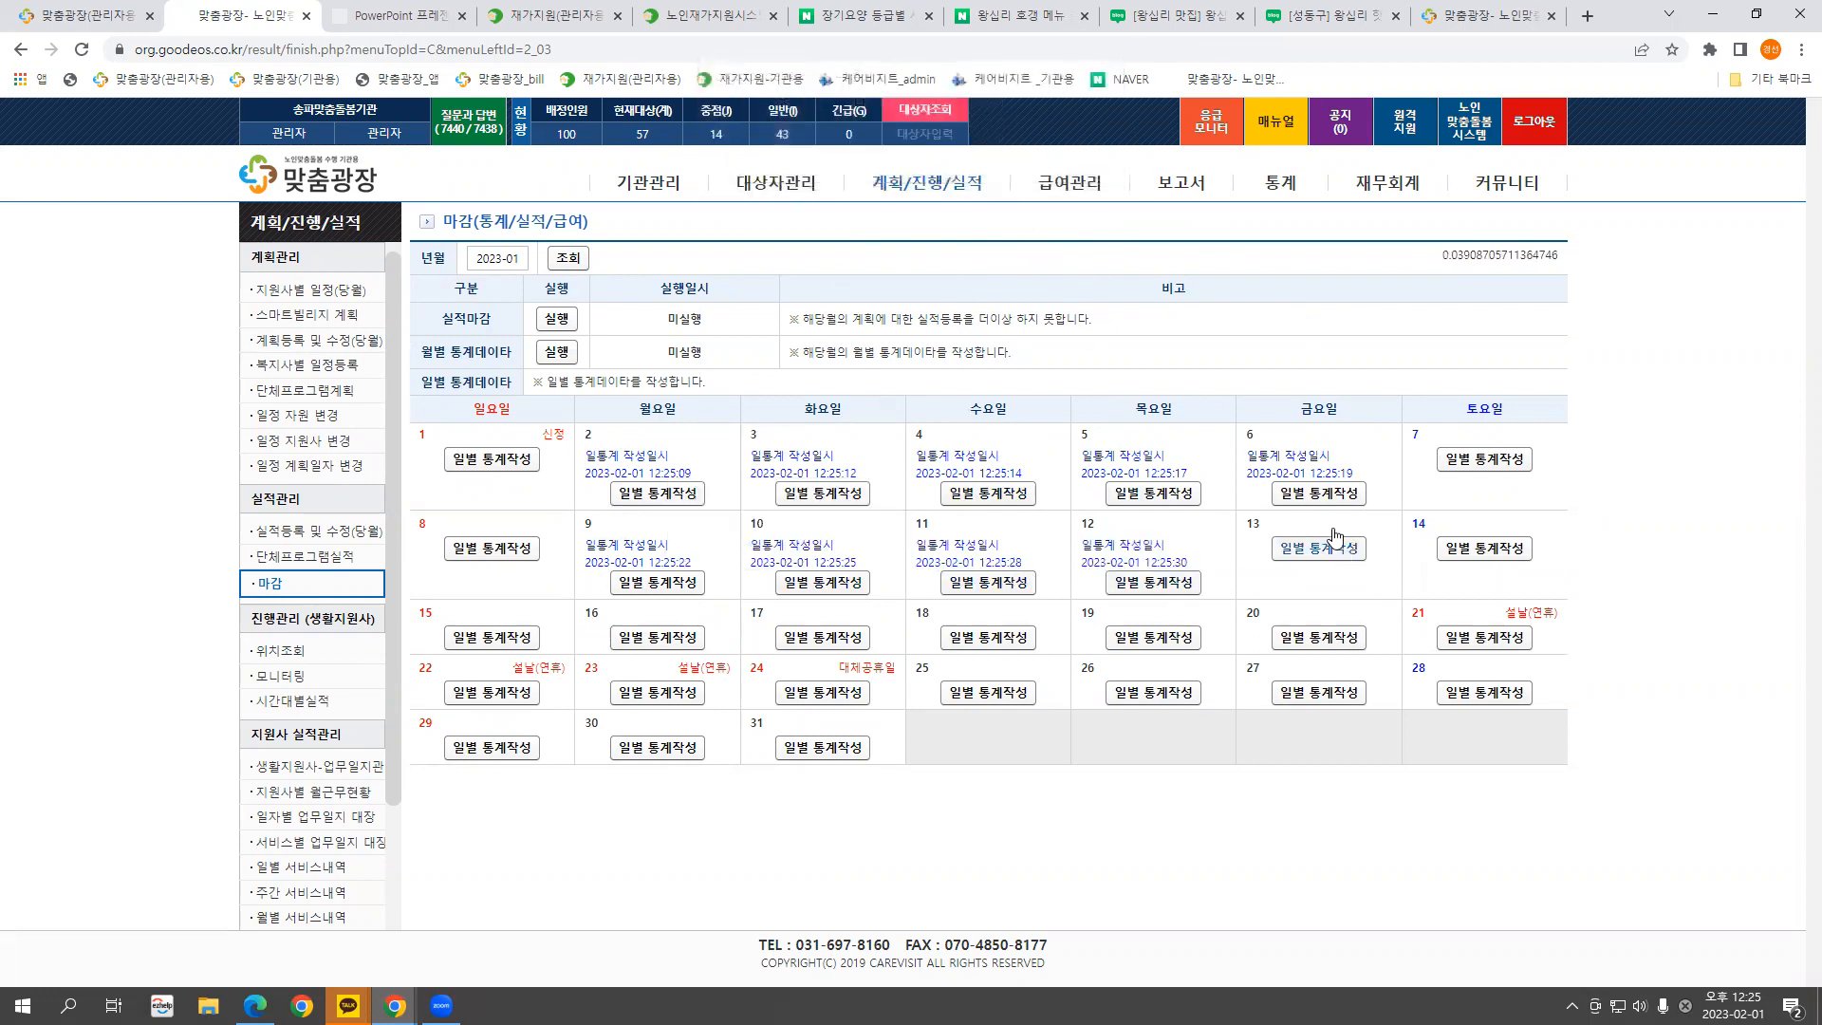
pyautogui.click(1341, 547)
pyautogui.click(1008, 174)
pyautogui.click(1077, 161)
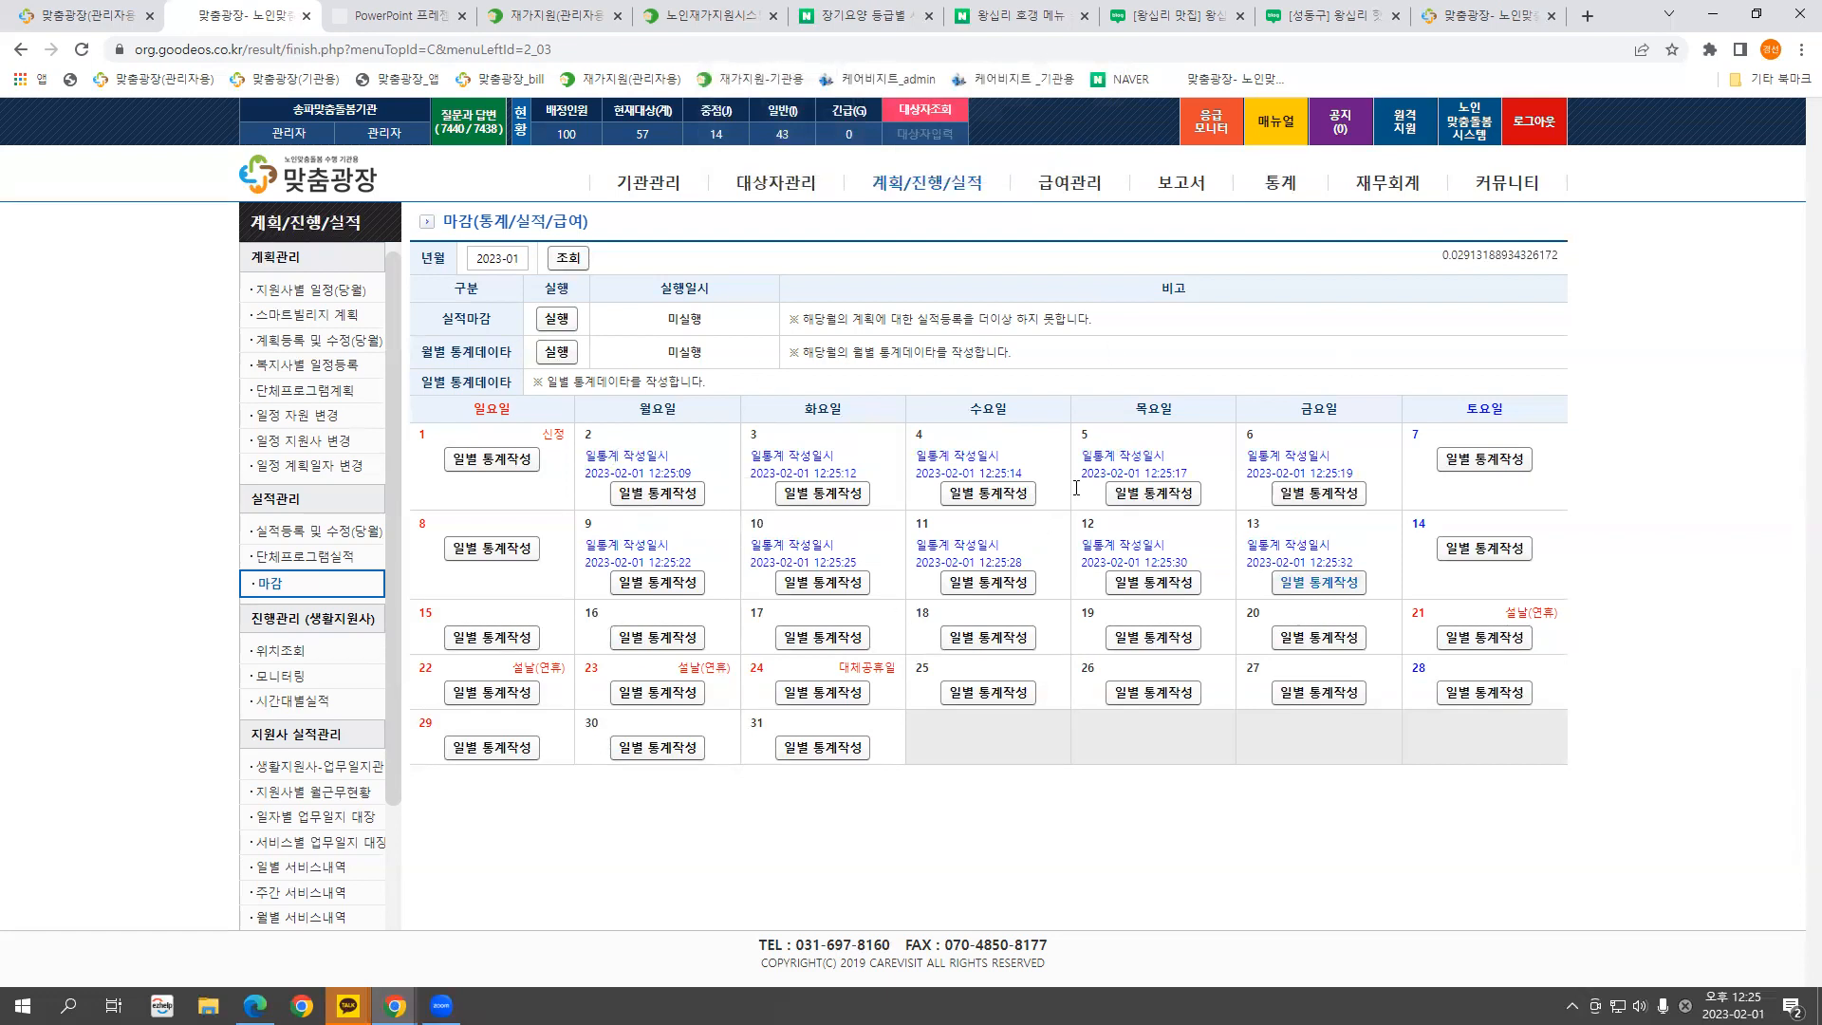
# Check January's support worker daily work hours in 통계 > 생활지원사일근무시간
pyautogui.click(1281, 184)
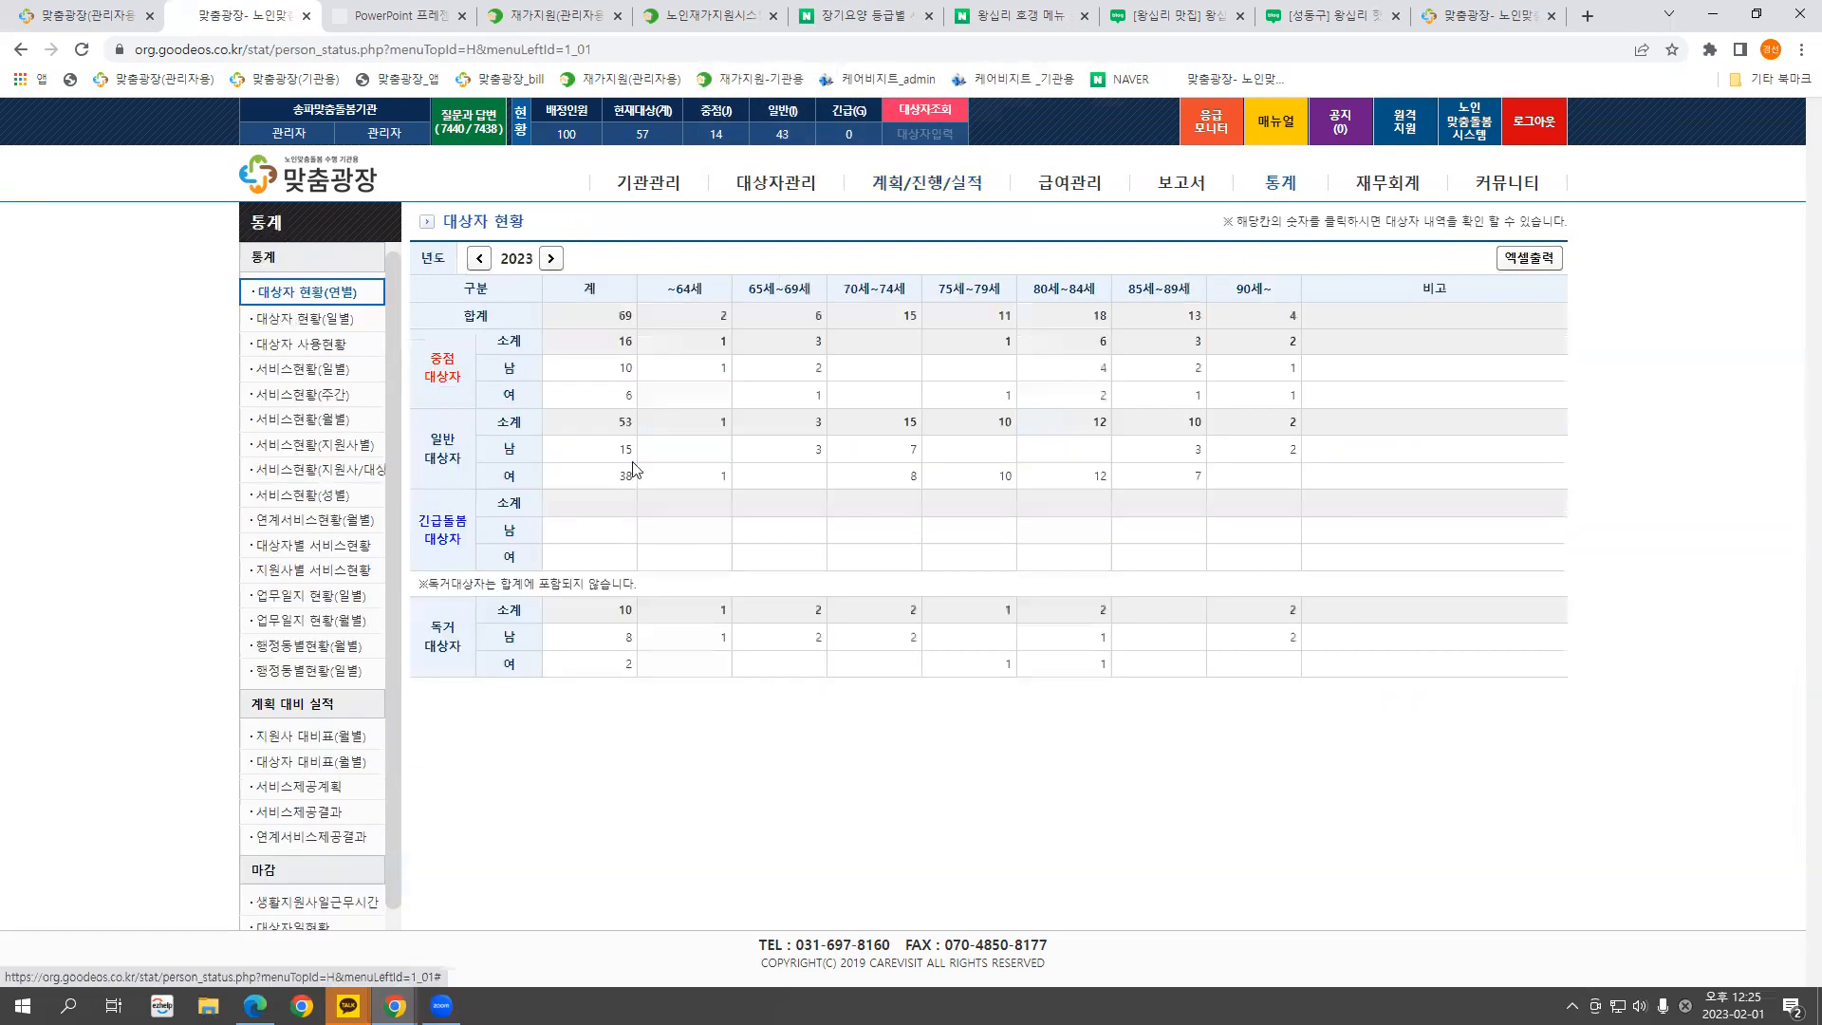
pyautogui.click(318, 903)
pyautogui.click(590, 258)
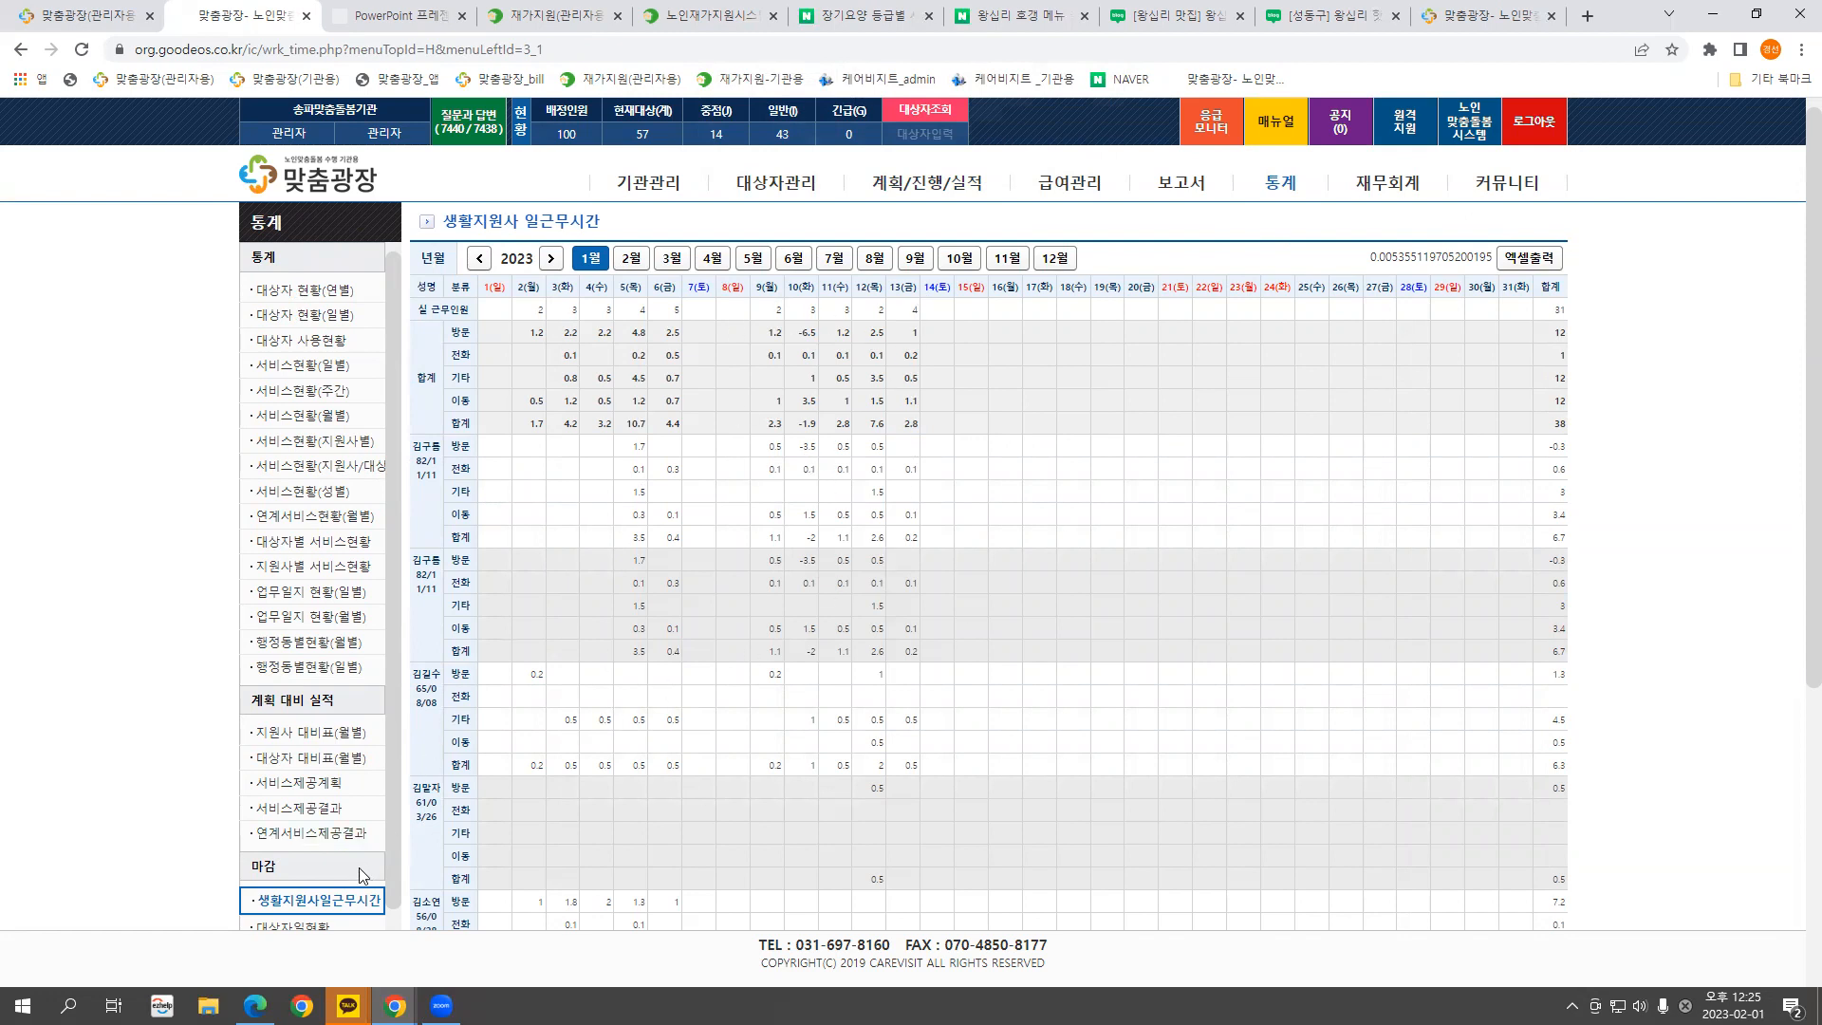
# Open the support worker location lookup (위치조회) from the 마감 calendar
pyautogui.click(899, 188)
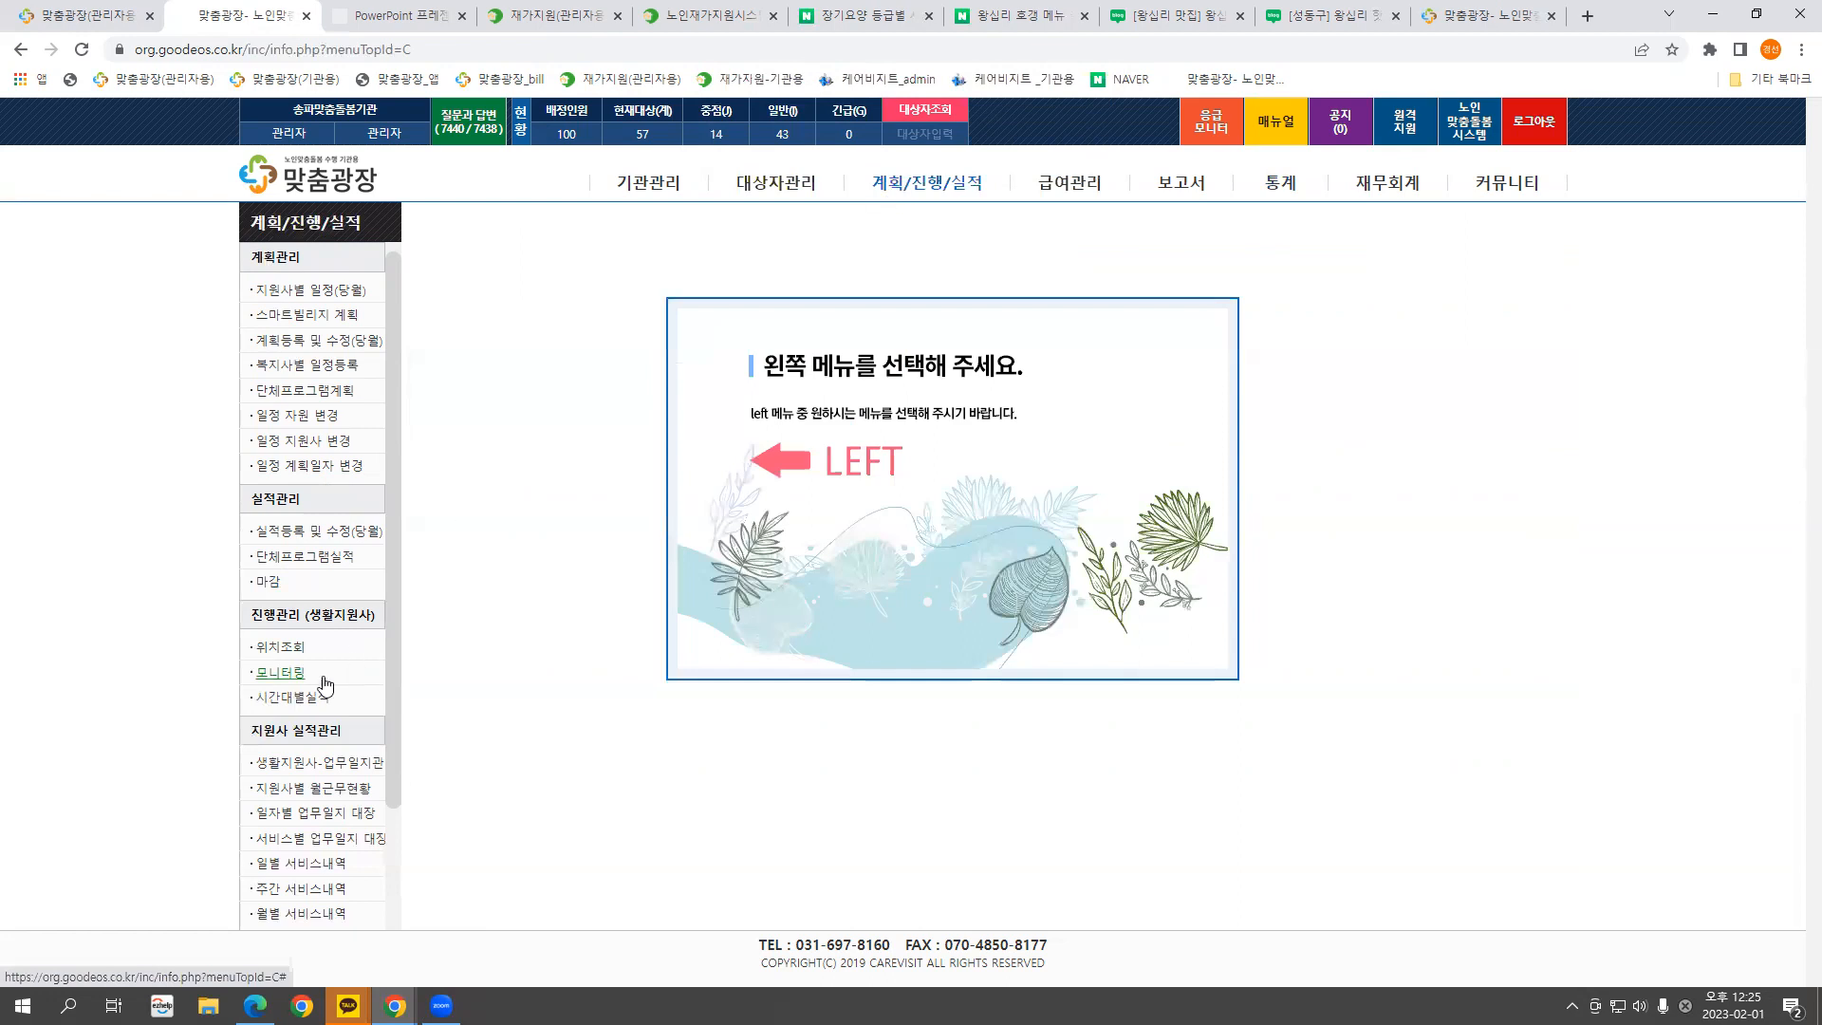
pyautogui.click(274, 585)
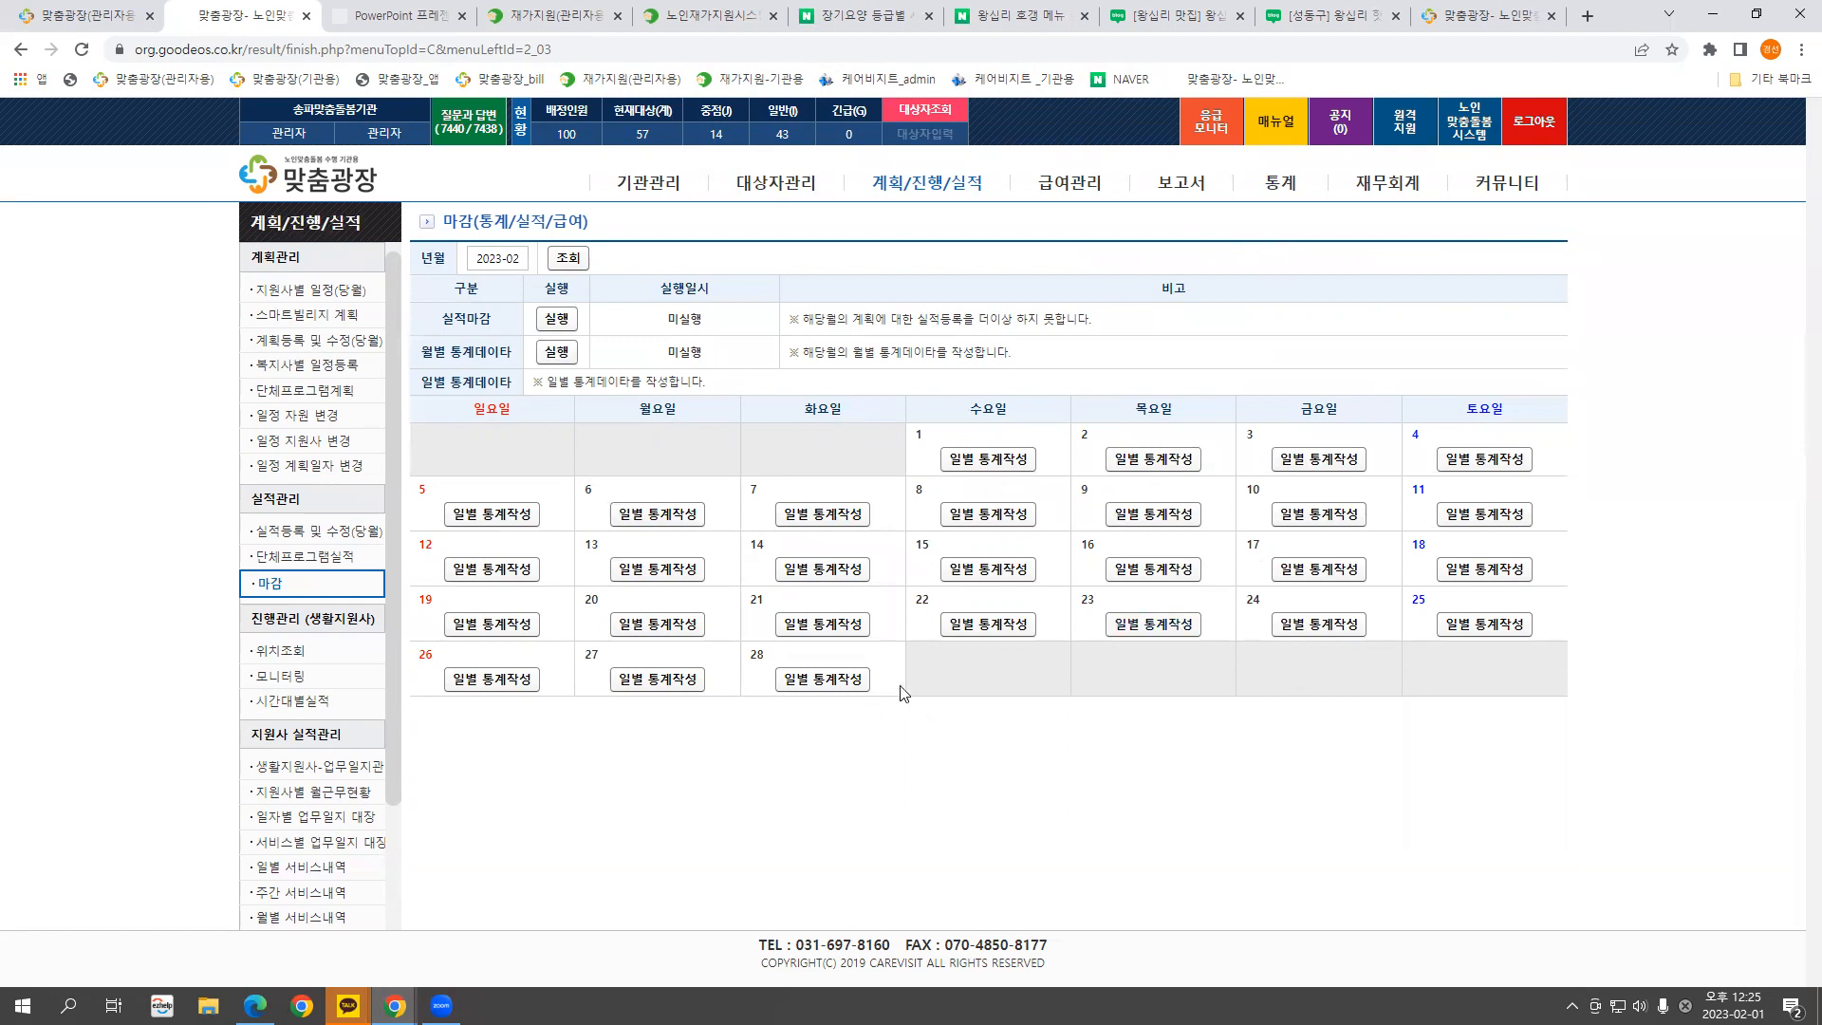
pyautogui.click(279, 653)
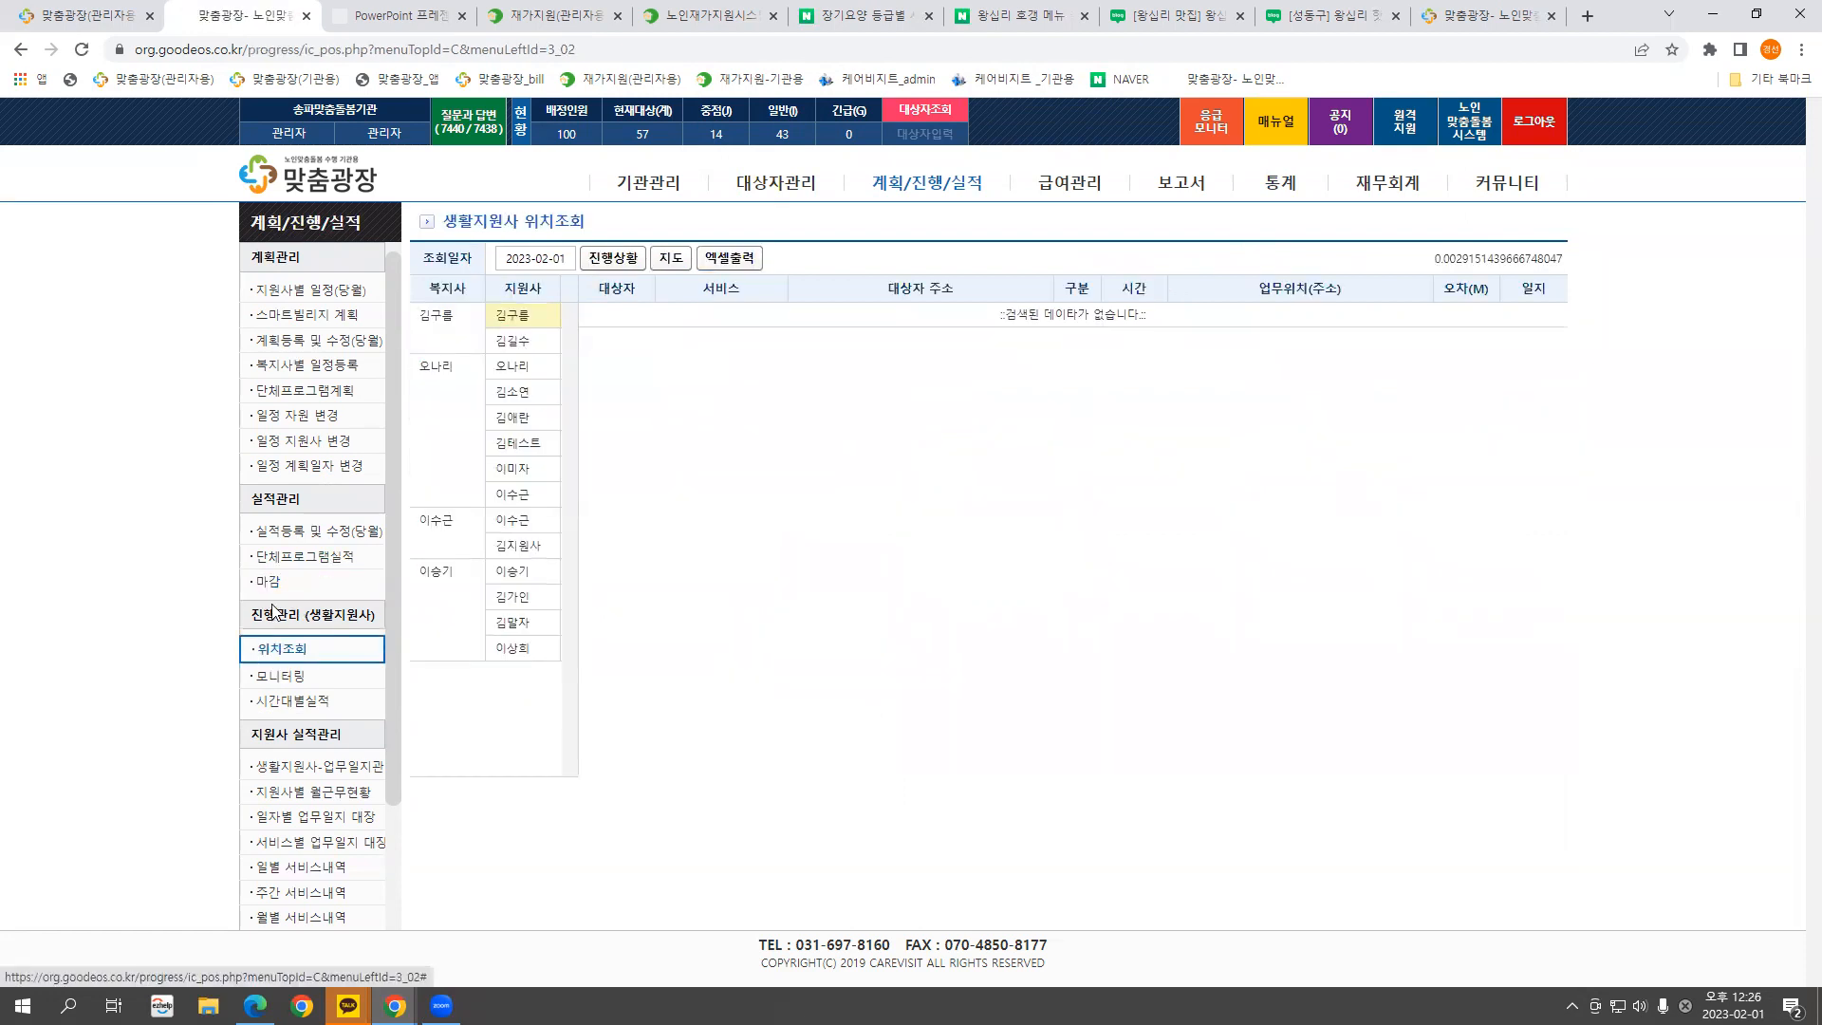
# Show one worker's visit location records and inspect the first client's home address
pyautogui.moveTo(254, 615); pyautogui.dragTo(341, 635)
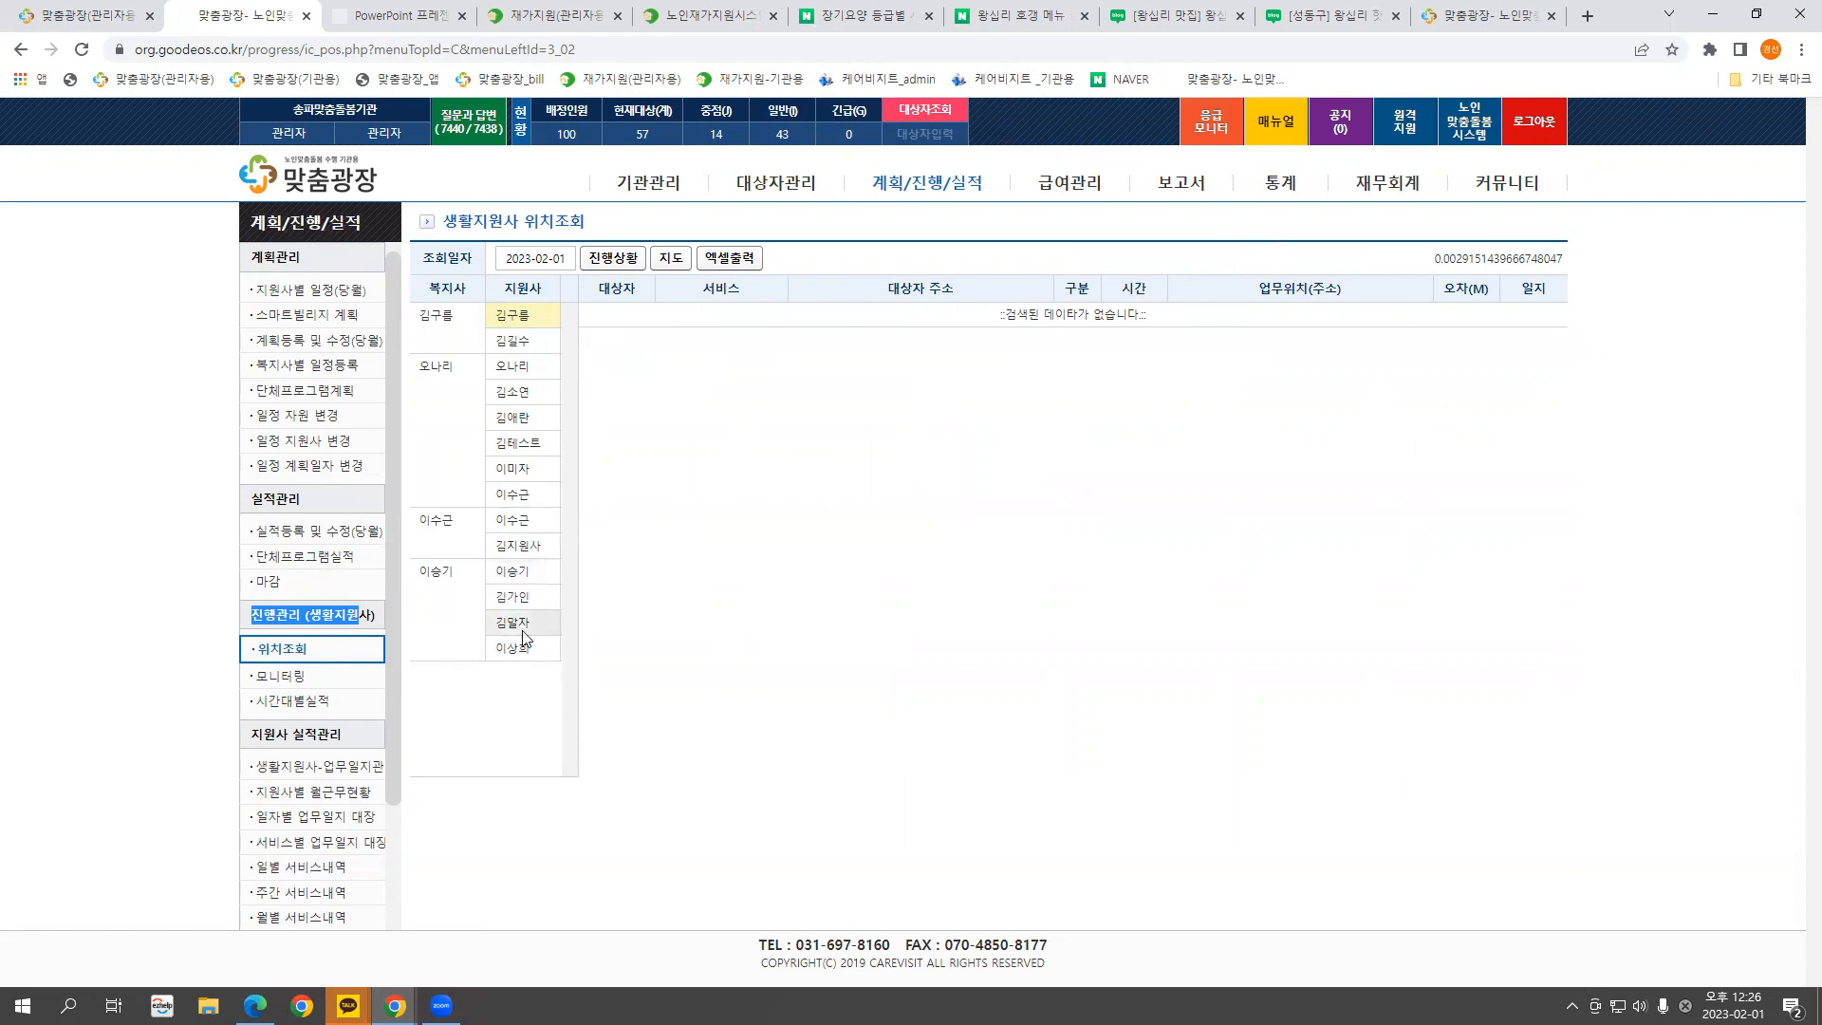
pyautogui.click(517, 520)
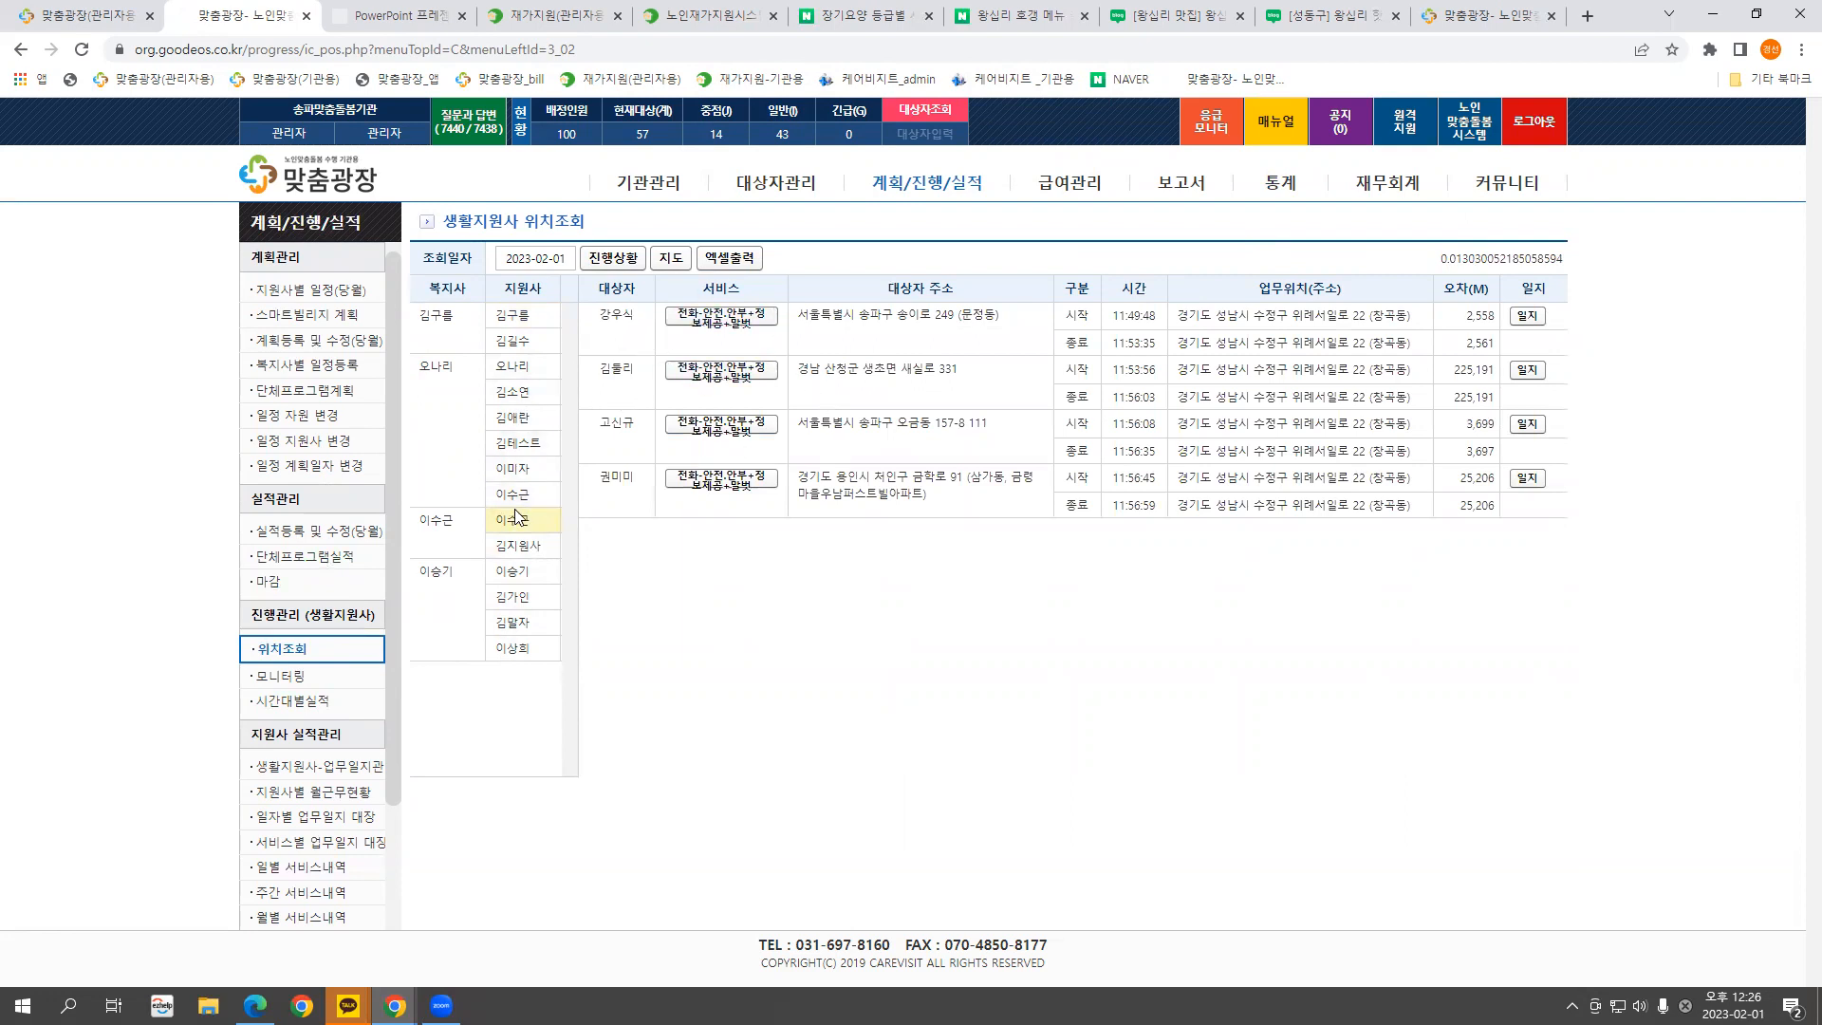
pyautogui.tripleClick(1008, 322)
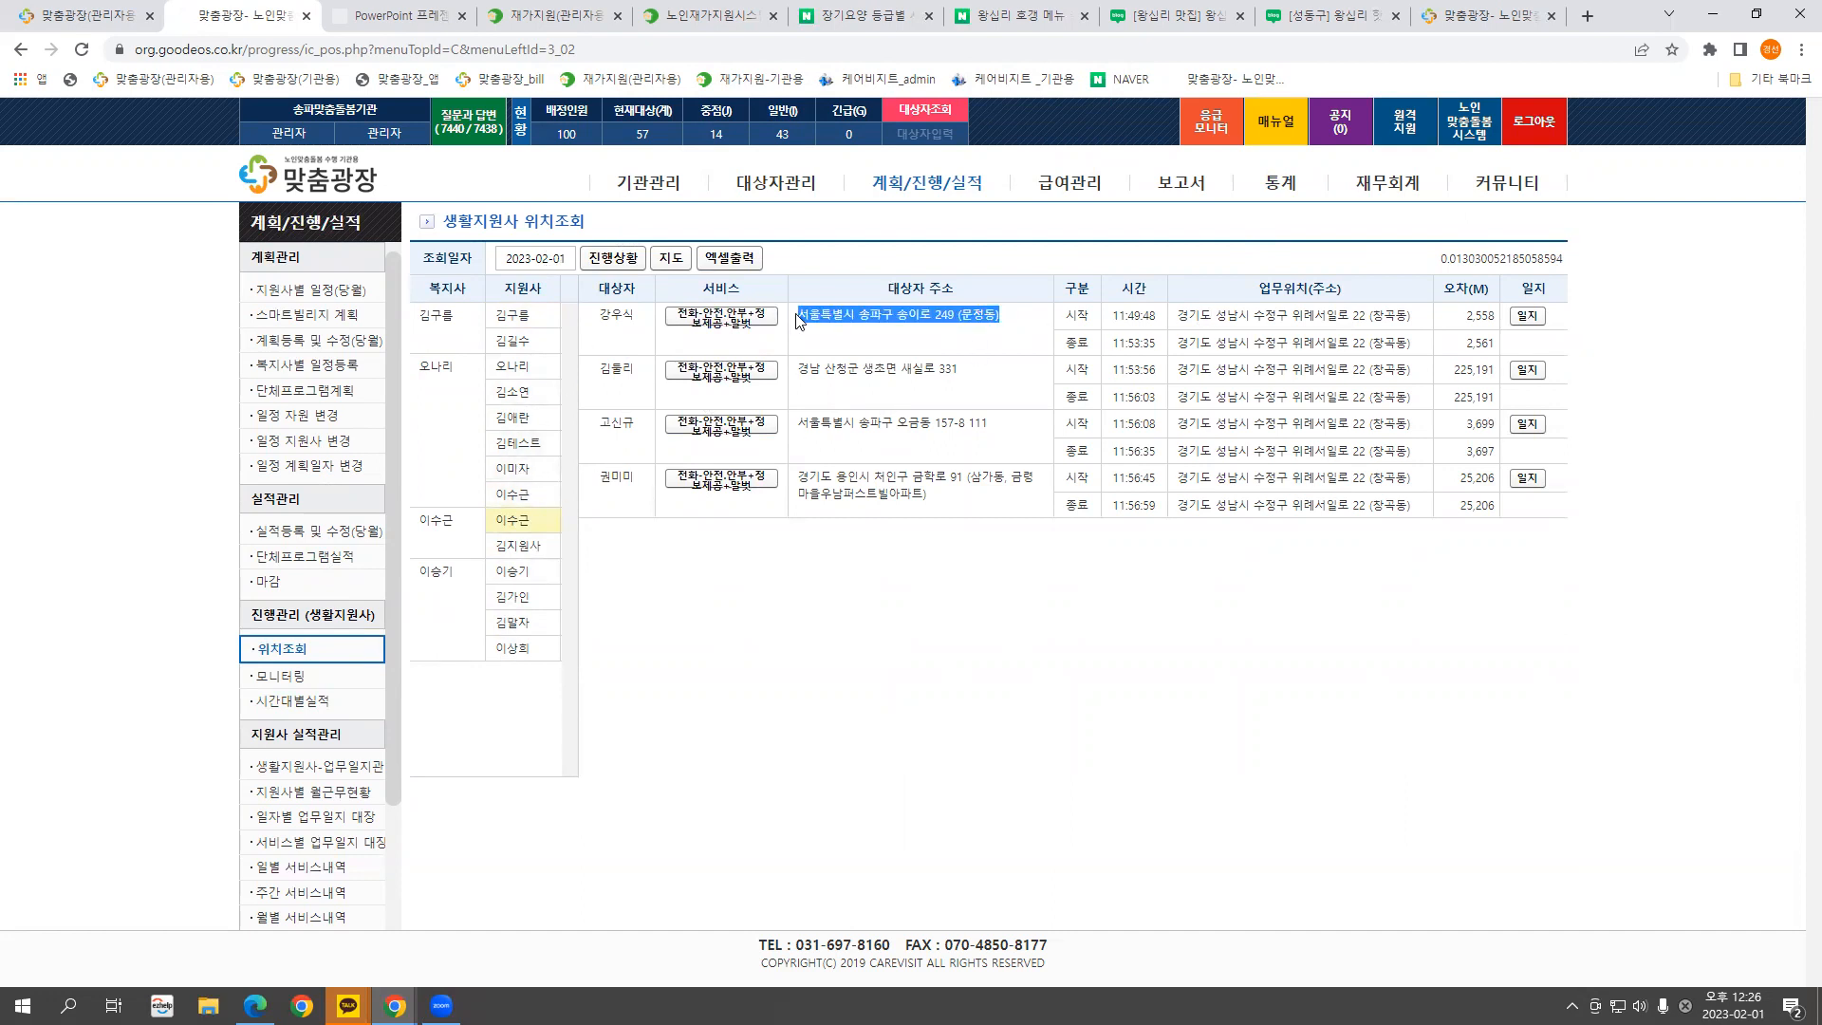
pyautogui.click(1182, 316)
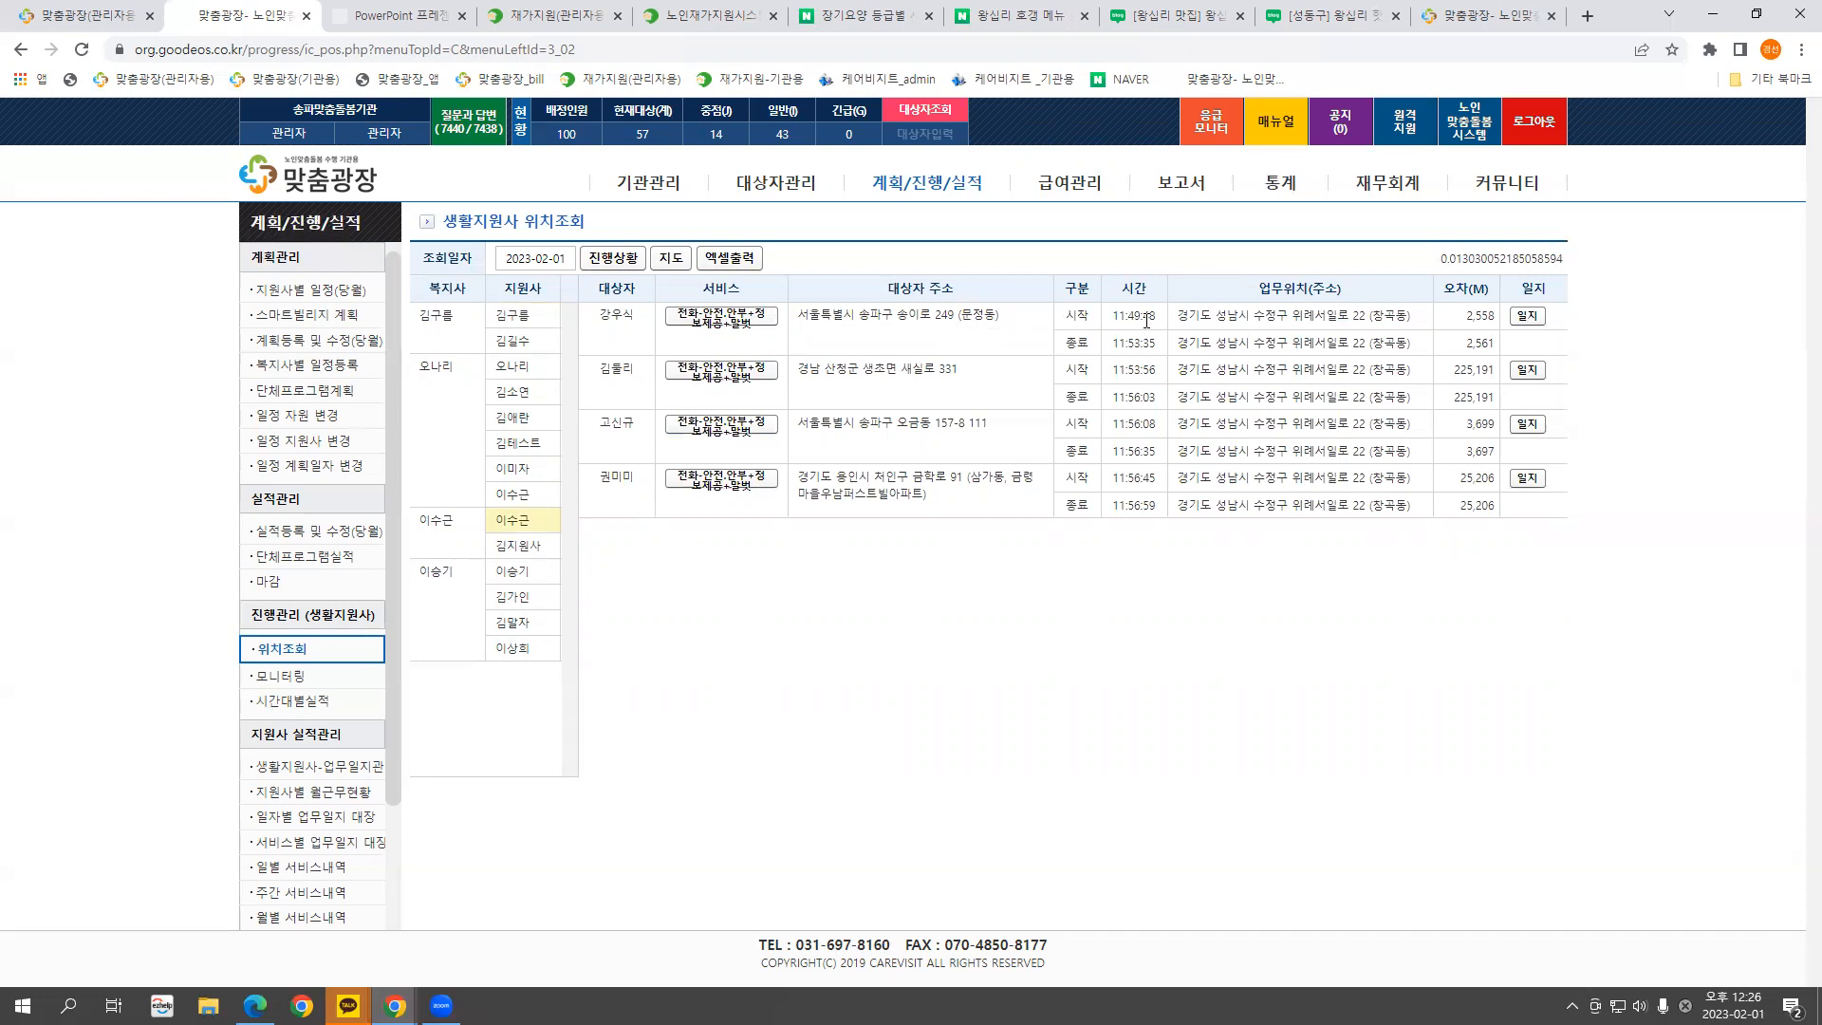
# Inspect the first two visits' start/end work locations and distance errors
pyautogui.moveTo(1178, 316); pyautogui.dragTo(1413, 316)
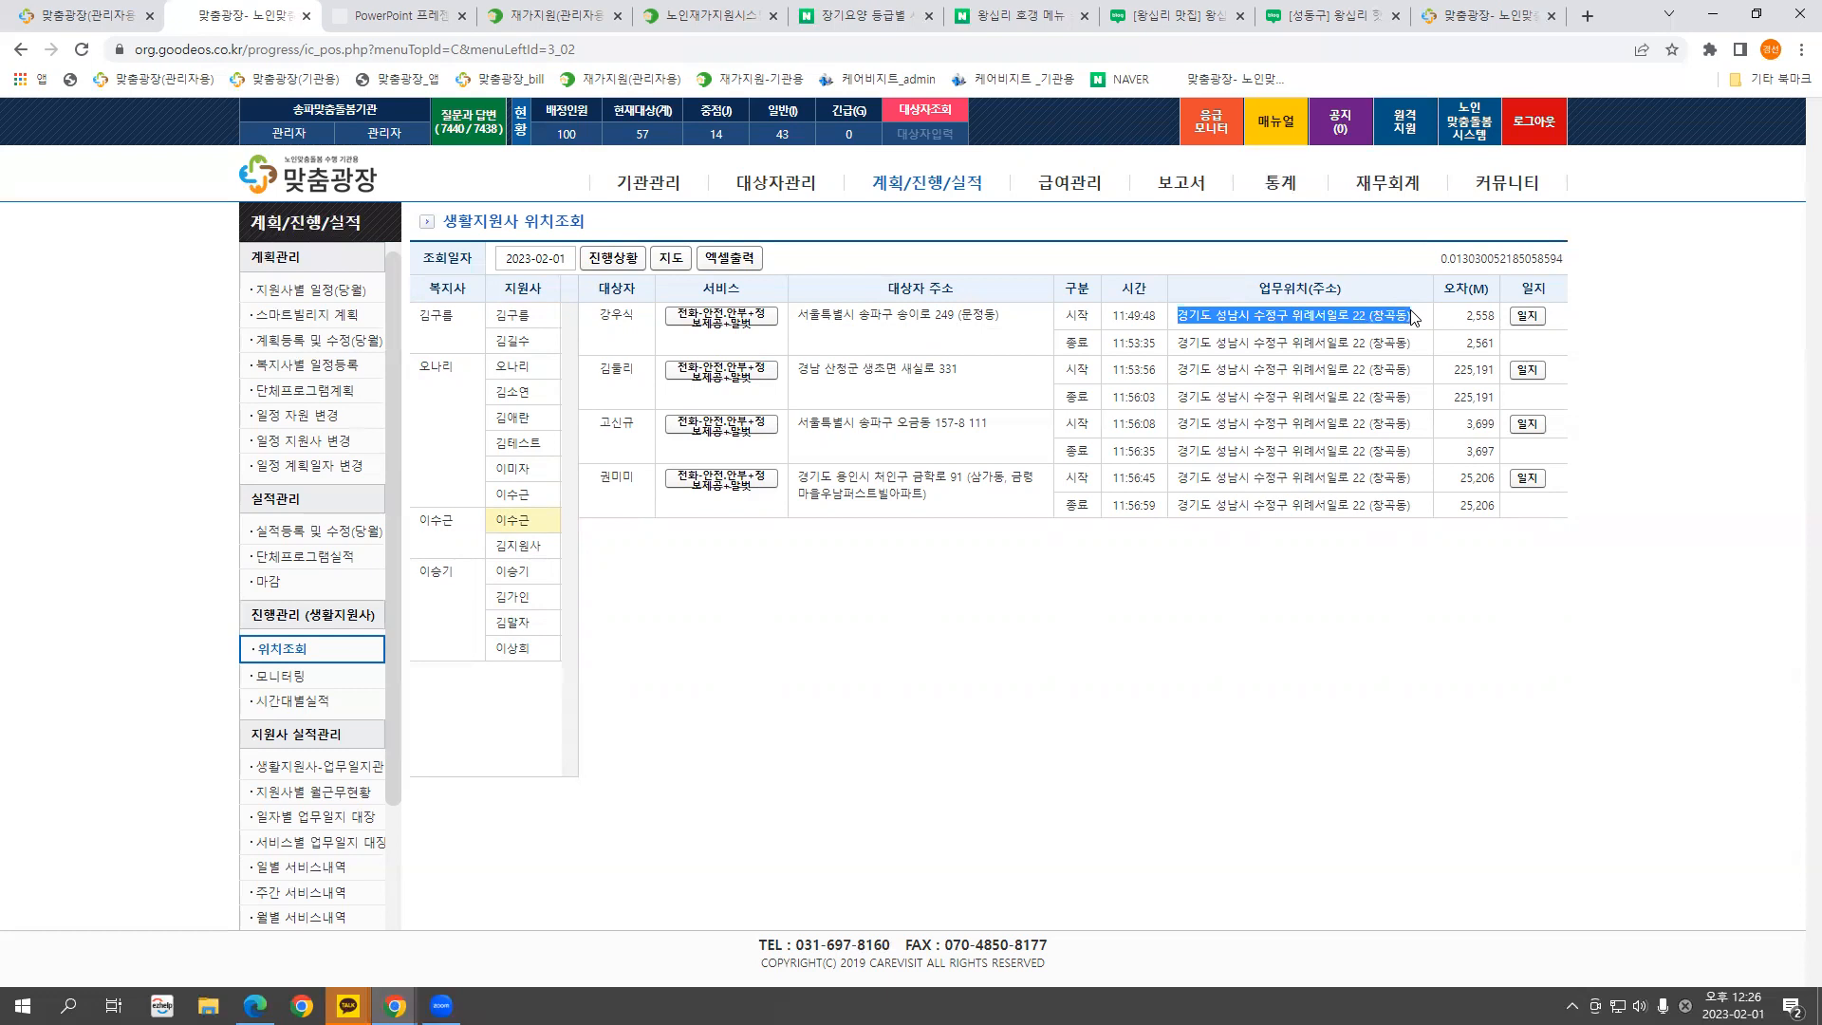
pyautogui.moveTo(1426, 343); pyautogui.dragTo(1179, 351)
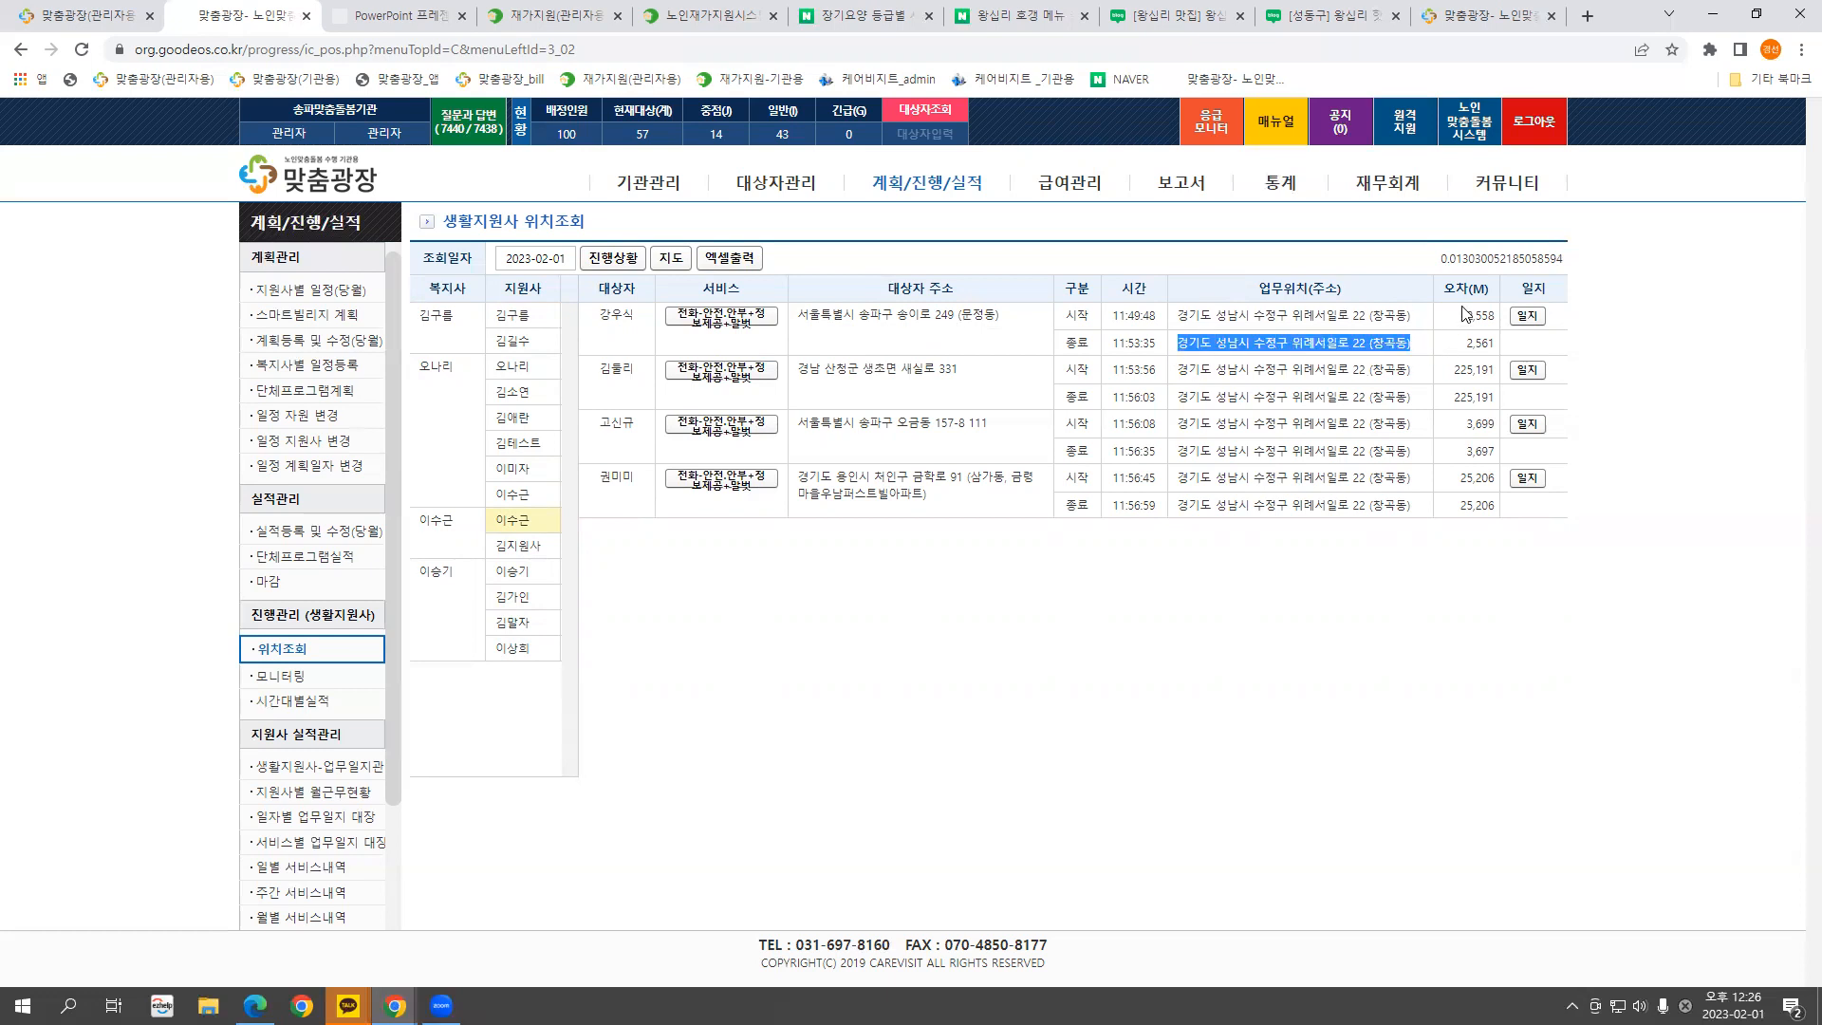
pyautogui.moveTo(1465, 315); pyautogui.dragTo(1490, 315)
pyautogui.moveTo(1008, 315); pyautogui.dragTo(797, 315)
pyautogui.click(1192, 311)
pyautogui.moveTo(1193, 311); pyautogui.dragTo(1490, 315)
pyautogui.moveTo(958, 368); pyautogui.dragTo(797, 368)
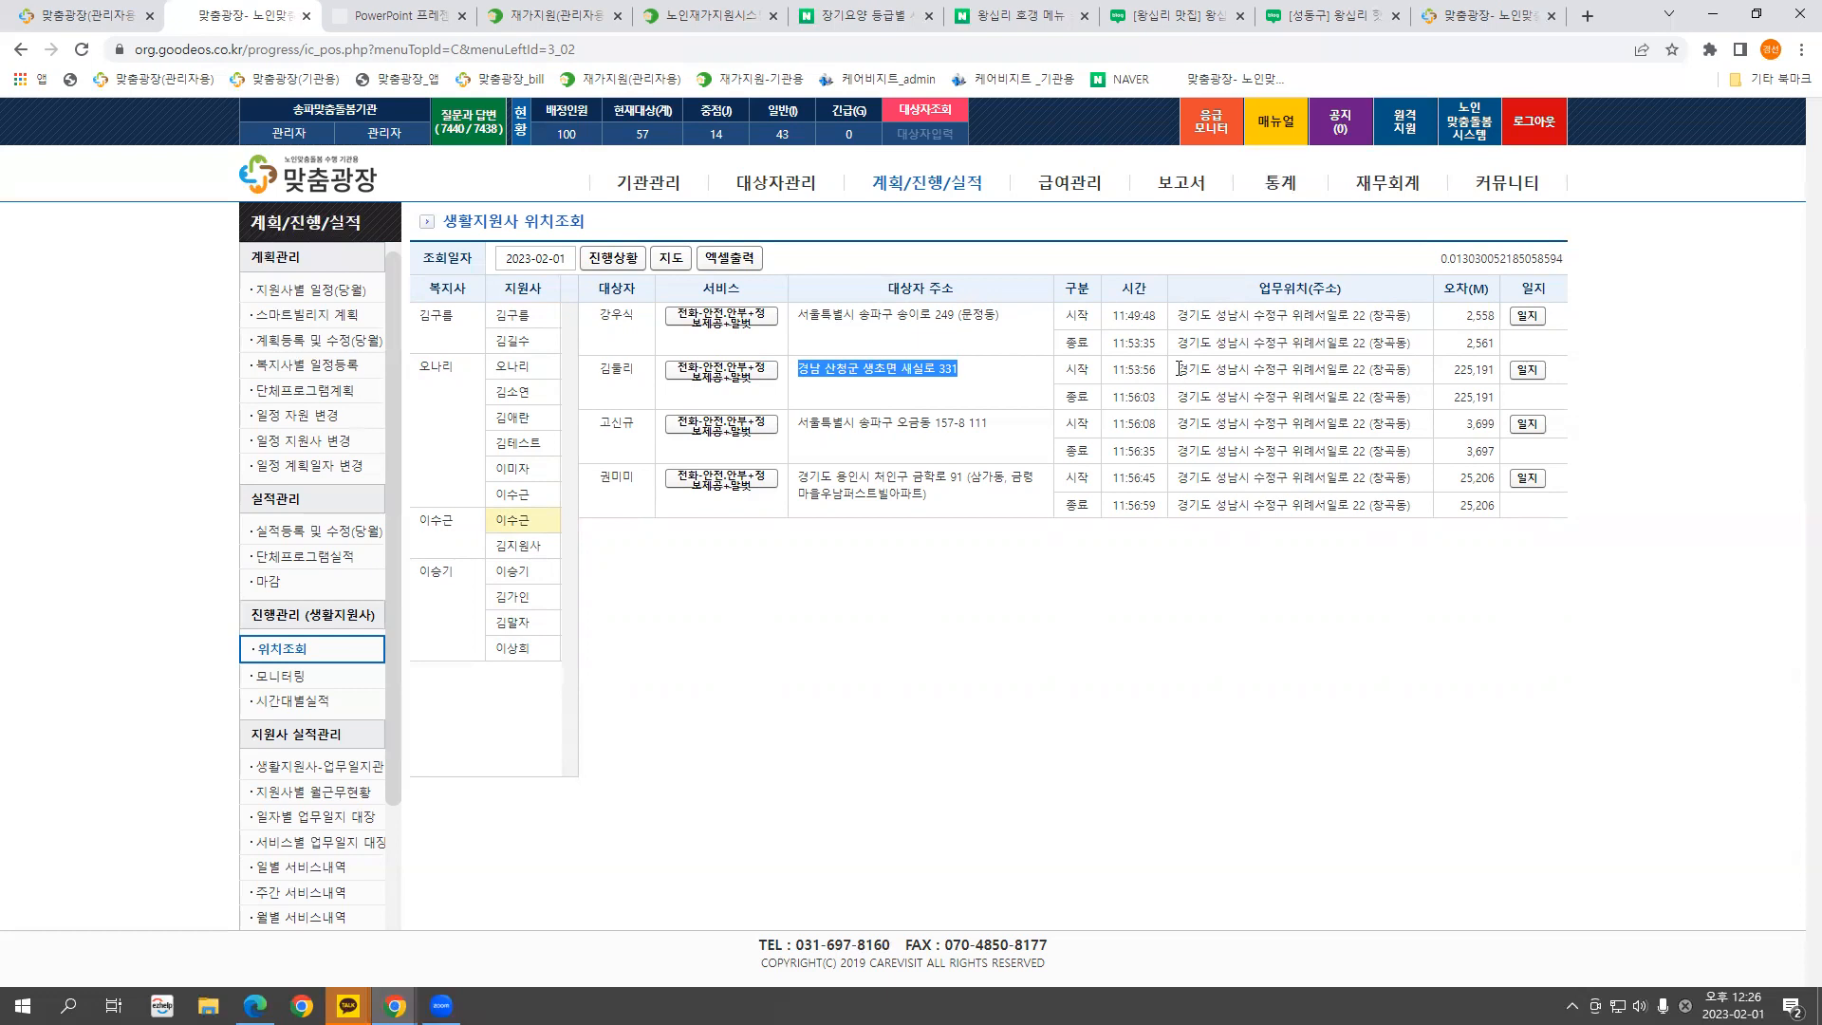
pyautogui.moveTo(1189, 368); pyautogui.dragTo(1470, 372)
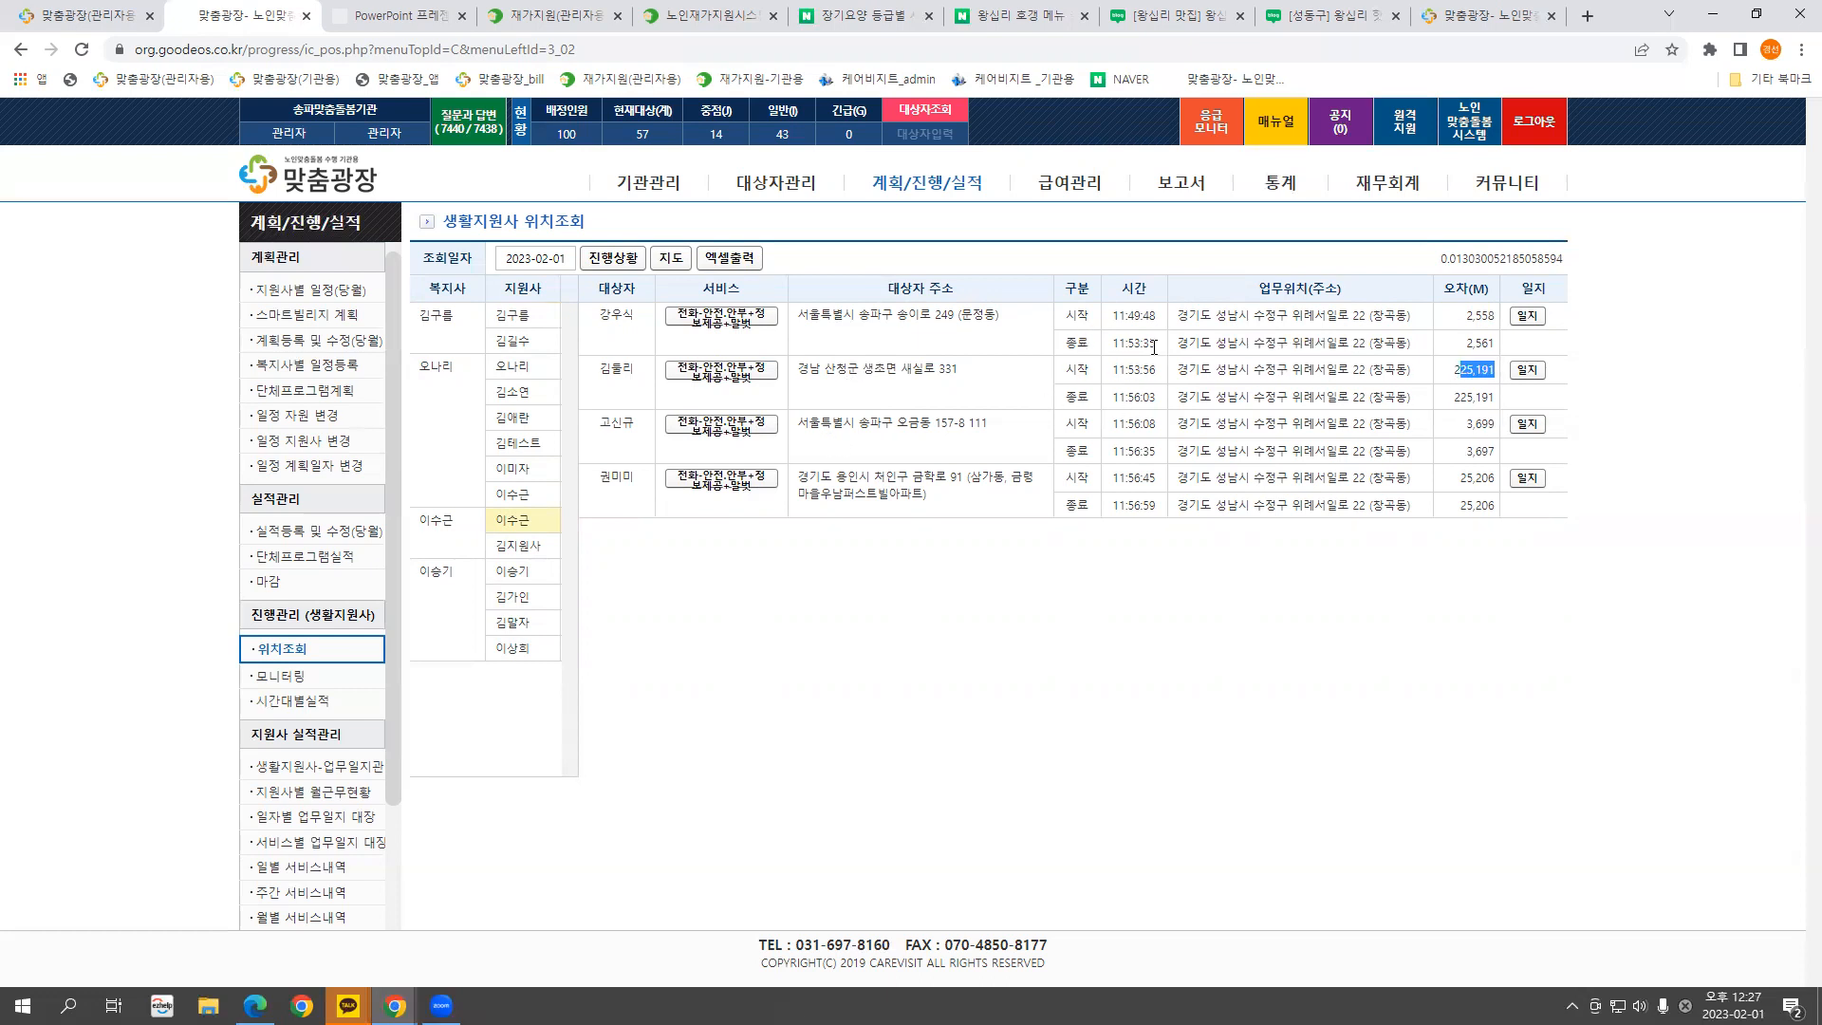
pyautogui.moveTo(1180, 343); pyautogui.dragTo(1423, 349)
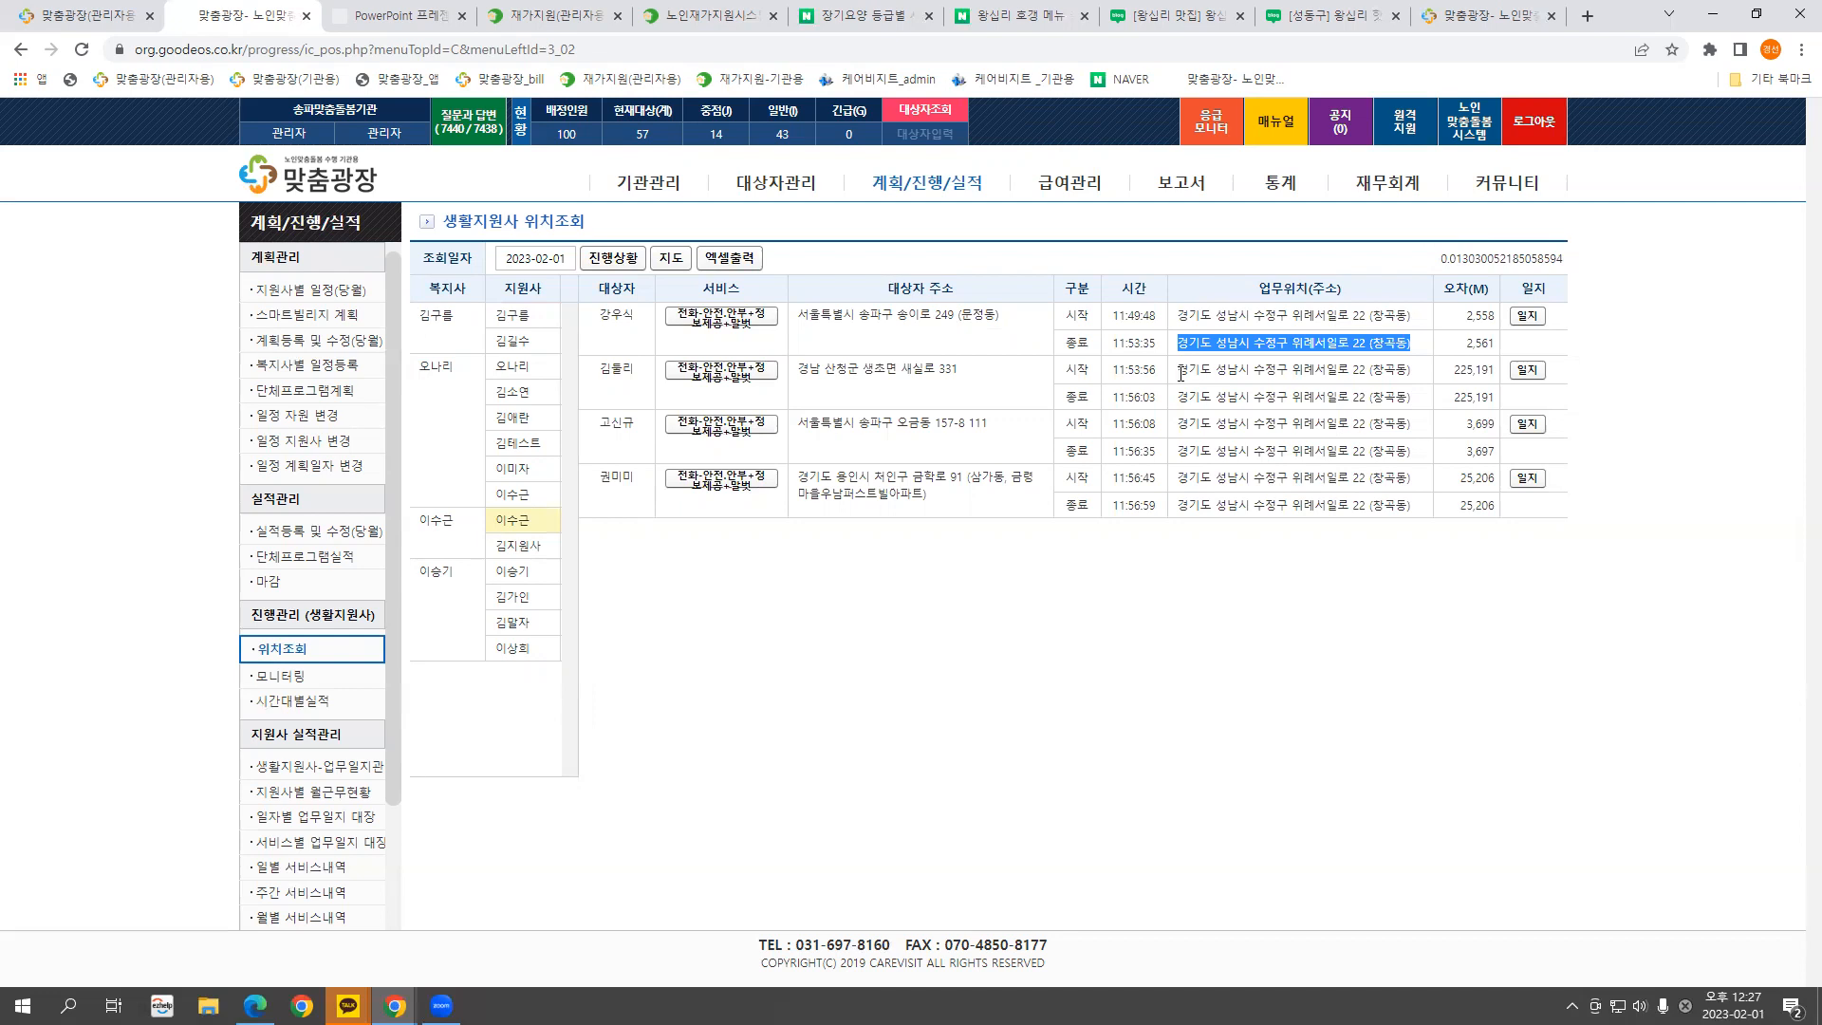
# Compare the visits' recorded start and end work location addresses and the 11:53:35 end time
pyautogui.moveTo(1181, 370); pyautogui.dragTo(1408, 366)
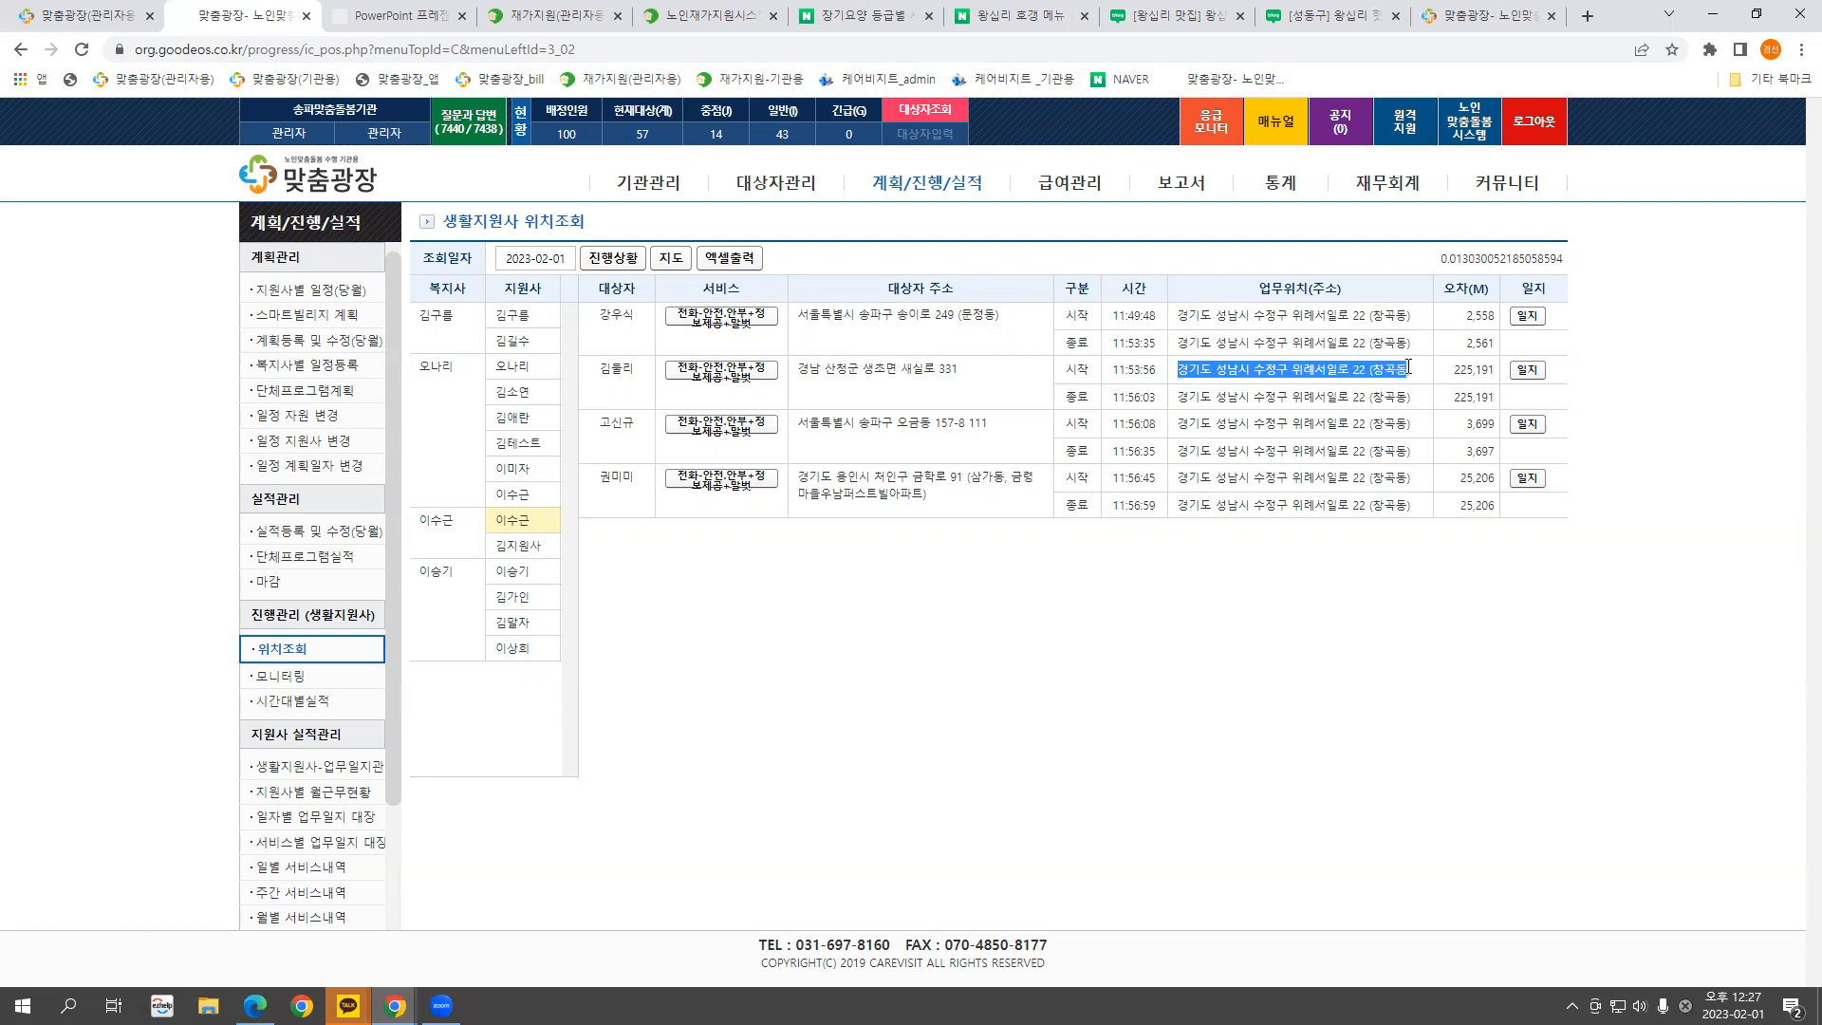
pyautogui.moveTo(1182, 316); pyautogui.dragTo(1177, 359)
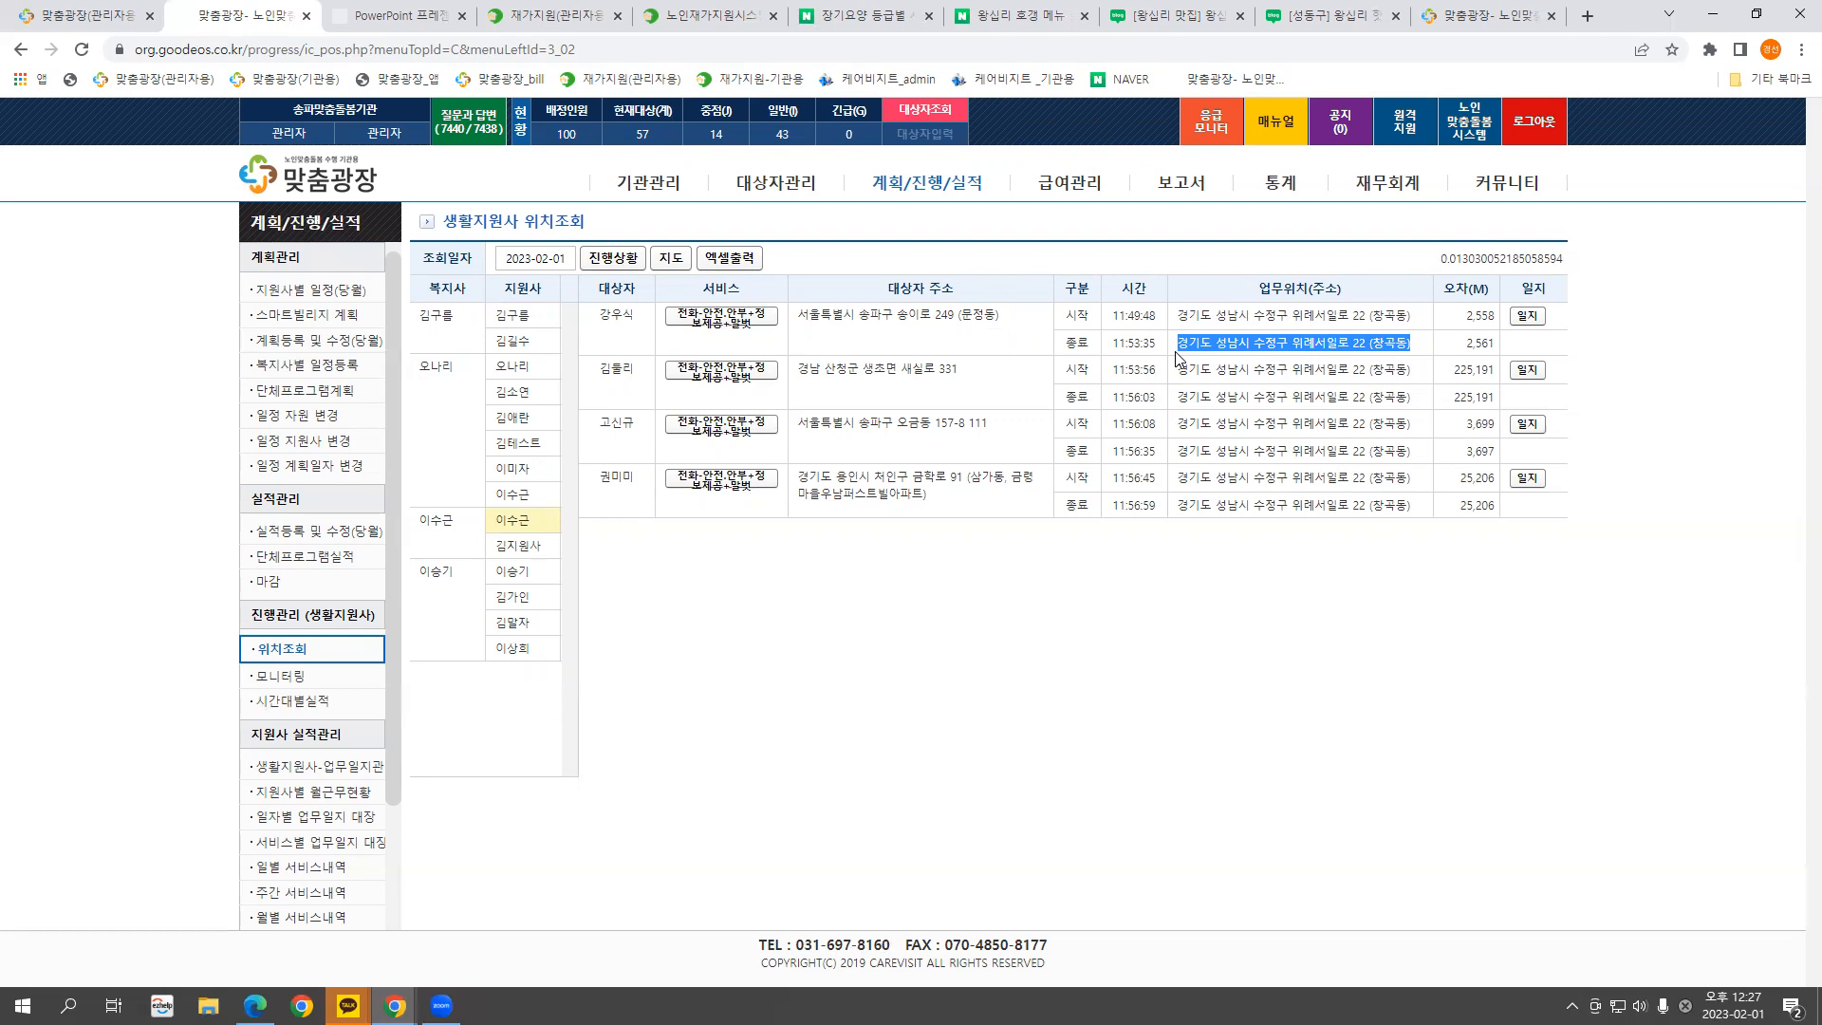
pyautogui.moveTo(1106, 317)
pyautogui.mouseDown()
pyautogui.moveTo(1156, 319)
pyautogui.moveTo(1112, 351)
pyautogui.mouseUp()
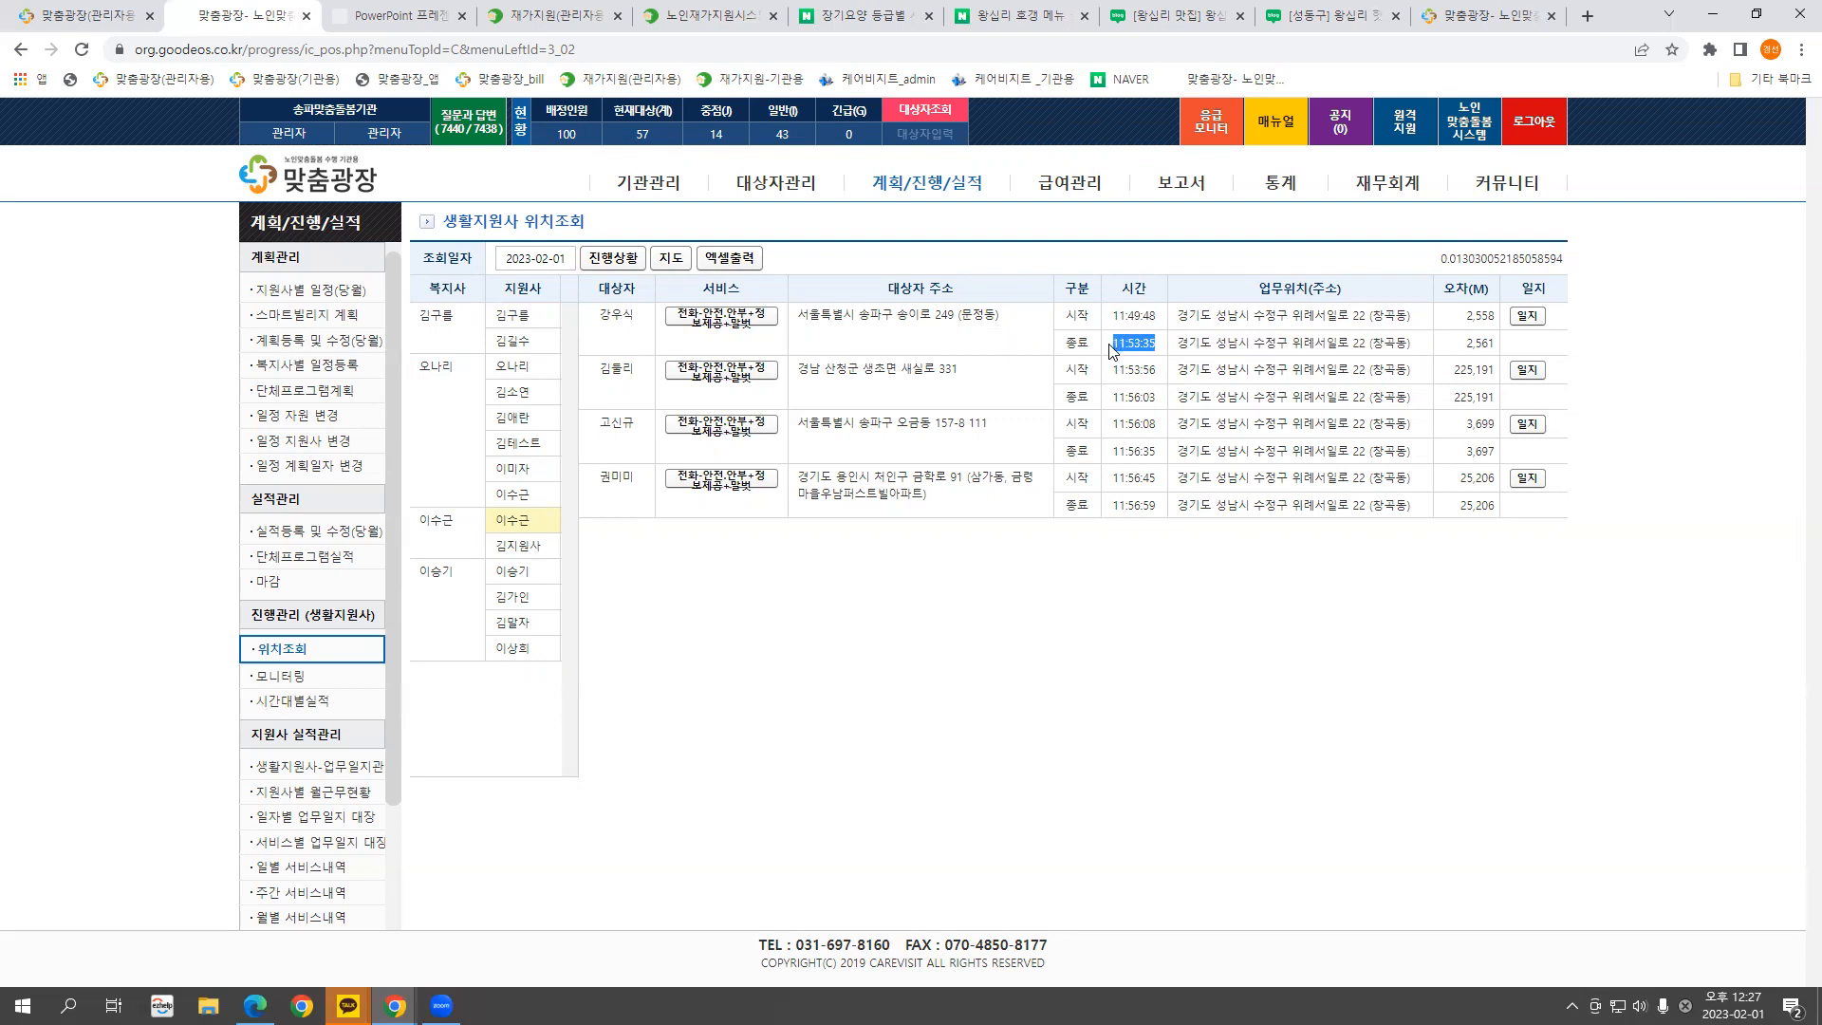
pyautogui.click(1239, 348)
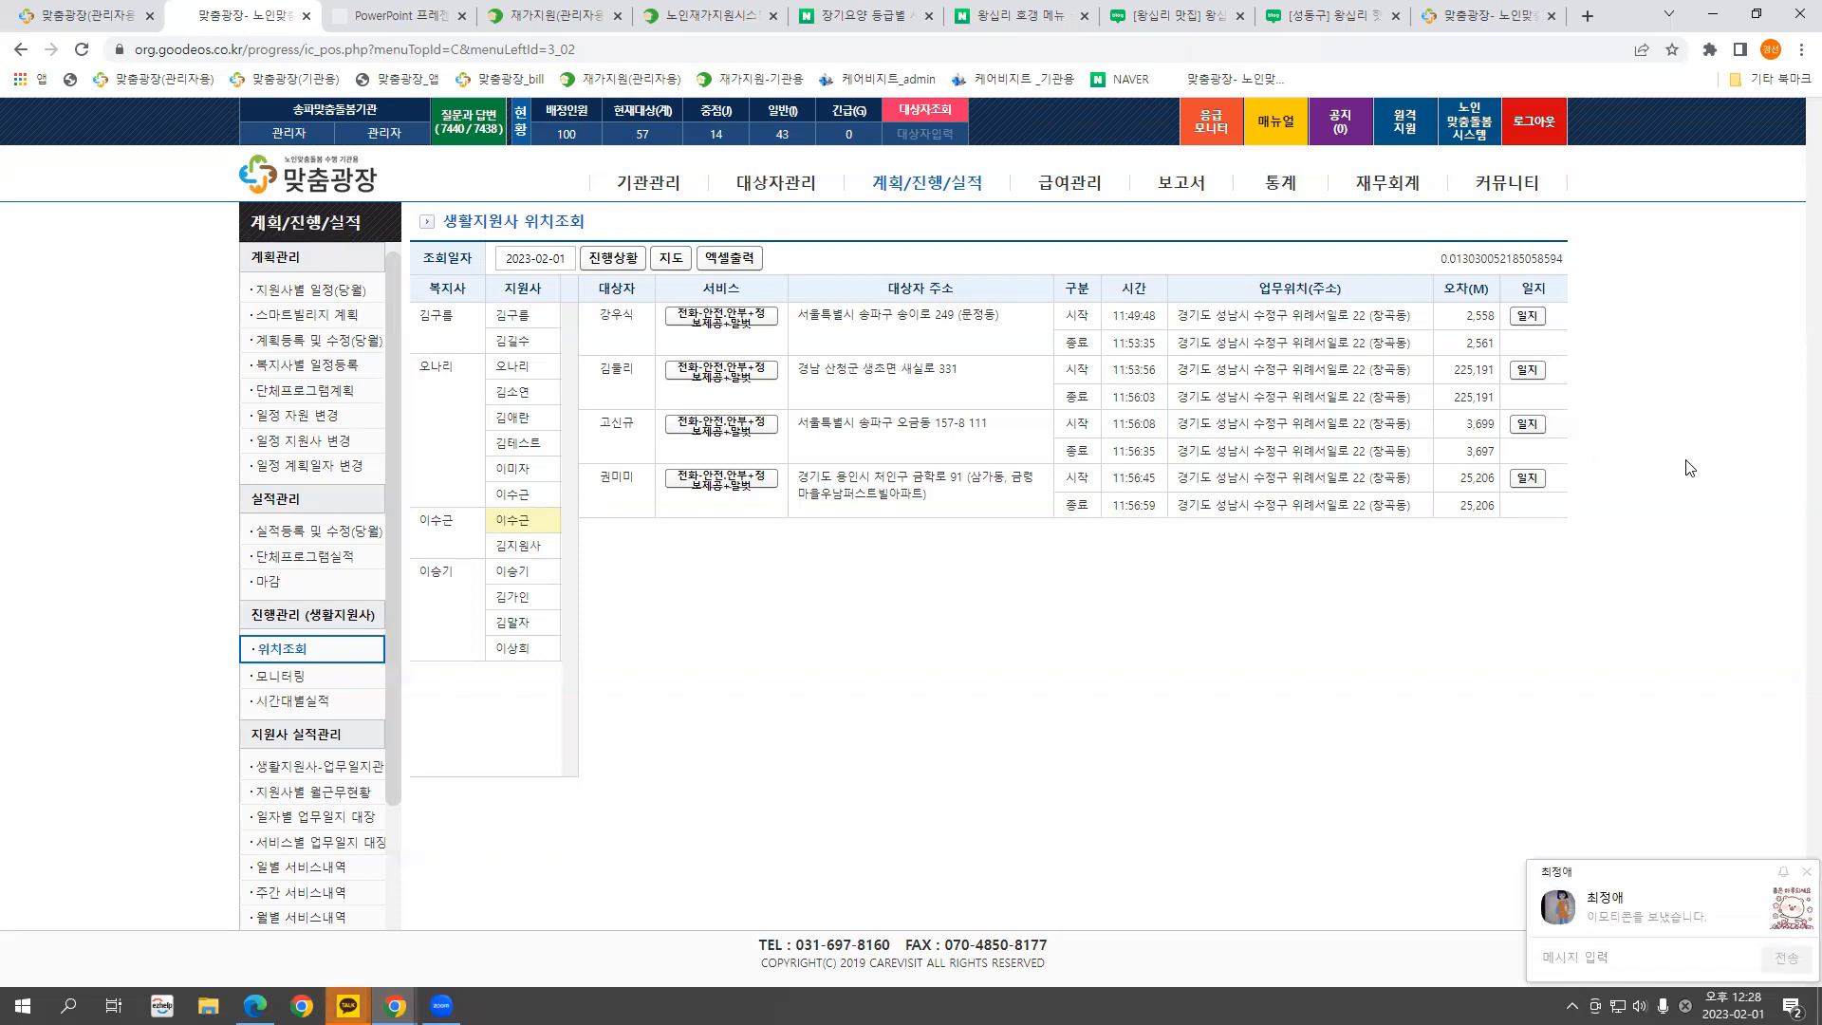
pyautogui.click(1804, 873)
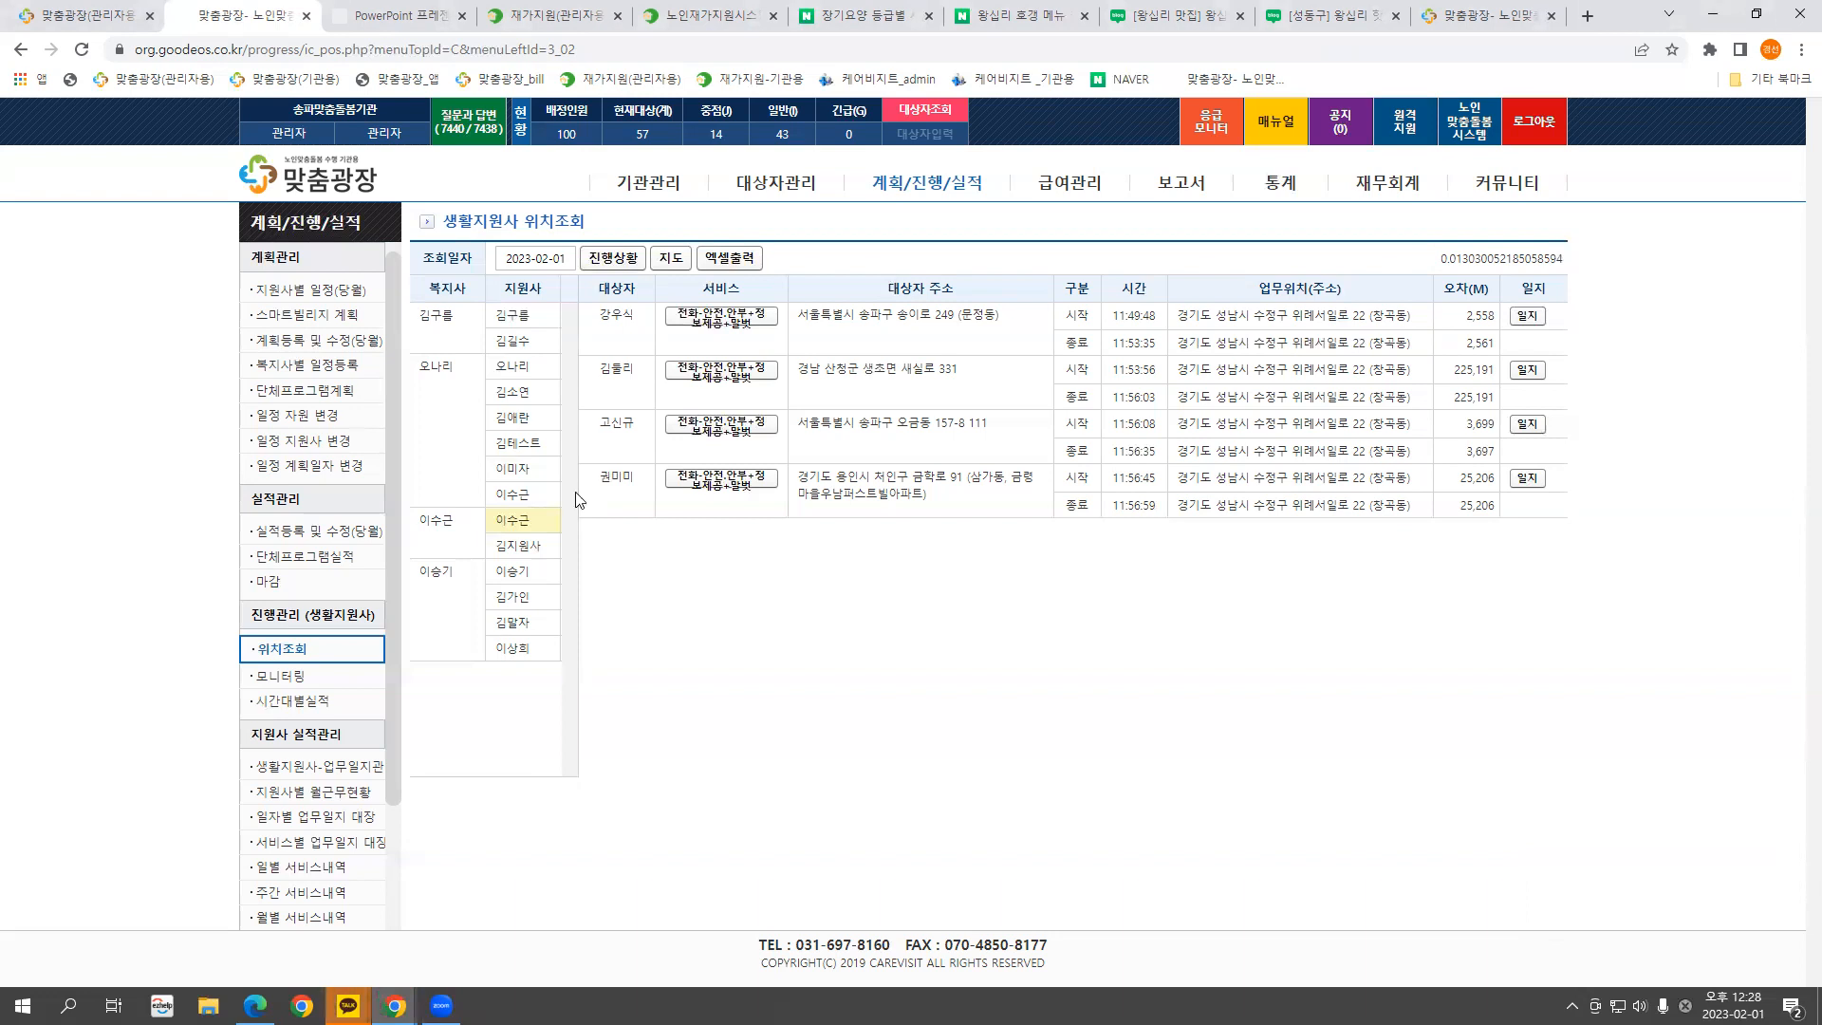
pyautogui.moveTo(1176, 316); pyautogui.dragTo(1249, 319)
pyautogui.moveTo(1415, 349); pyautogui.dragTo(1182, 348)
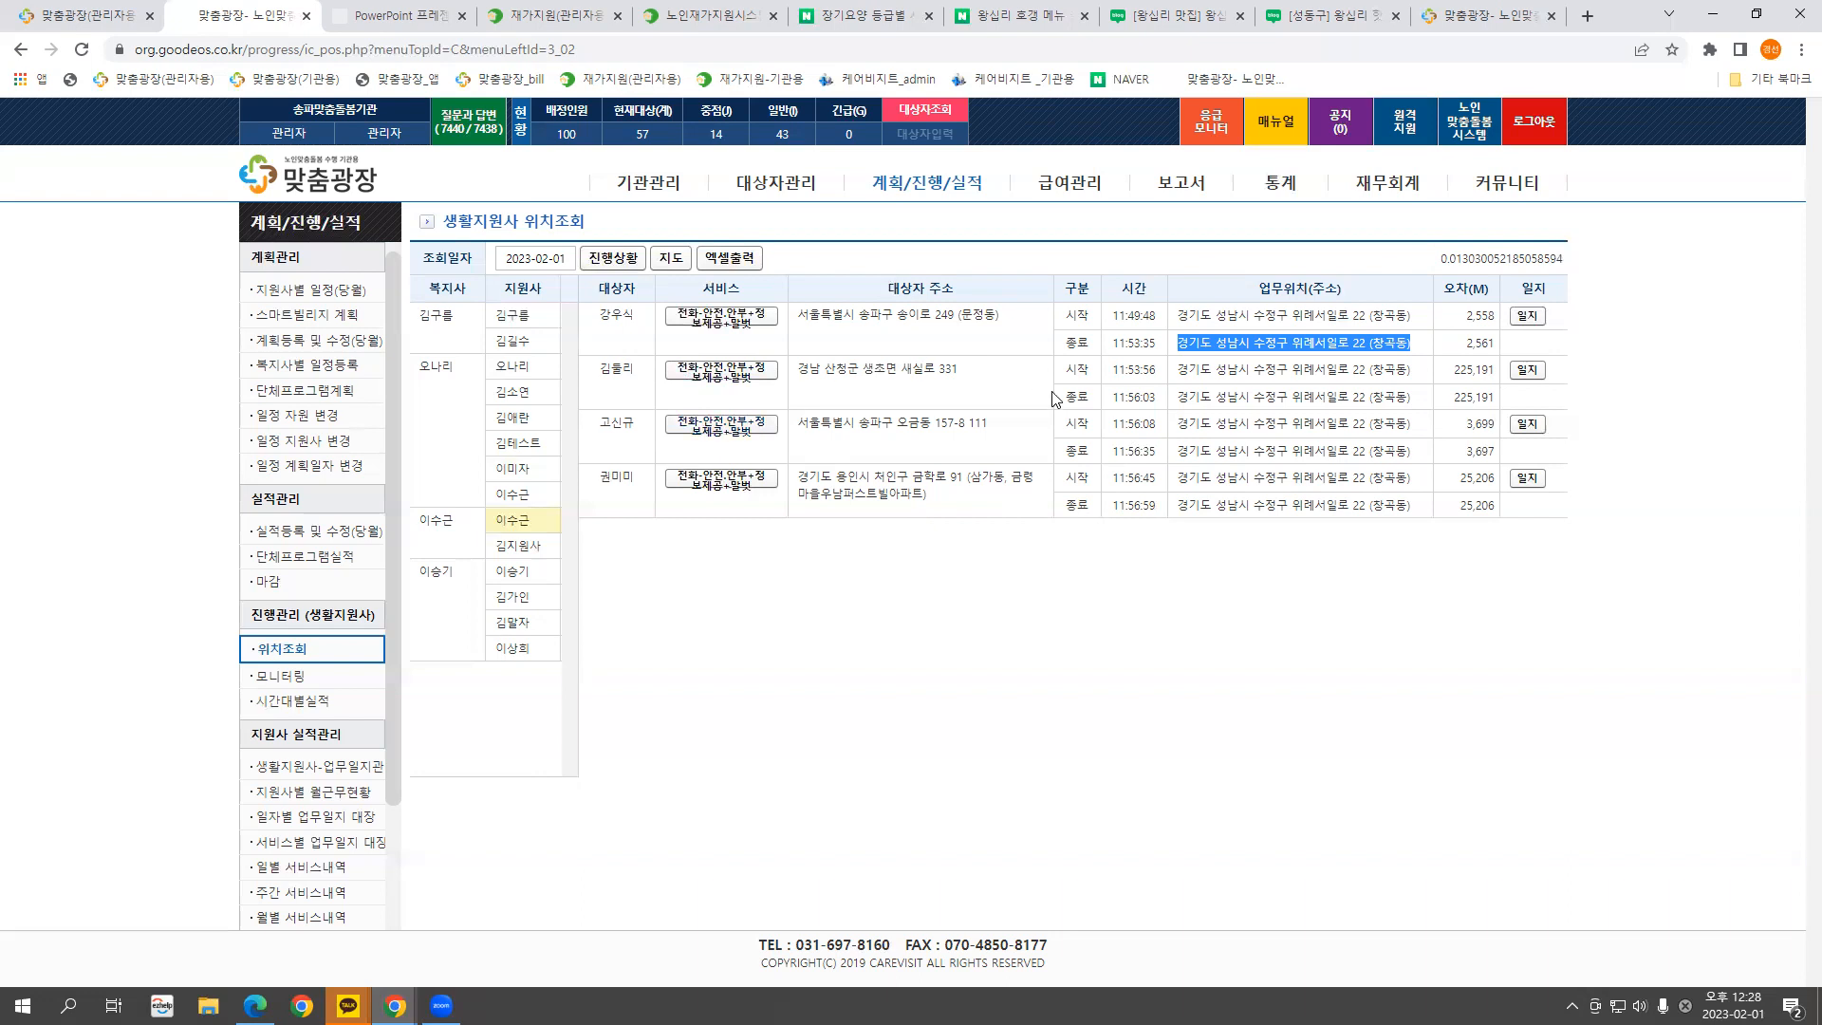
# On the 2023-02-01 daily monitoring page, review the first worker's planned versus actual visits, noting the 미진행 09:05 plan
pyautogui.click(278, 679)
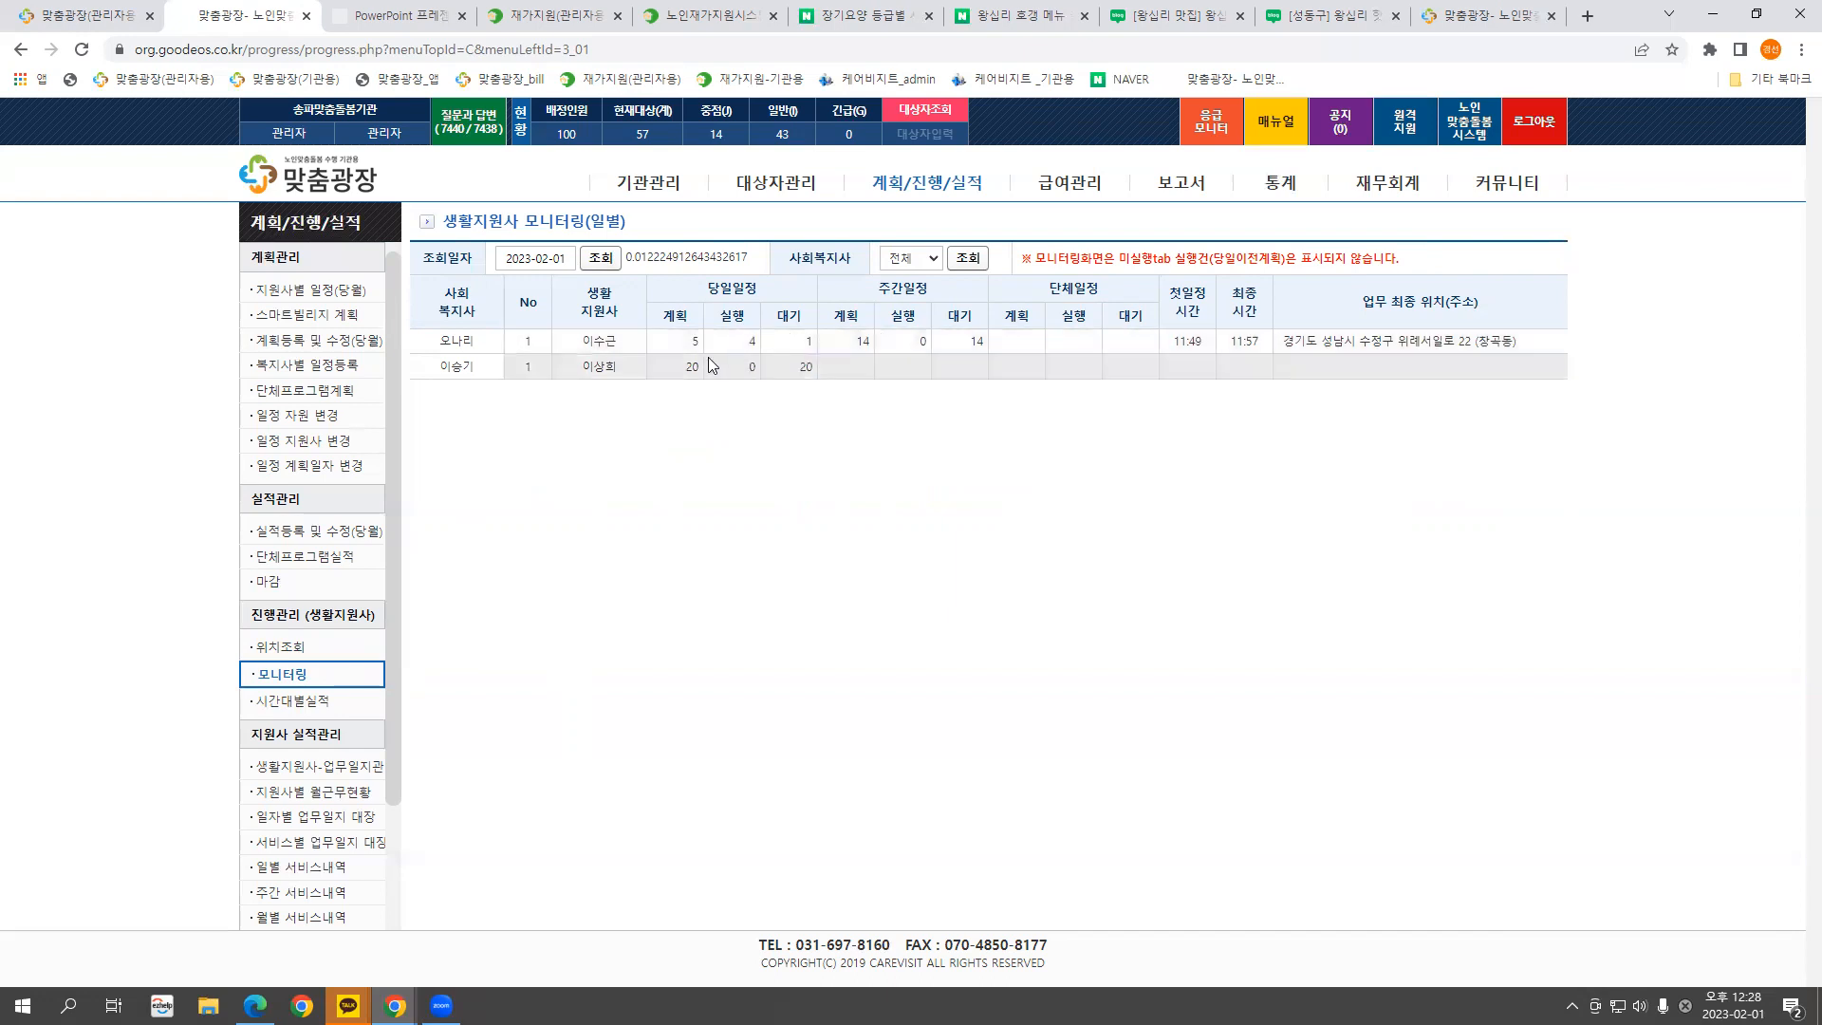
pyautogui.click(607, 349)
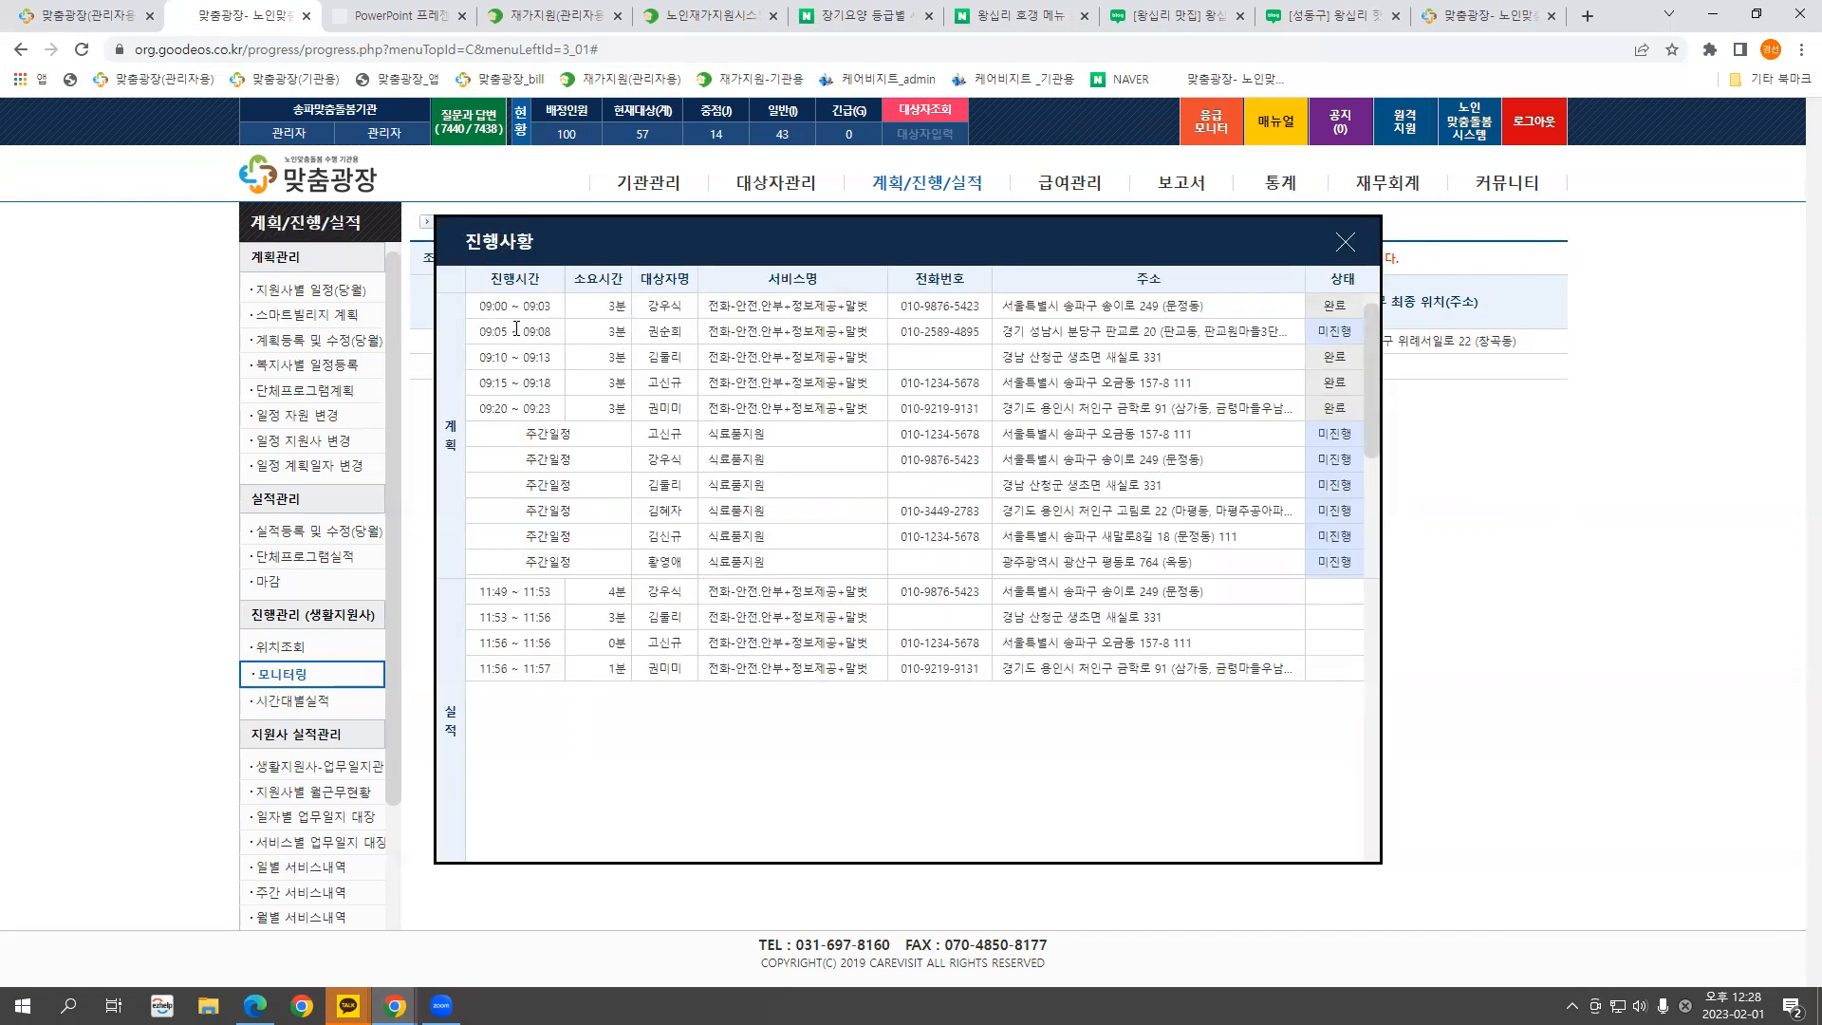
pyautogui.moveTo(476, 311); pyautogui.dragTo(1342, 539)
pyautogui.moveTo(483, 591); pyautogui.dragTo(1142, 673)
pyautogui.scroll(2, 1292, 398)
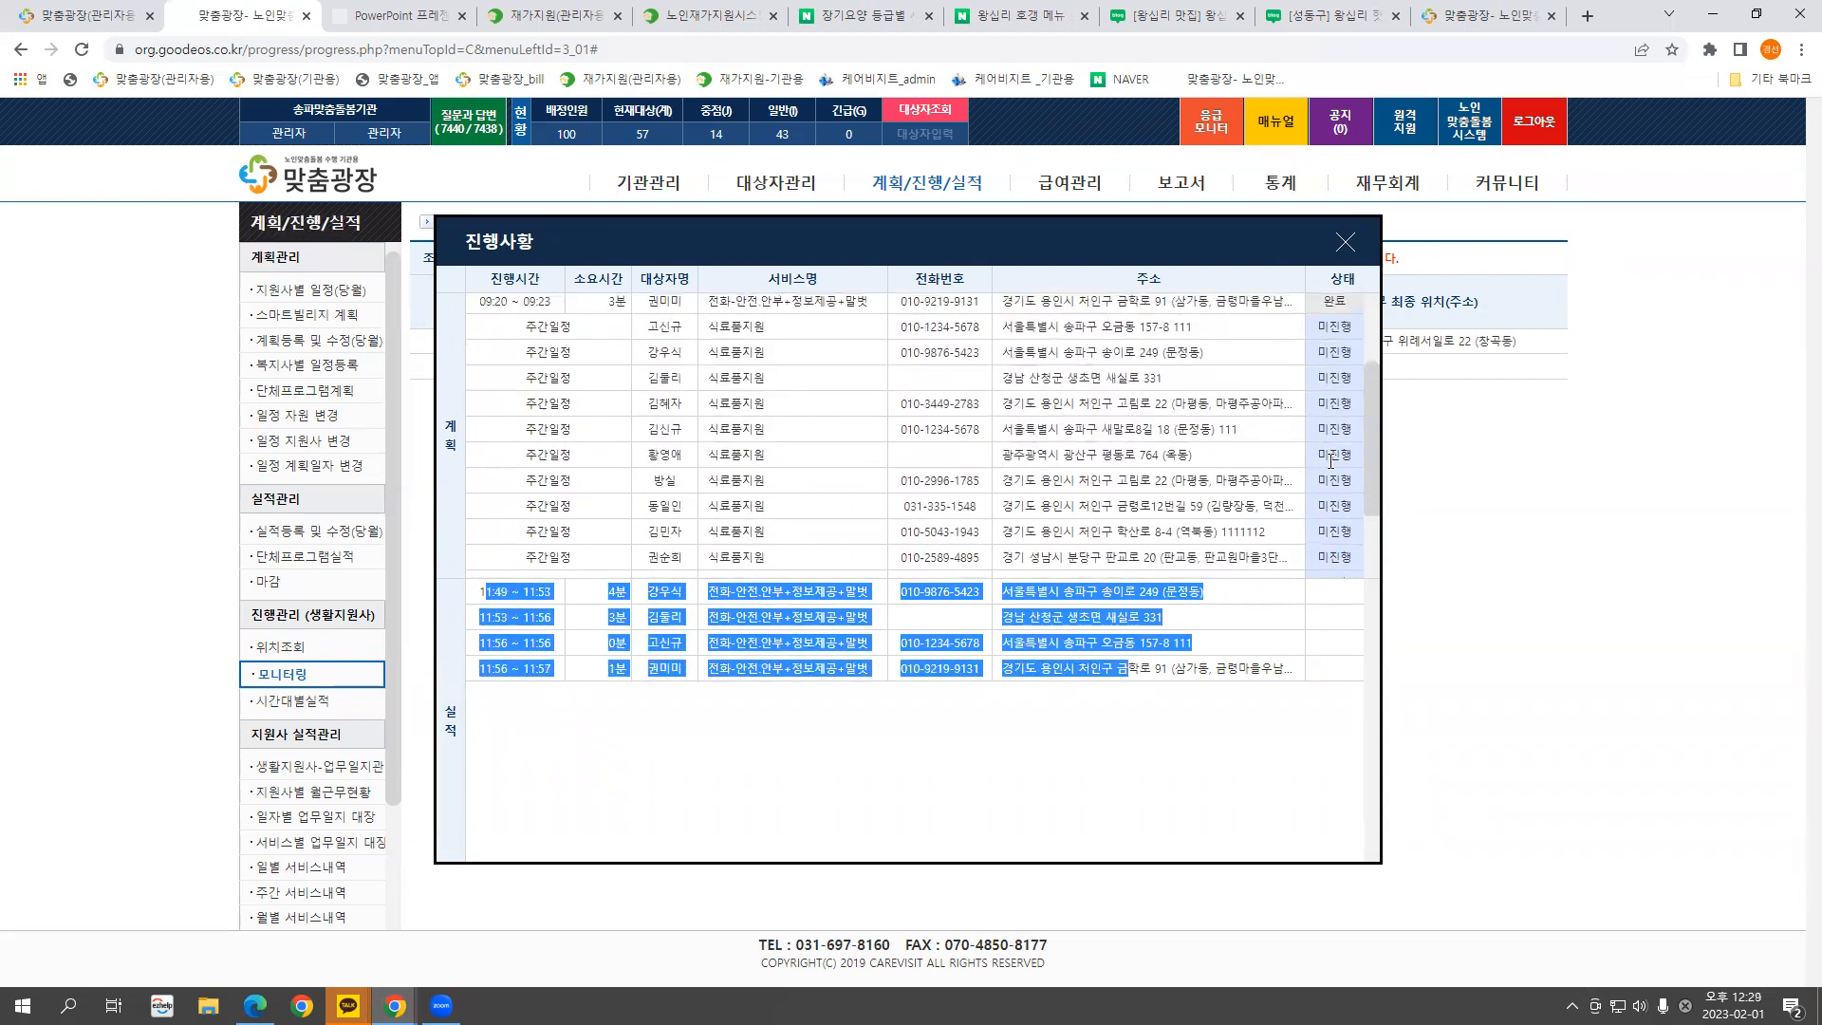
pyautogui.scroll(2, 1366, 380)
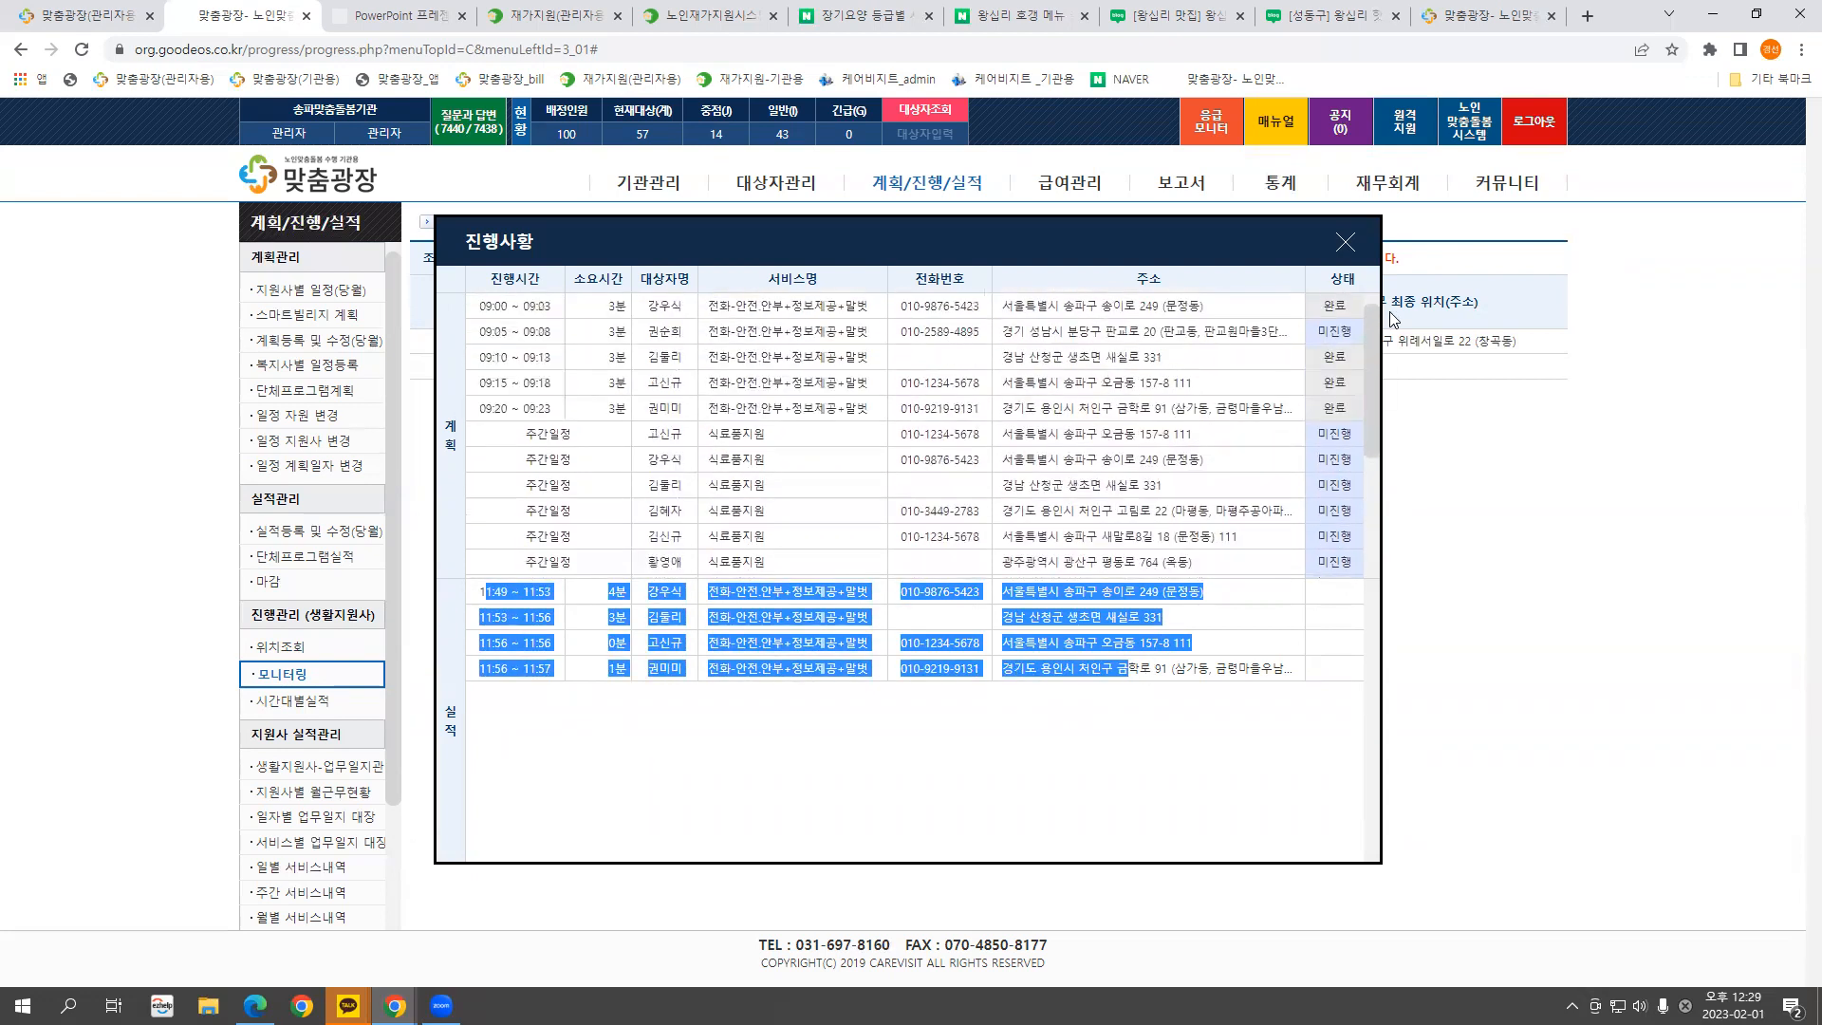
pyautogui.doubleClick(1335, 331)
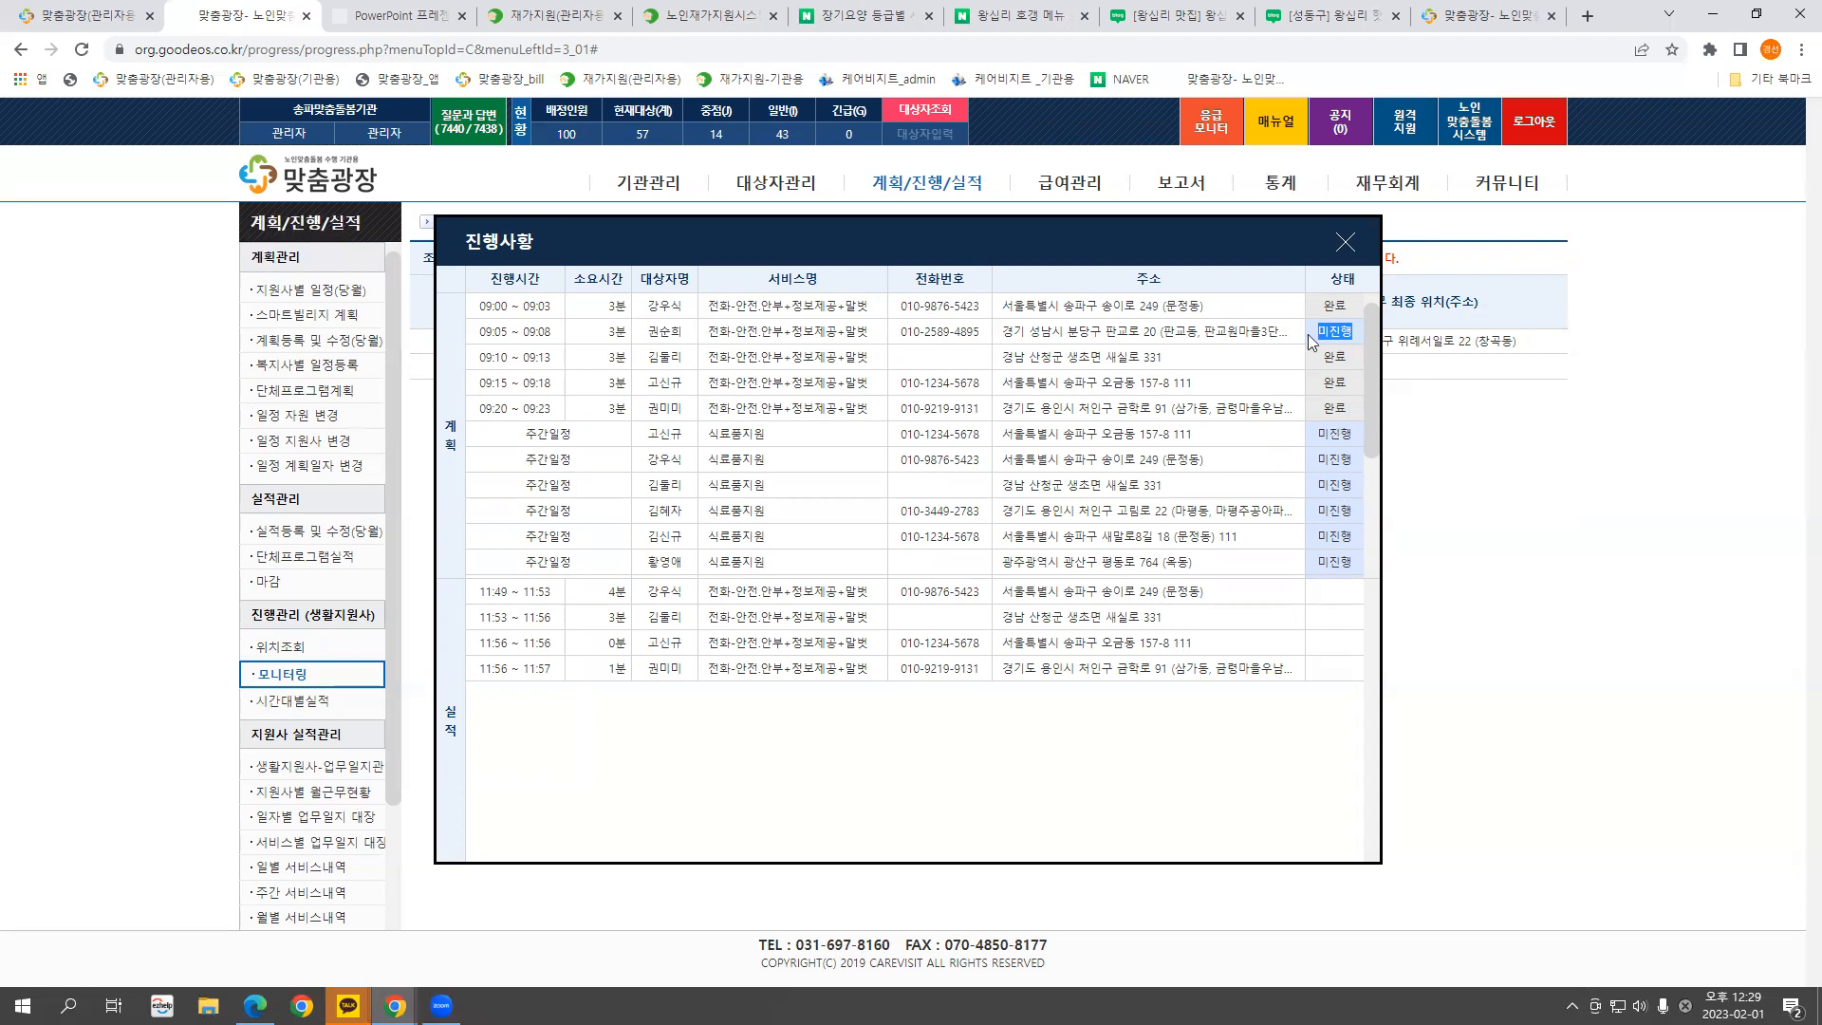
pyautogui.click(1346, 242)
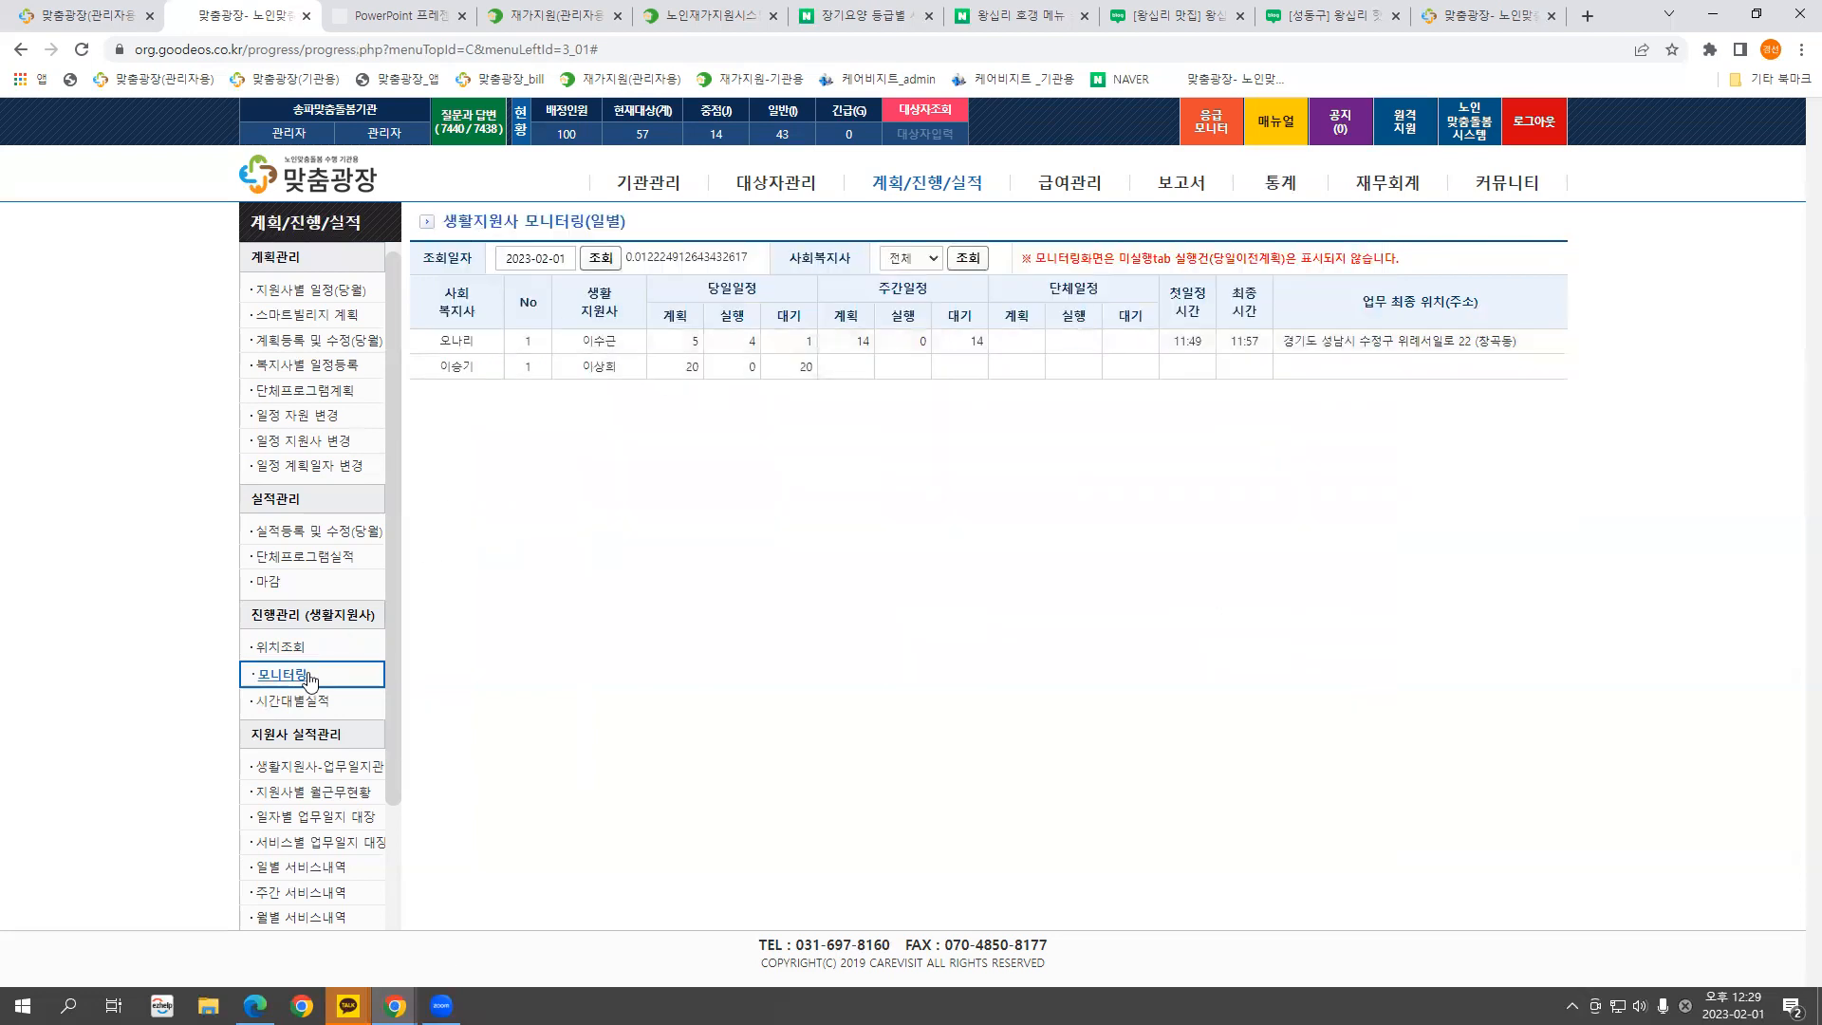
pyautogui.click(600, 367)
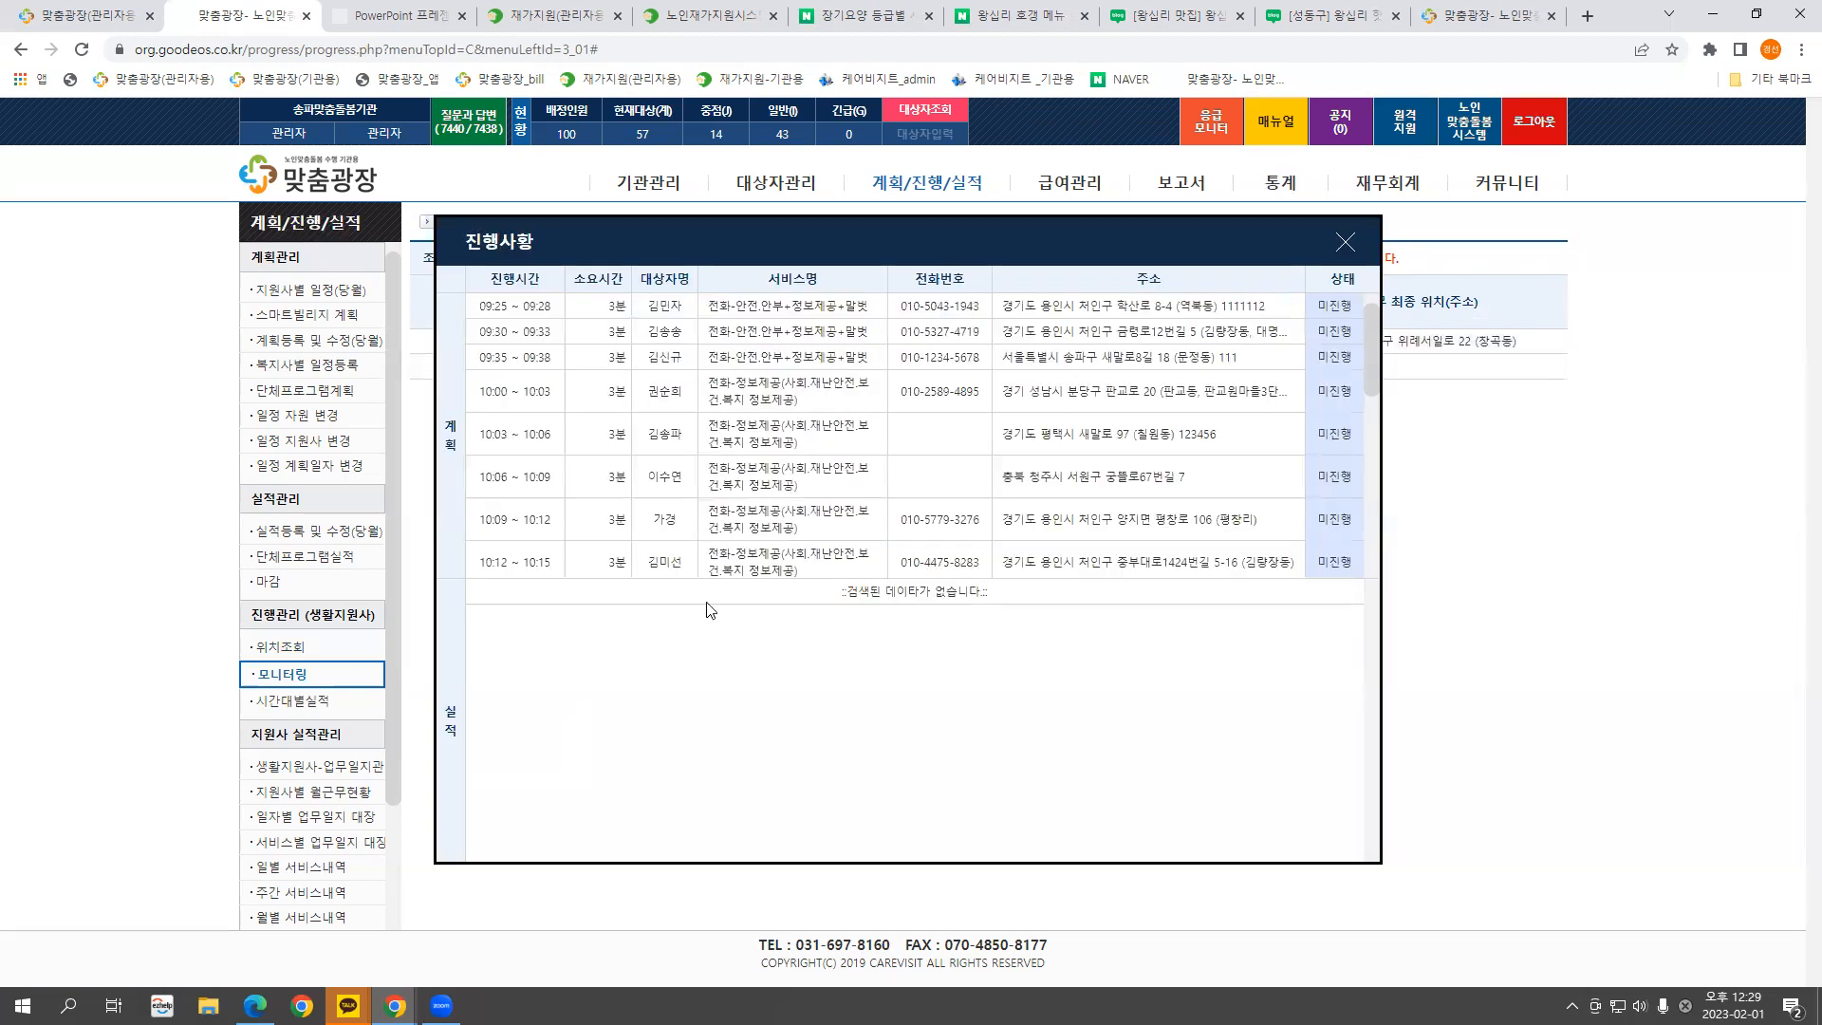
pyautogui.click(1345, 242)
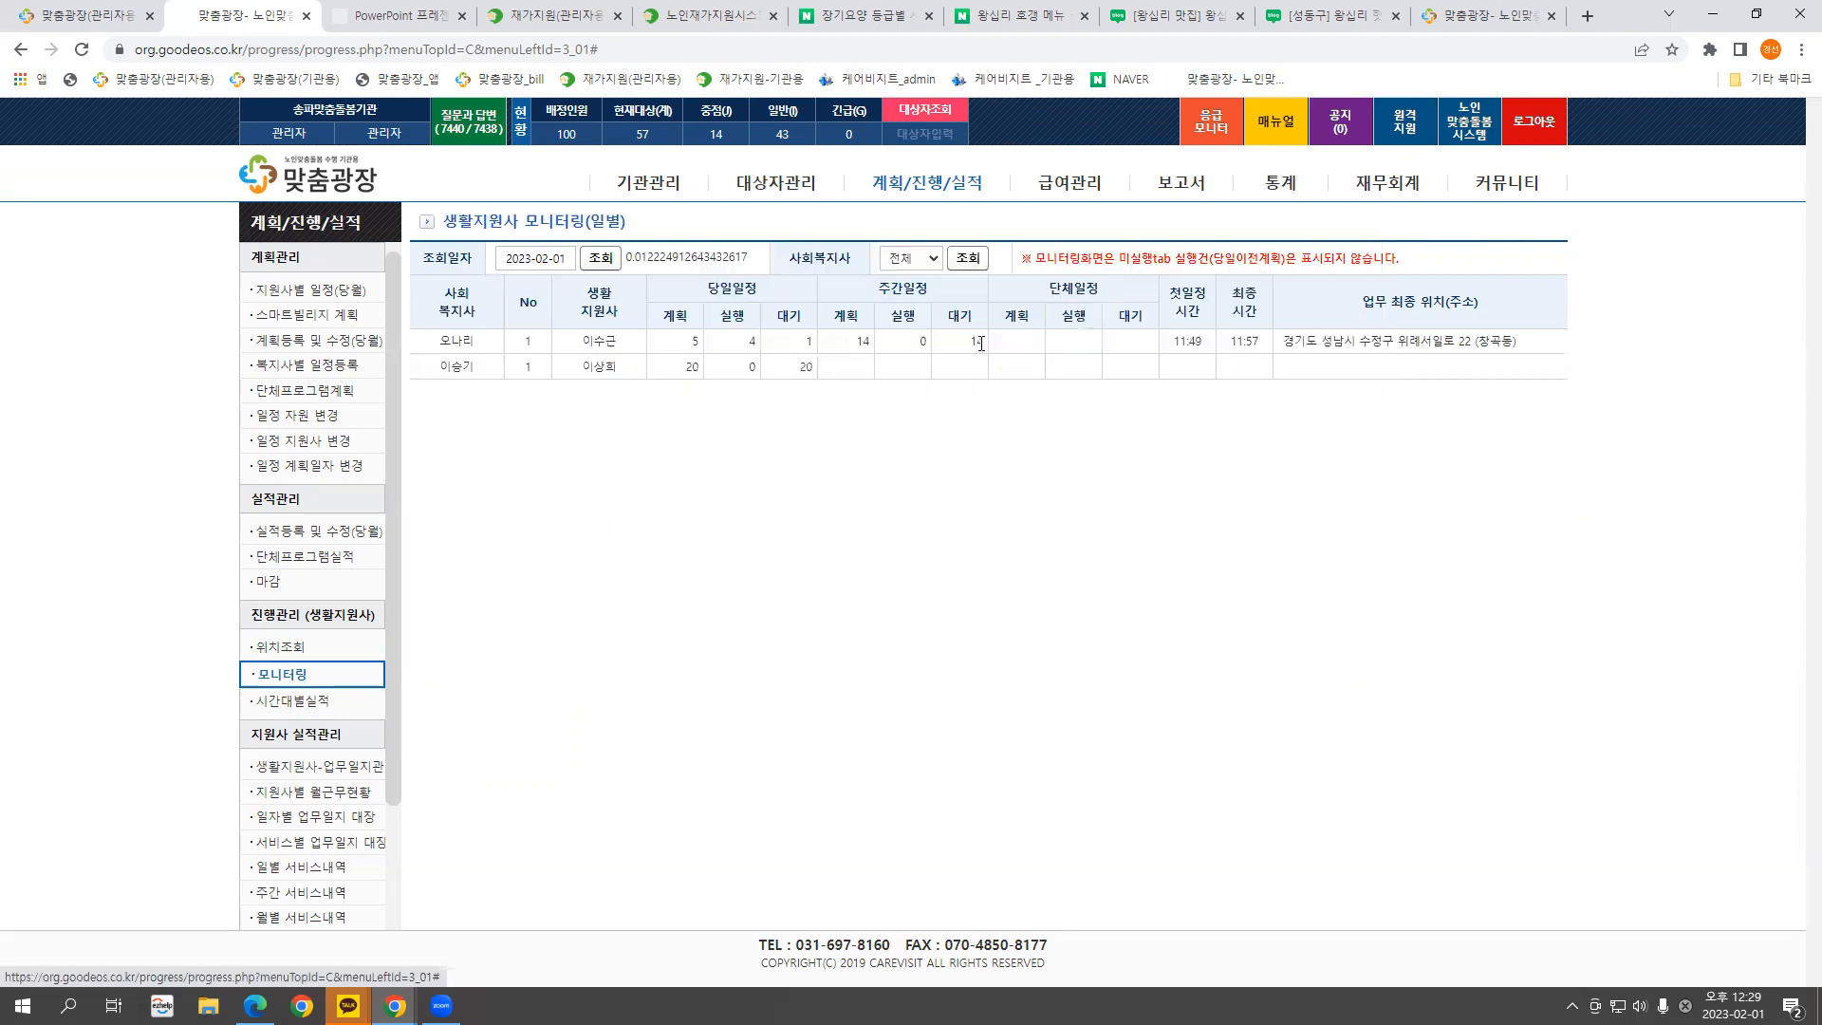
pyautogui.click(598, 343)
pyautogui.moveTo(486, 591); pyautogui.dragTo(1228, 691)
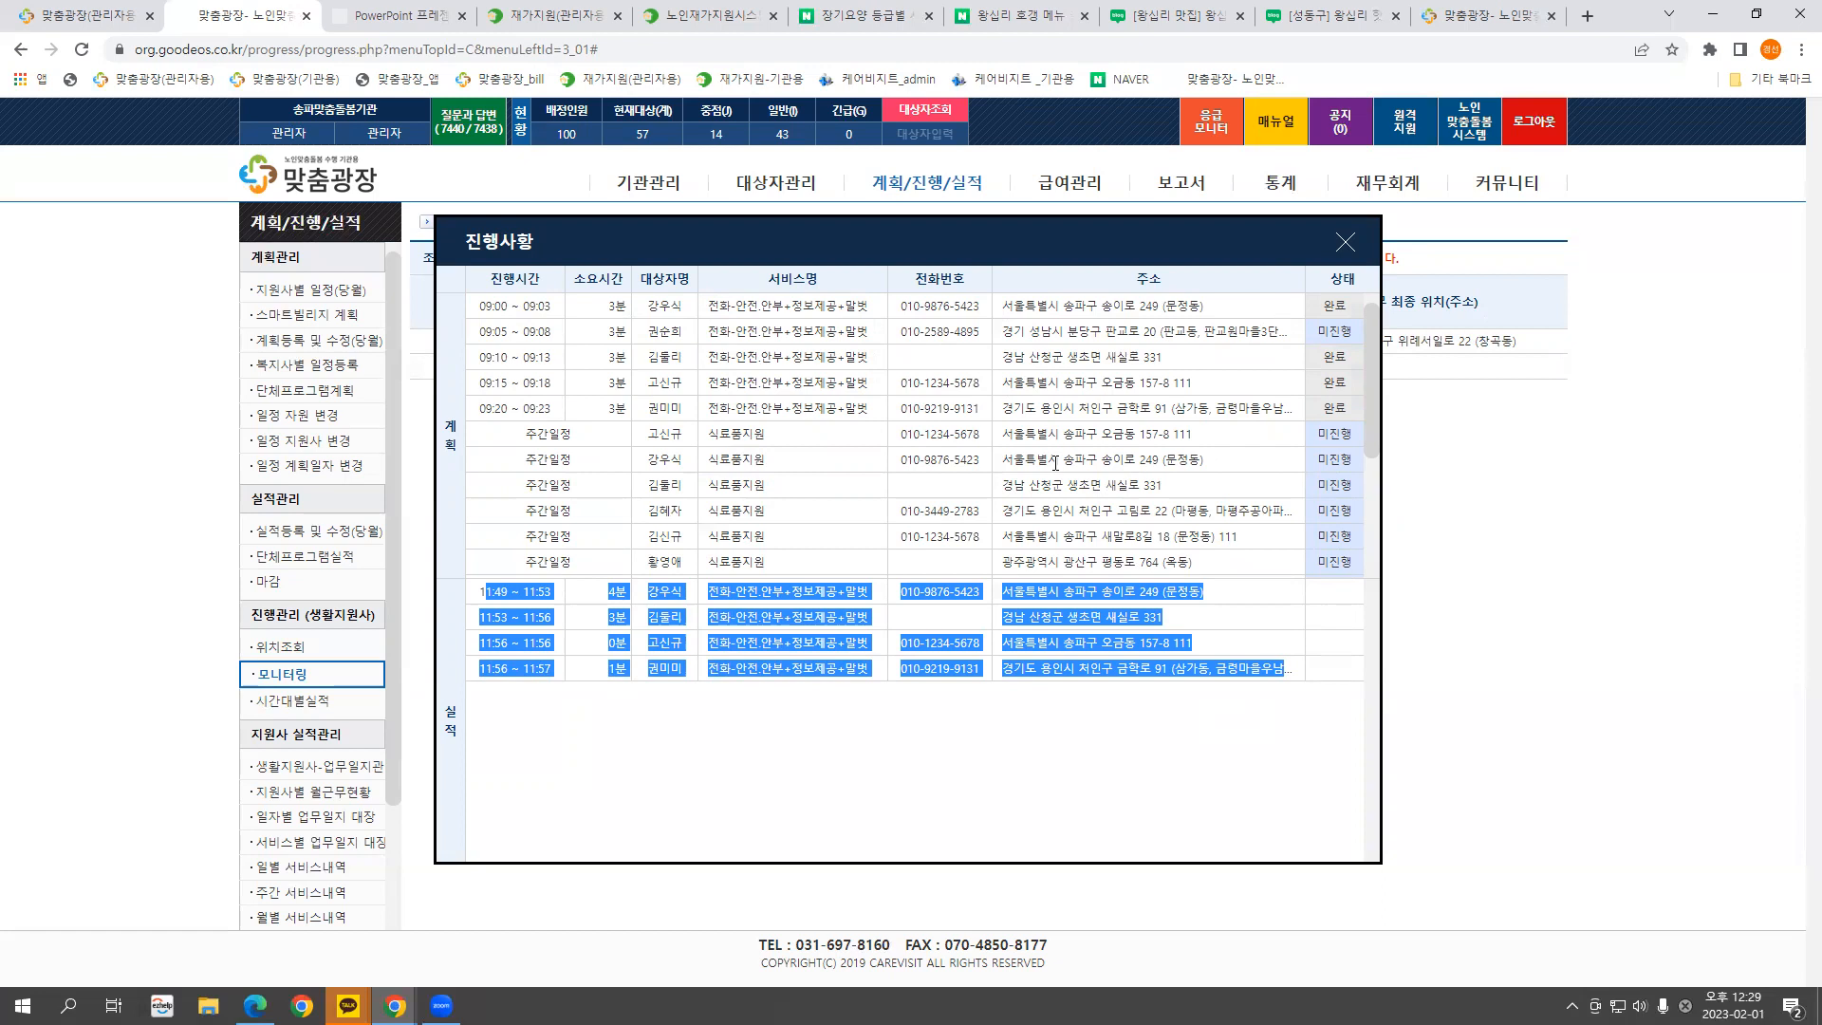
pyautogui.click(1345, 245)
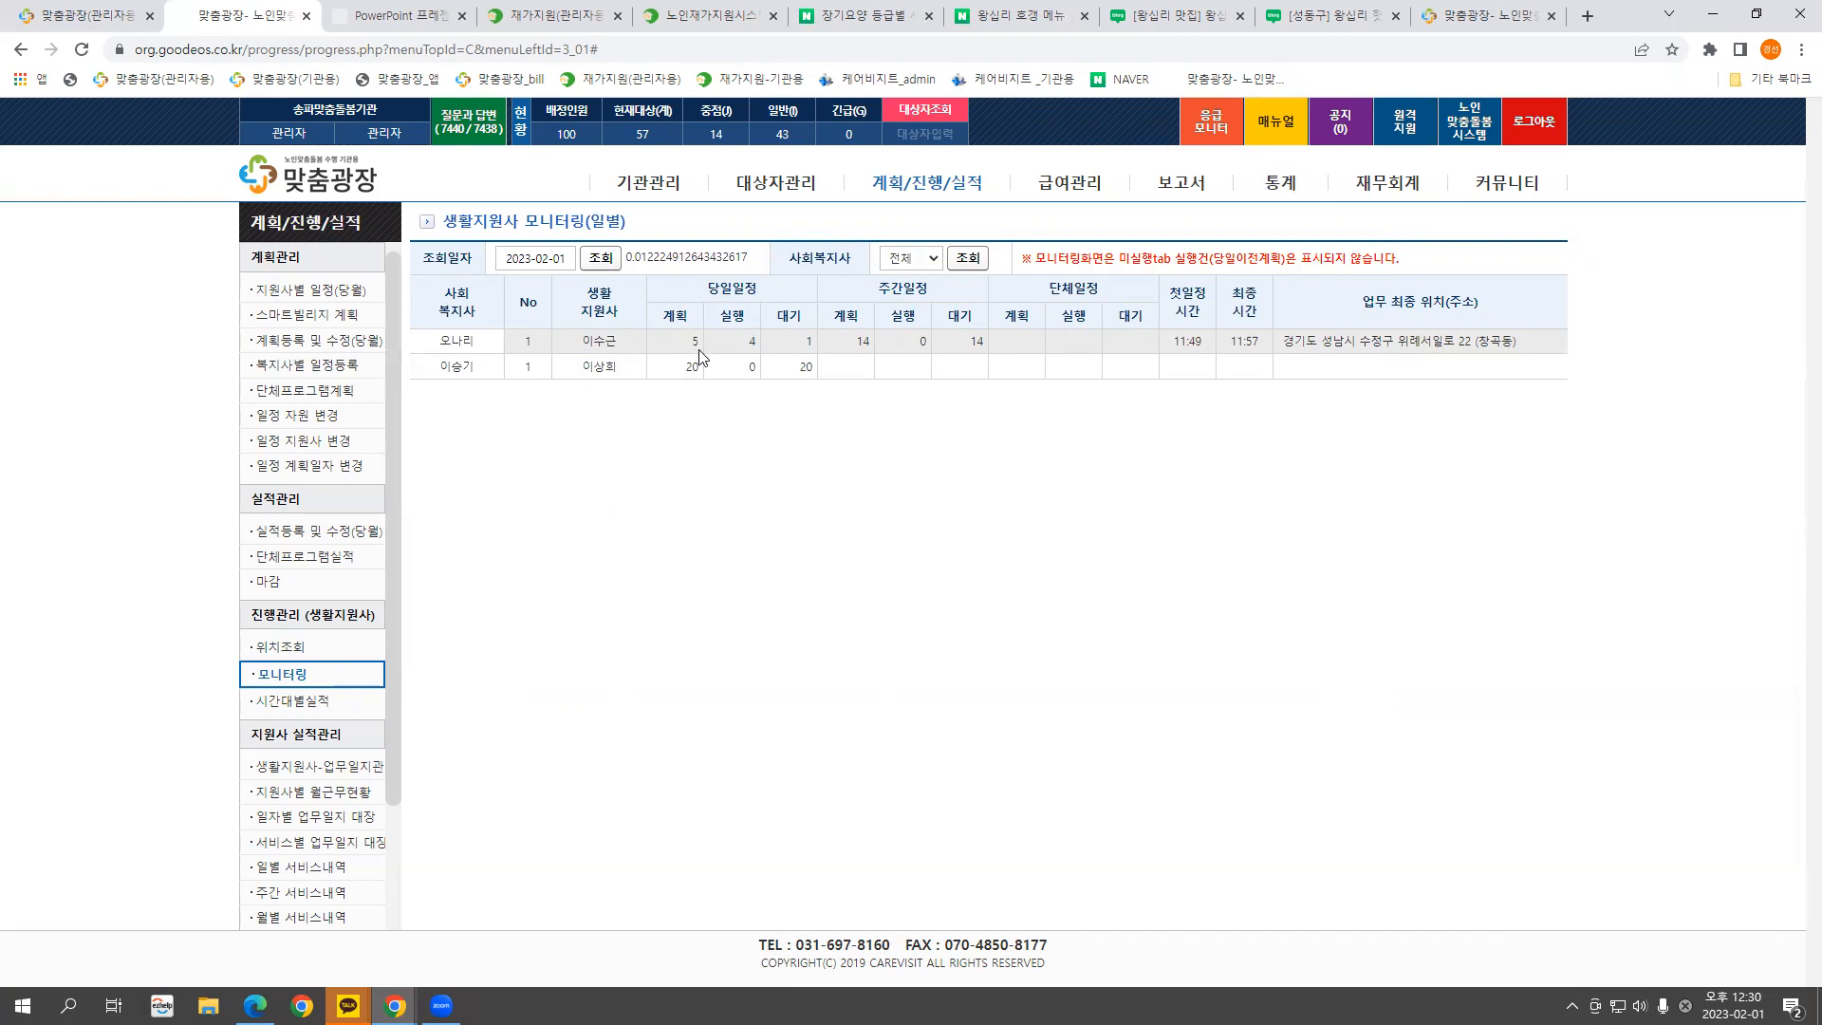
# Review the four 11:49–11:57 visits' start/end times and travel minutes in the 2023-02-01 time-slot table
pyautogui.click(294, 702)
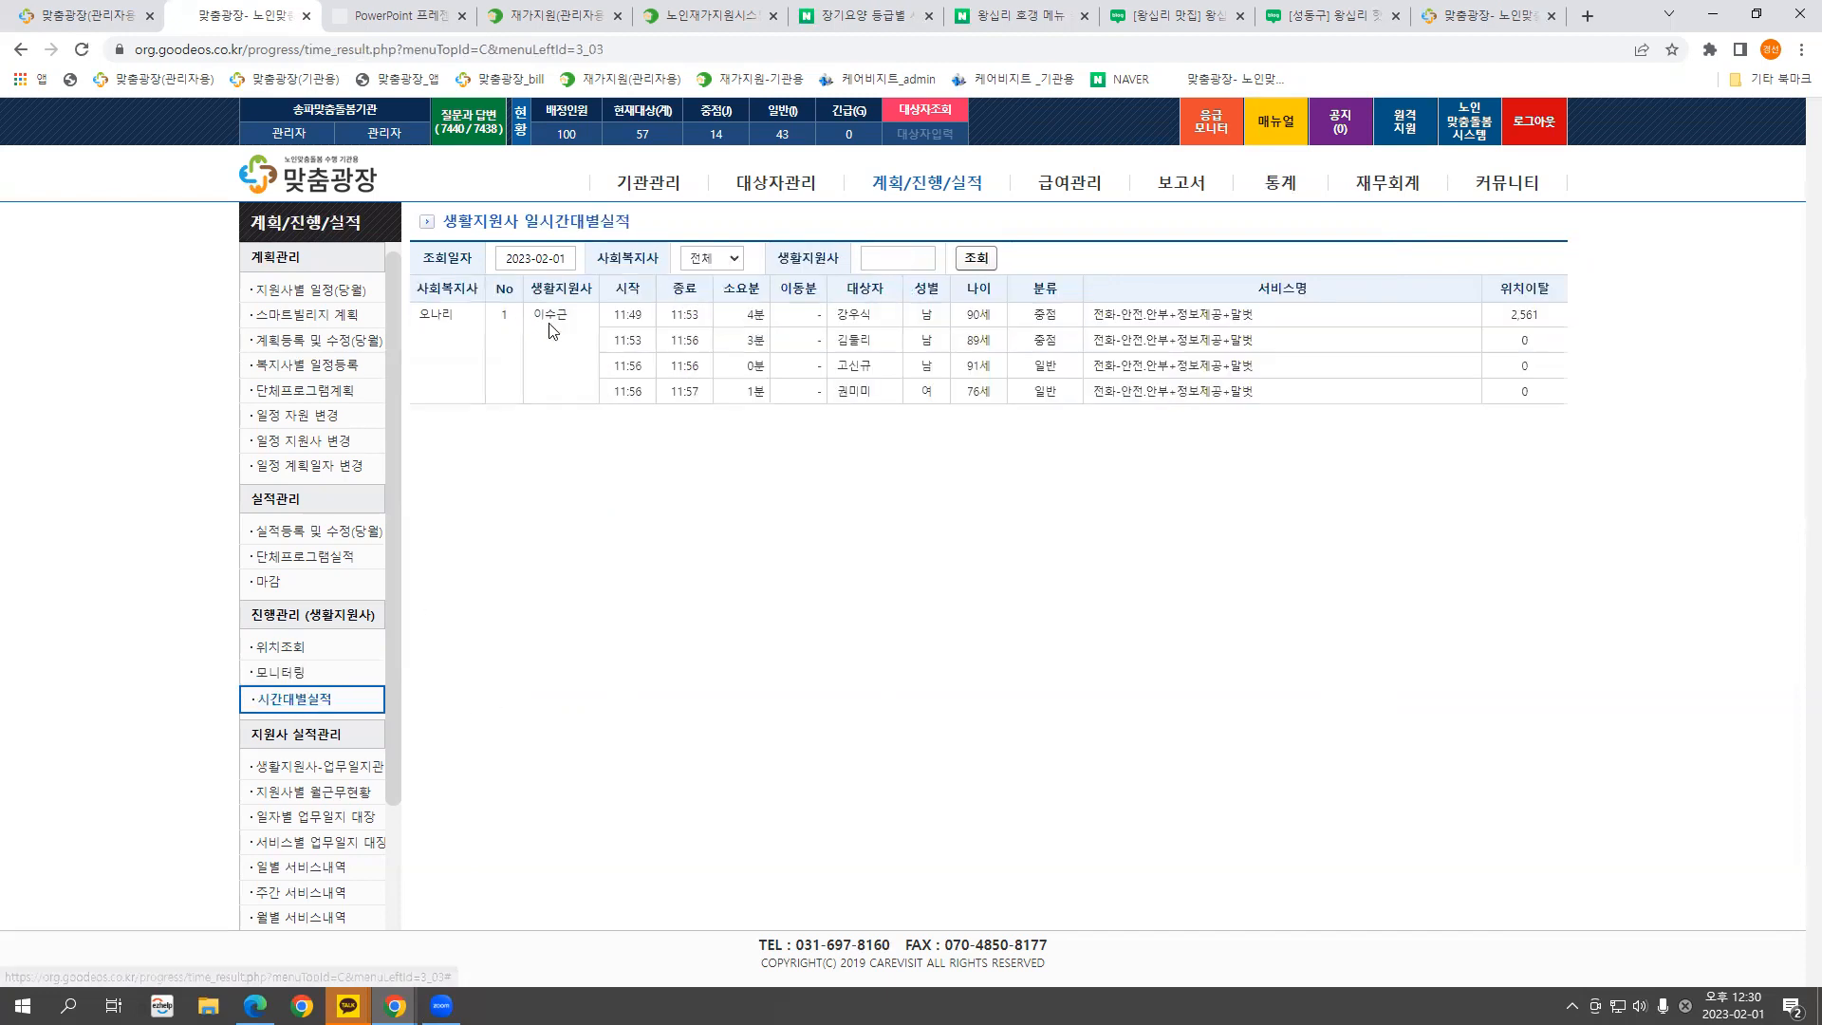
pyautogui.moveTo(628, 312); pyautogui.dragTo(747, 405)
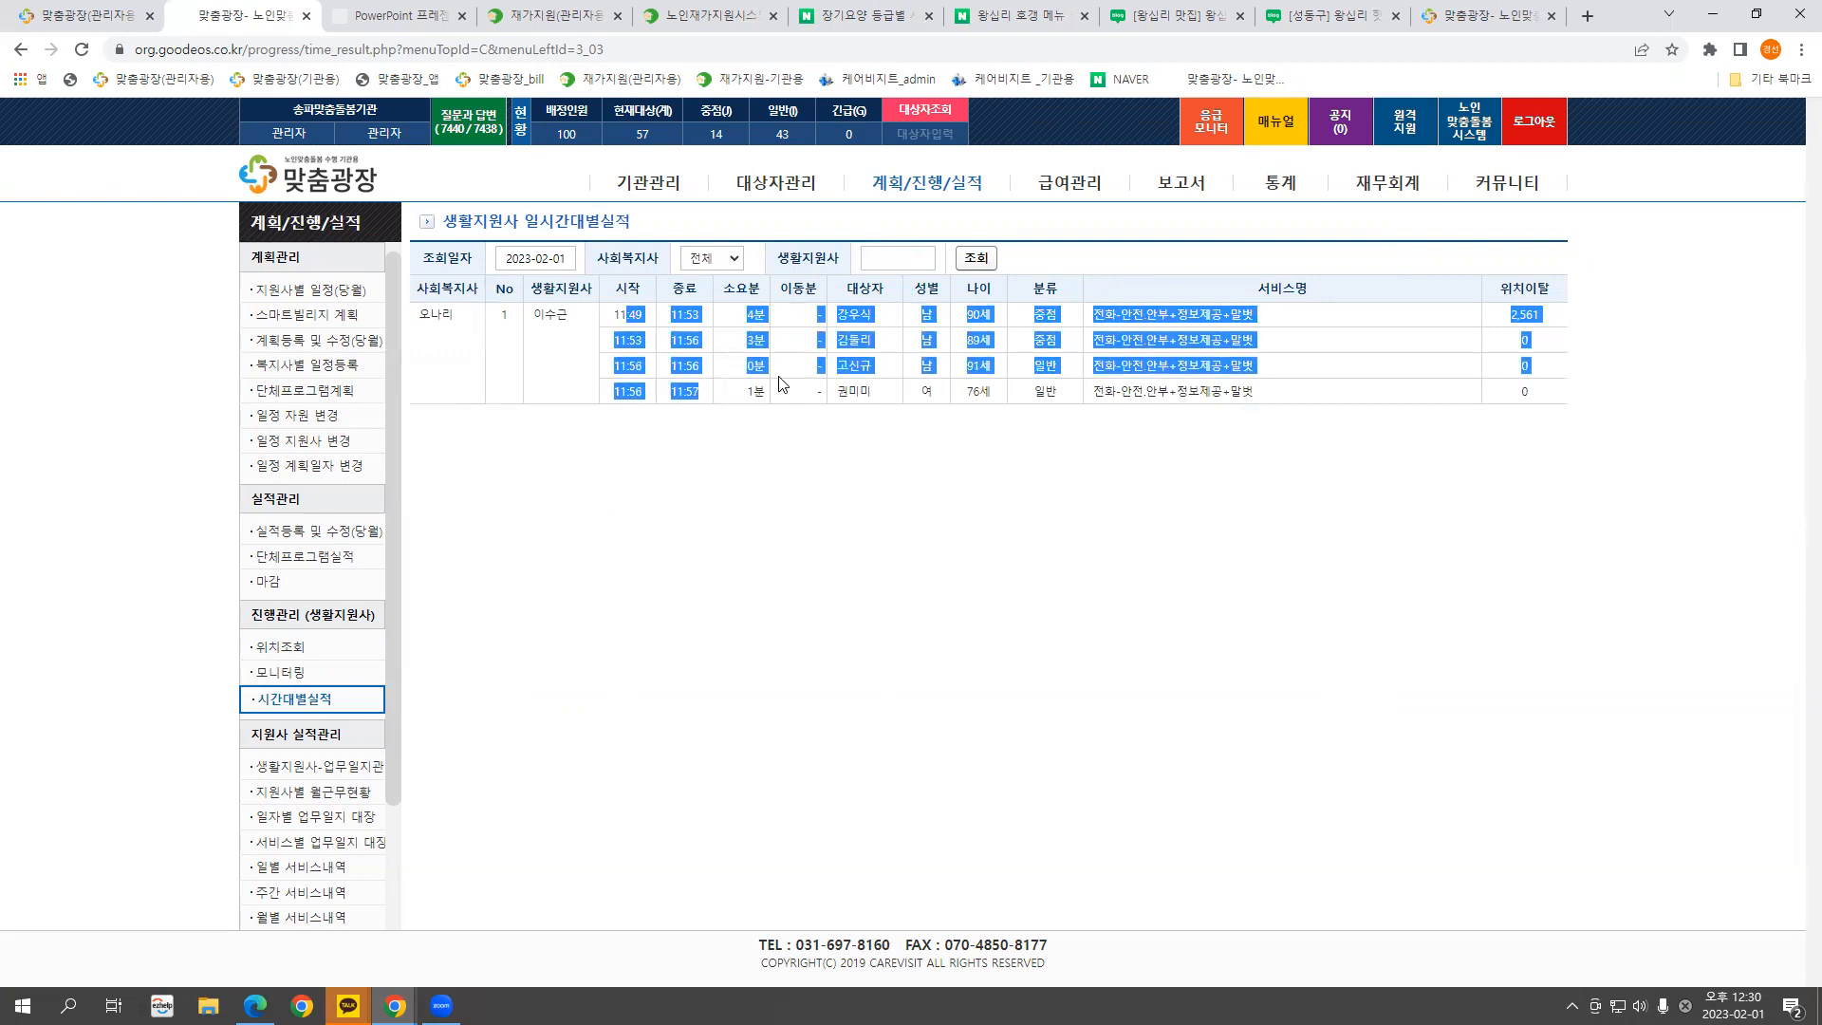
pyautogui.click(782, 383)
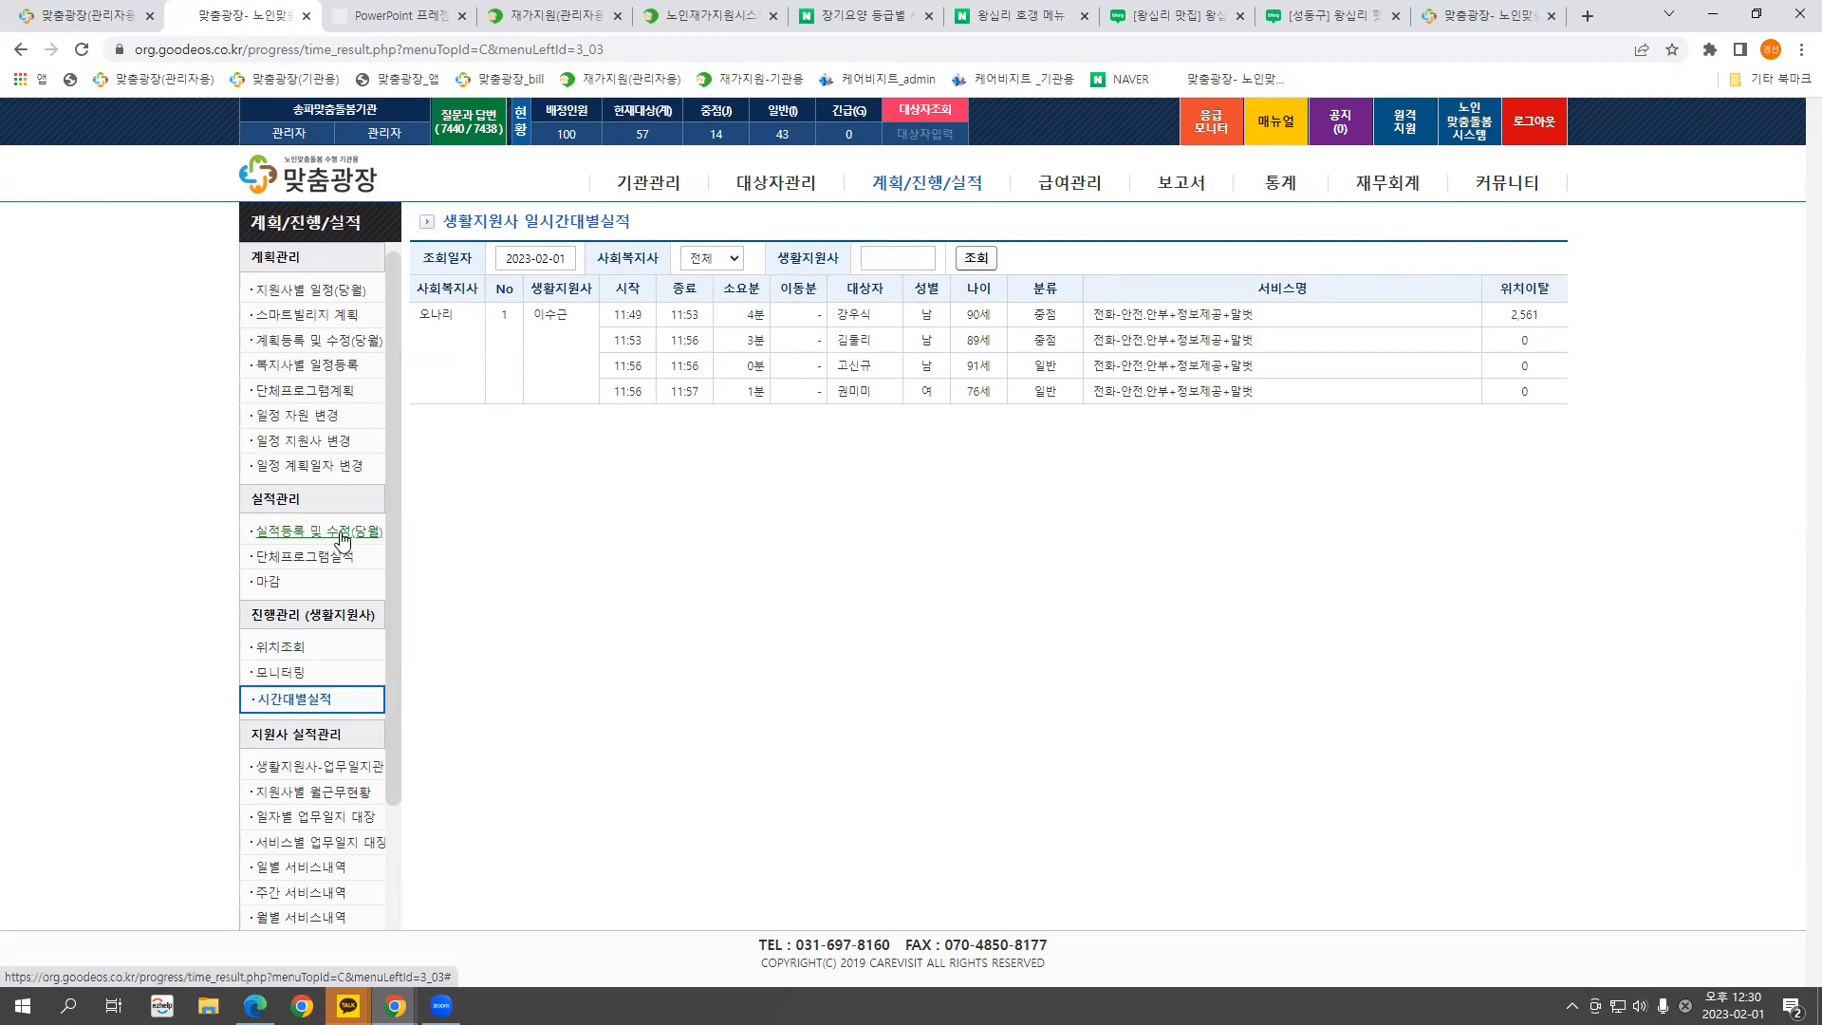
pyautogui.moveTo(616, 387); pyautogui.dragTo(646, 389)
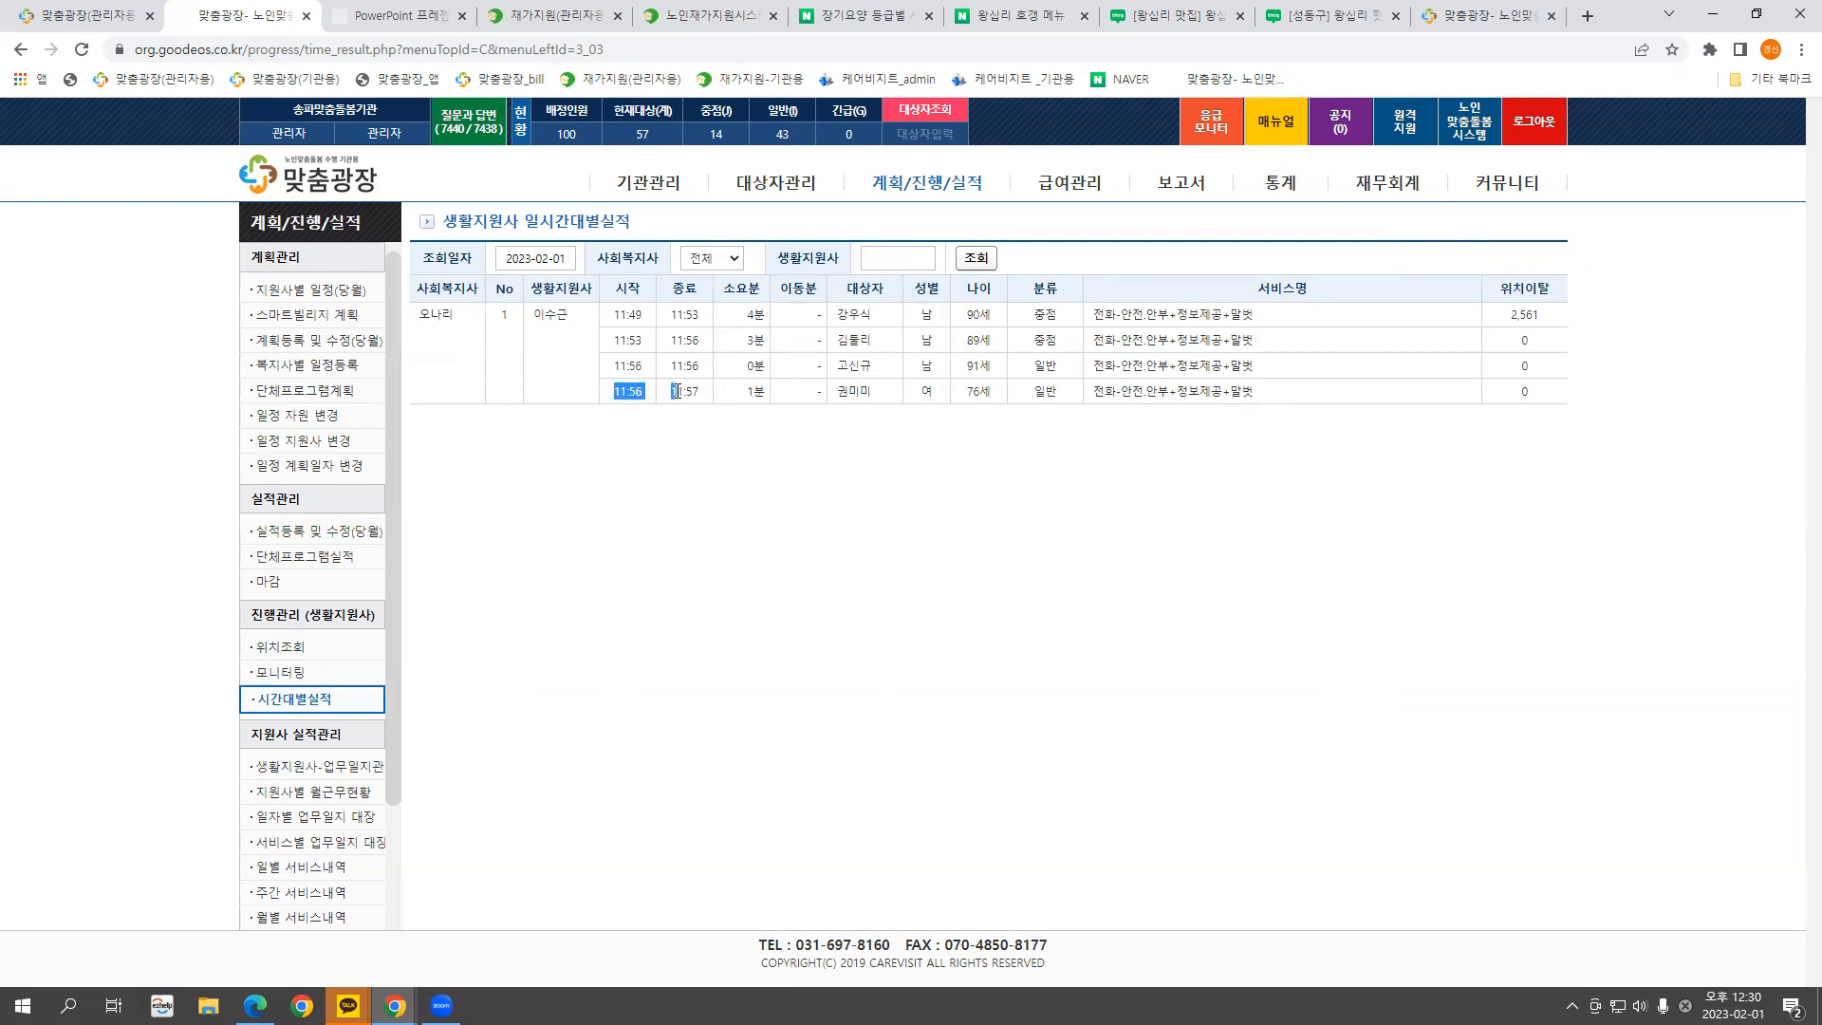
pyautogui.moveTo(779, 287); pyautogui.dragTo(821, 314)
pyautogui.moveTo(609, 315); pyautogui.dragTo(712, 315)
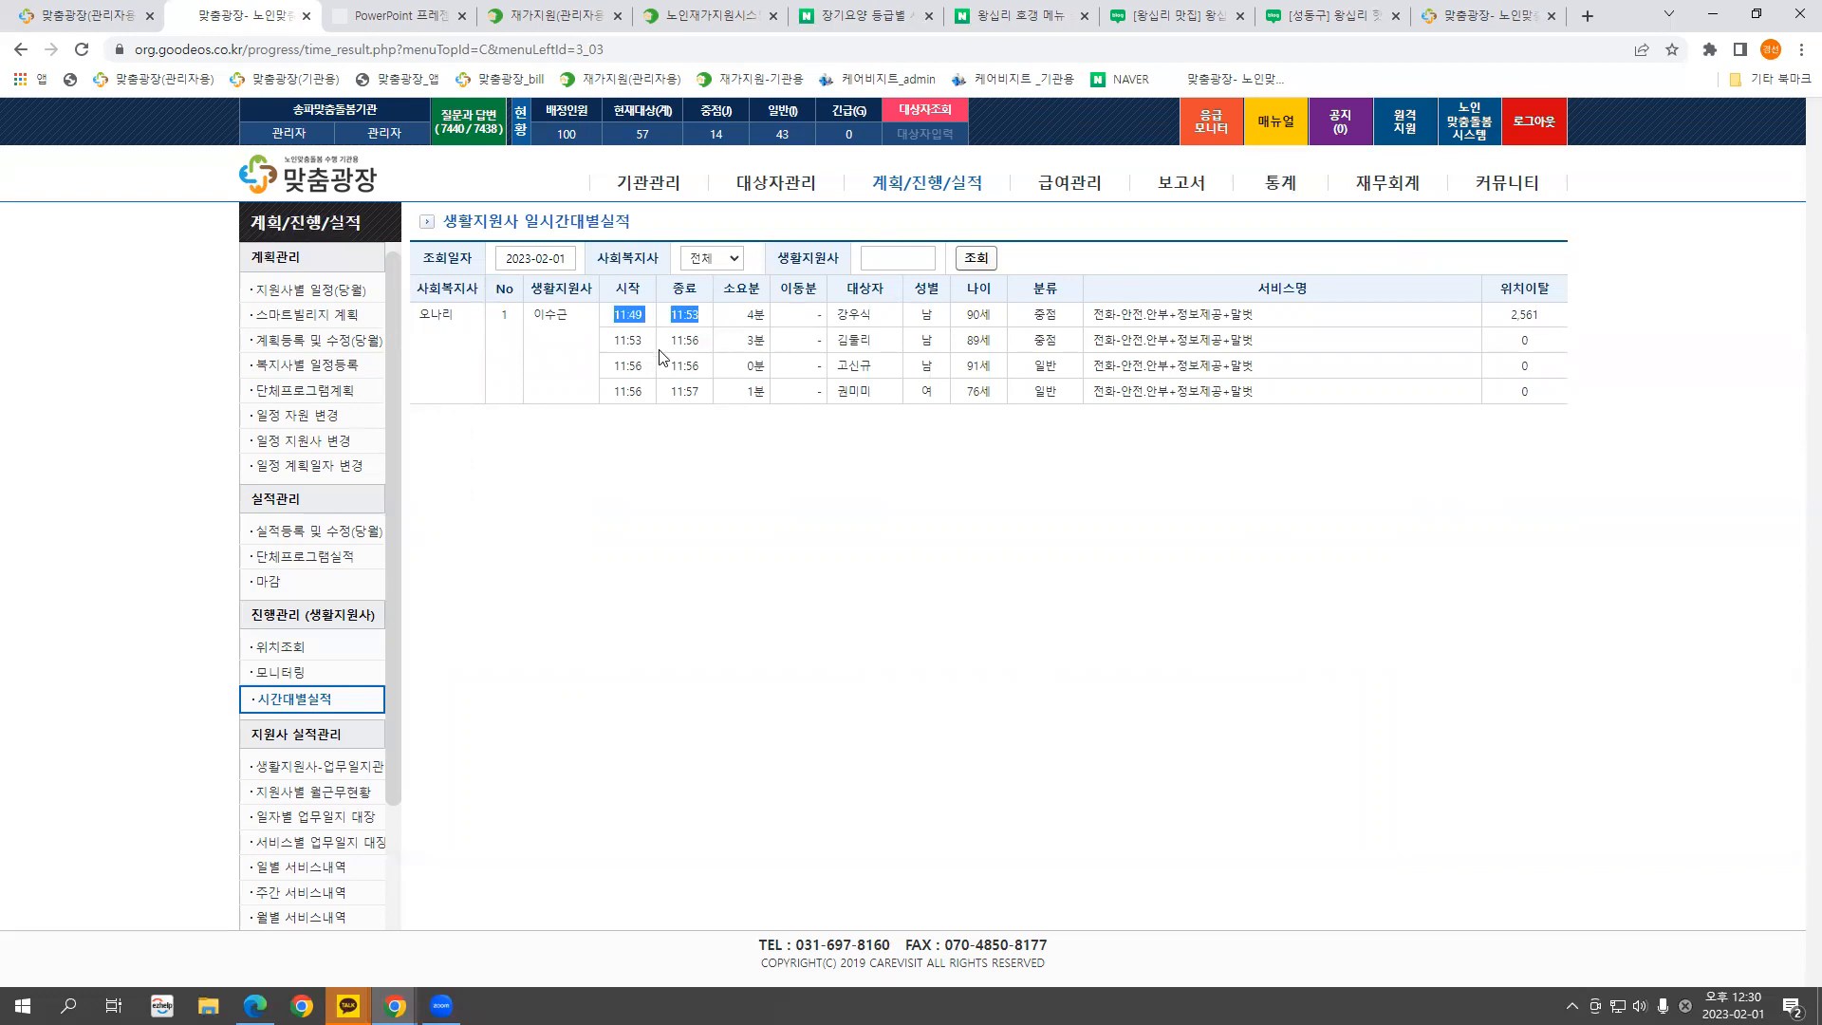
pyautogui.click(805, 317)
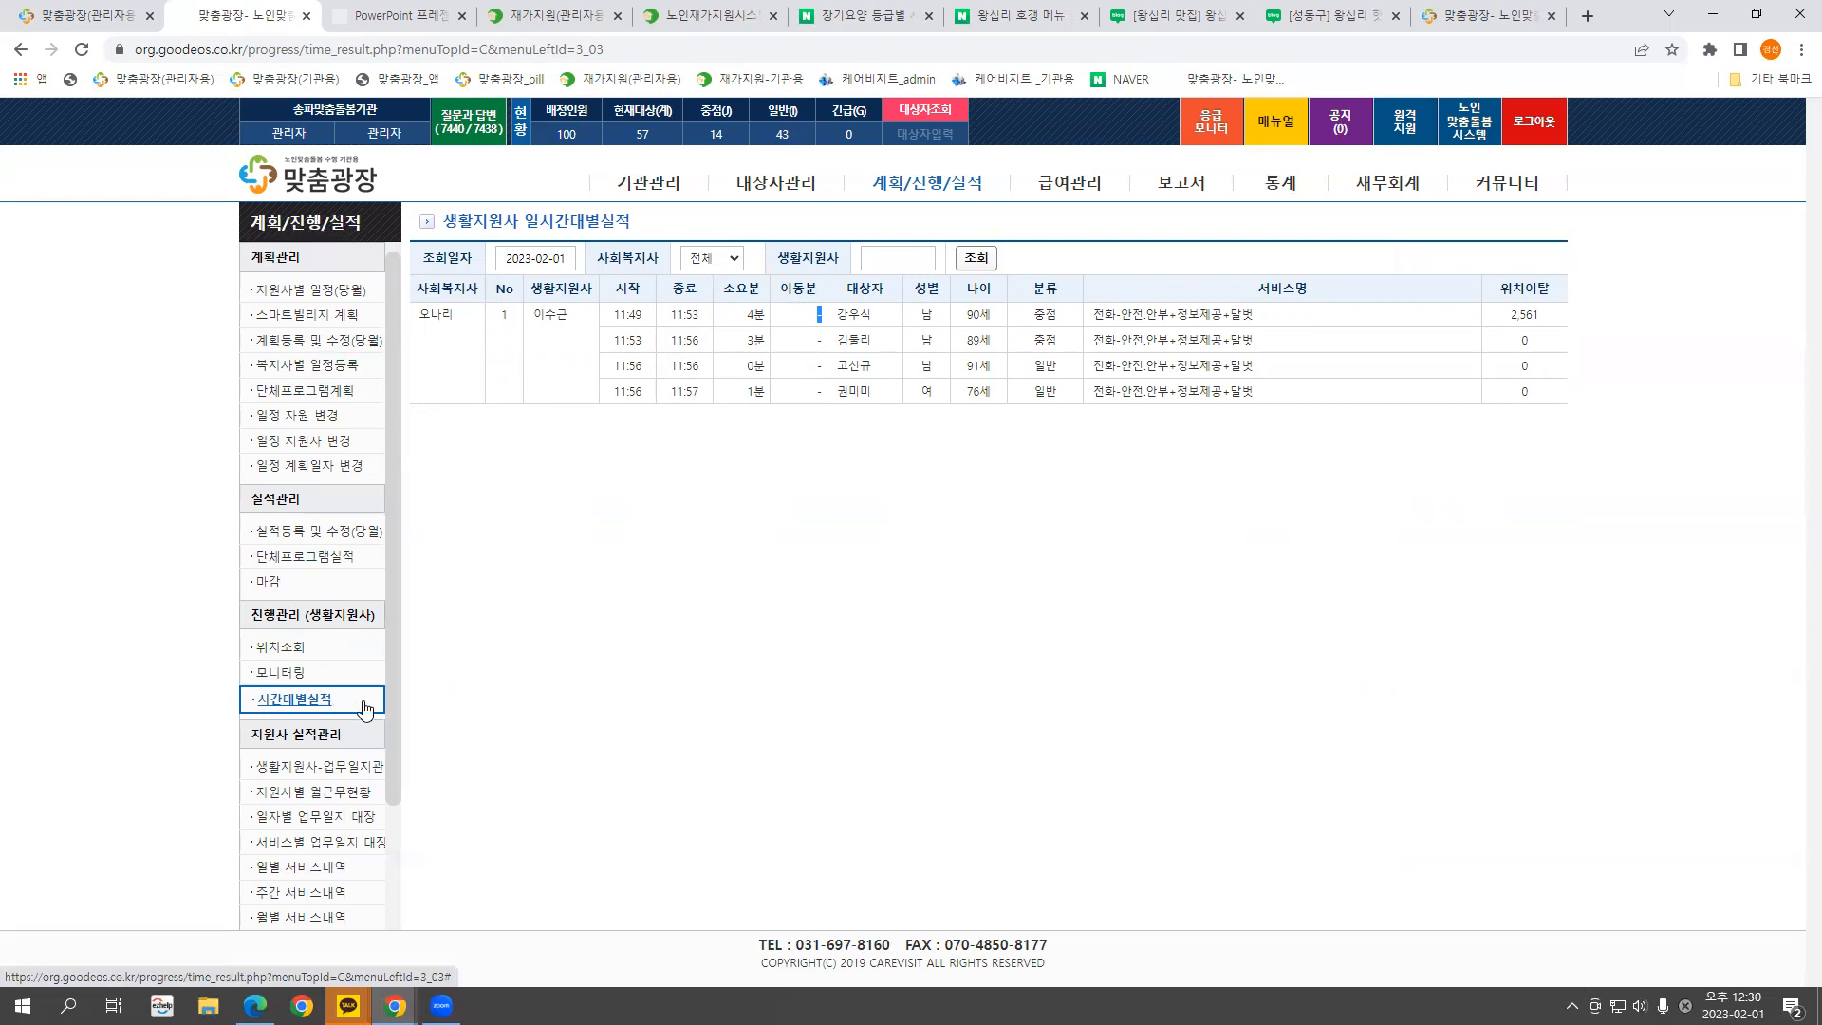
pyautogui.moveTo(393, 704); pyautogui.dragTo(395, 858)
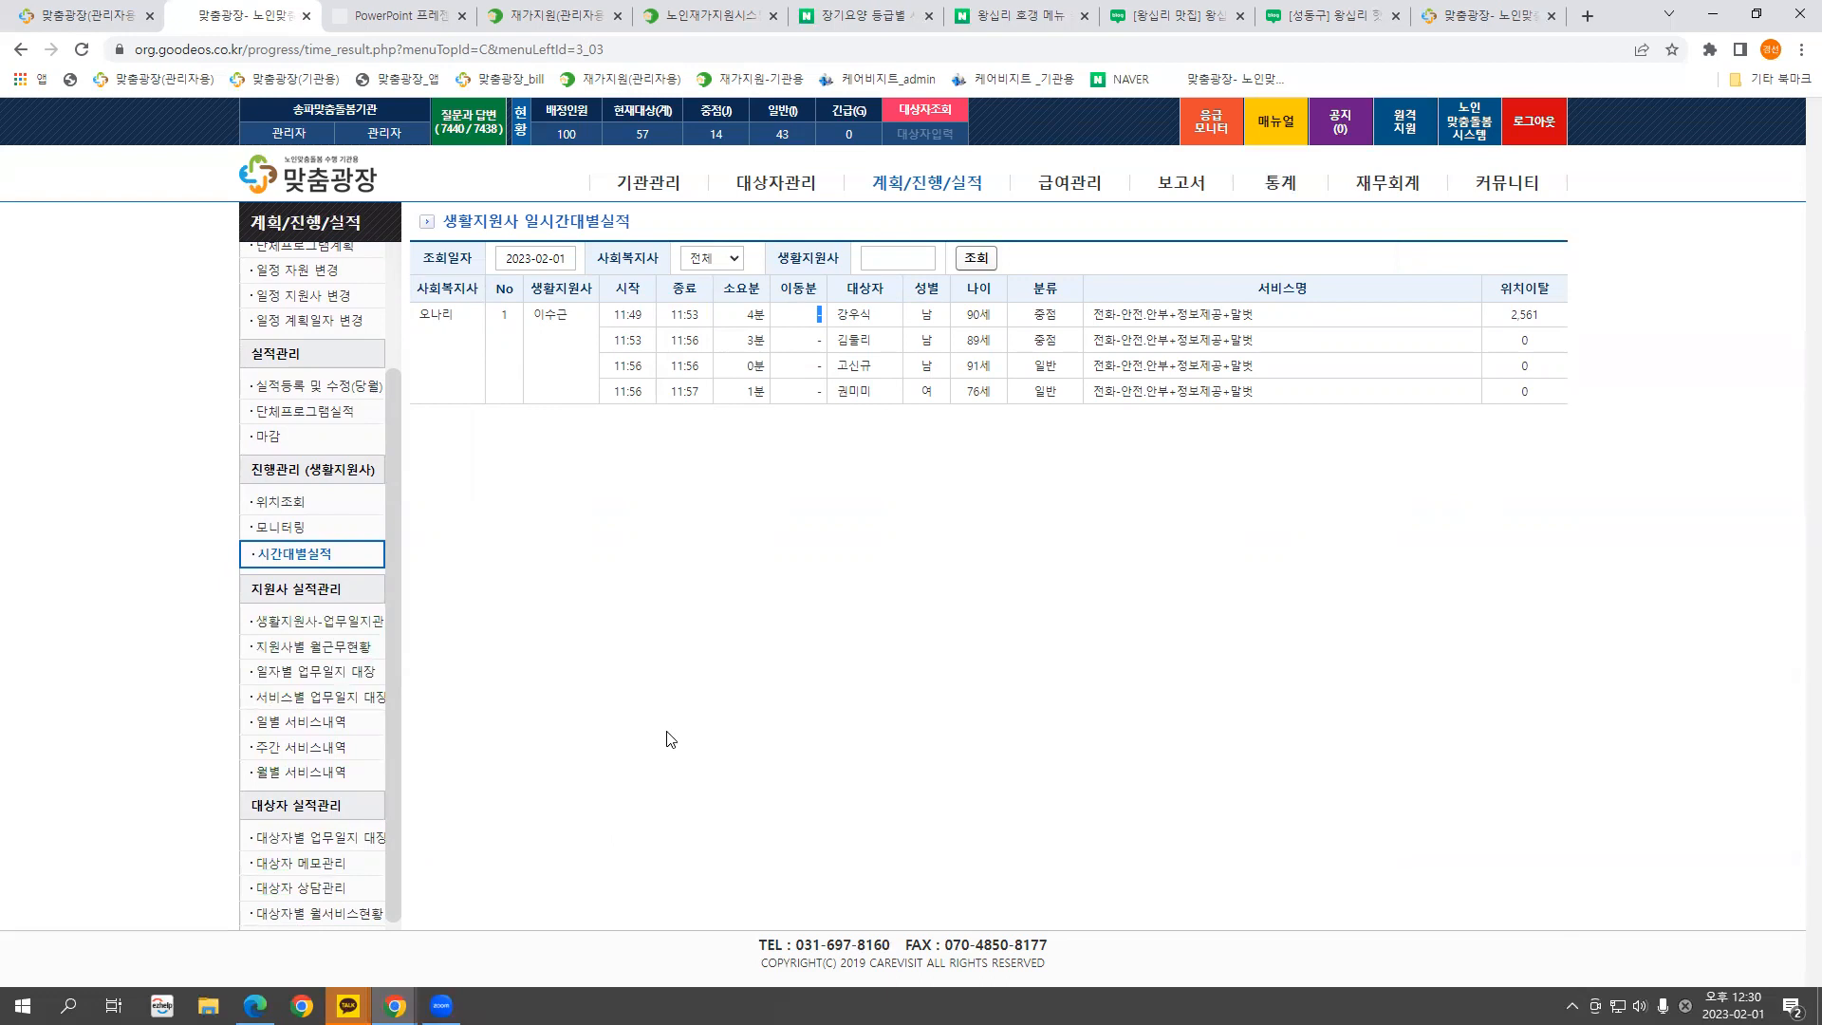
pyautogui.click(879, 52)
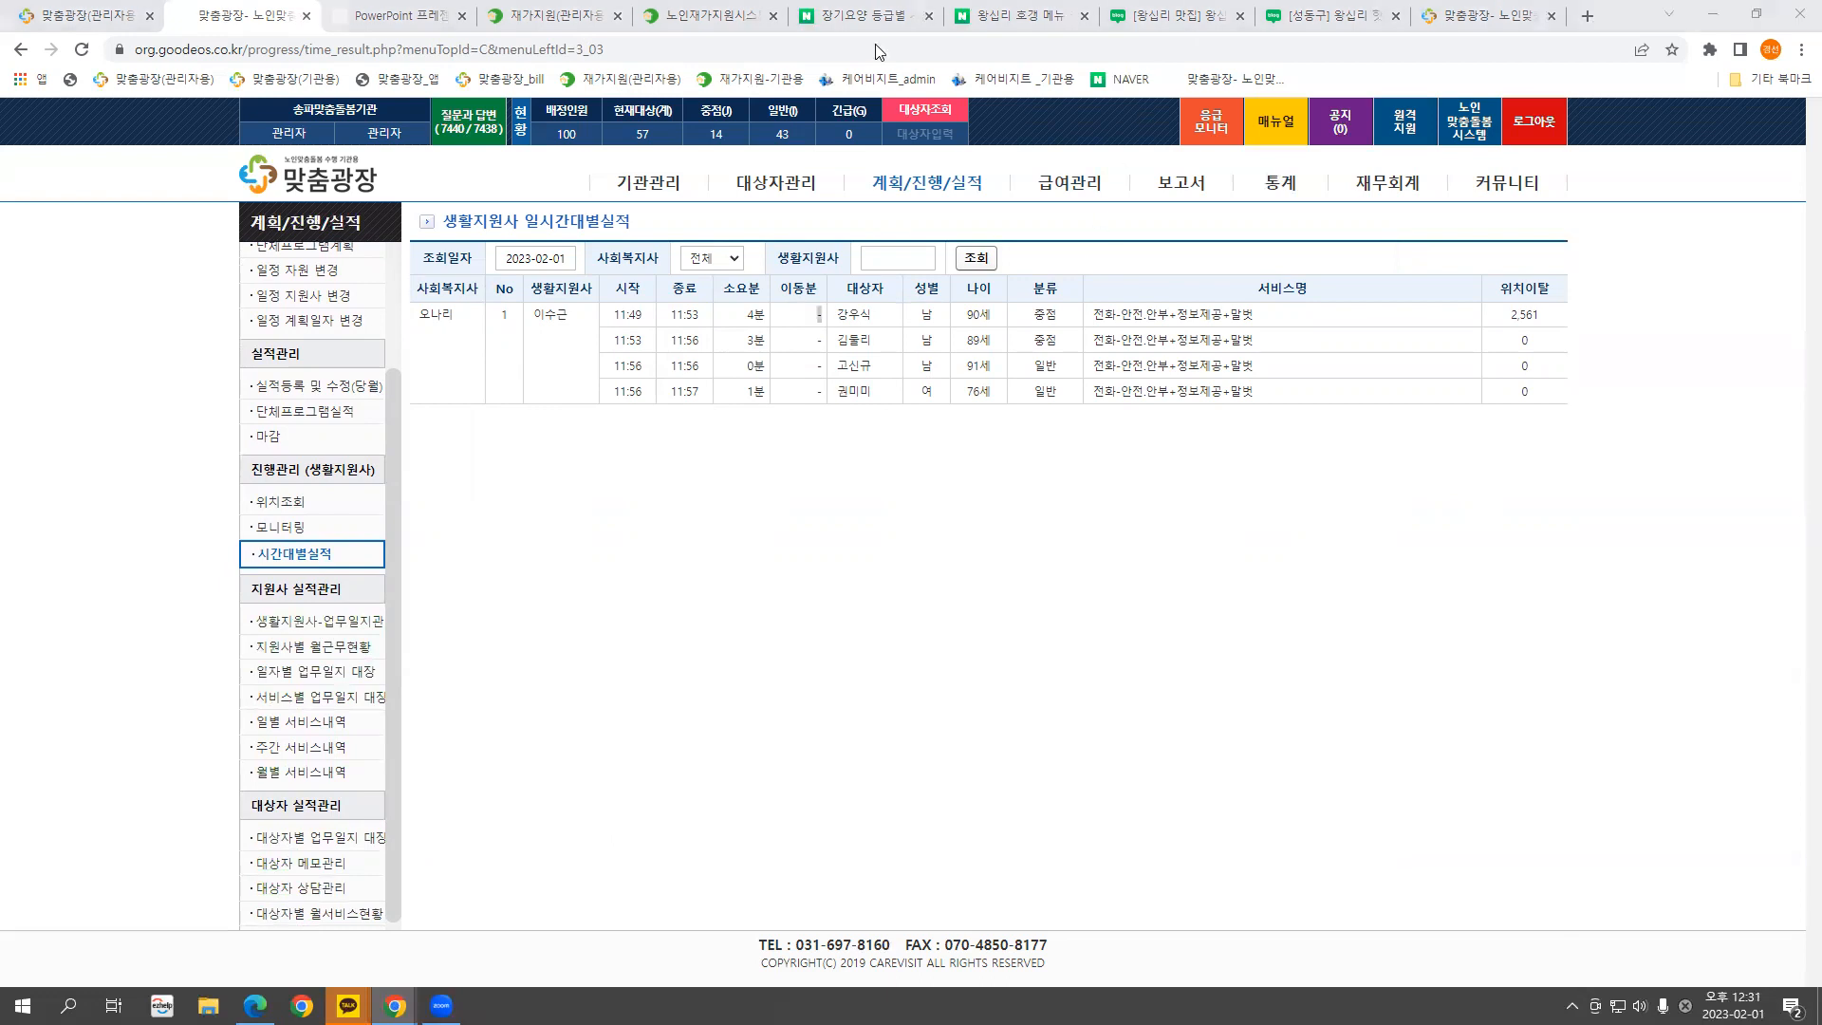